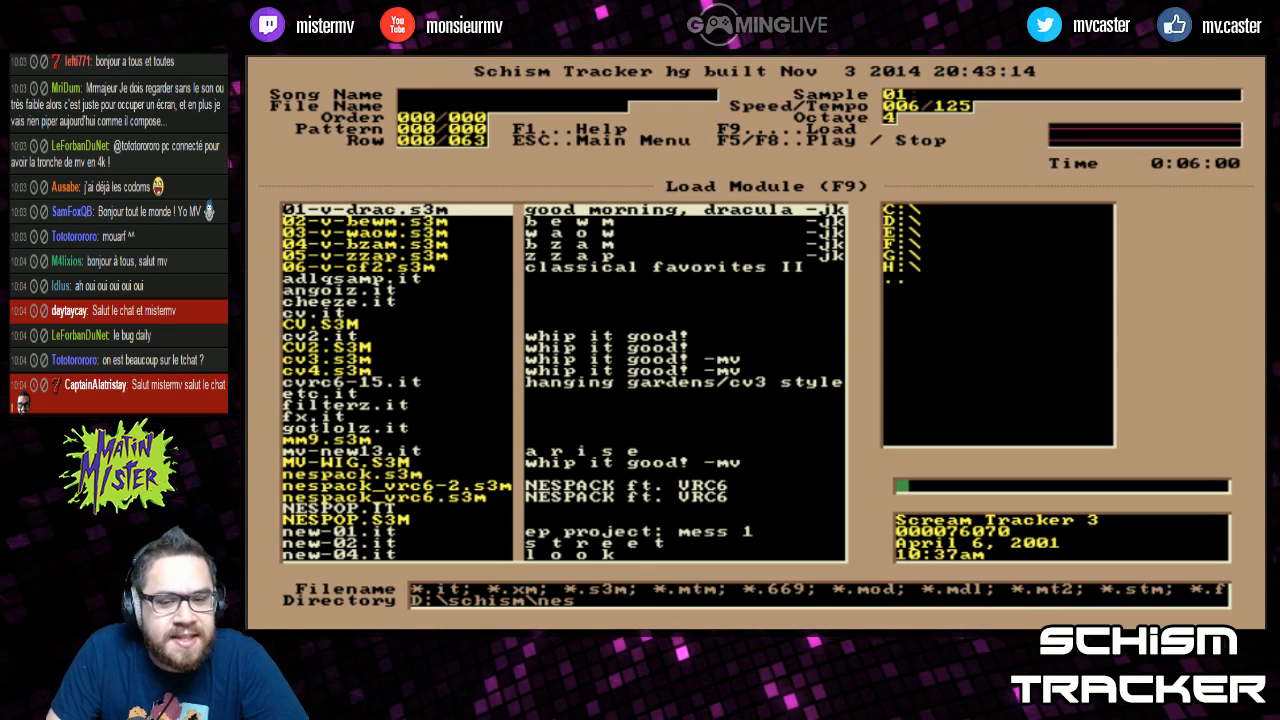
Step: Look through the module files in the D:\schism\nes directory and their song titles
key("Down")
key("Down")
key("Down")
key("Down")
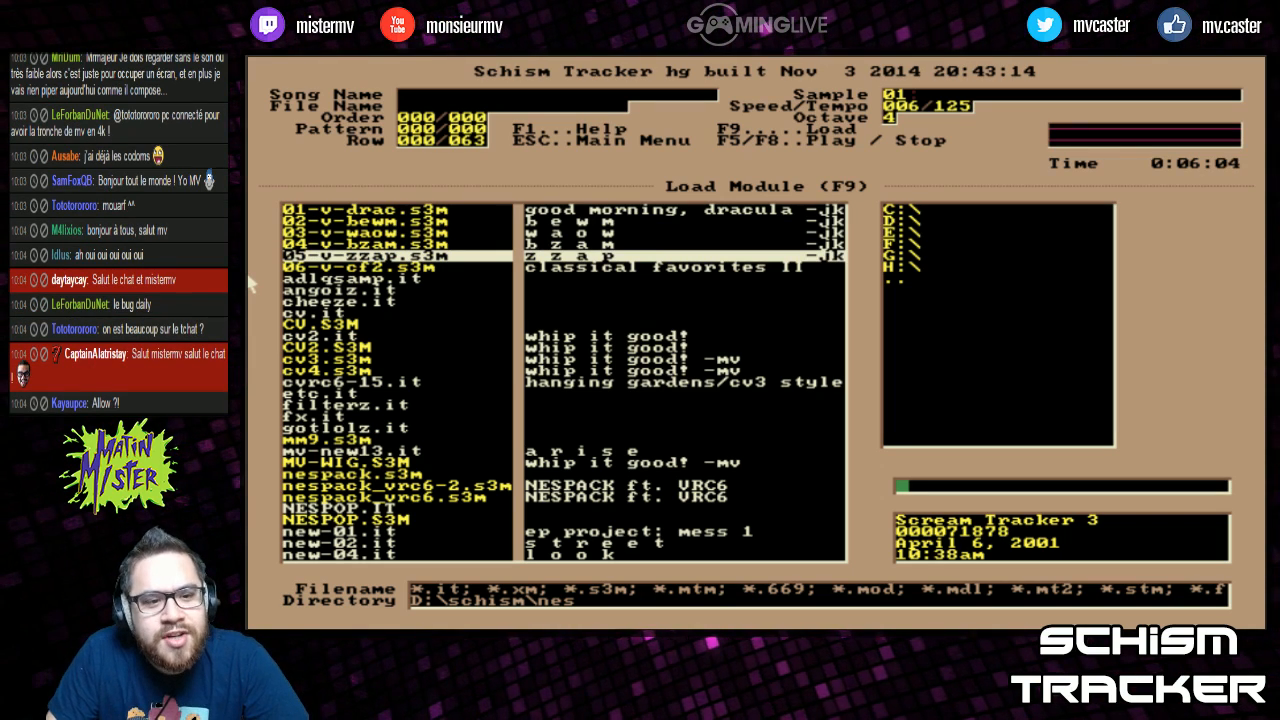
key("Page_Down")
key("Page_Down")
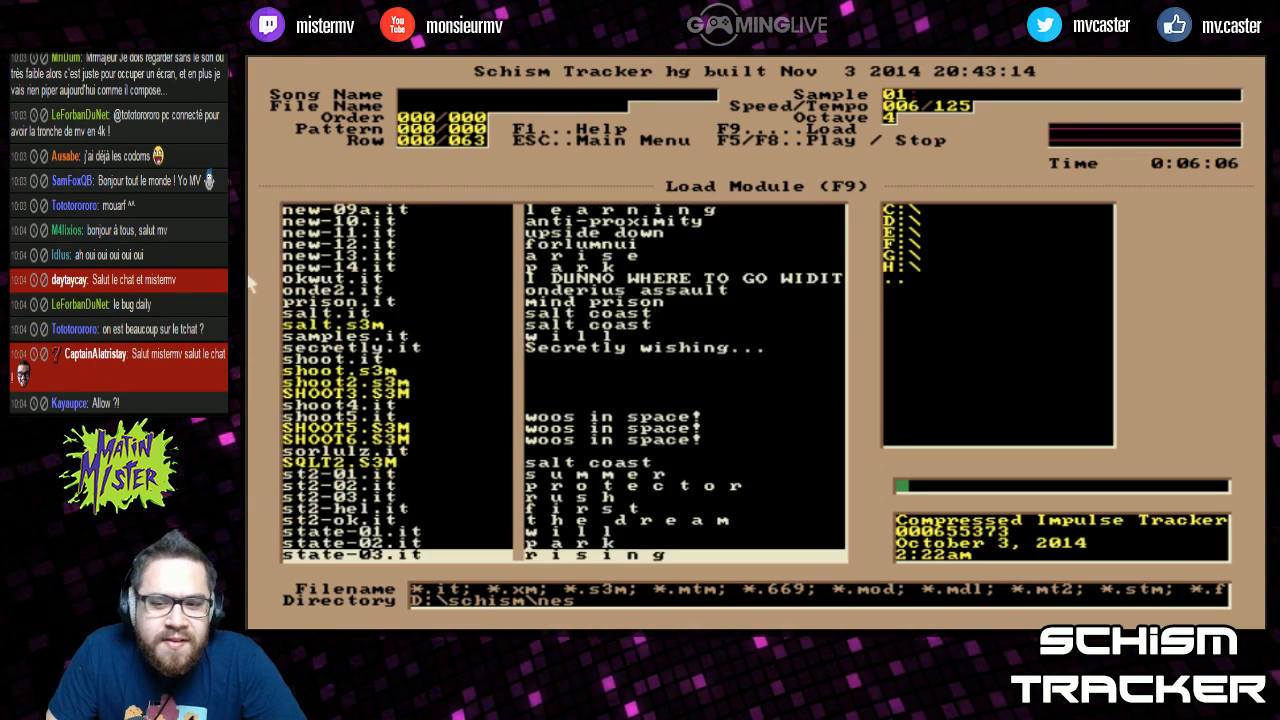
key("Page_Up")
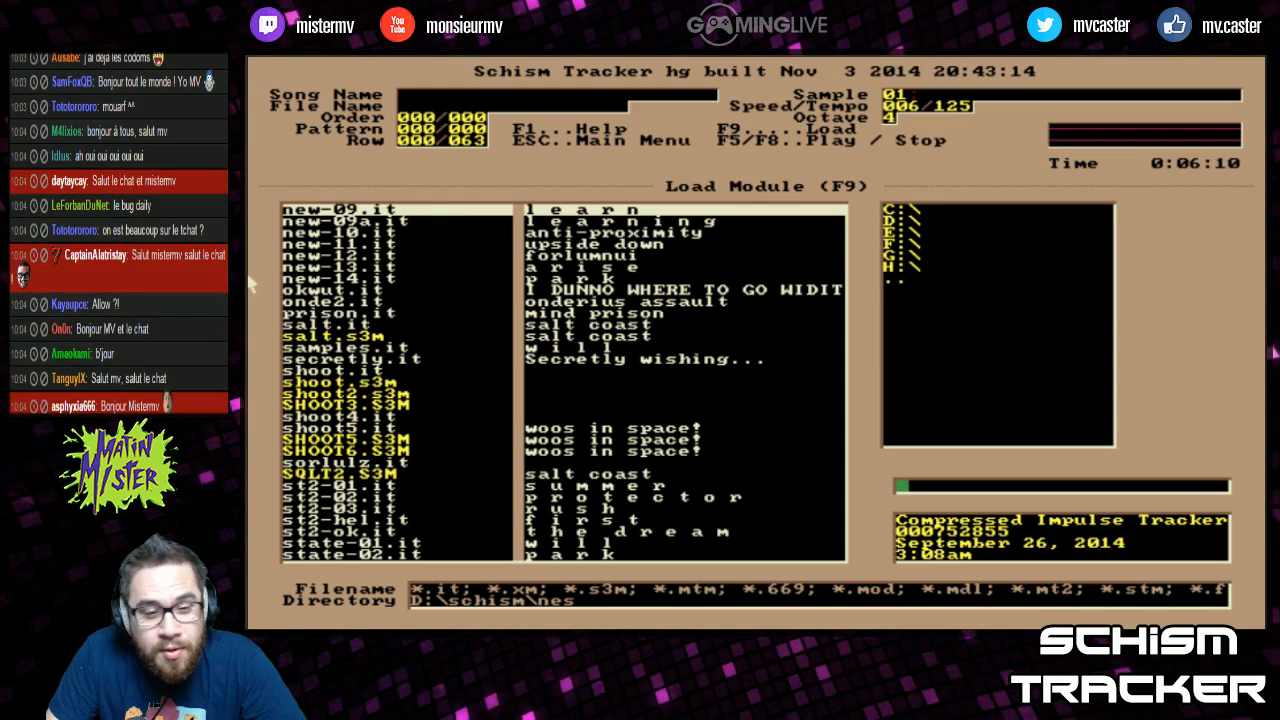
key("Page_Up")
key("Page_Up")
key("Page_Down")
key("Page_Down")
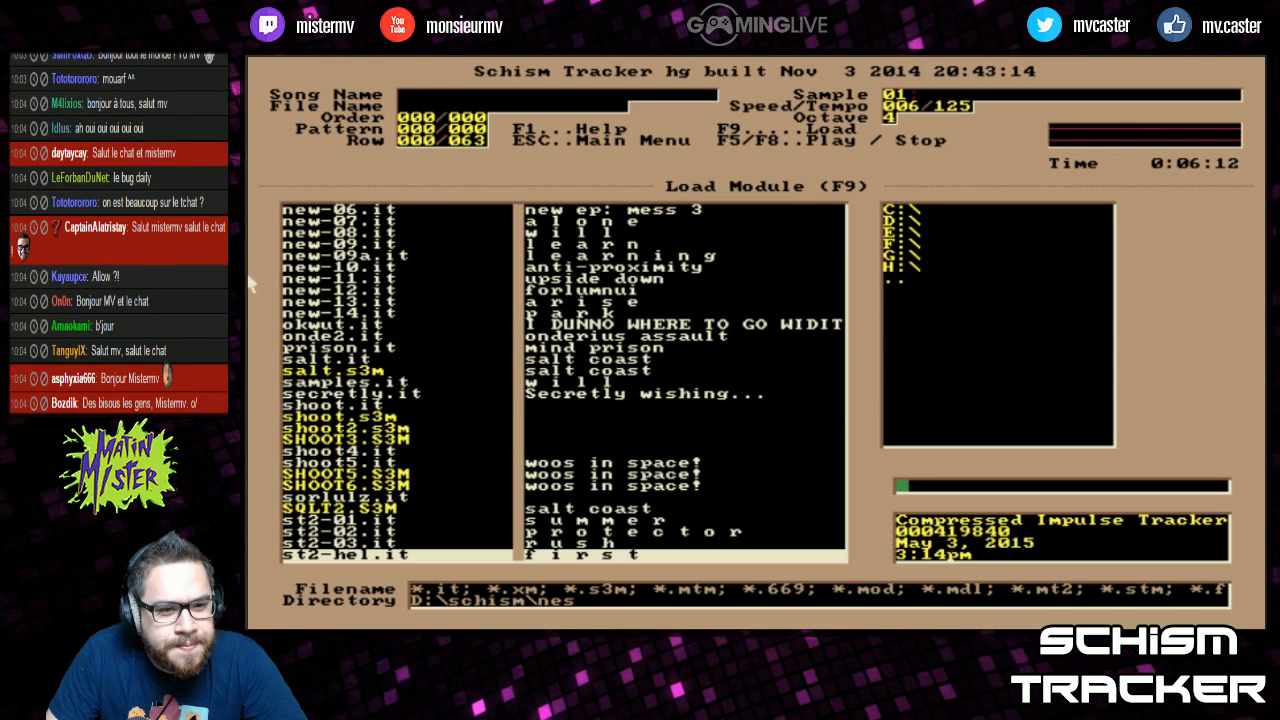
key("Page_Down")
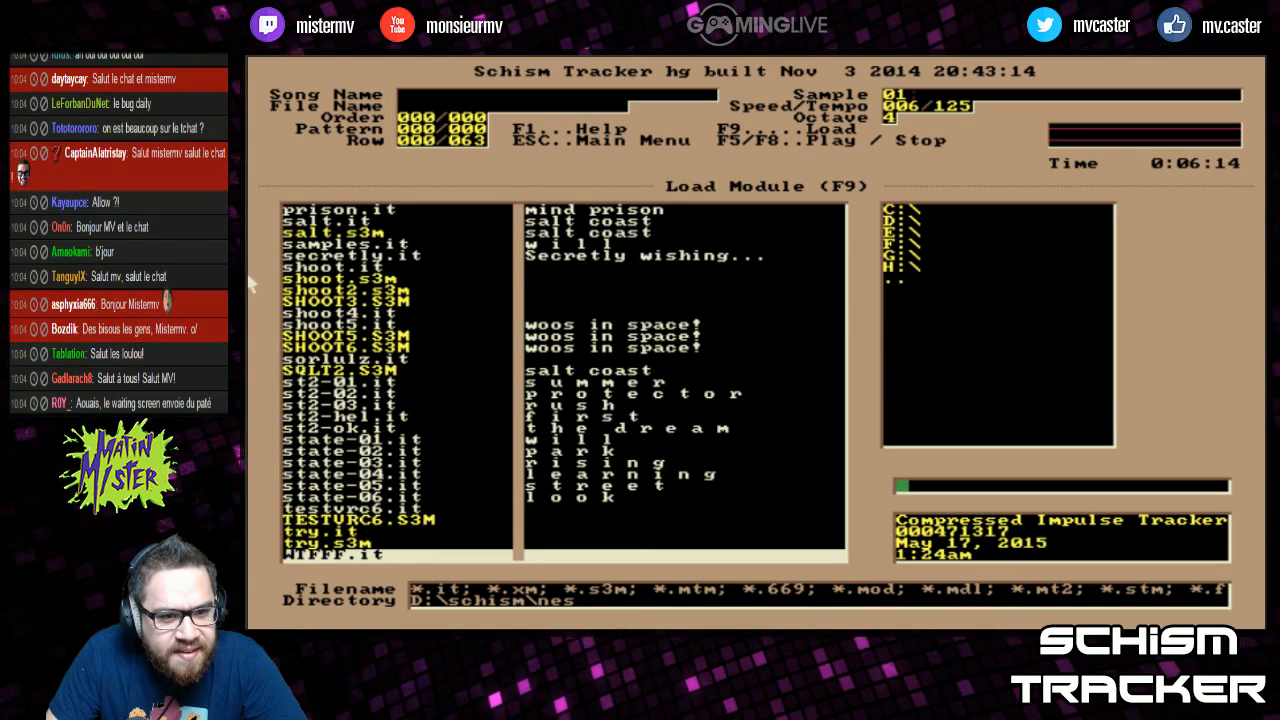
key("Up")
key("Up")
key("Up")
key("Up")
key("Up")
key("Up")
key("Up")
key("Up")
key("Up")
key("Up")
key("Up")
key("Up")
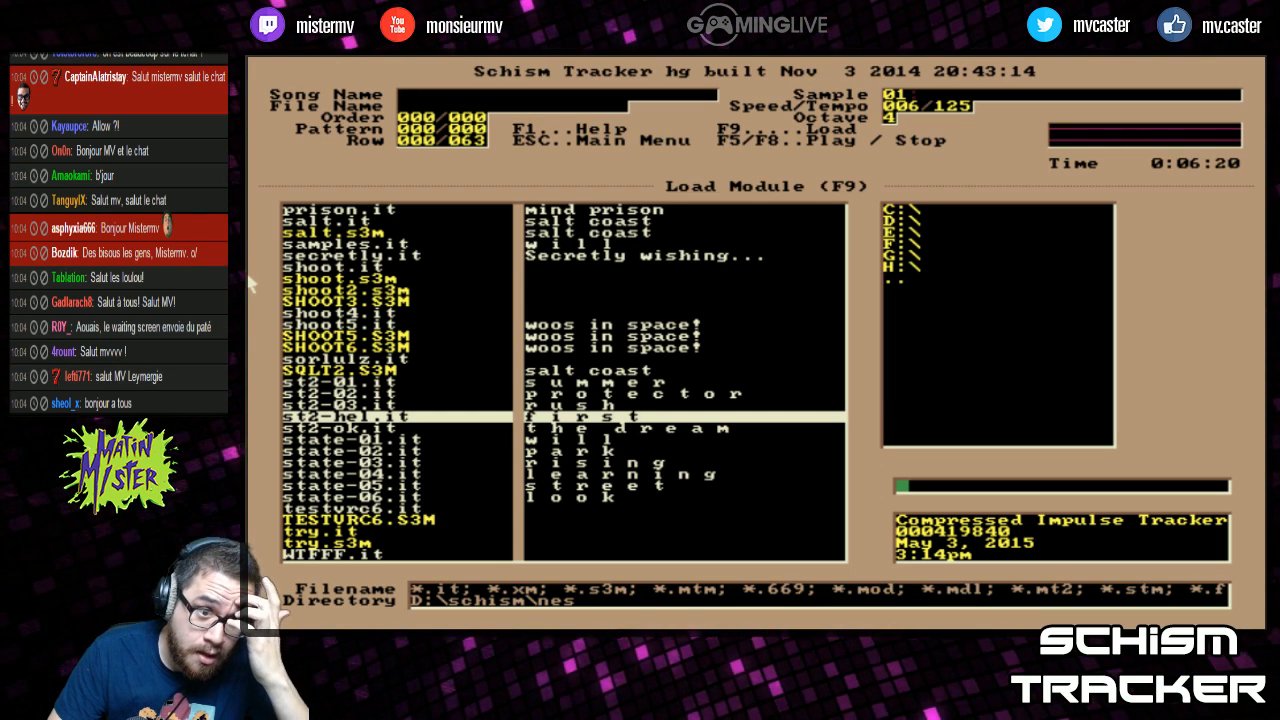
key("Up")
key("Up")
key("Up")
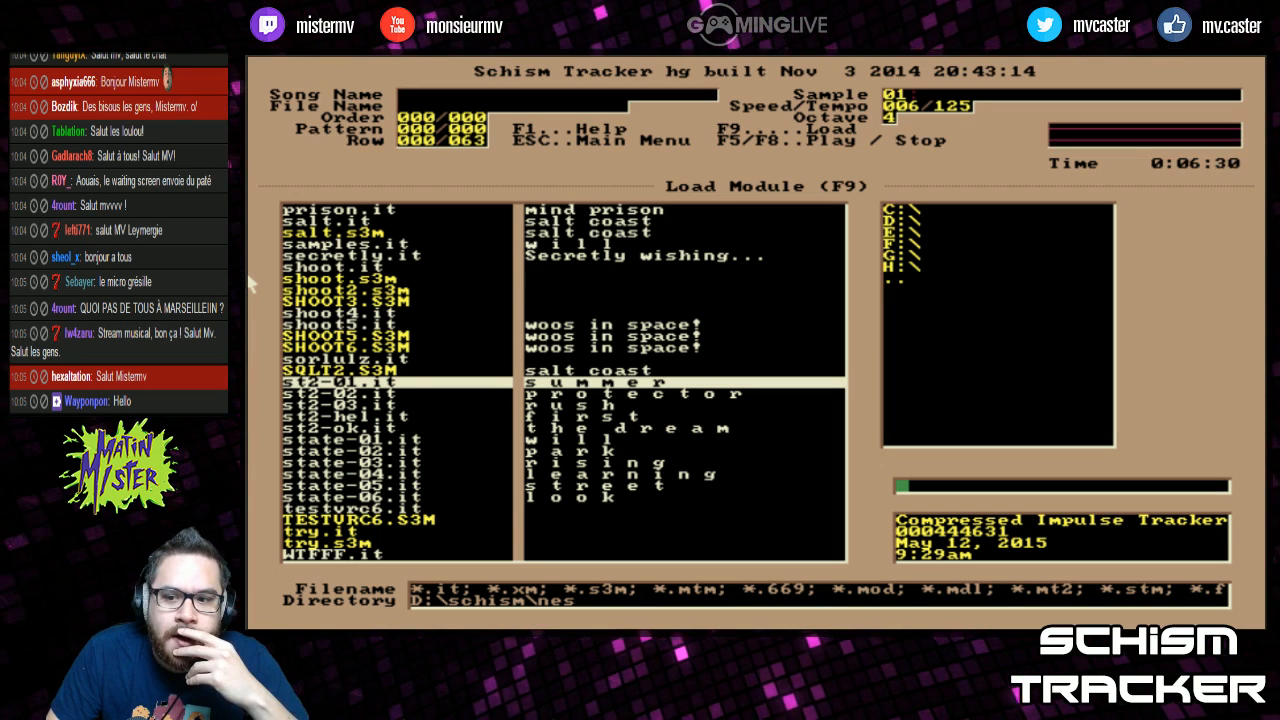
key("Down")
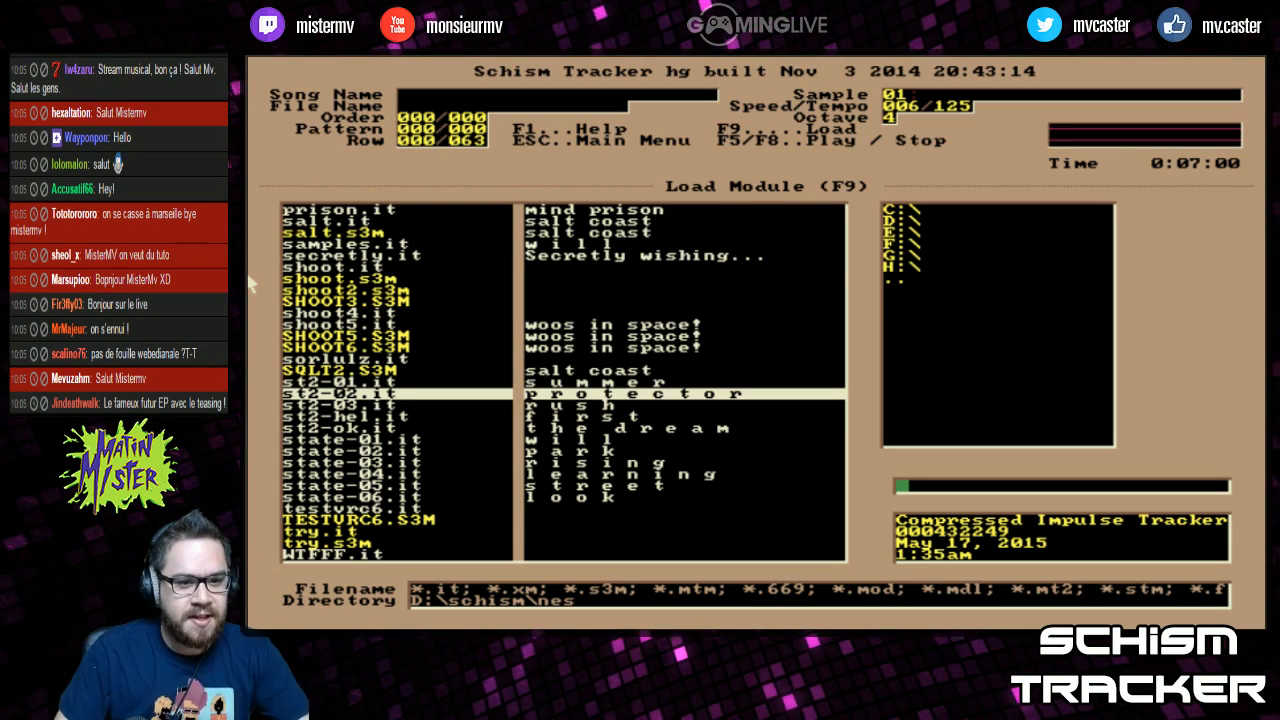
Step: Find the module st2-02.it, titled "protector", in the file list and load it
key("Page_Up")
key("Down")
key("Down")
key("Down")
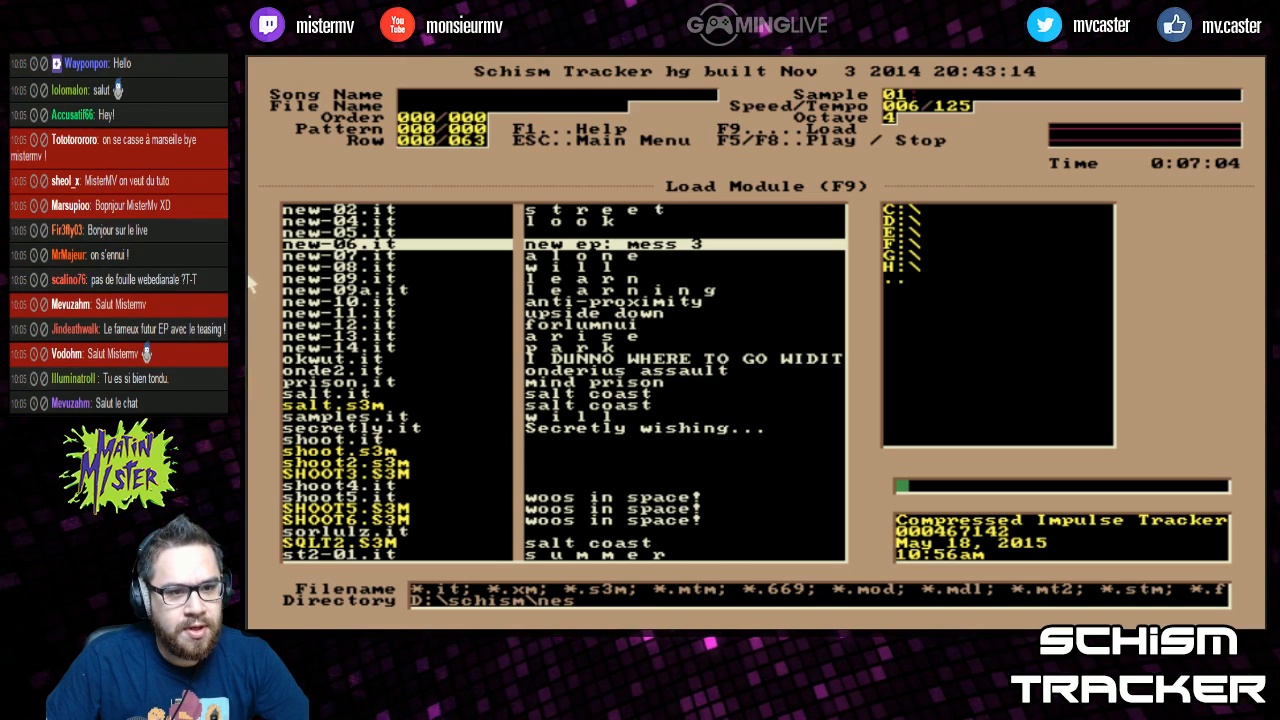
key("Page_Down")
key("Page_Down")
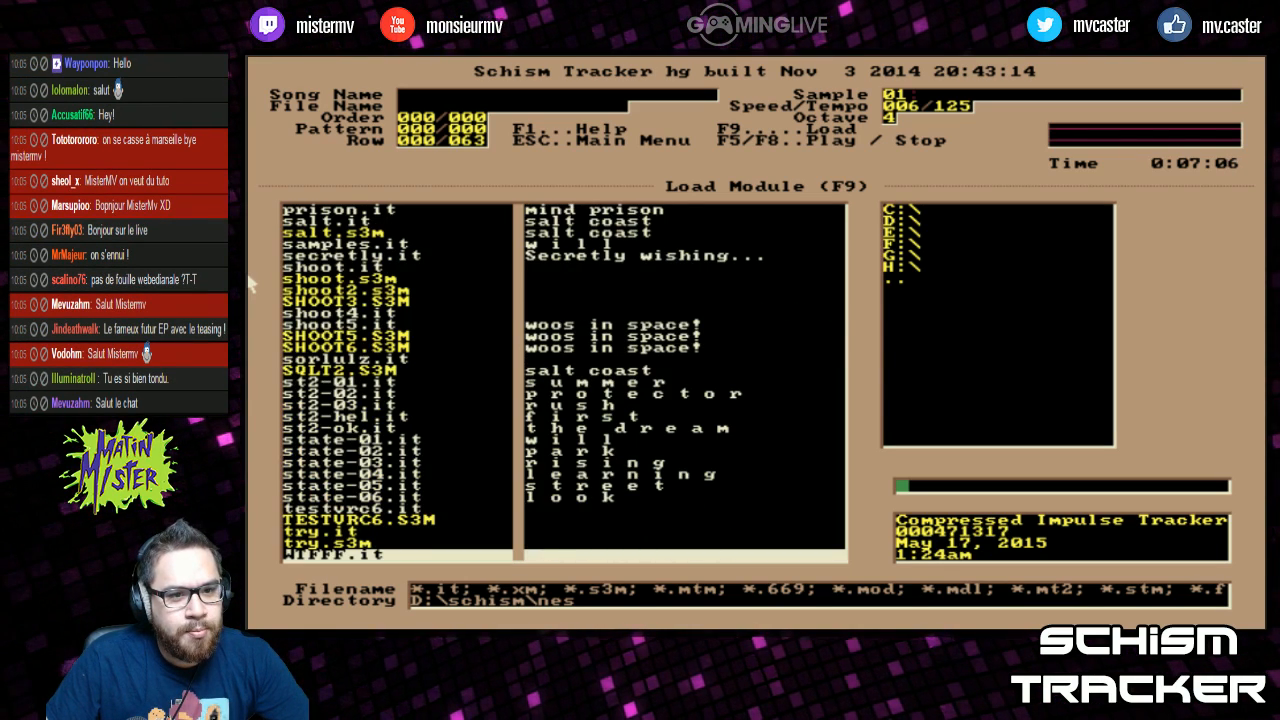
key("Page_Up")
key("Down")
key("Down")
key("Down")
key("Down")
key("Down")
key("Down")
key("Down")
key("Down")
key("Down")
key("Down")
key("Down")
key("Down")
key("Down")
key("Down")
key("Down")
key("Down")
key("Down")
key("Down")
key("Down")
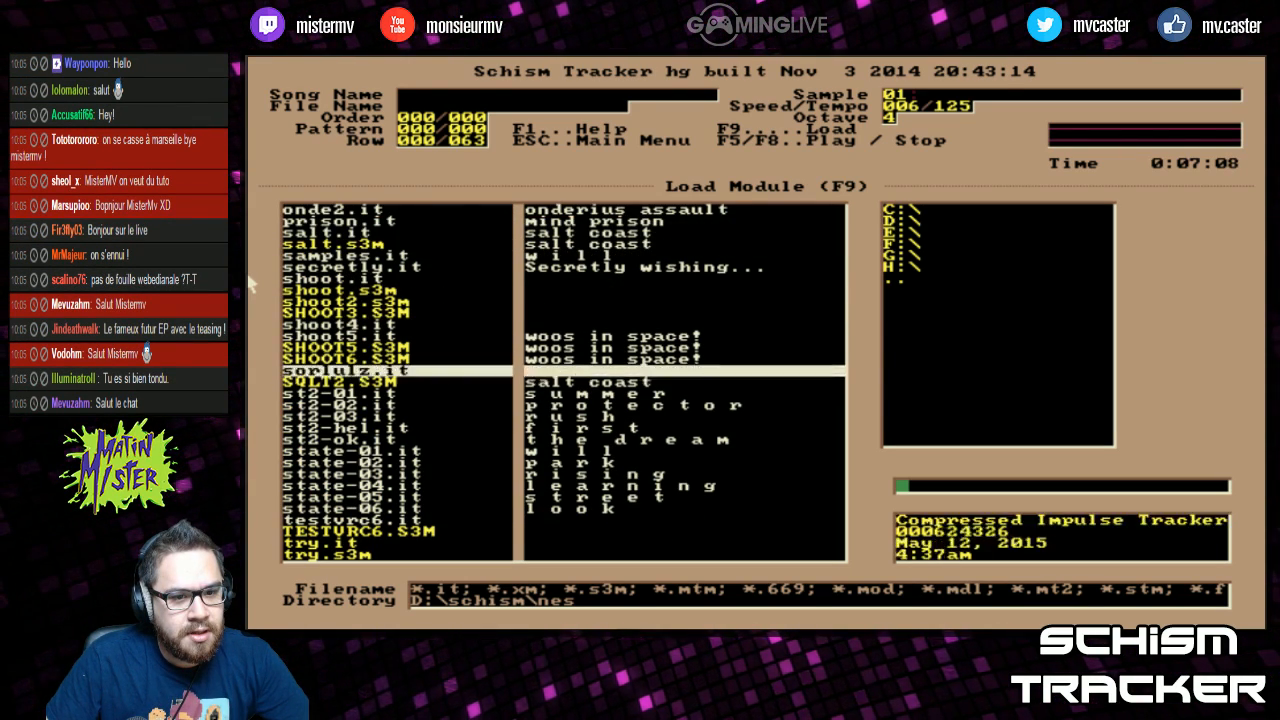
key("Up")
key("Up")
key("Down")
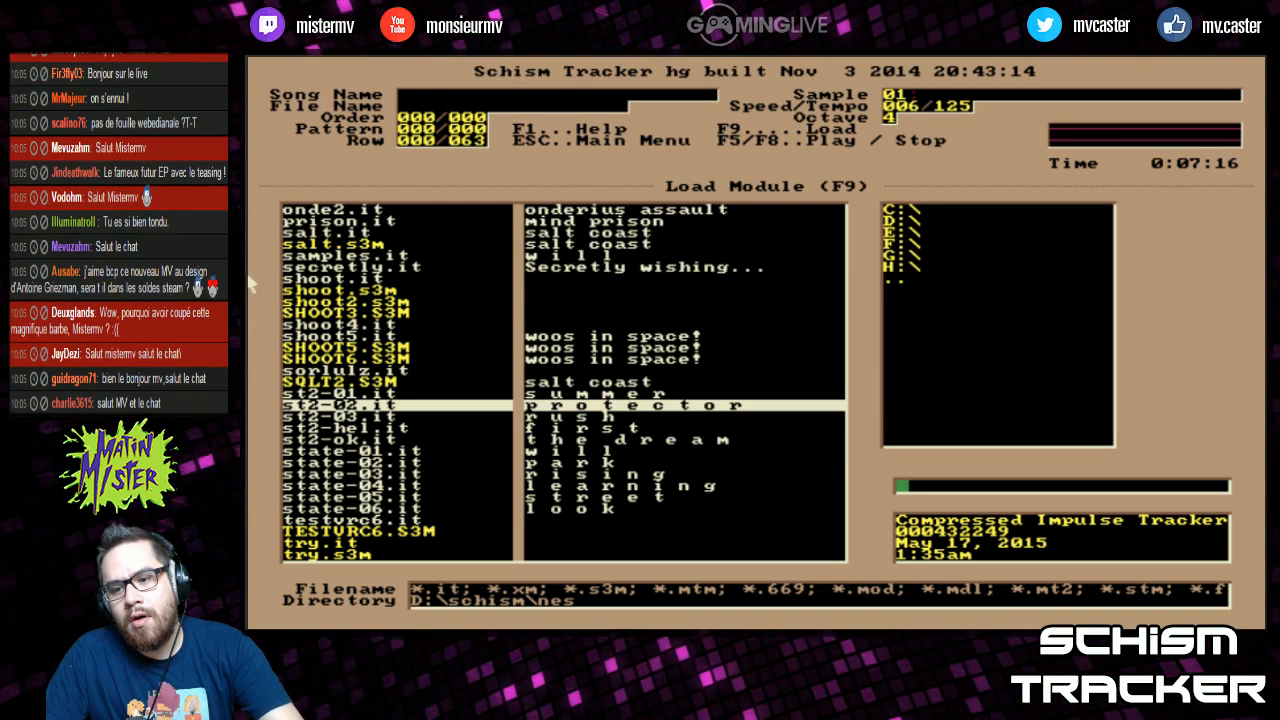
key("Return")
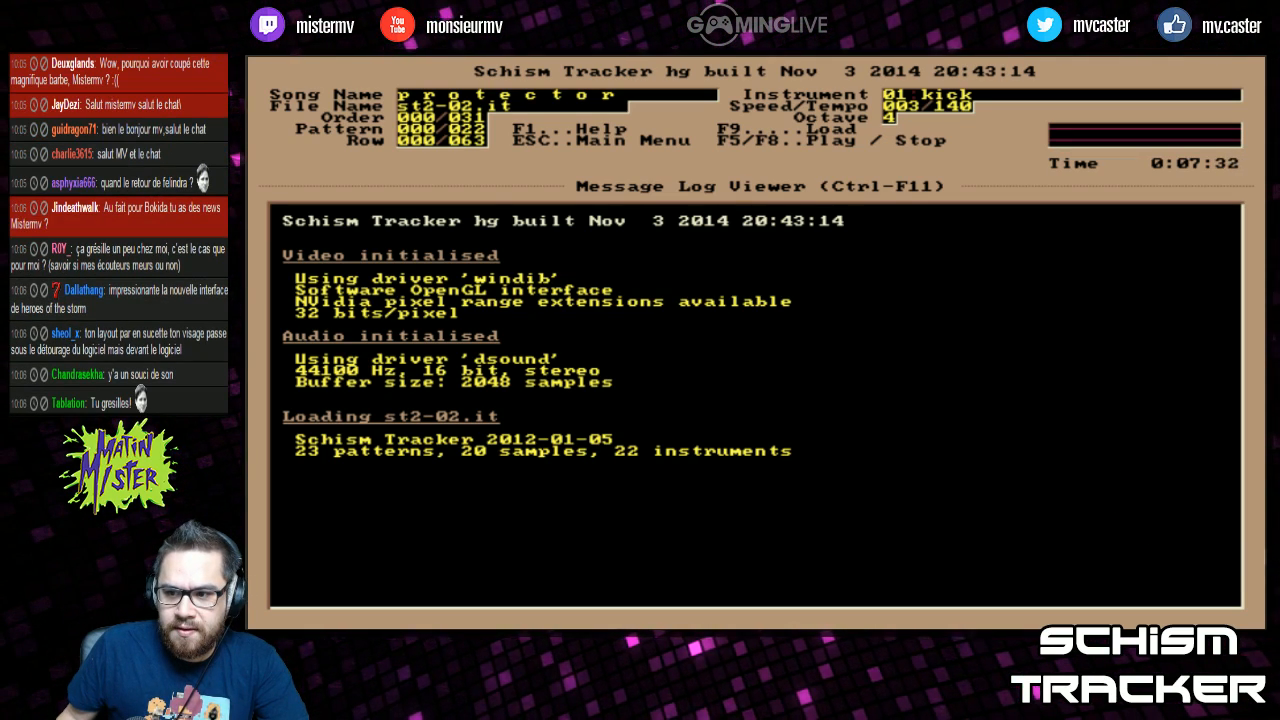
Step: Play the loaded song, stop it, and start playback again from the beginning
key("F5")
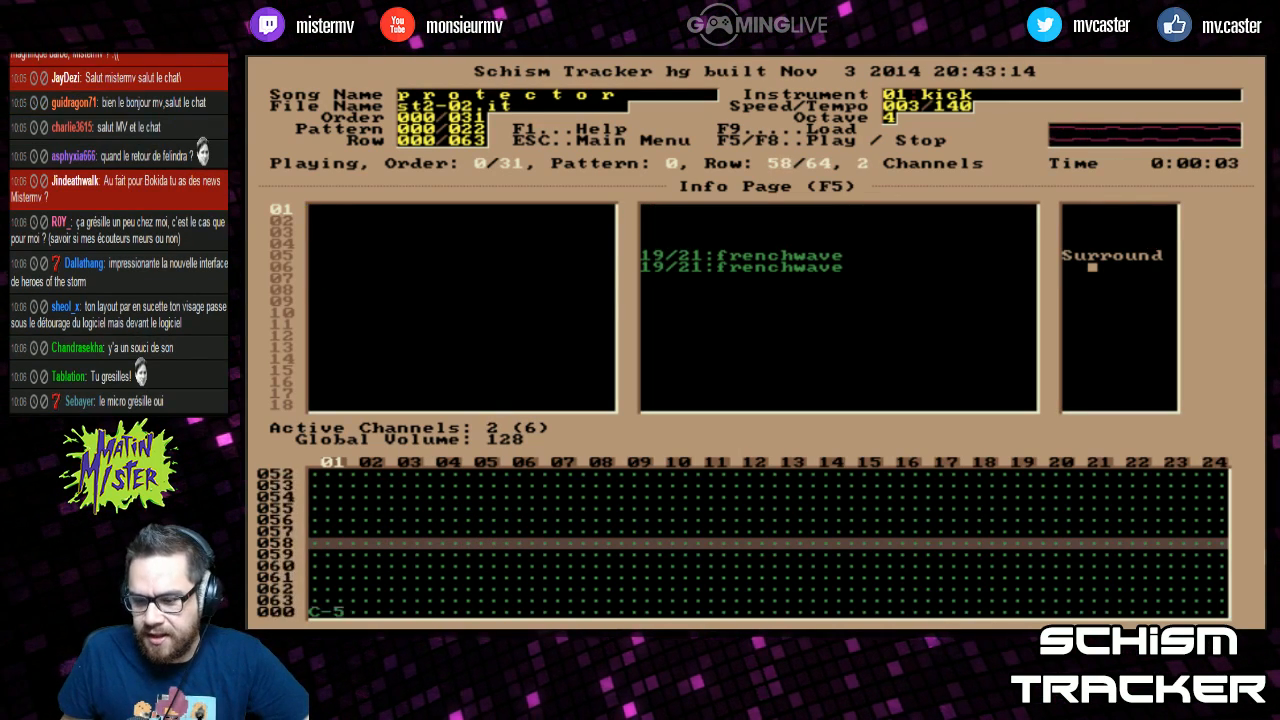
key("F8")
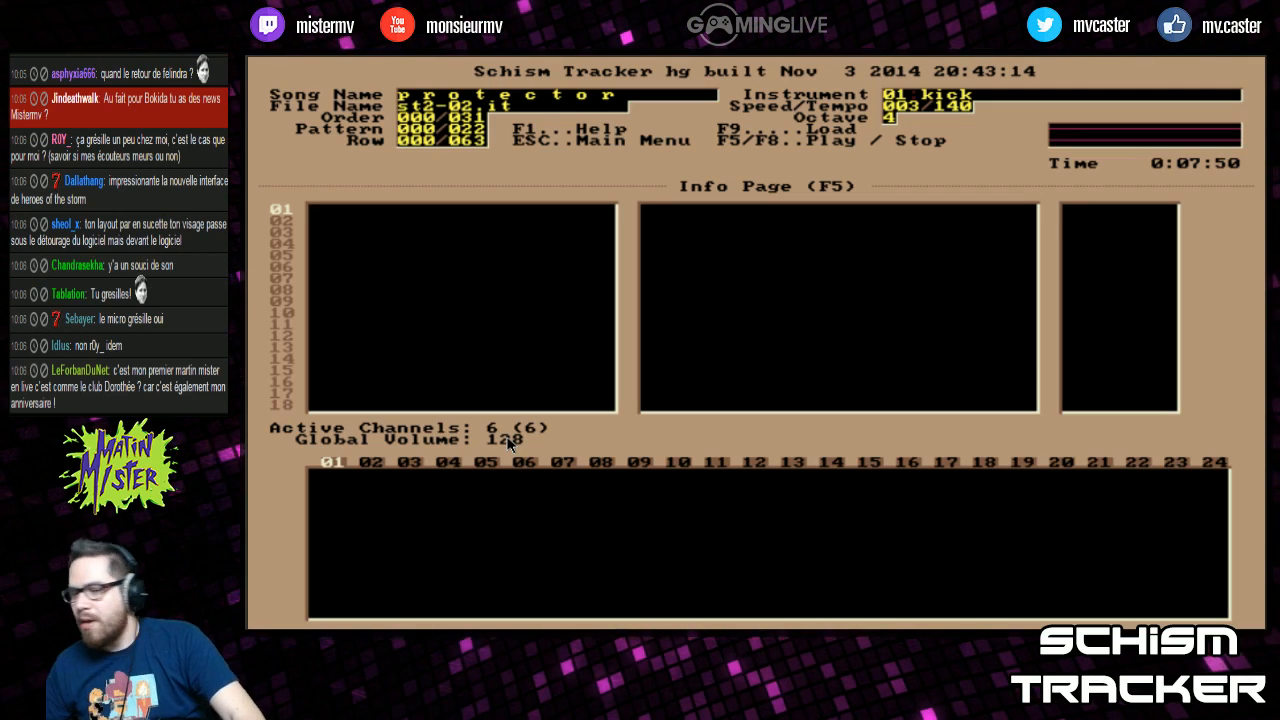
key("F5")
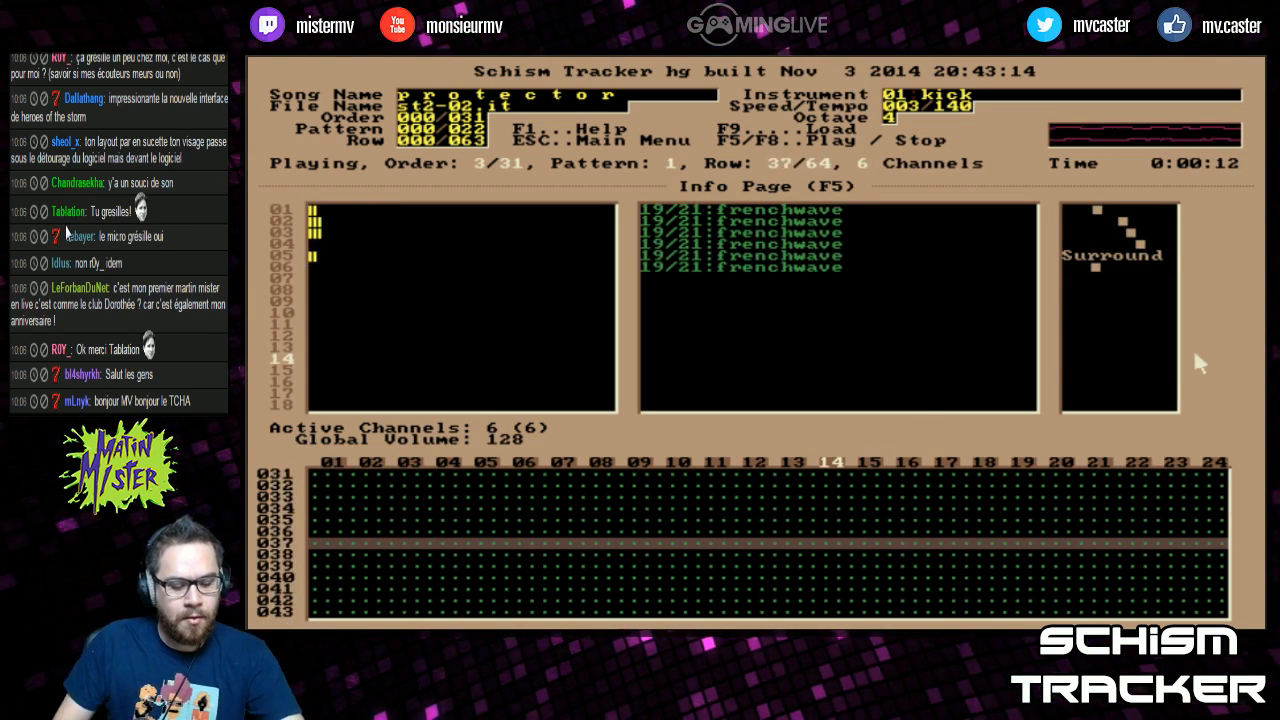
Step: Check the song variables and directory configuration, and follow the playing channels on the info page
key("F3")
key("F4")
key("F5")
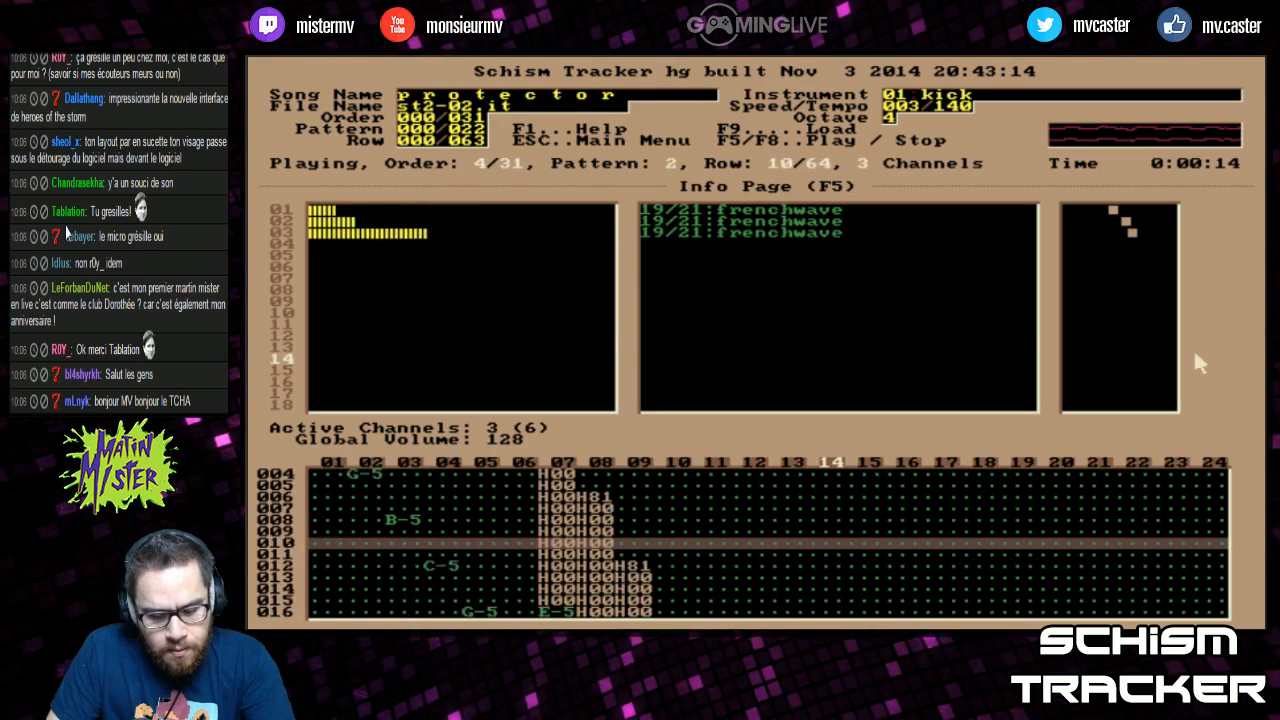
key("F11")
key("F12")
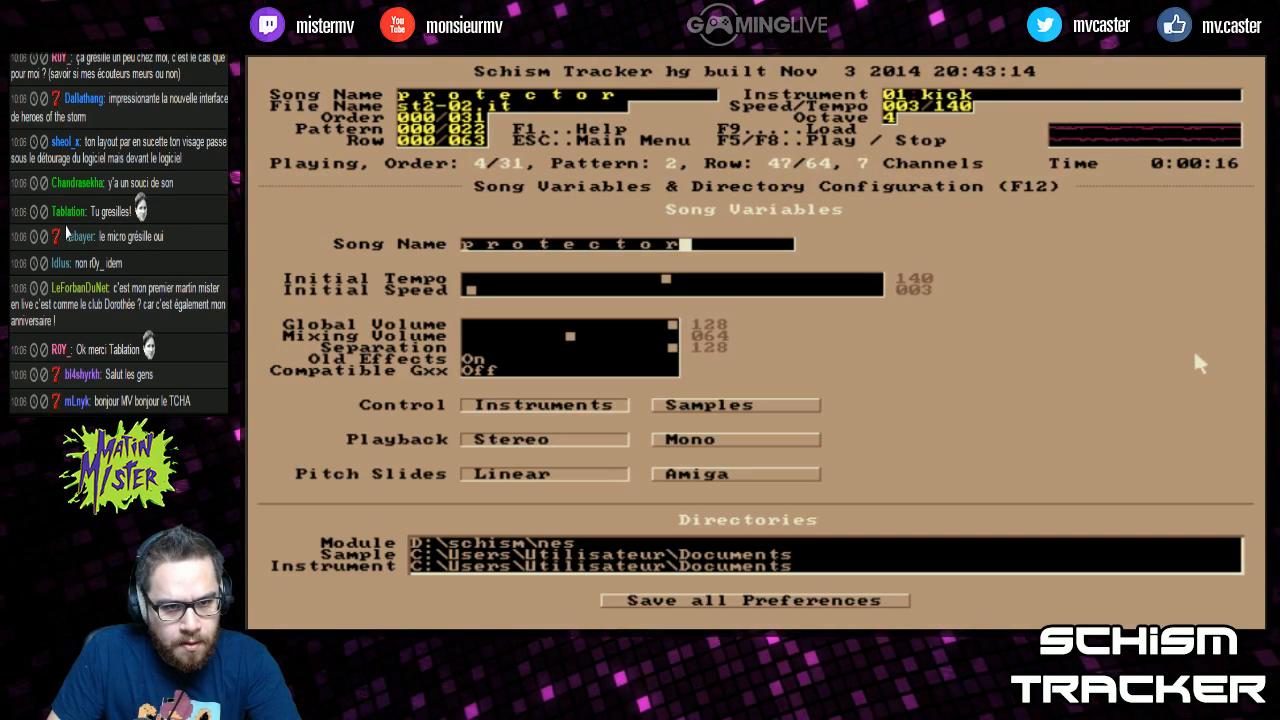
key("F5")
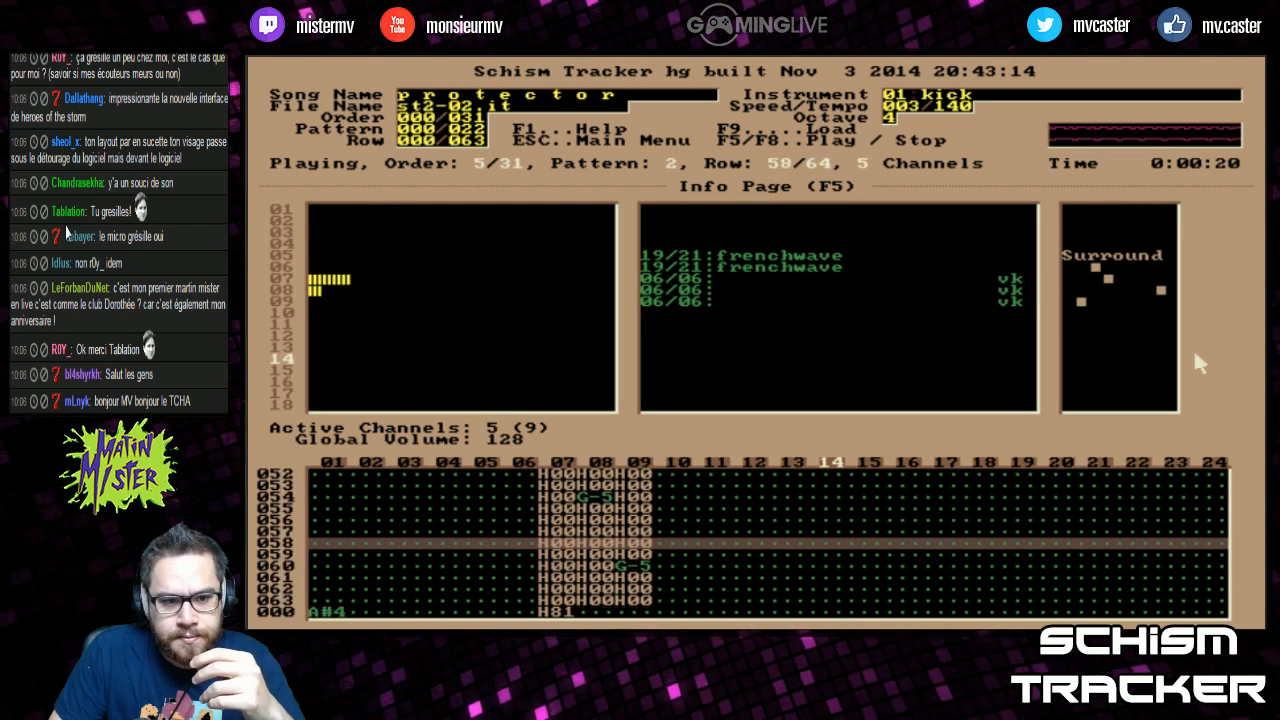
key("shift+F5")
key("F5")
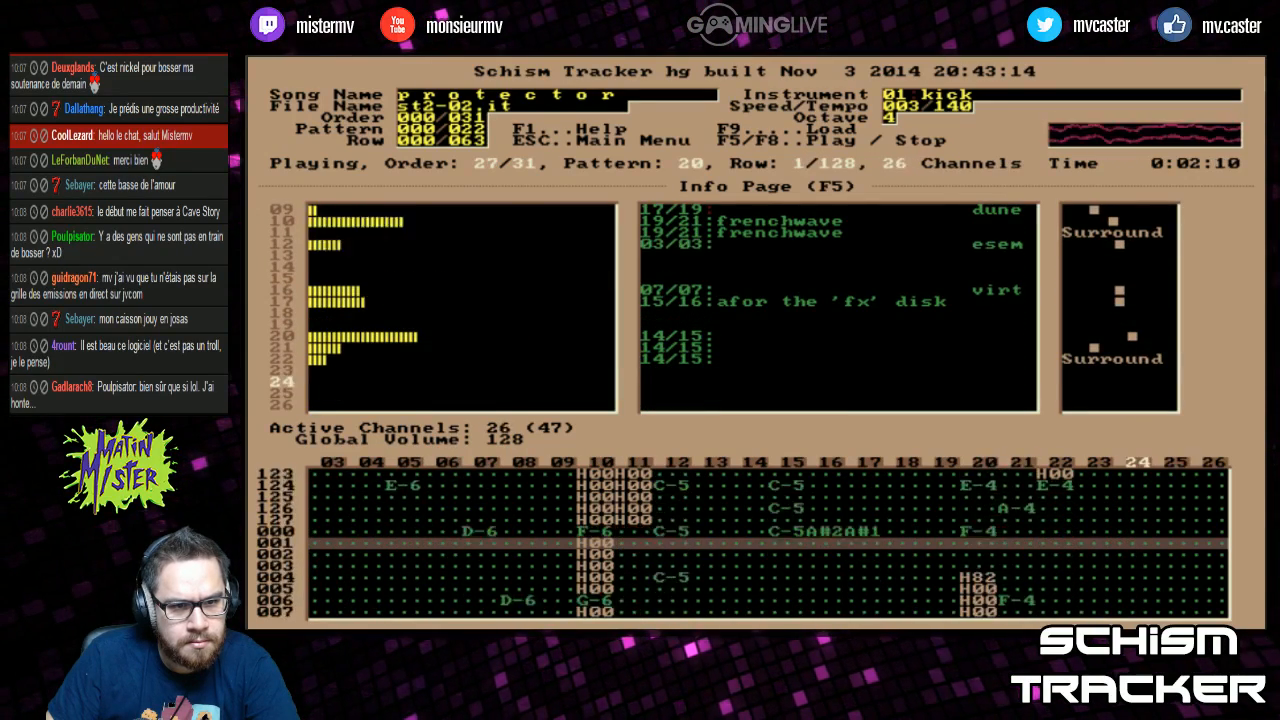
Step: Open the pattern editor and advance from the first pattern to pattern 20
key("F2")
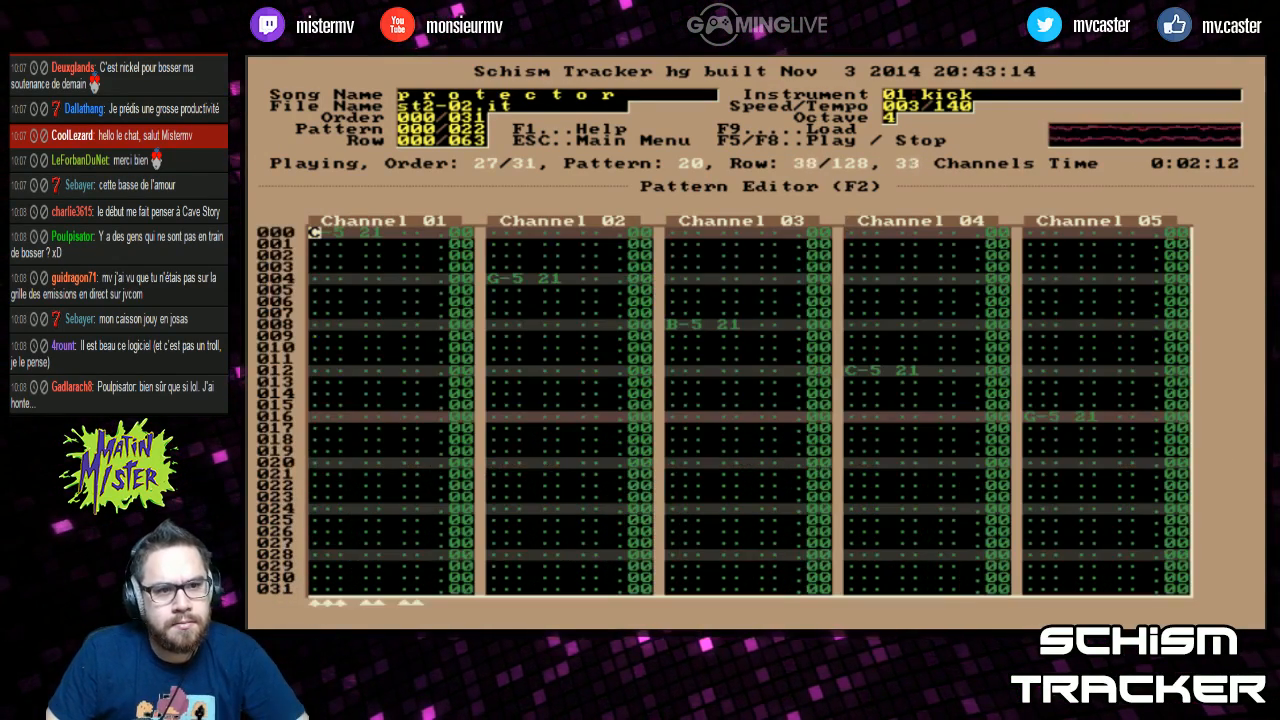
key("KP_Add")
key("KP_Add")
key("KP_Add")
key("KP_Add")
key("KP_Add")
key("KP_Add")
key("KP_Add")
key("KP_Add")
key("KP_Add")
key("KP_Add")
key("KP_Add")
key("KP_Add")
key("KP_Add")
key("KP_Add")
key("KP_Add")
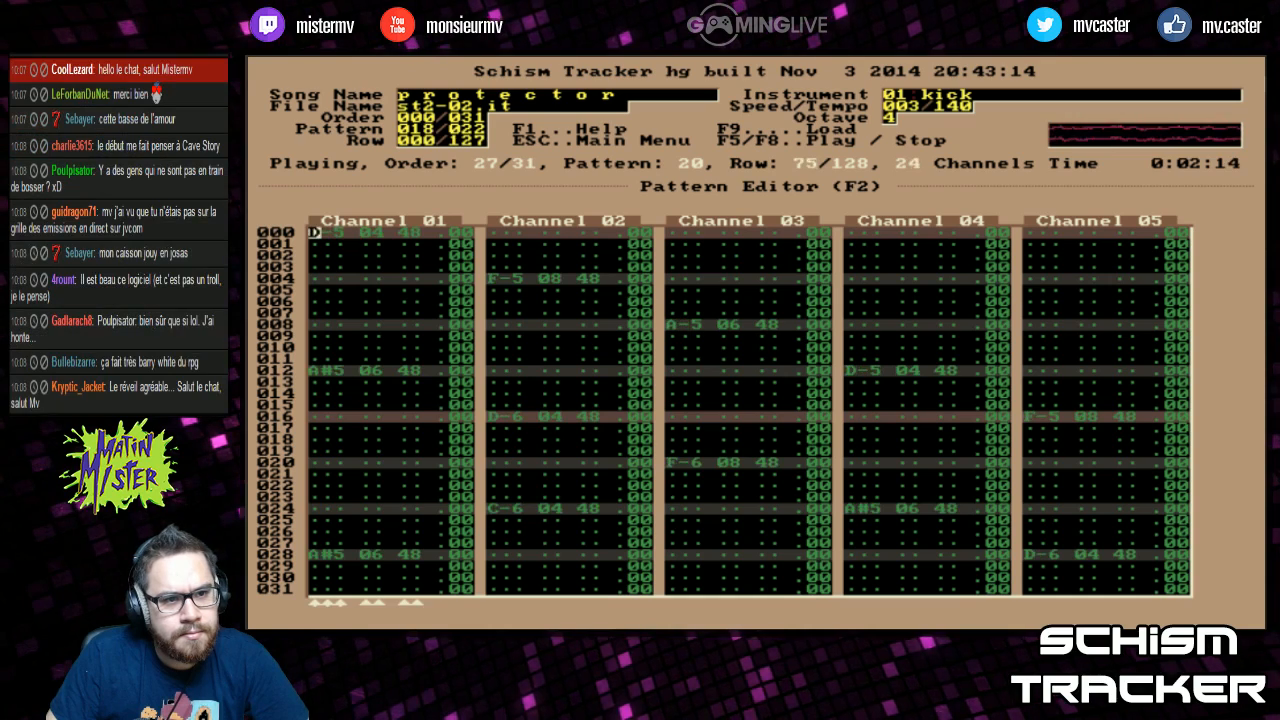
Step: Move across the tracks of pattern 20 to the instrument 15 notes around channels 20 to 23
key("Tab")
key("Tab")
key("Tab")
key("Tab")
key("Tab")
key("Tab")
key("Tab")
key("Tab")
key("Tab")
key("Tab")
key("Tab")
key("Tab")
key("Tab")
key("Tab")
key("Tab")
key("Tab")
key("Tab")
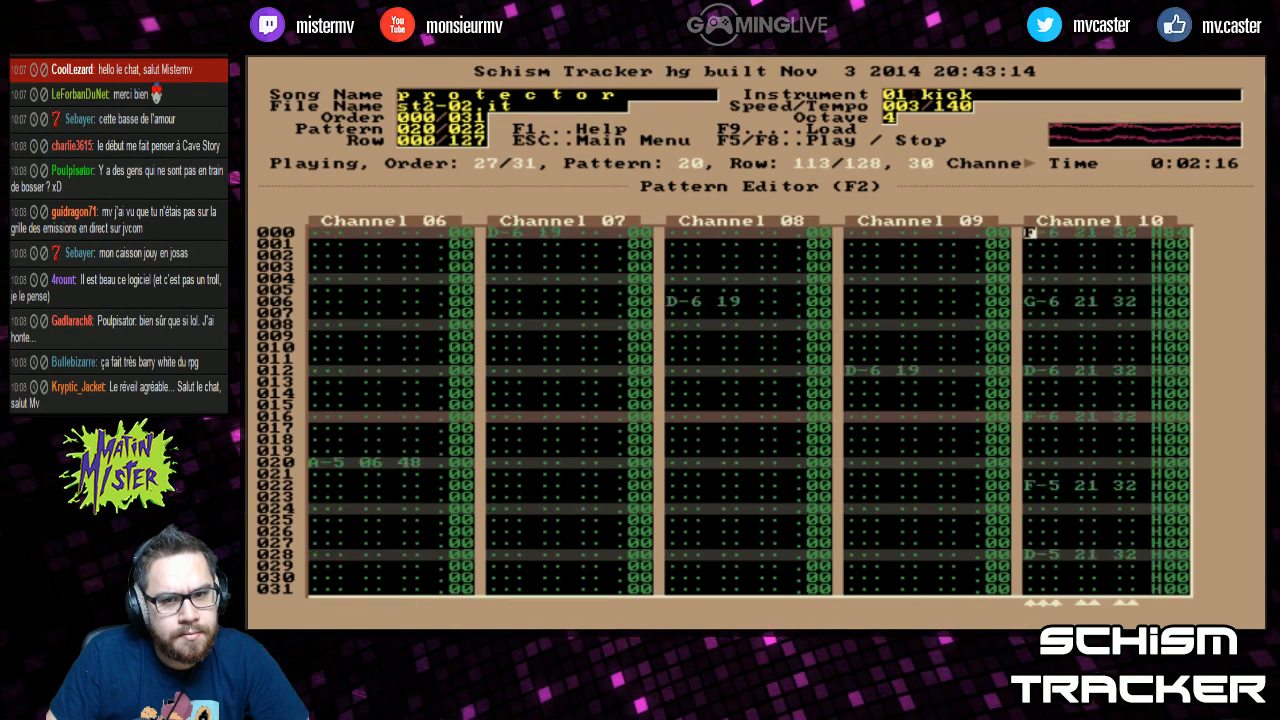
key("Tab")
key("Tab")
key("Tab")
key("Tab")
key("Tab")
key("Tab")
key("Left")
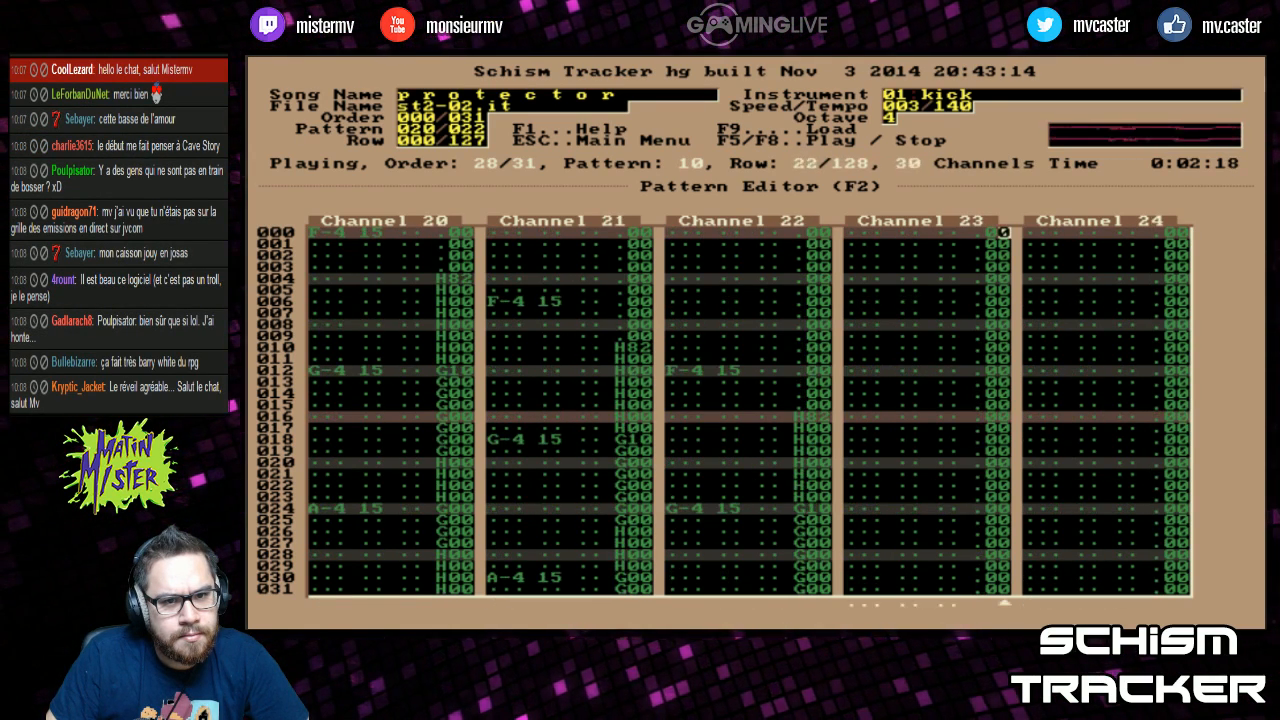
Step: Compare the notes and effects in channels 20 to 22 of patterns 19 and 20
key("KP_Subtract")
key("Left")
key("Left")
key("Left")
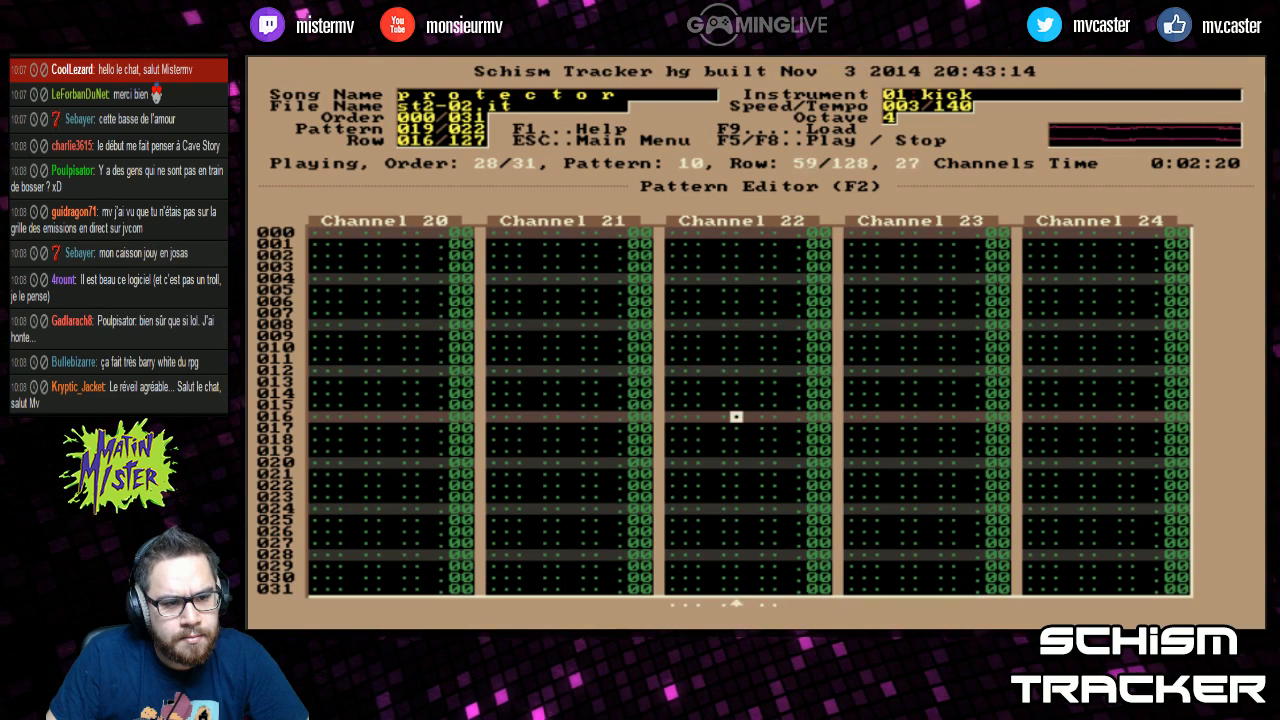
key("End")
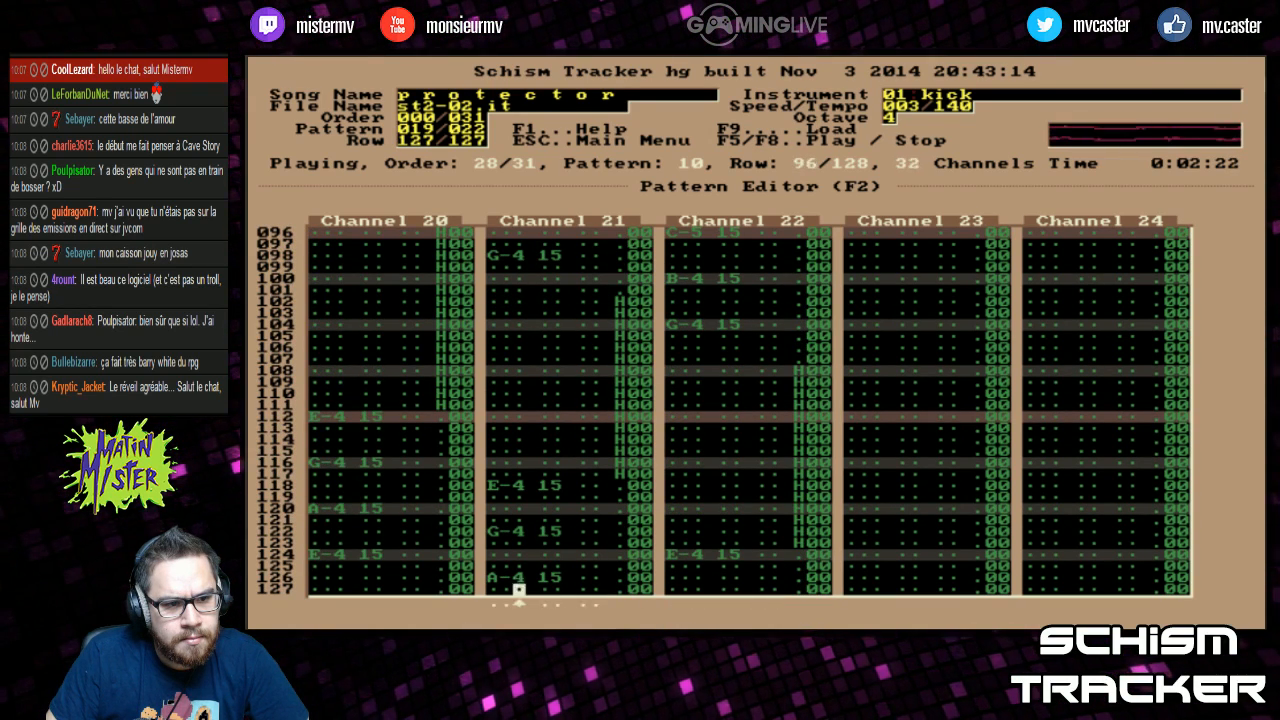
key("shift+Tab")
key("shift+Tab")
key("Page_Up")
key("Page_Up")
key("Page_Up")
key("KP_Add")
key("Page_Up")
key("Page_Up")
key("Page_Up")
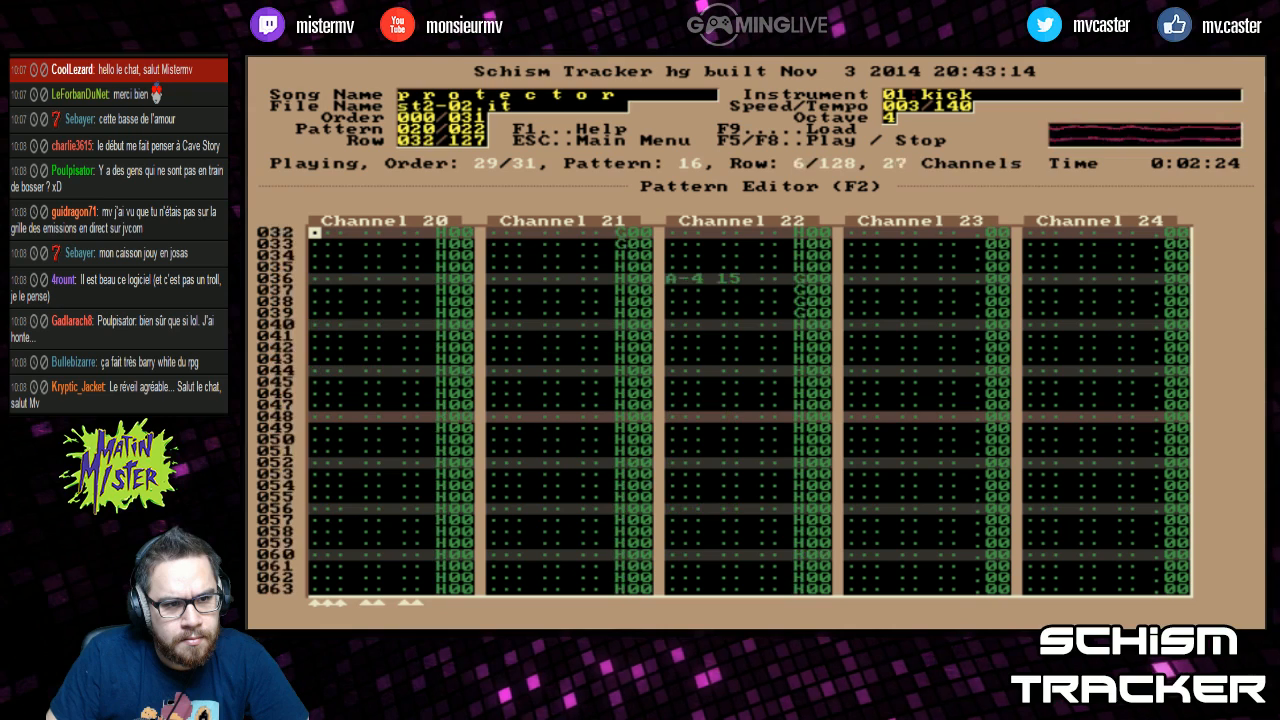
key("Page_Up")
key("Page_Up")
key("KP_Subtract")
Step: Select rows 0 to 127 of channels 20 to 22 in pattern 19 as a block
key("shift+Page_Down")
key("shift+Page_Down")
key("shift+Page_Down")
key("shift+Page_Down")
key("shift+Page_Down")
key("shift+Page_Down")
key("shift+Page_Down")
key("shift+Page_Down")
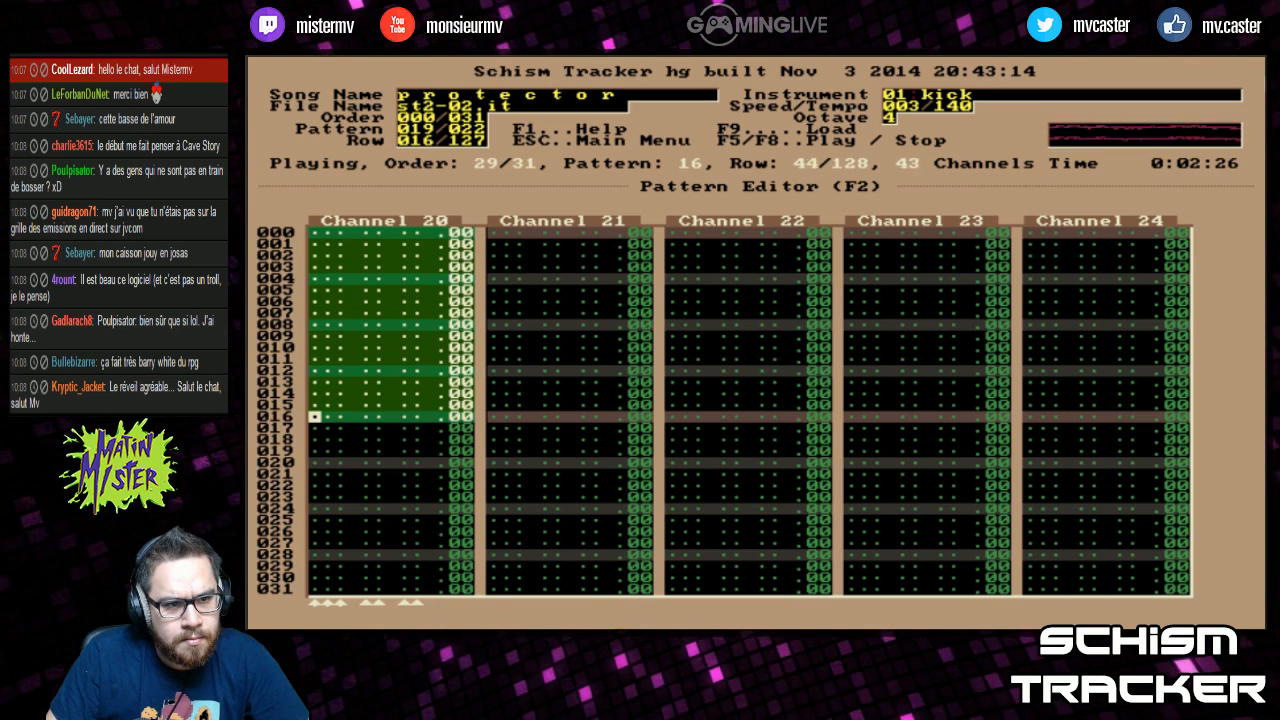
key("shift+Right")
key("shift+Right")
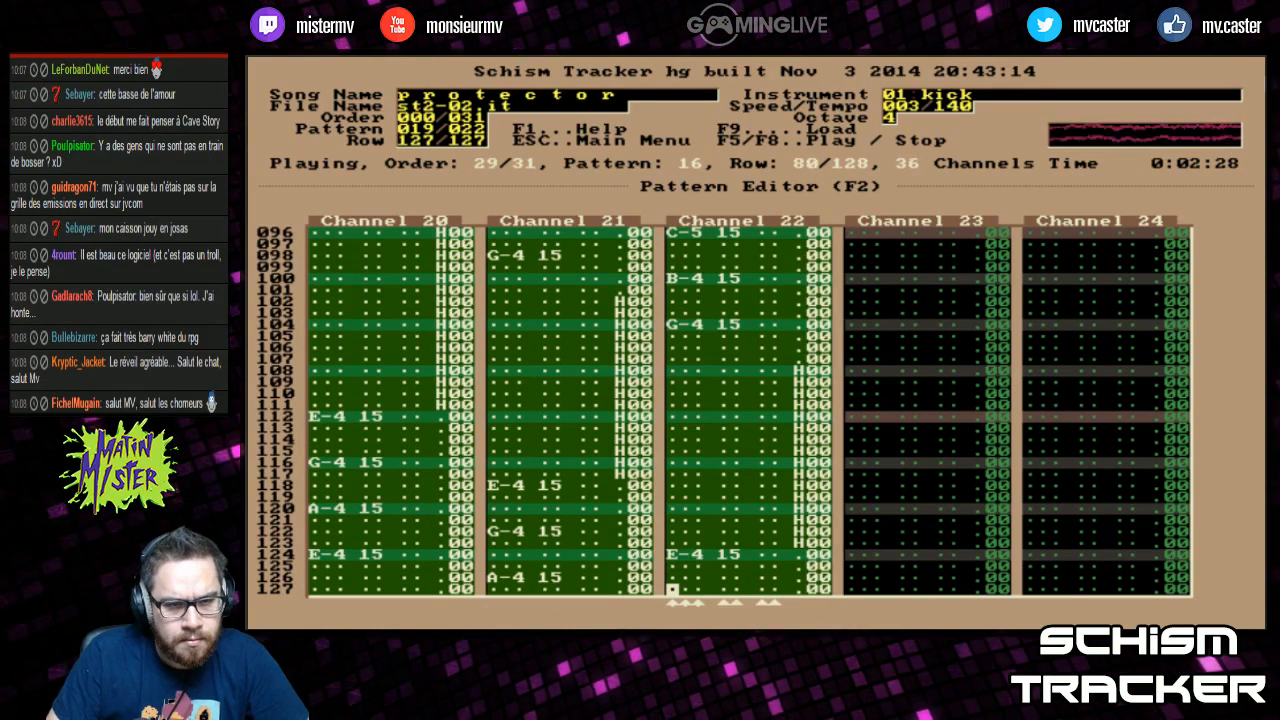
Step: Check the order list and channel panning, and return to the first row of pattern 20
key("F11")
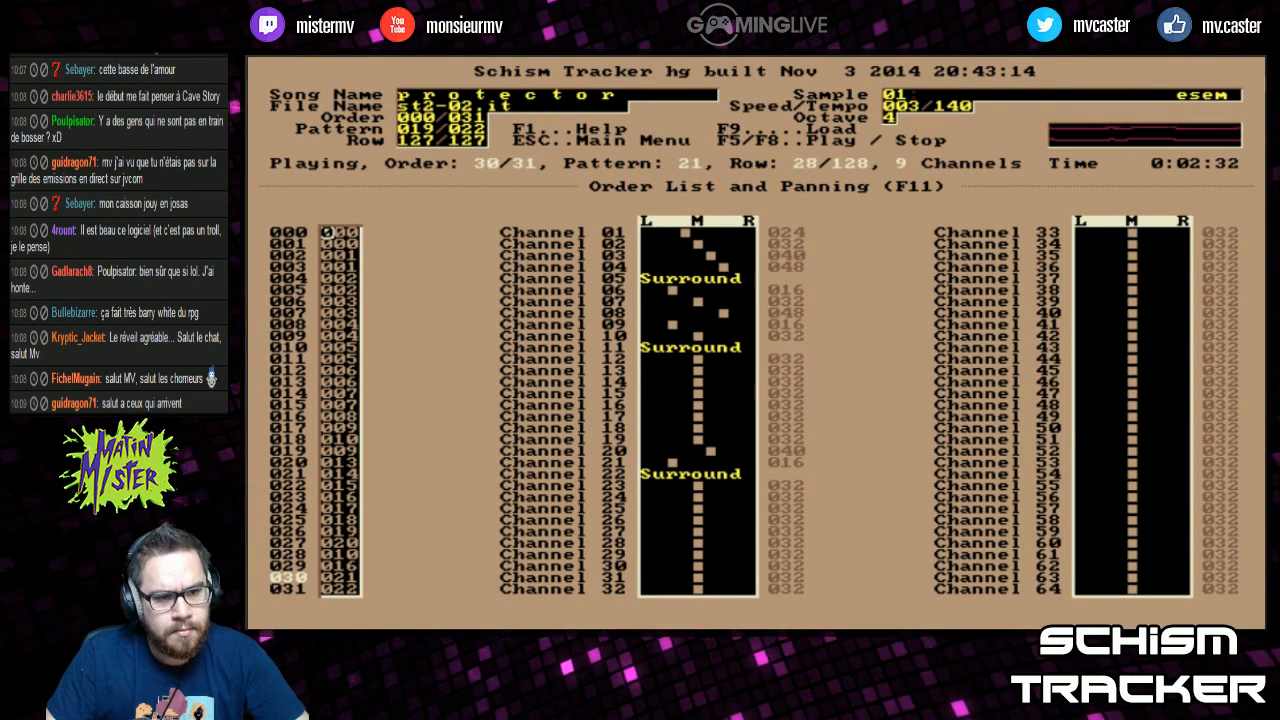
key("F2")
key("plus")
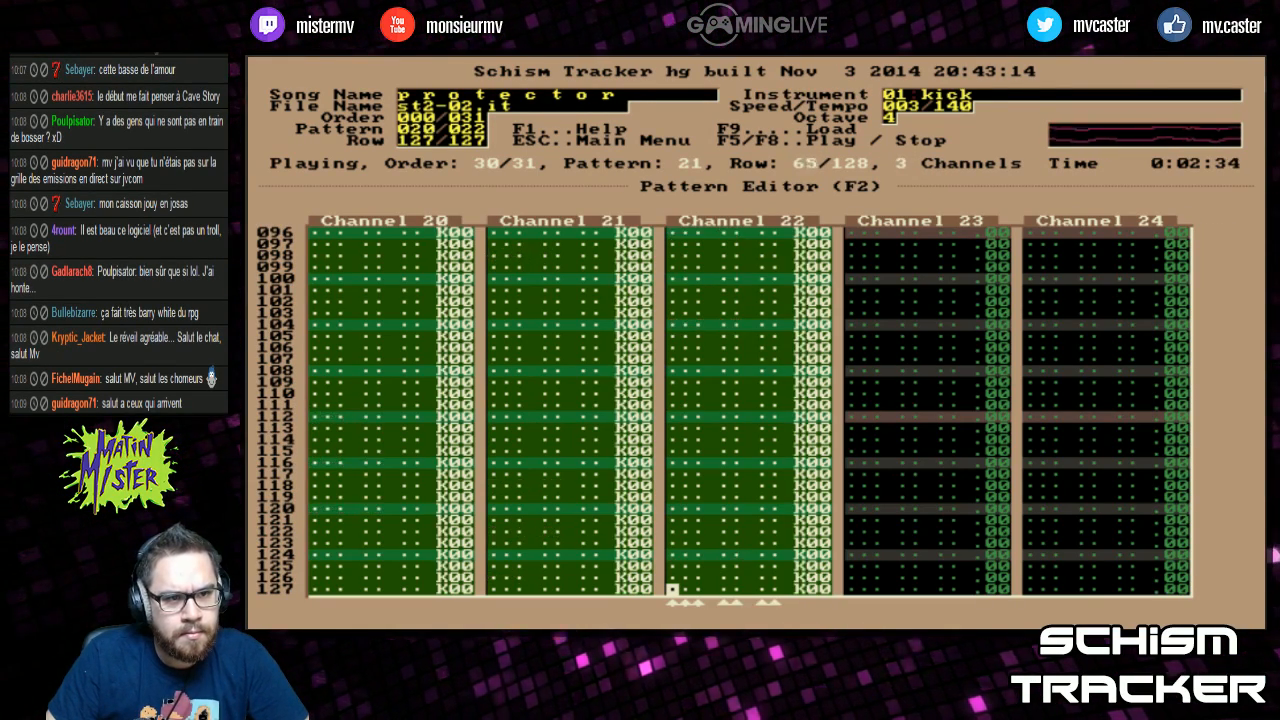
key("ctrl+Page_Up")
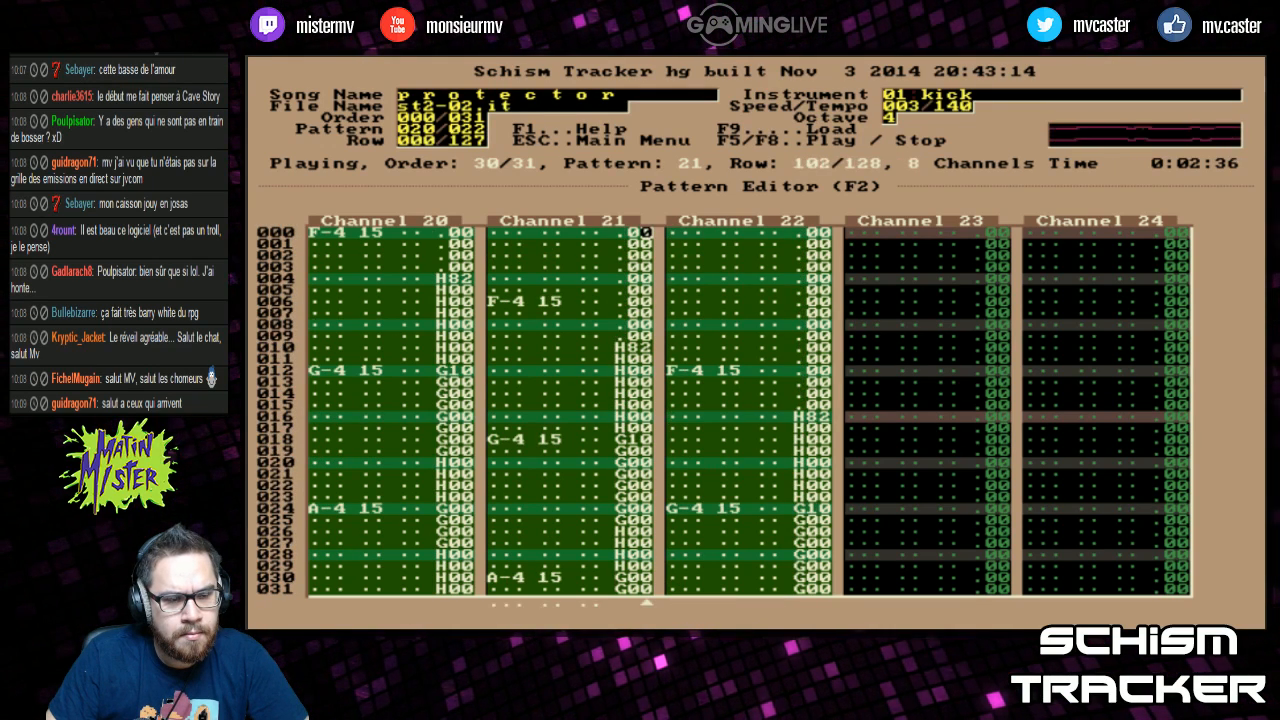
Step: Review the notes and effects in channels 20 to 22 of pattern 19, down to row 127
key("Left")
key("Left")
key("Left")
key("Left")
key("Left")
key("Left")
key("Left")
key("Left")
key("Left")
key("Left")
key("Left")
key("minus")
key("Page_Down")
key("Page_Down")
key("Page_Down")
key("Page_Down")
key("Page_Down")
key("Page_Down")
key("Page_Down")
key("Page_Down")
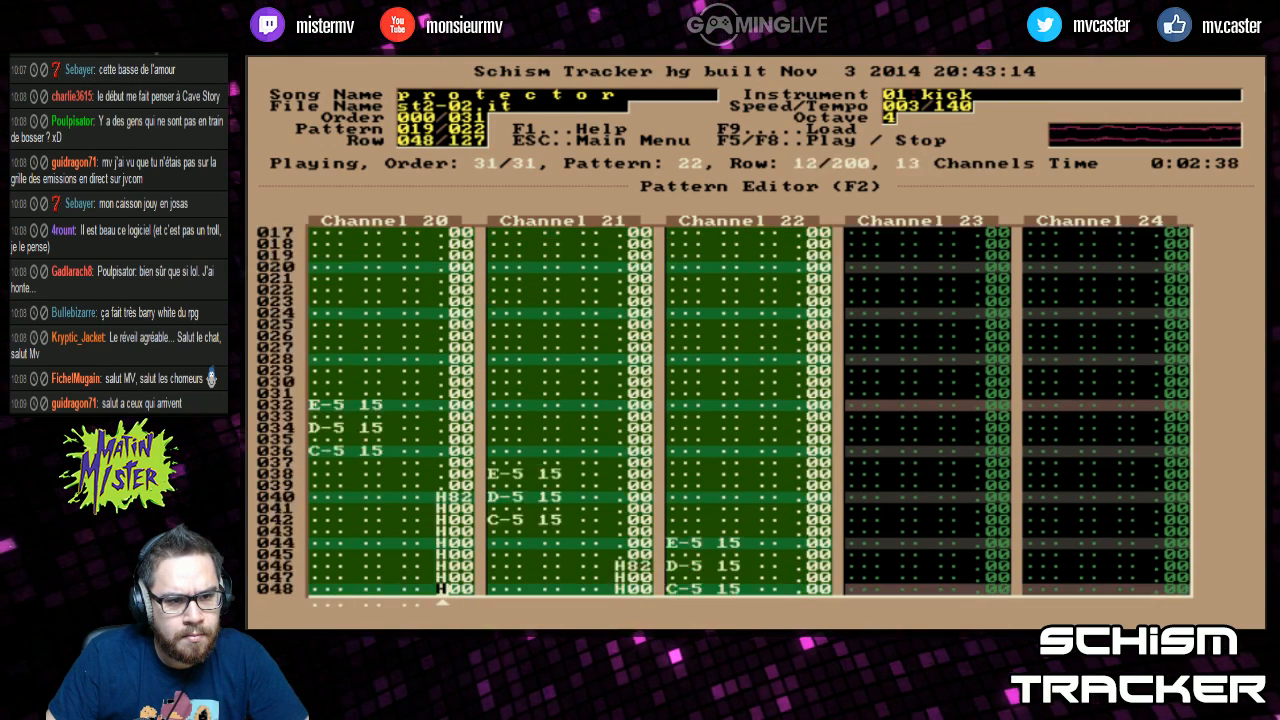
key("Page_Up")
key("Page_Up")
key("Page_Up")
key("Page_Up")
key("Page_Up")
key("Page_Up")
key("Page_Up")
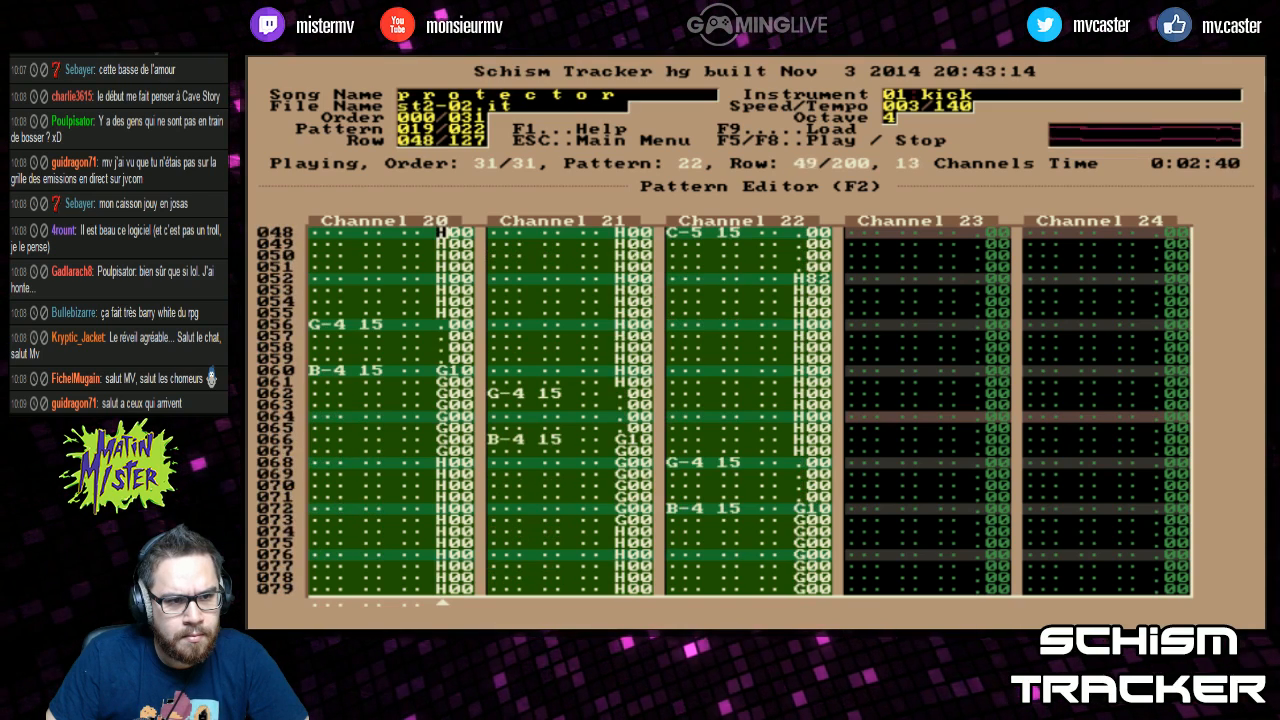
key("Page_Down")
key("Page_Down")
key("Page_Down")
key("Page_Down")
key("Page_Down")
key("Page_Down")
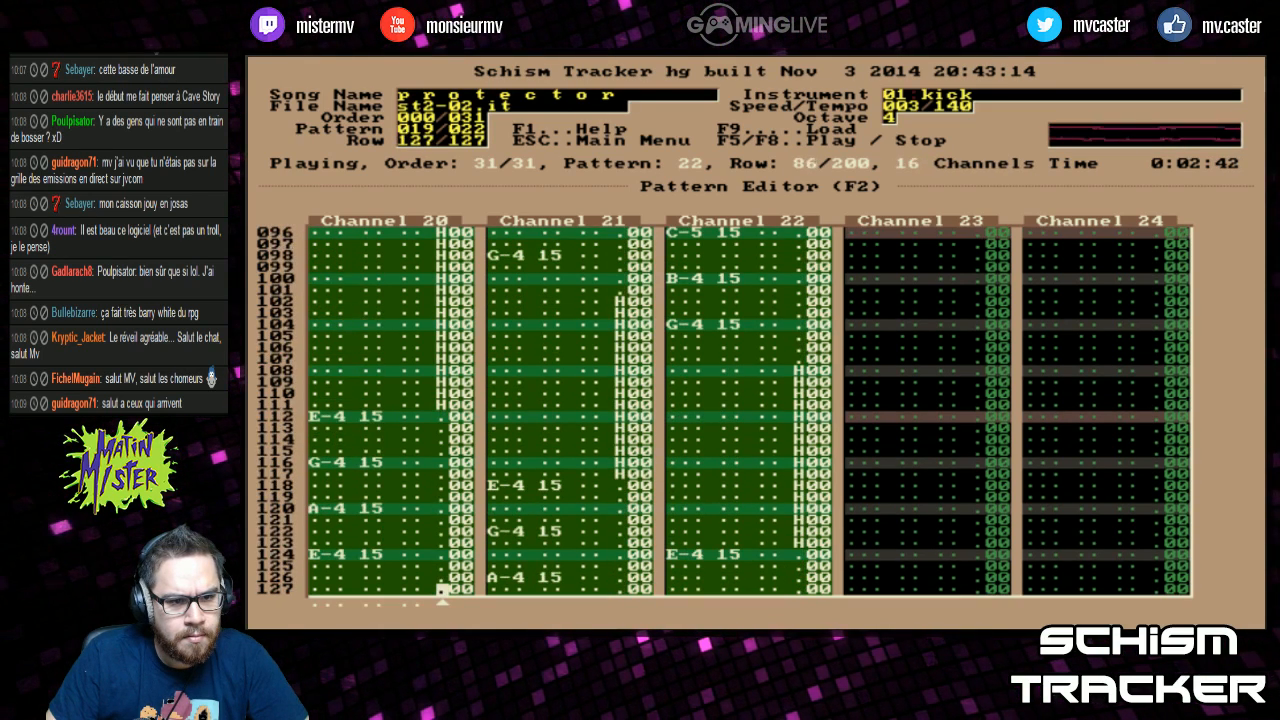
Step: Amplify the volume of the selected block in channels 20 to 22 of pattern 19 to 75% and play the pattern
key("alt+j")
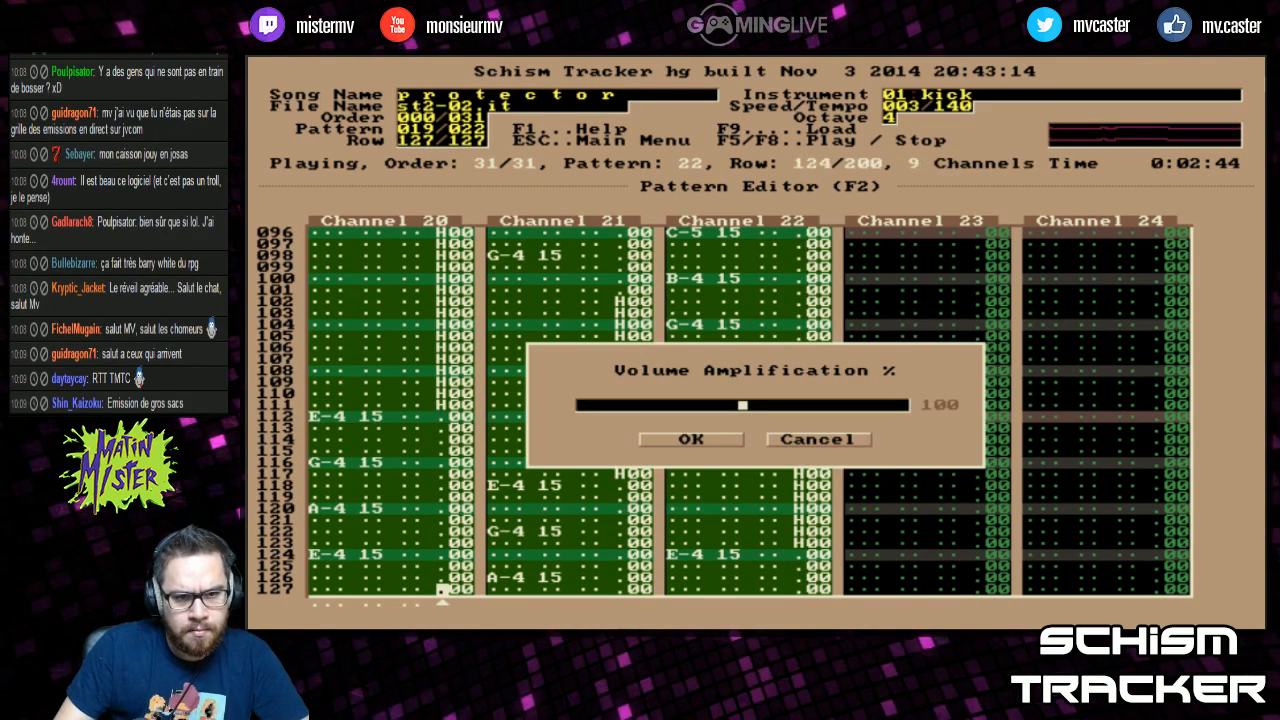
type("75")
key("Return")
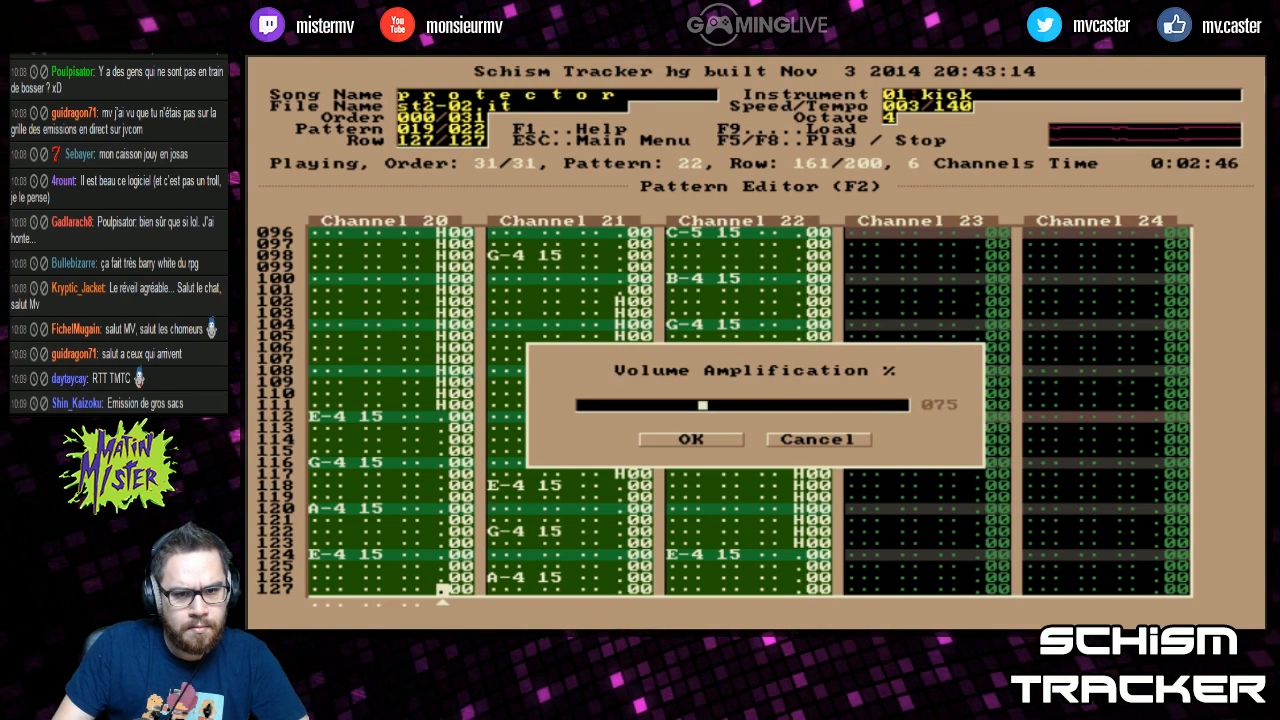
key("Return")
key("F6")
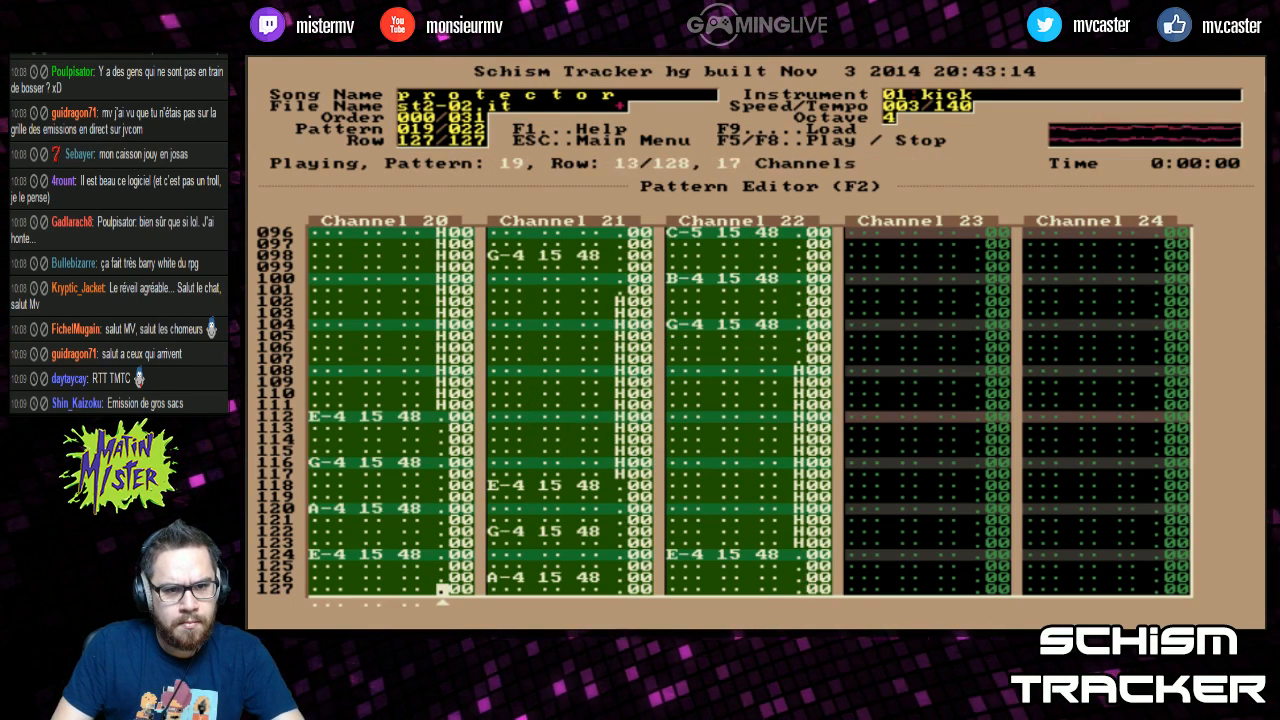
Step: Look through channels 20 to 22 of pattern 20 up to its first rows and play the pattern
key("plus")
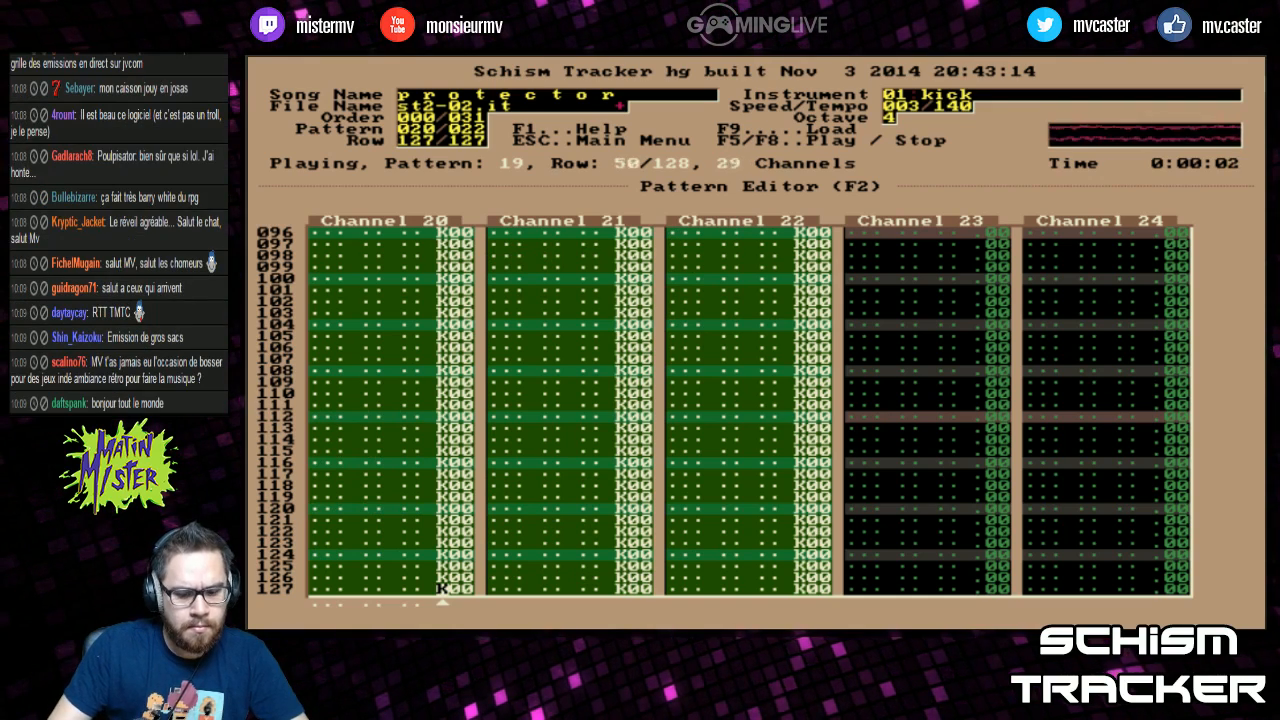
key("alt+j")
key("Escape")
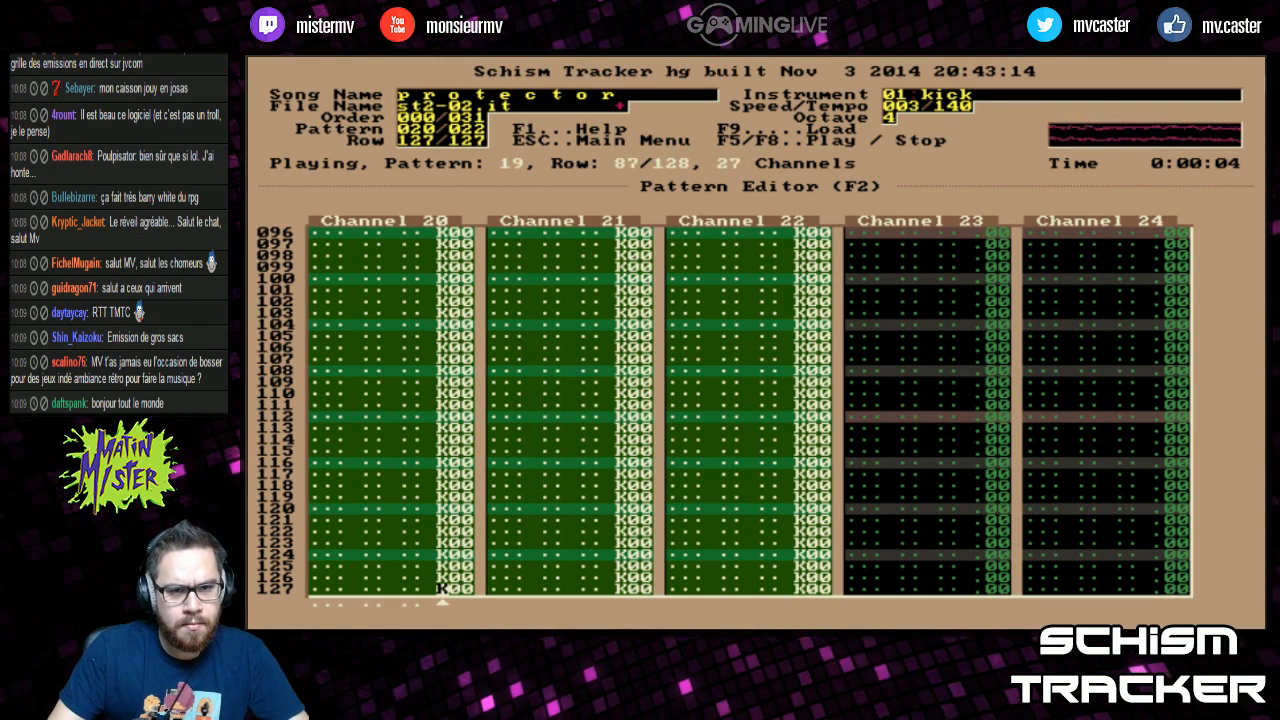
key("Page_Up")
key("Page_Up")
key("Page_Up")
key("Page_Up")
key("Page_Up")
key("Page_Up")
key("Page_Up")
key("F6")
Step: Look through pattern 21 down to its last row and check the order list and channel panning
key("plus")
key("Page_Down")
key("Page_Down")
key("Page_Down")
key("Page_Down")
key("Page_Down")
key("Page_Down")
key("Page_Down")
key("Page_Down")
key("F11")
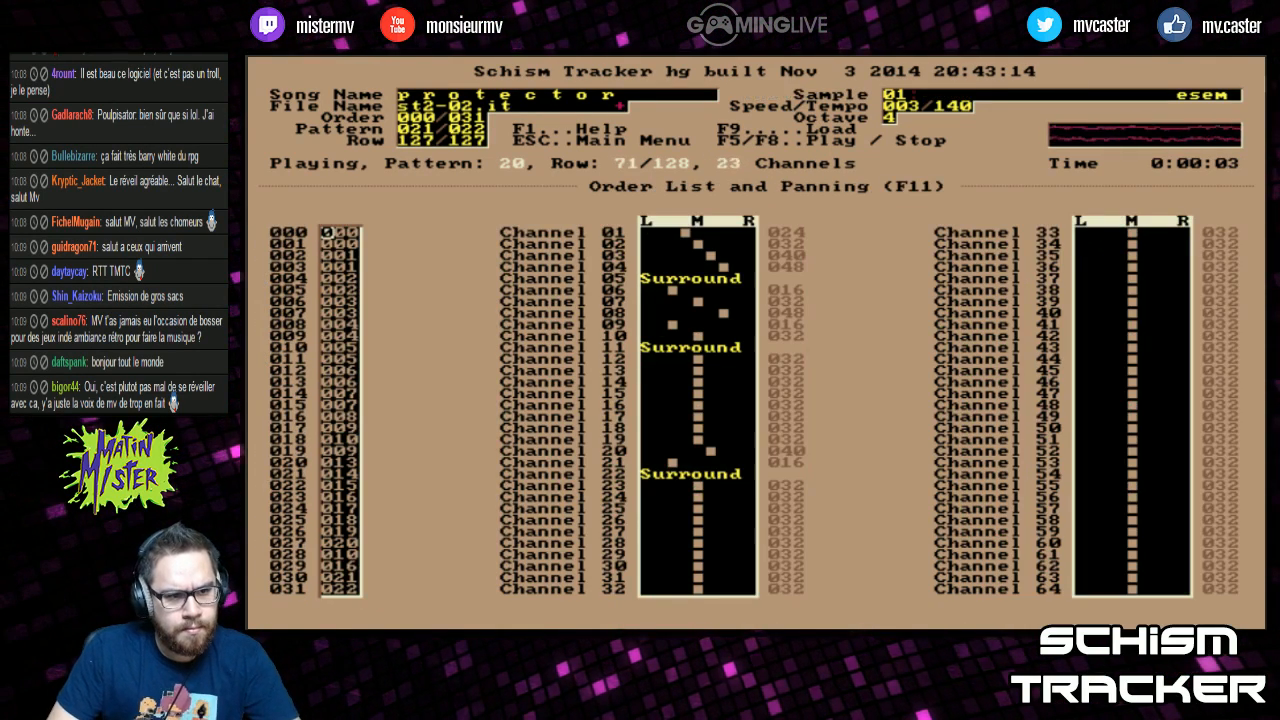
key("F2")
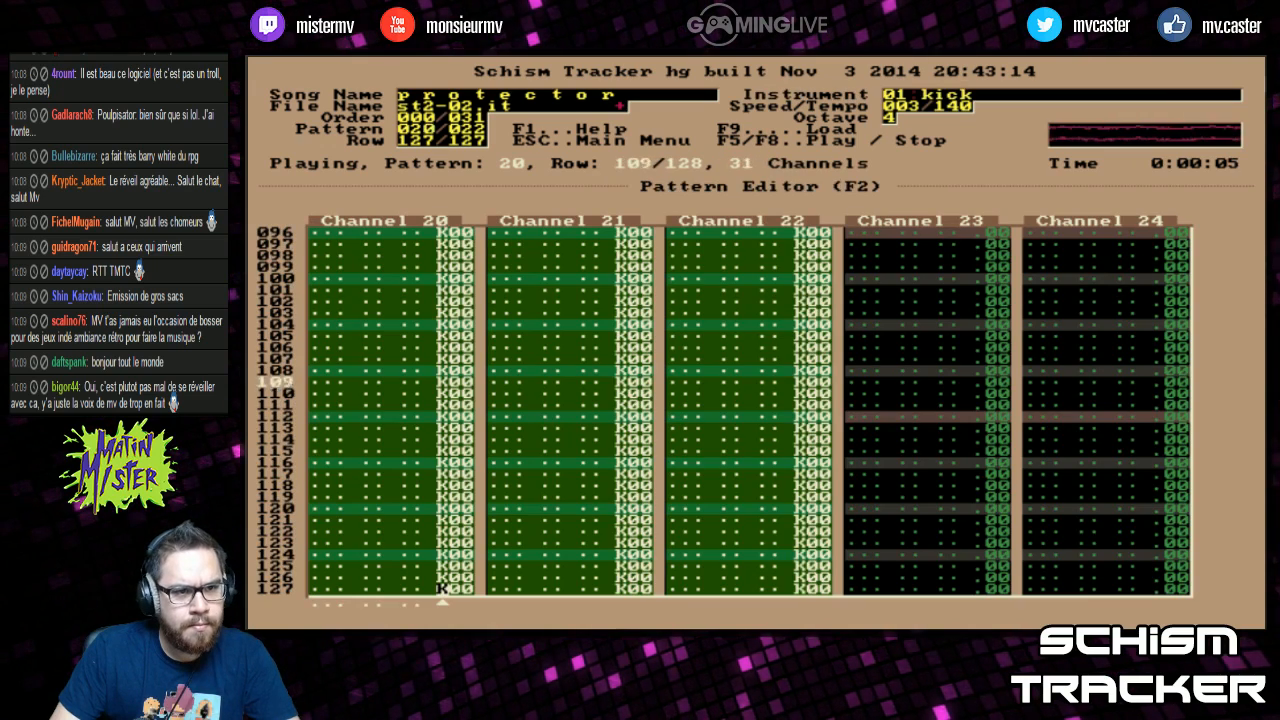
Step: Go back to pattern 10, play it, and check the order list and channel panning
key("minus")
key("minus")
key("minus")
key("minus")
key("minus")
key("minus")
key("minus")
key("minus")
key("minus")
key("minus")
key("F6")
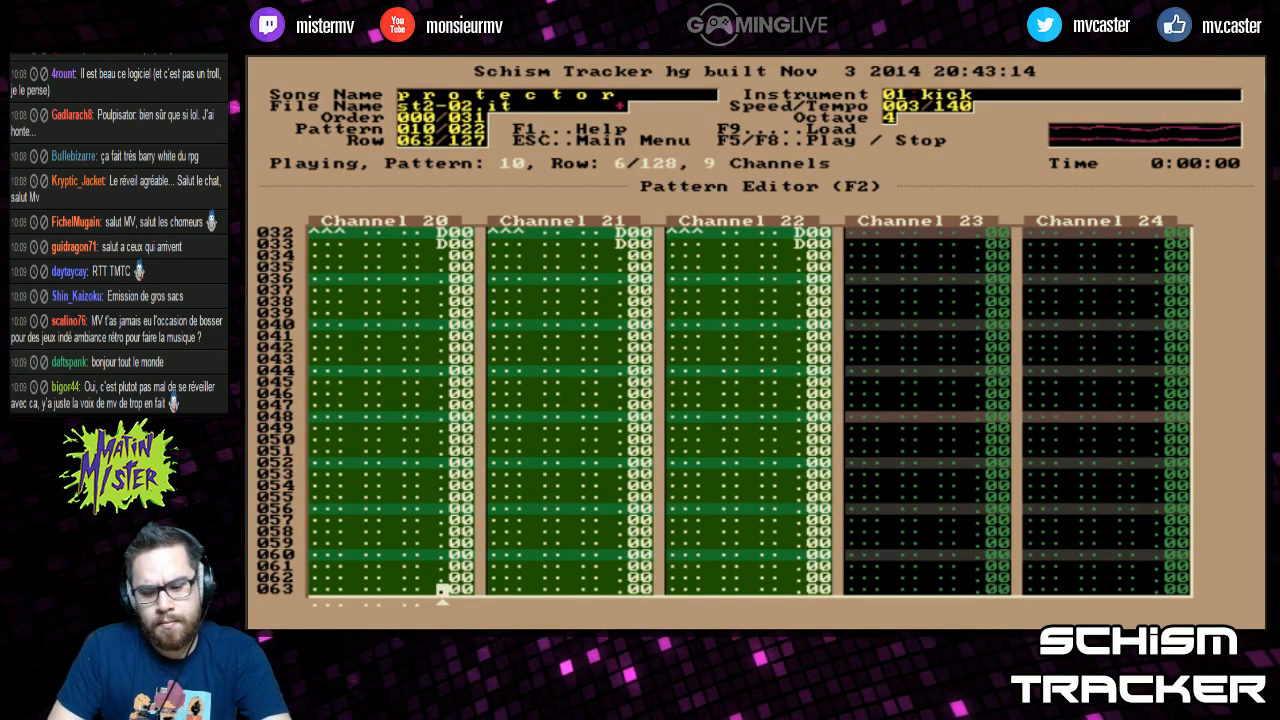
key("F11")
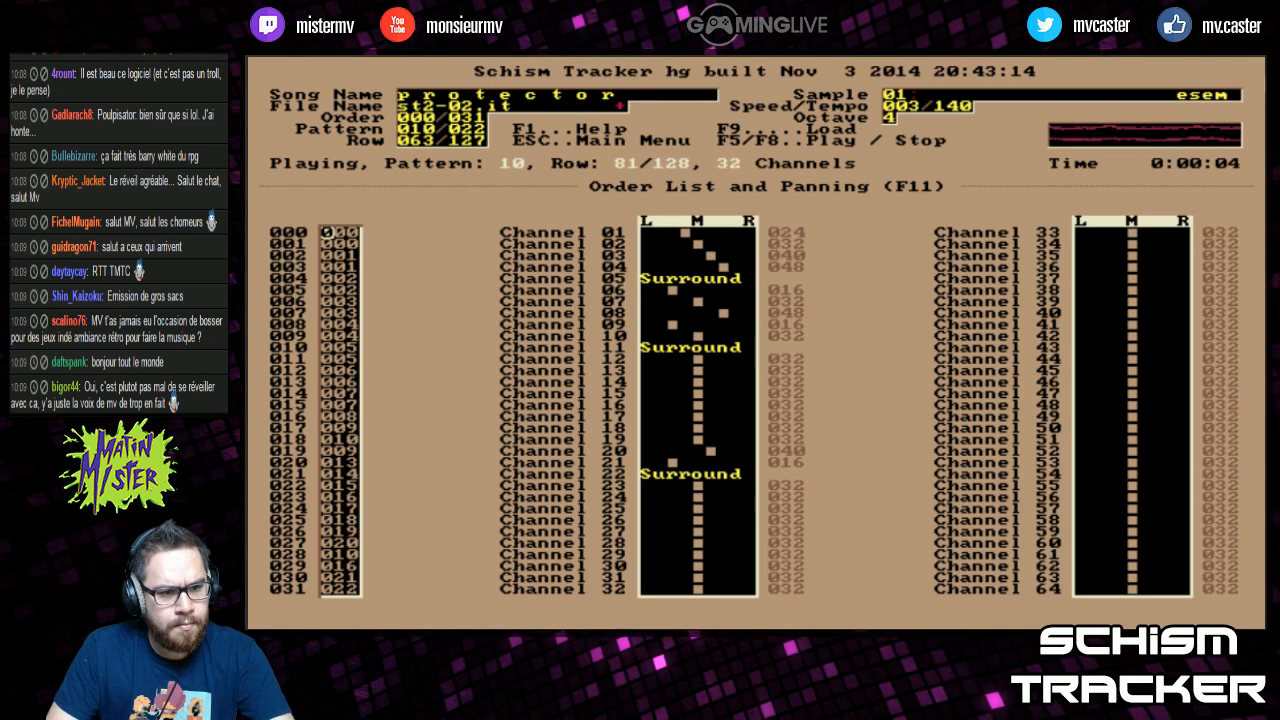
Step: Save the current module under its existing file name
key("Escape")
key("Return")
key("Down")
key("Down")
key("Down")
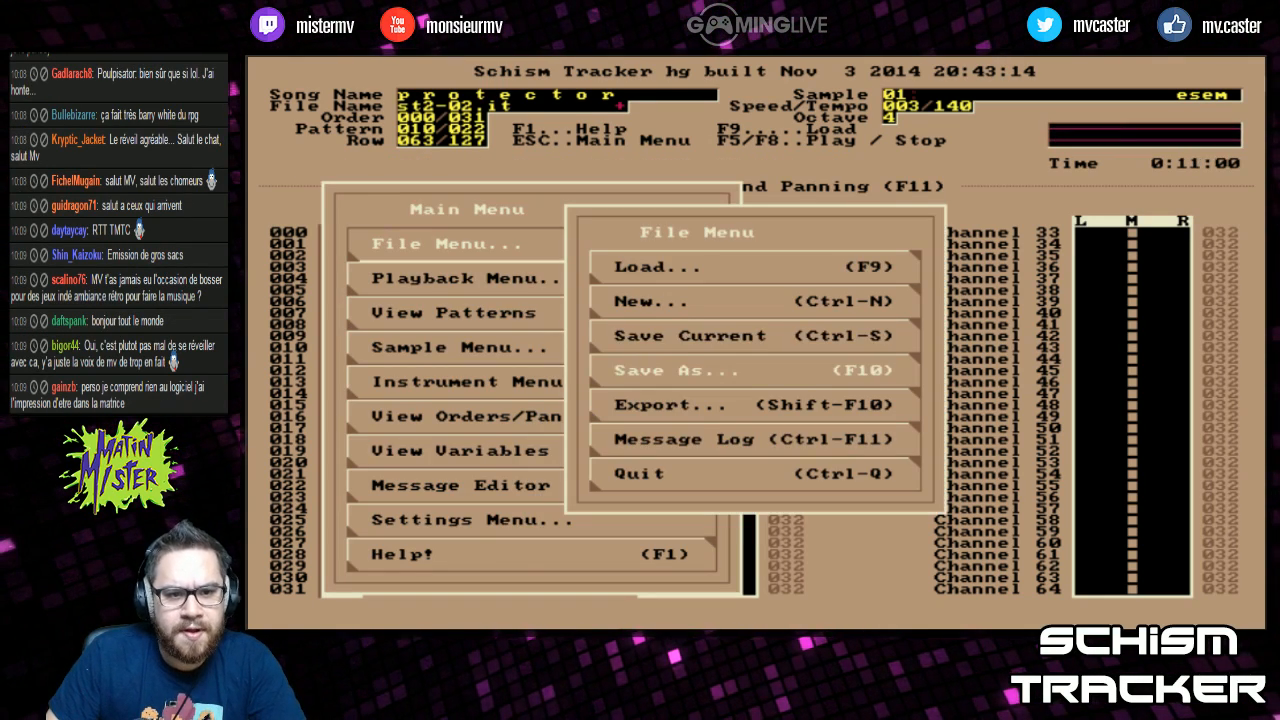
key("Up")
key("Return")
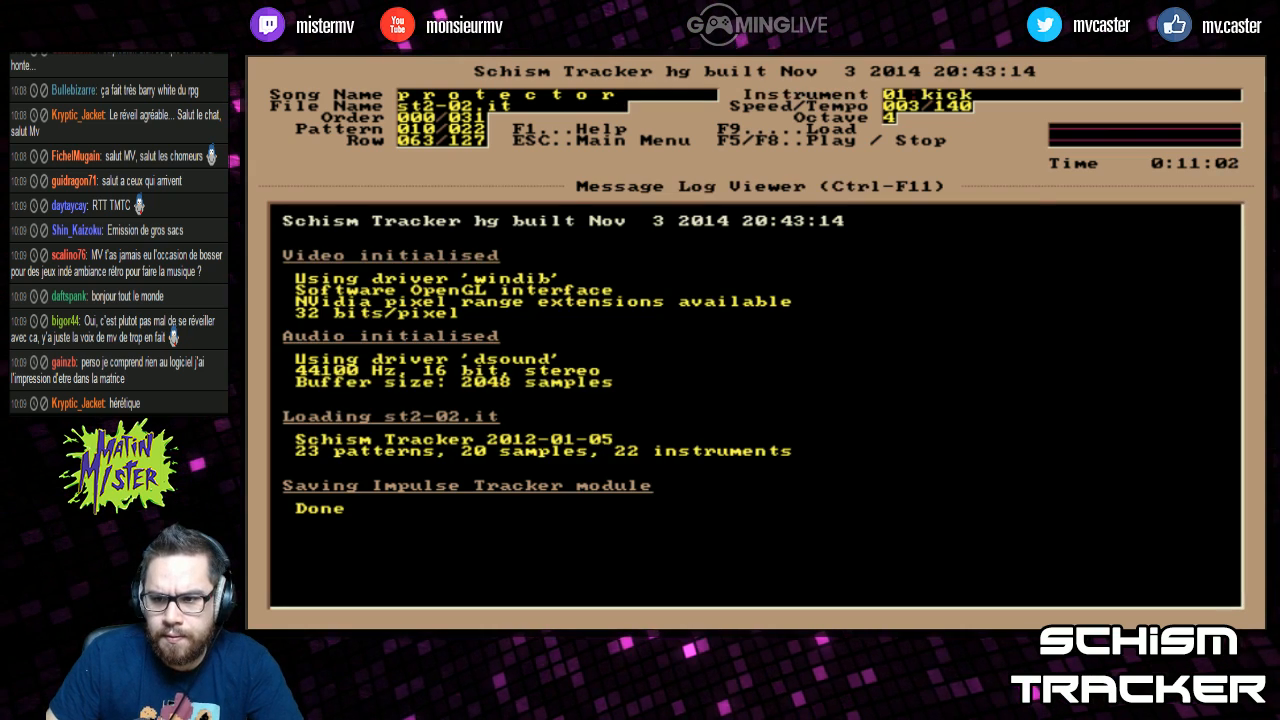
Step: Load the module st2-03.it ("rush") from the D:\schism\nes directory
key("F9")
key("Down")
key("Down")
key("Down")
key("Down")
key("Down")
key("Down")
key("Down")
key("Down")
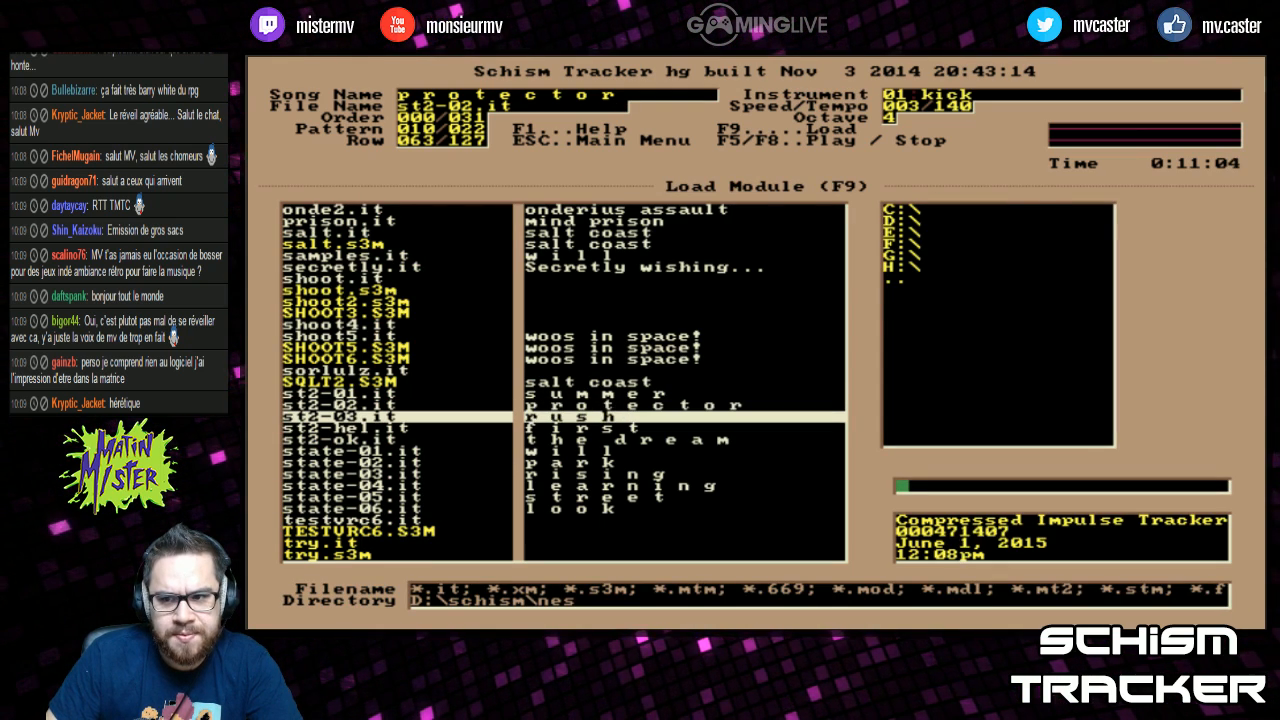
key("Up")
key("Up")
key("Up")
key("Up")
key("Up")
key("Up")
key("Up")
key("Up")
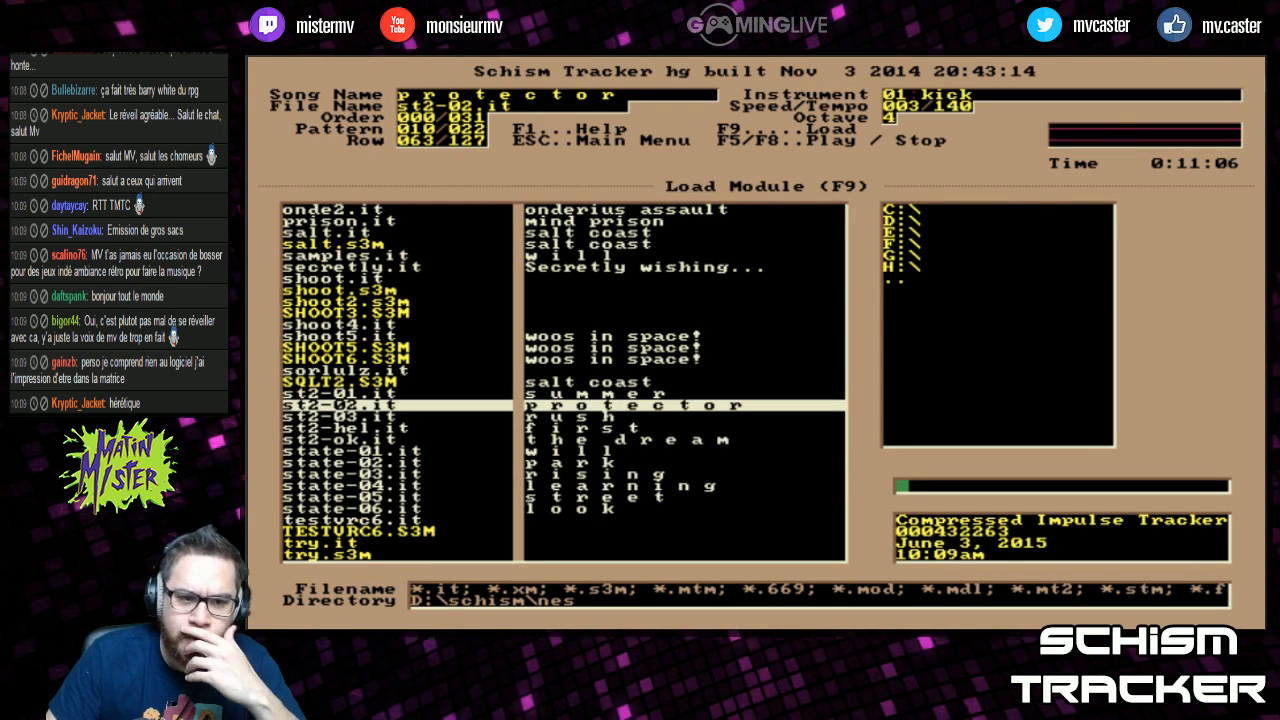
key("Down")
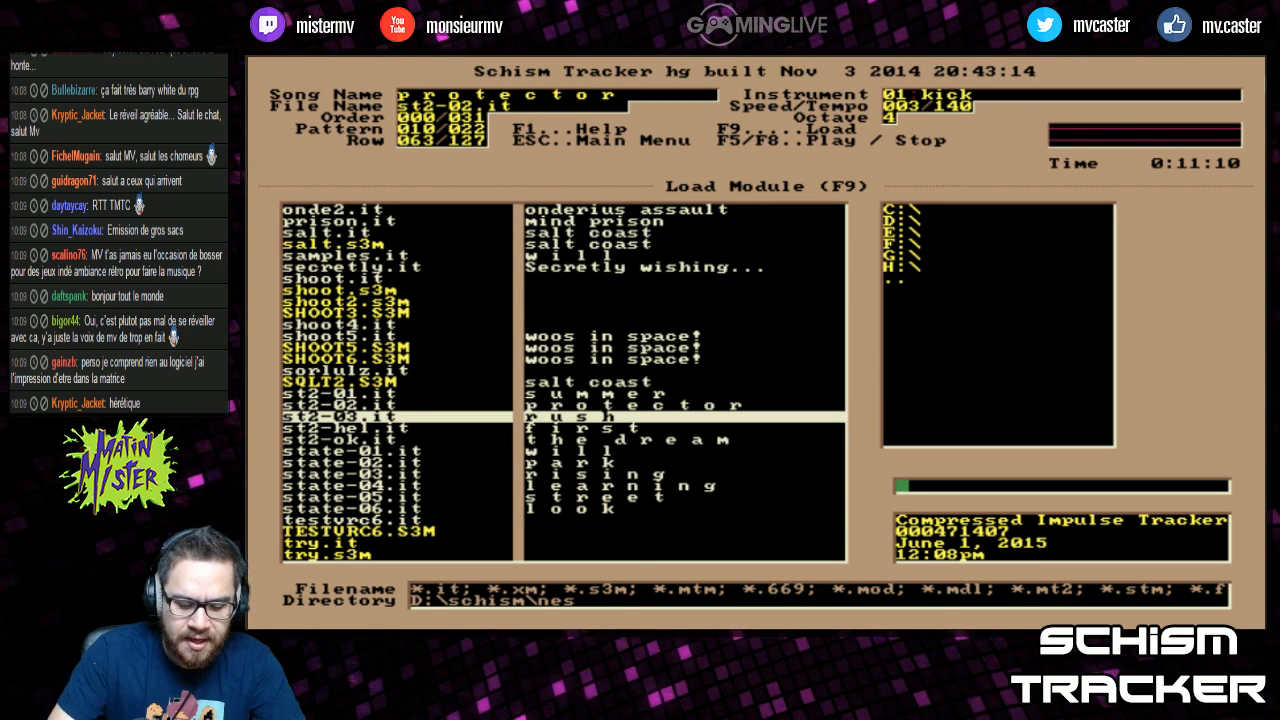
key("Return")
Step: Check the loaded module's instruments, patterns and sample list, and play the song from the start
key("F4")
key("F2")
key("F3")
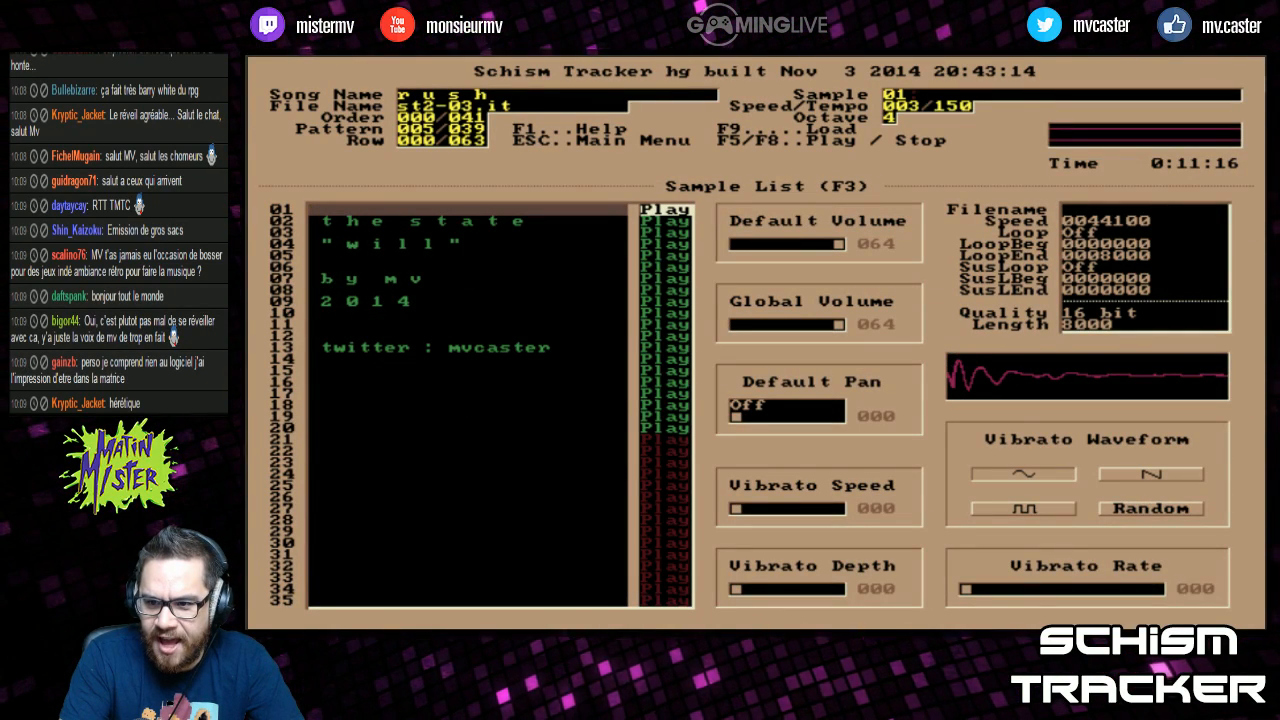
key("F5")
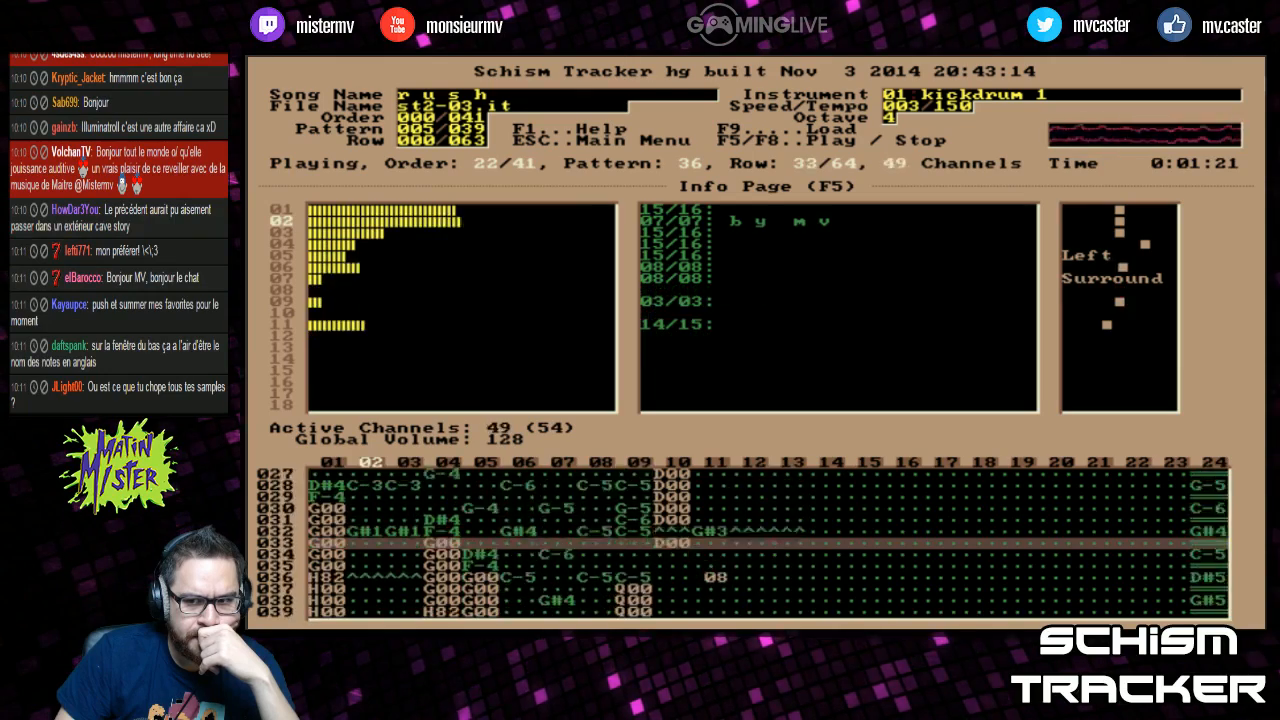
Step: Examine the activity of the playing channels on the info page, moving from channel 2 to channel 29
key("Left")
key("Left")
key("Left")
key("Left")
key("Left")
key("Left")
key("Left")
key("Left")
key("Left")
key("Left")
key("Left")
key("Left")
key("Left")
key("Left")
key("Left")
key("Left")
key("Left")
key("Left")
key("Left")
key("Left")
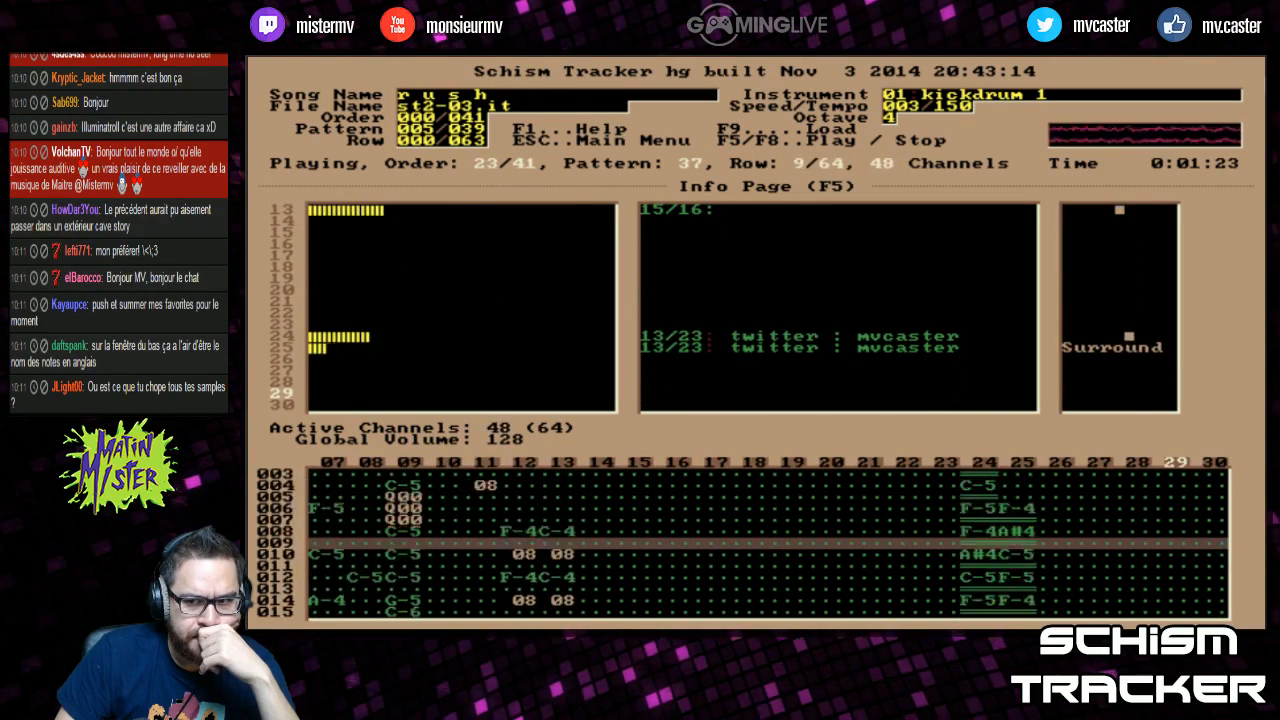
Step: Return to the lower channels on the info page and follow their notes with channel 19 selected
key("Right")
key("Right")
key("Right")
key("Right")
key("Right")
key("Right")
key("Right")
key("Right")
key("Right")
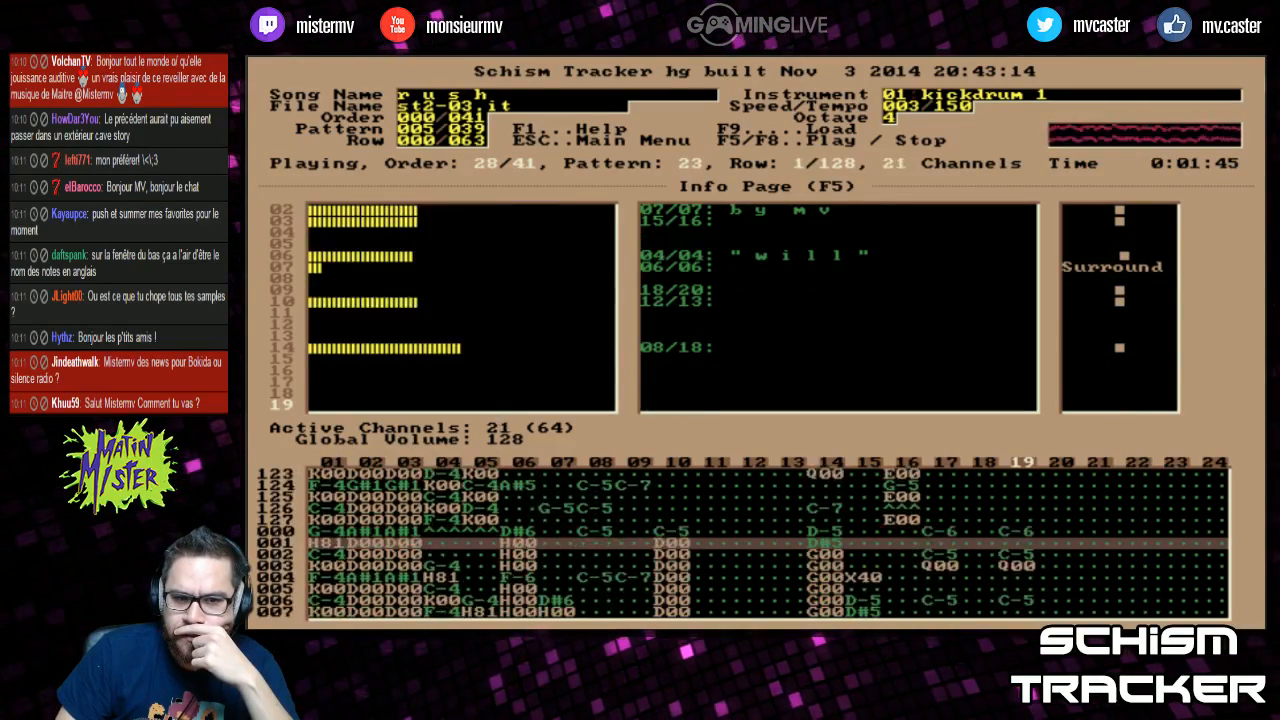
Step: Examine the activity and notes of the higher playing channels, moving on to channel 30
key("Right")
key("Right")
key("Right")
key("Right")
key("Right")
key("Right")
key("Right")
key("Right")
key("Right")
key("Right")
key("Left")
key("Left")
key("Left")
key("Left")
key("Left")
key("Left")
key("Left")
key("Left")
key("Left")
key("Left")
key("Left")
key("Left")
key("Left")
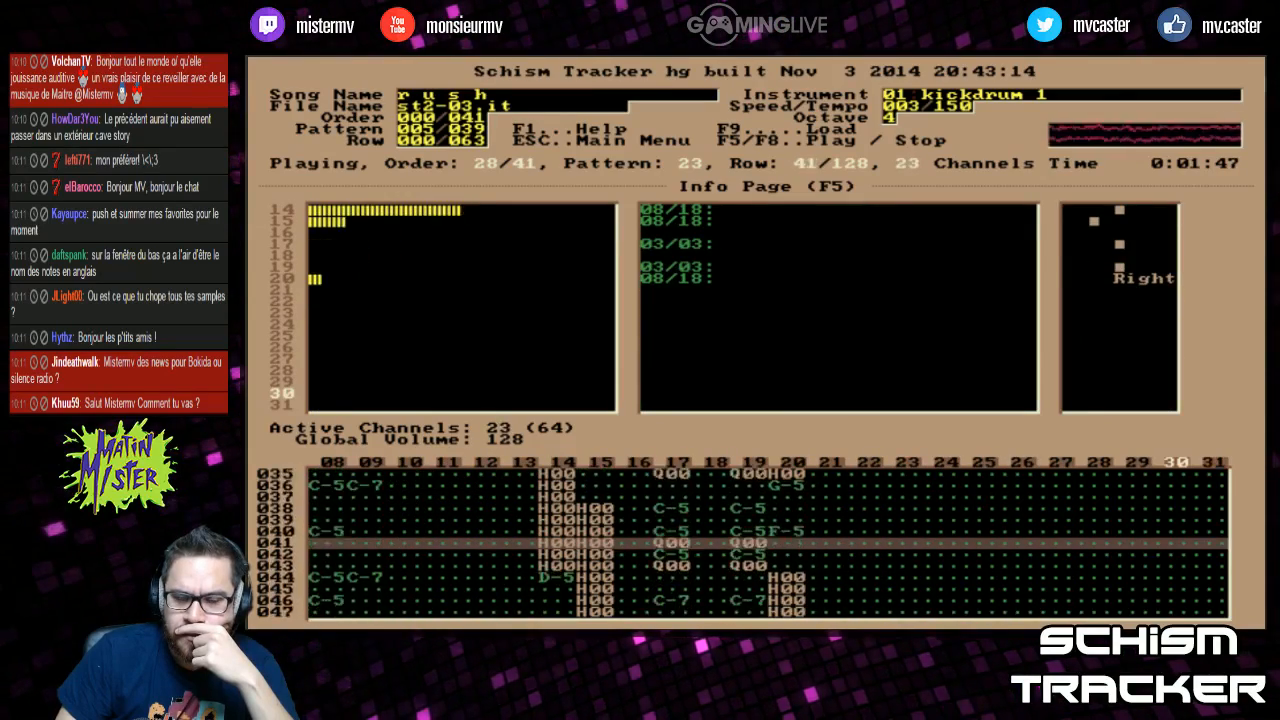
Step: Examine the activity of the lower channels on the info page, moving back from channel 30 to channel 2
key("Left")
key("Left")
key("Left")
key("Left")
key("Left")
key("Left")
key("Left")
key("Left")
key("Left")
key("Left")
key("Left")
key("Left")
key("Left")
key("Left")
key("Left")
key("Left")
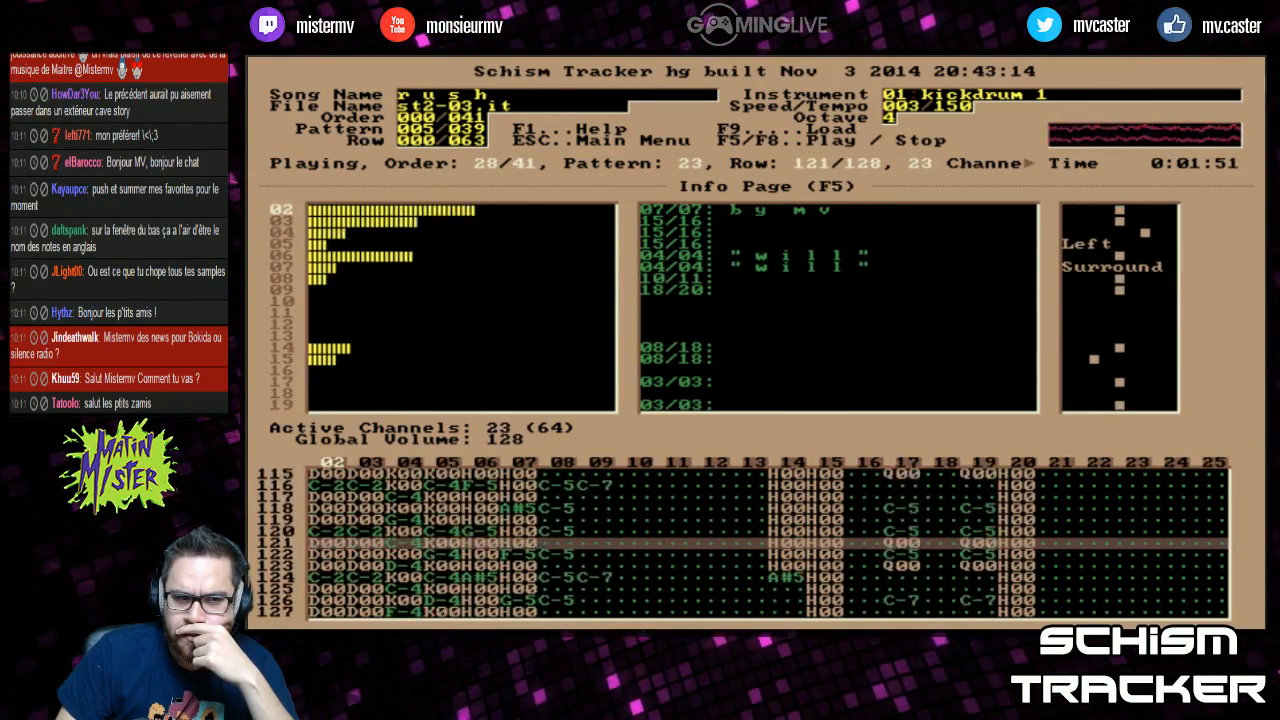
Step: Follow the notes and activity of the playing channels on the info page, moving up to channel 24
key("Right")
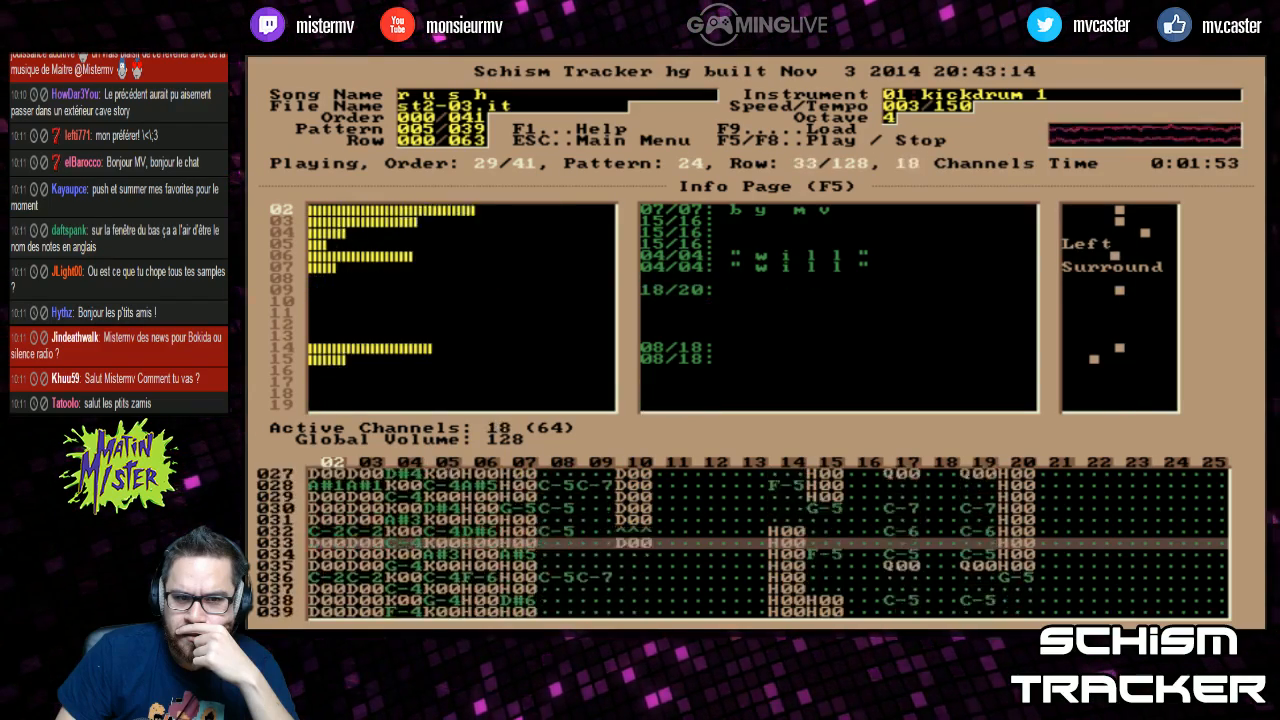
key("Right")
key("Right")
key("Right")
key("Right")
key("Right")
key("Right")
key("Right")
key("Right")
key("Right")
key("Right")
key("Right")
key("Right")
key("Right")
key("Right")
key("Right")
key("Right")
key("Right")
key("Right")
key("Right")
key("Right")
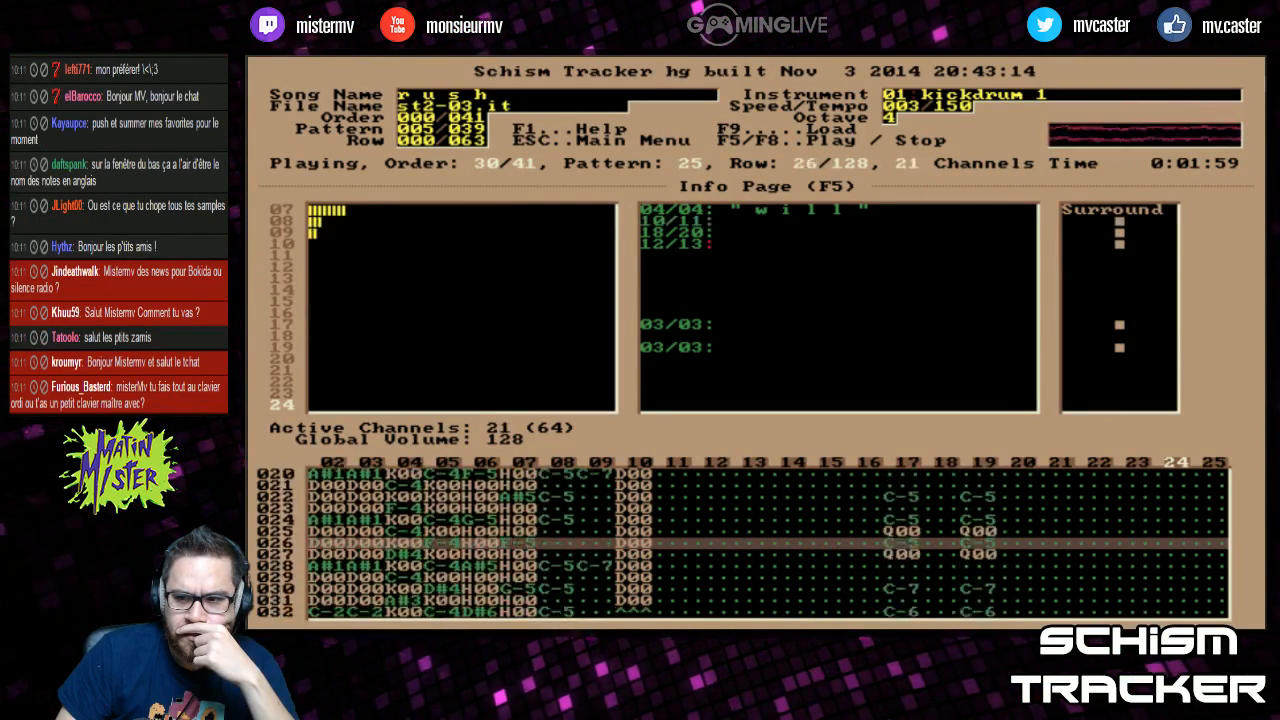
Step: Move back through channels 19 and 9 to channel 1 on the info page, examining their notes and levels
key("Left")
key("Left")
key("Left")
key("Left")
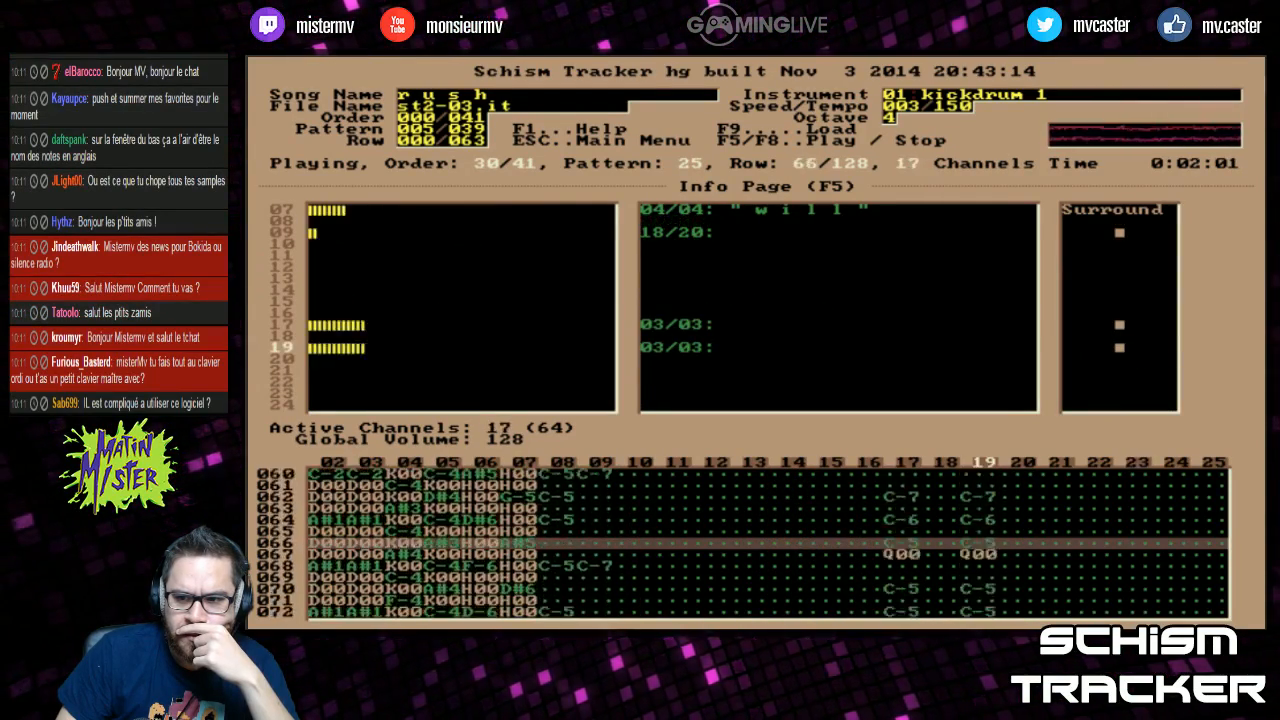
key("Left")
key("Left")
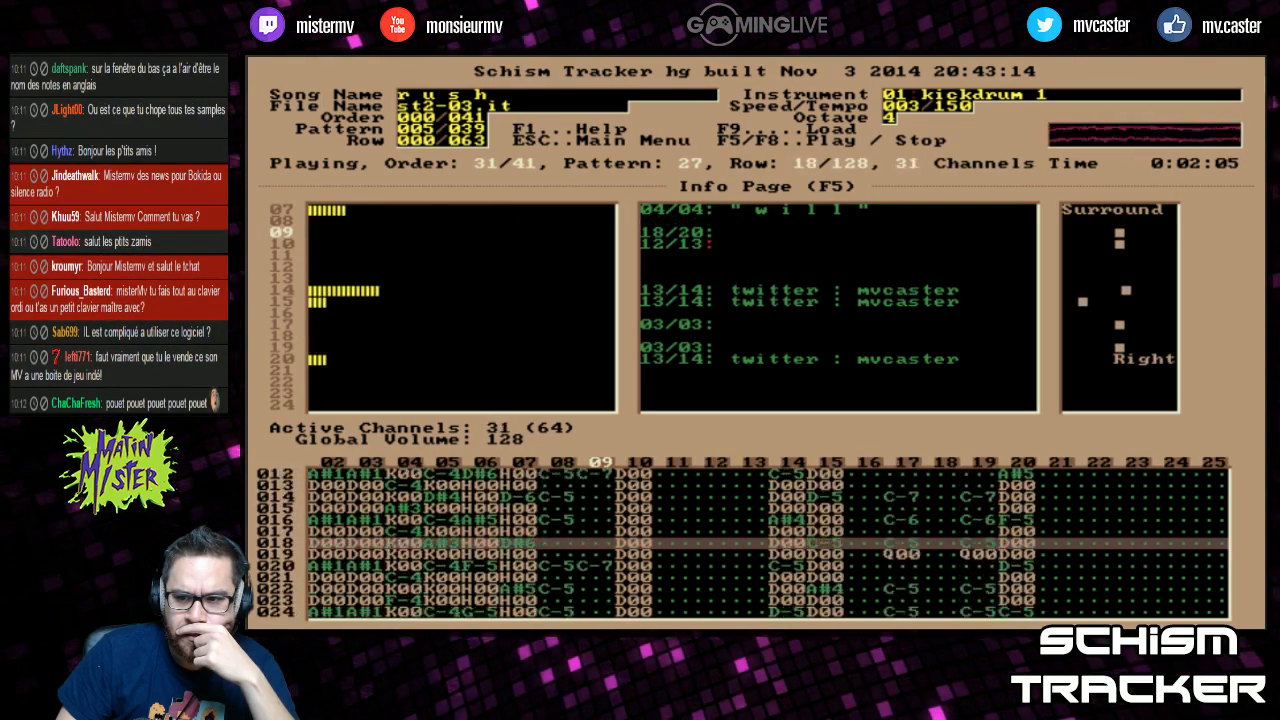
key("Left")
key("Left")
key("Left")
key("Left")
key("Left")
key("Left")
key("Left")
key("Left")
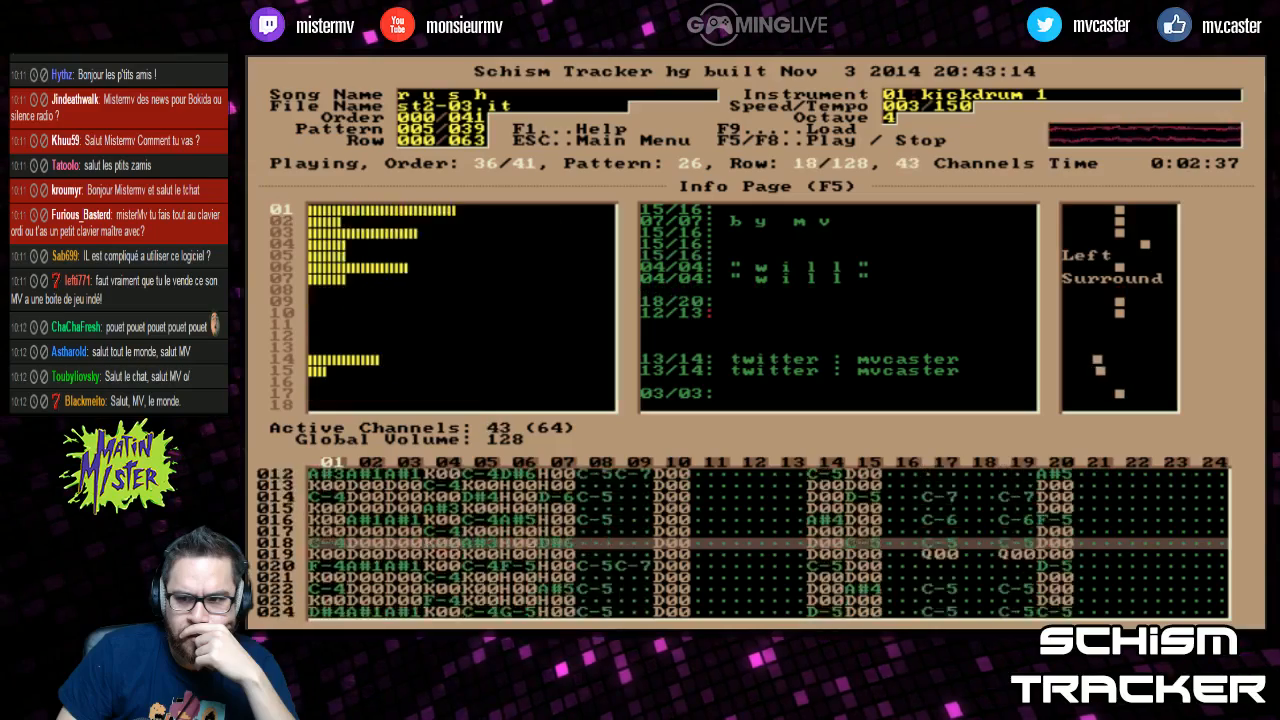
Step: Examine the higher channels on the info page during playback, moving on to channel 34
key("Down")
key("Down")
key("Down")
key("Down")
key("Down")
key("Down")
key("Down")
key("Down")
key("Down")
key("Down")
key("Down")
key("Down")
key("Down")
key("Down")
key("Down")
key("Down")
key("Down")
key("Down")
key("Down")
key("Down")
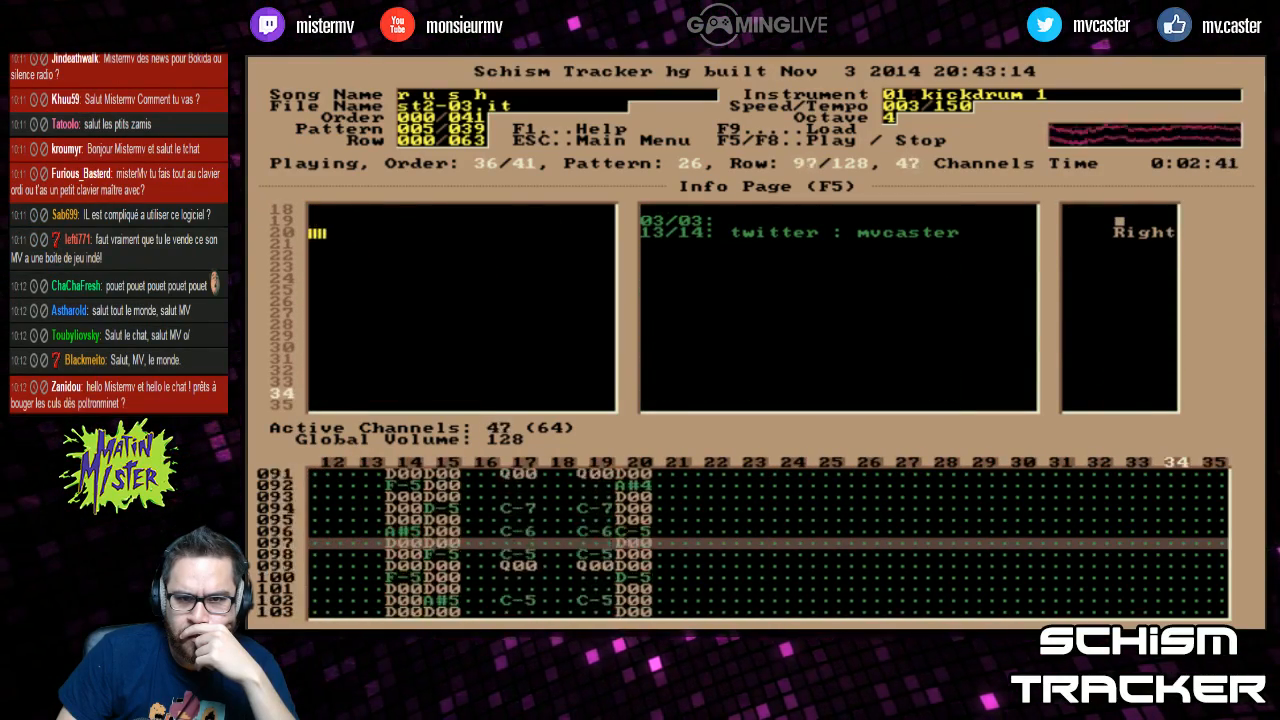
Step: Return to channel 1 on the info page, look at the channels down to channel 14, and go back to channel 1
key("Up")
key("Up")
key("Up")
key("Up")
key("Up")
key("Up")
key("Up")
key("Up")
key("Up")
key("Up")
key("Up")
key("Up")
key("Up")
key("Up")
key("Up")
key("Up")
key("Up")
key("Up")
key("Up")
key("Up")
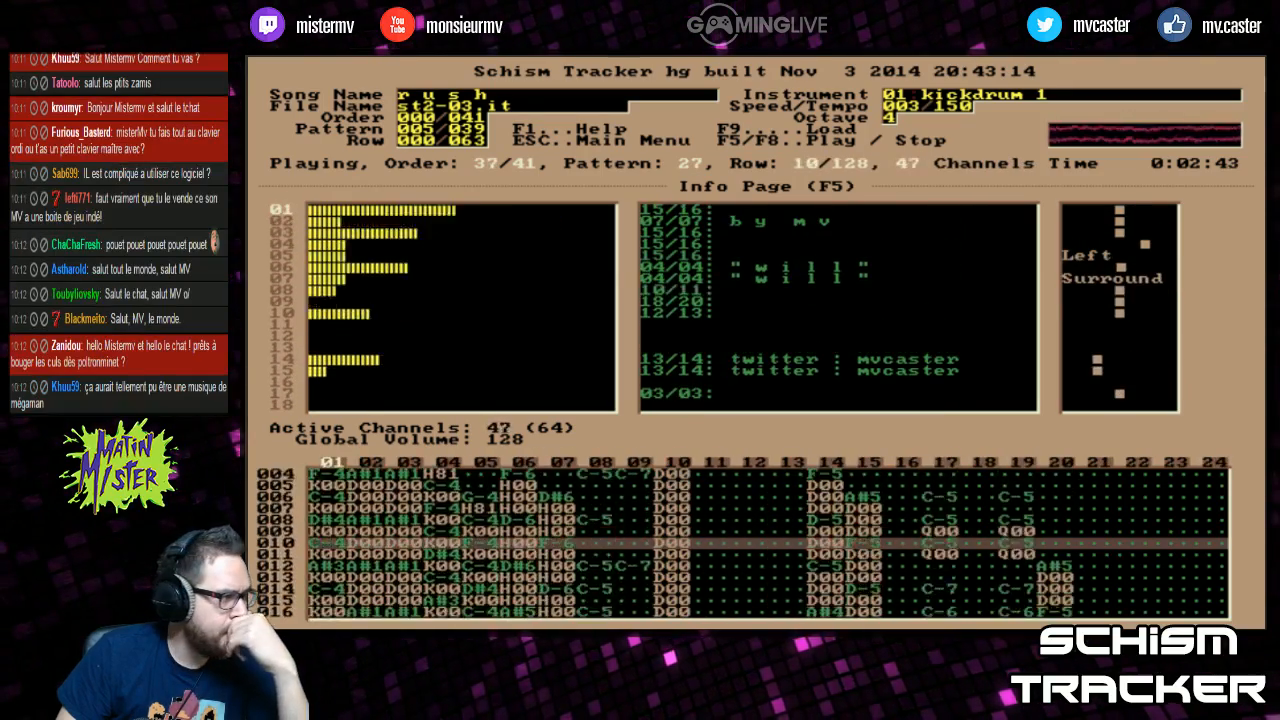
key("Down")
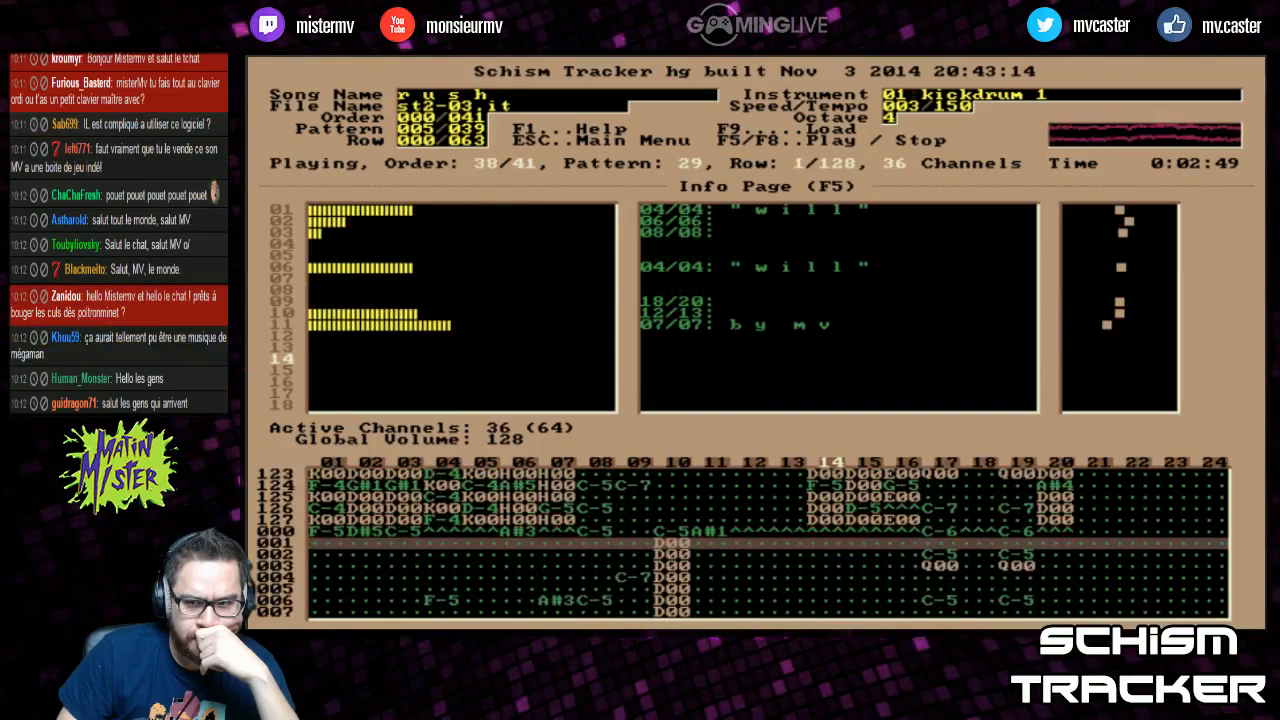
key("Up")
key("Up")
key("Up")
key("Up")
key("Up")
key("Up")
key("Up")
key("Up")
key("Up")
key("Up")
key("Up")
key("Up")
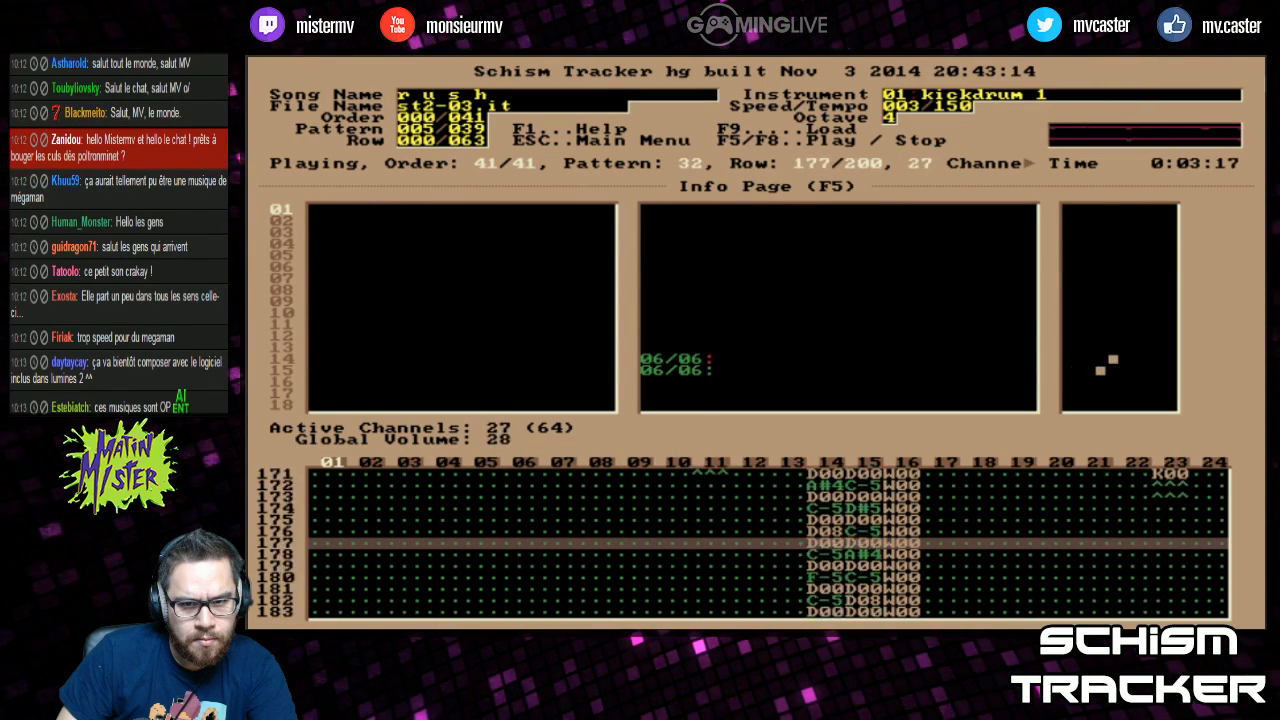
Step: Stop the playback of "rush" and check its sample list and instrument list
key("F8")
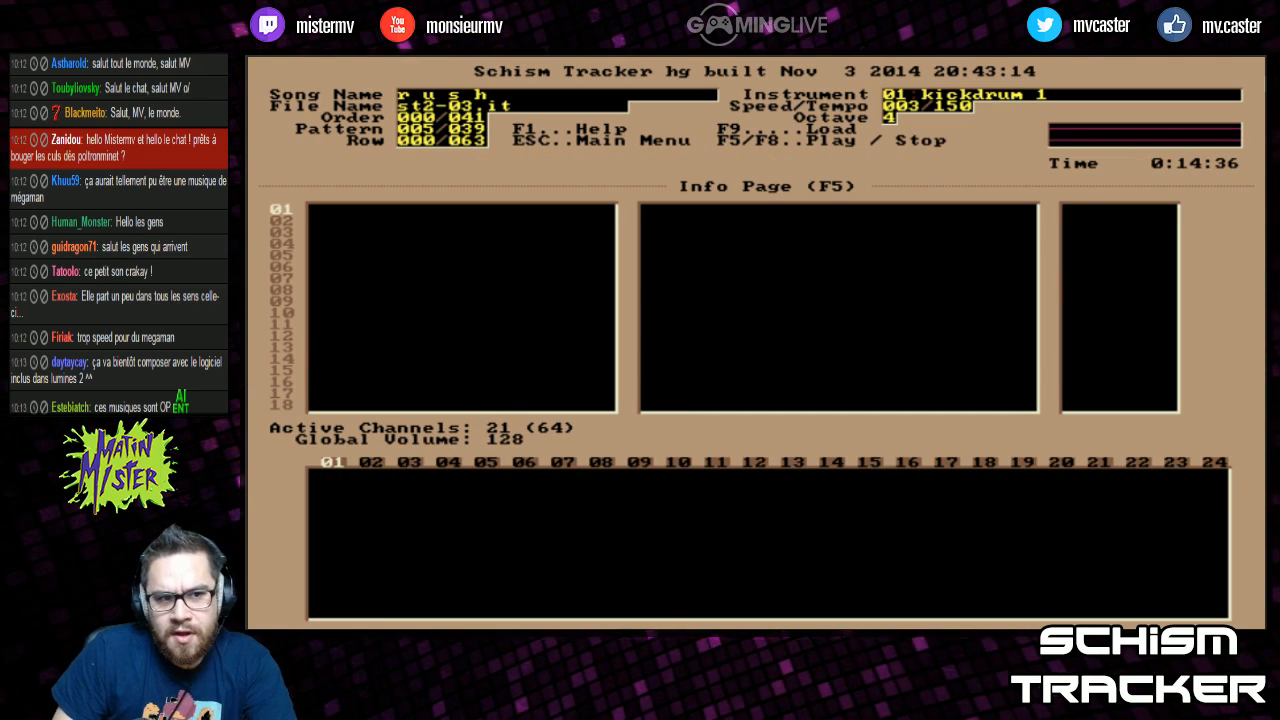
key("F9")
key("F4")
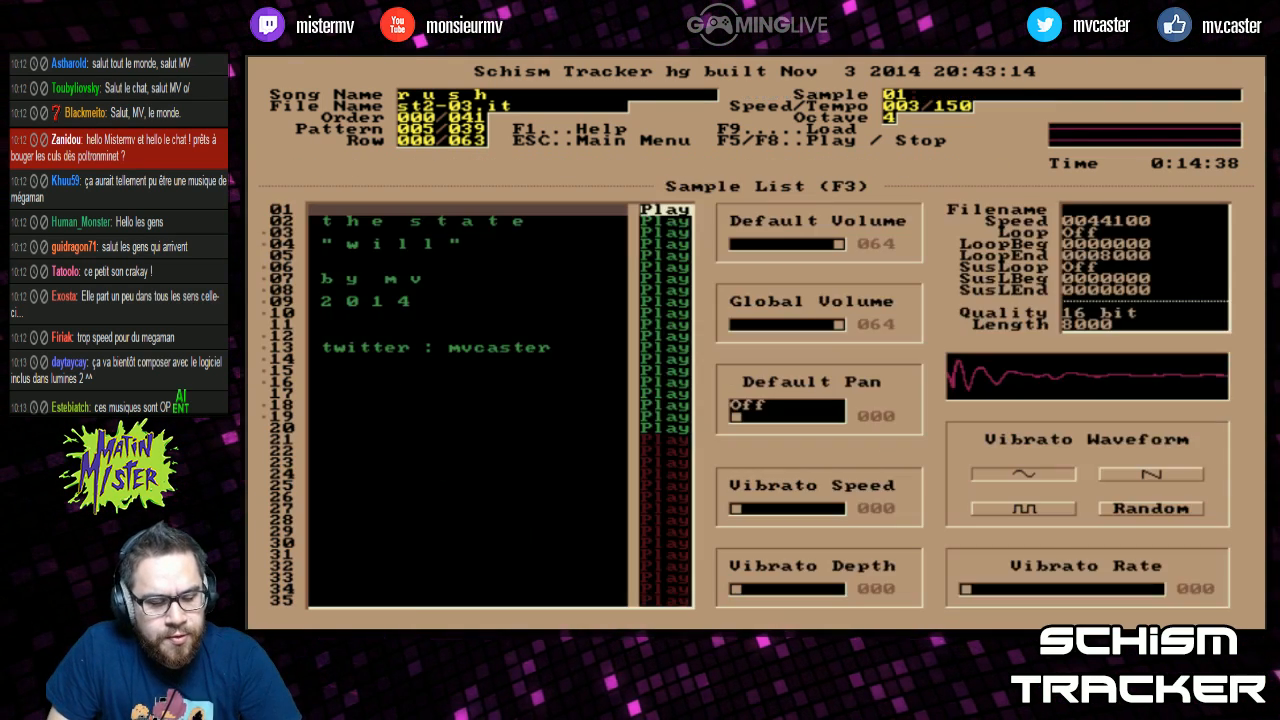
key("F3")
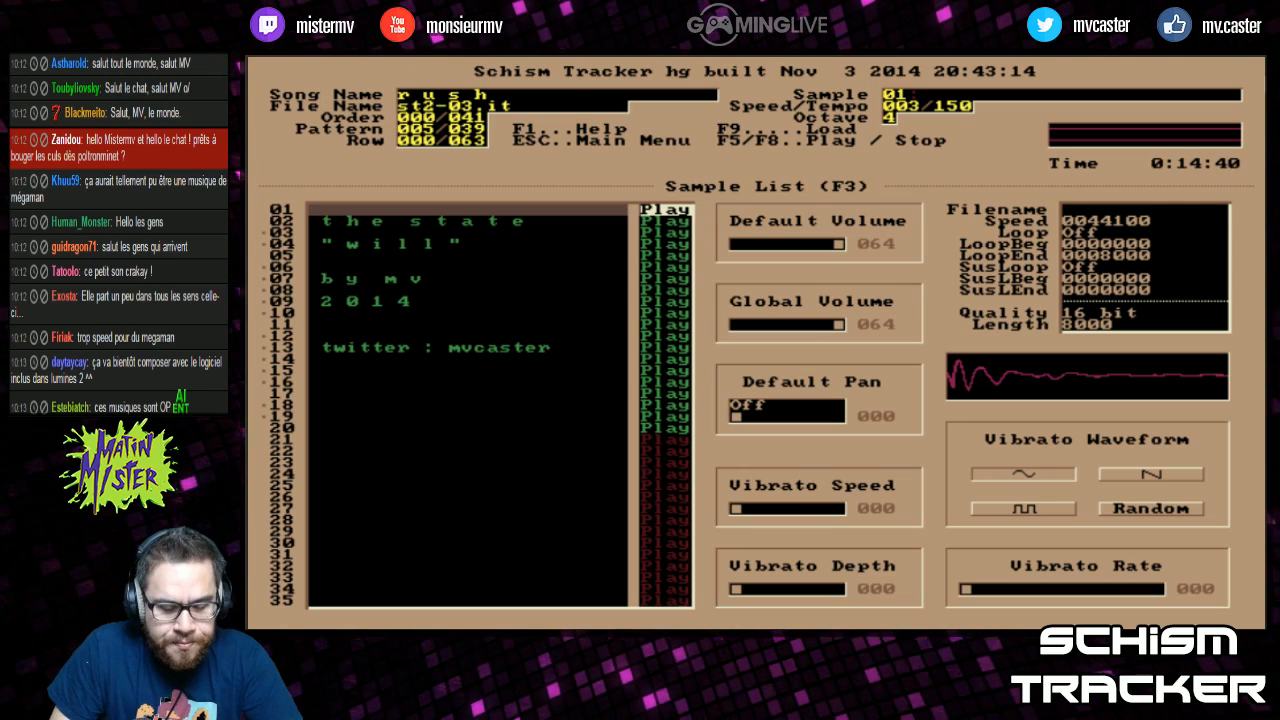
key("F4")
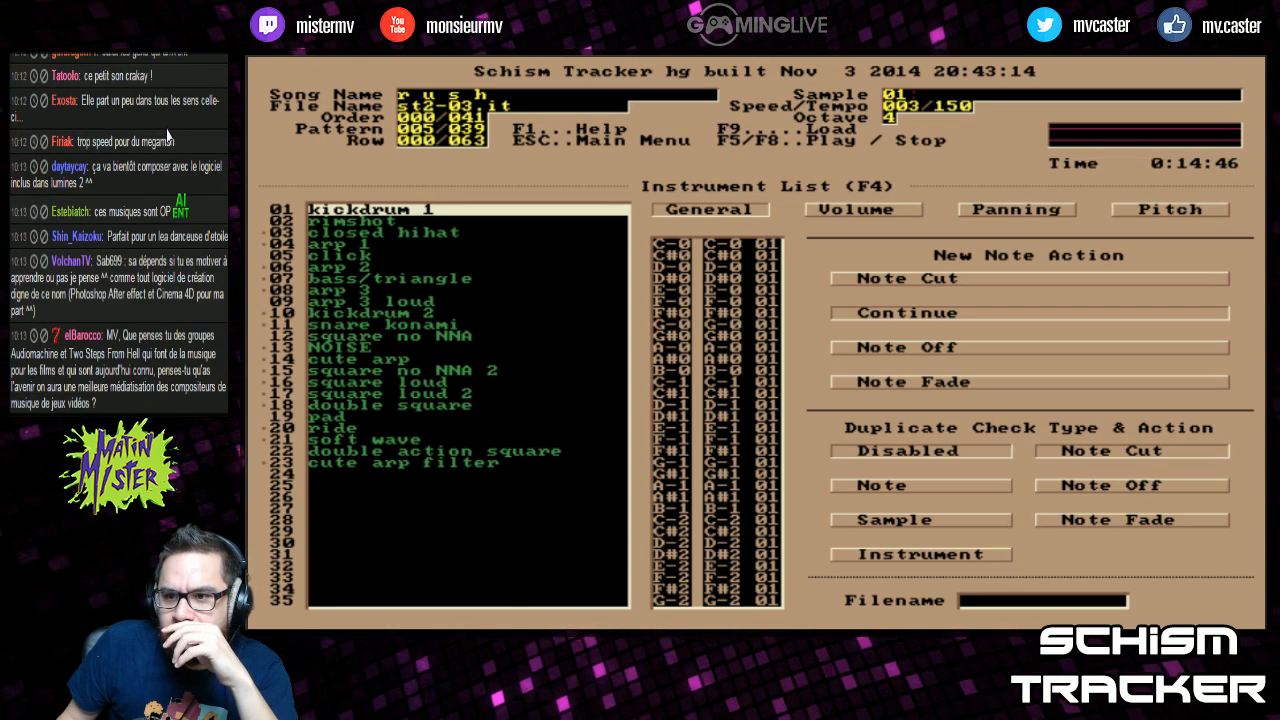
Step: Read back through the earlier viewer messages in the stream chat and return to the newest ones
scroll(172, 76, "up", 5)
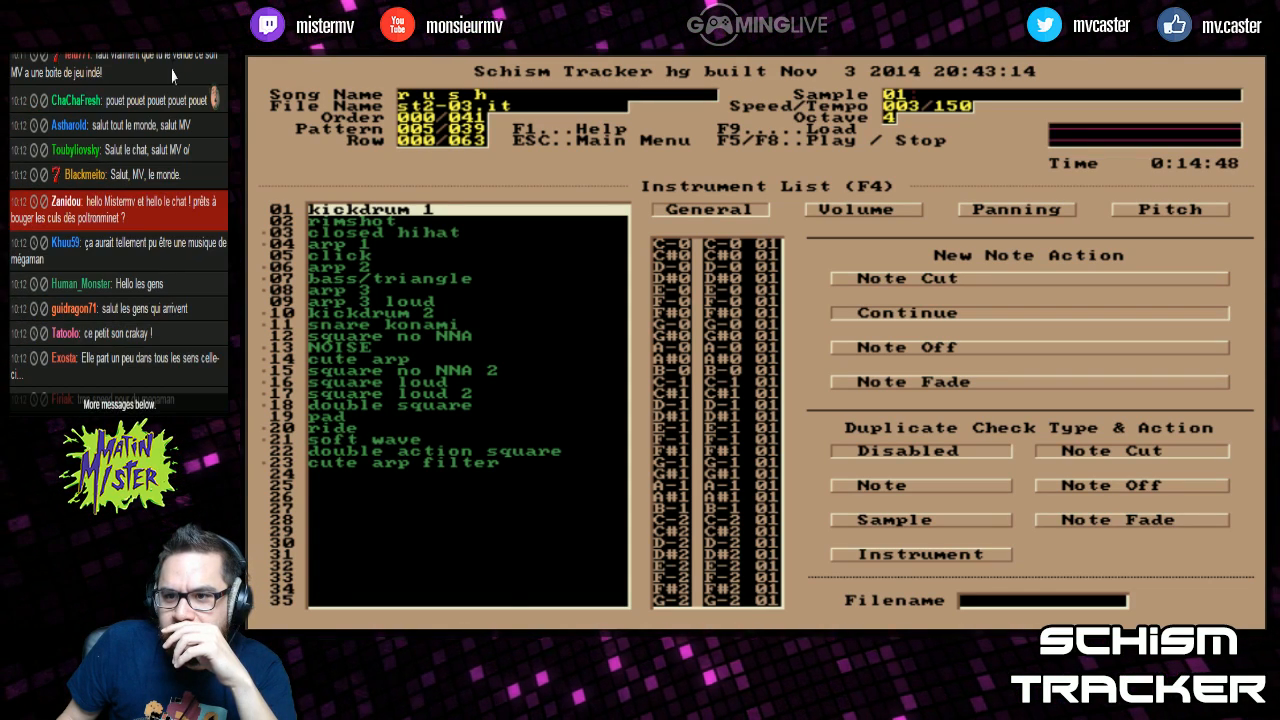
scroll(172, 76, "up", 2)
scroll(172, 72, "up", 2)
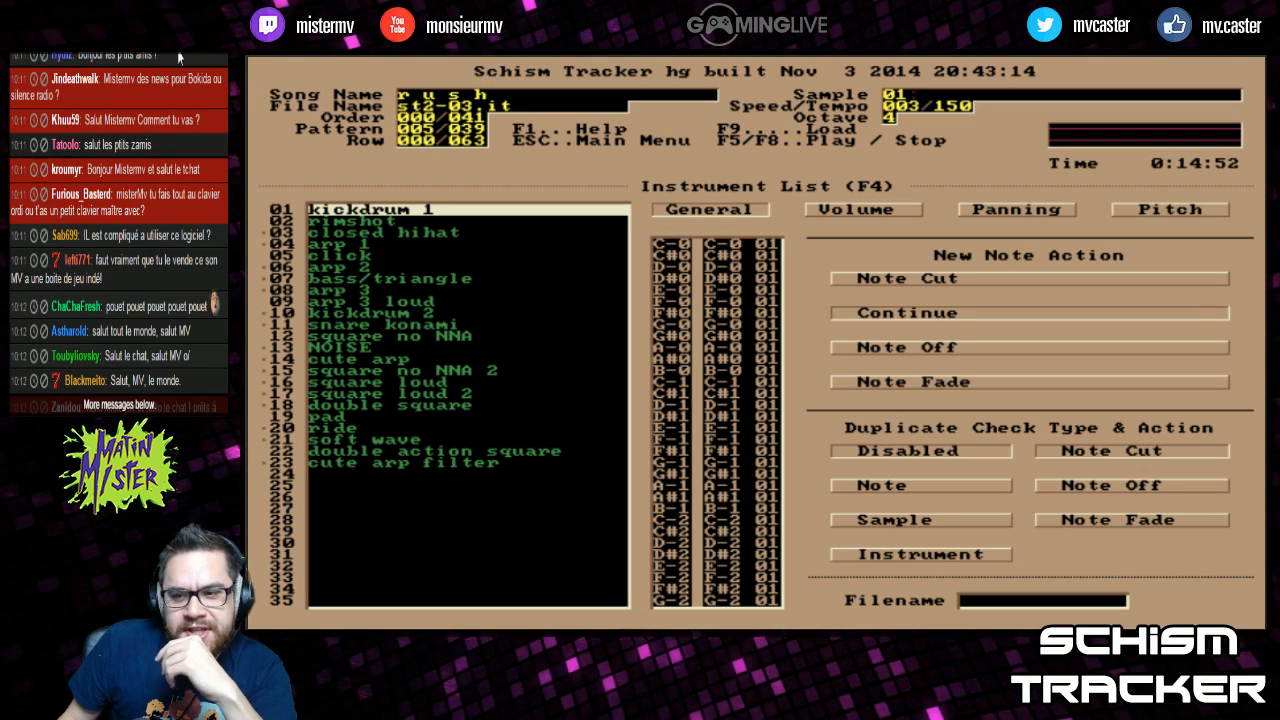
scroll(178, 58, "up", 4)
scroll(118, 230, "down", 2)
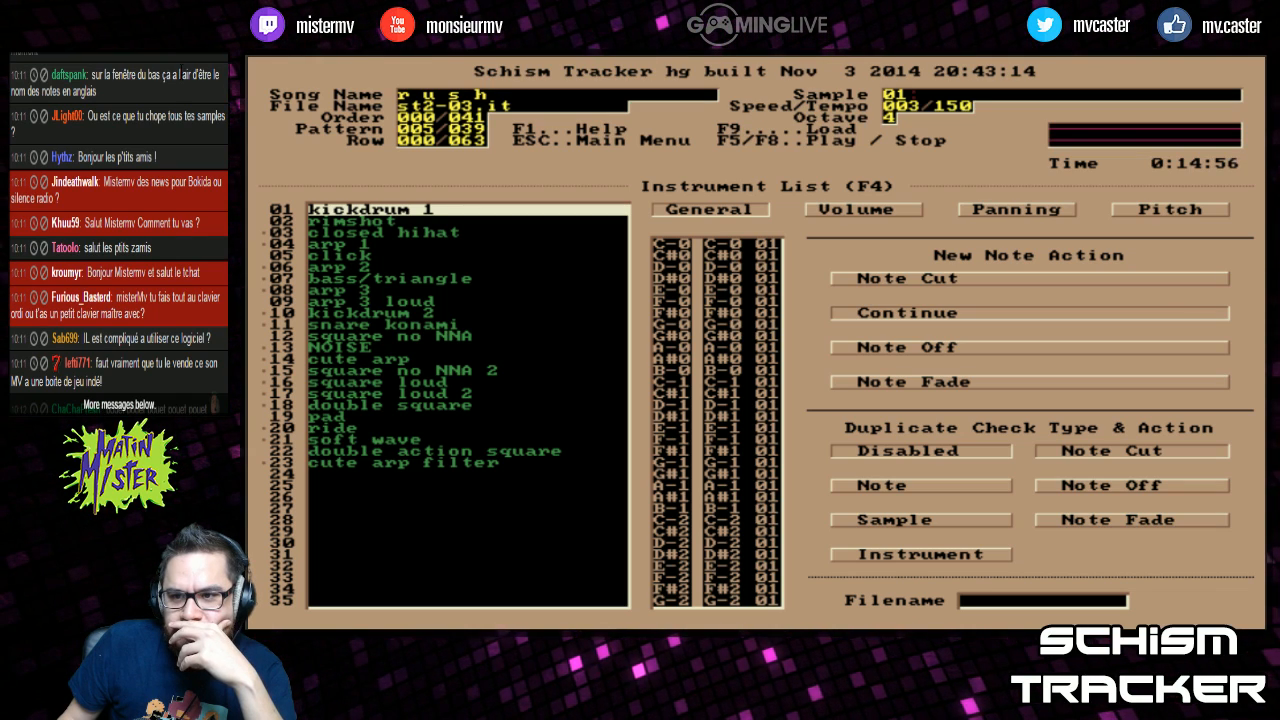
scroll(182, 80, "up", 4)
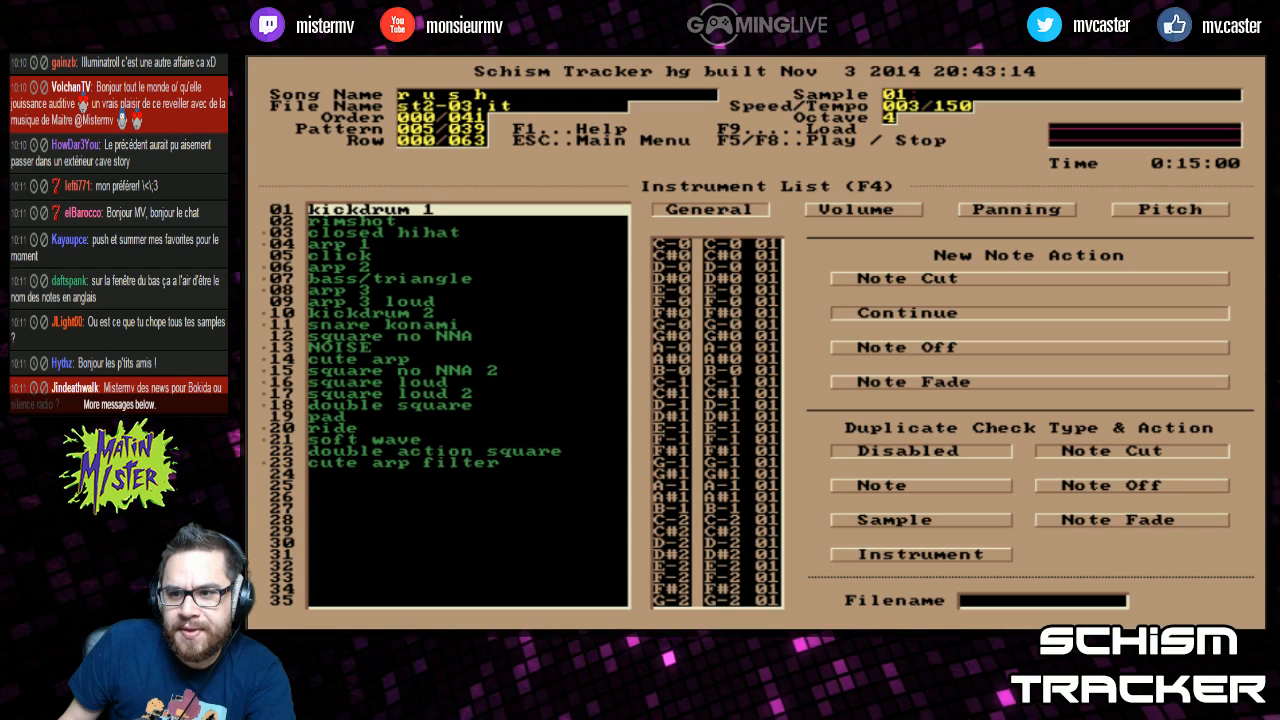
scroll(118, 230, "up", 4)
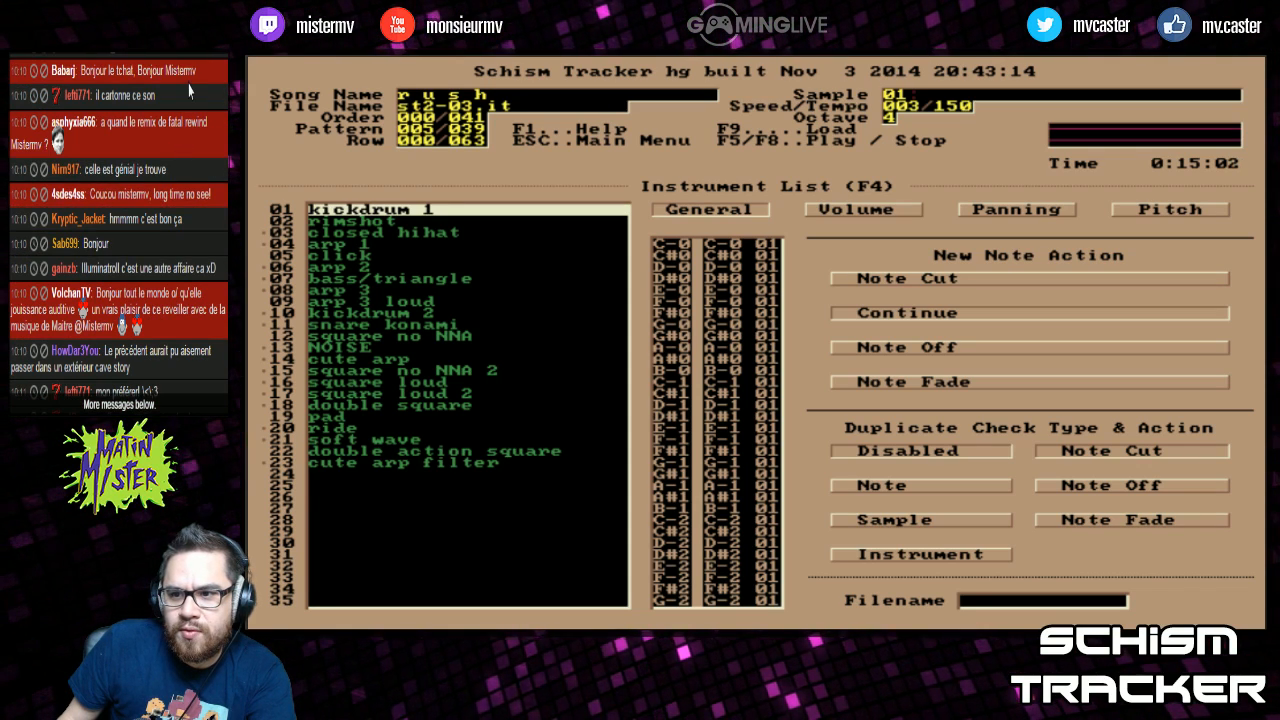
scroll(188, 108, "down", 5)
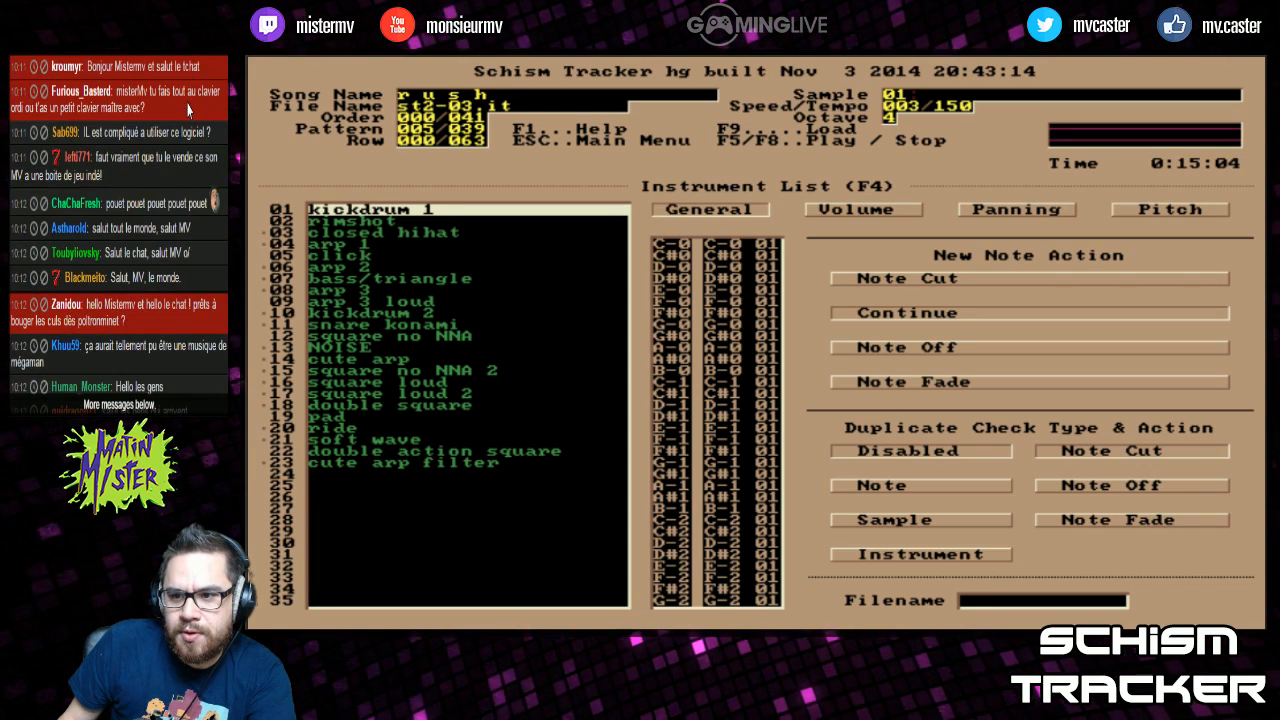
scroll(188, 108, "down", 5)
scroll(226, 274, "down", 2)
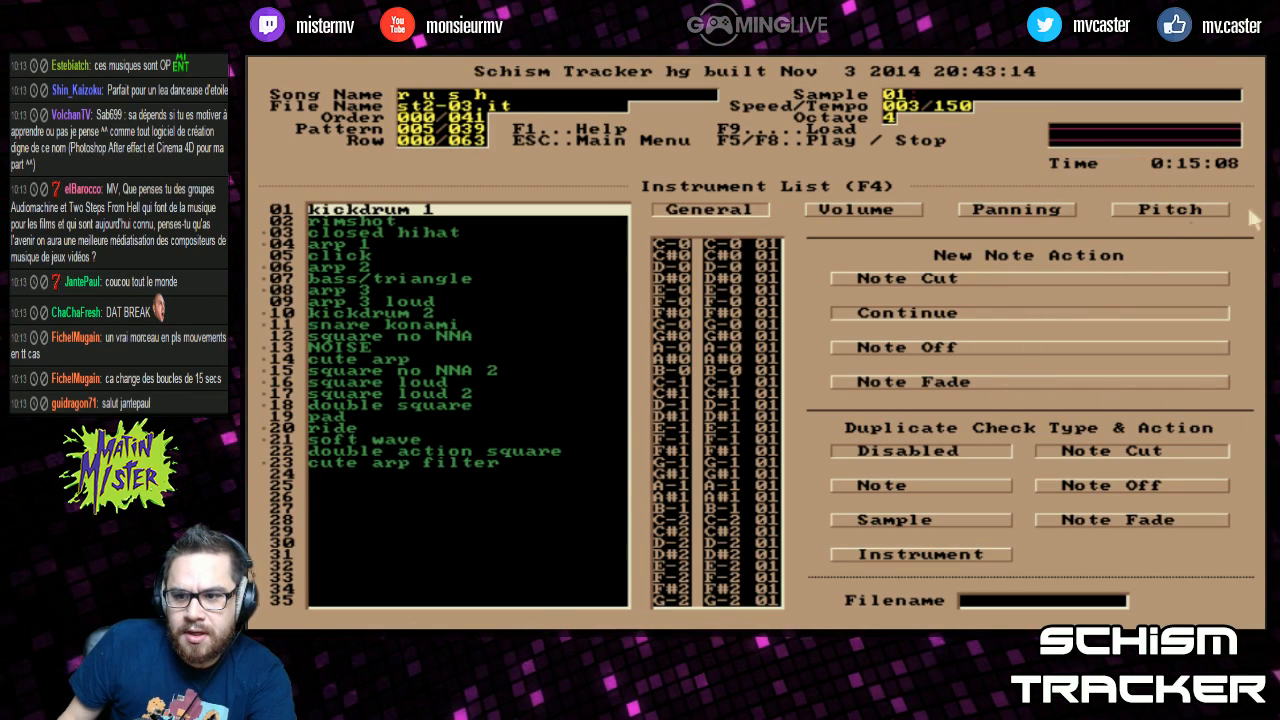
Step: Load the module "the dream" (st2-ok.it) from the D:\schism\nes directory
key("F9")
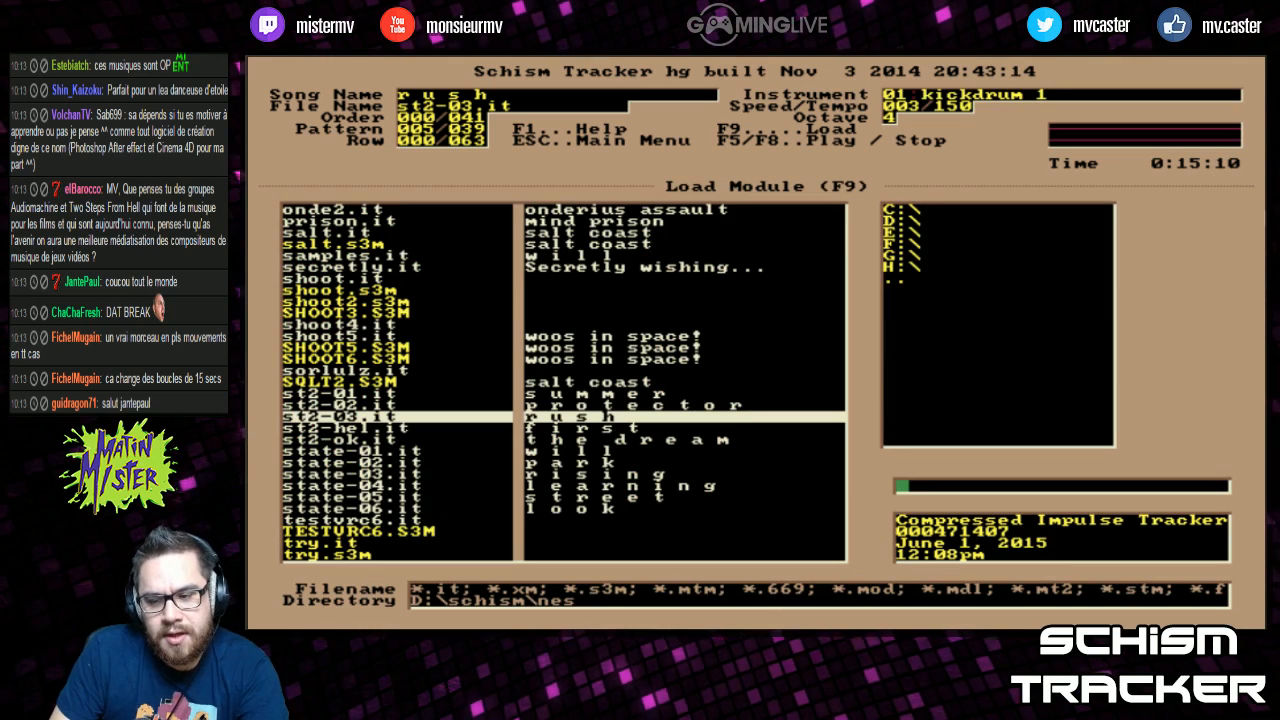
key("Down")
key("Down")
key("Down")
key("Down")
key("Down")
key("Down")
key("Down")
key("Down")
key("Down")
key("Down")
key("Down")
key("Down")
key("Down")
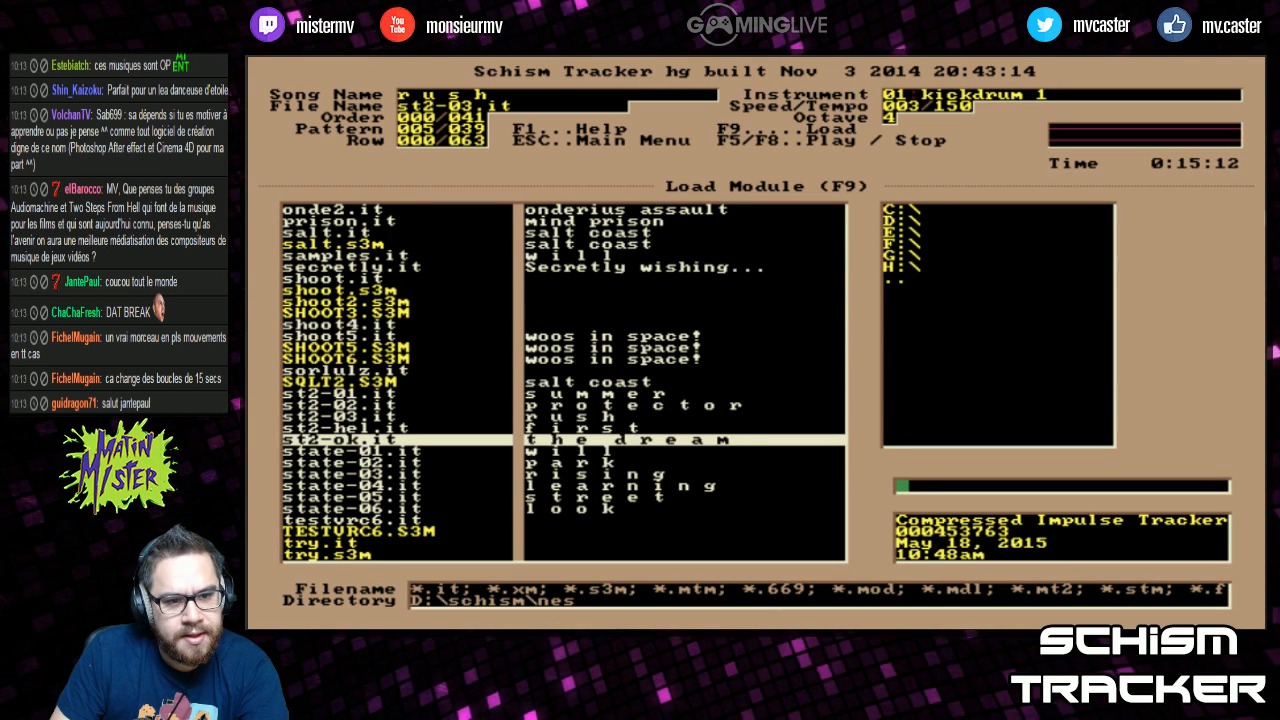
key("Up")
key("Up")
key("Up")
key("Up")
key("Up")
key("Up")
key("Up")
key("Up")
key("Up")
key("Up")
key("Up")
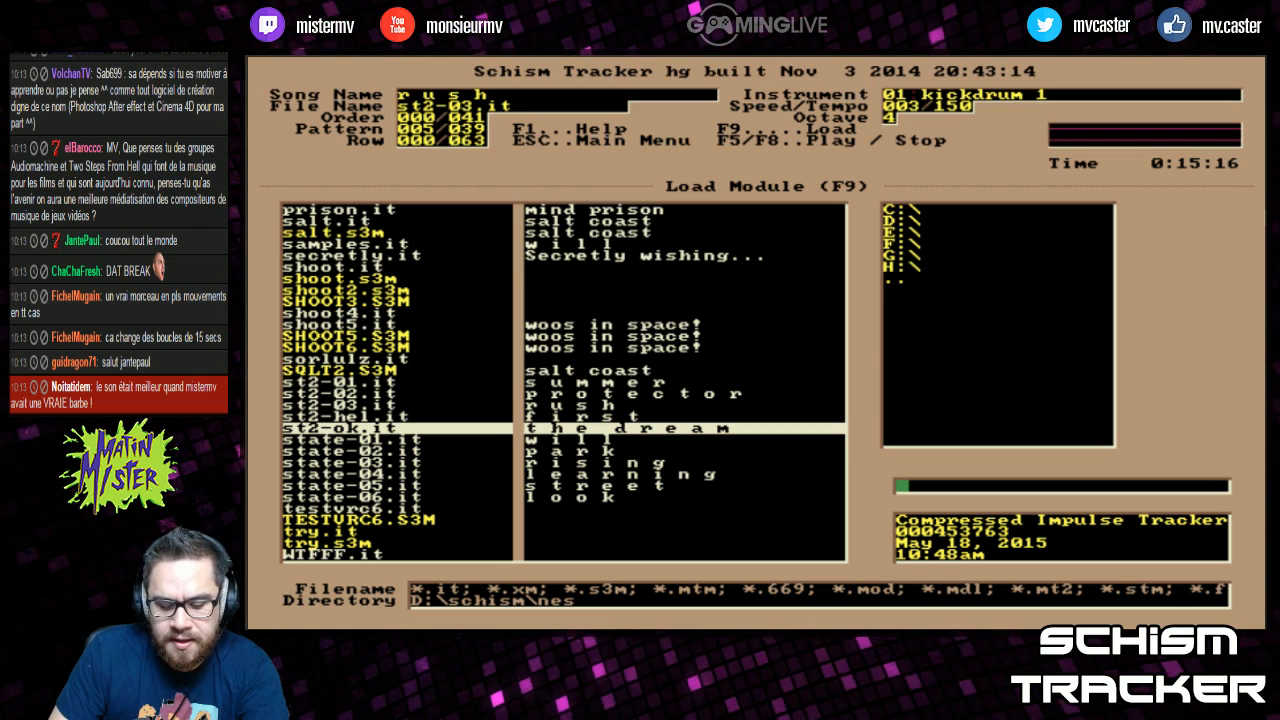
key("Return")
Step: Check the sample list, instruments and patterns of "the dream", and play the song from the start on the info page
key("F3")
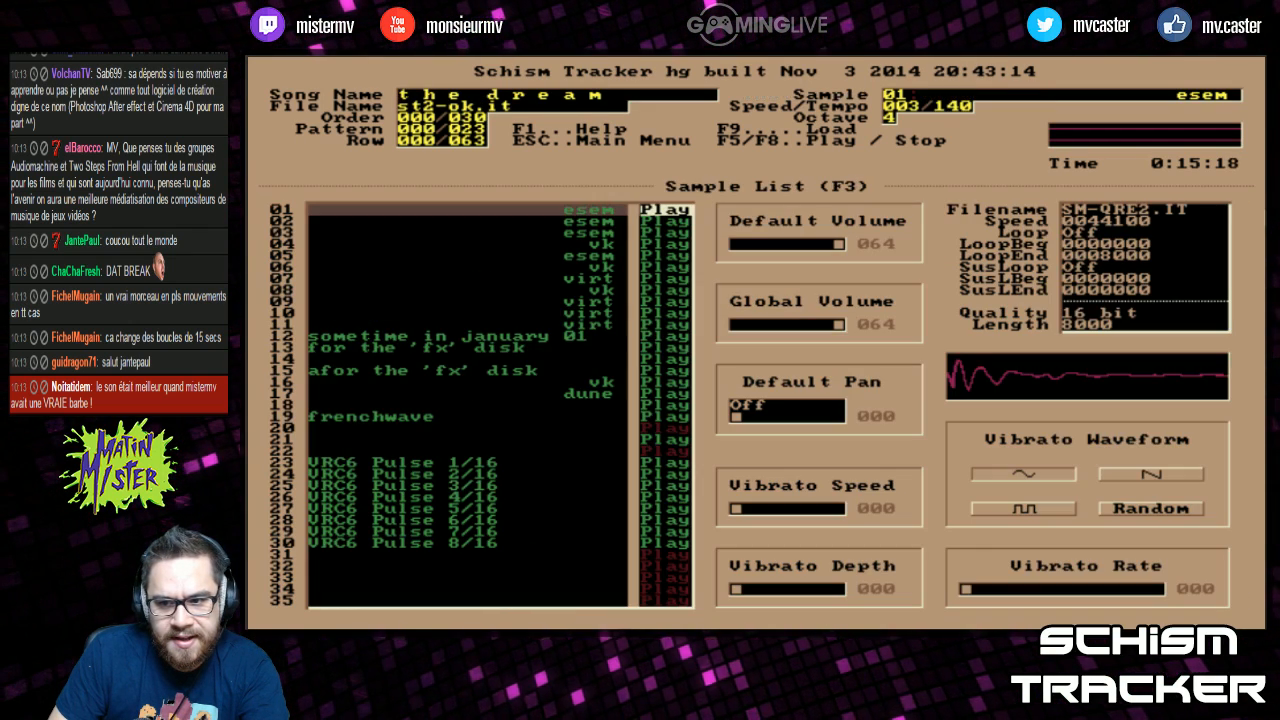
key("F4")
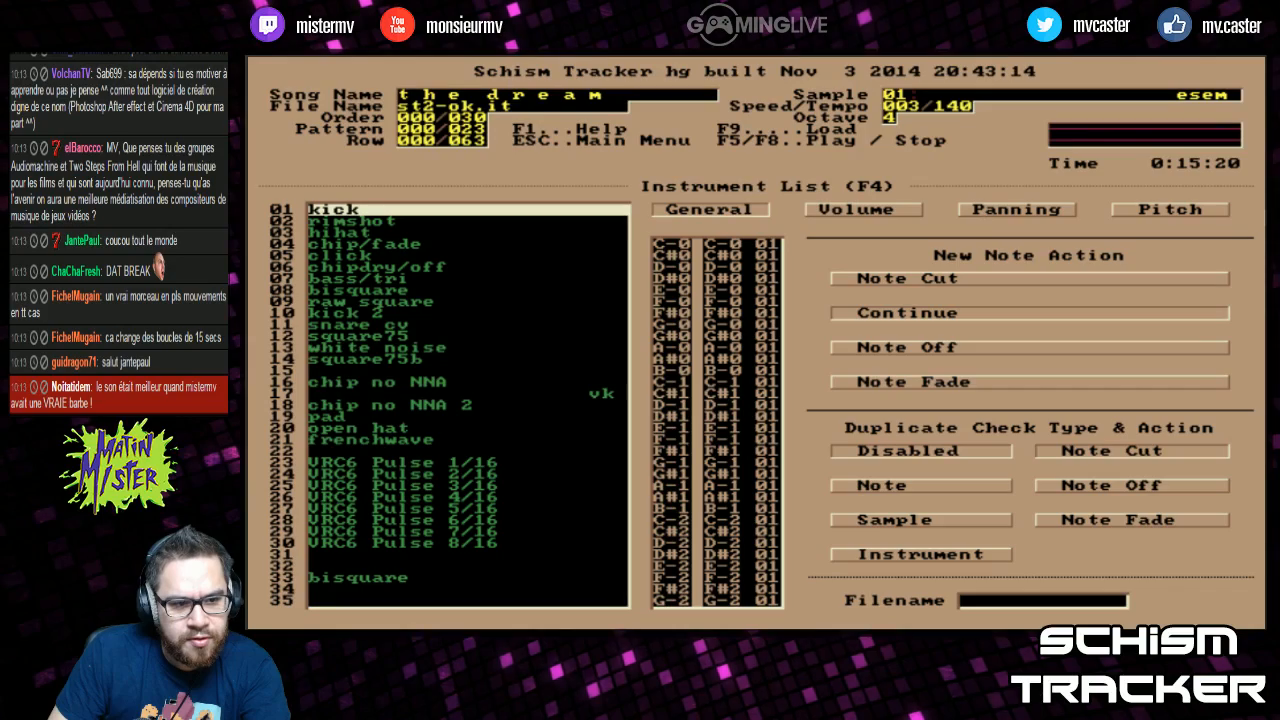
key("F3")
key("F2")
key("F1")
key("Escape")
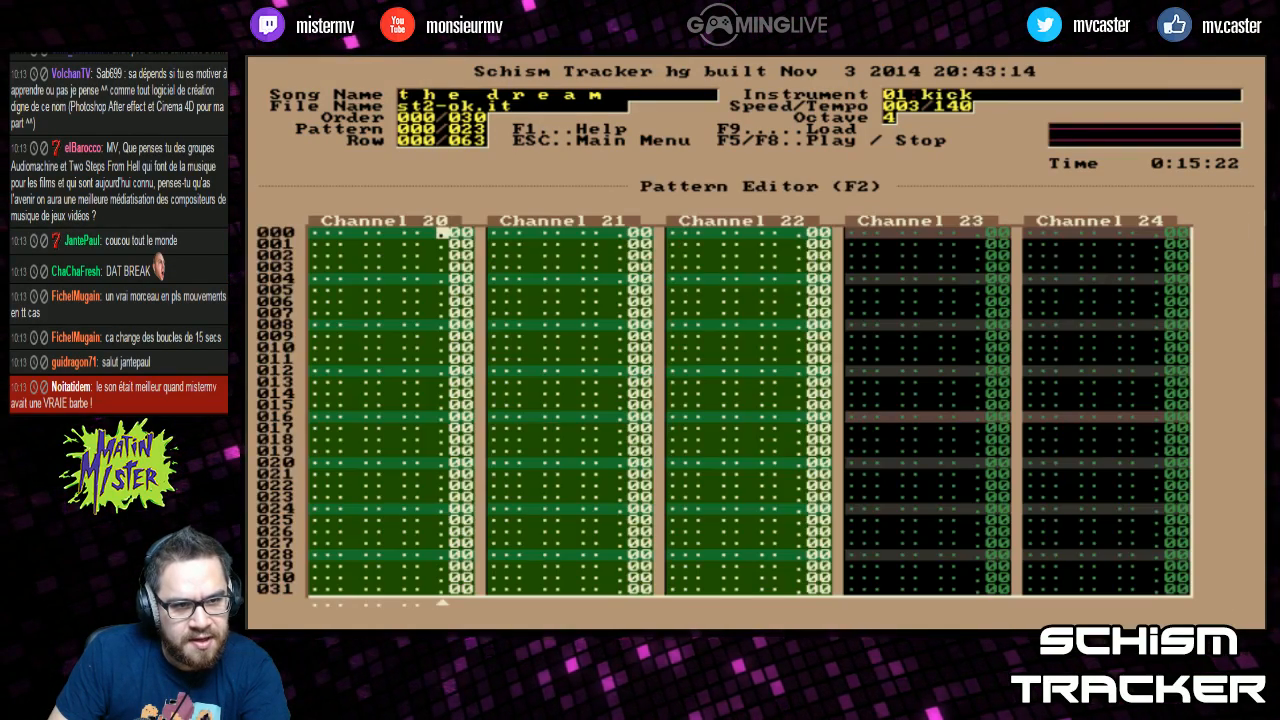
key("F4")
key("F3")
key("F2")
key("F3")
key("F4")
key("F3")
key("F2")
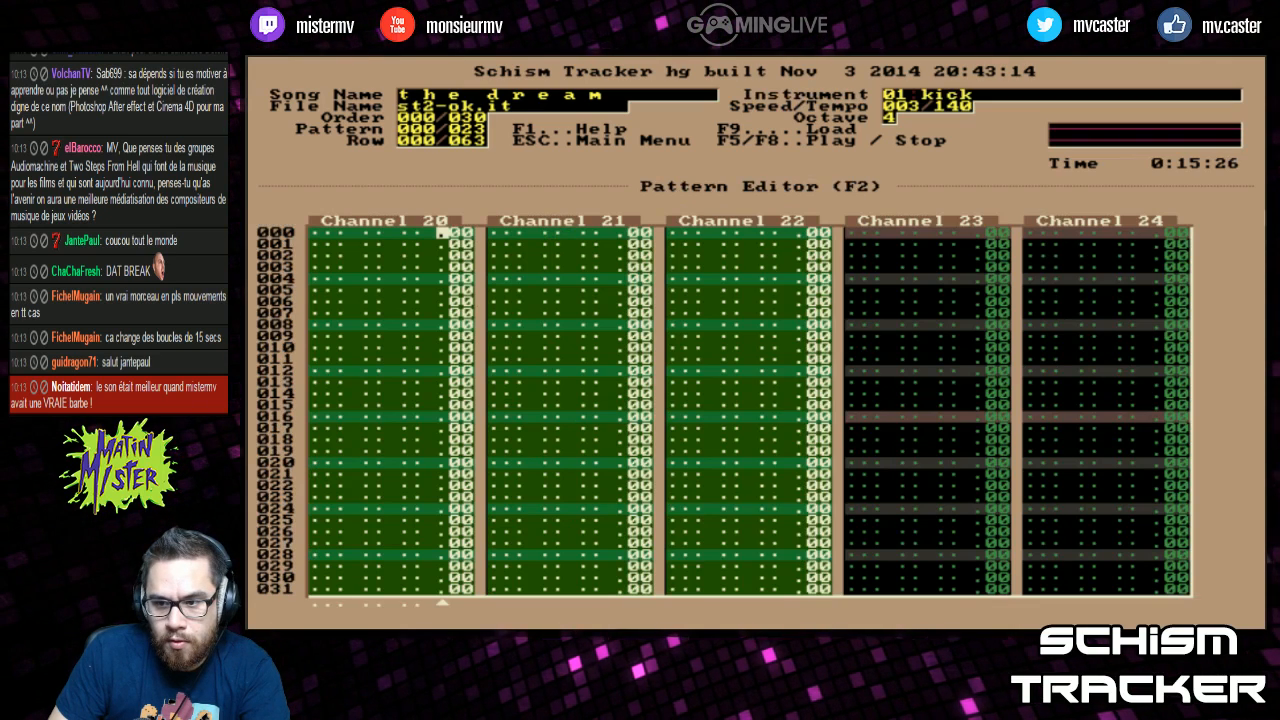
key("F5")
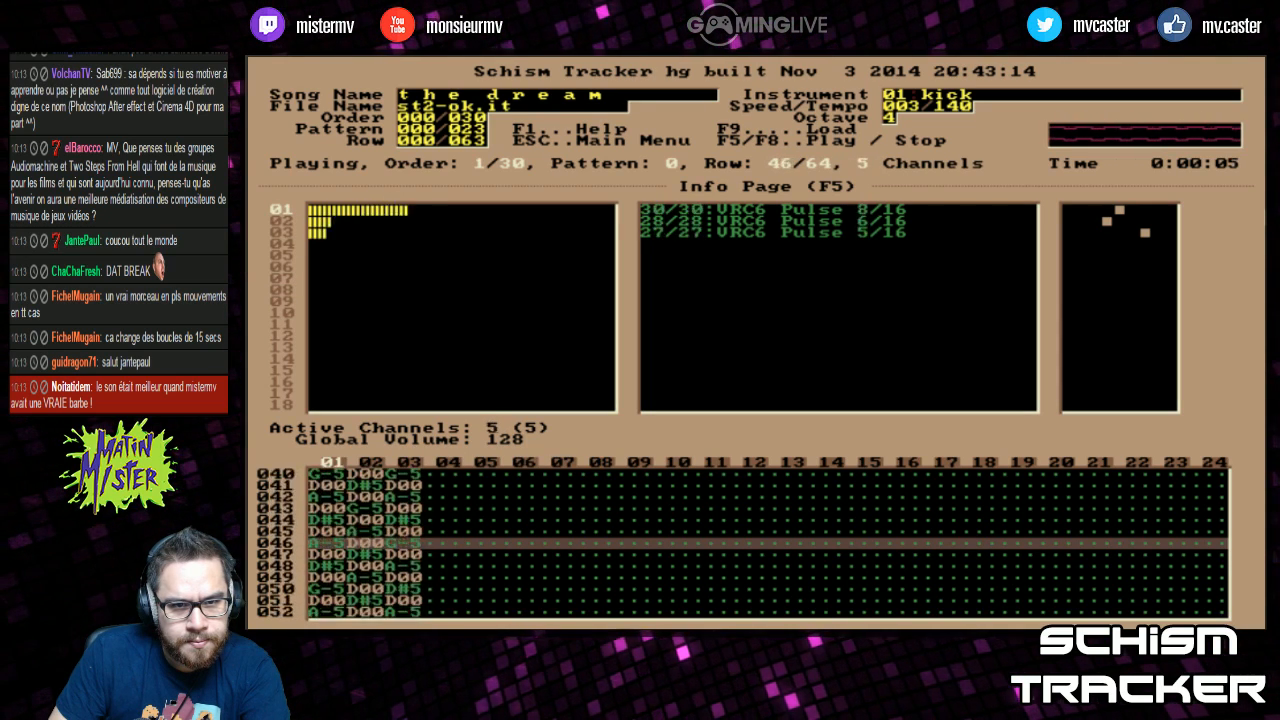
Step: Stop the playback of "the dream" and browse its sample list down to the VRC6 Pulse samples
key("F8")
key("F3")
key("Down")
key("Down")
key("Down")
key("Down")
key("Down")
key("Down")
key("Down")
key("Down")
key("Down")
key("Down")
key("Down")
key("Down")
key("Down")
key("Down")
key("Down")
key("Down")
key("Down")
key("Down")
key("Down")
key("Down")
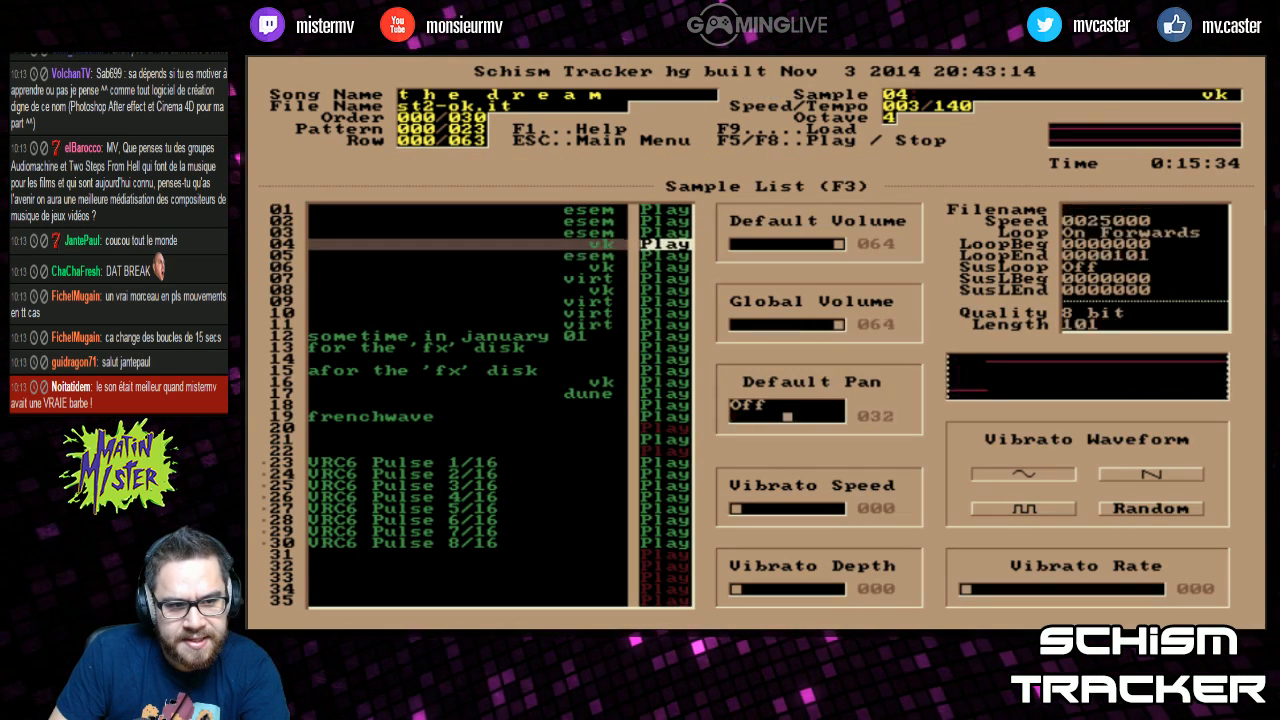
key("Up")
key("Up")
key("Down")
key("Down")
key("Down")
key("Down")
key("Down")
key("Down")
key("Down")
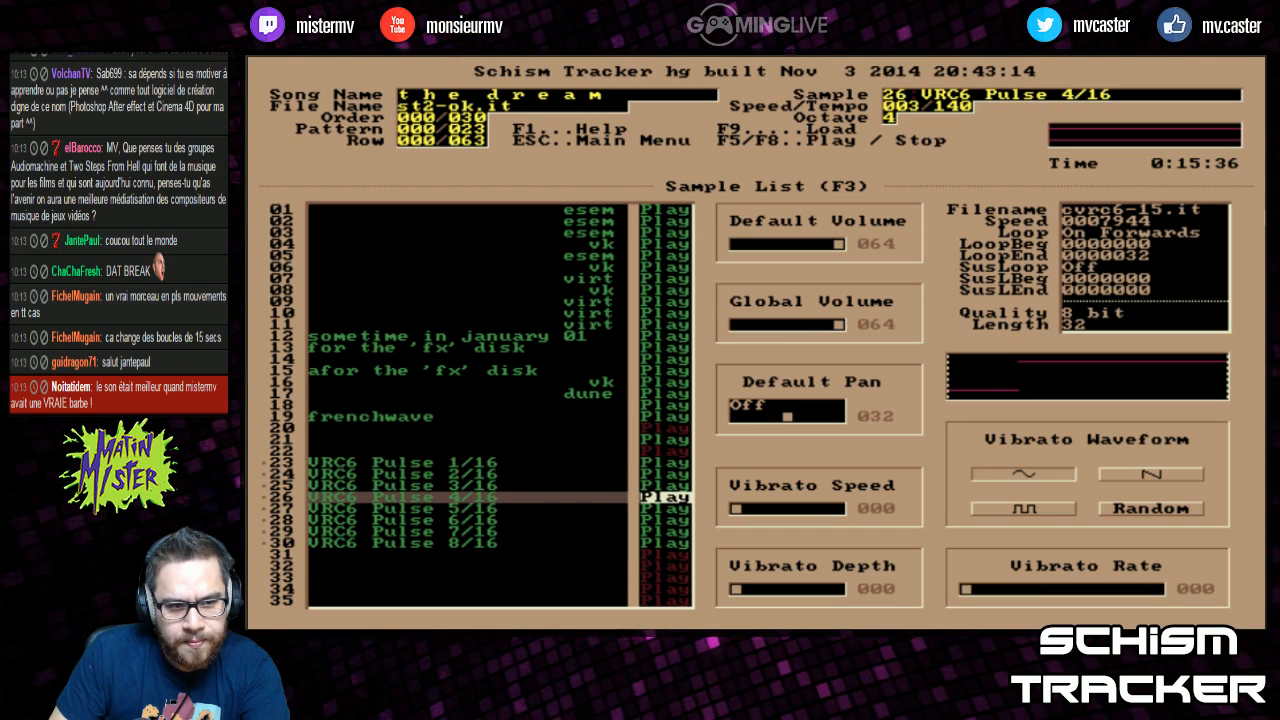
Step: Compare the waveforms of the VRC6 Pulse samples 1/16 to 8/16 in the sample list
key("Up")
key("Up")
key("Up")
key("Up")
key("Up")
key("Up")
key("Up")
key("Down")
key("Down")
key("Down")
key("Down")
key("Down")
key("Down")
key("Down")
key("Up")
key("Up")
key("Up")
key("Up")
key("Up")
key("Up")
key("Up")
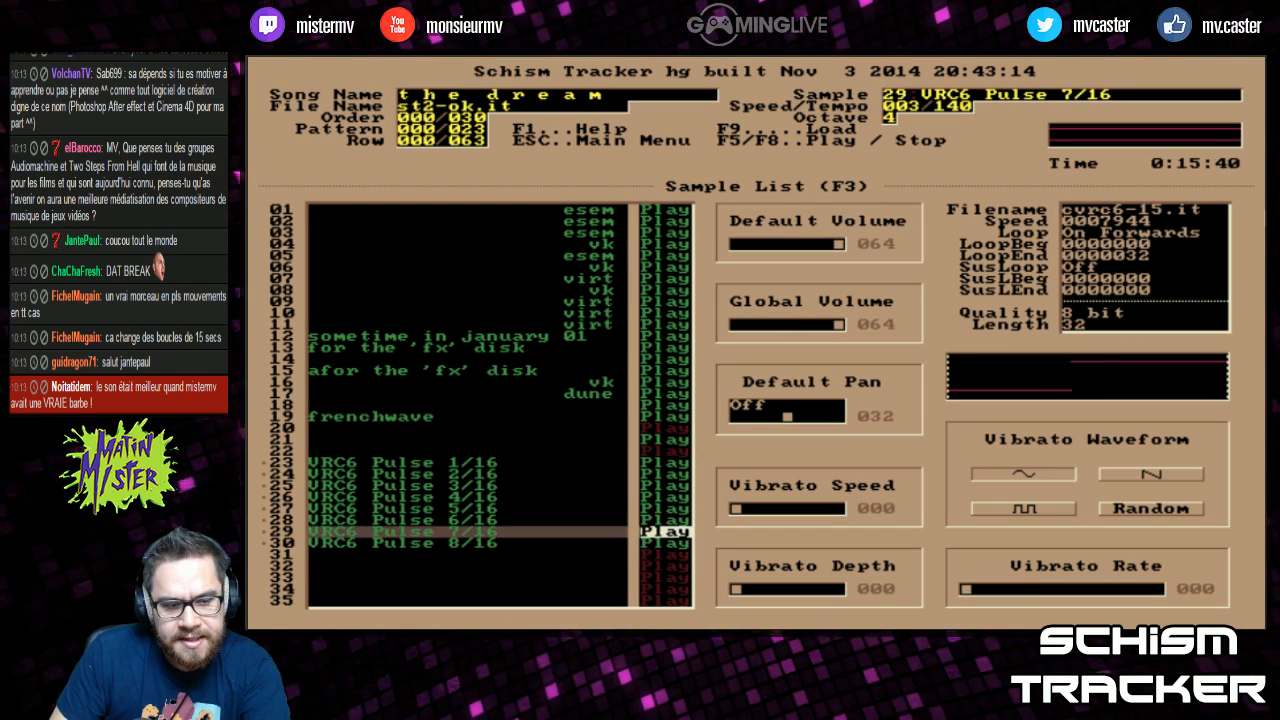
key("Down")
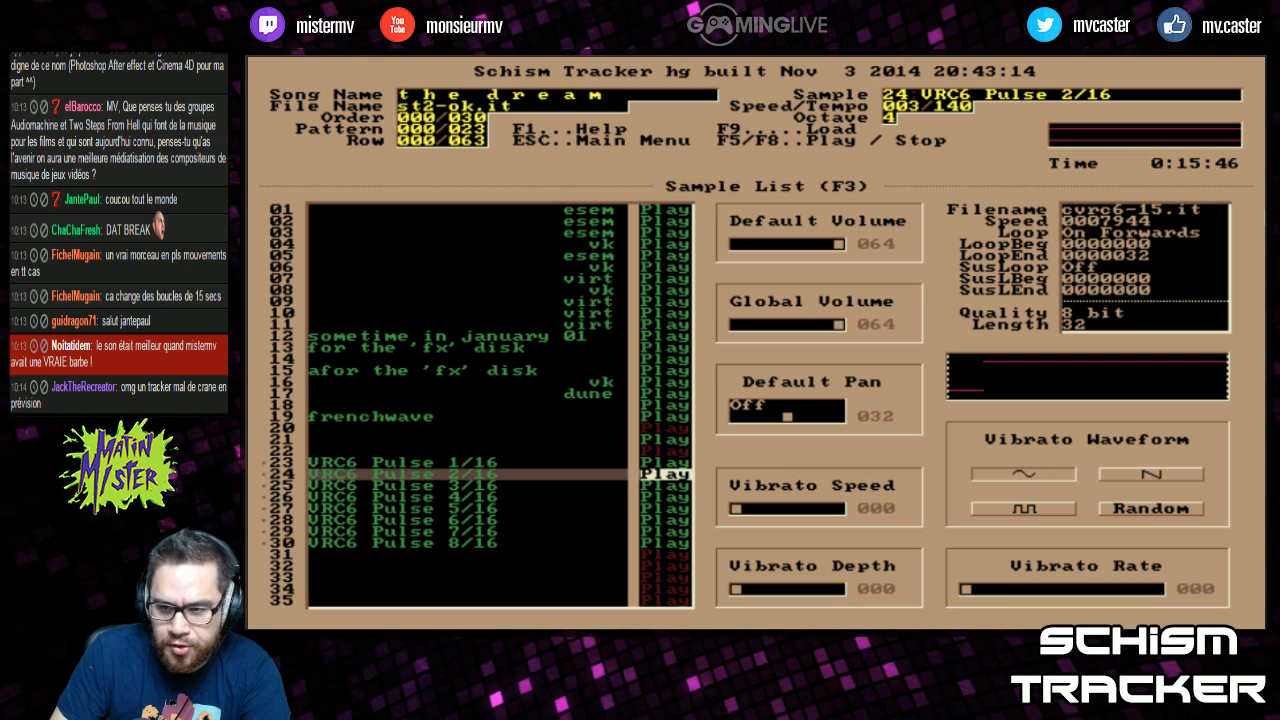
key("Down")
key("Down")
key("Down")
key("Down")
key("Down")
key("Down")
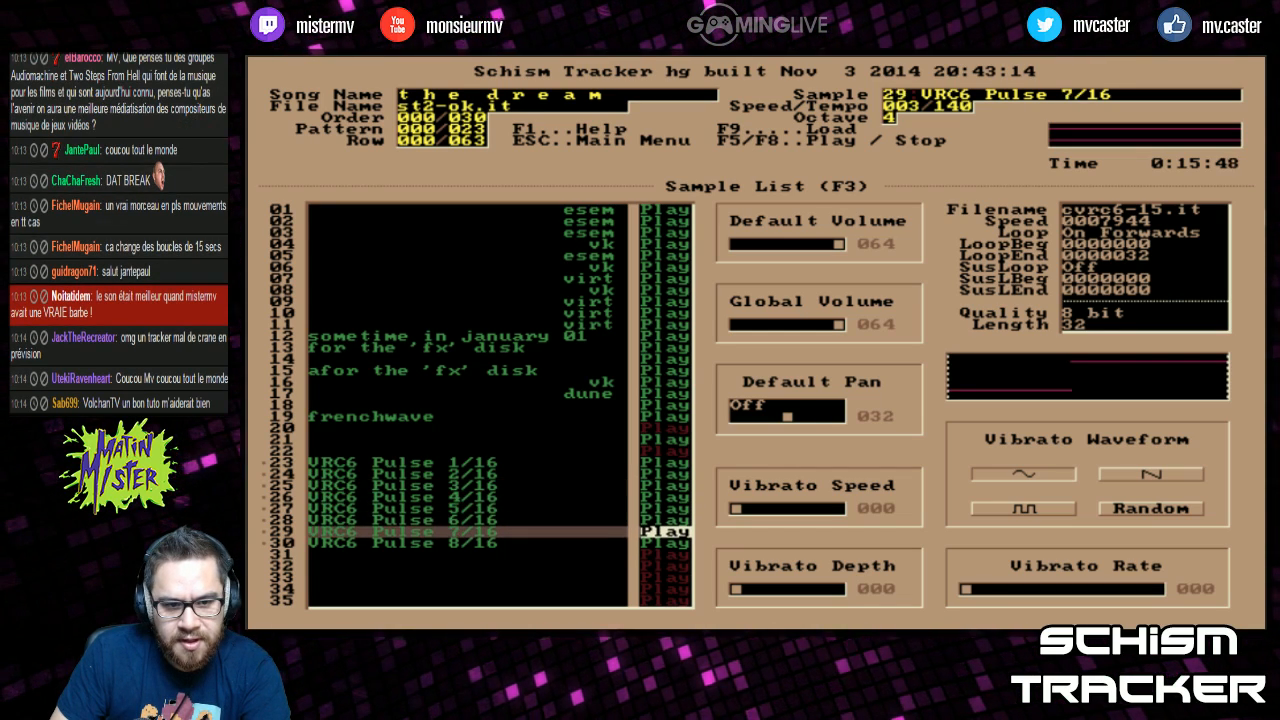
key("Up")
key("Up")
key("Up")
key("Up")
key("Up")
key("Up")
key("Up")
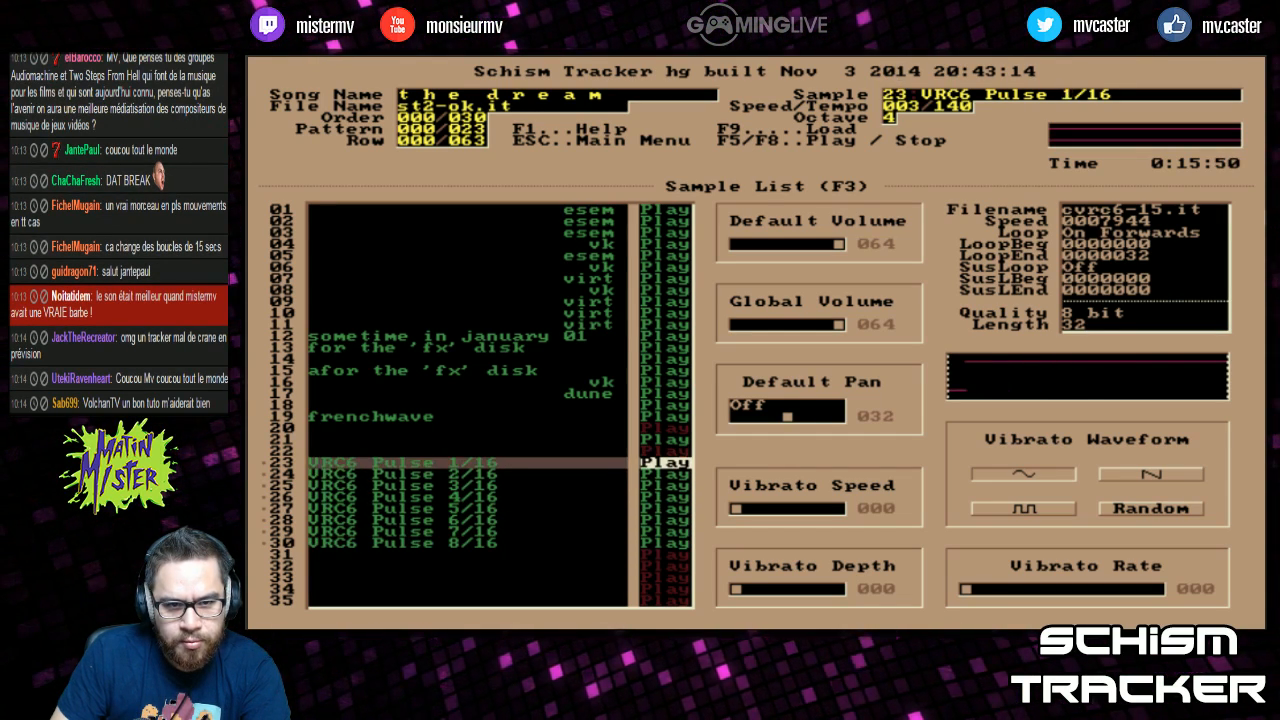
Step: Return to the first sample in the list and play "the dream" from the start on the info page
key("Up")
key("Up")
key("Up")
key("Up")
key("Up")
key("Up")
key("Up")
key("Up")
key("Up")
key("Up")
key("Up")
key("Up")
key("Up")
key("Up")
key("Up")
key("Up")
key("Up")
key("Up")
key("Up")
key("Up")
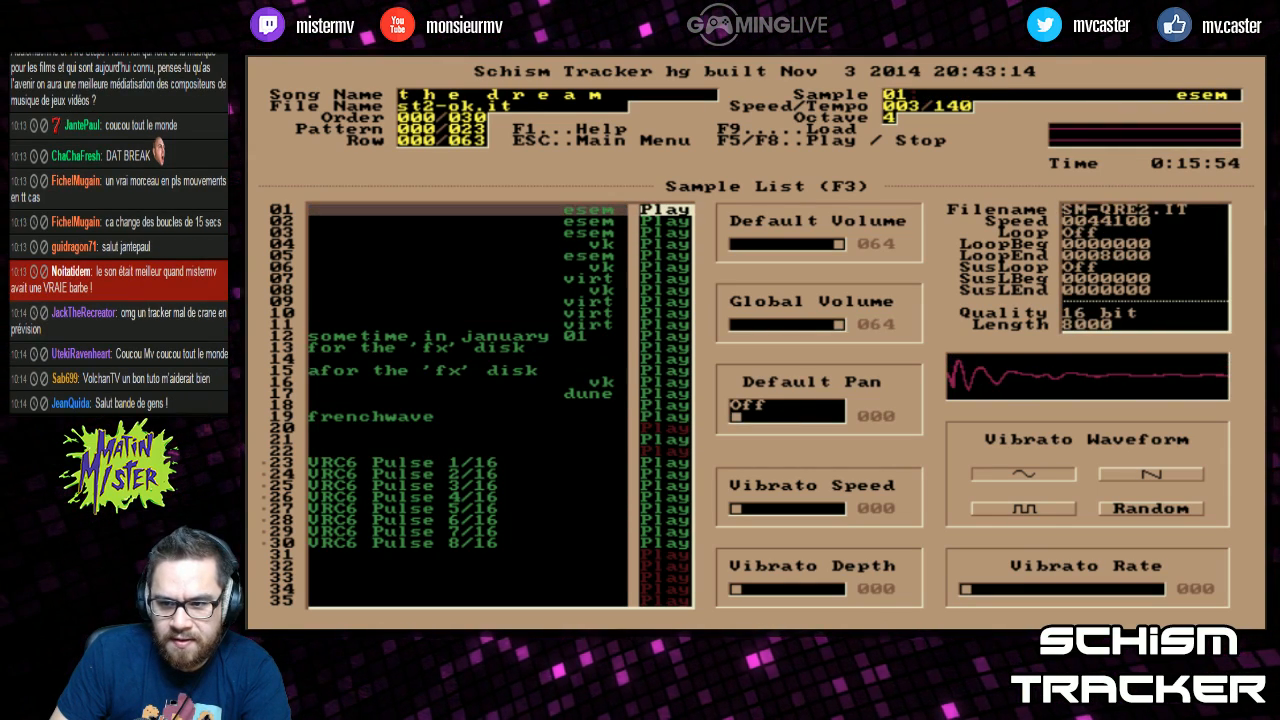
key("F5")
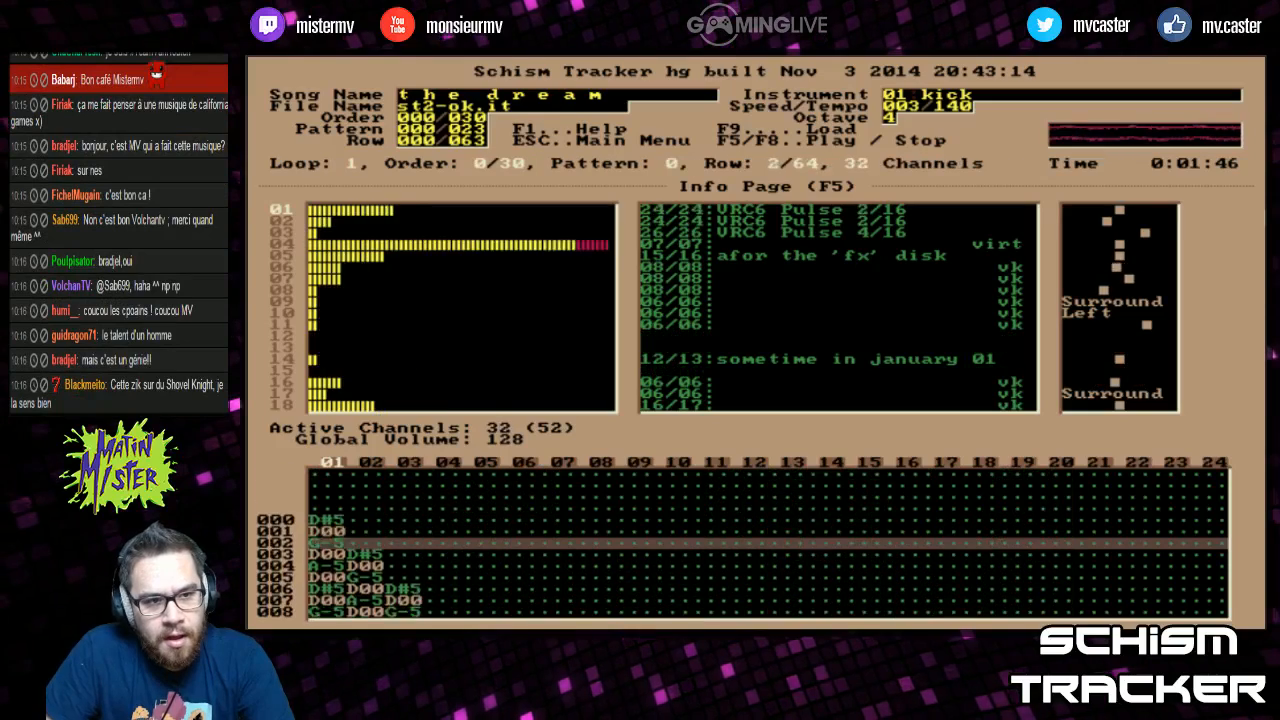
Step: Stop the playback and load the module "new ep: mess 3" (new-06.it) from the D:\schism\nes directory
key("F8")
key("F9")
key("Up")
key("Up")
key("Up")
key("Up")
key("Up")
key("Up")
key("Up")
key("Up")
key("Up")
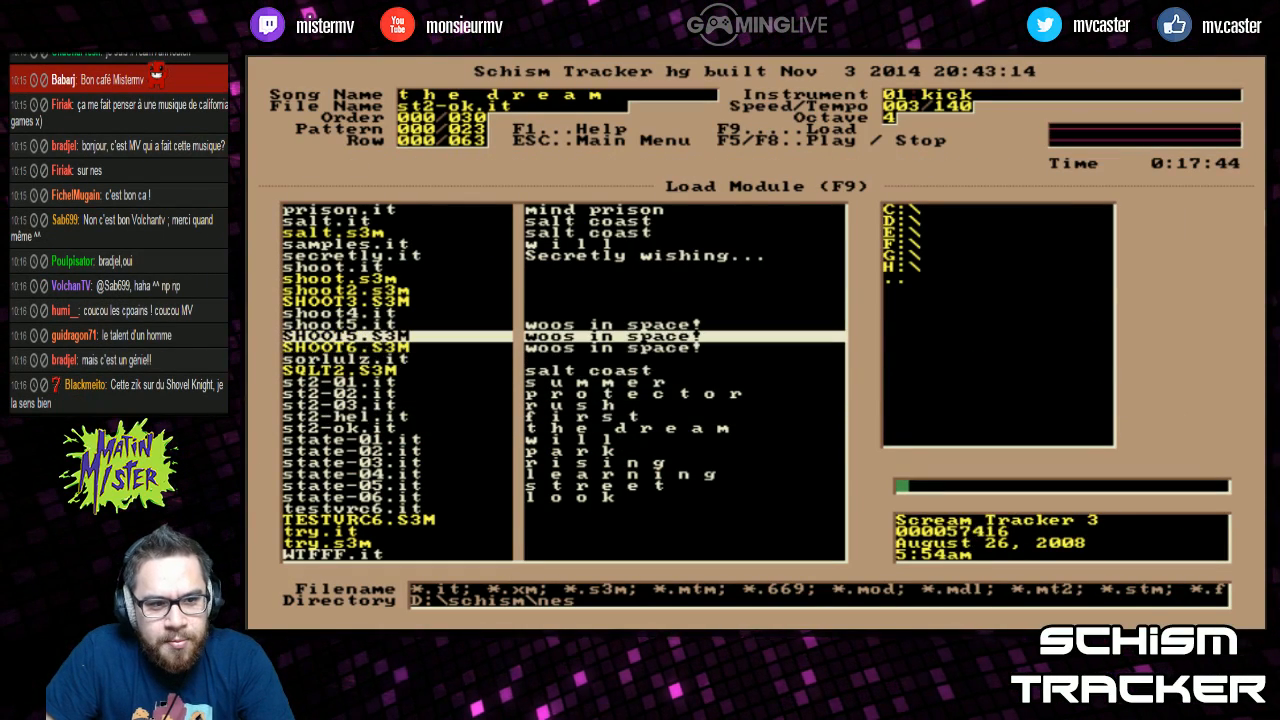
key("Up")
key("Up")
key("Up")
key("Up")
key("Up")
key("Up")
key("Page_Up")
key("Page_Up")
key("Page_Down")
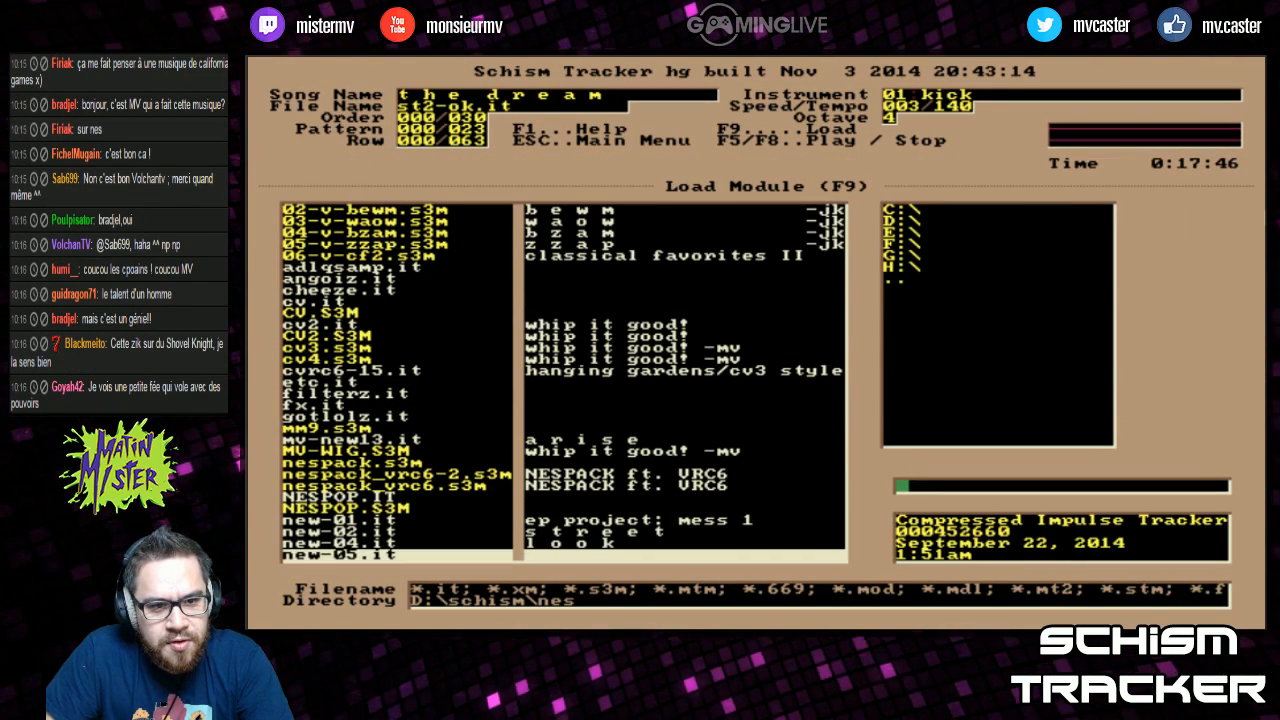
key("Page_Down")
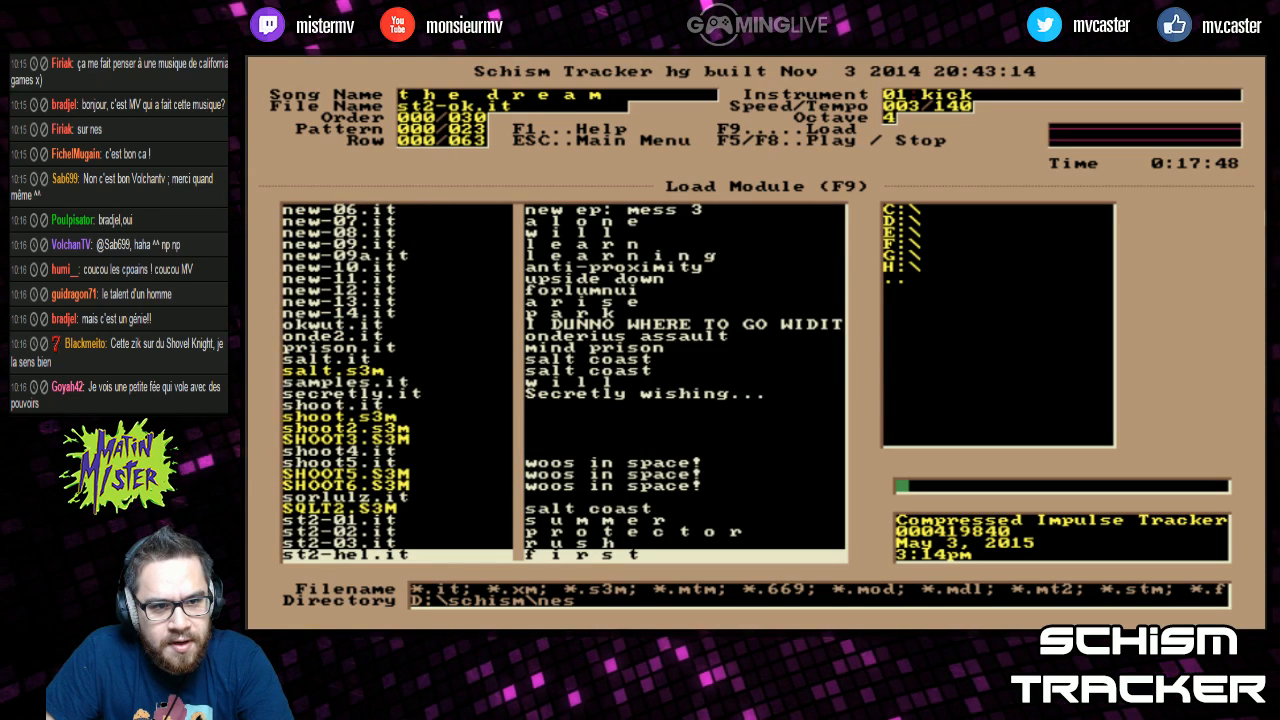
key("Page_Up")
key("Down")
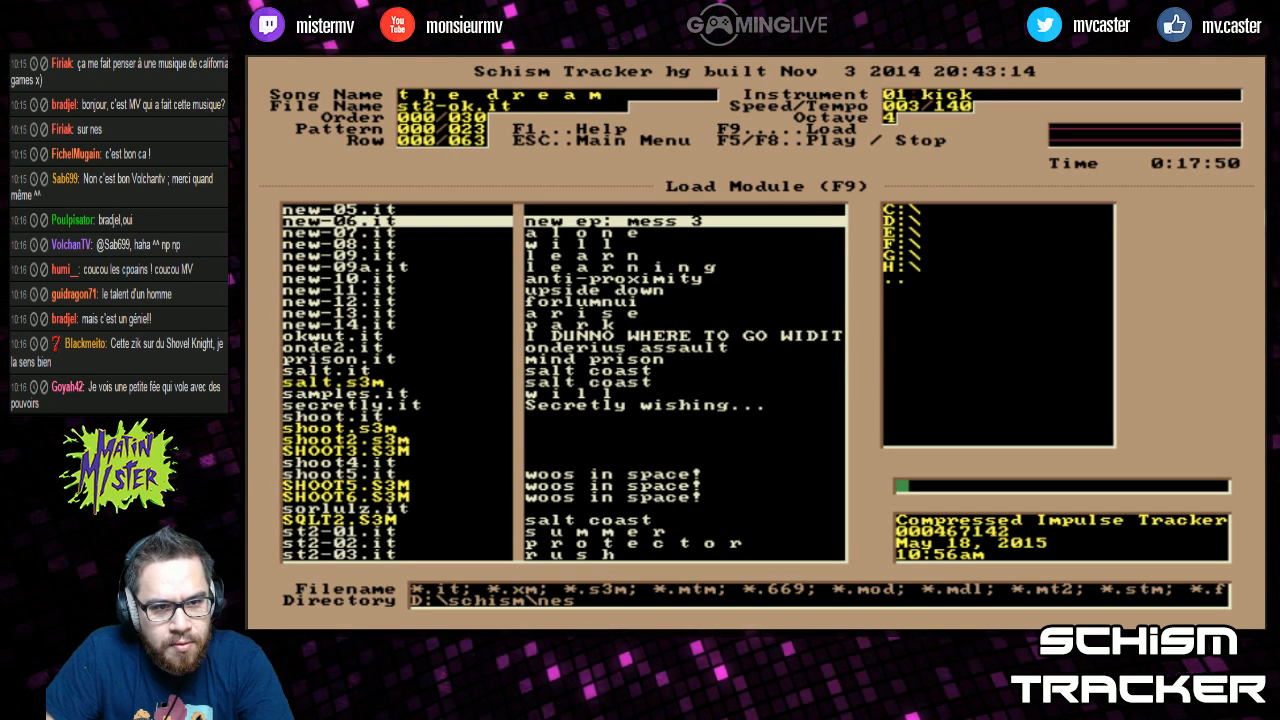
key("Return")
Step: Check the sample list, instruments and patterns of "new ep: mess 3", and play the song briefly from the start
key("F3")
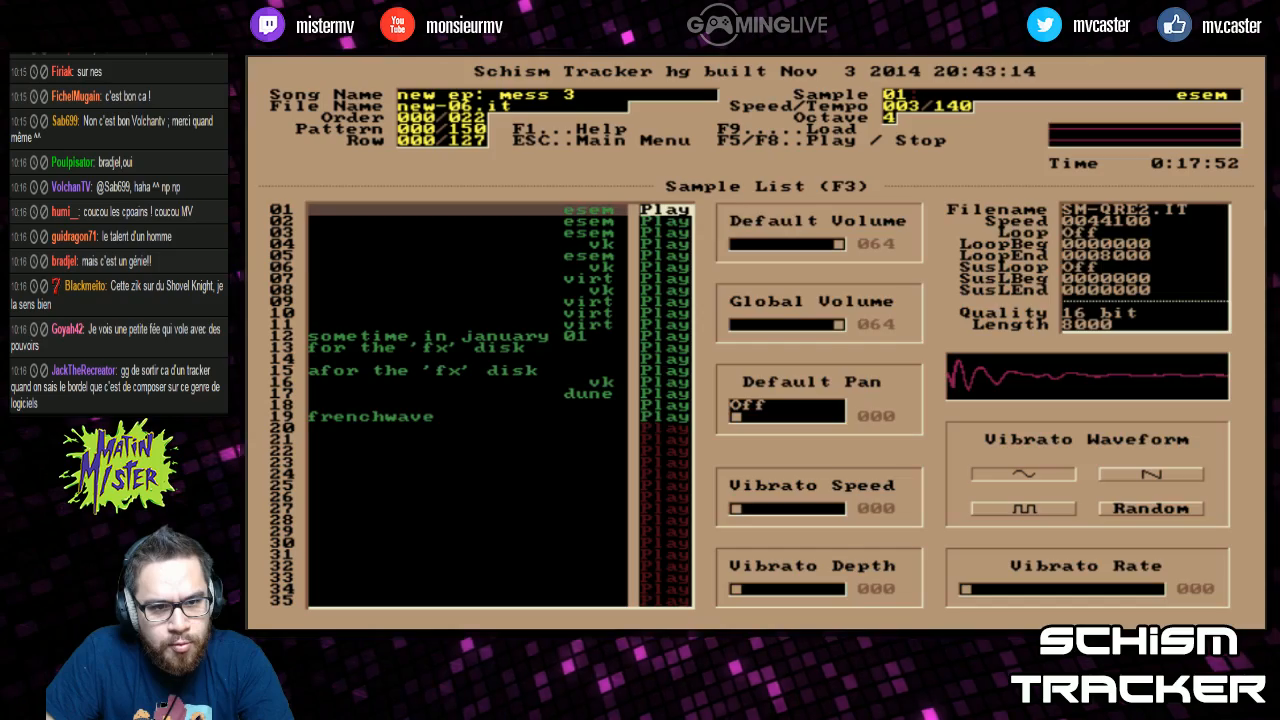
key("F4")
key("F2")
key("F3")
key("F1")
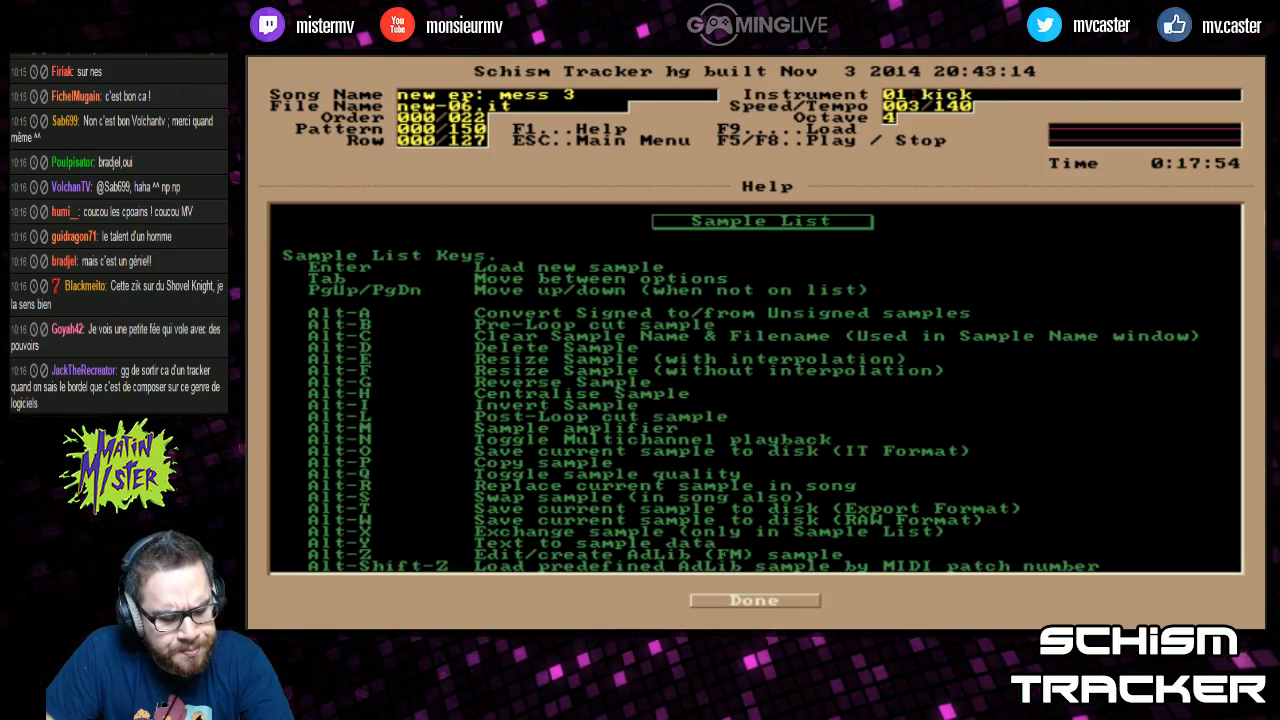
key("F2")
key("F4")
key("F3")
key("F4")
key("F3")
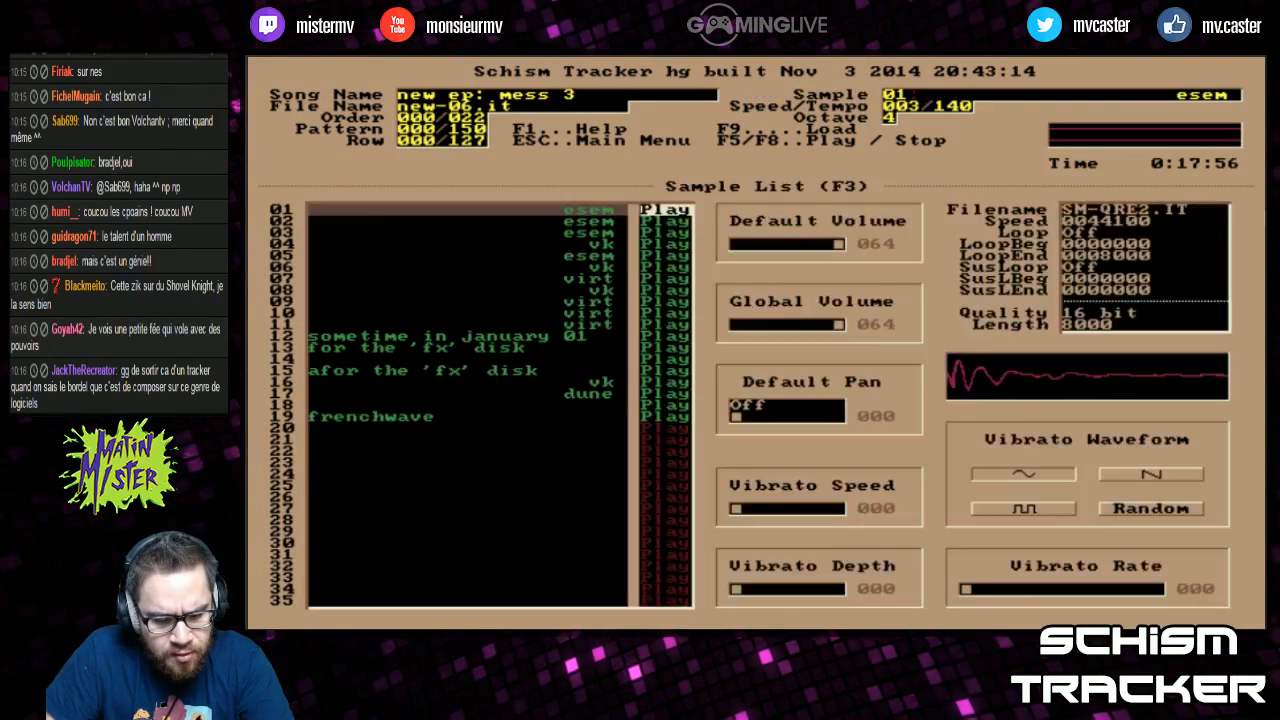
key("F4")
key("F5")
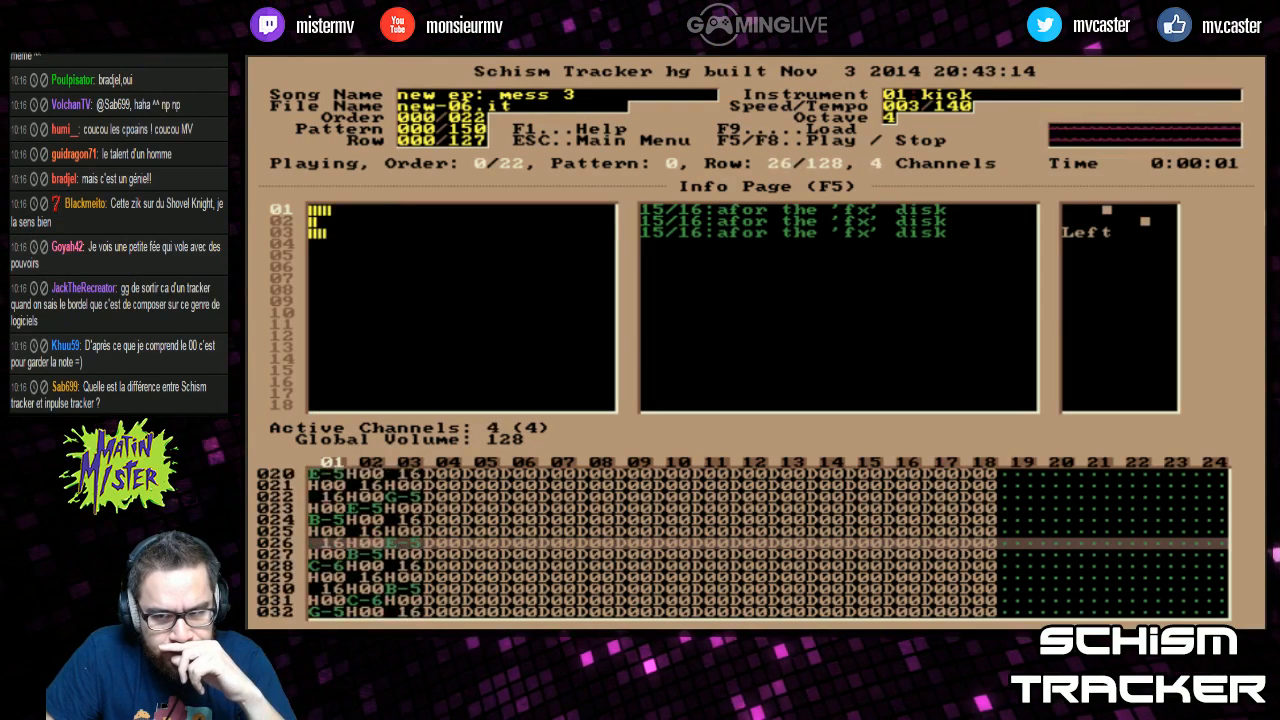
key("F8")
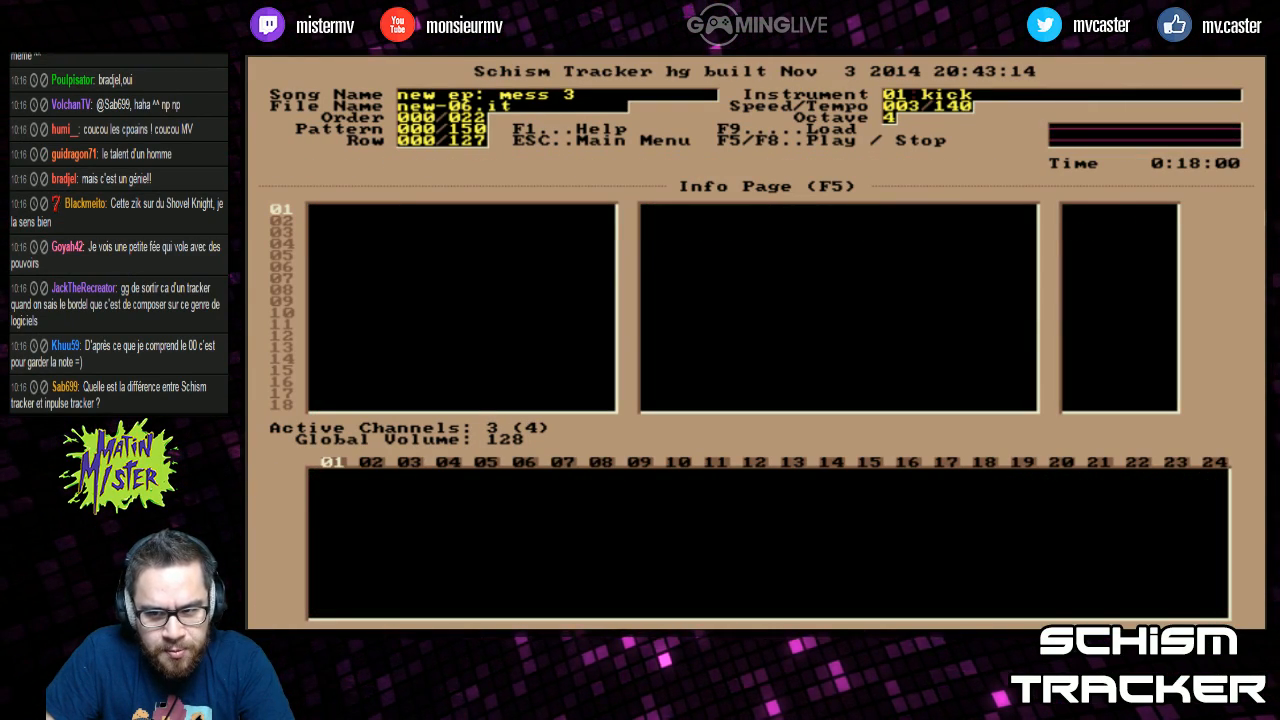
Step: Compare the sample list with the instrument list of new-06.it and play the whole song on the info page
key("F3")
key("F4")
key("F3")
key("F4")
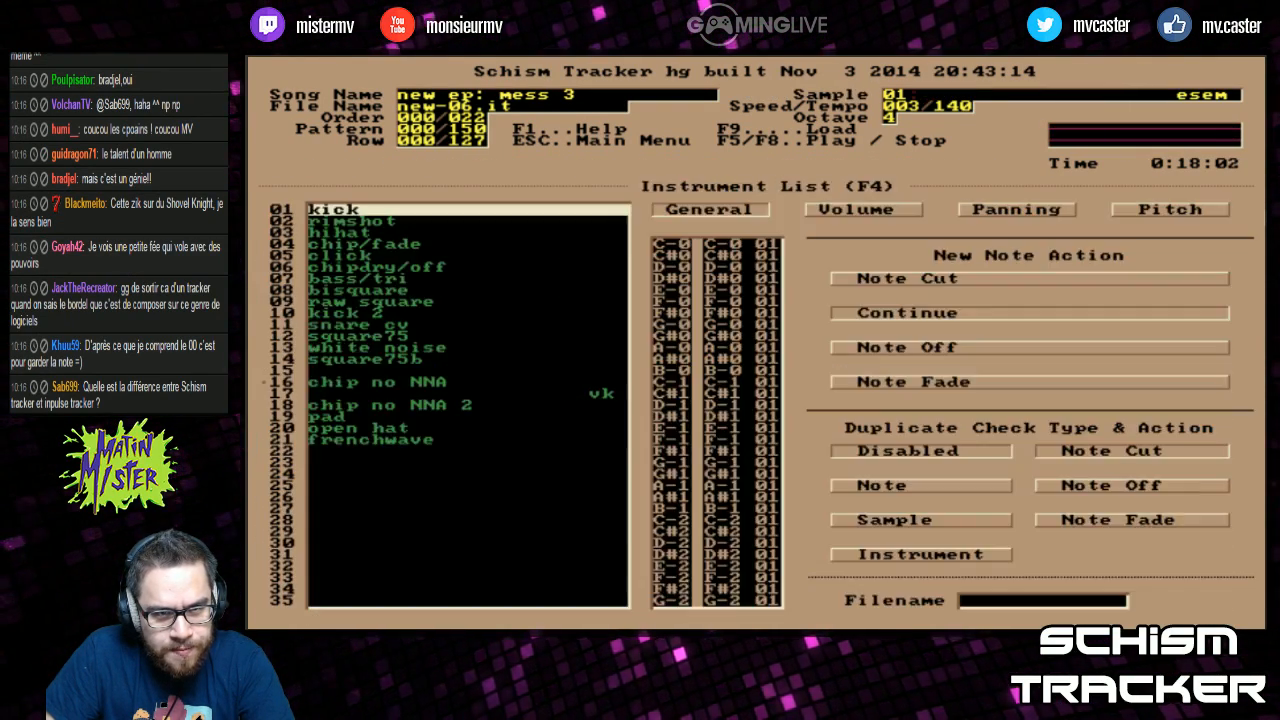
key("F3")
key("F4")
key("F3")
key("F2")
key("F4")
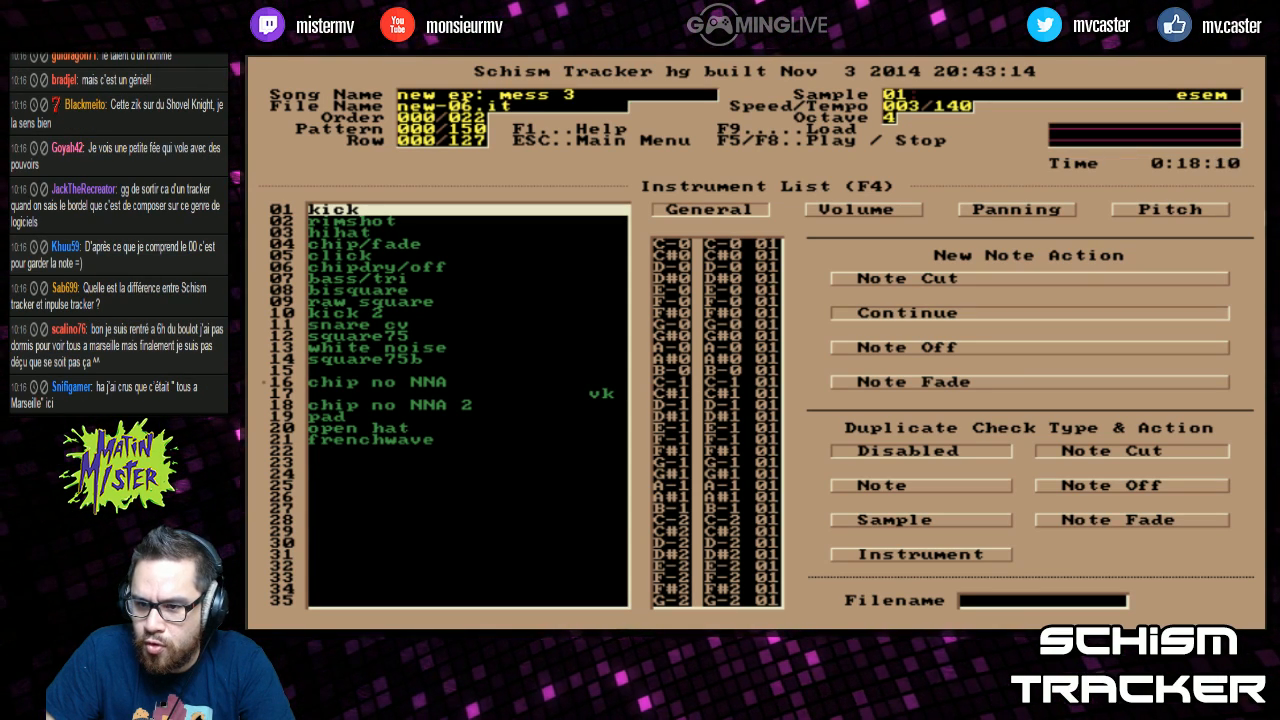
key("F5")
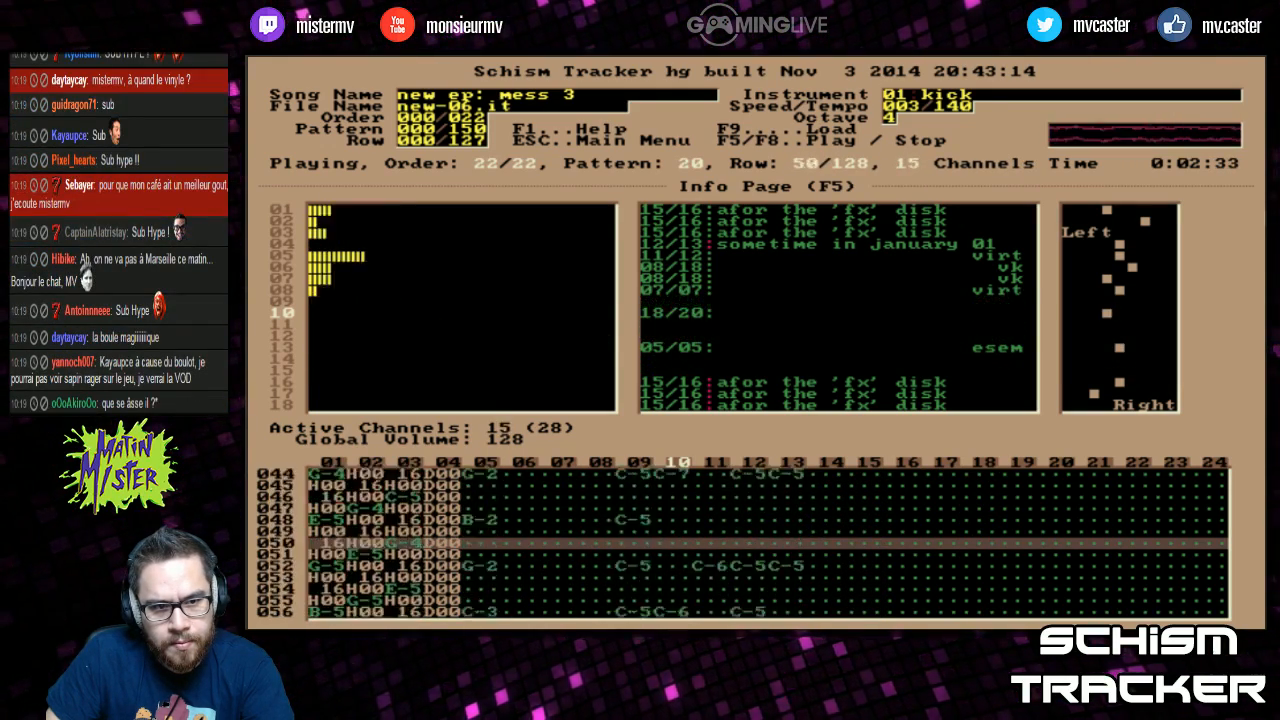
Step: Stop the playback of "new ep: mess 3" and open the module loading page
key("F8")
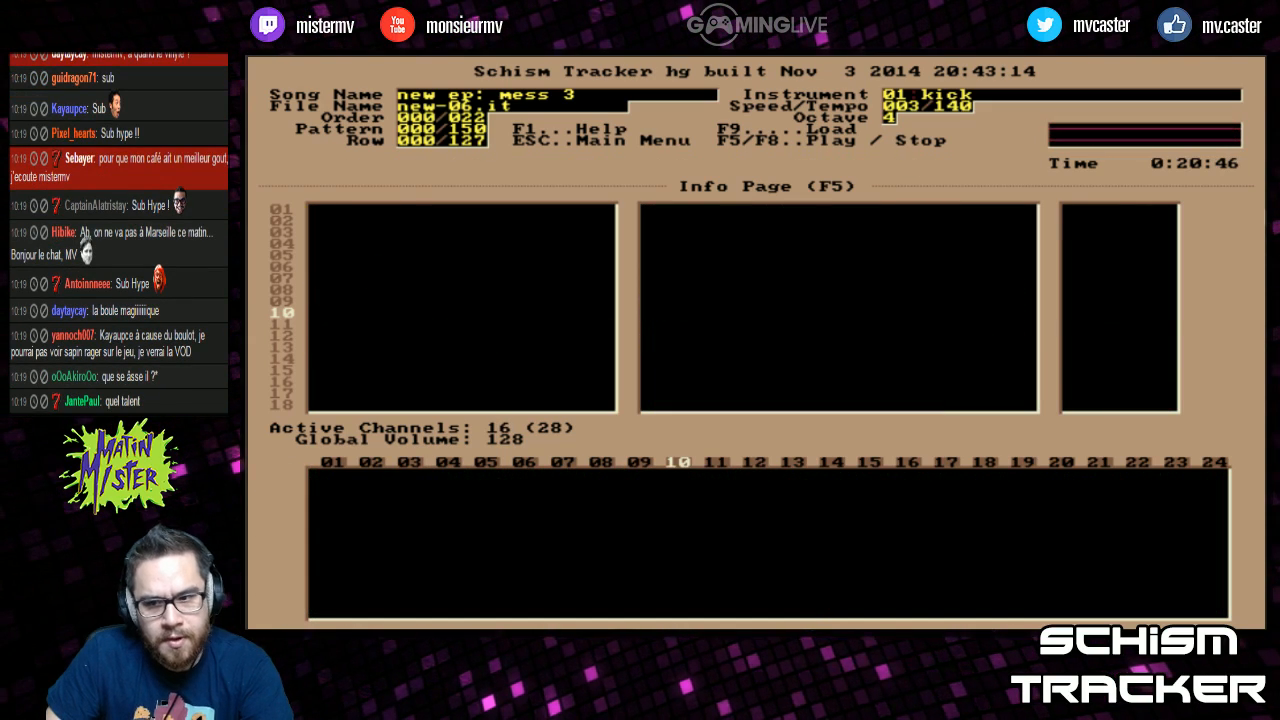
key("Escape")
key("Escape")
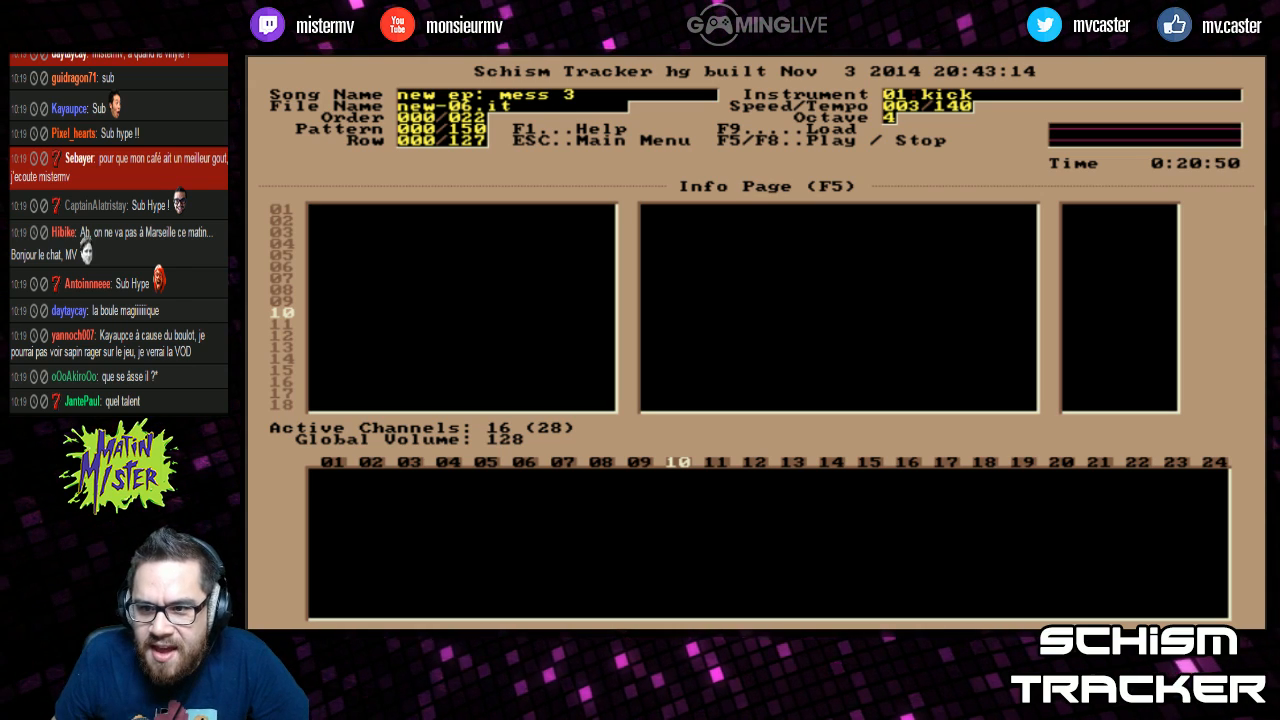
key("Escape")
key("Return")
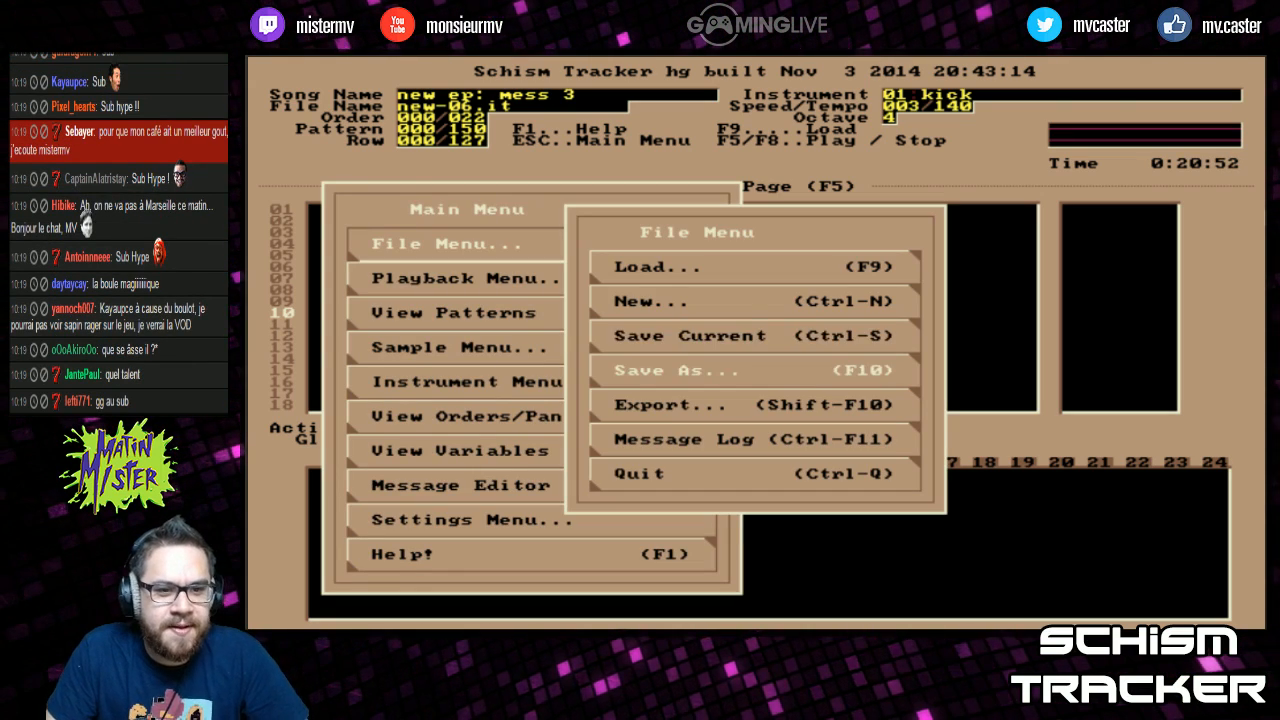
key("Return")
key("F9")
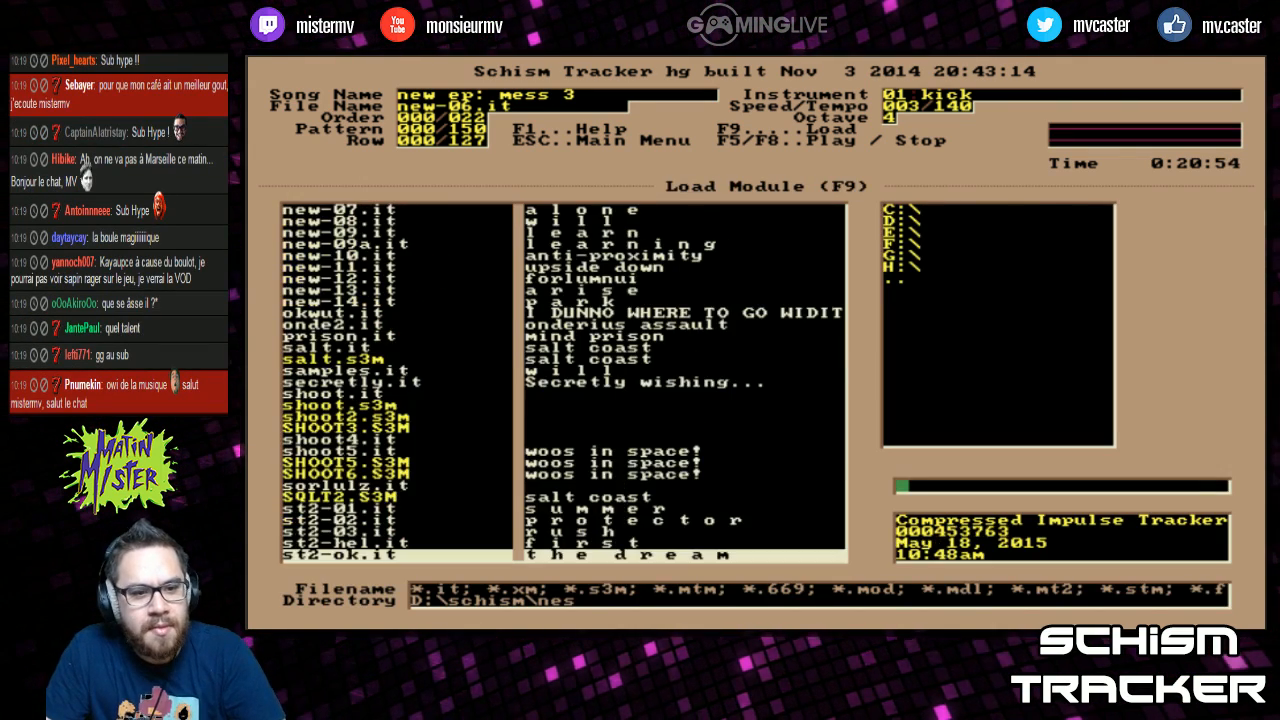
Step: Delete the module file st2-ok.it ("the dream") from the D:\schism\nes directory
key("Page_Up")
key("Page_Down")
key("Page_Down")
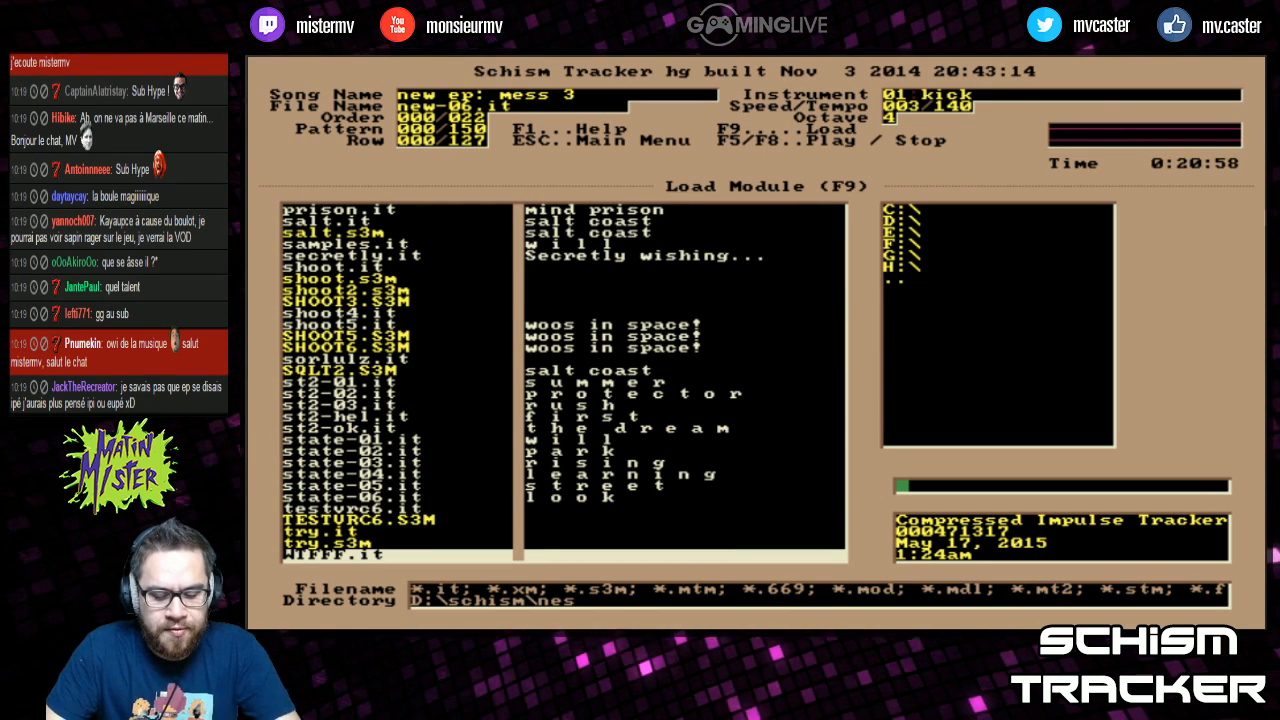
key("Up")
key("Up")
key("Up")
key("Up")
key("Up")
key("Up")
key("Up")
key("Up")
key("Up")
key("Up")
key("Up")
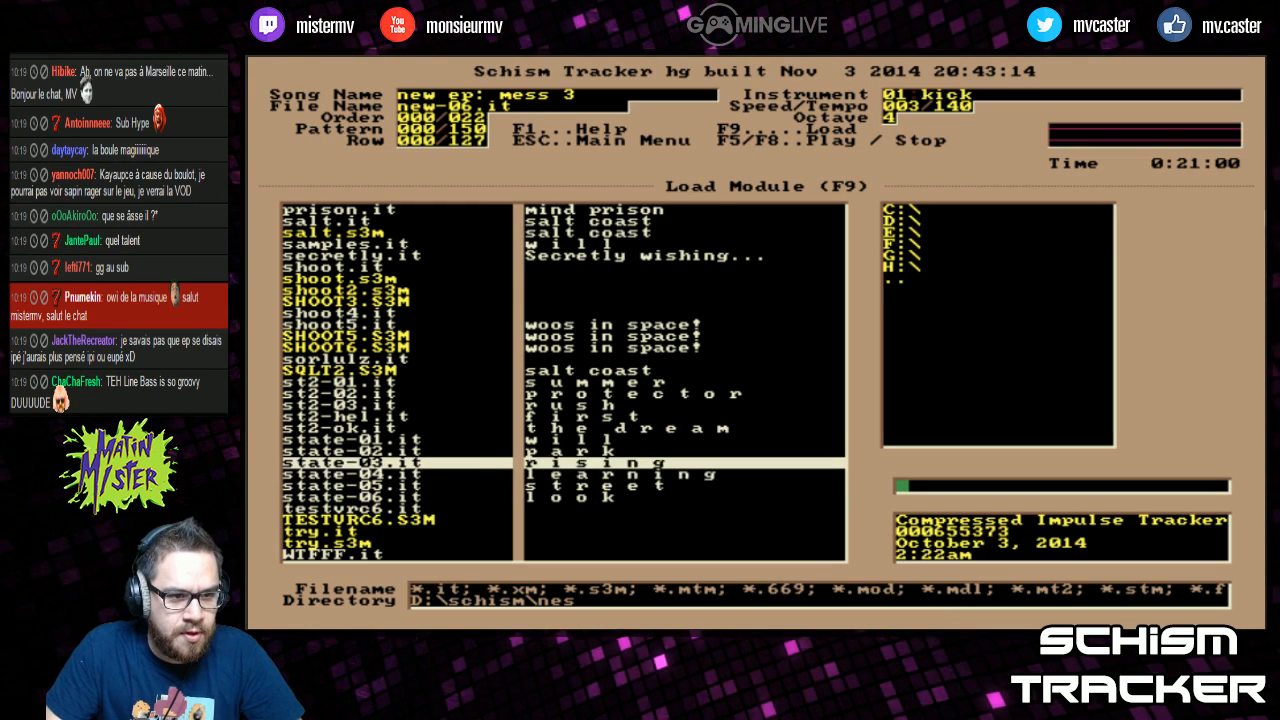
key("Delete")
key("Return")
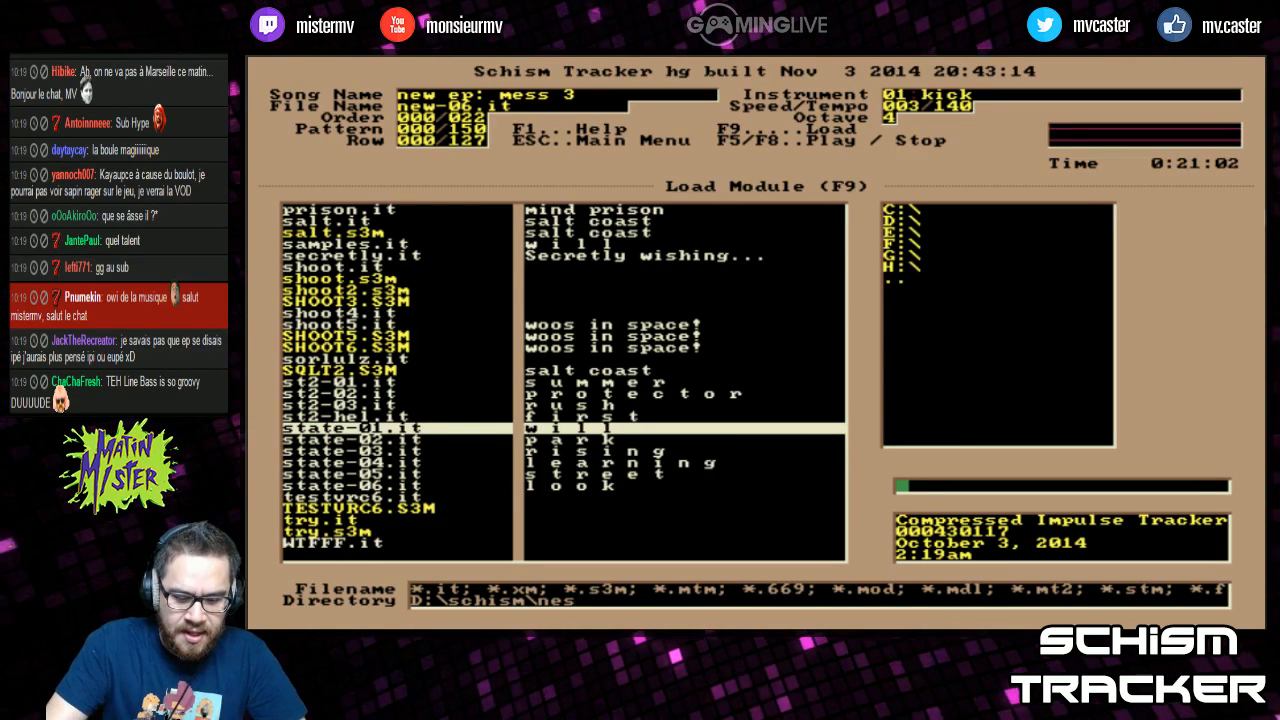
Step: Start a new empty song, clearing the data of "new ep: mess 3" from memory
key("ctrl+n")
key("Up")
key("Up")
key("Return")
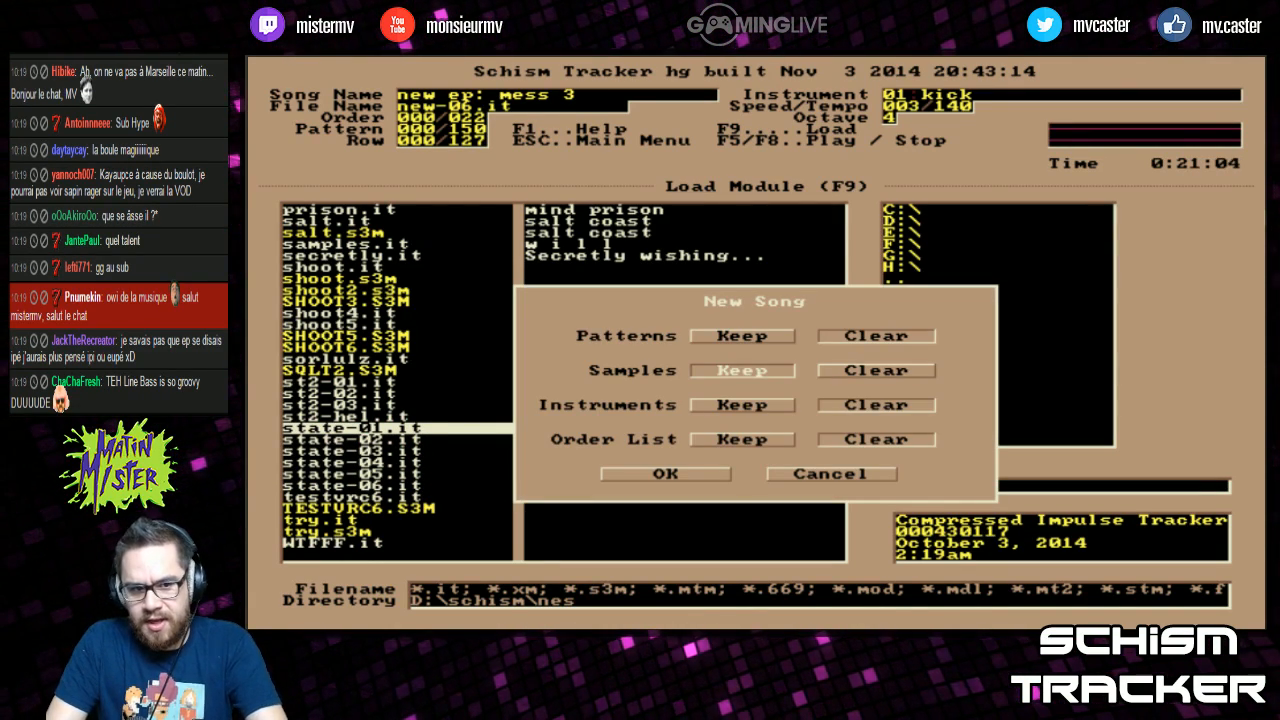
key("Down")
key("Return")
key("Return")
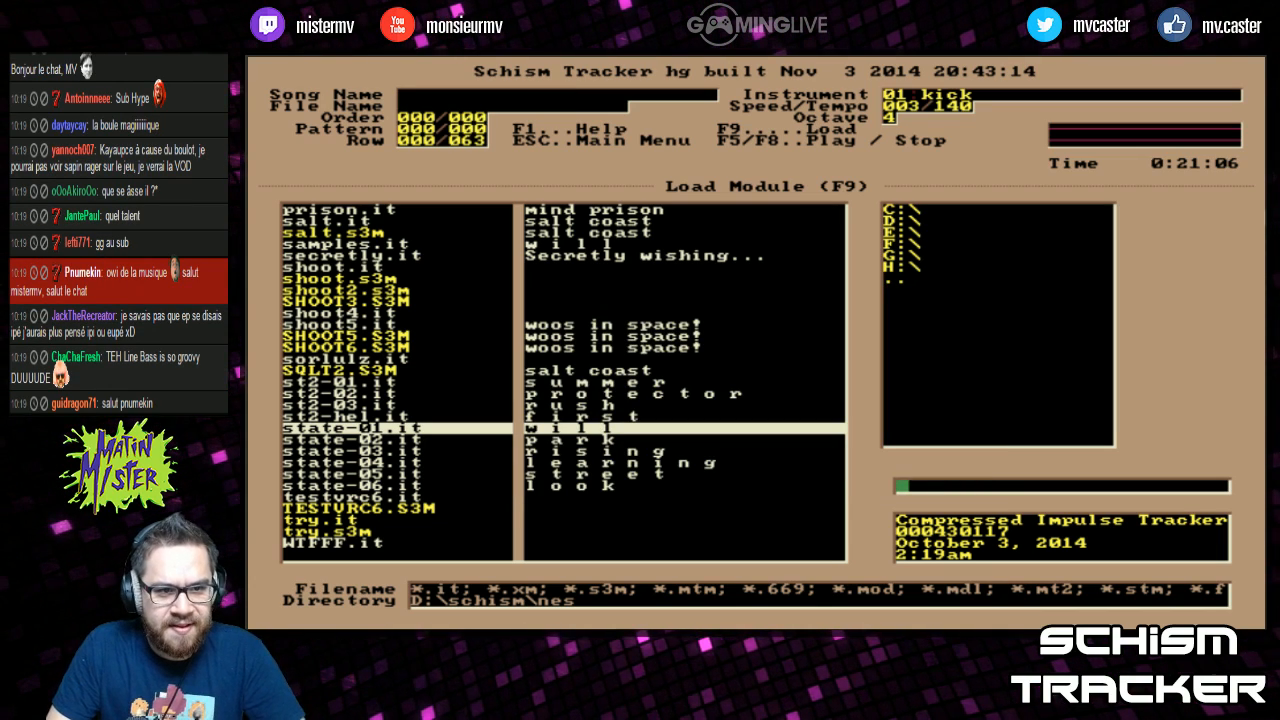
Step: Check the sample list and the instrument list of the new song, and return to the module loading page
key("F3")
key("F4")
key("F3")
key("F4")
key("Page_Down")
key("Page_Down")
key("Page_Down")
key("F3")
key("Page_Up")
key("Page_Up")
key("Page_Up")
key("F9")
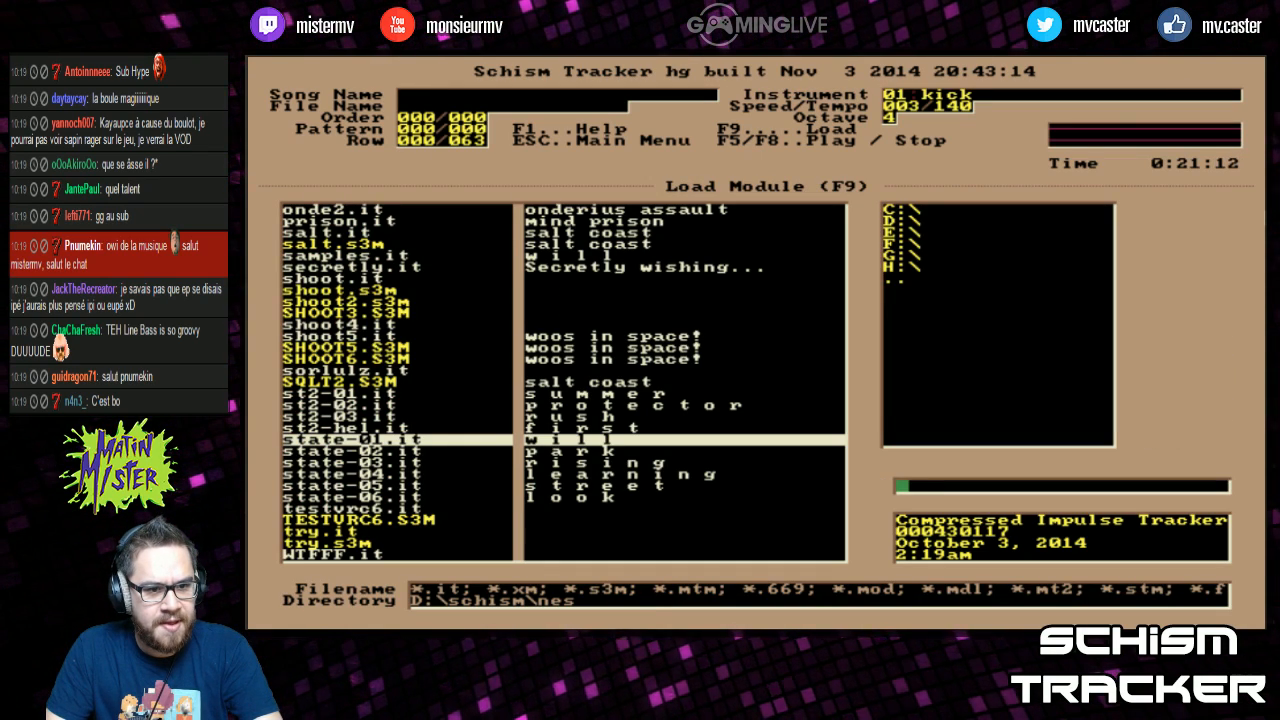
Step: Look through the module list of D:\schism\nes for the deleted file st2-ok.it, especially around the st2 and state files
key("Up")
key("Up")
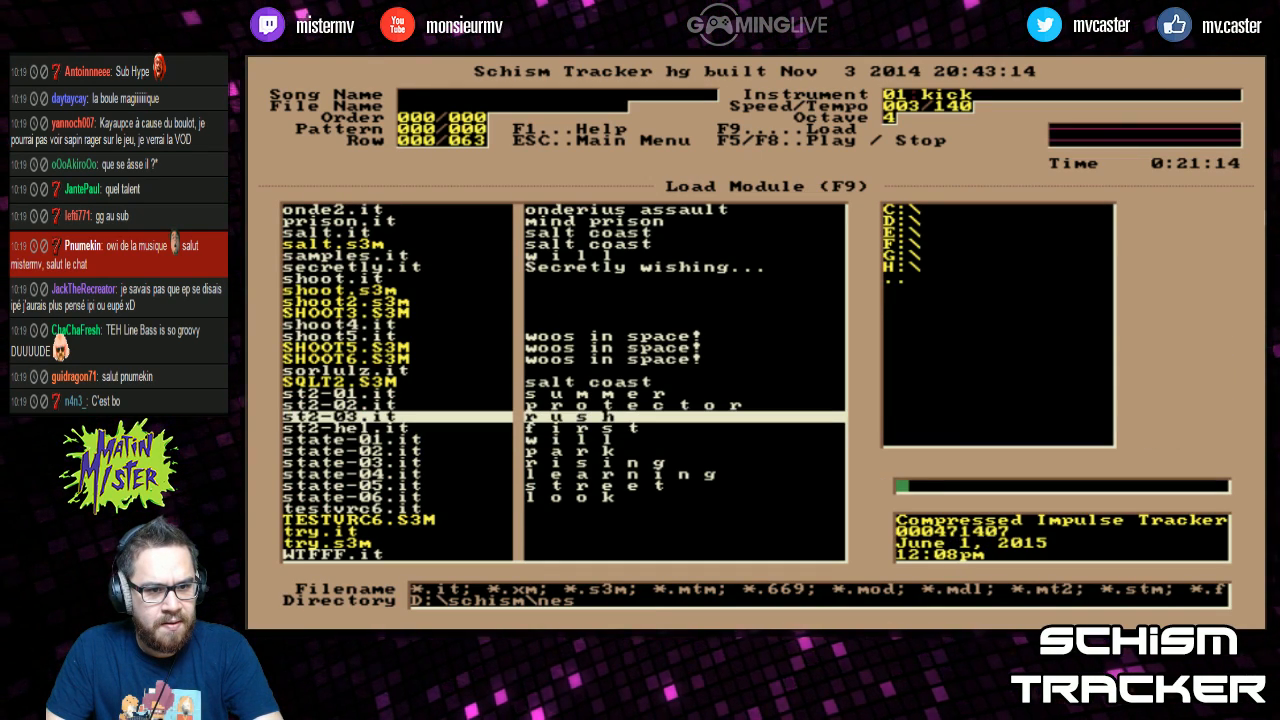
key("End")
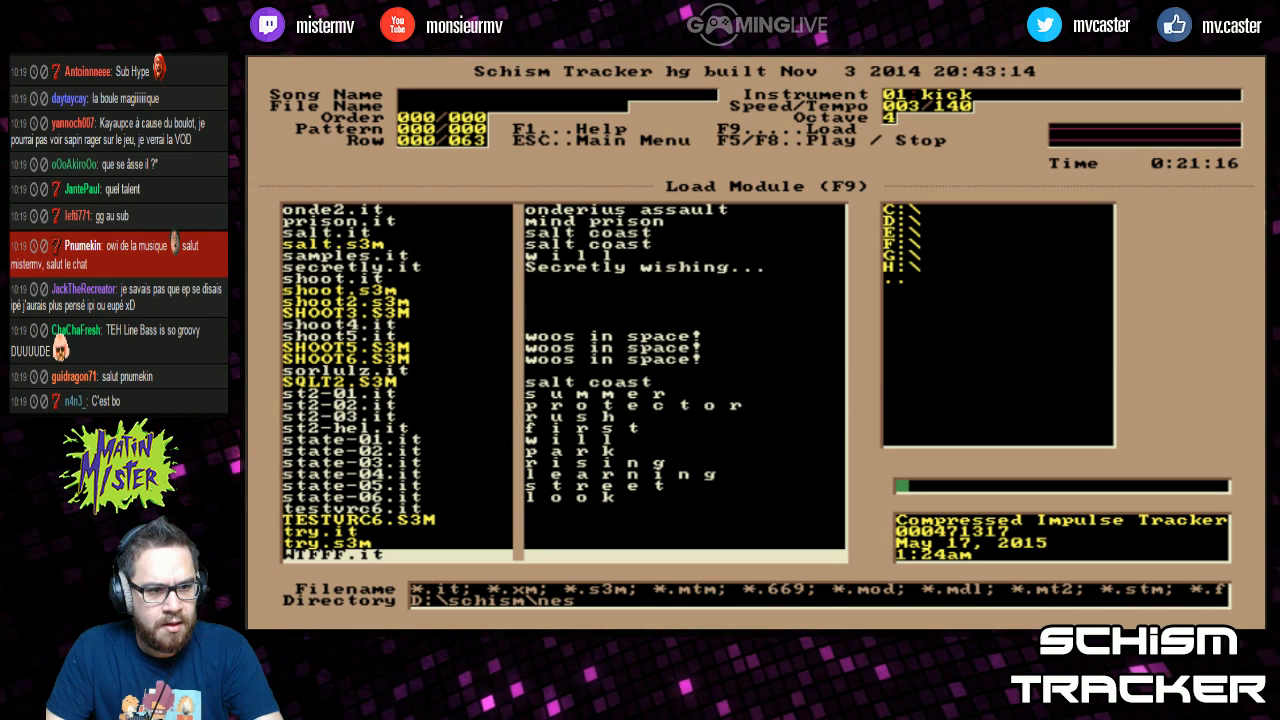
key("Page_Up")
key("Page_Up")
key("Page_Up")
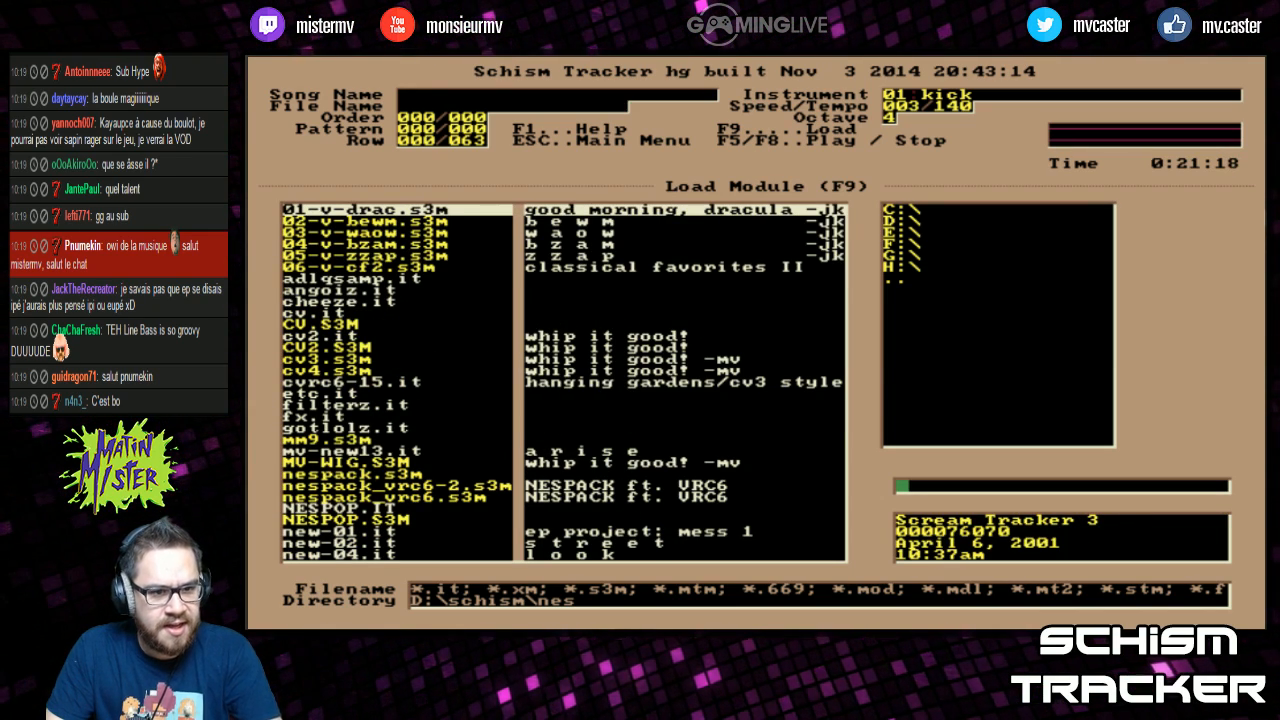
key("Page_Down")
key("Page_Down")
key("Page_Down")
key("Up")
key("Up")
key("Up")
key("Up")
key("Up")
key("Up")
key("Up")
key("Up")
key("Up")
key("Up")
key("Up")
key("Up")
key("Up")
key("Up")
key("Up")
key("Up")
key("Up")
key("Up")
key("Up")
key("Down")
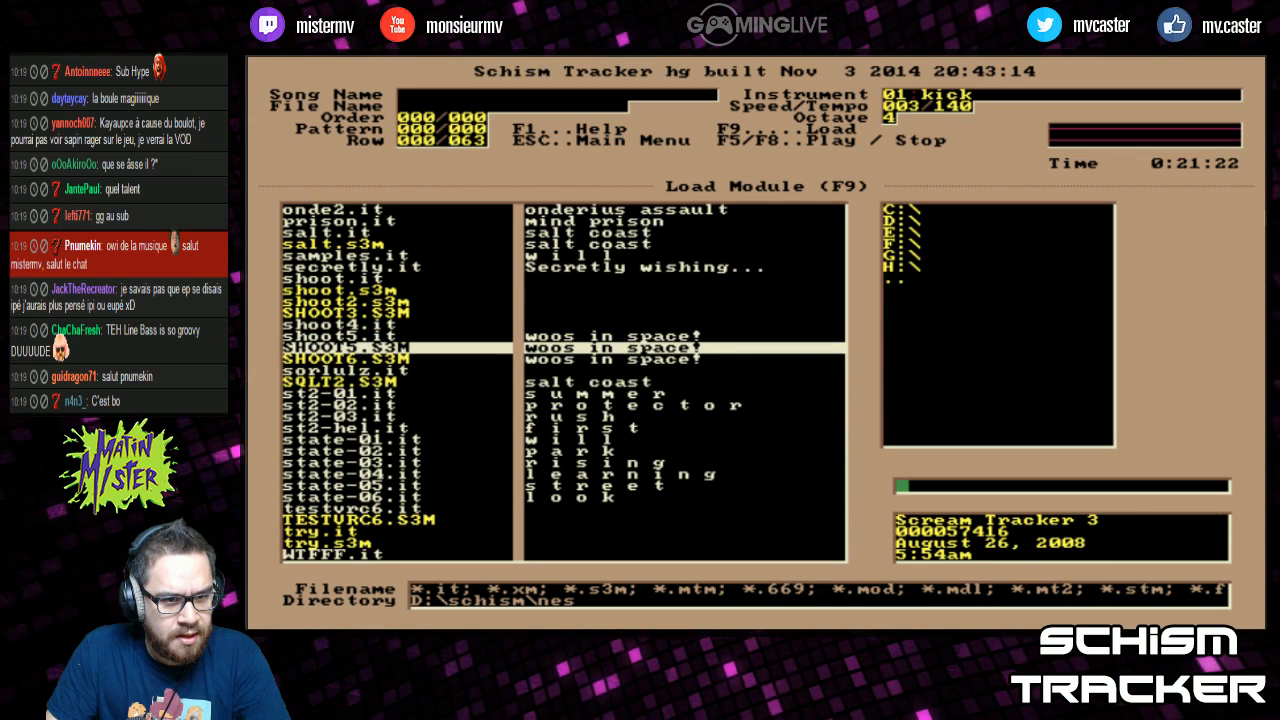
key("Down")
key("Down")
key("Down")
key("Down")
key("Down")
key("Down")
key("Down")
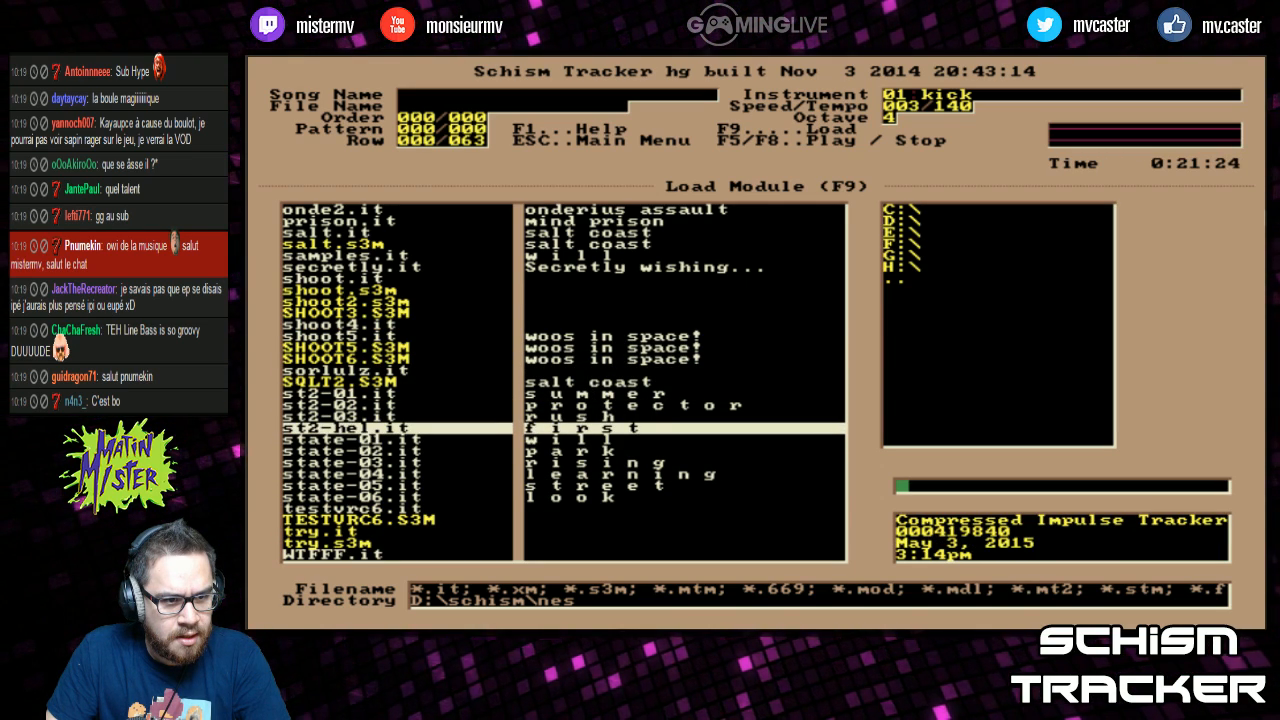
key("Down")
key("Down")
key("Down")
key("Down")
key("Down")
key("Down")
key("Down")
key("Down")
key("Down")
key("Down")
key("Down")
key("Up")
key("Up")
key("Up")
key("Up")
key("Up")
key("Up")
key("Up")
key("Up")
key("Up")
key("Up")
key("Up")
key("Up")
key("Up")
key("Up")
key("Up")
key("Up")
key("Up")
key("Up")
key("Up")
key("Up")
key("Up")
key("Up")
key("Up")
key("Up")
key("Up")
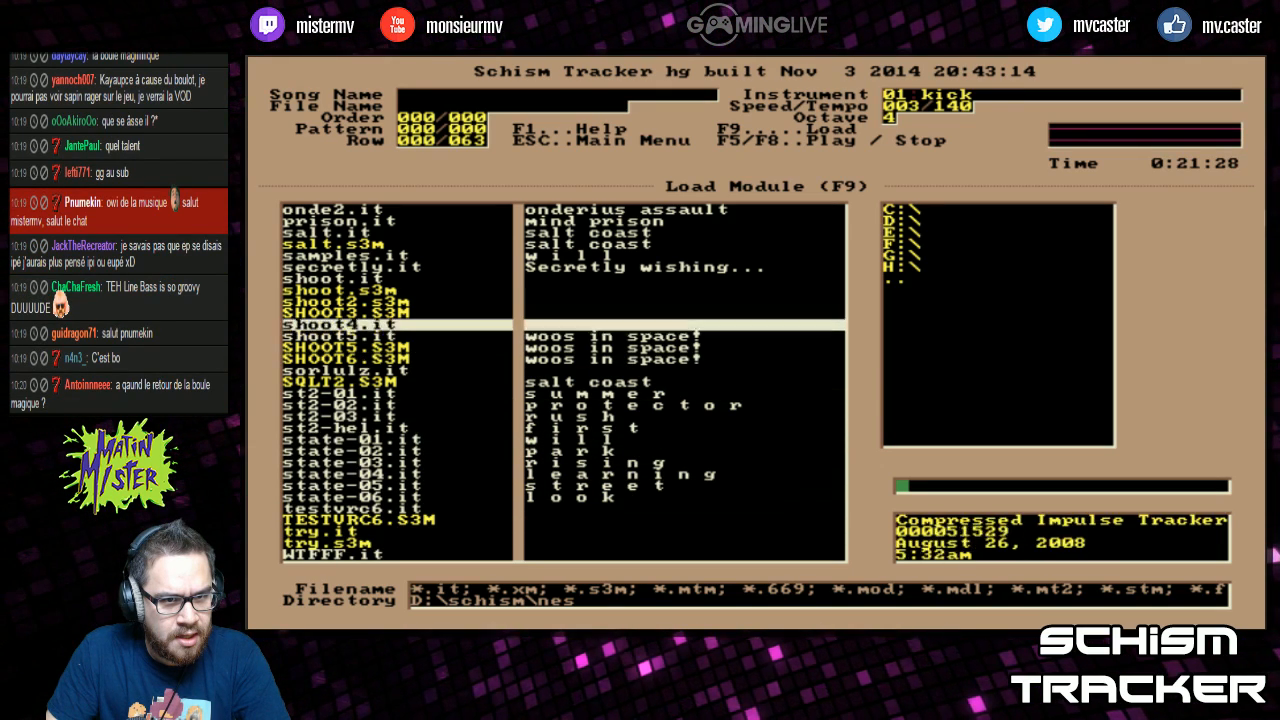
Step: Check the empty song on the info page and in the instrument list, and reopen the module loading page
key("F5")
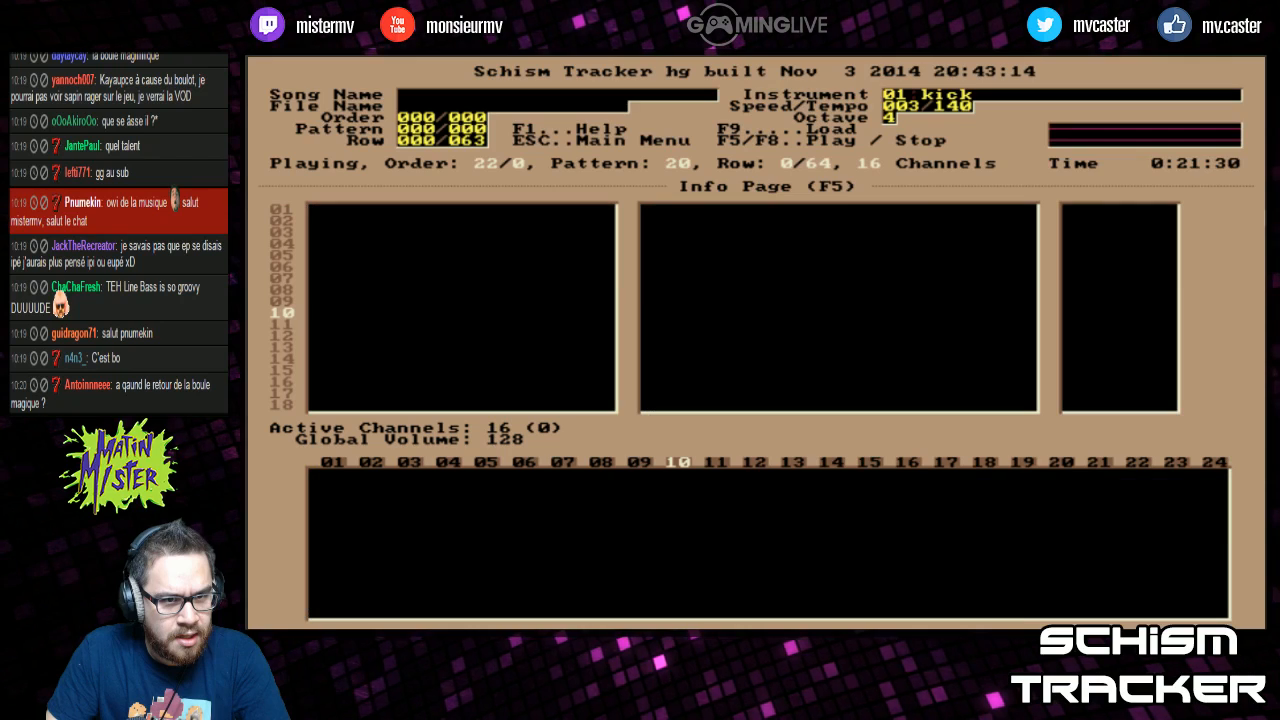
key("F4")
key("F5")
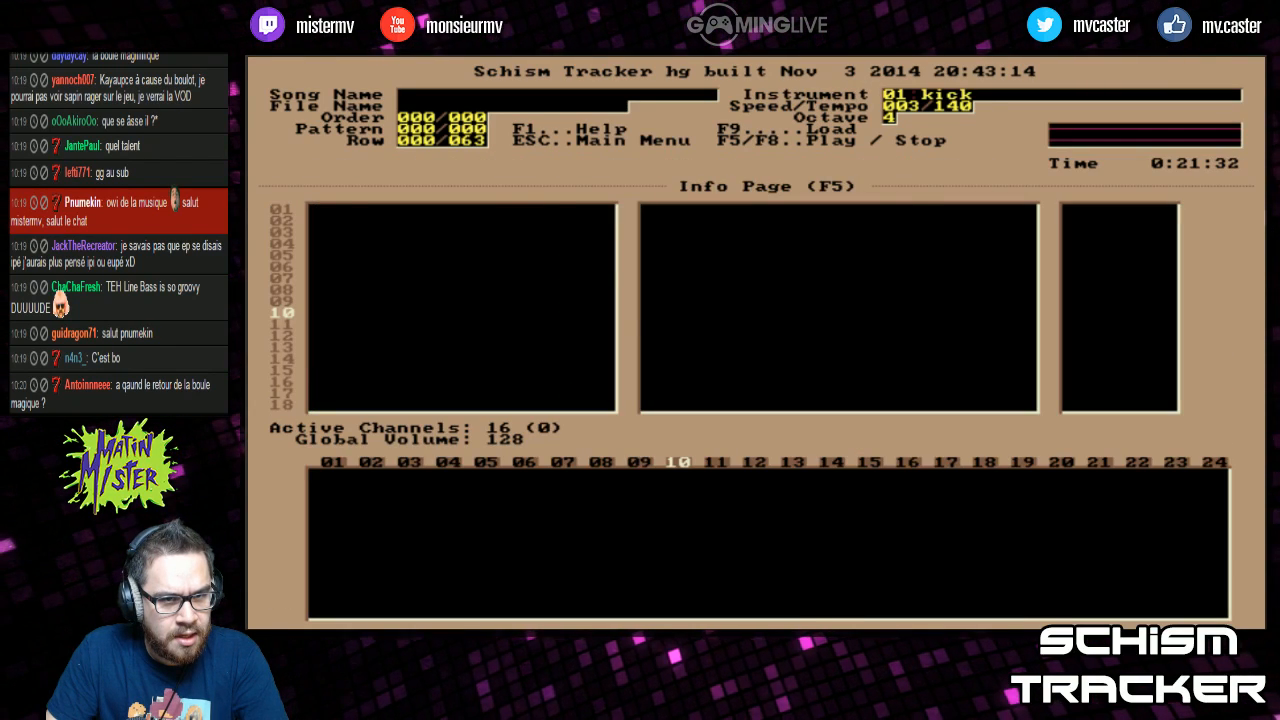
key("F9")
Step: Examine the reloaded module list once more from the first file to WTFFF.it and back for "the dream"
key("Page_Up")
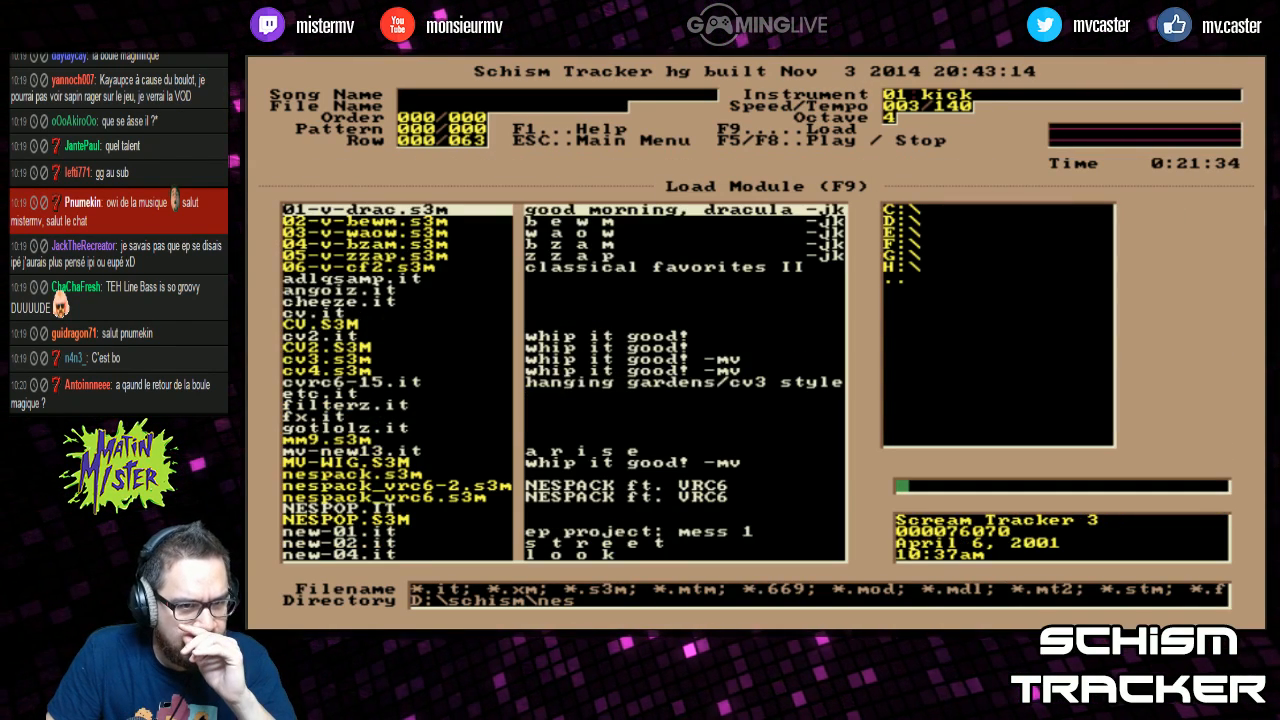
key("Page_Down")
key("Page_Down")
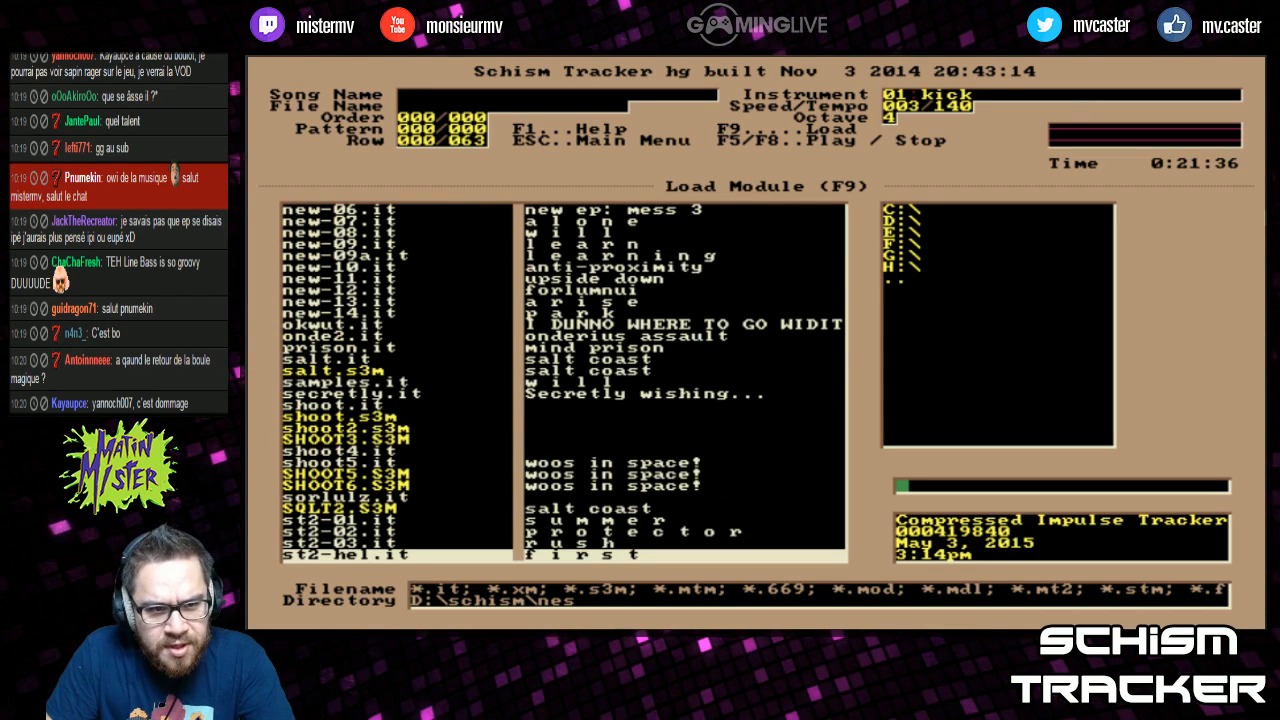
key("Page_Down")
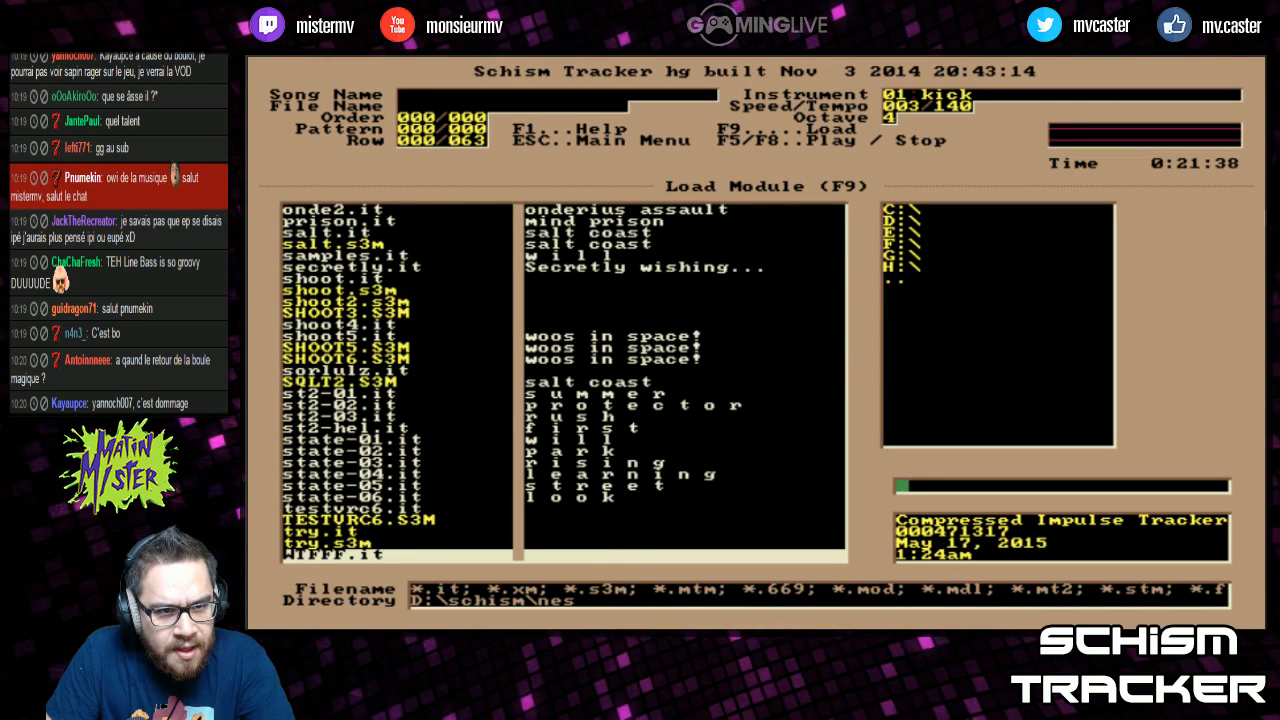
key("Up")
key("Up")
key("Up")
key("Up")
key("Up")
key("Up")
key("Up")
key("Up")
key("Up")
key("Up")
key("Up")
key("Up")
key("Up")
key("Up")
key("Down")
key("Down")
key("Down")
key("Down")
key("Down")
key("Down")
key("Down")
key("Down")
key("Down")
key("Down")
key("Down")
key("Down")
key("Down")
key("Down")
key("Up")
key("Up")
key("Up")
key("Up")
key("Up")
key("Up")
key("Up")
key("Up")
key("Up")
key("Up")
key("Up")
key("Up")
key("Up")
key("Up")
key("Up")
key("Up")
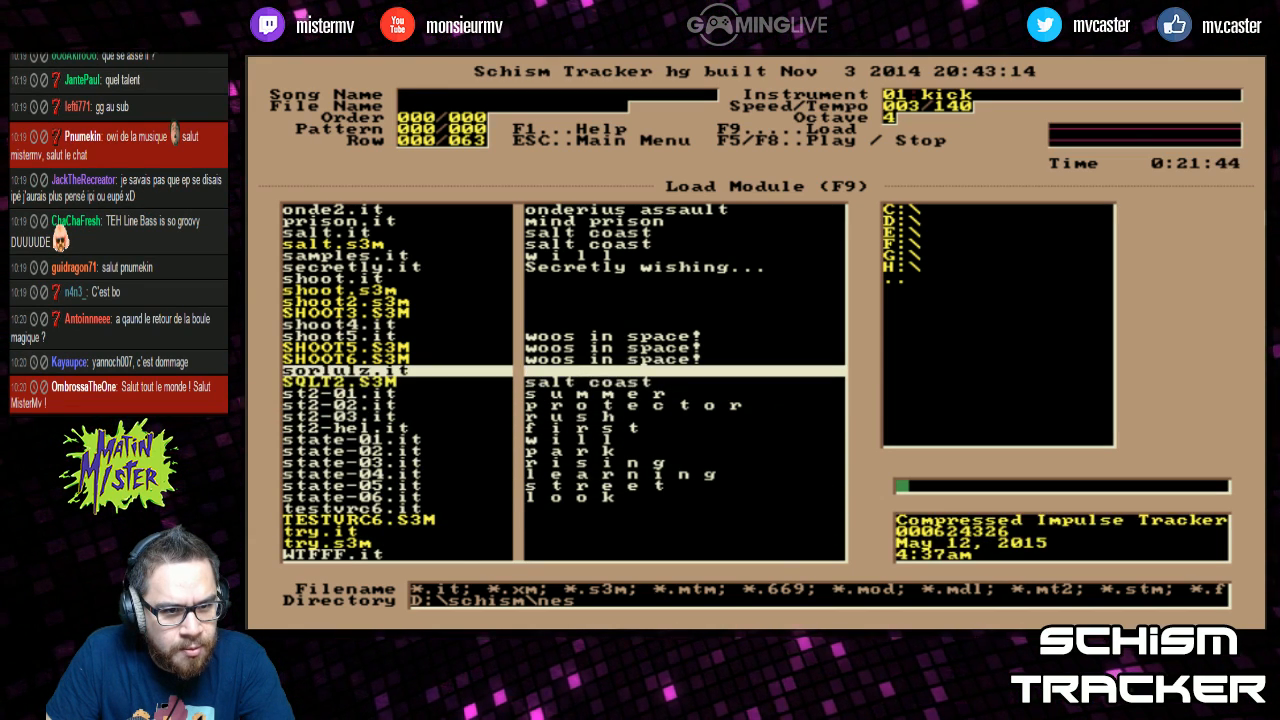
key("Up")
key("Up")
key("Up")
key("Page_Up")
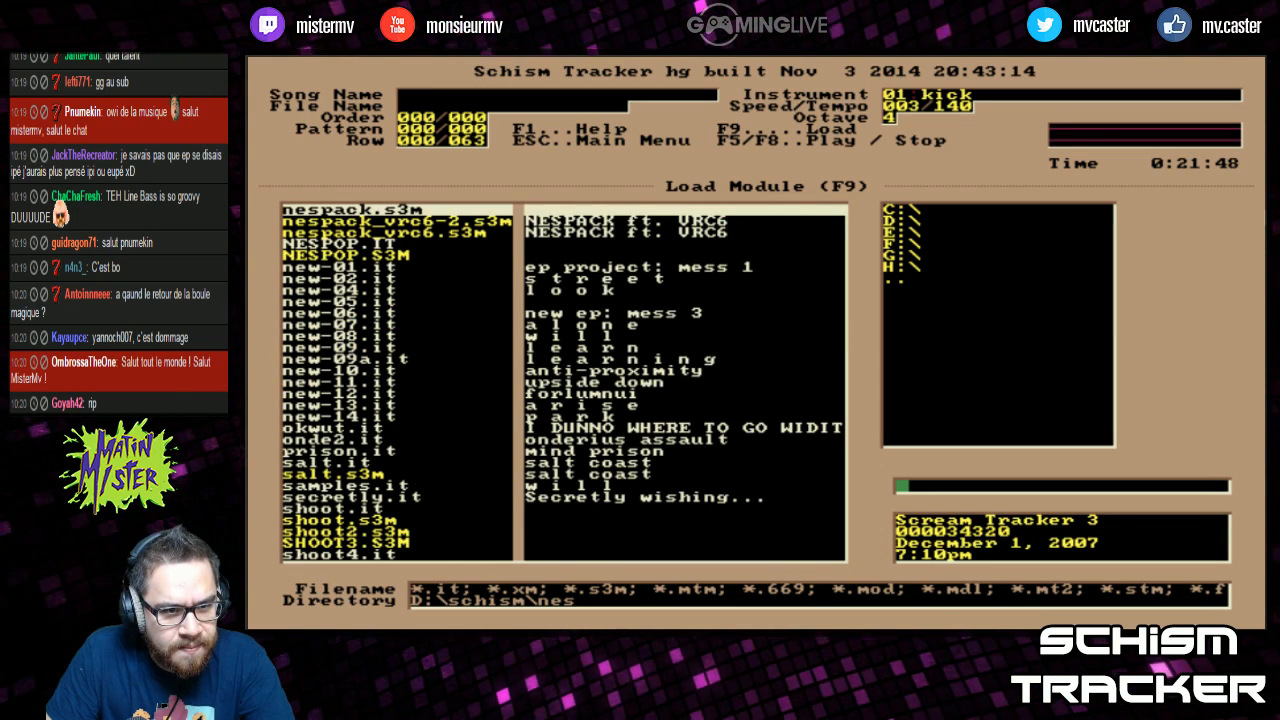
key("Page_Up")
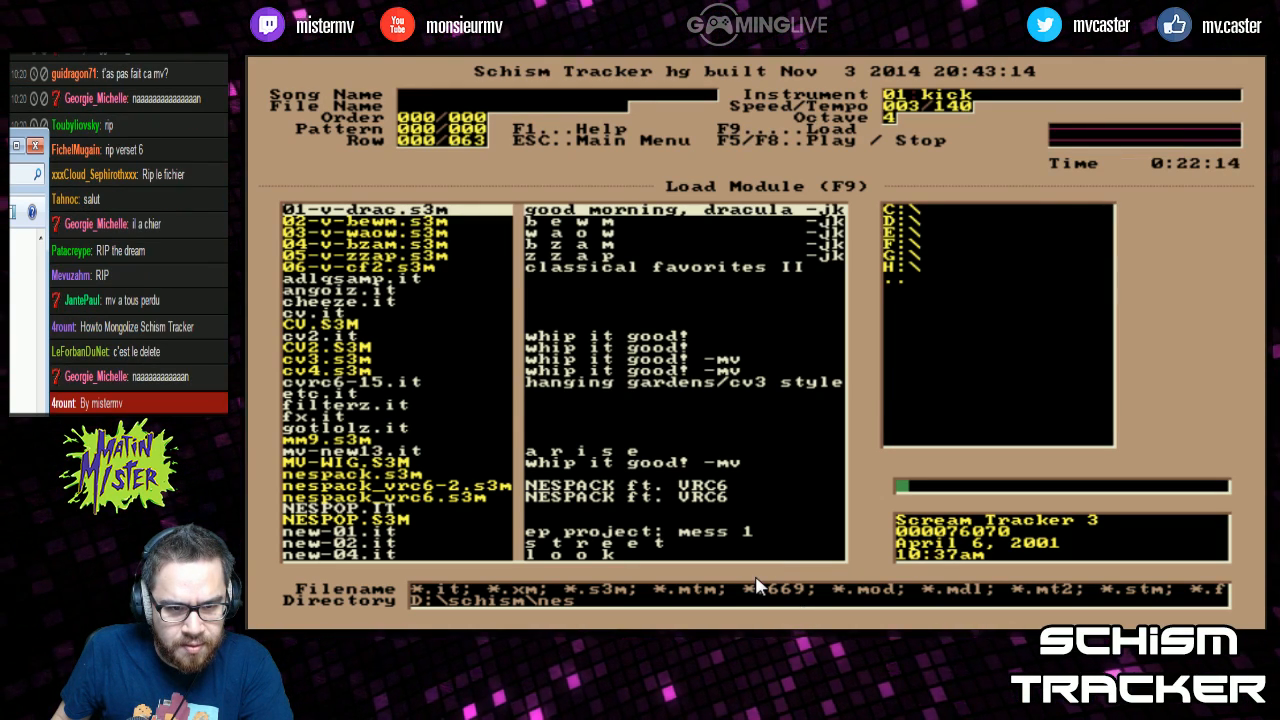
Step: Move the folder window aside and search the module list down to try.it and back up to state-02.it for "the dream"
left_click_drag(880, 272, 1233, 358)
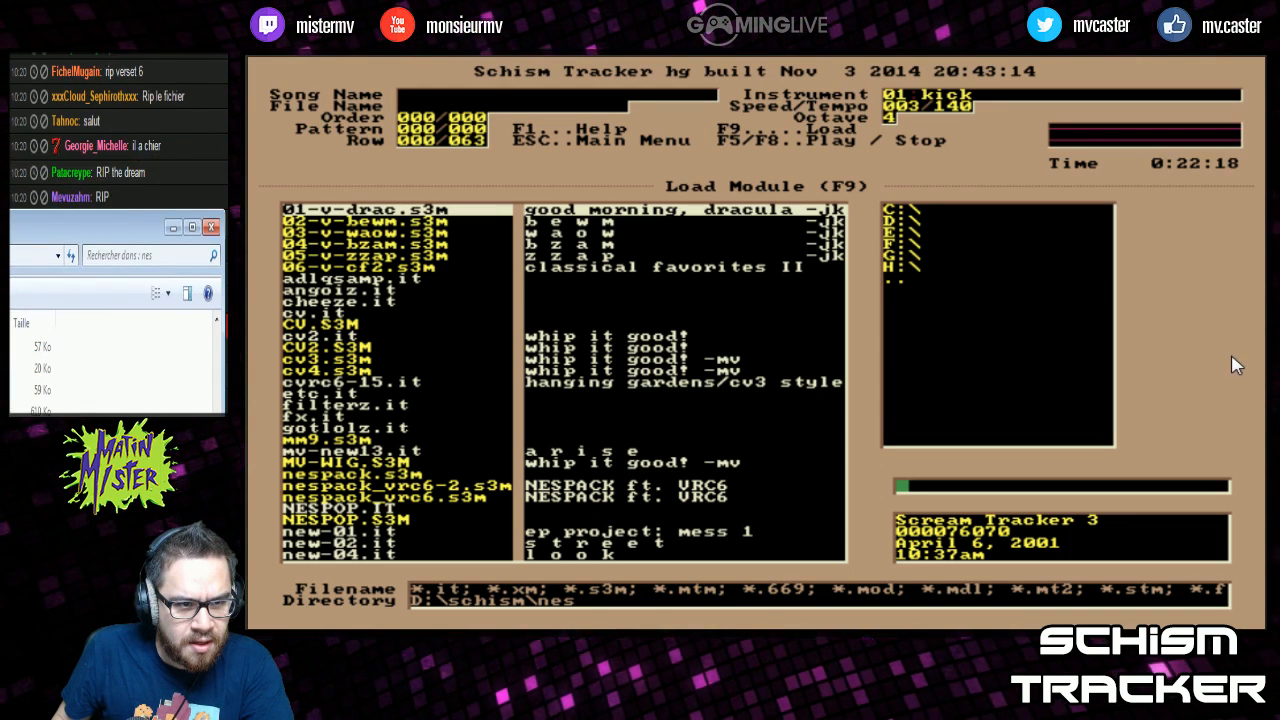
left_click(579, 400)
key("Down")
key("Down")
key("Down")
key("Down")
key("Down")
key("Down")
key("Down")
key("Down")
key("Down")
key("Down")
key("Down")
key("Down")
key("Down")
key("Down")
key("Down")
key("Down")
key("Down")
key("Down")
key("Down")
key("Down")
key("Down")
key("Down")
key("Down")
key("Down")
key("Down")
key("Down")
key("Down")
key("Down")
key("Down")
key("Down")
key("Down")
key("Down")
key("Down")
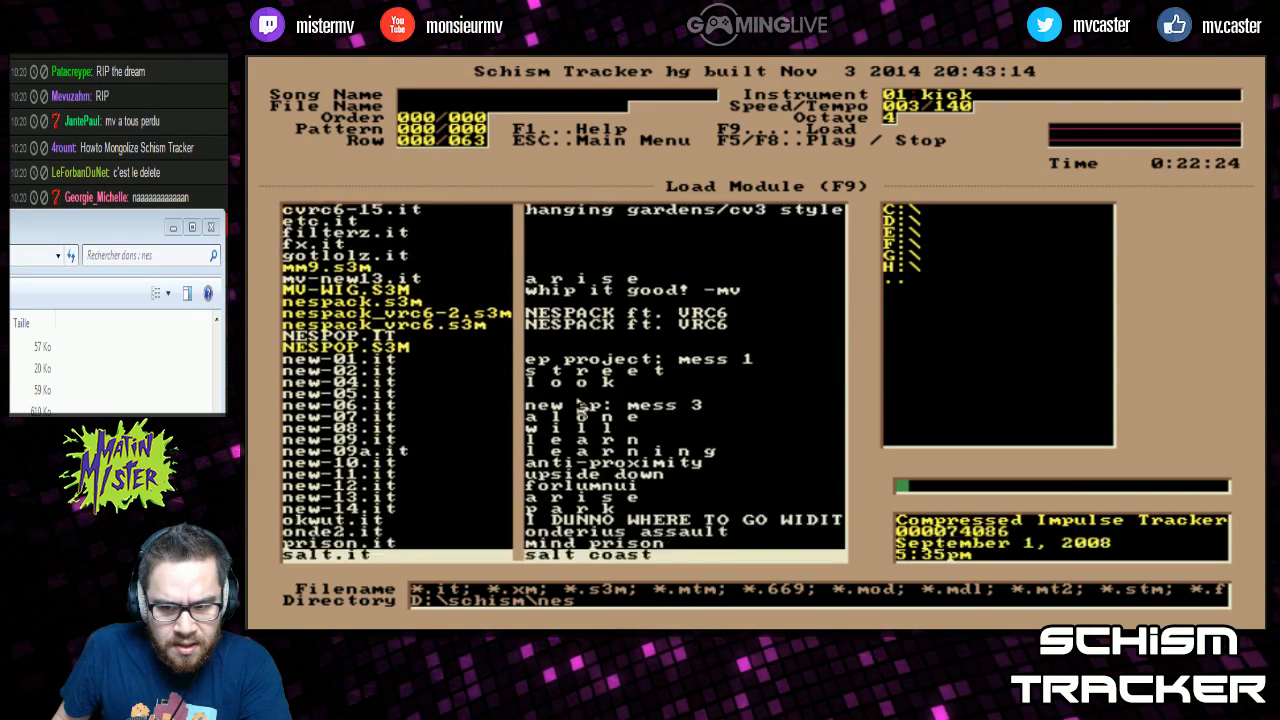
key("Down")
key("Down")
key("Down")
key("Down")
key("Down")
key("Down")
key("Down")
key("Down")
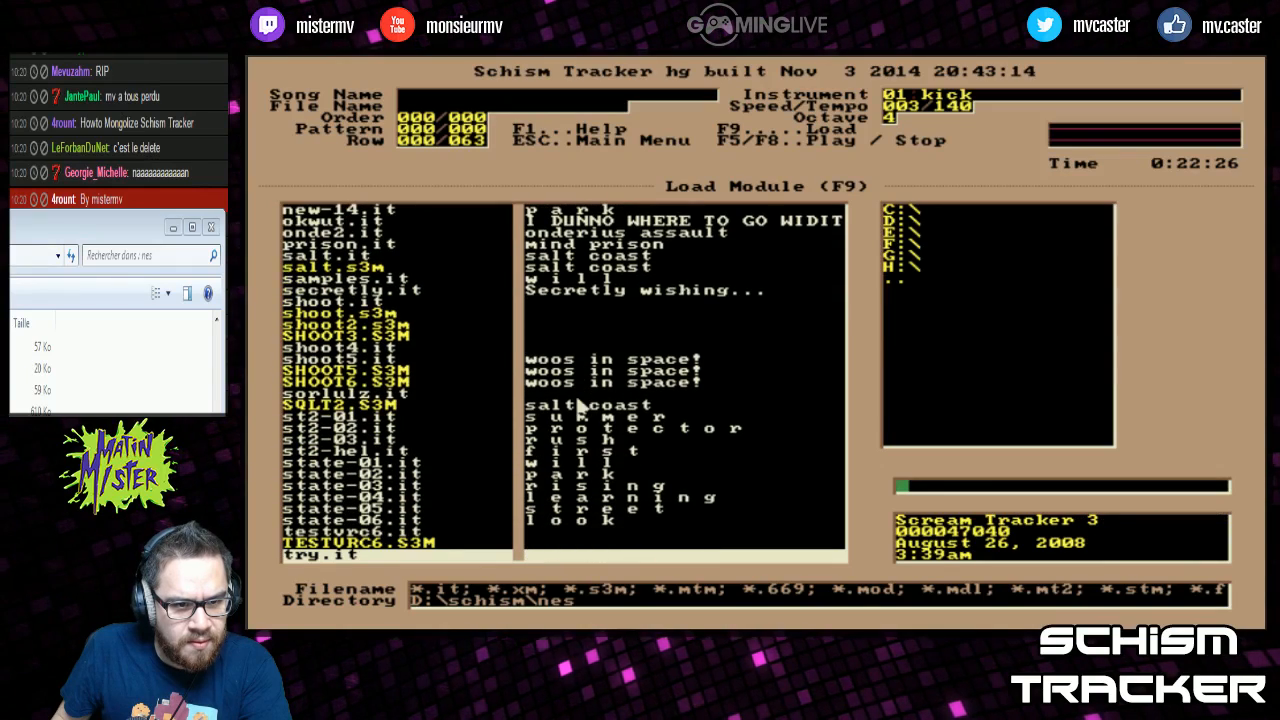
key("Up")
key("Up")
key("Up")
key("Up")
key("Up")
key("Up")
key("Up")
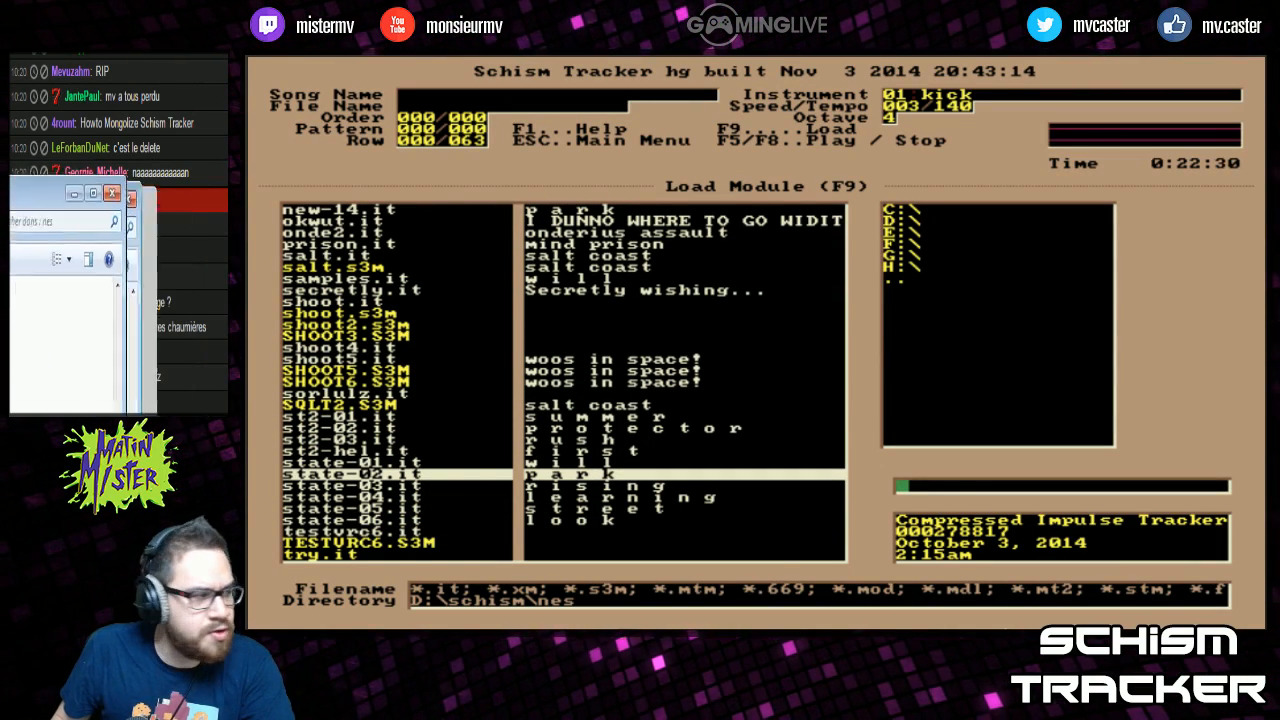
Step: Switch to the Windows Explorer window of the nes folder and restore st2-ok.it from its backup file st2-ok.it~
left_click_drag(633, 319, 1265, 182)
left_click_drag(60, 84, 145, 54)
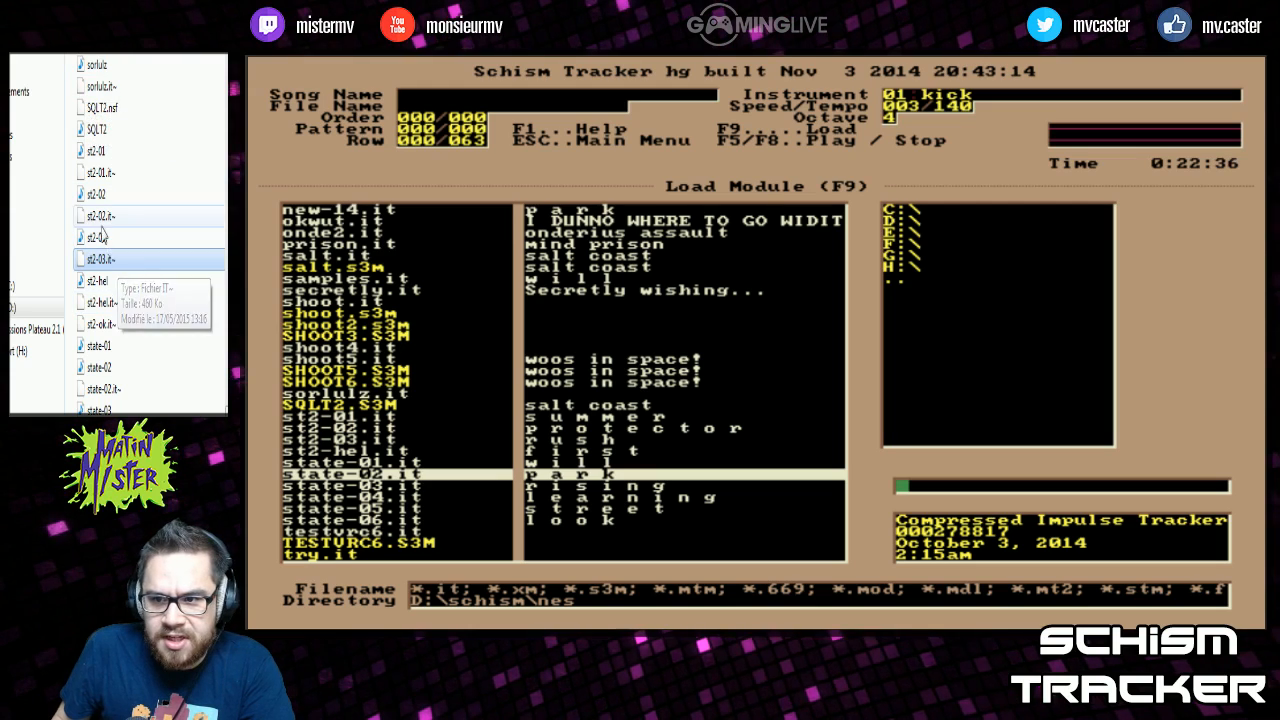
left_click(112, 217)
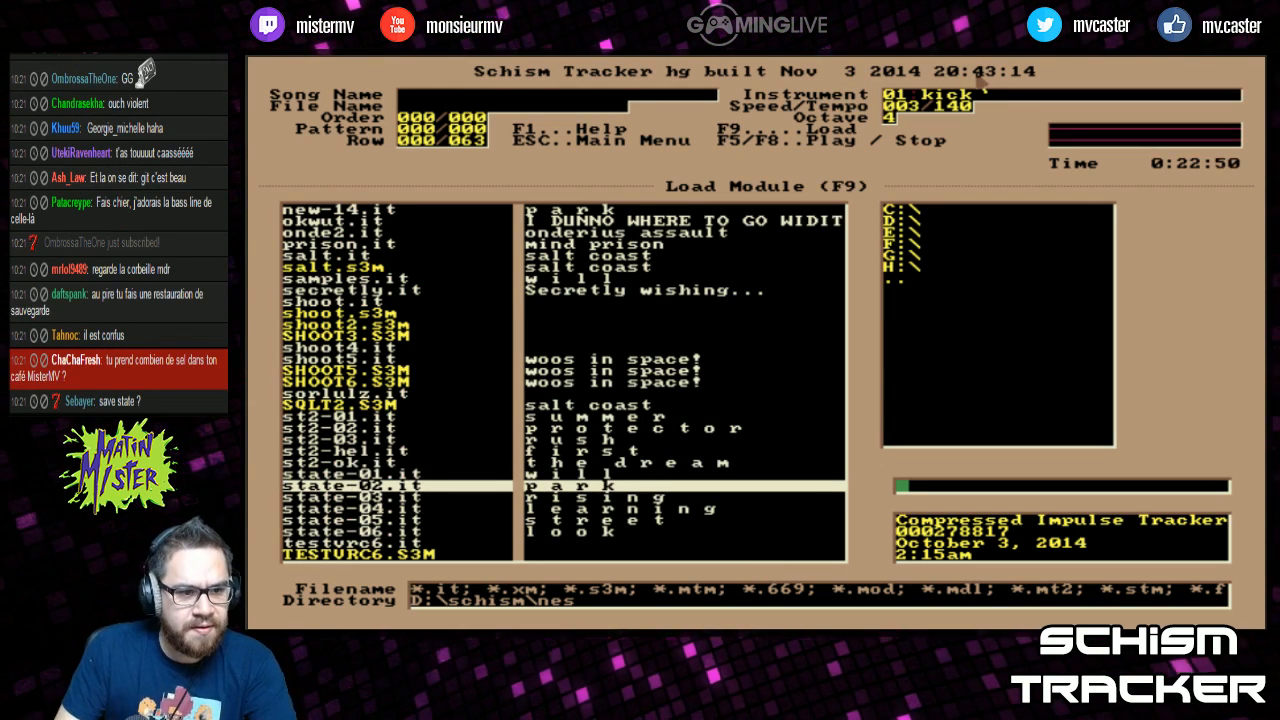
Step: Load the restored module st2-ok.it ("the dream") and show its info page
key("Up")
key("Up")
key("Return")
key("F5")
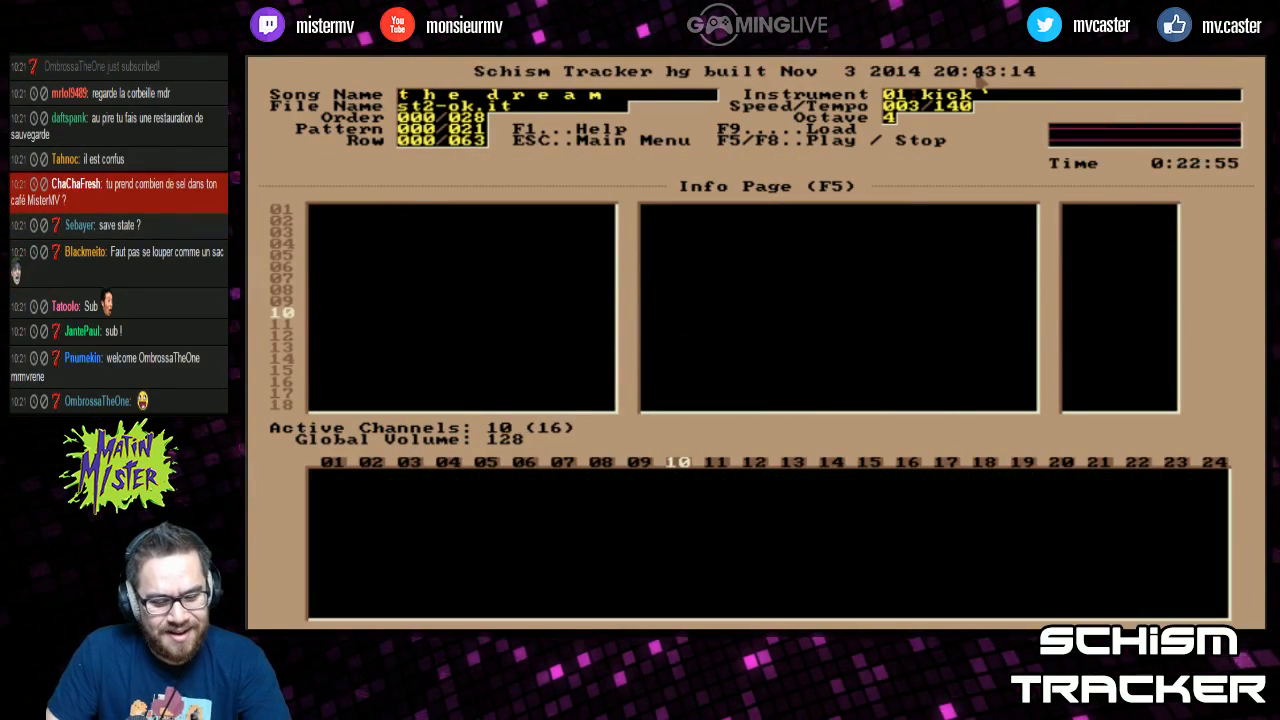
Step: Leave the info page of "the dream" and reopen the module loading page
key("Escape")
key("Return")
key("Up")
key("Up")
key("ctrl+F11")
key("F9")
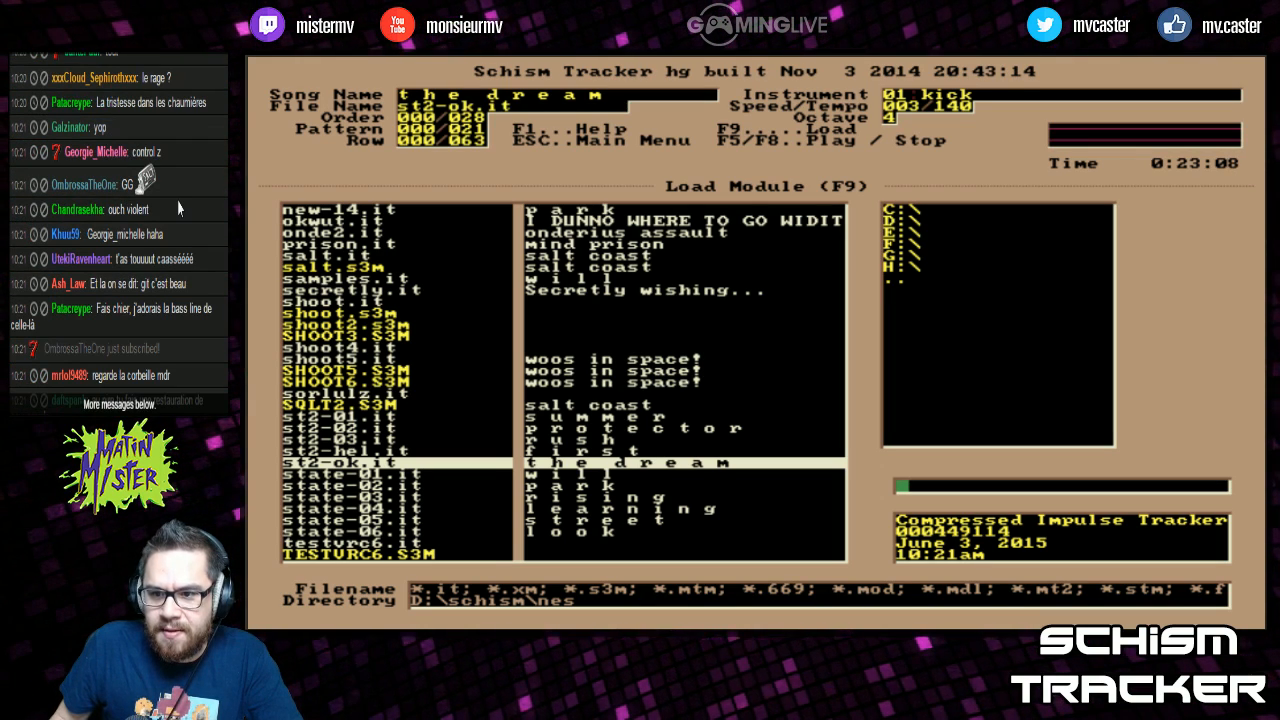
scroll(178, 208, "down", 5)
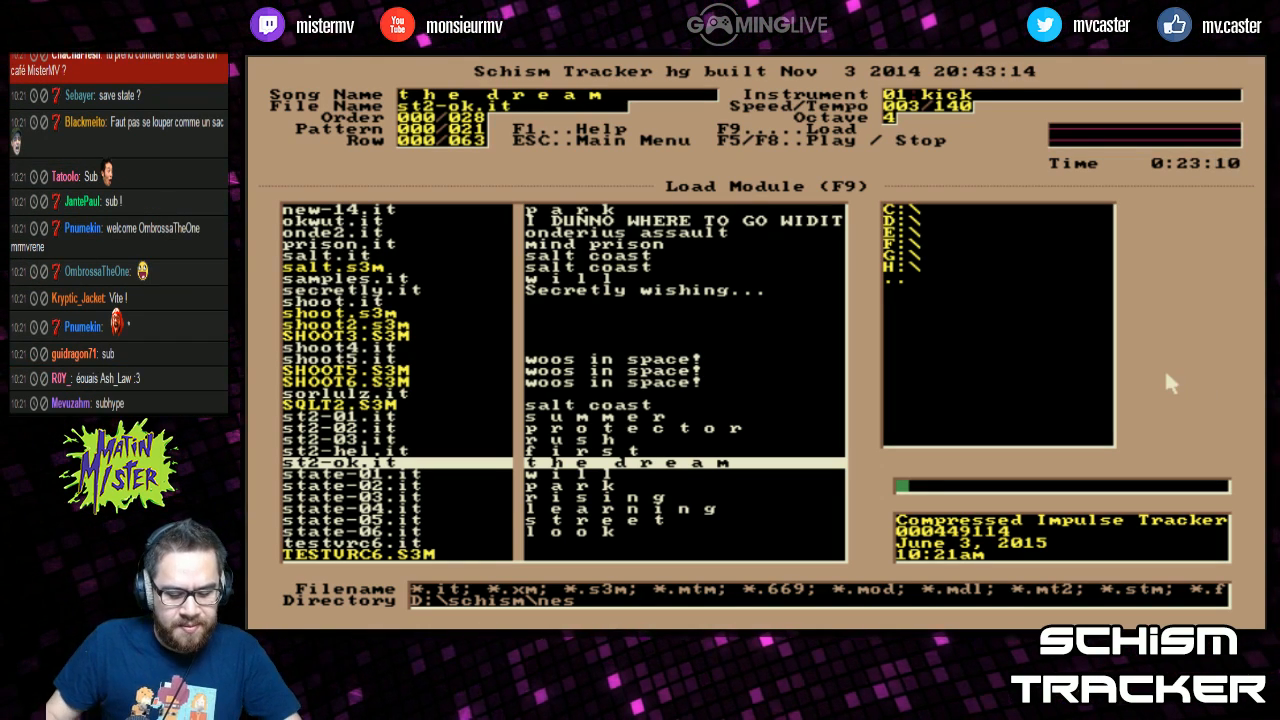
Step: Start a new song that keeps the existing samples, and check the instrument list and the sample list down to sample 49
key("ctrl+n")
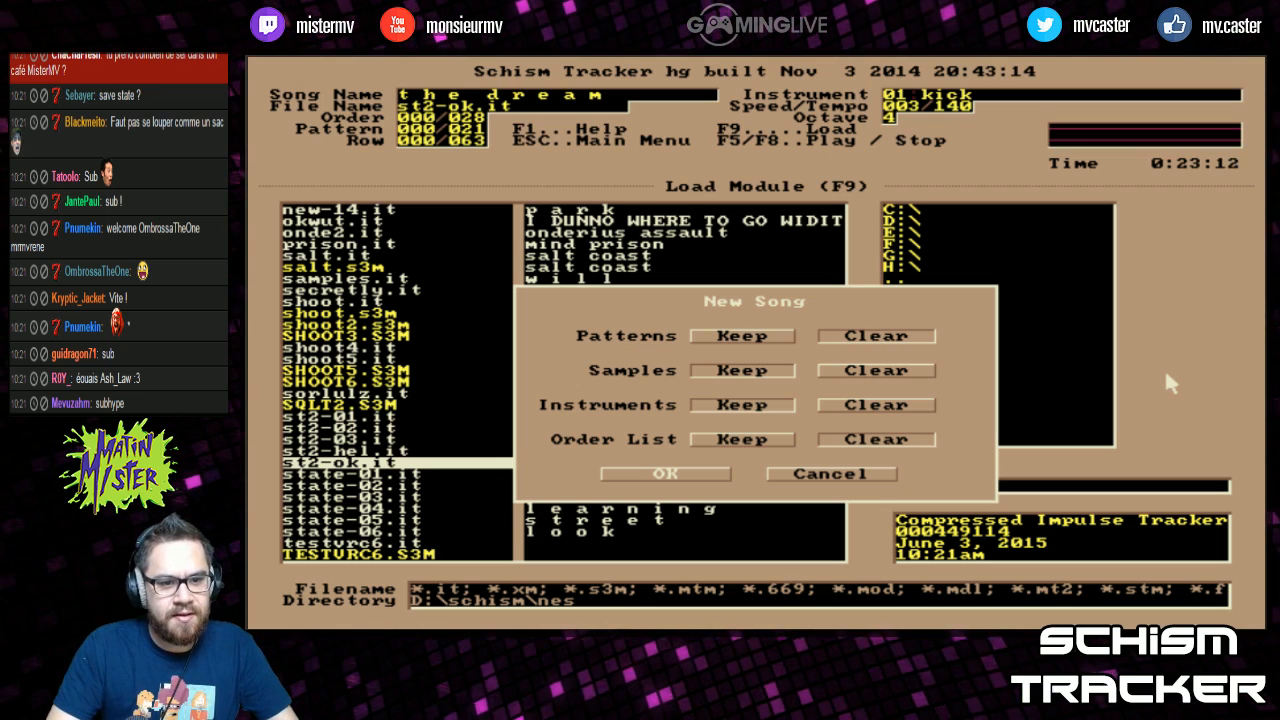
key("Return")
key("F3")
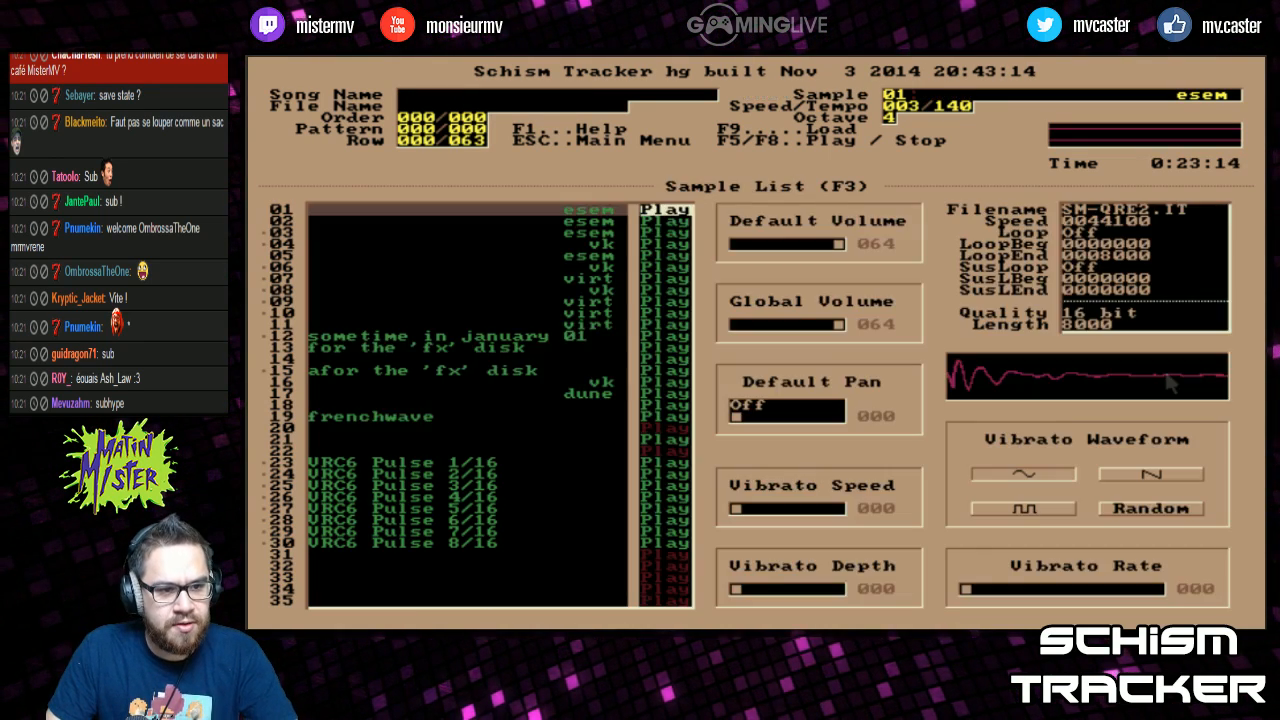
key("F4")
key("F3")
key("Page_Down")
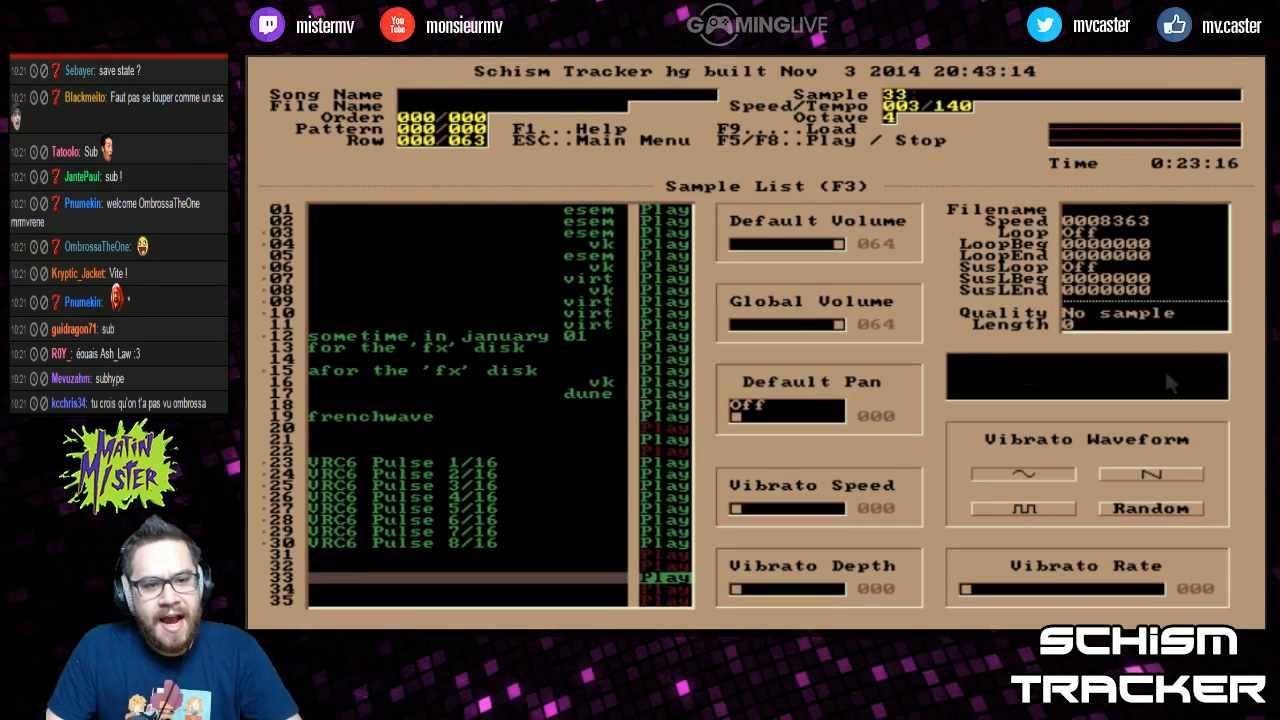
key("Page_Down")
key("Page_Down")
Step: Clear the block marking over channels 20 to 22 in the pattern editor and mark row 000 of channel 01
key("F2")
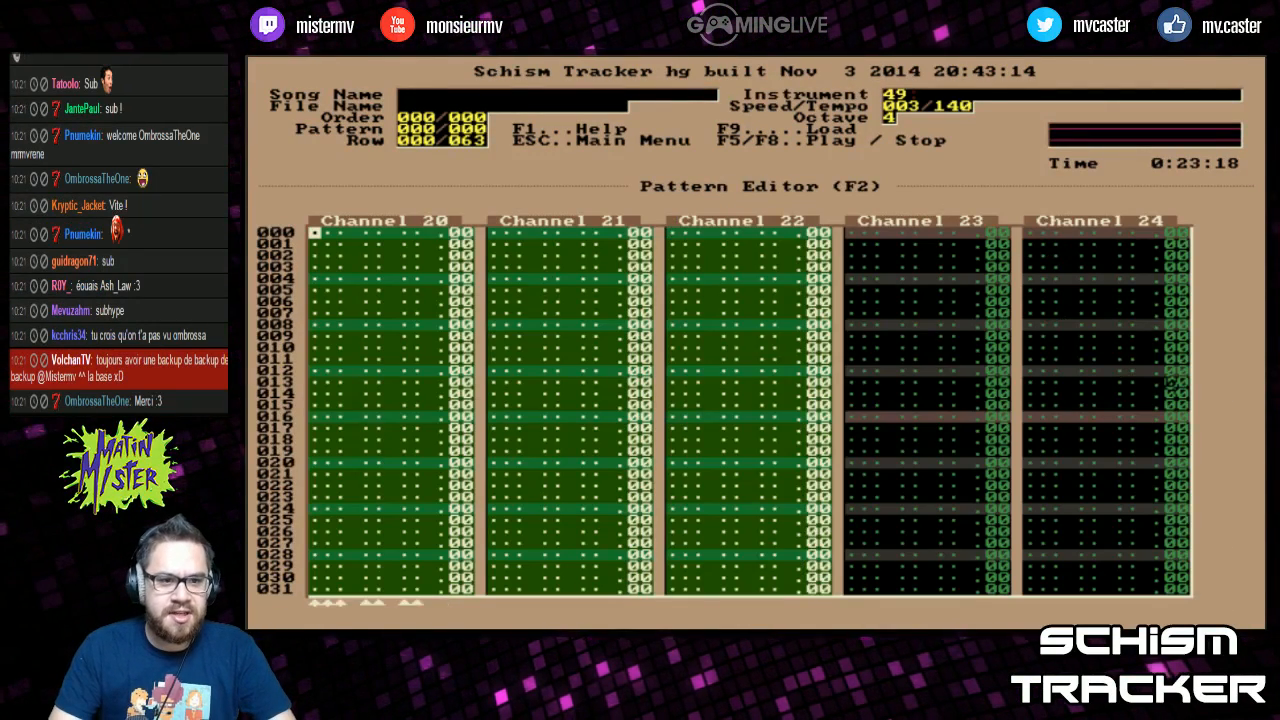
key("alt+u")
key("shift+Down")
key("shift+Up")
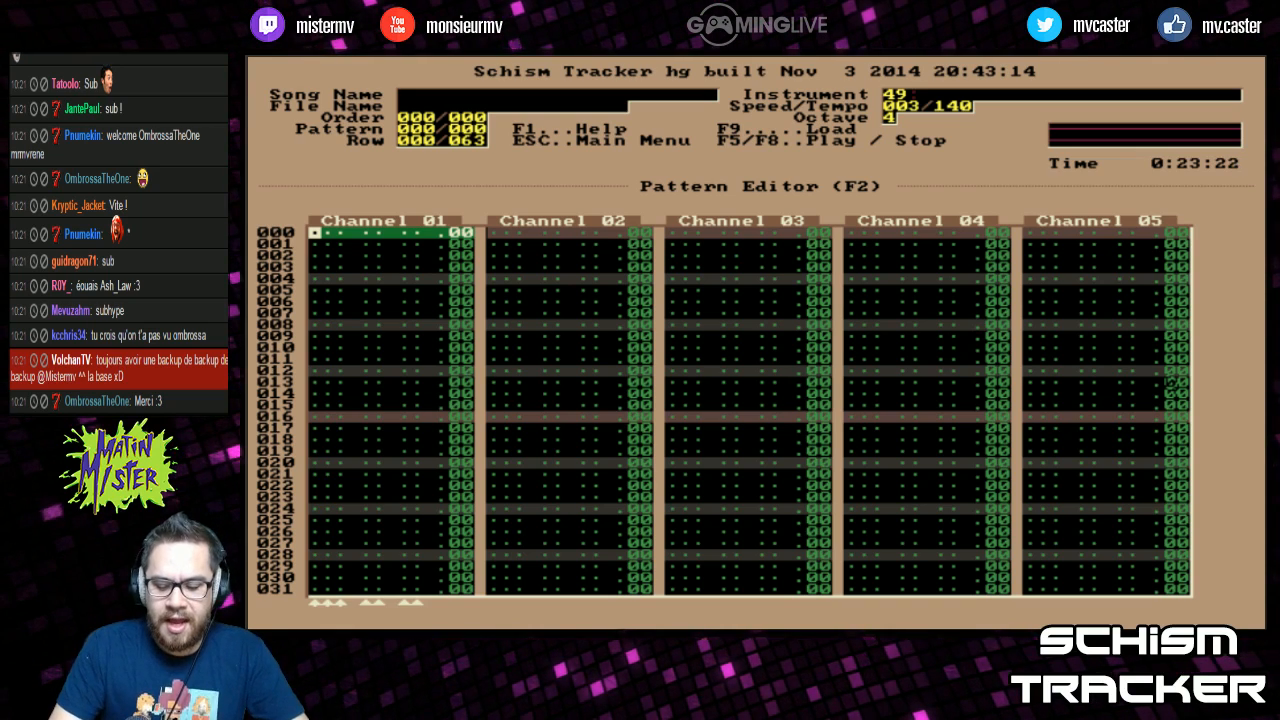
Step: Examine the length of pattern 000 by going from row 000 to row 063 and back several times
key("Page_Down")
key("Page_Down")
key("Page_Down")
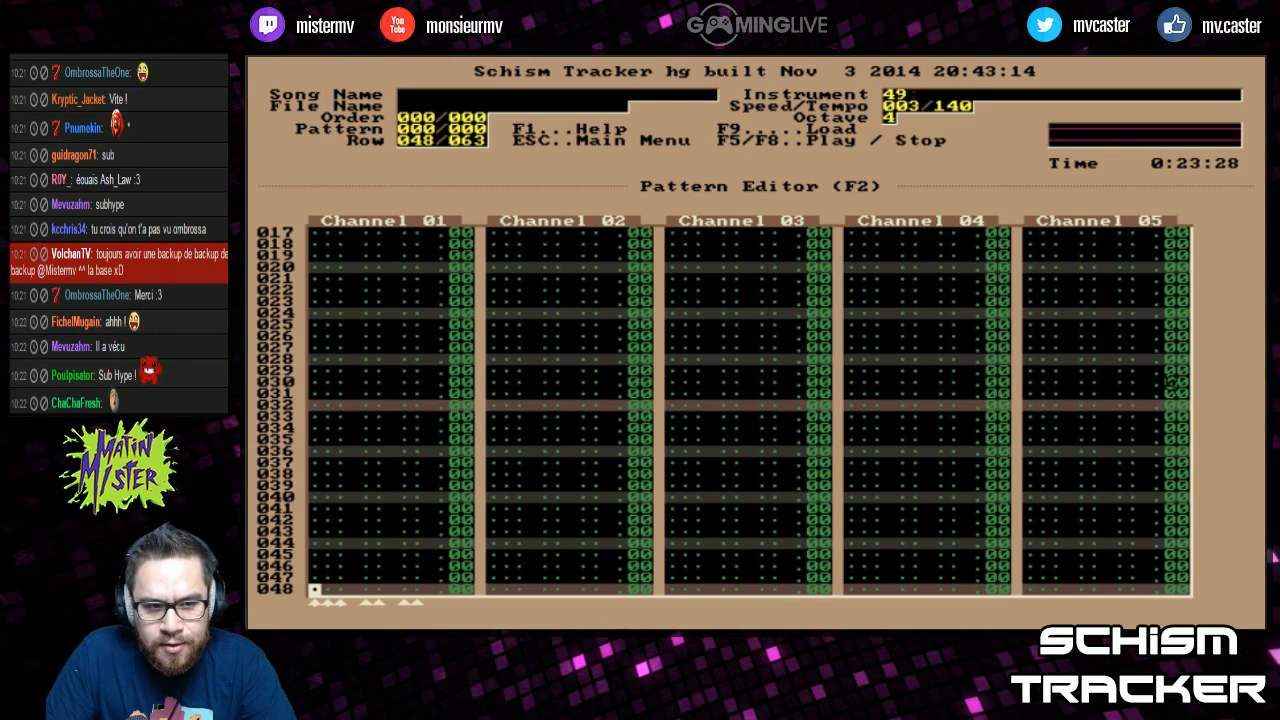
key("Page_Down")
key("Page_Up")
key("Page_Up")
key("Page_Up")
key("Page_Up")
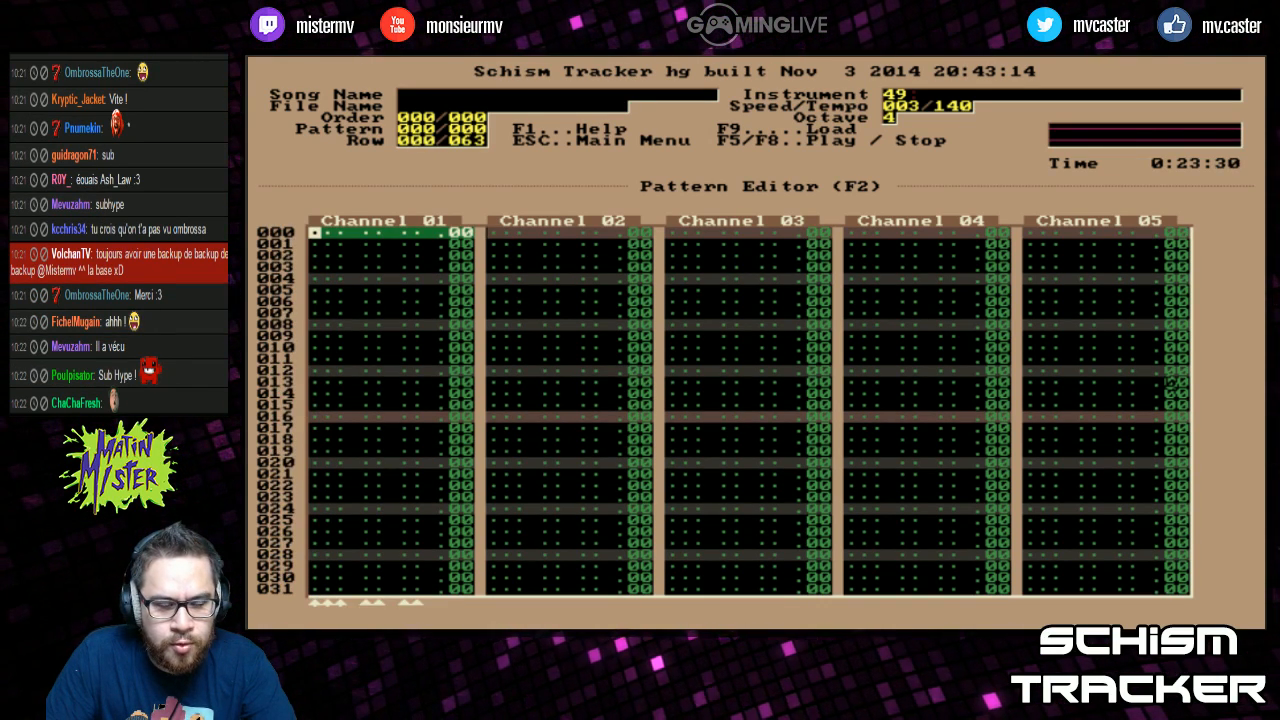
key("Page_Down")
key("Page_Down")
key("Page_Down")
key("Page_Down")
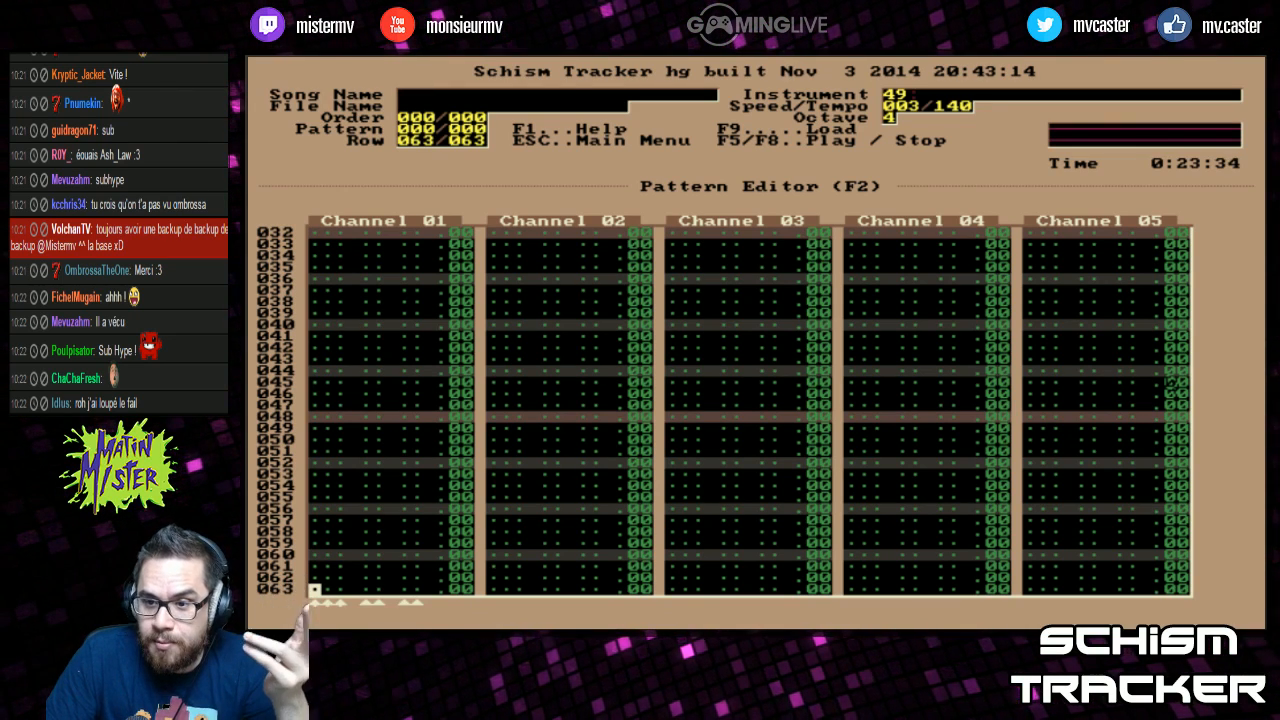
key("Page_Up")
key("Page_Up")
key("Page_Up")
key("Page_Up")
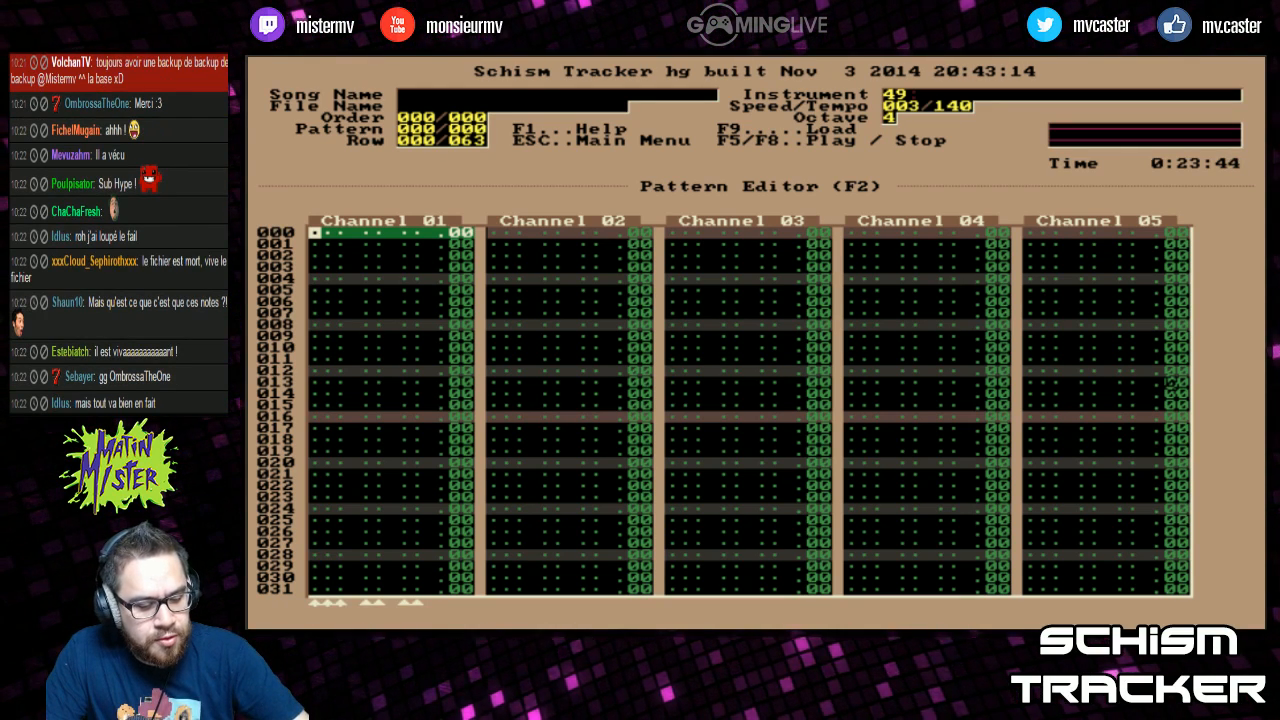
key("Page_Down")
key("Page_Down")
key("Page_Down")
key("Page_Down")
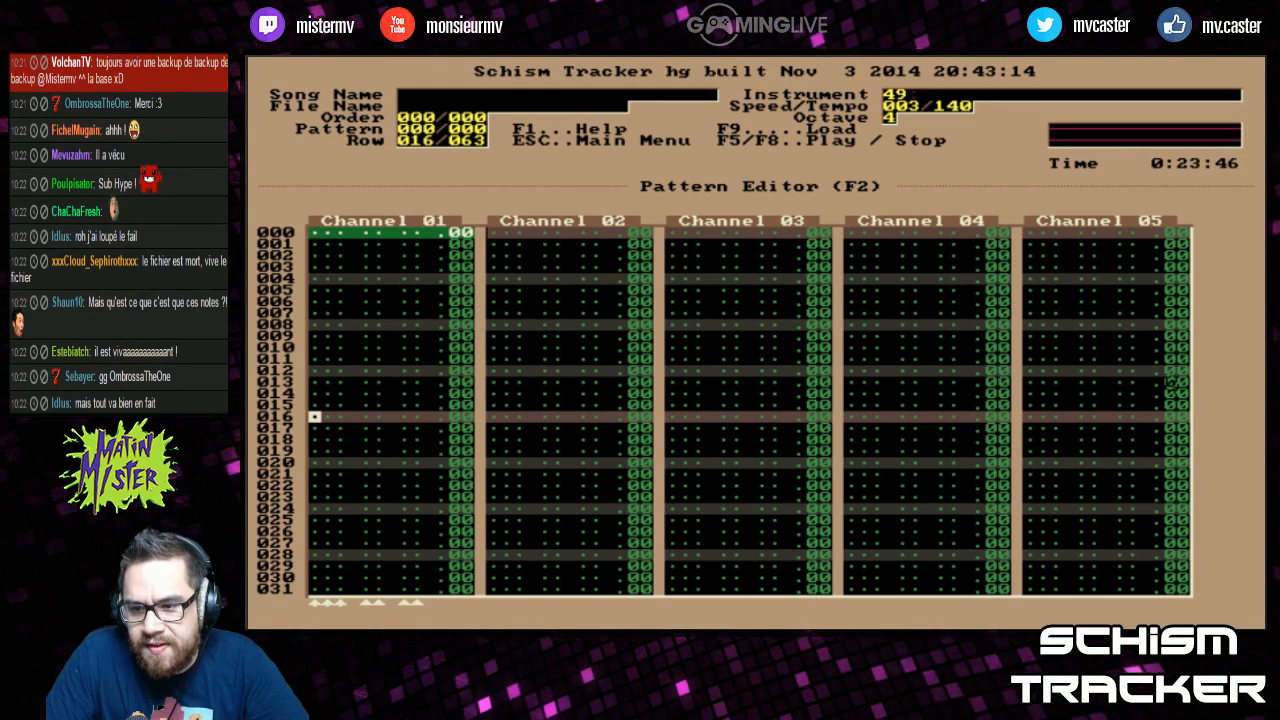
key("Page_Up")
key("Page_Up")
key("Page_Up")
key("Page_Up")
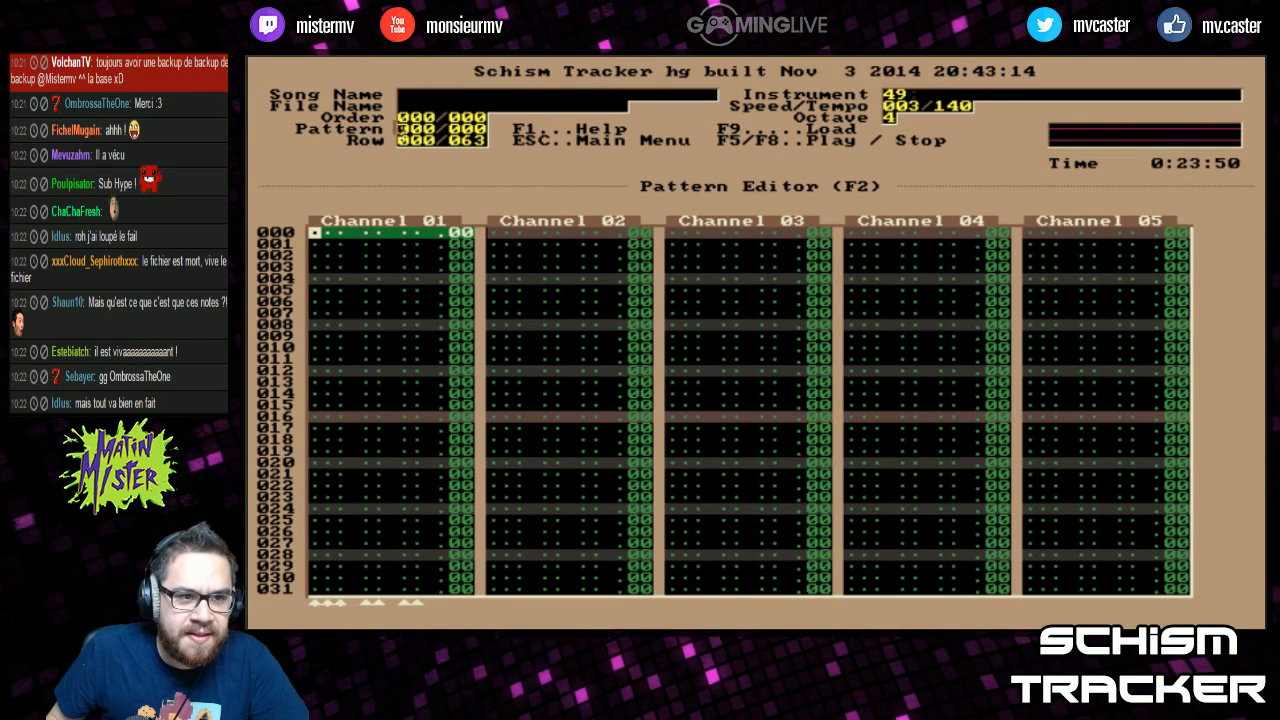
Step: Go forward through the patterns to pattern 004 and return to pattern 000
key("KP_Add")
key("KP_Add")
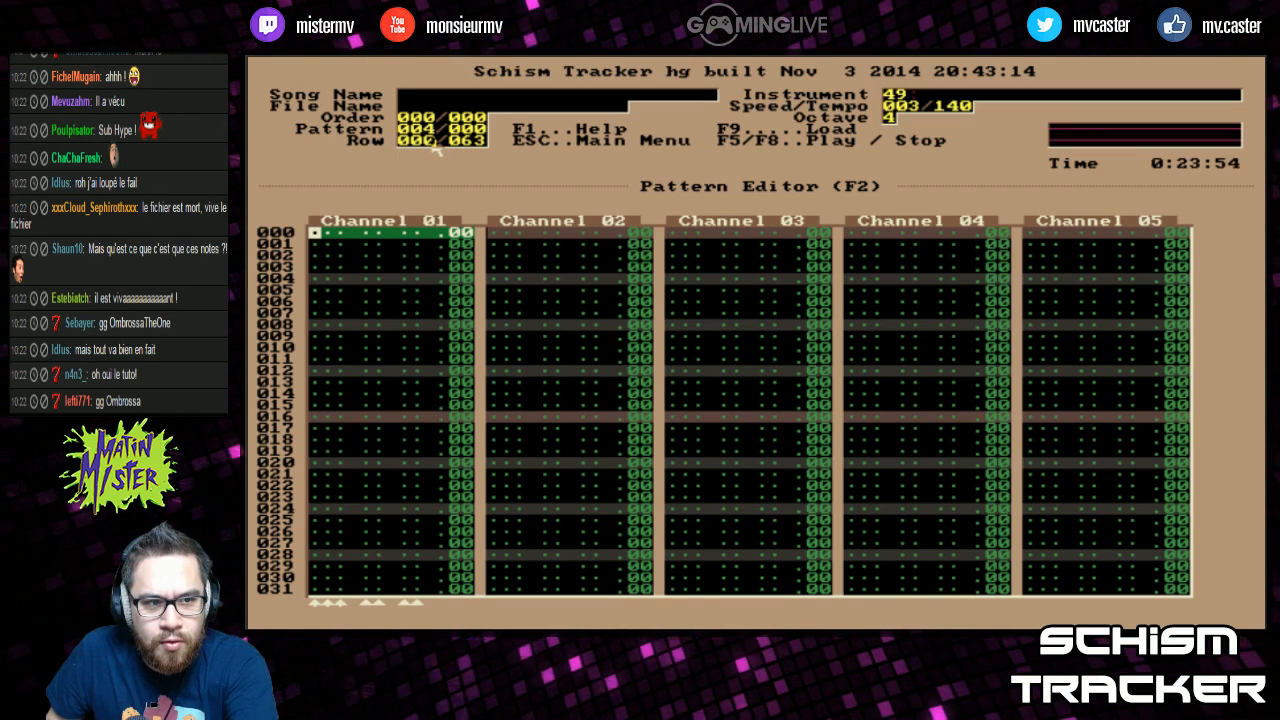
key("KP_Subtract")
key("KP_Subtract")
key("KP_Subtract")
key("KP_Subtract")
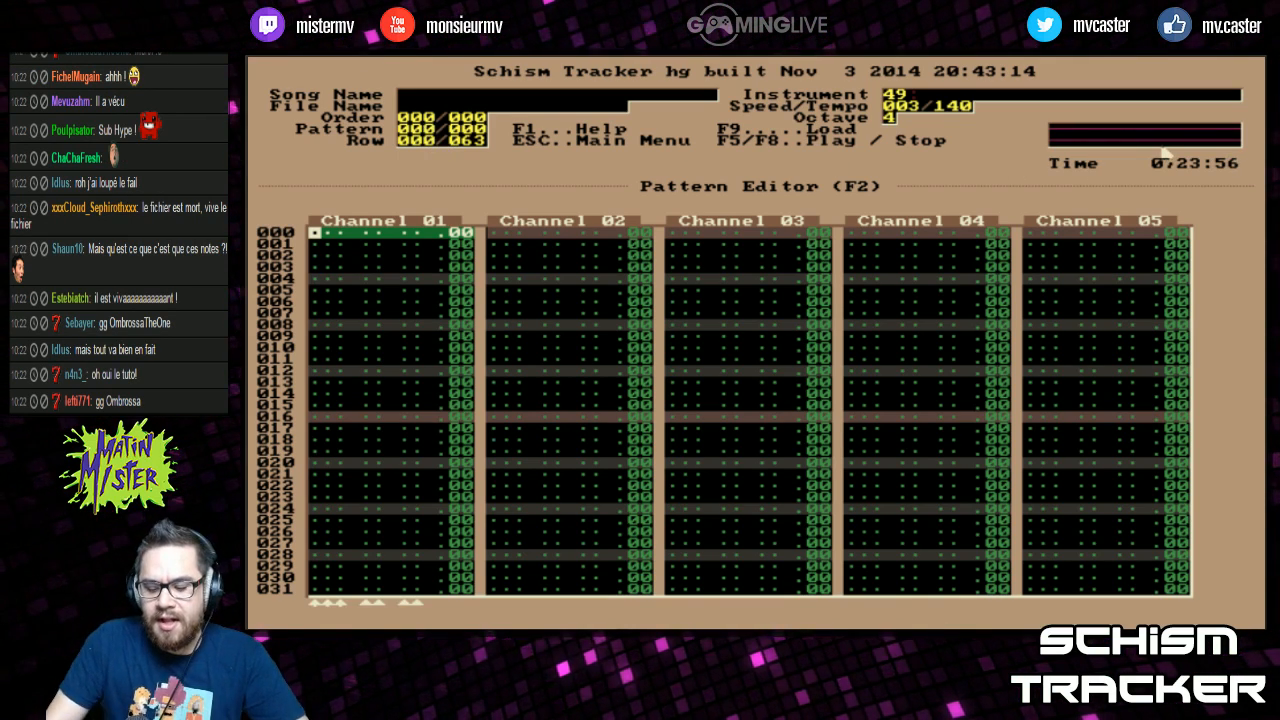
Step: Open the order list and go through its first positions, ending on position 000
key("F11")
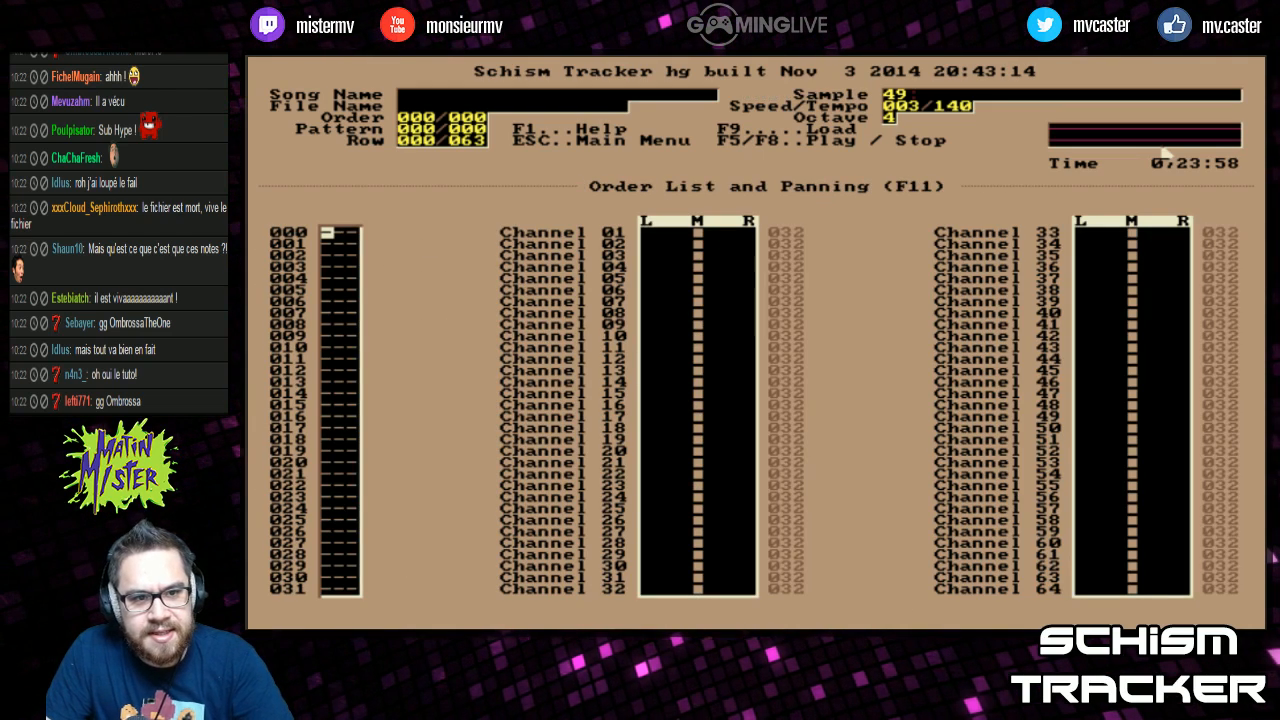
key("Down")
key("Down")
key("Down")
key("Down")
key("Up")
key("Up")
key("Up")
key("Up")
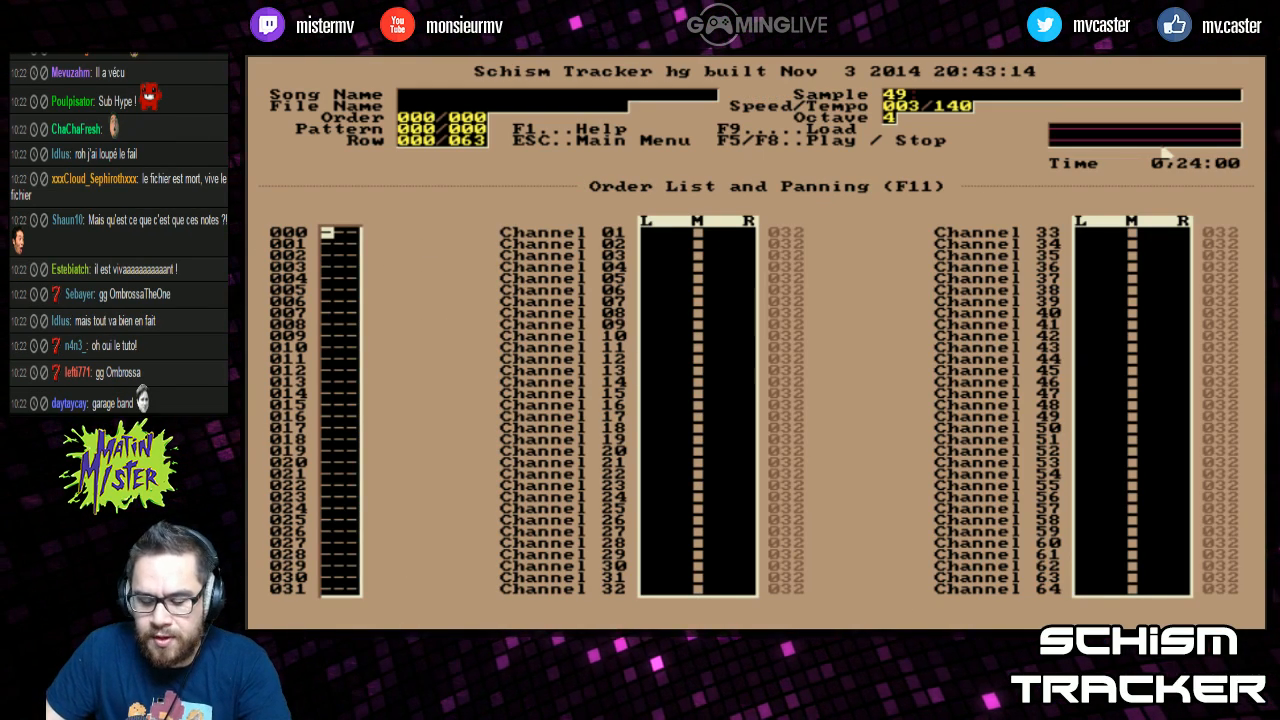
Step: Fill order positions 000 to 005 with patterns 000, 001, 000, 001, 002 and 003
type("000 ")
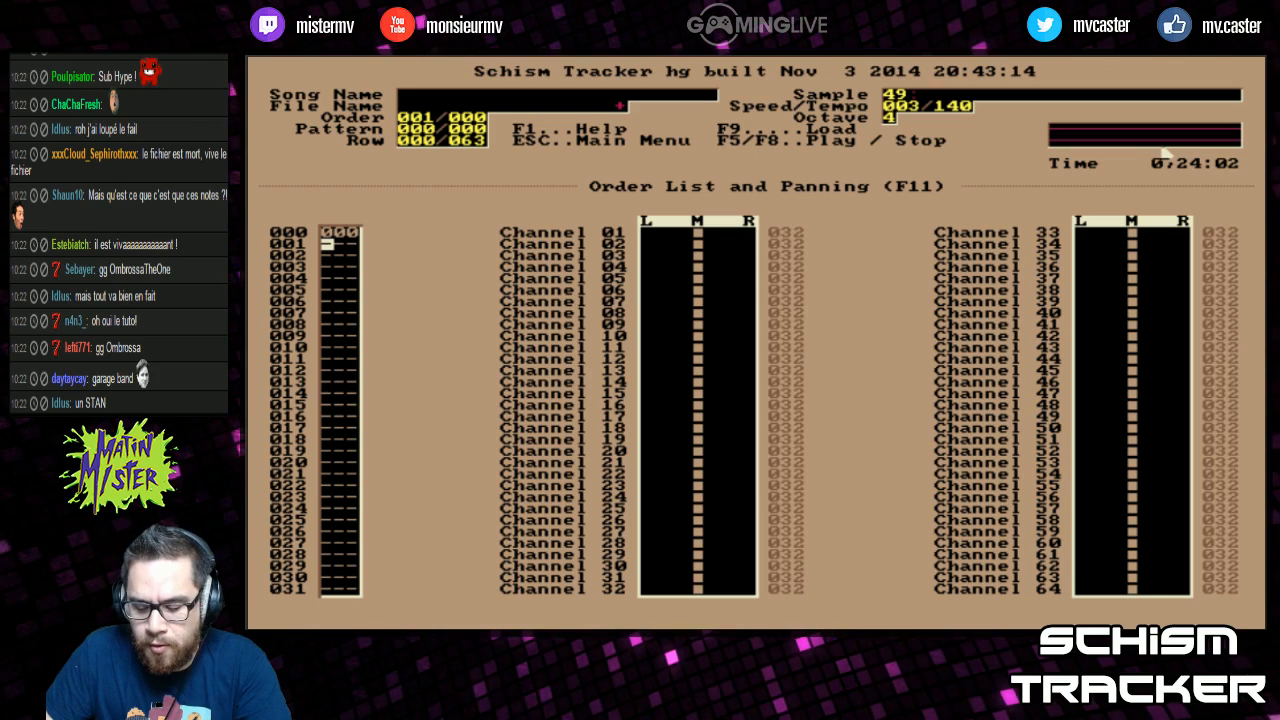
type("001 ")
type("000")
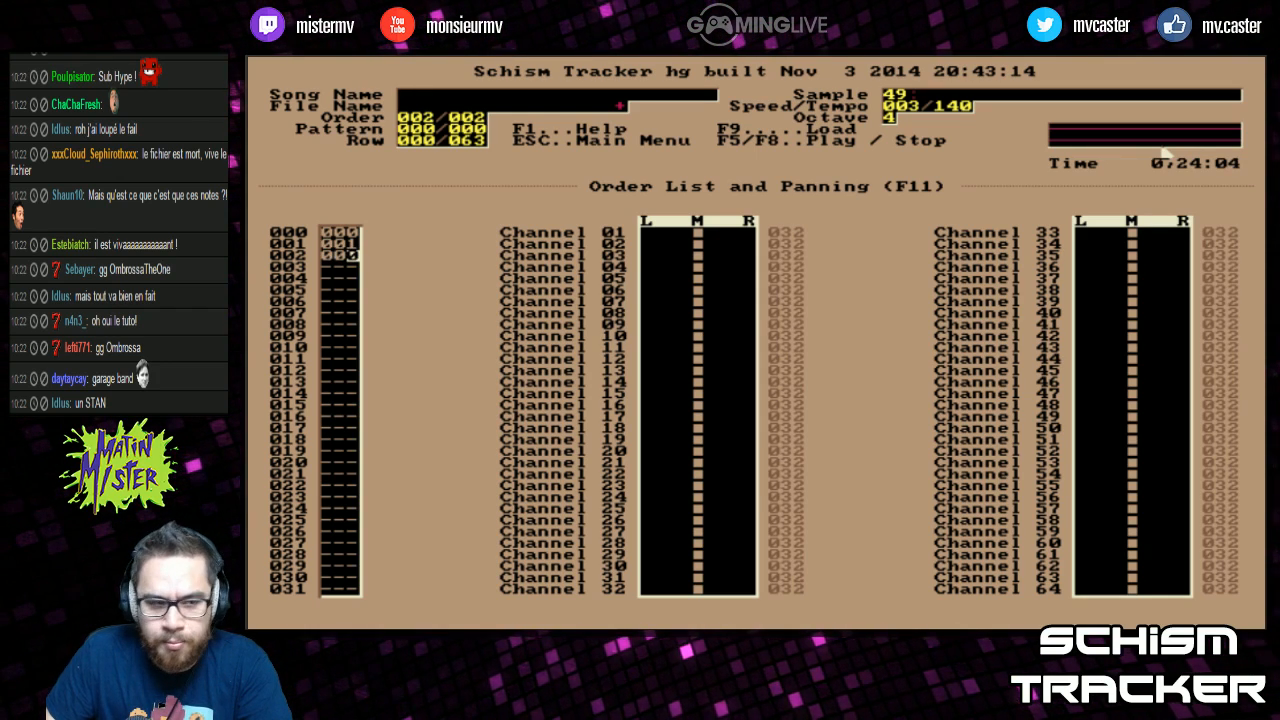
type(" 001 002 ")
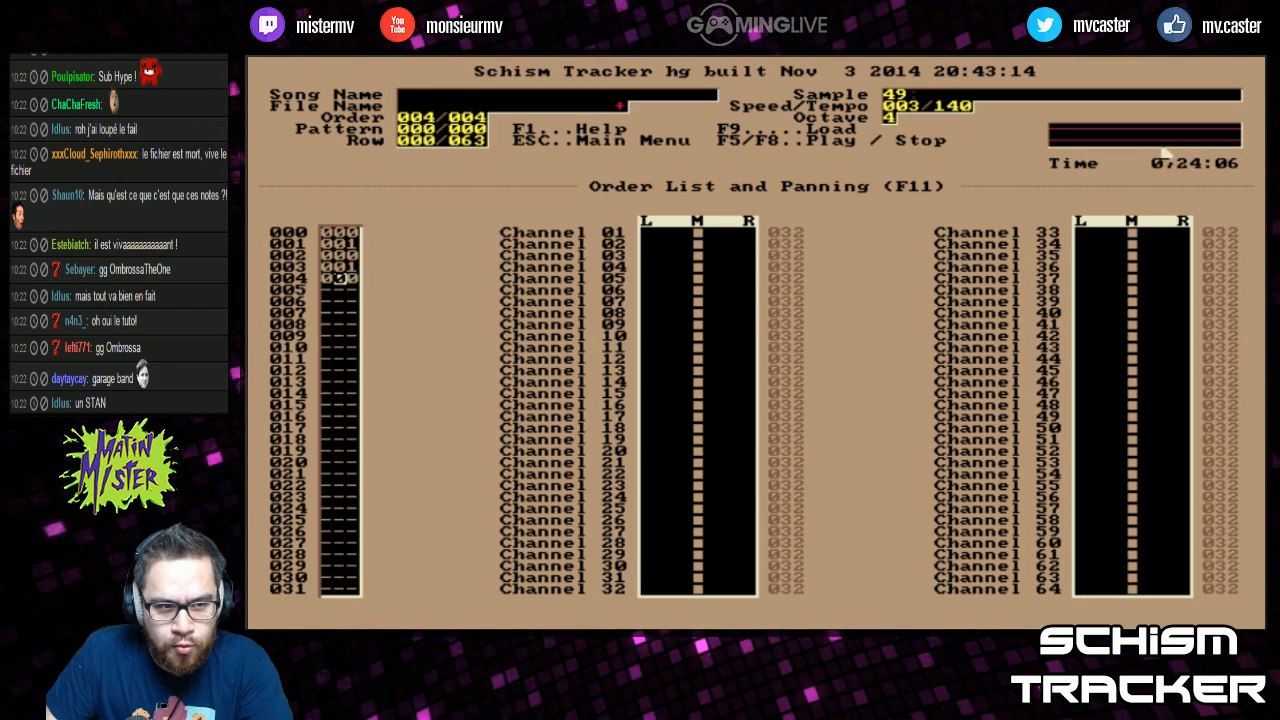
type("003")
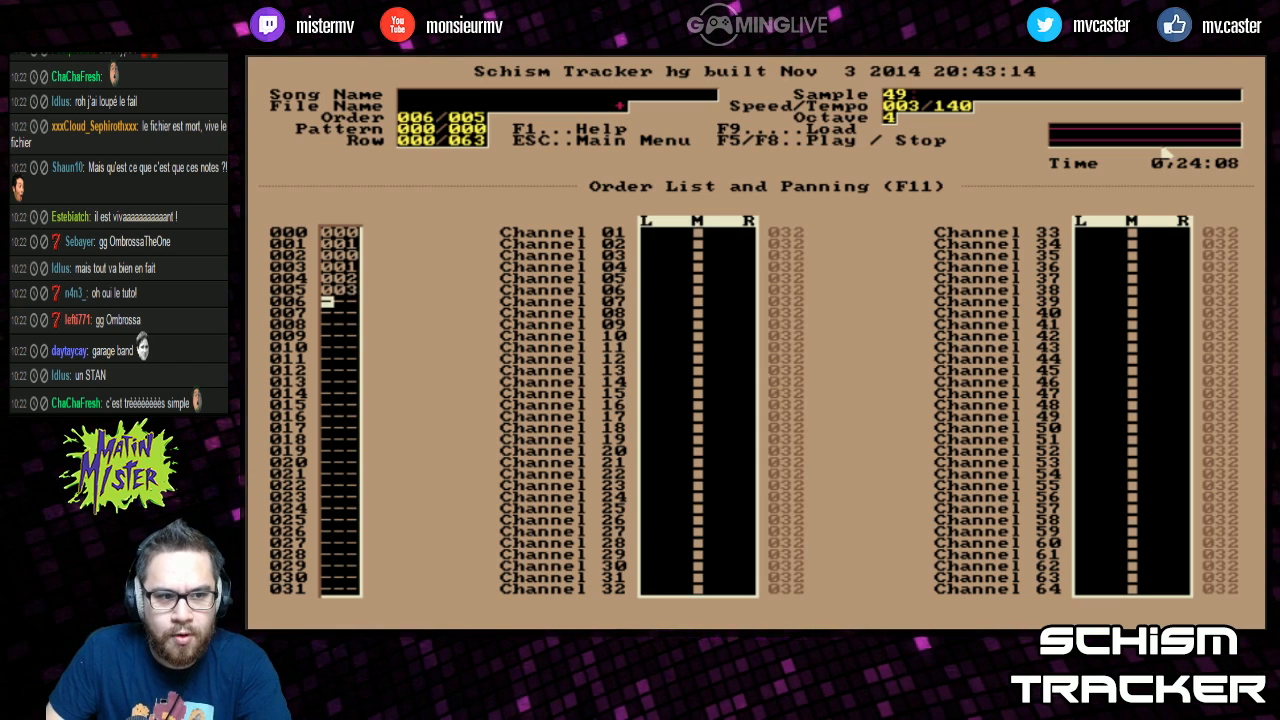
Step: Review the entered pattern order by going up to position 000 and back down to position 003
key("Up")
key("Up")
key("Up")
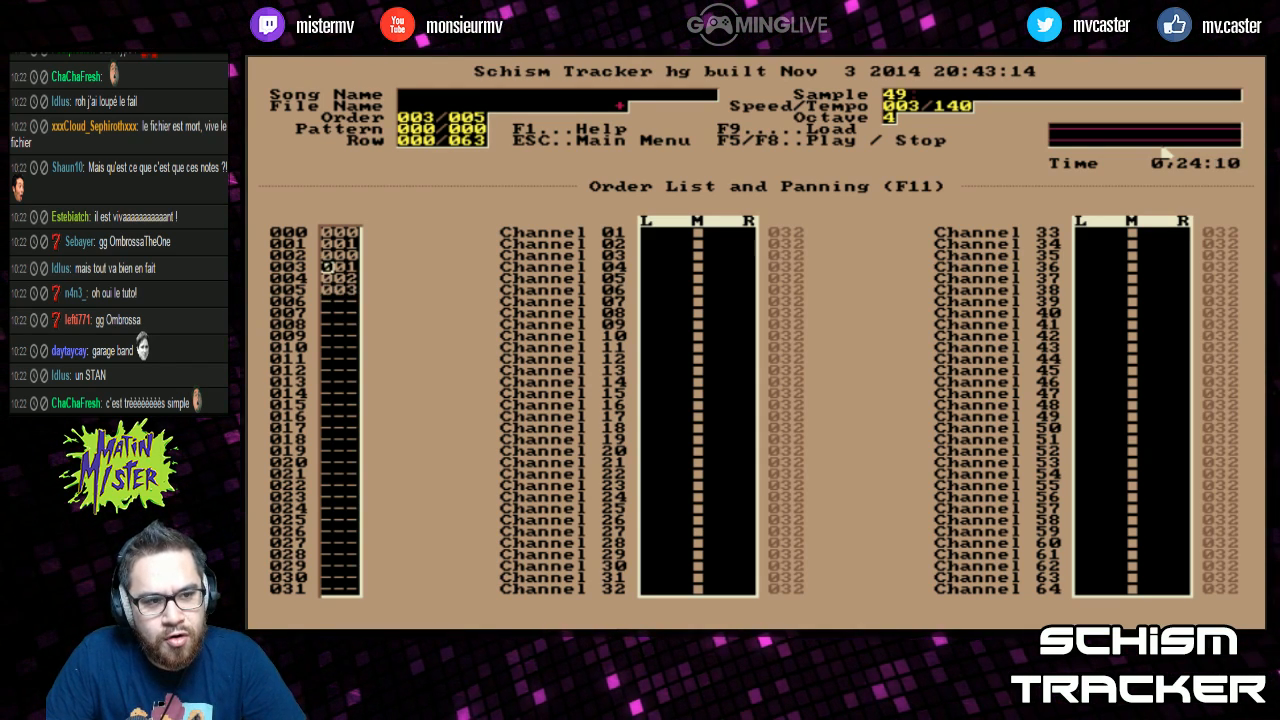
key("Up")
key("Up")
key("Up")
key("Down")
key("Down")
key("Down")
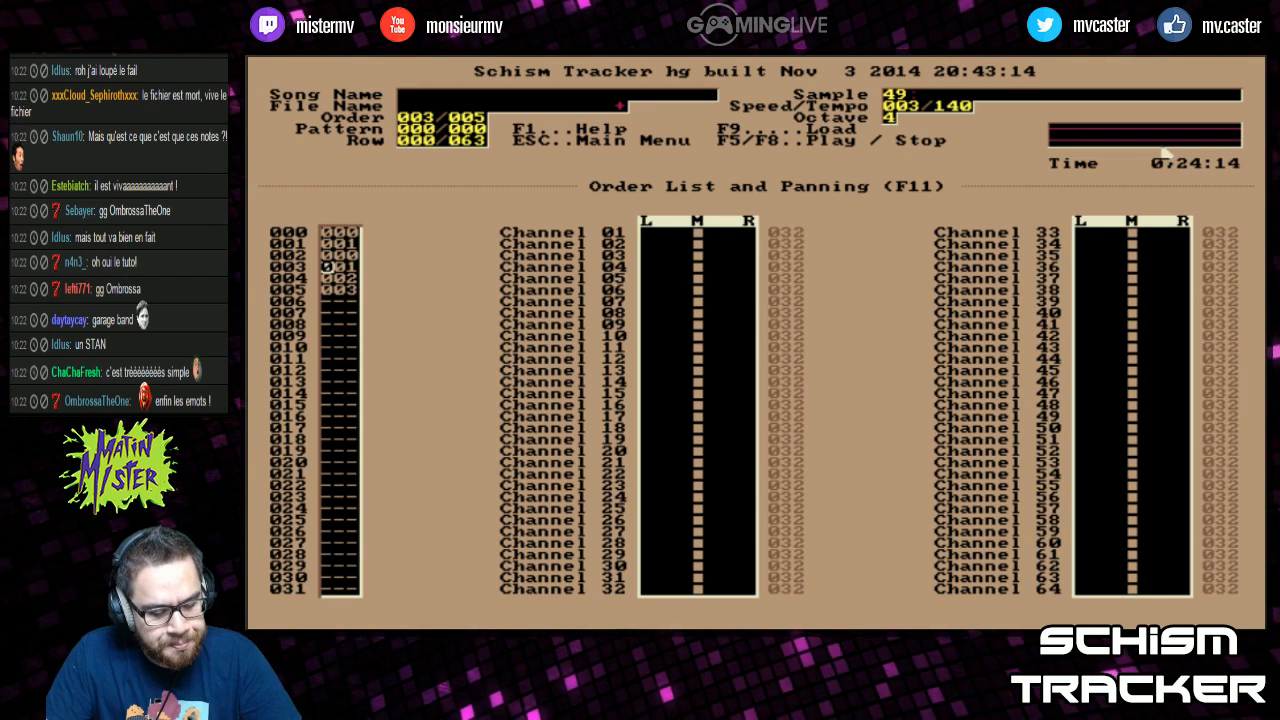
Step: Show the pattern editor briefly, and return to sample 01 in the sample list
key("F2")
key("F3")
key("Page_Up")
key("Page_Up")
key("Page_Up")
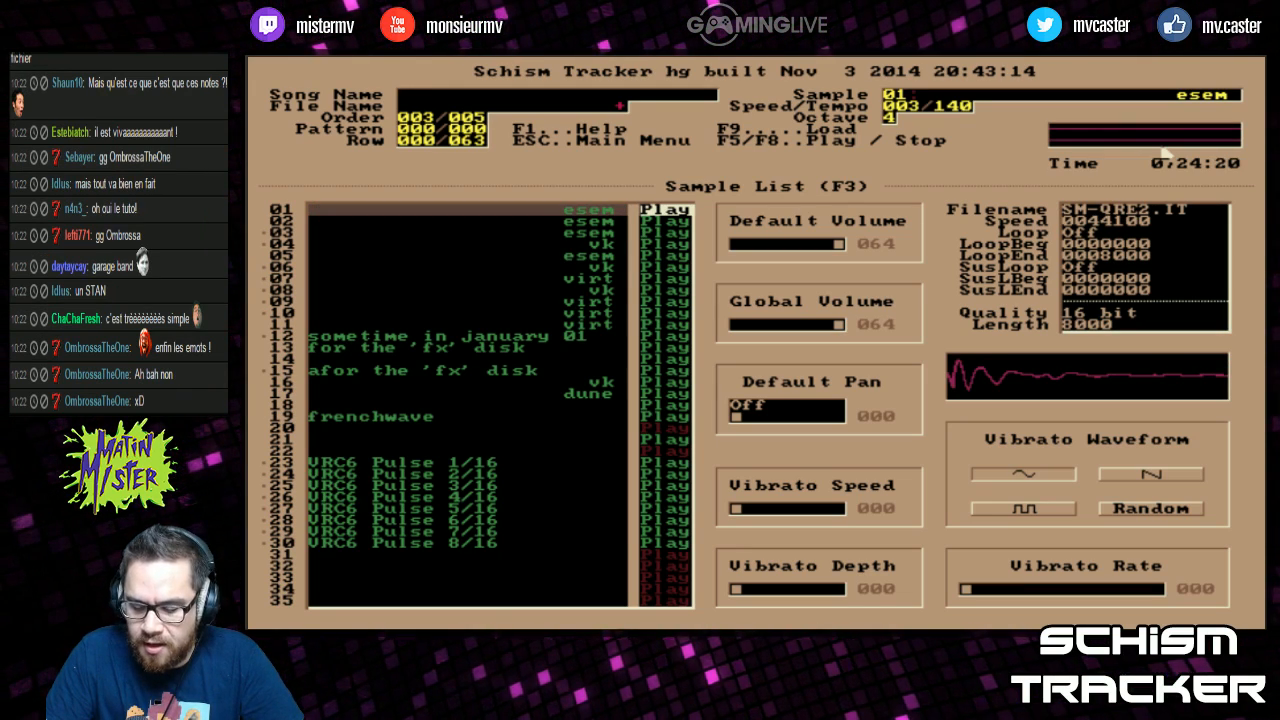
Step: Audition the samples from sample 01 to sample 05 one after another
key("KP_Multiply")
key("Down")
key("Down")
key("Up")
key("Up")
key("q")
key("q")
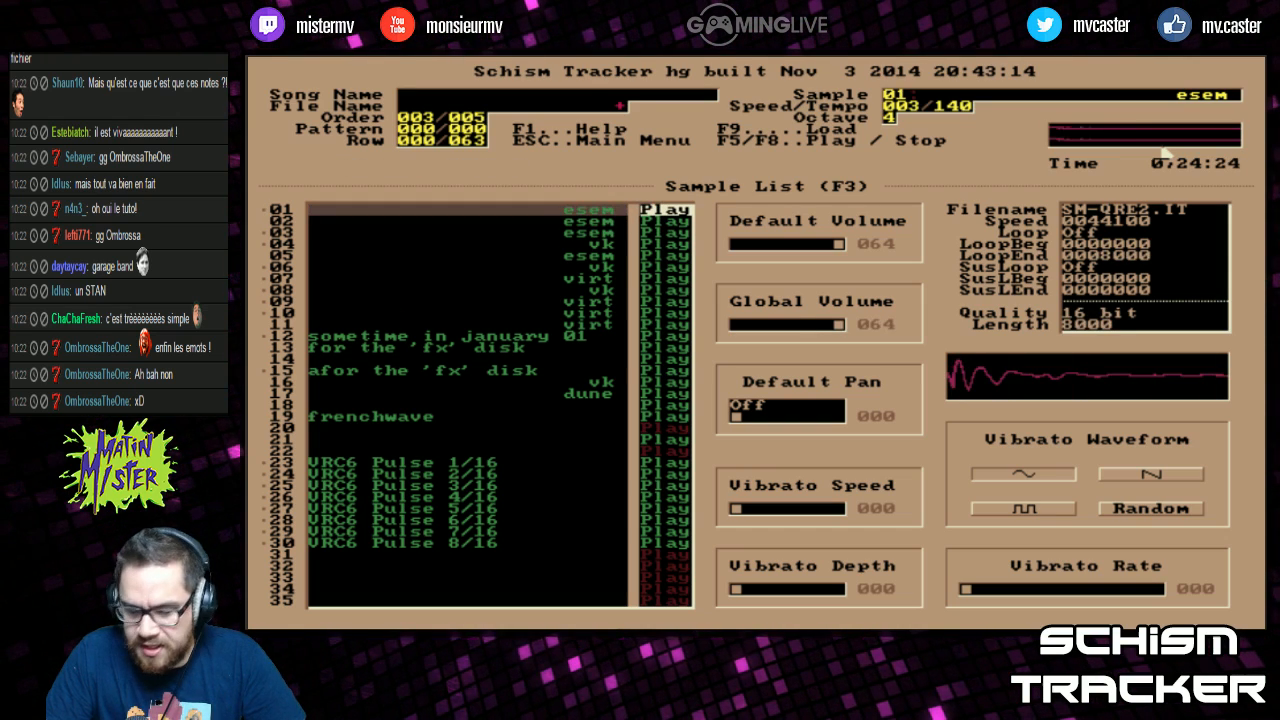
key("Down")
key("q")
key("Down")
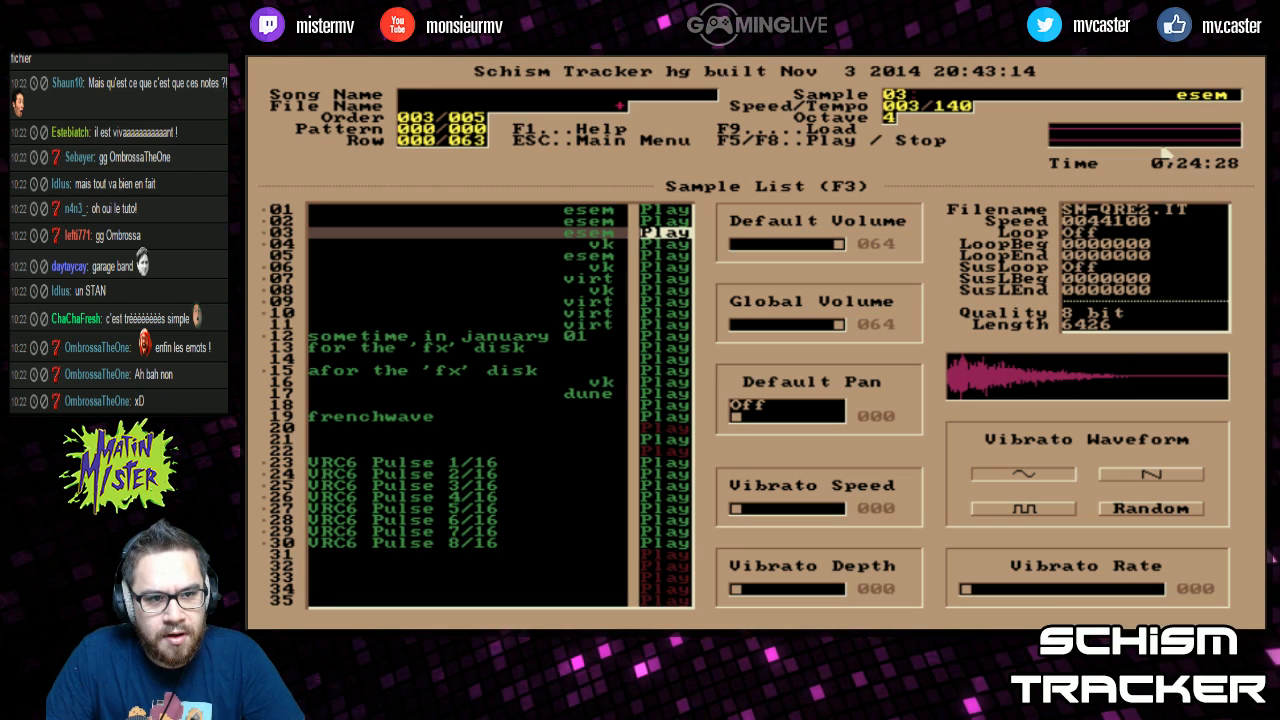
key("Down")
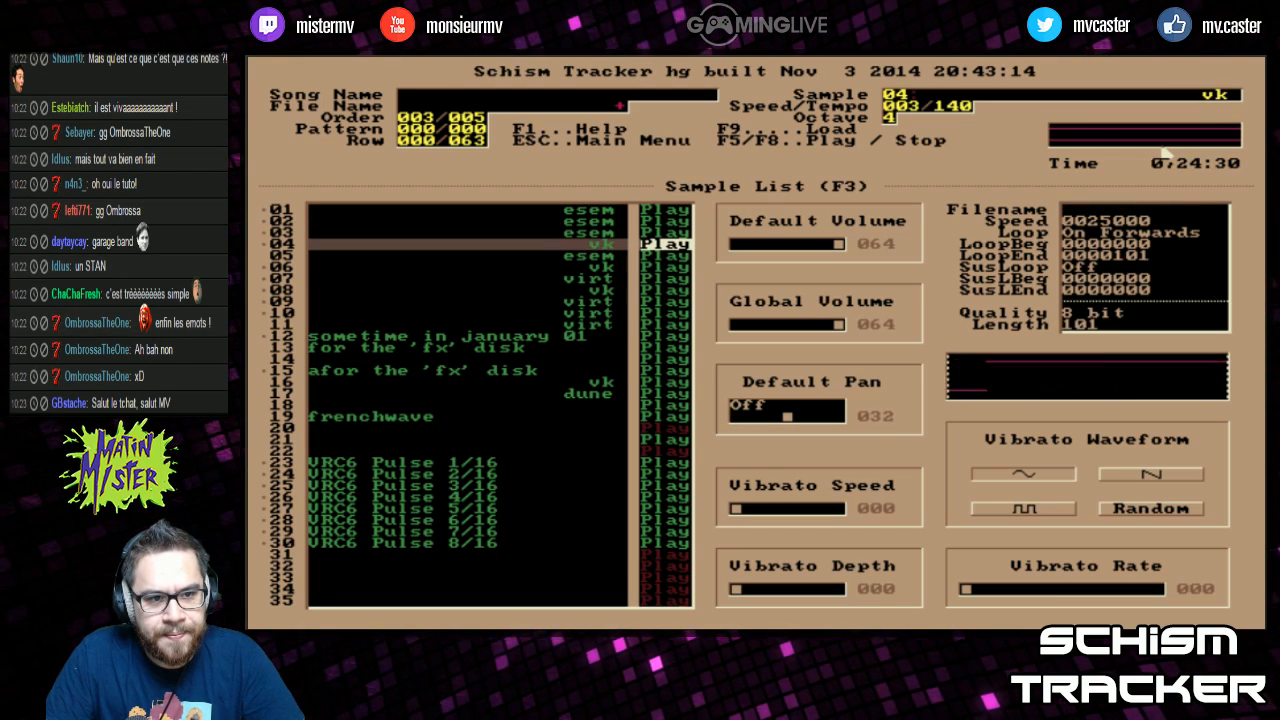
key("Down")
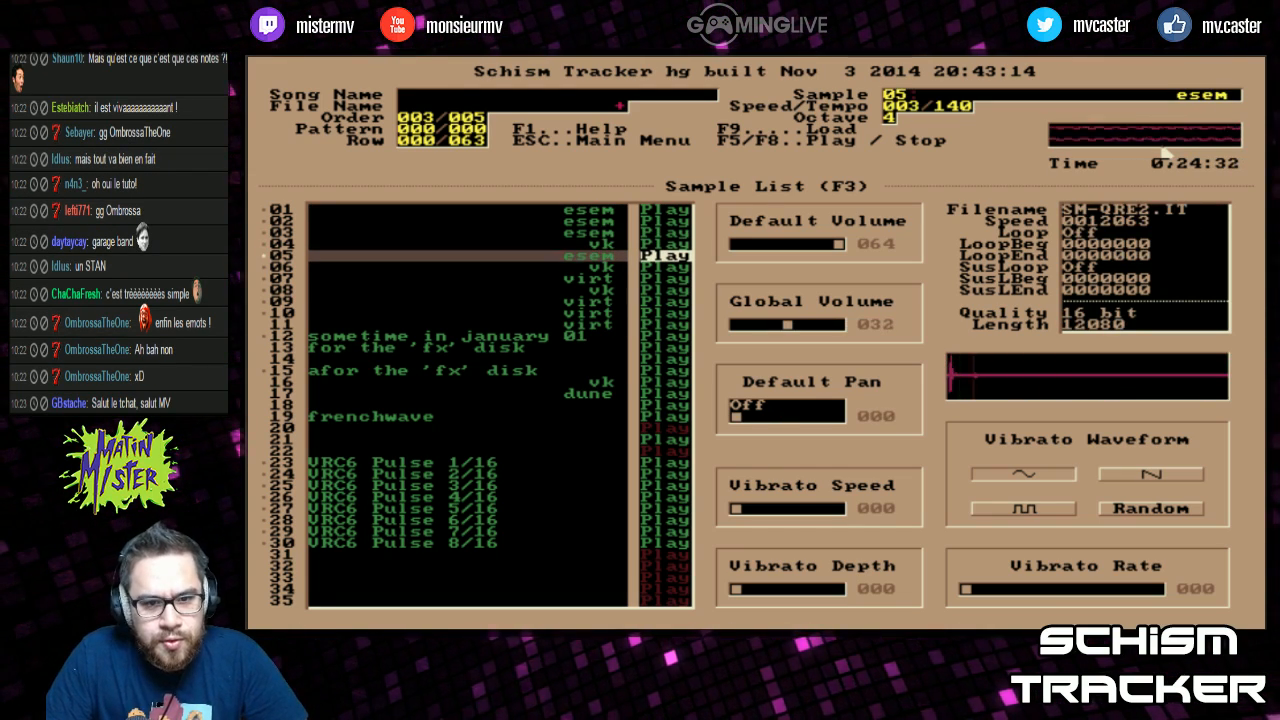
Step: Audition the samples around sample 07 in the sample list, returning to sample 07
key("Down")
key("Down")
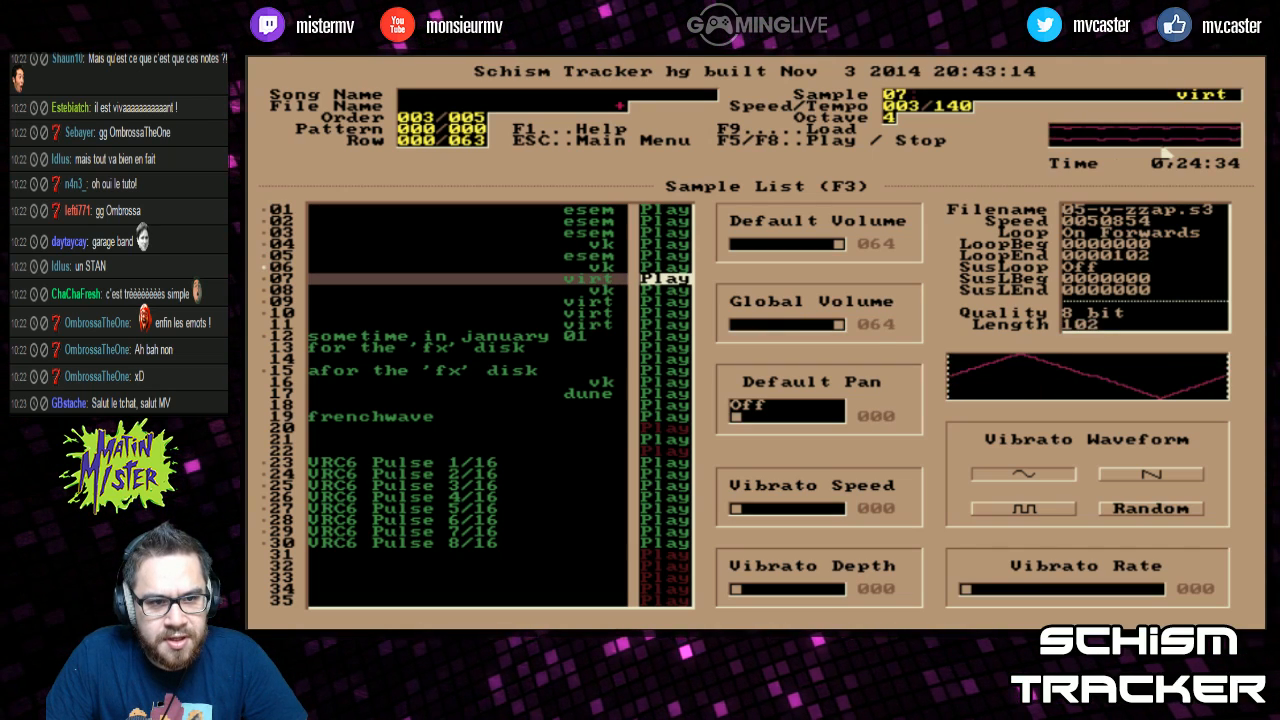
key("Down")
key("Down")
key("Up")
key("Up")
key("Down")
key("Down")
key("Down")
key("Up")
key("Up")
key("Up")
Step: Lower the octave to 2 for auditioning sample 07, and restore it to 4
key("KP_Divide")
key("KP_Divide")
key("KP_Divide")
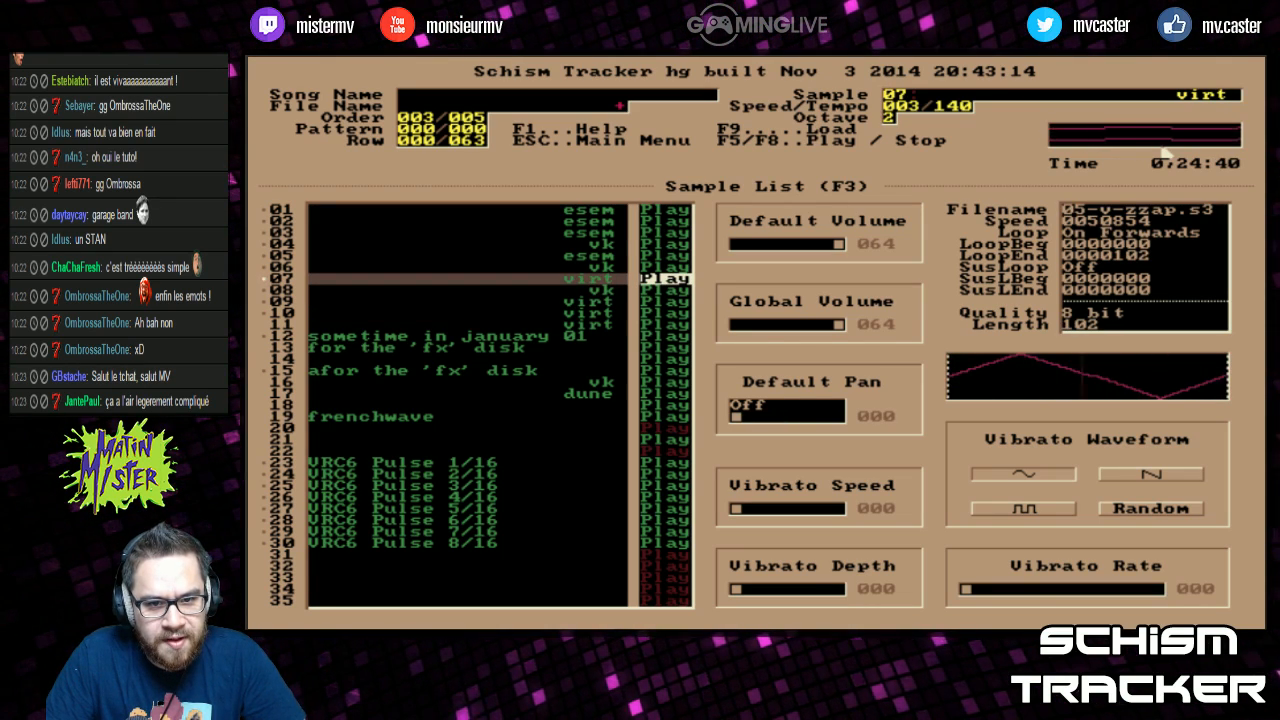
key("KP_Multiply")
key("KP_Multiply")
Step: Audition samples 08 to 11 one after another
key("Down")
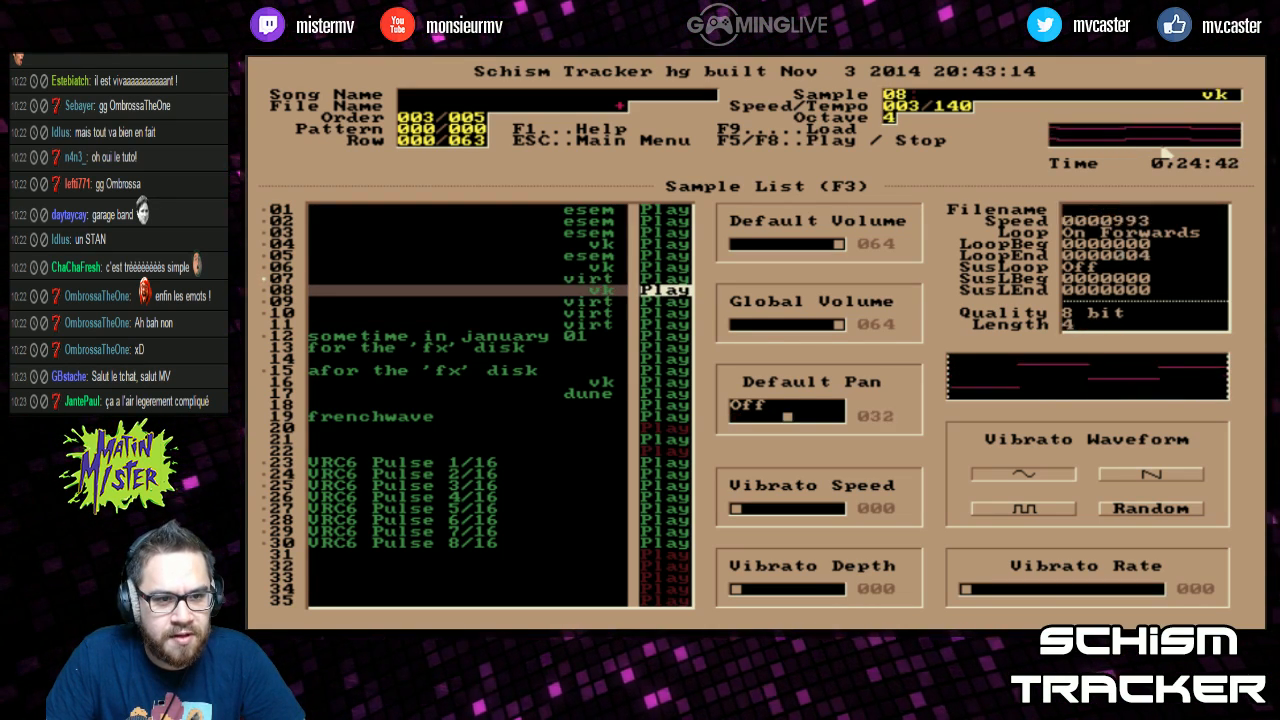
key("Down")
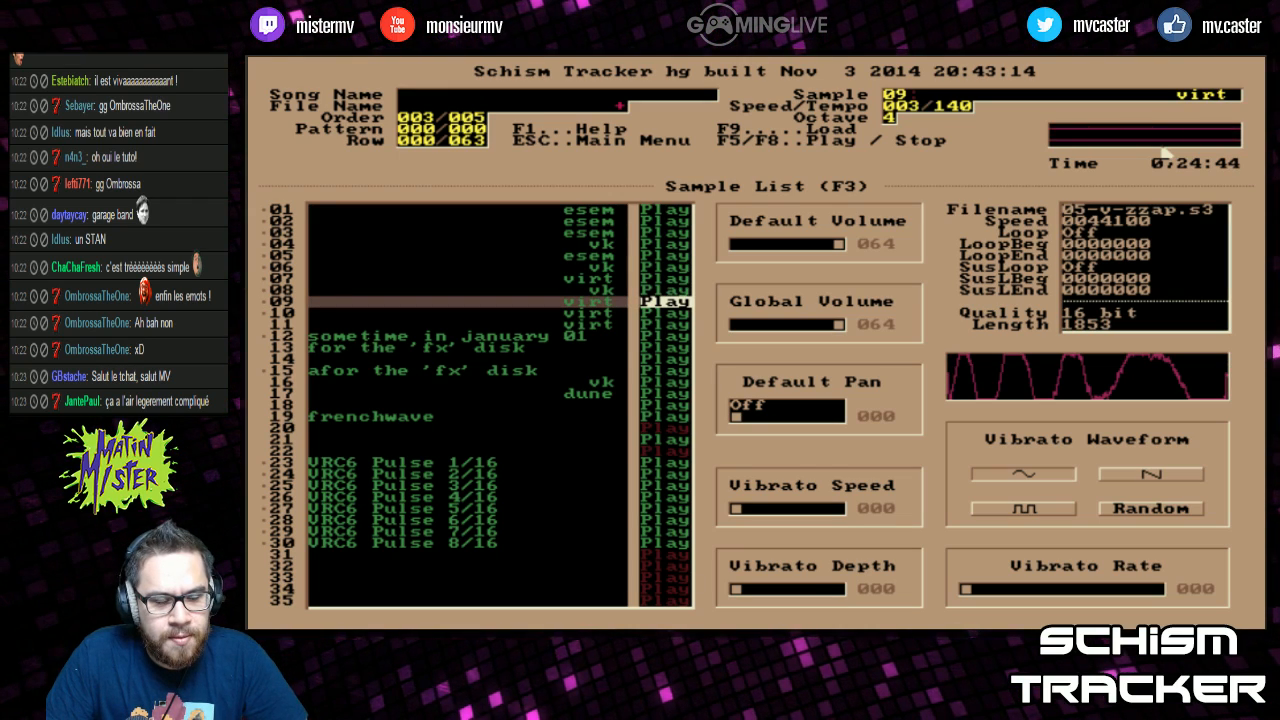
key("Down")
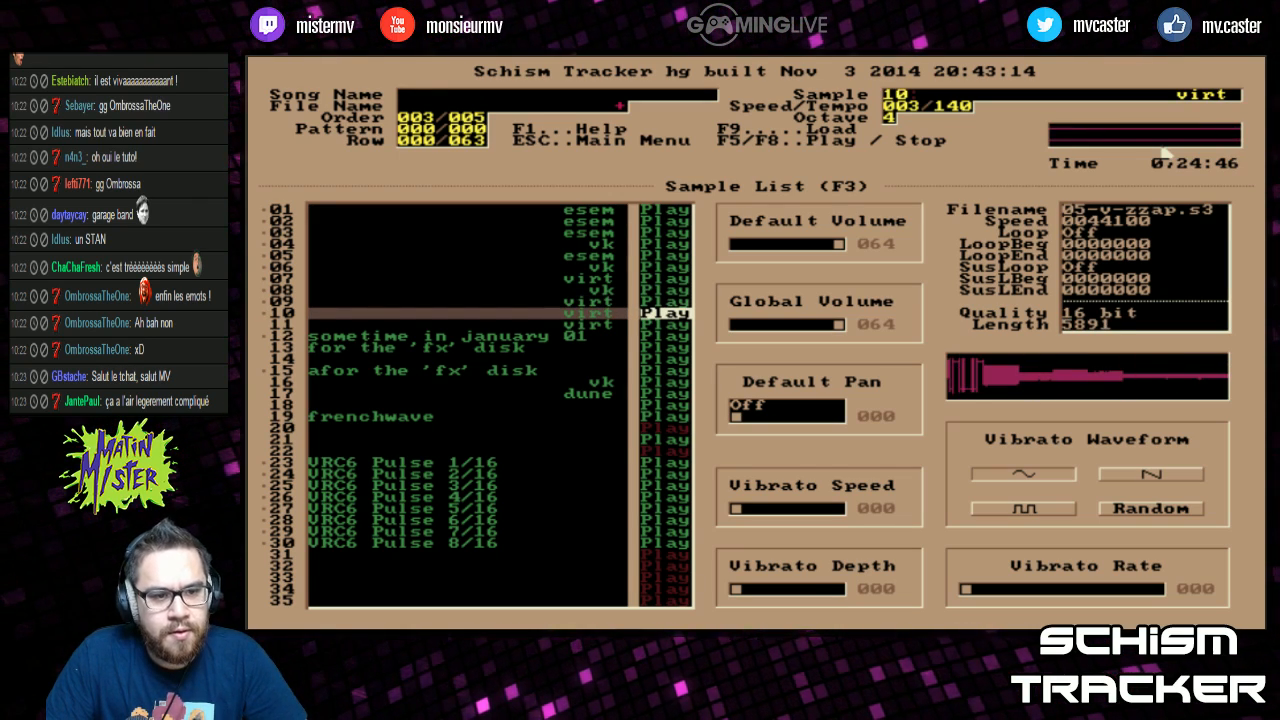
key("Down")
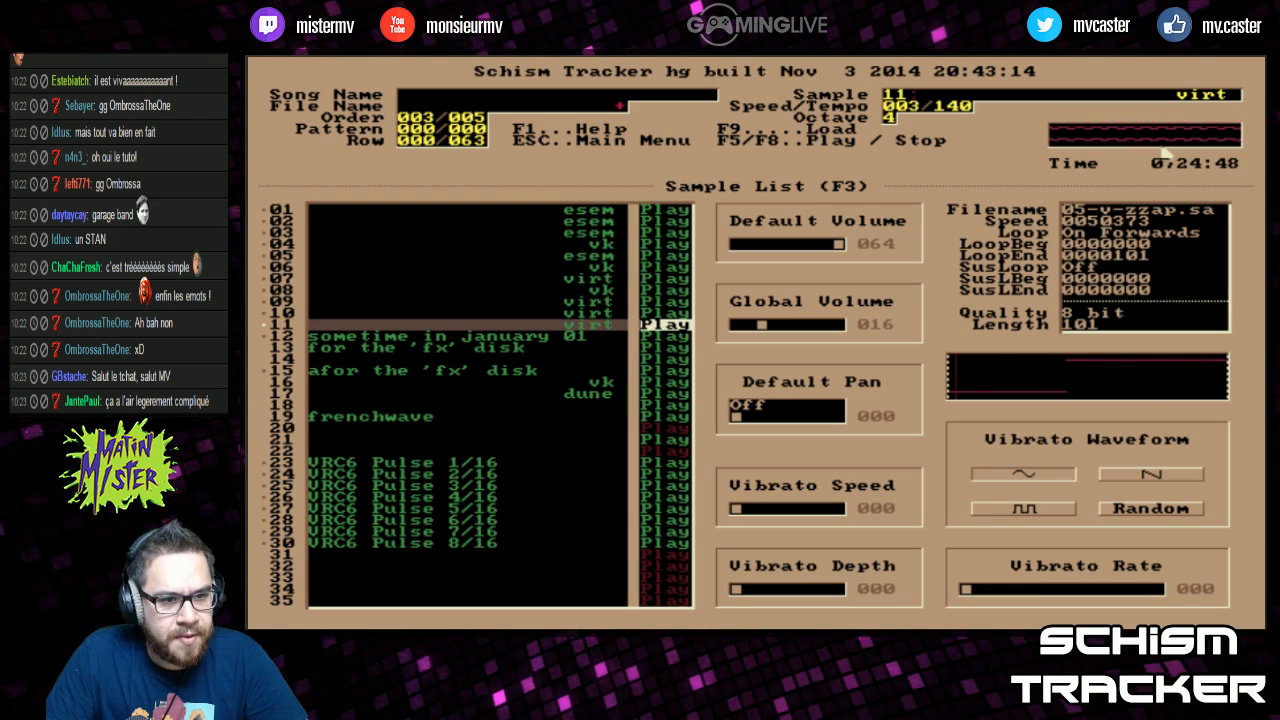
Step: Browse down the sample list past the frenchwave sample, and return to sample 01
key("Down")
key("Down")
key("Down")
key("Down")
key("Down")
key("Down")
key("Down")
key("Down")
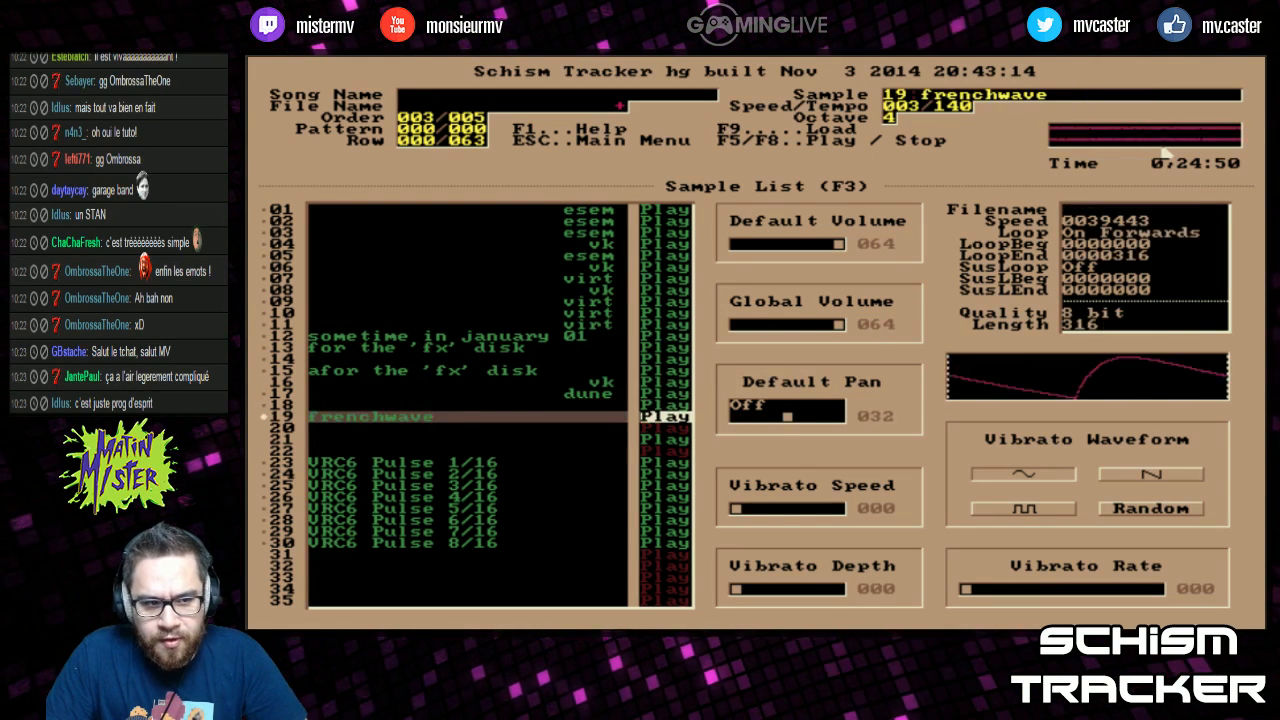
key("Down")
key("Down")
key("Down")
key("Down")
key("Down")
key("Down")
key("Down")
key("Down")
key("Down")
key("Down")
key("Page_Up")
key("Page_Up")
Step: Run through the sample list once more from sample 01, and return to its beginning
key("Down")
key("Up")
key("Down")
key("Down")
key("Down")
key("Down")
key("Down")
key("Down")
key("Down")
key("Down")
key("Down")
key("Down")
key("Down")
key("Down")
key("Down")
key("Down")
key("Down")
key("Down")
key("Down")
key("Page_Up")
key("Page_Up")
Step: Step through the samples from 01 to 09, and go back up to sample 01
key("Down")
key("Down")
key("Down")
key("Down")
key("Down")
key("Down")
key("Down")
key("Down")
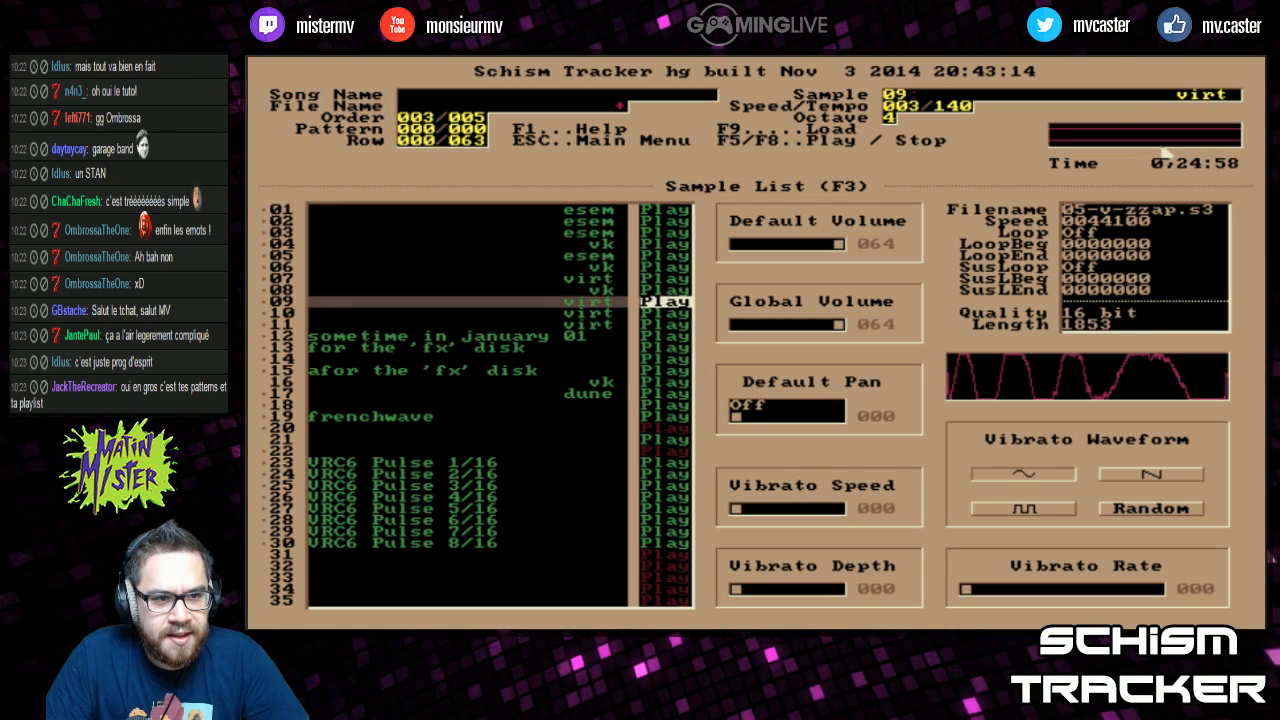
key("Up")
key("Up")
key("Up")
key("Up")
key("Up")
key("Up")
key("Up")
key("Up")
Step: Step down the sample list and select sample 10 after comparing it with sample 11
key("Down")
key("Down")
key("Down")
key("Down")
key("Down")
key("Down")
key("Down")
key("Down")
key("Down")
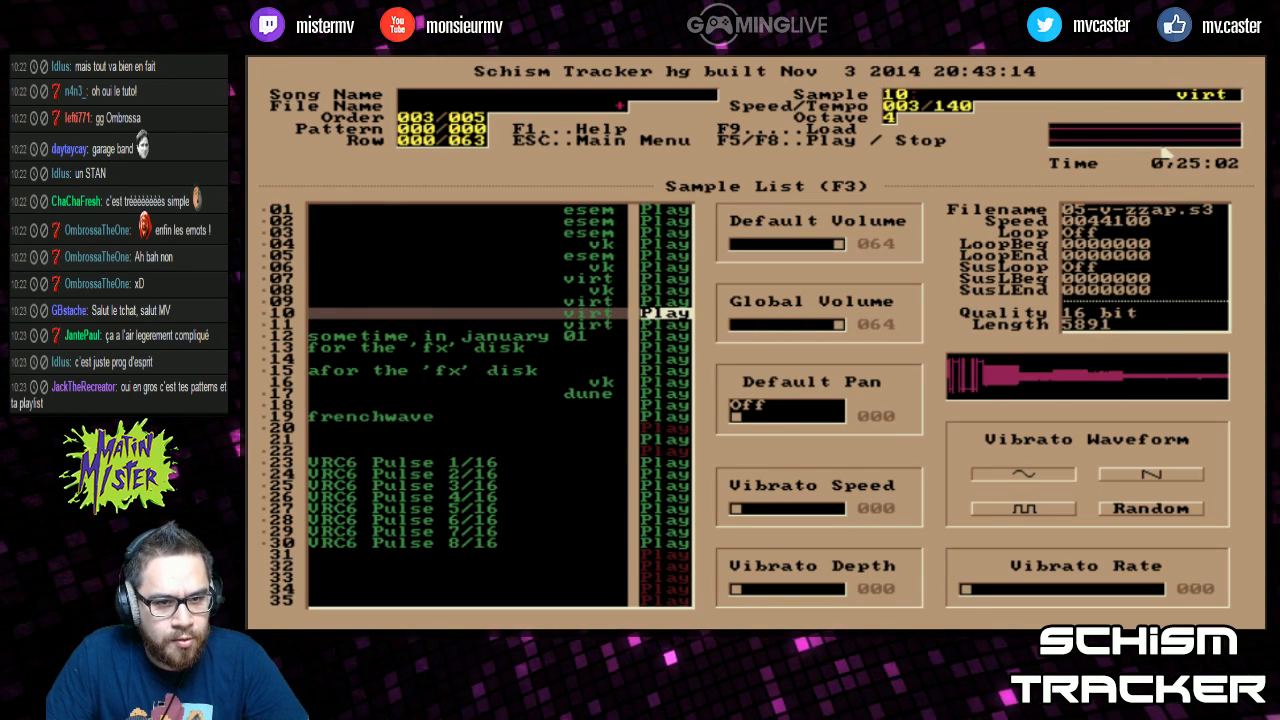
key("Down")
key("Up")
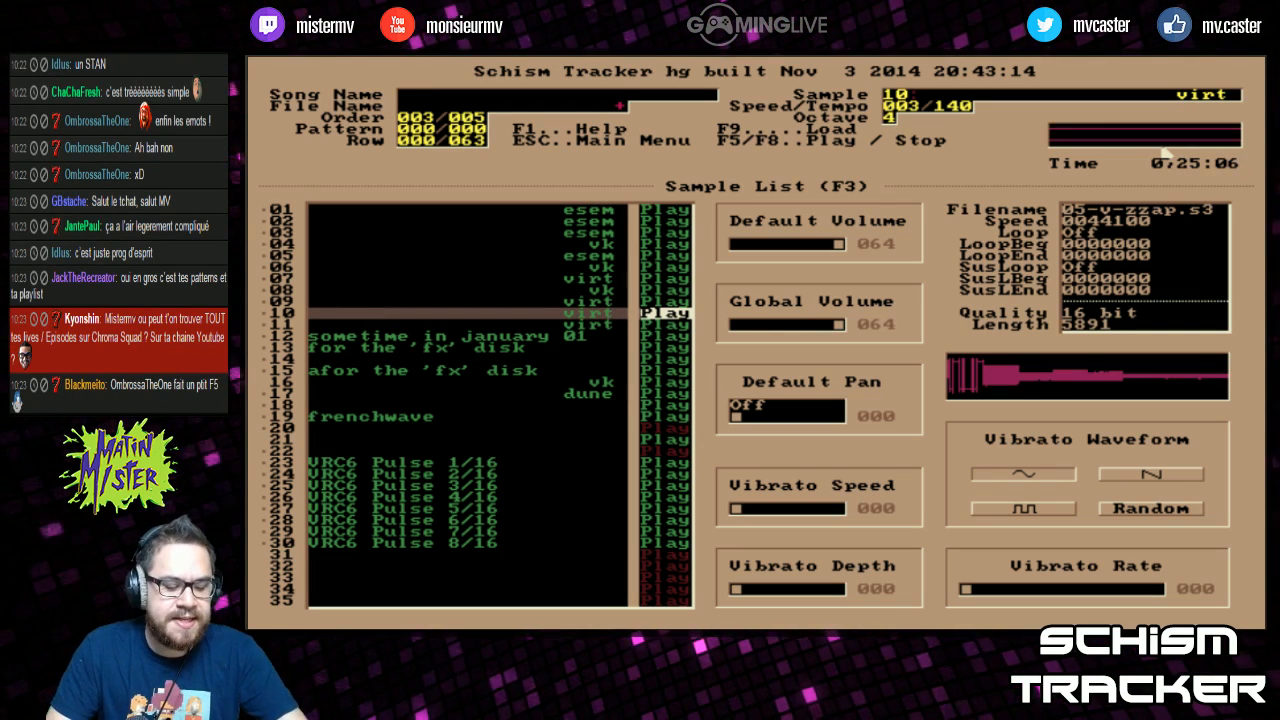
Step: Play the empty song briefly, stop it, and show the pattern editor
key("F7")
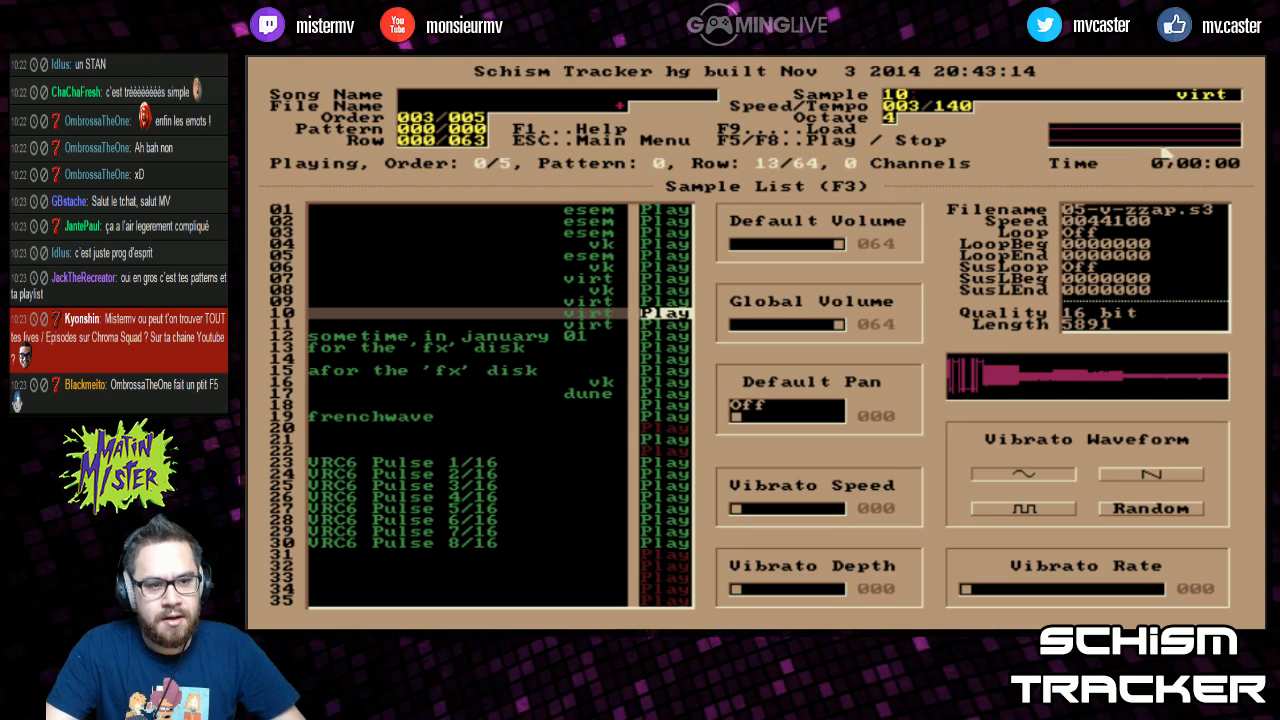
key("F8")
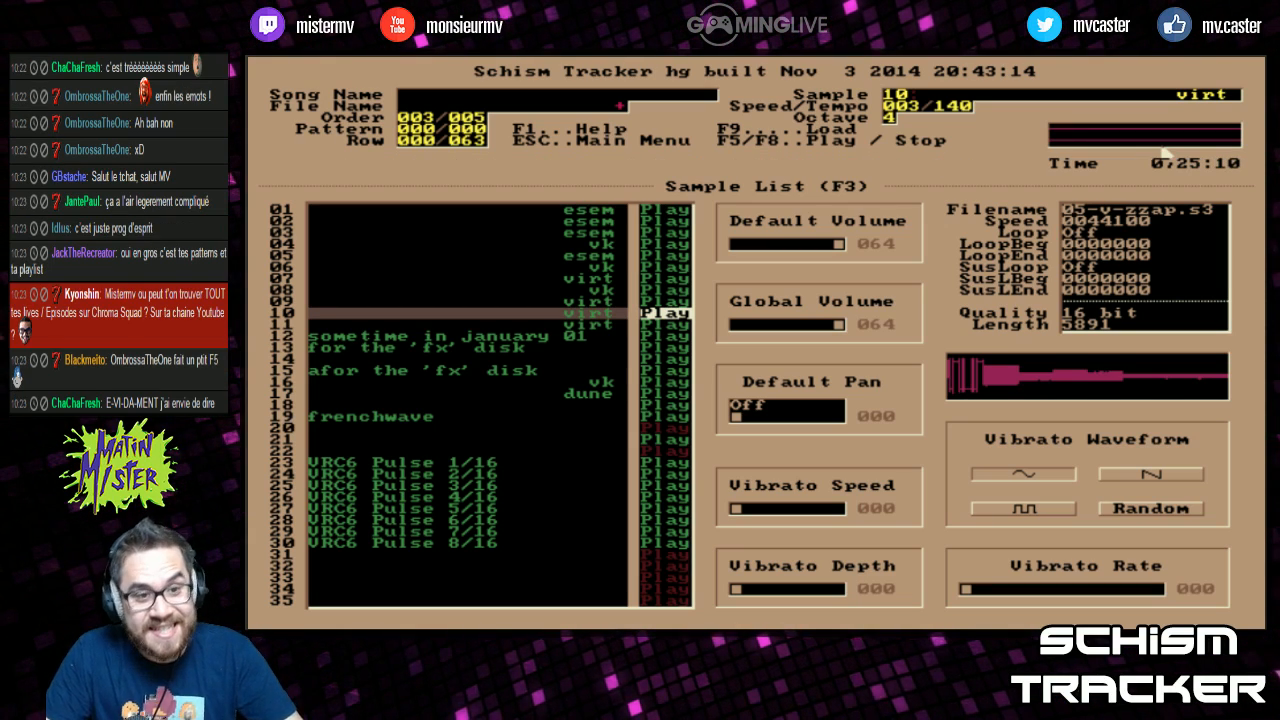
key("Page_Down")
key("Page_Down")
key("F2")
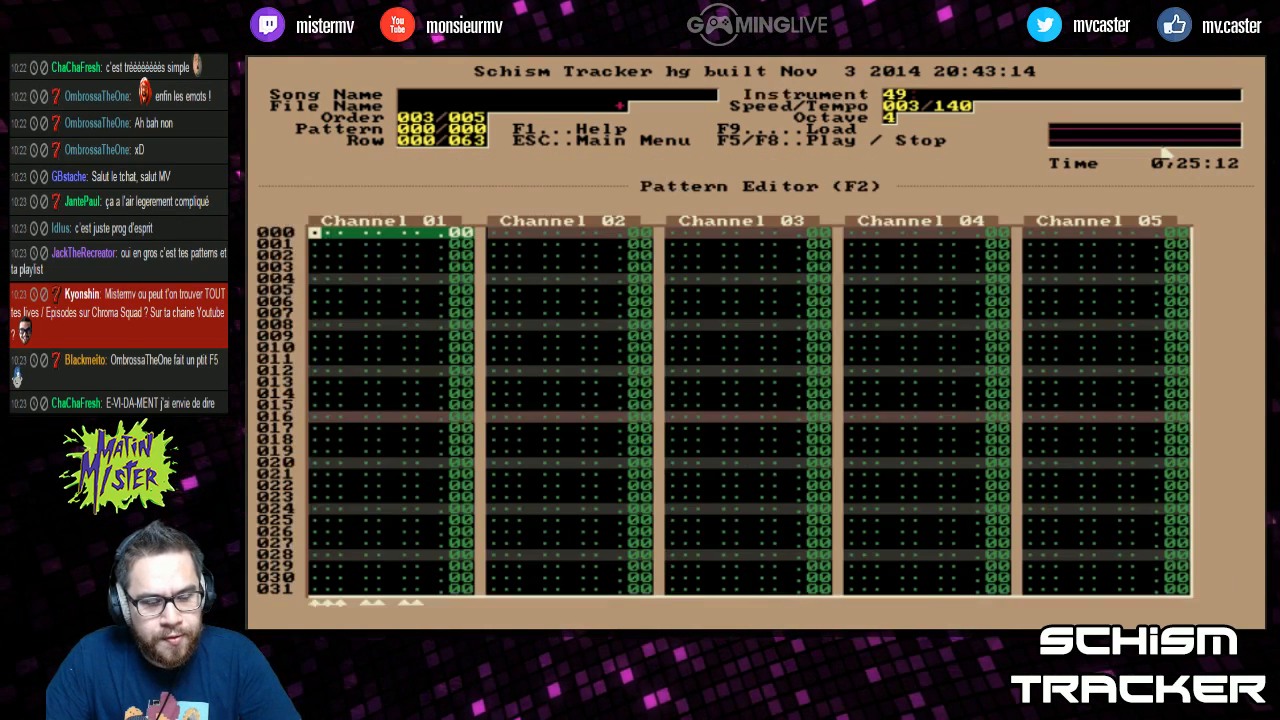
Step: Return to sample 01 in the sample list, checking the instrument list briefly
key("F3")
key("Page_Up")
key("Page_Up")
key("Page_Up")
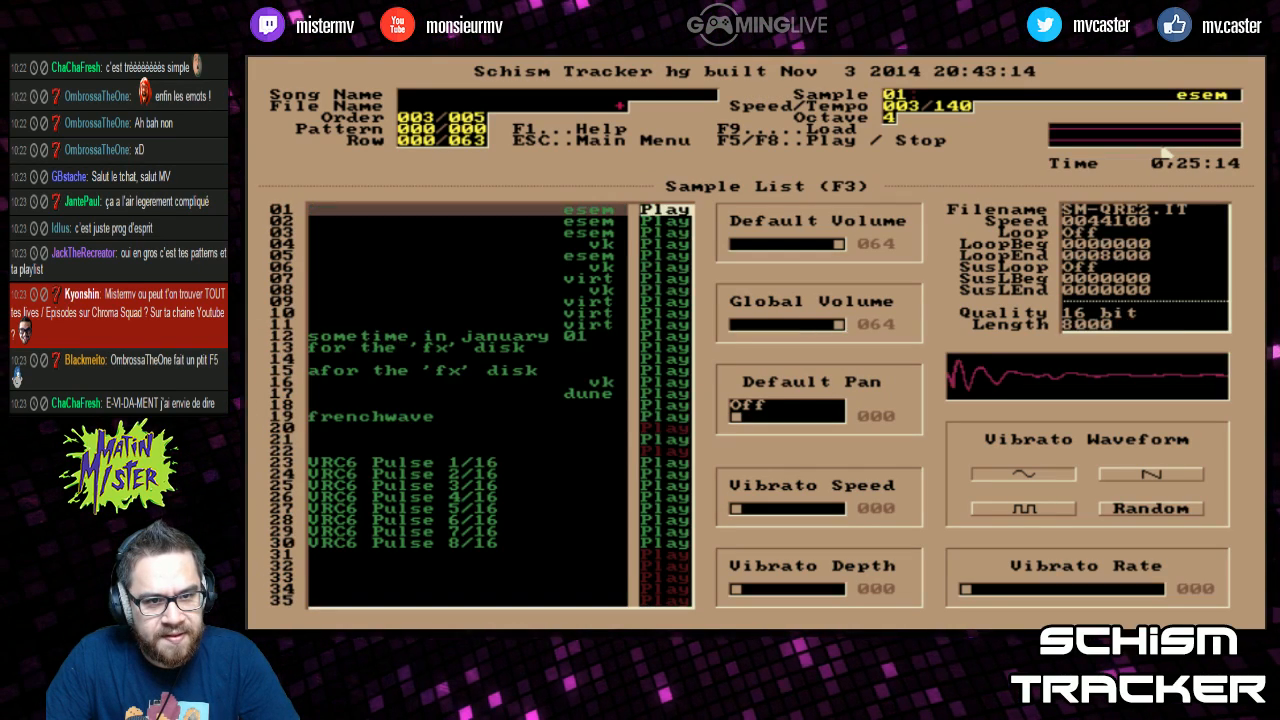
key("F4")
key("F3")
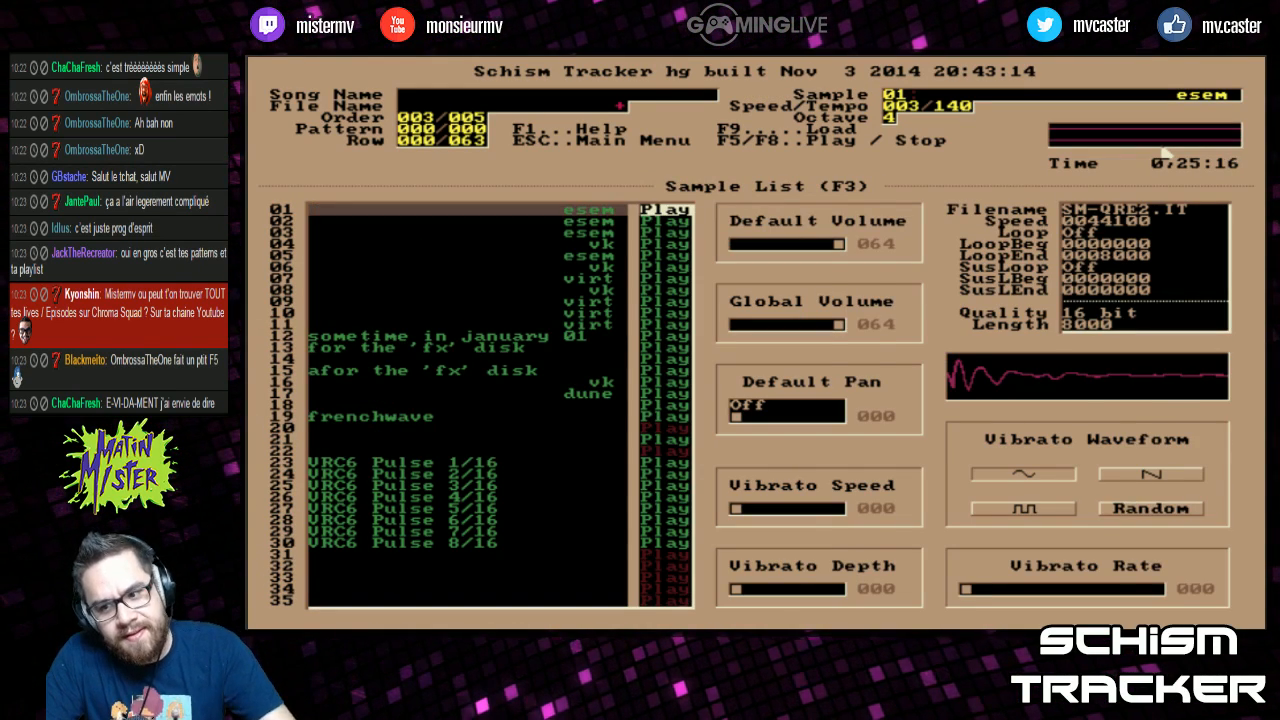
Step: Show the instrument list, browse down its first instruments, and return to the kick instrument
key("F4")
key("Down")
key("Down")
key("Down")
key("Down")
key("Down")
key("Down")
key("Down")
key("Down")
key("Down")
key("Down")
key("Down")
key("Page_Up")
key("Page_Up")
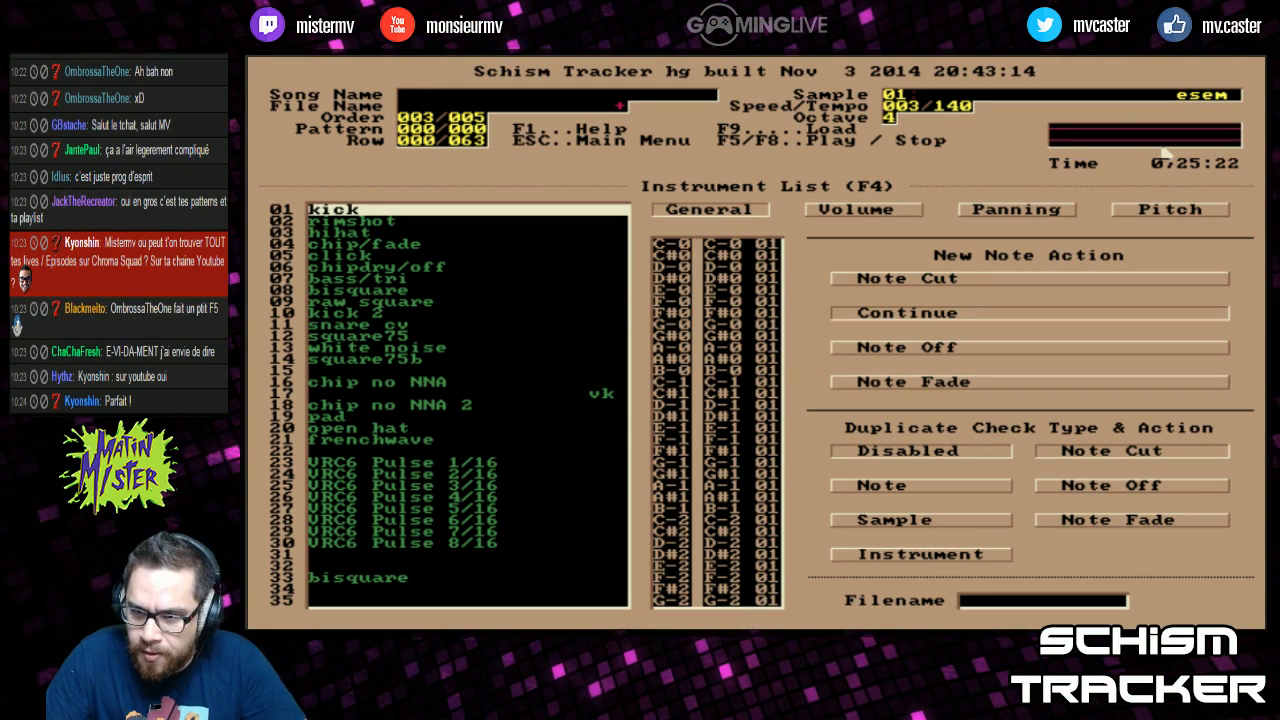
Step: Browse the instrument list from kick down to the instruments around number 17, and go back up to chip/fade
key("Down")
key("Down")
key("Down")
key("Down")
key("Down")
key("Down")
key("Down")
key("Down")
key("Down")
key("Down")
key("Down")
key("Down")
key("Down")
key("Down")
key("Down")
key("Down")
key("Down")
key("Down")
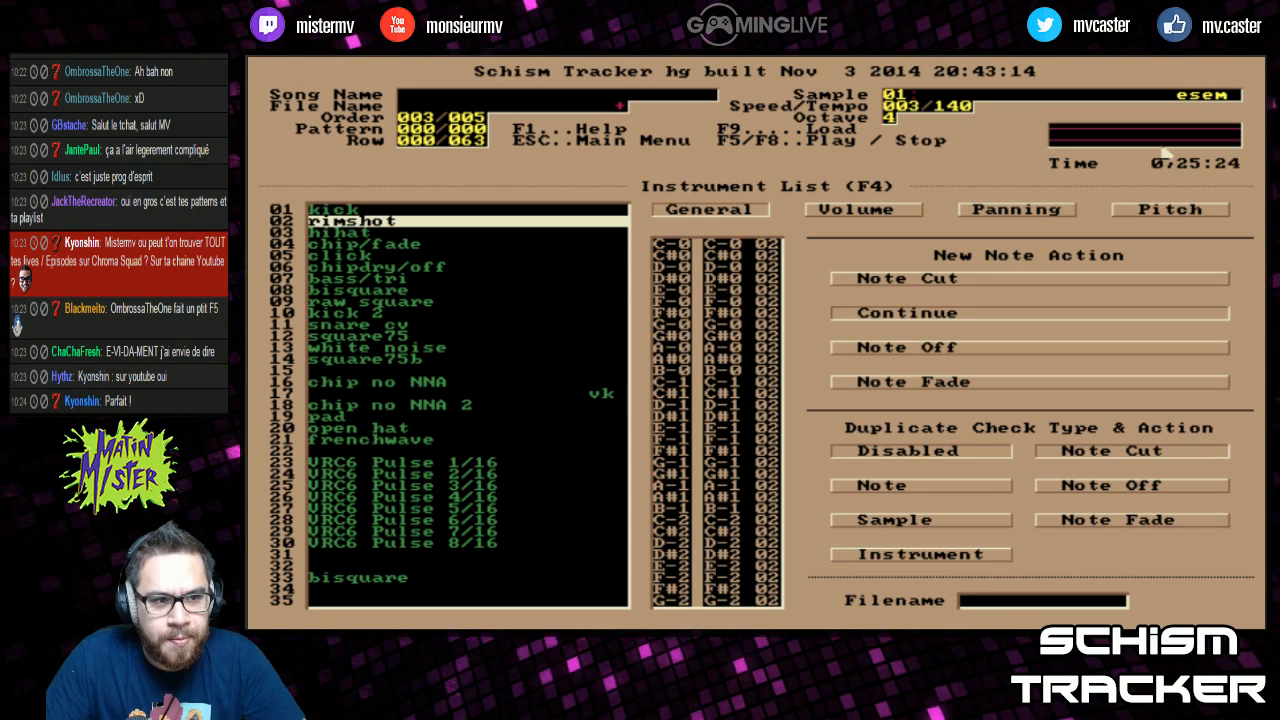
key("Down")
key("Down")
key("Up")
key("Up")
key("Up")
key("Up")
key("Up")
key("Up")
key("Up")
key("Up")
key("Up")
key("Up")
key("Up")
key("Up")
key("Up")
key("Up")
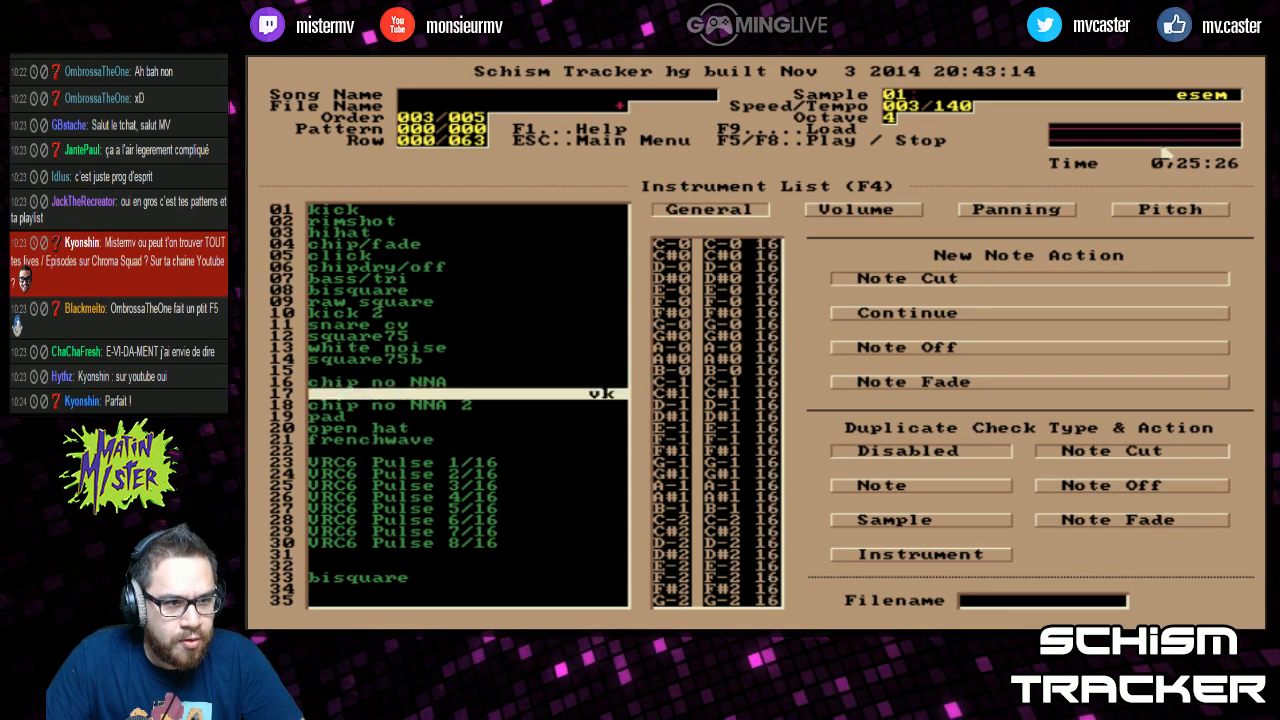
key("Up")
key("Up")
key("Up")
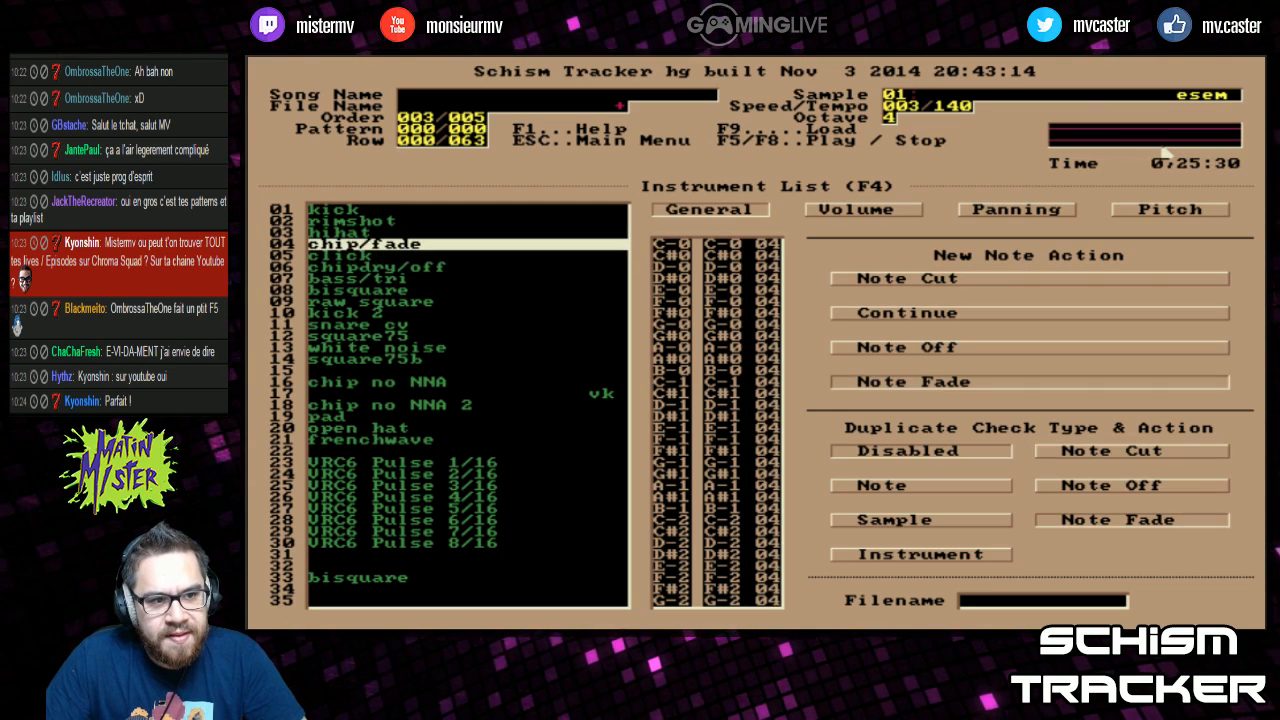
Step: Examine the sample column of the chip/fade instrument's note translation table, from the lowest octave past D-3, and return to C-3
key("Right")
key("Down")
key("Down")
key("Right")
key("Right")
key("Right")
key("Up")
key("Down")
key("Down")
key("Down")
key("Down")
key("Down")
key("Down")
key("Down")
key("Down")
key("Down")
key("Down")
key("Down")
key("Down")
key("Down")
key("Down")
key("Down")
key("Down")
key("Down")
key("Down")
key("Down")
key("Down")
key("Down")
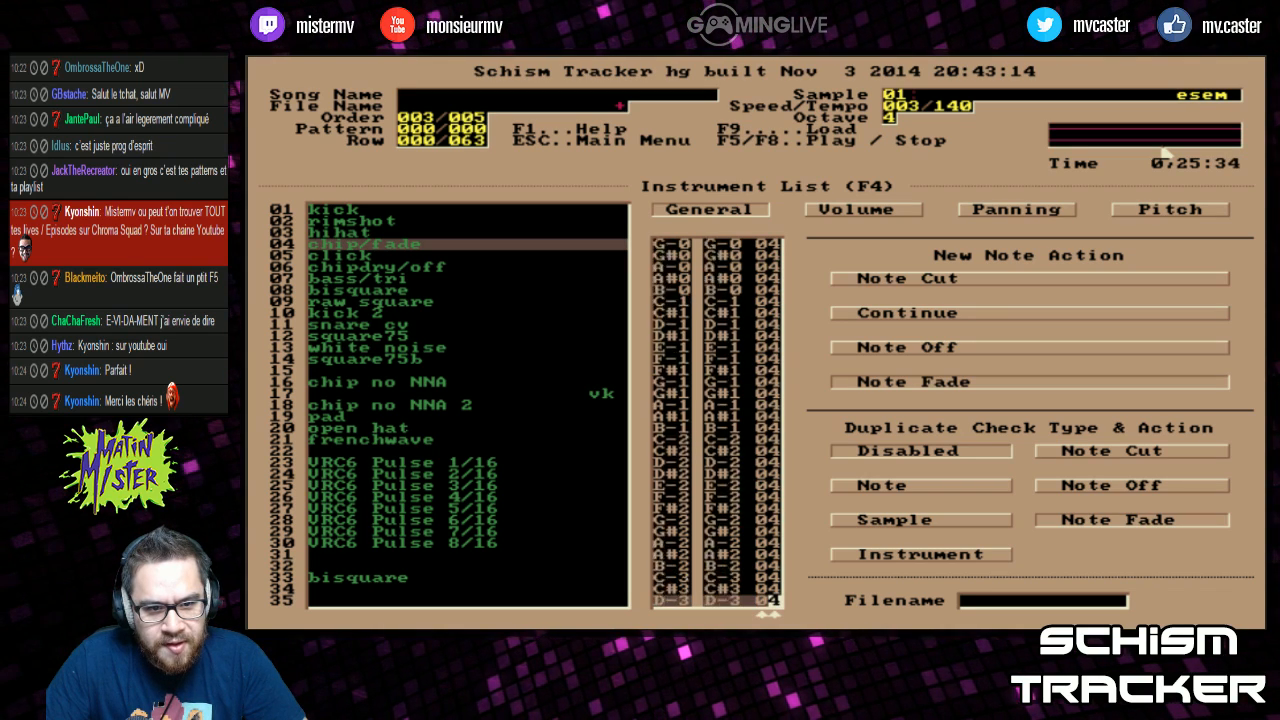
key("Down")
key("Down")
key("Up")
key("Up")
key("Up")
key("Up")
key("Up")
key("Up")
key("Up")
key("Up")
key("Up")
key("Up")
key("Up")
key("Up")
key("Up")
key("Up")
key("Up")
key("Up")
key("Up")
key("Up")
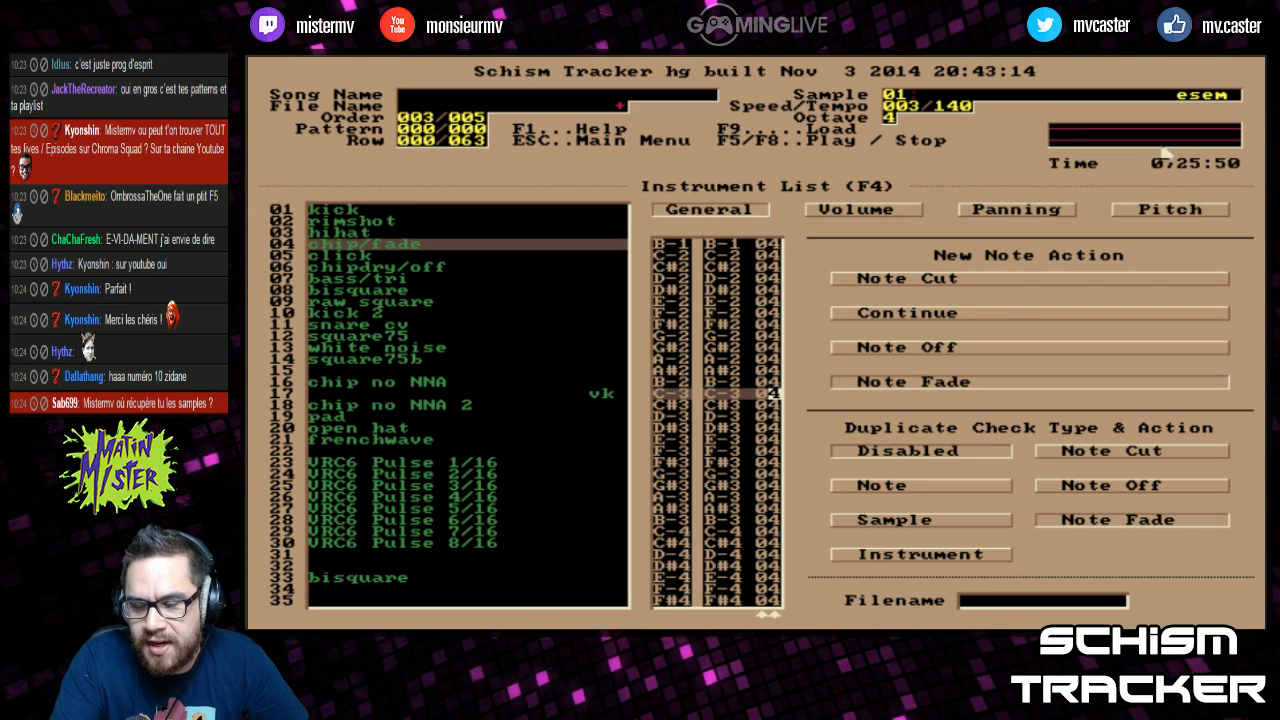
Step: Point out the sample assignments from C-3 up the table to G#2 and back to C-3
key("Up")
key("Up")
key("Up")
key("Up")
key("Up")
key("Up")
key("Up")
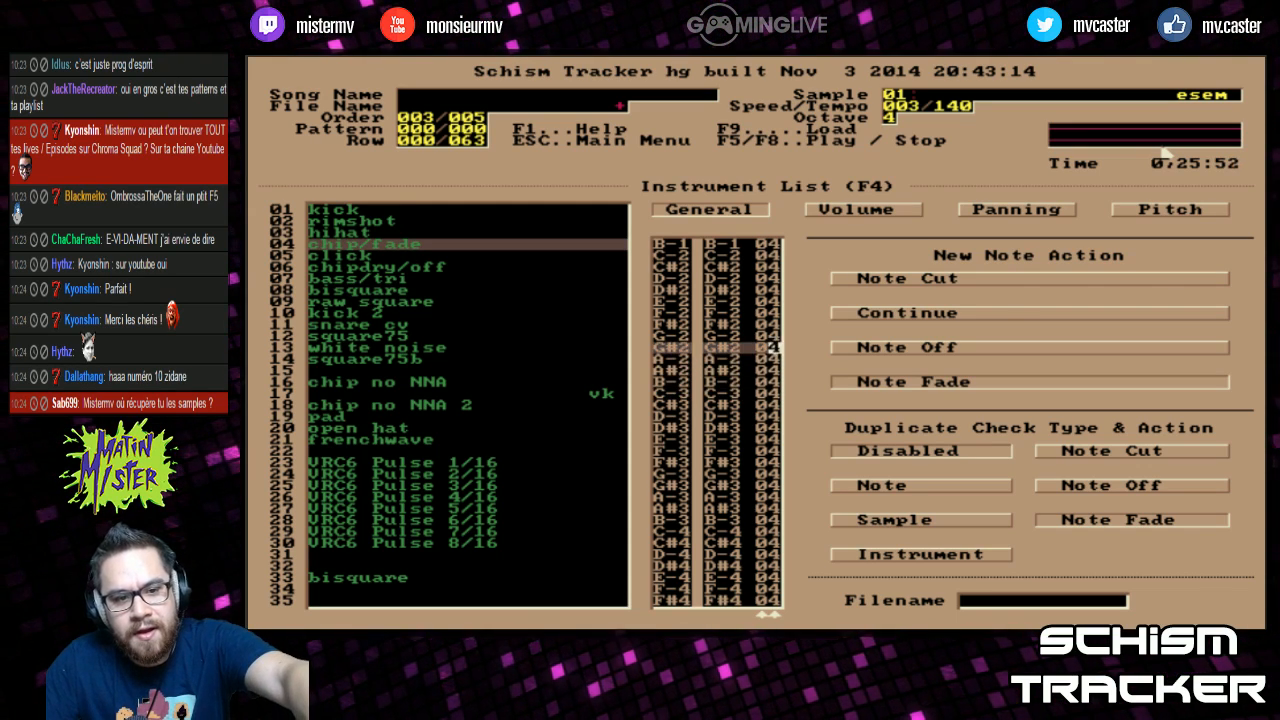
key("Down")
key("Down")
key("Down")
key("Down")
key("Down")
key("Down")
key("Down")
key("Down")
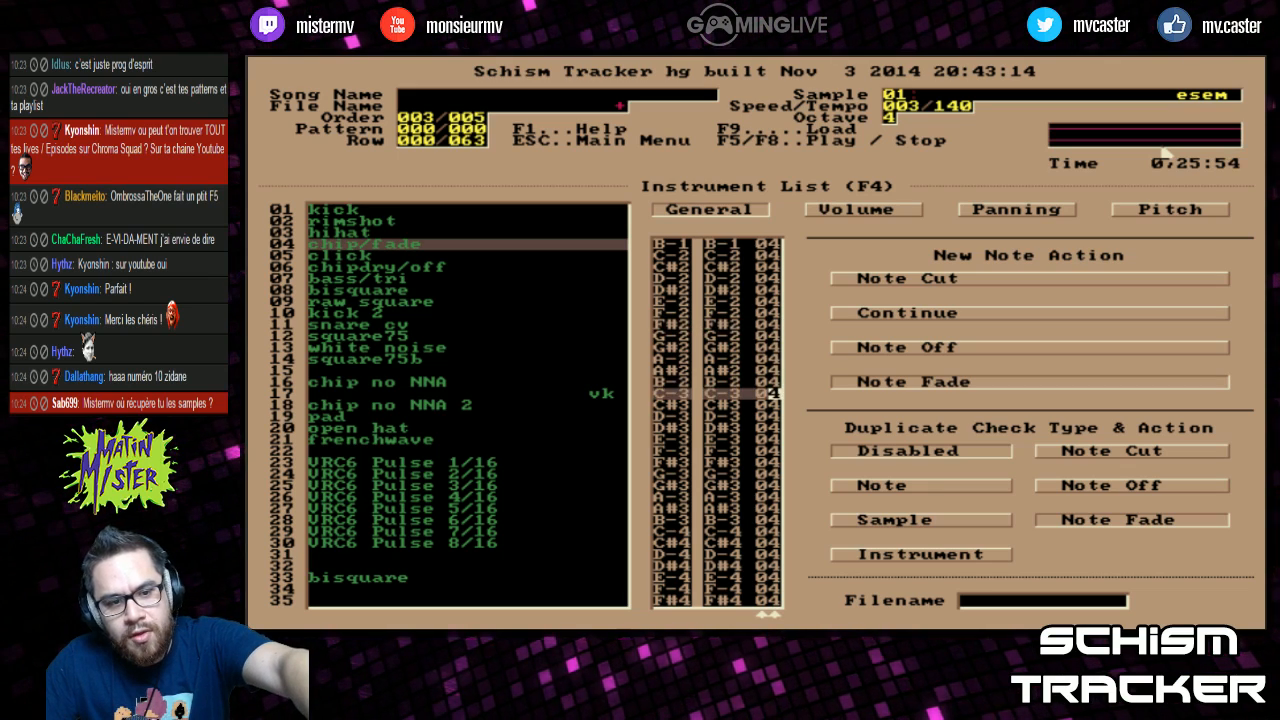
Step: Examine the sample assignments of the higher notes from C-3 through G#3 to around F-4
key("Down")
key("Down")
key("Down")
key("Down")
key("Down")
key("Down")
key("Down")
key("Down")
key("Down")
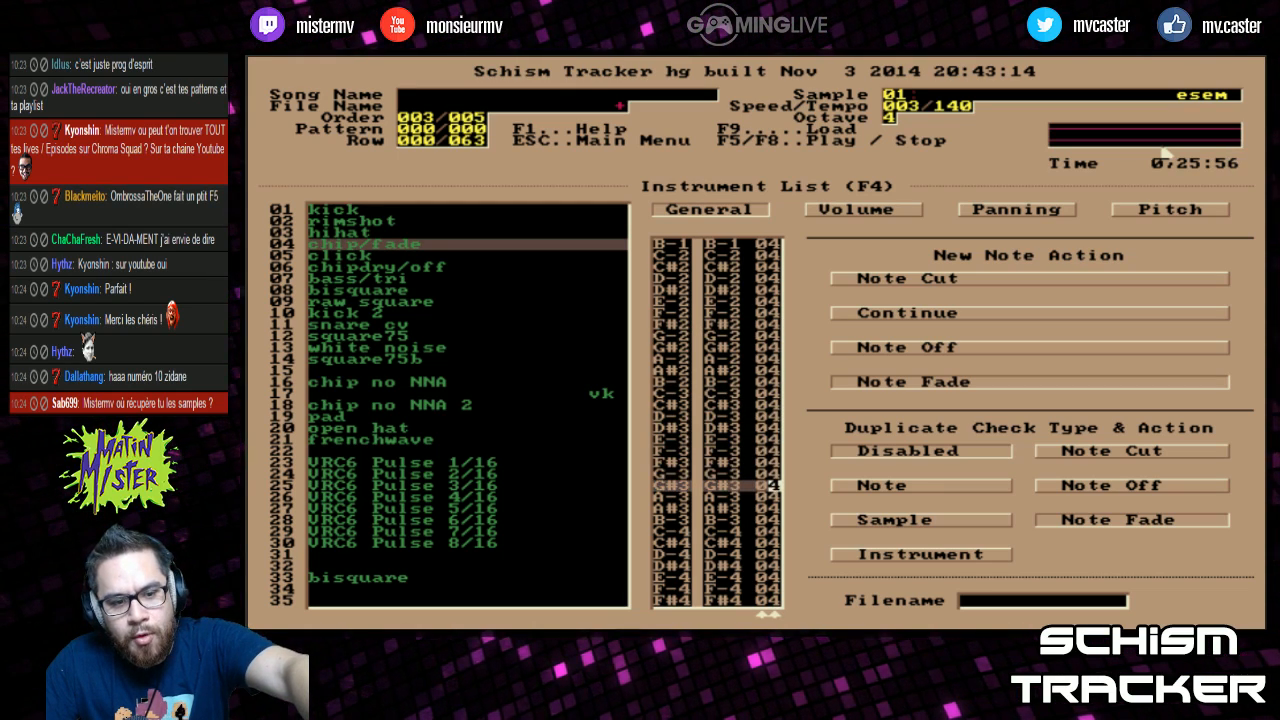
key("Down")
key("Down")
key("Down")
key("Down")
key("Down")
key("Down")
key("Down")
key("Up")
key("Up")
key("Up")
key("Up")
key("Up")
key("Up")
key("Up")
key("Up")
key("Up")
key("Up")
key("Up")
key("Up")
key("Up")
key("Up")
key("Up")
key("Up")
key("Up")
key("Up")
key("Up")
key("Up")
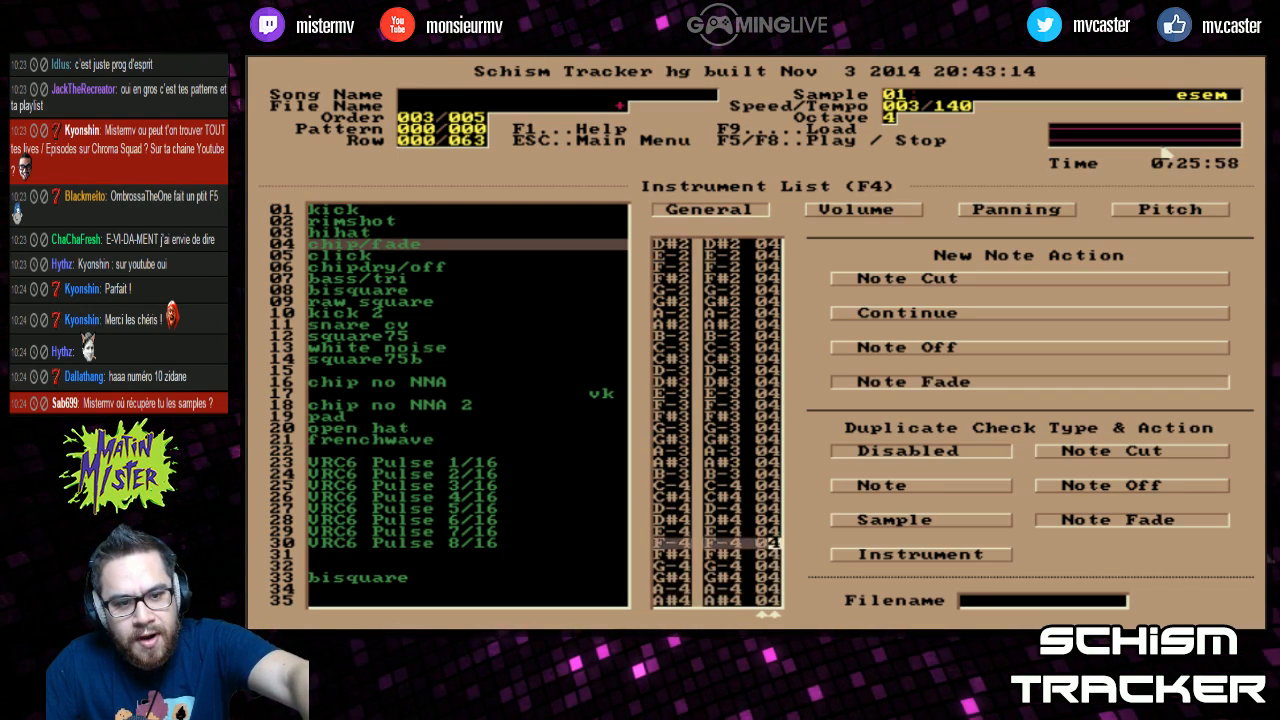
Step: Compare the sample assignments across the notes between C#3 and F#4, finishing on F#4
key("Down")
key("Down")
key("Down")
key("Down")
key("Down")
key("Down")
key("Down")
key("Down")
key("Down")
key("Down")
key("Down")
key("Down")
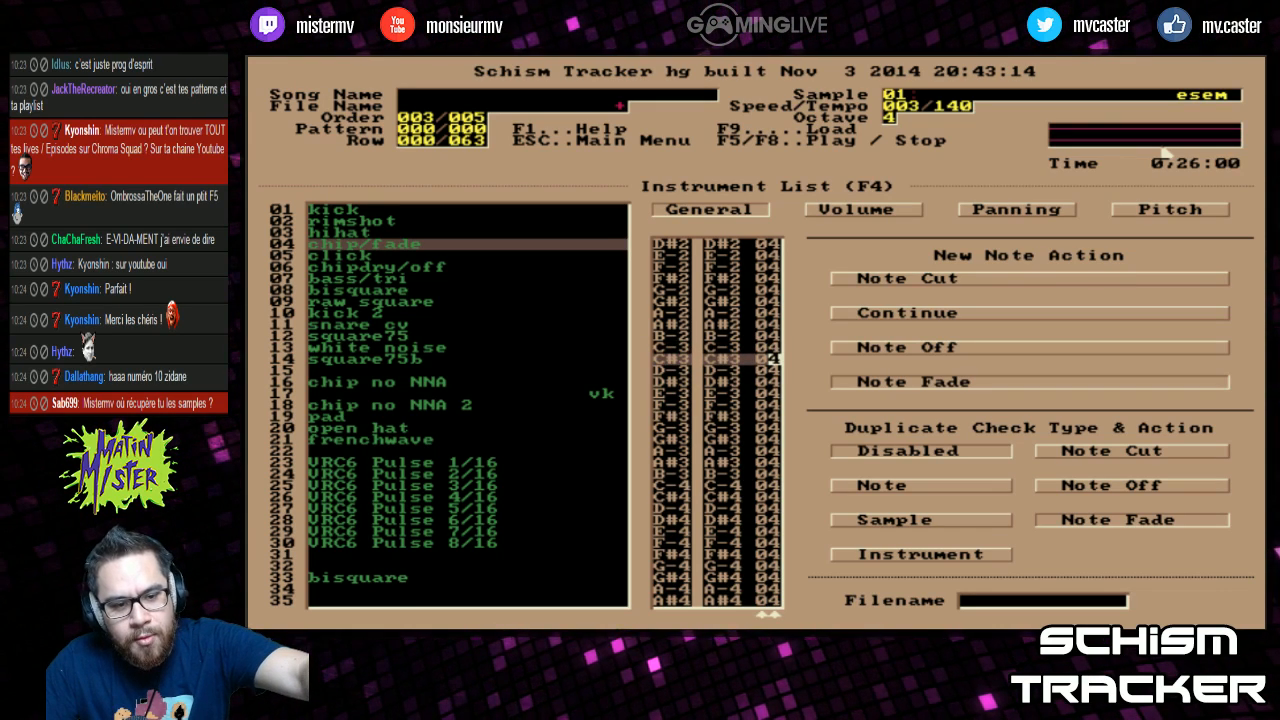
key("Up")
key("Up")
key("Up")
key("Up")
key("Up")
key("Up")
key("Up")
key("Up")
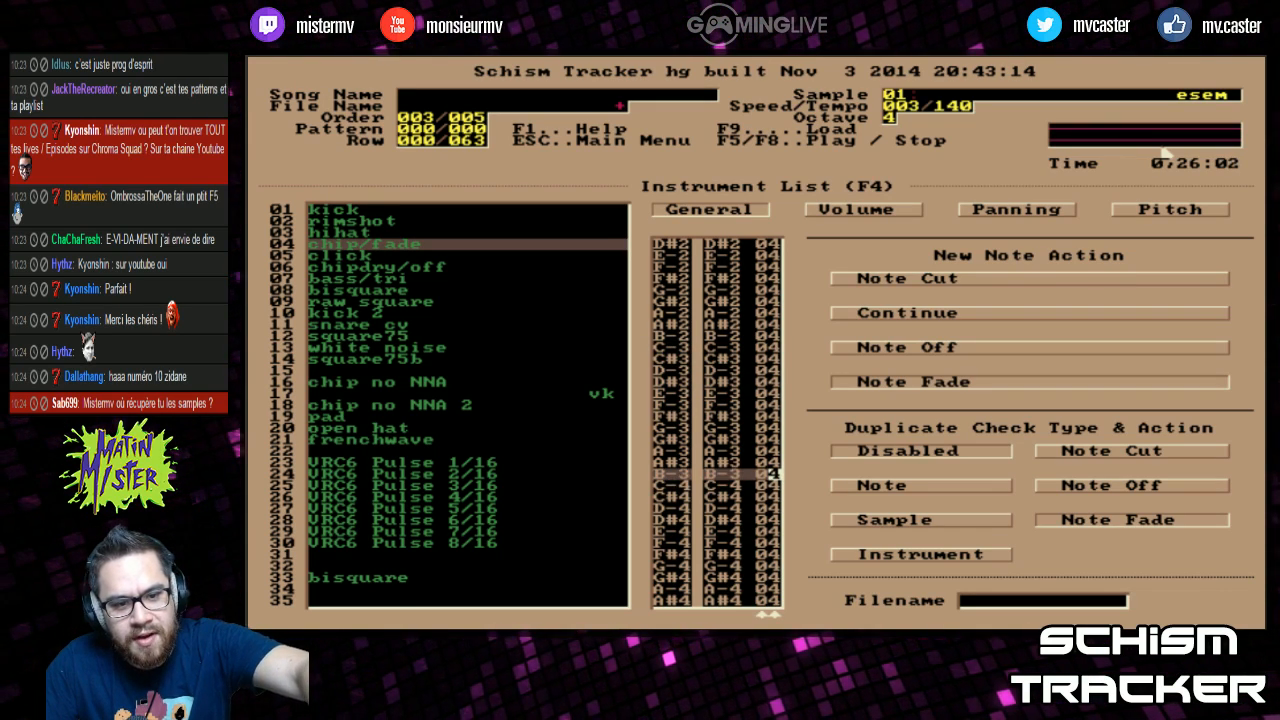
key("Down")
key("Down")
key("Down")
key("Down")
key("Down")
key("Down")
key("Down")
key("Down")
key("Down")
key("Down")
key("Down")
key("Down")
key("Down")
key("Down")
key("Down")
key("Down")
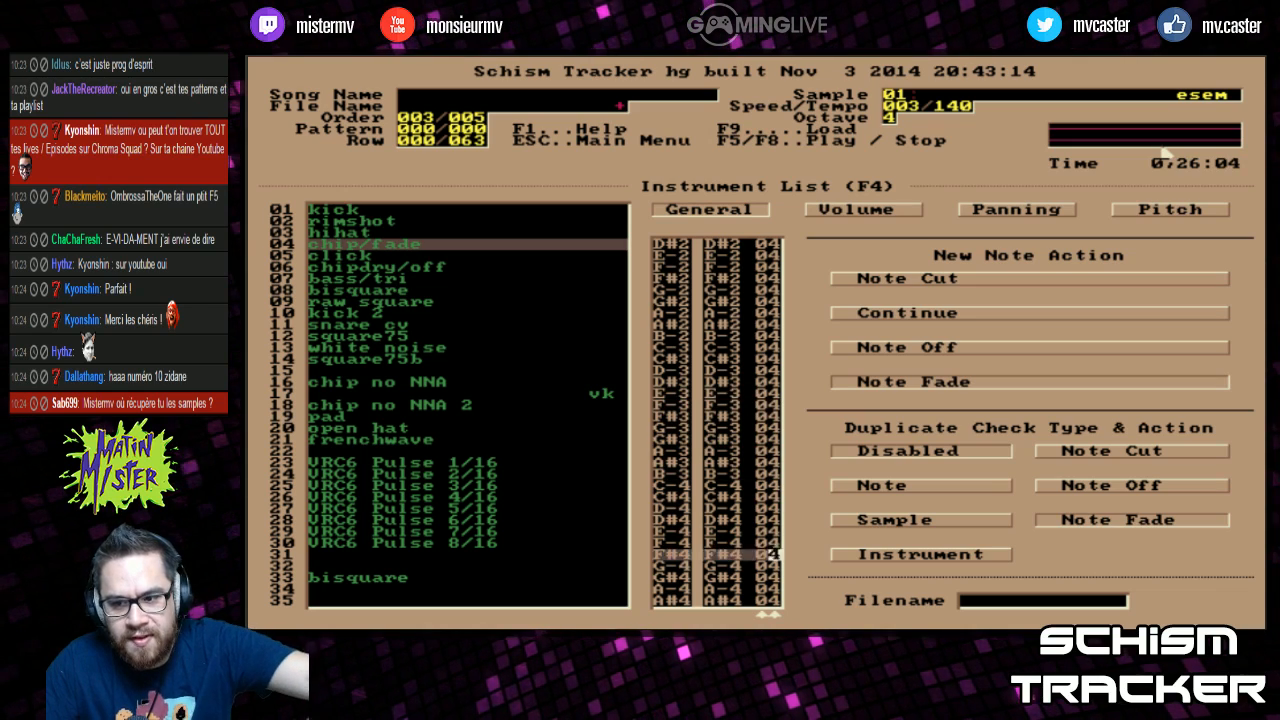
Step: Leave the note translation table and return to the chip/fade entry in the instrument list
key("shift+Tab")
key("Tab")
key("Tab")
key("Tab")
key("Tab")
key("Tab")
key("Tab")
key("Tab")
key("Tab")
key("Tab")
key("Tab")
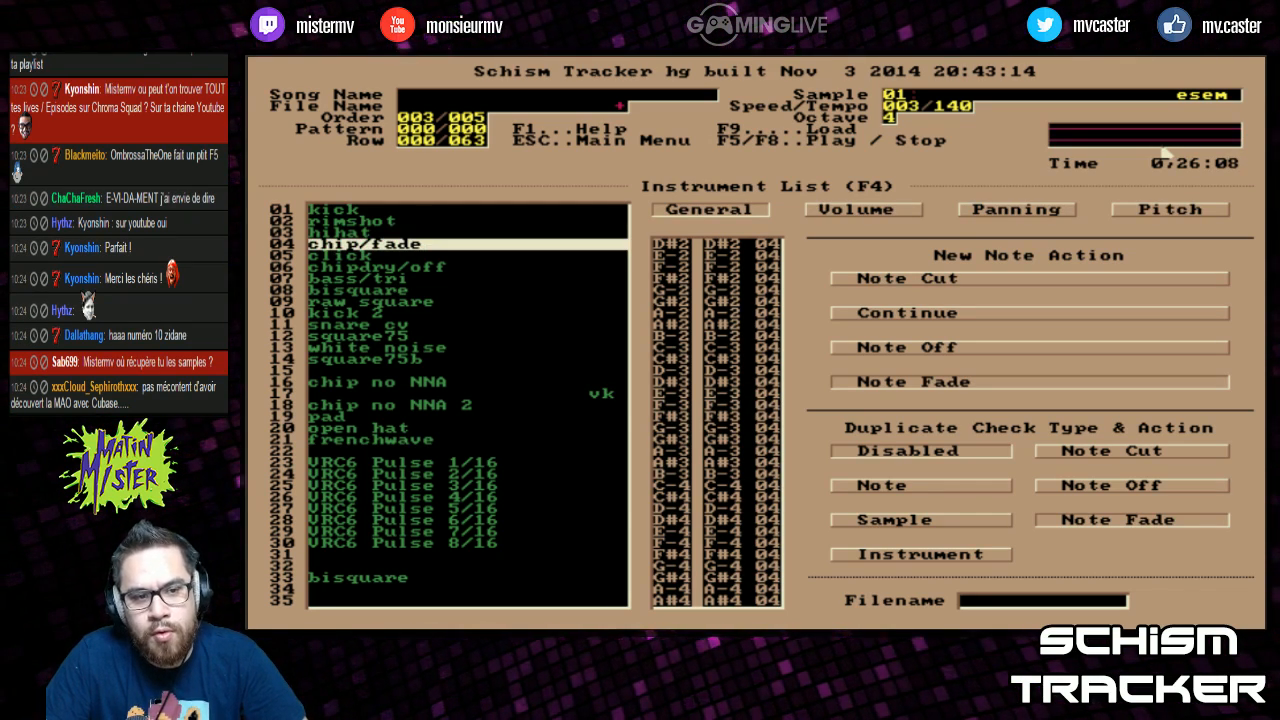
key("Tab")
key("Tab")
key("Tab")
key("Tab")
key("Tab")
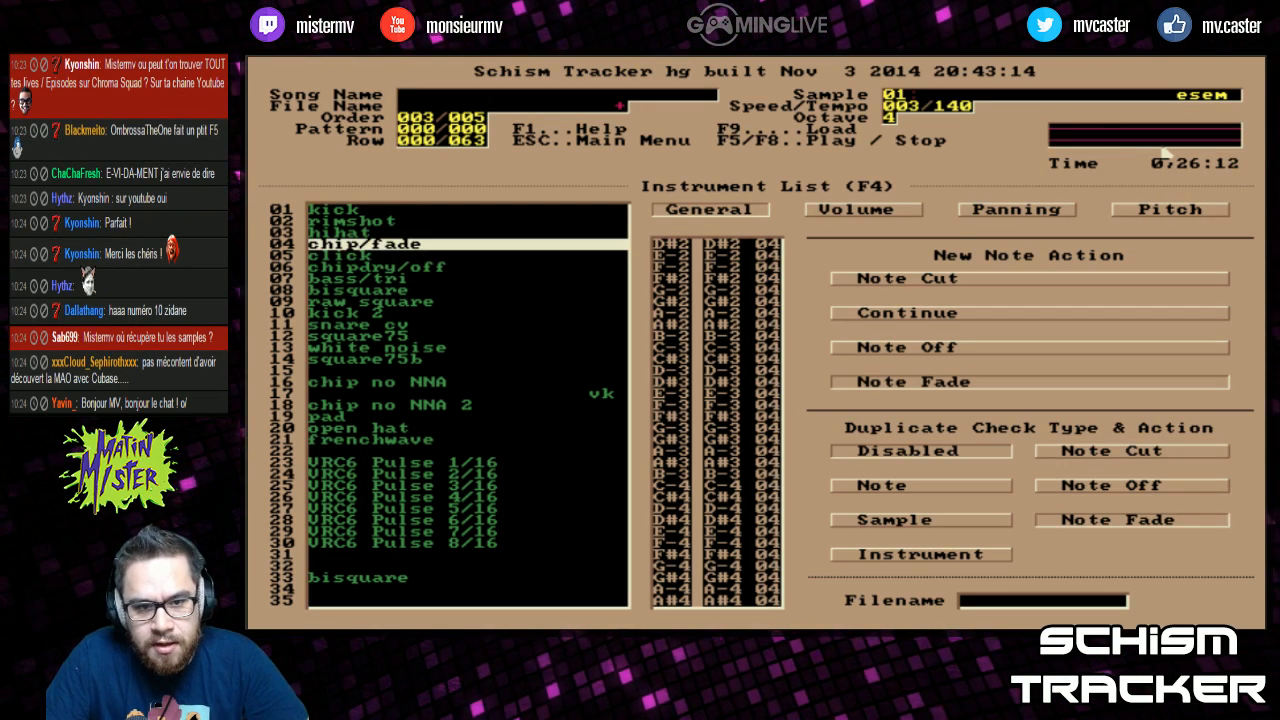
key("Tab")
key("Tab")
key("Tab")
key("Tab")
key("Tab")
key("Tab")
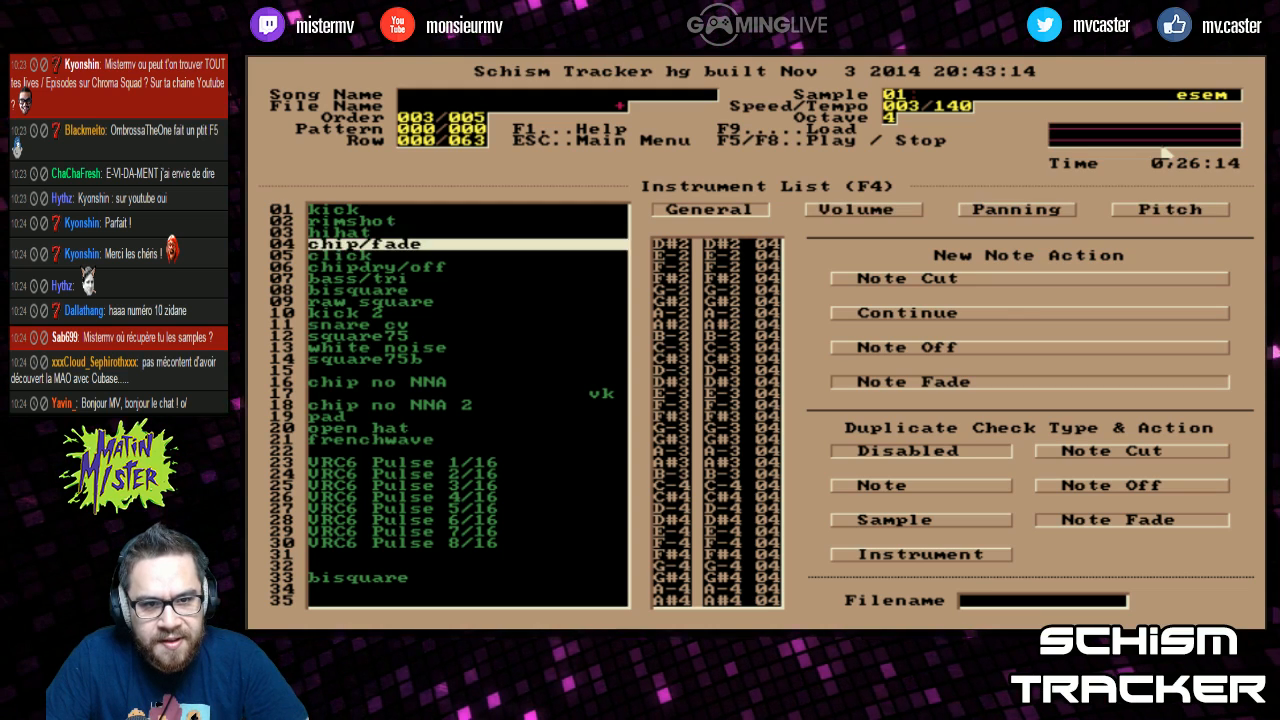
Step: Examine the sample assignments in the chip/fade instrument's note translation table from G#4 up past C#5
key("Tab")
key("Tab")
key("Tab")
key("Tab")
key("Tab")
key("Tab")
key("Tab")
key("Tab")
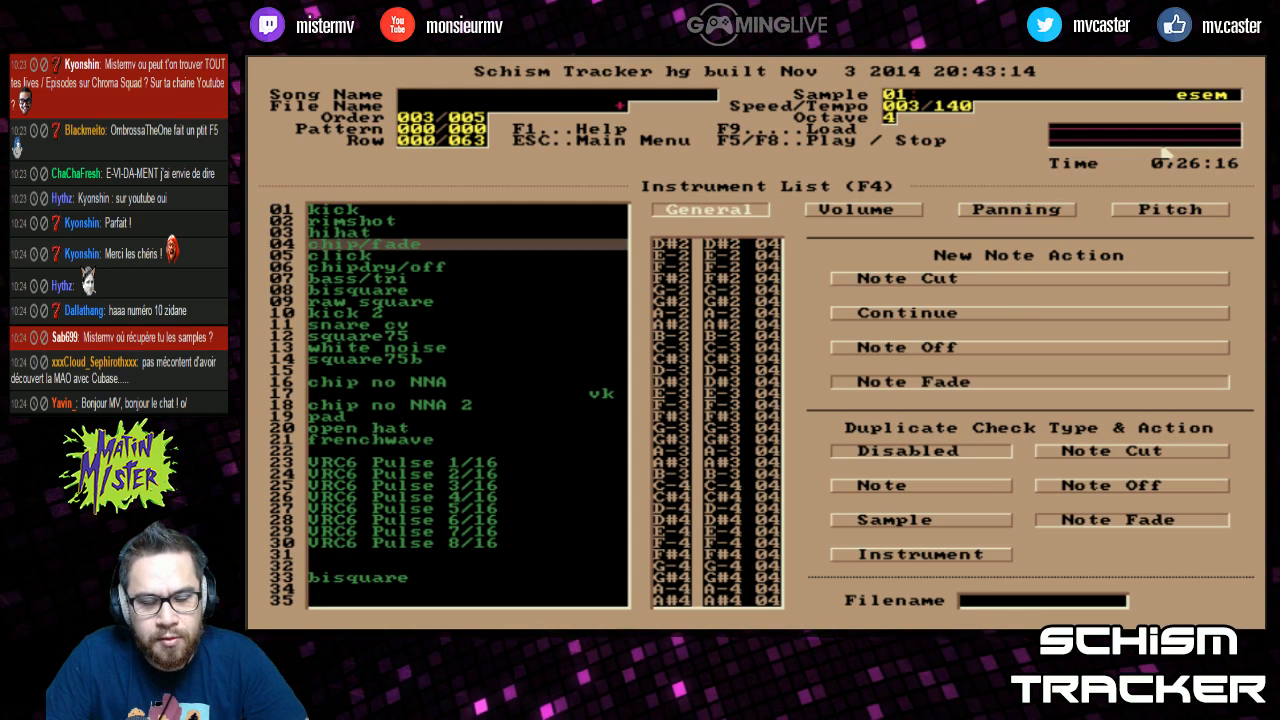
key("Tab")
key("Tab")
key("Tab")
key("Tab")
key("Tab")
key("Tab")
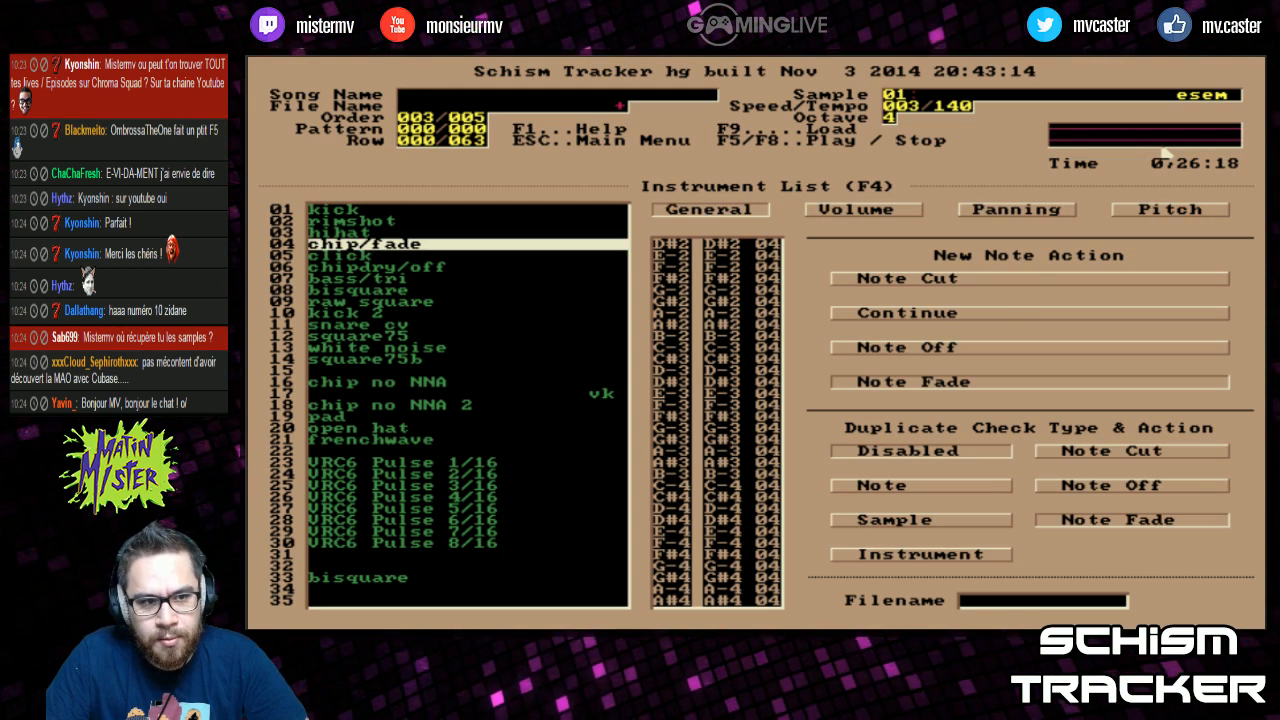
key("Tab")
key("Down")
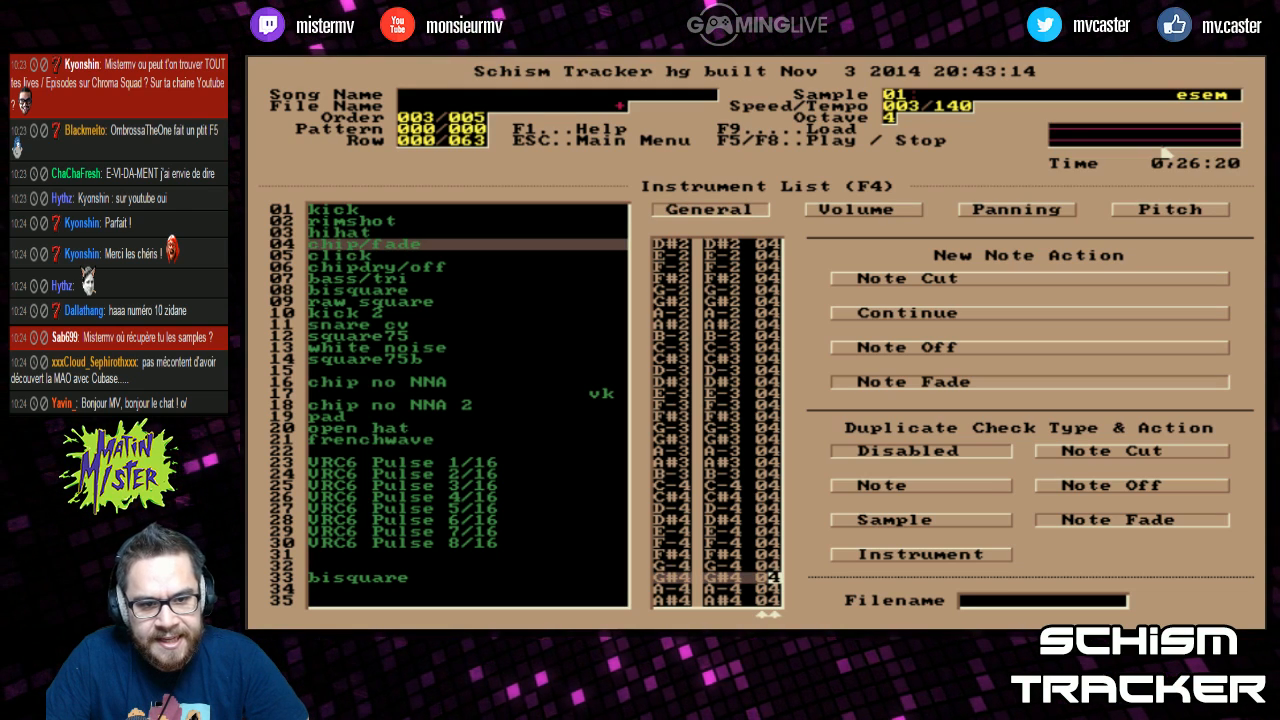
key("Down")
key("Down")
key("Down")
key("Down")
key("Down")
key("Down")
key("Down")
key("Down")
key("Down")
key("Down")
key("Up")
key("Up")
key("Up")
key("Up")
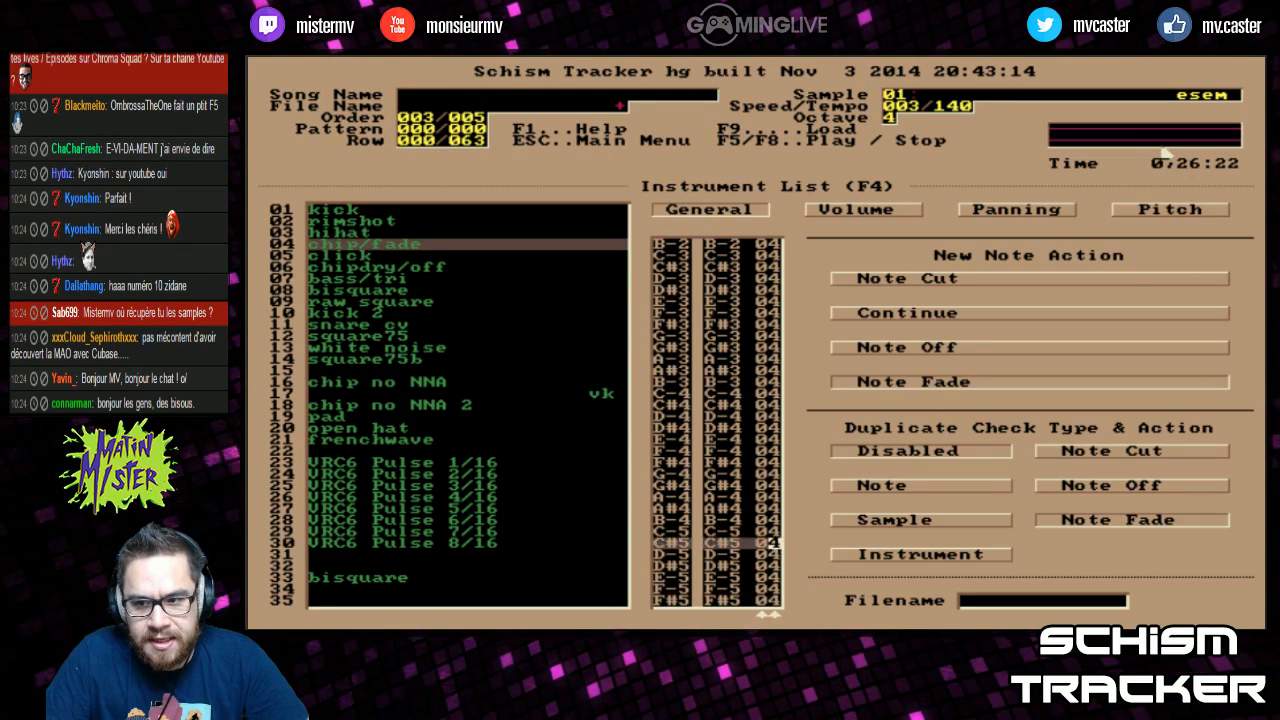
Step: Examine the chip/fade instrument's sample assignments for the lower notes, from C#5 down to F#1
key("Up")
key("Up")
key("Up")
key("Up")
key("Up")
key("Up")
key("Up")
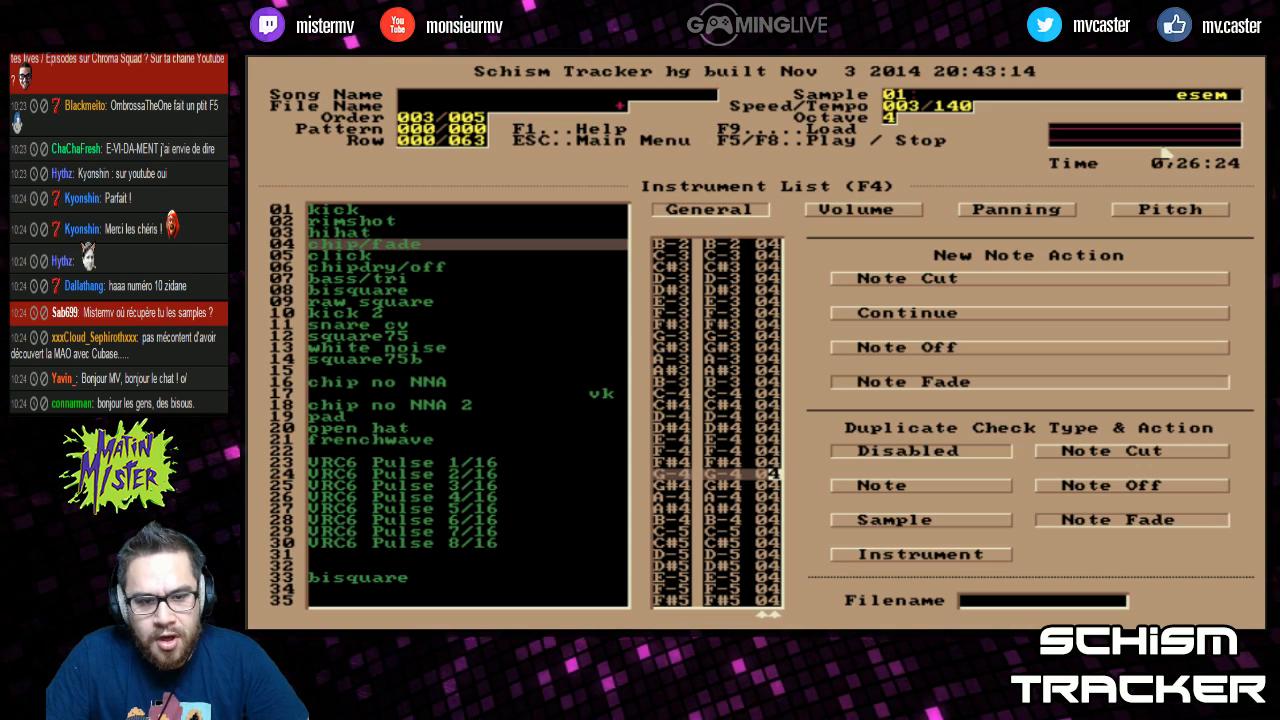
key("Up")
key("Up")
key("Up")
key("Up")
key("Up")
key("Up")
key("Up")
key("Up")
key("Up")
key("Up")
key("Up")
key("Up")
key("Up")
key("Up")
key("Up")
key("Up")
key("Up")
key("Up")
key("Up")
key("Up")
key("Up")
key("Up")
key("Up")
key("Up")
key("Up")
key("Up")
key("Up")
key("Up")
key("Up")
key("Up")
key("Up")
key("Up")
key("Up")
key("Up")
key("Up")
key("Up")
key("Up")
key("Up")
key("Up")
key("Up")
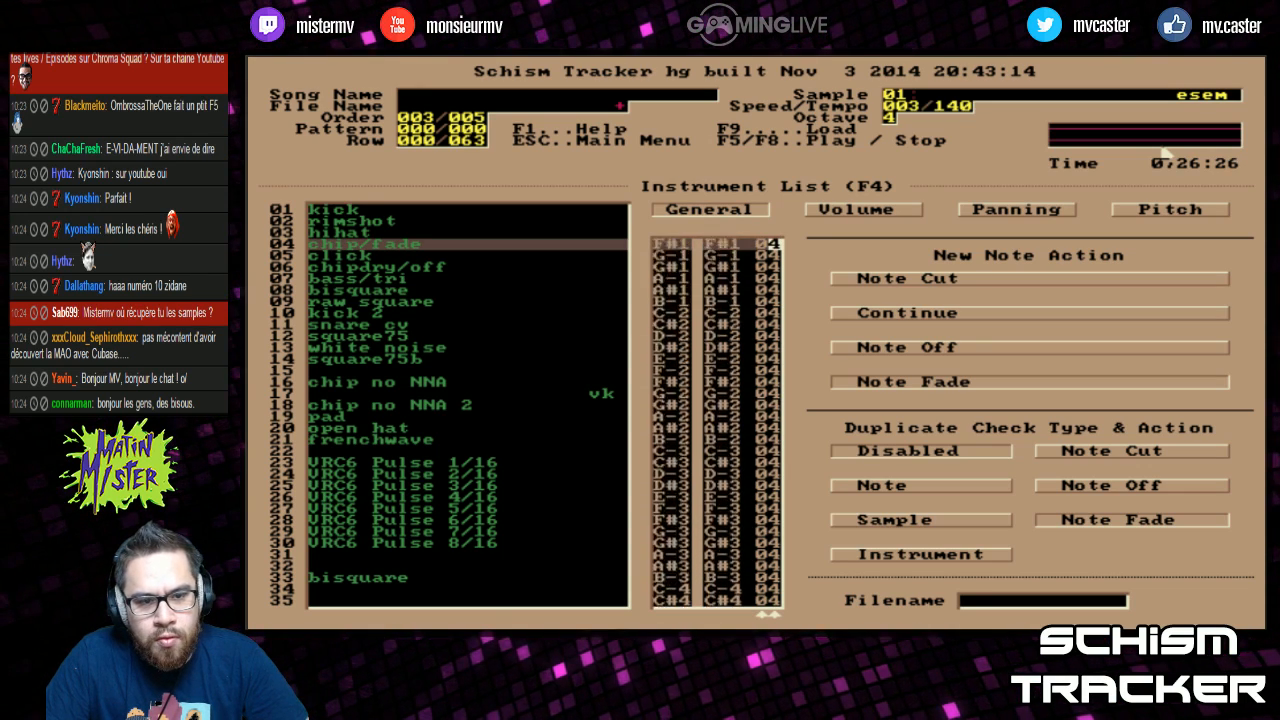
Step: Go back up the note table to C-4 and show sample 04 in the sample list
key("Page_Down")
key("Page_Down")
key("Page_Down")
key("Page_Down")
key("Page_Down")
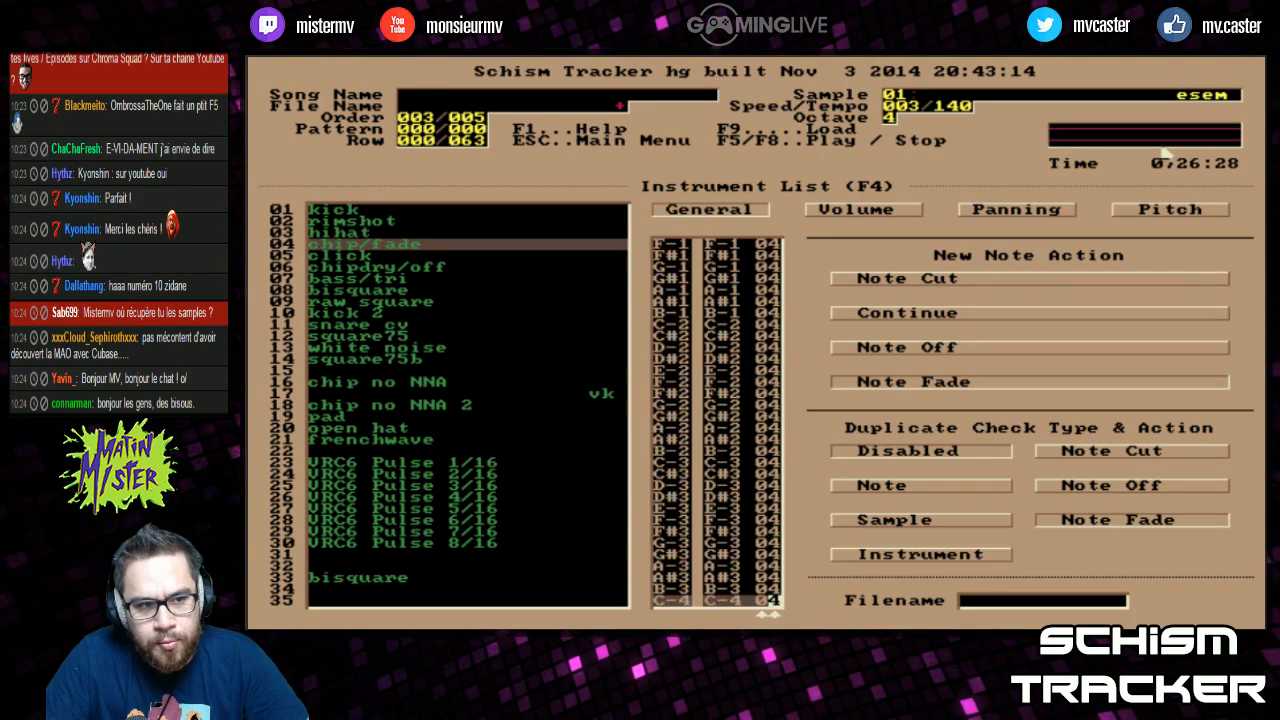
key("F3")
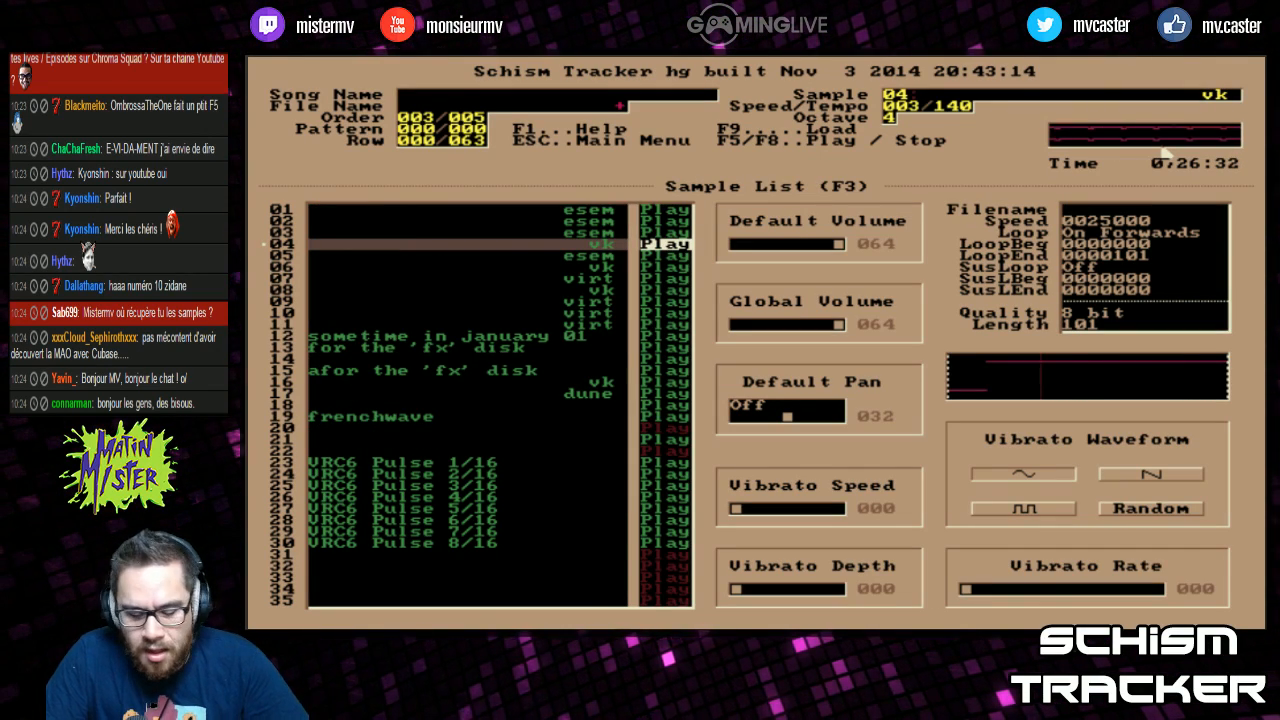
Step: Return to the instrument list and settle on the chip/fade entry
key("F4")
key("Tab")
key("Tab")
key("Tab")
key("Tab")
key("Tab")
key("Tab")
key("Tab")
key("Tab")
key("Tab")
key("Tab")
key("Tab")
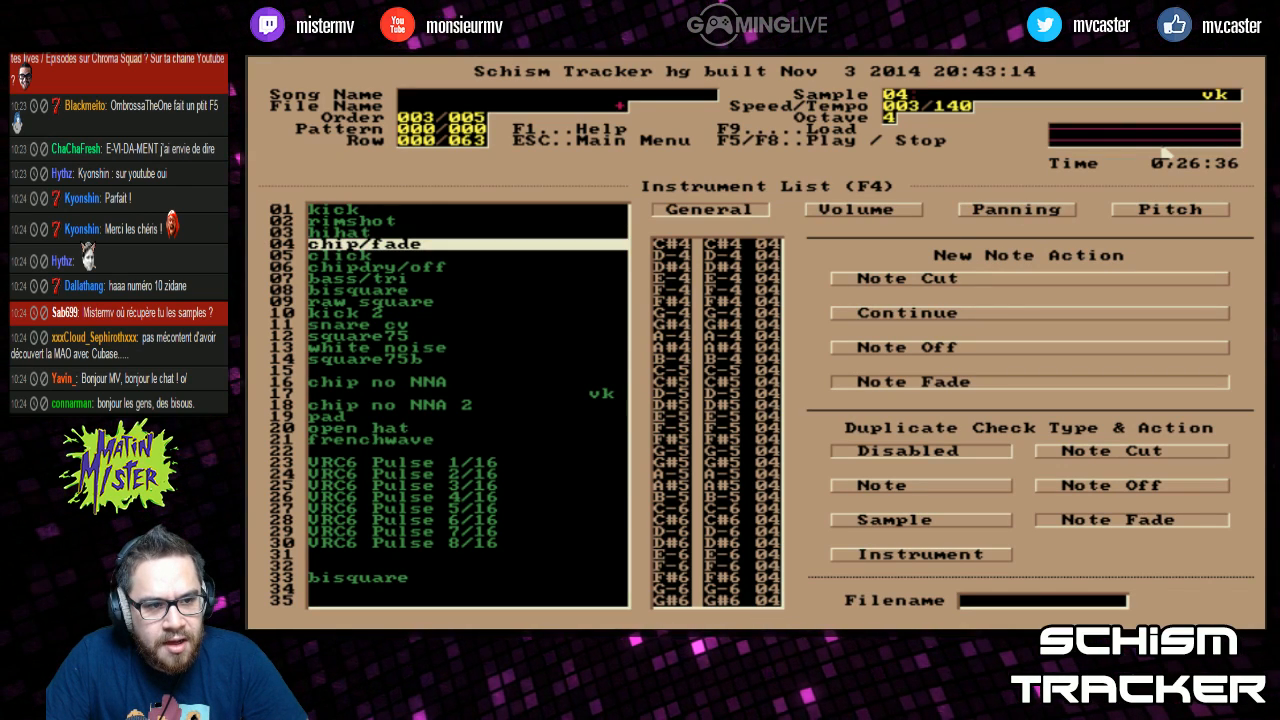
key("Down")
key("Up")
key("Up")
key("Down")
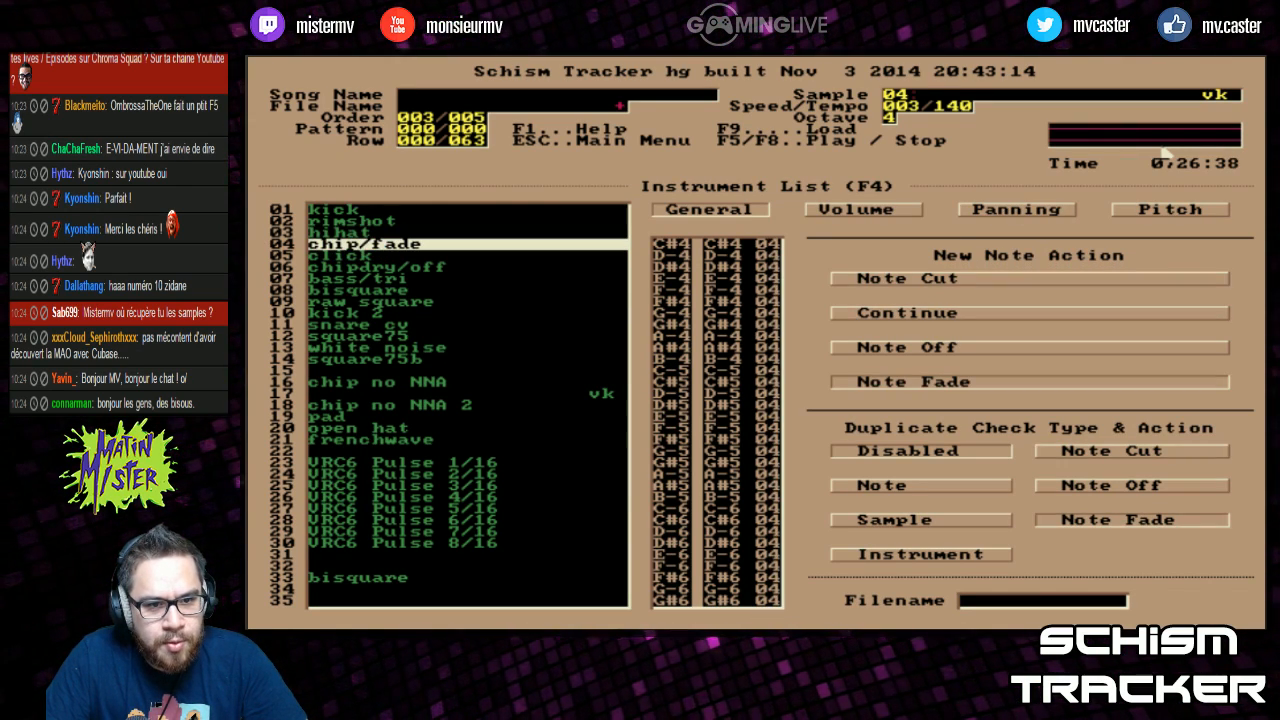
Step: Point out chip/fade's New Note Action options: Note Cut, Continue, Note Off and Note Fade
key("Tab")
key("Right")
key("Down")
key("Down")
key("Down")
key("Down")
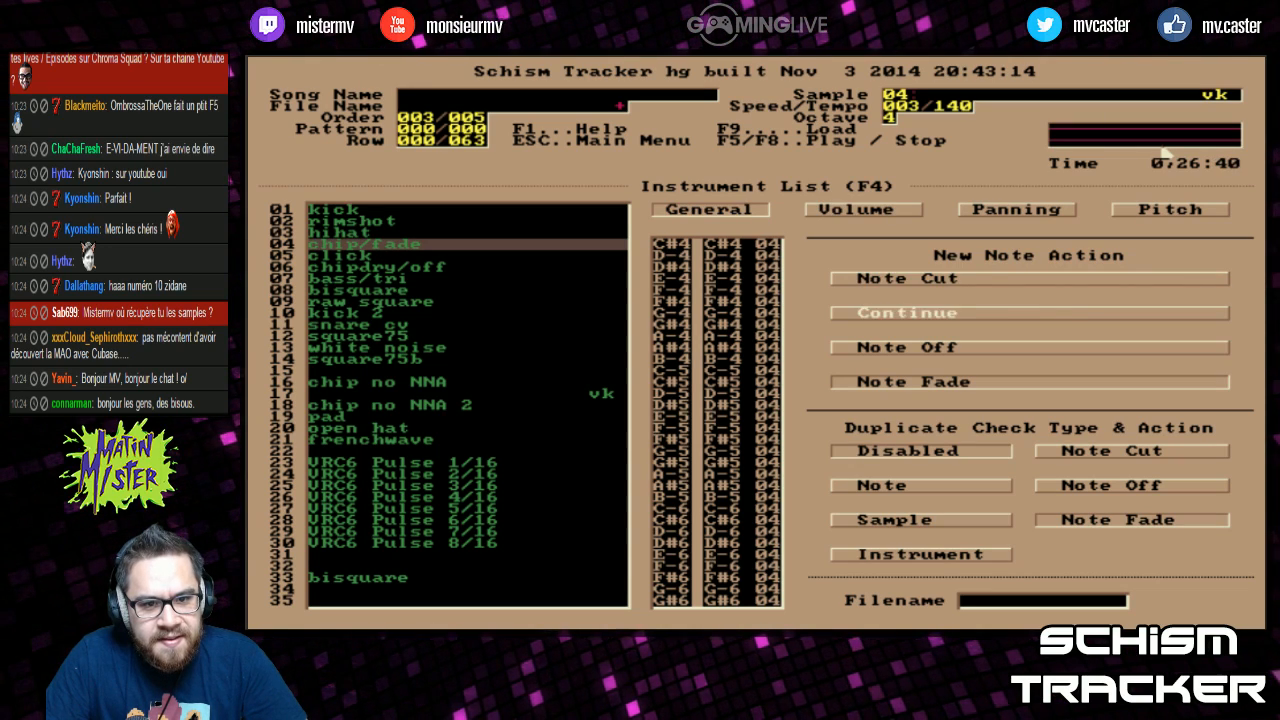
key("Up")
key("Up")
key("Up")
key("Down")
key("Down")
key("Up")
key("Up")
key("Down")
key("Down")
key("Down")
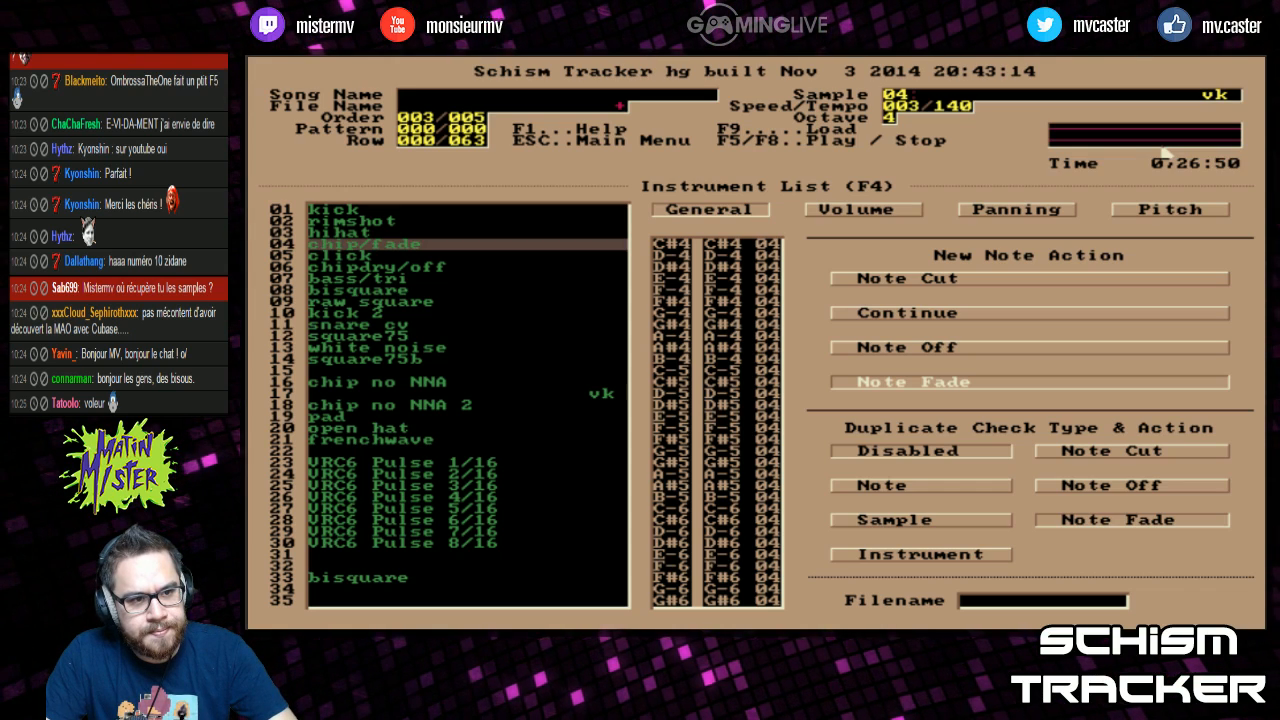
Step: In Channel 01 of pattern 000, enter C-5 with instrument 09 on row 000 and with instrument 10 on row 001
key("F2")
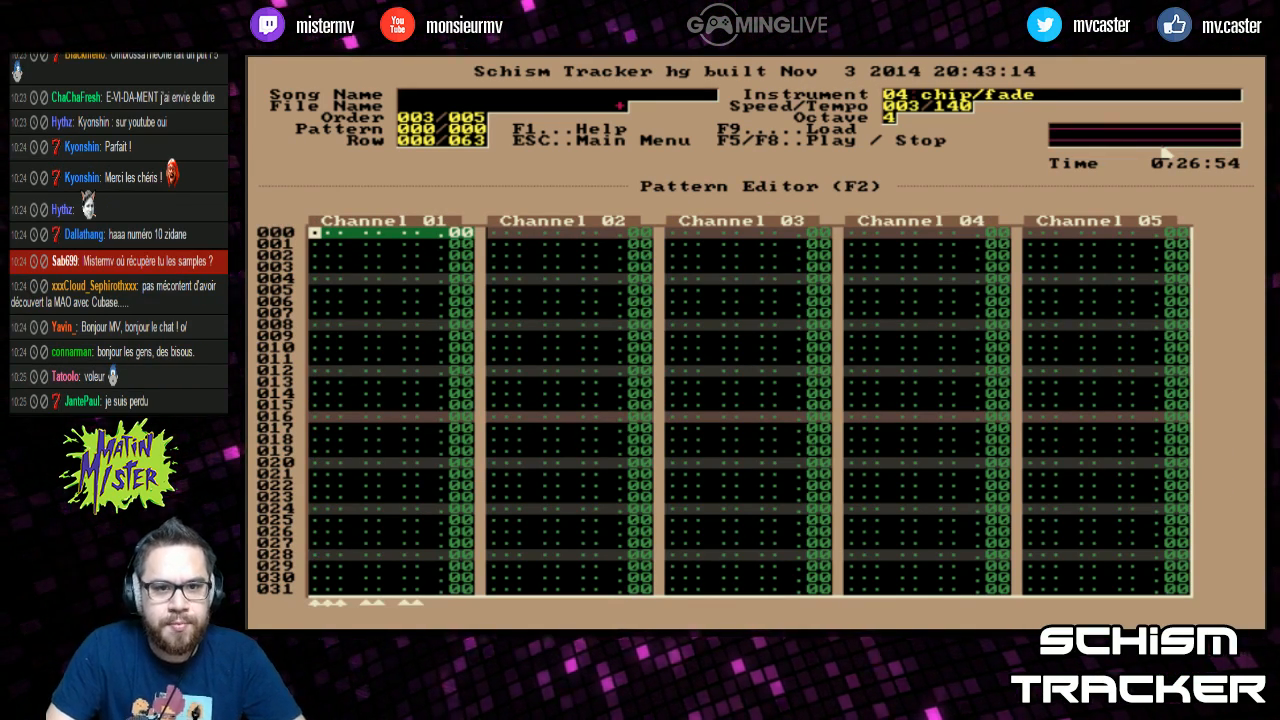
key("greater")
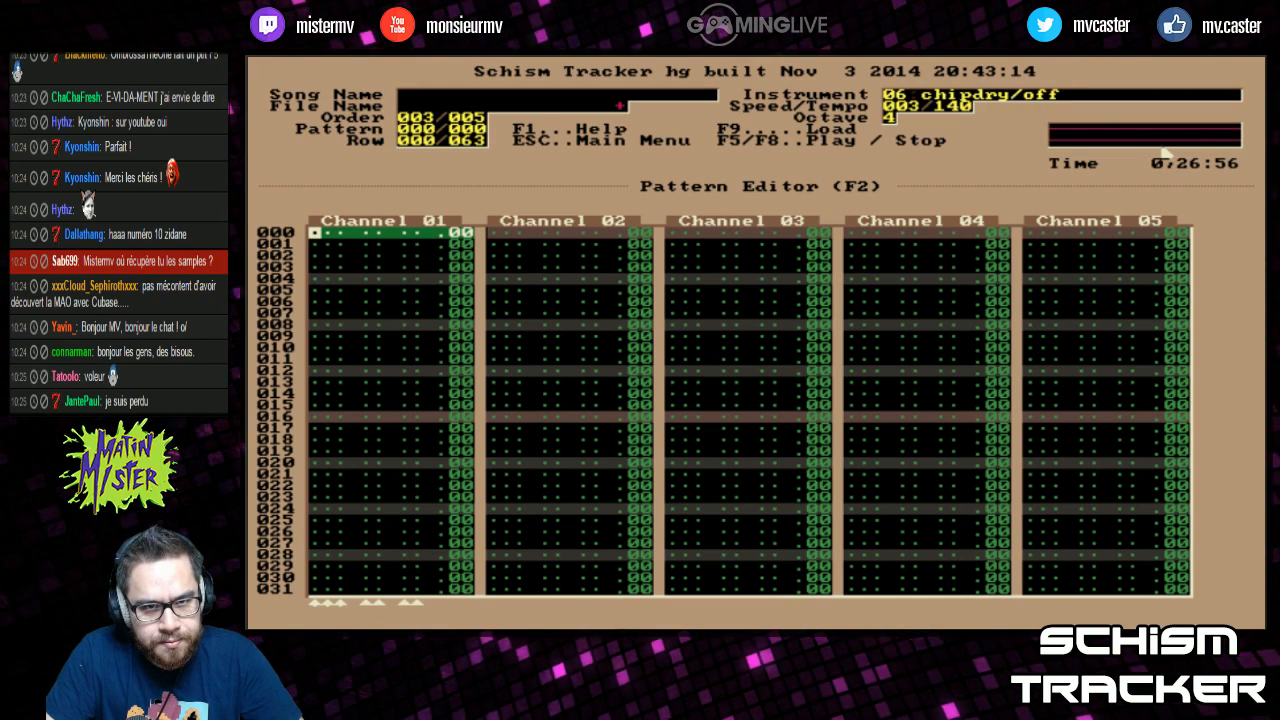
key("greater")
key("q")
key("greater")
key("q")
Step: Step through the instruments to 16 chip no NNA, trying out notes in the first rows of Channel 01
key("greater")
key("greater")
key("greater")
key("greater")
key("Up")
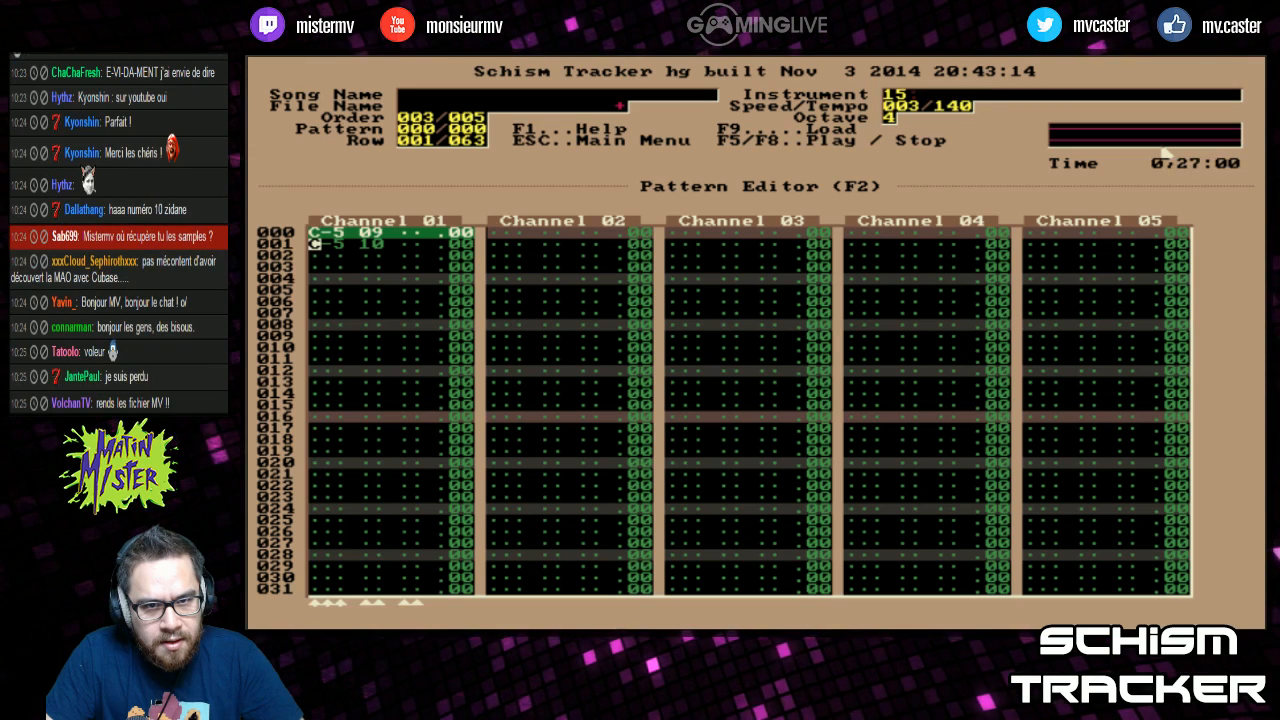
key("less")
key("q")
key("q")
key("Up")
key("greater")
key("q")
key("greater")
key("q")
key("t")
key("y")
Step: Clear the test notes from the first rows of Channel 01
key("Up")
key("Up")
key("Up")
key("Up")
key("Up")
key("Up")
key("Delete")
key("Delete")
key("Delete")
key("Delete")
key("Delete")
key("Delete")
Step: Enter a rising C-D-E-G melody from C-5 to C-7 with instrument 16 on every second row, 000 to 016, of Channel 01
key("q")
key("Down")
key("w")
key("Down")
key("e")
key("Down")
key("r")
key("KP_Multiply")
key("Down")
key("q")
key("Down")
key("w")
key("Down")
key("e")
key("Down")
key("t")
key("Down")
key("i")
key("Down")
Step: Continue the melody downward on every second row, 018 to 030: G-6, E-6, D-6, C-6, G-5, E-5 and D-5
key("t")
key("Down")
key("w")
key("w")
key("Down")
key("q")
key("Down")
key("KP_Divide")
key("t")
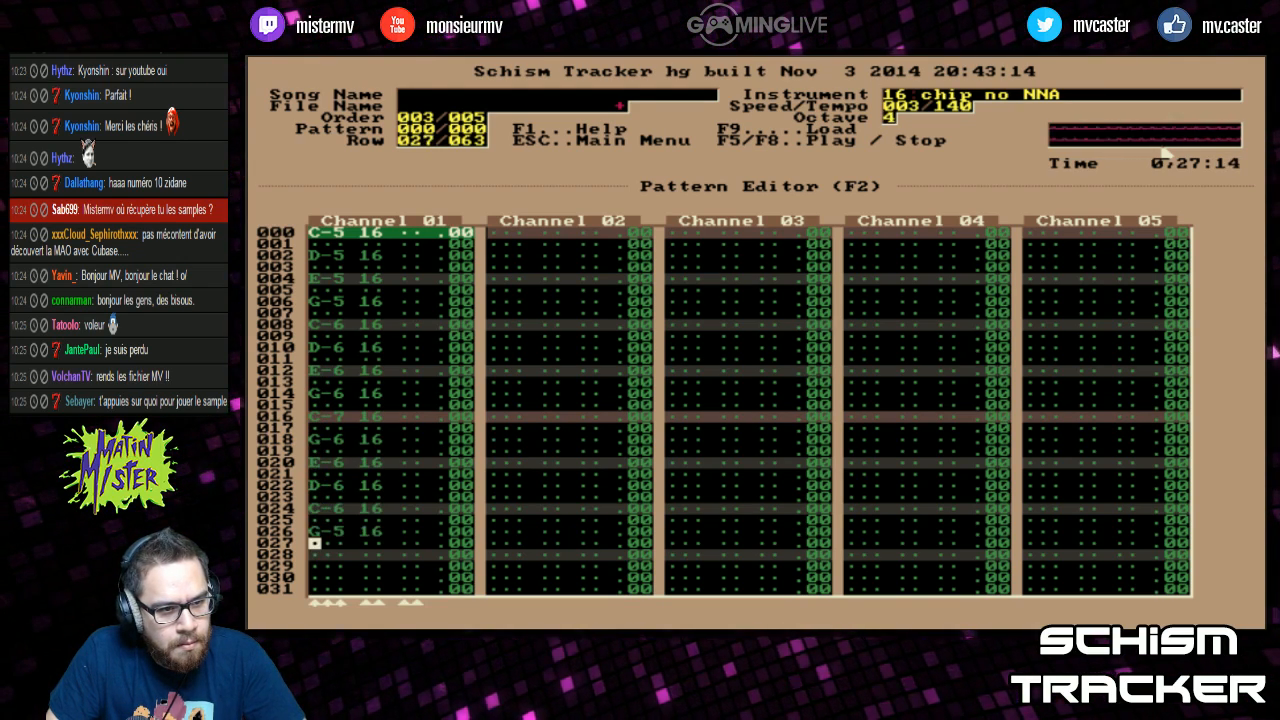
key("e")
key("Down")
key("w")
key("Down")
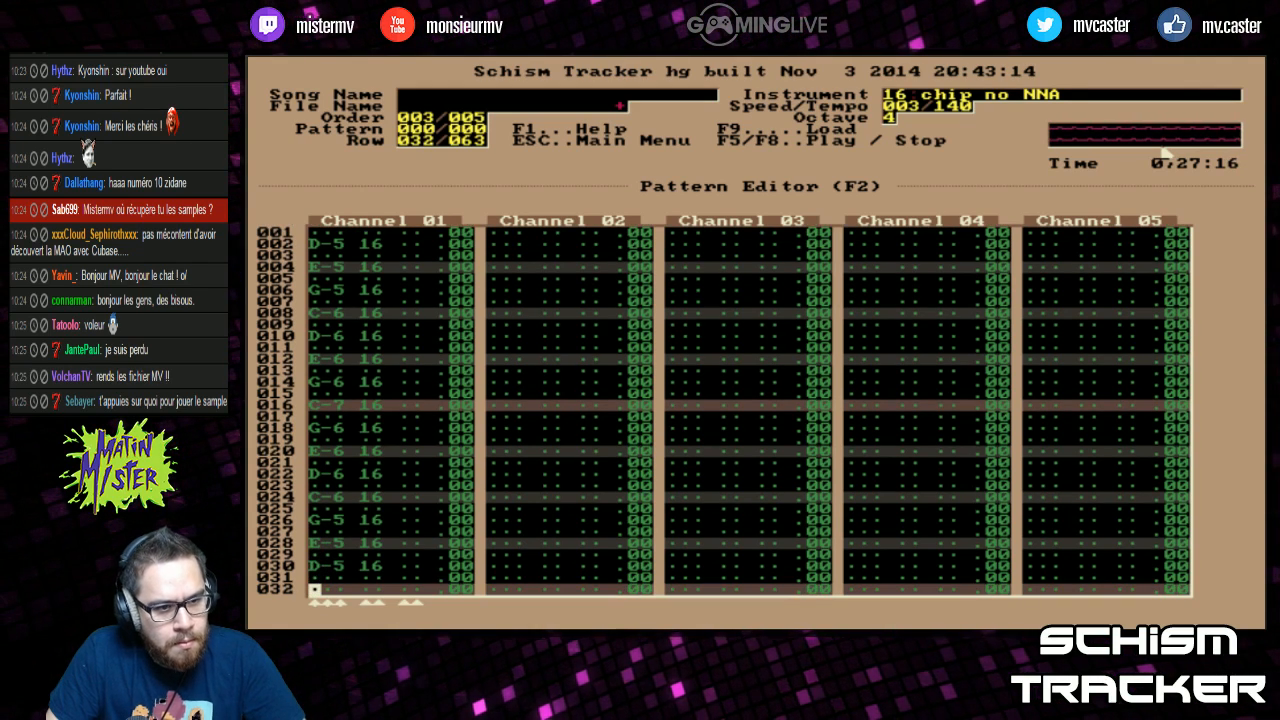
Step: Keep row 032 empty and put a C00 pattern break effect on row 031 of Channel 01
key("q")
key("Delete")
key("Right")
key("Right")
key("Right")
key("Right")
key("Right")
key("Right")
key("Up")
key("c")
Step: Select all of Channel 01 and transpose its notes down one octave
key("Page_Up")
key("Page_Up")
key("alt+l")
key("alt+a")
key("alt+a")
key("alt+a")
key("alt+a")
key("alt+a")
key("alt+a")
key("alt+a")
key("alt+a")
key("alt+a")
key("alt+a")
key("alt+a")
key("alt+a")
key("alt+a")
key("alt+q")
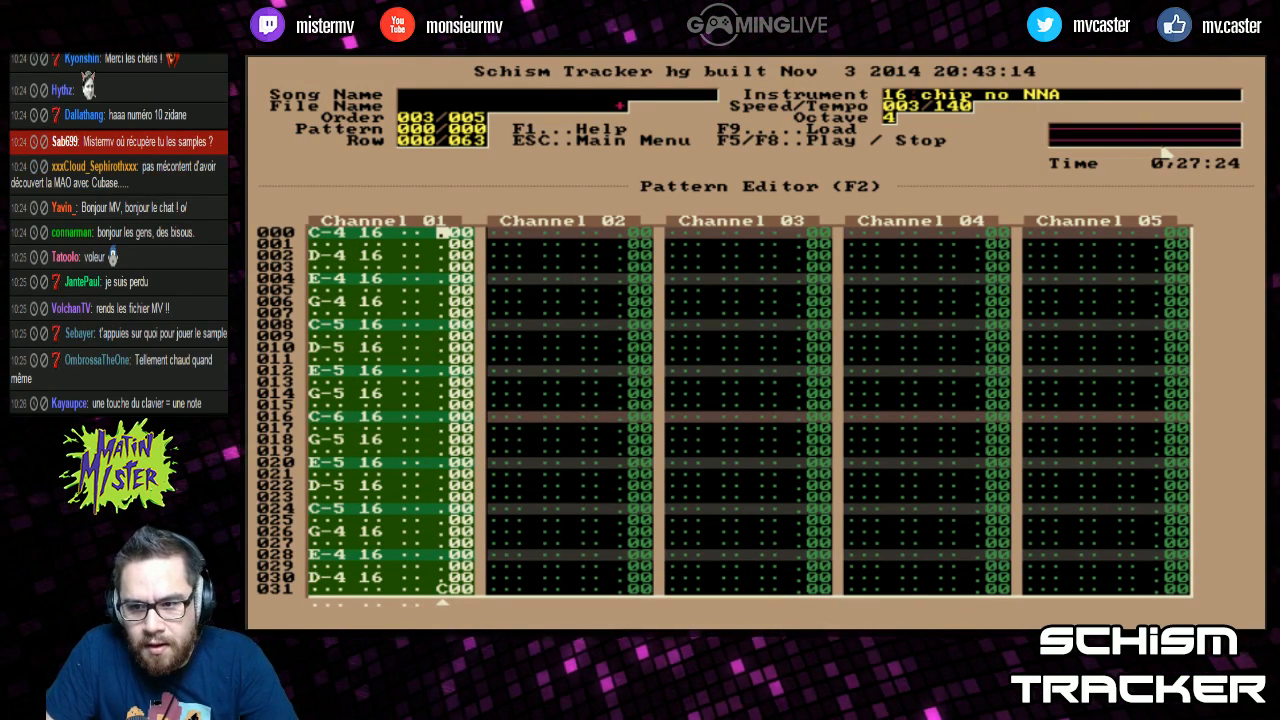
Step: Play the pattern and set the song's speed to 06
key("F5")
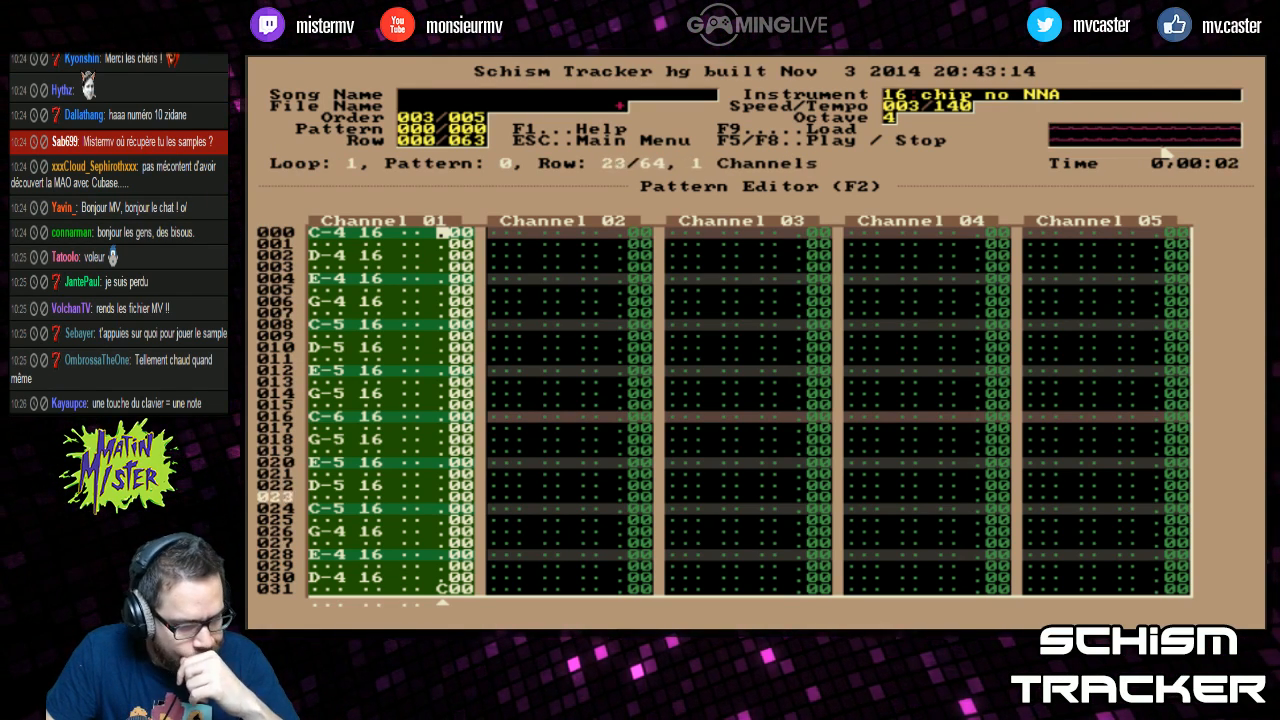
key("F12")
type("06")
key("Return")
Step: Play the melody at the new speed while viewing it in the pattern editor, and stop playback
key("F5")
key("F5")
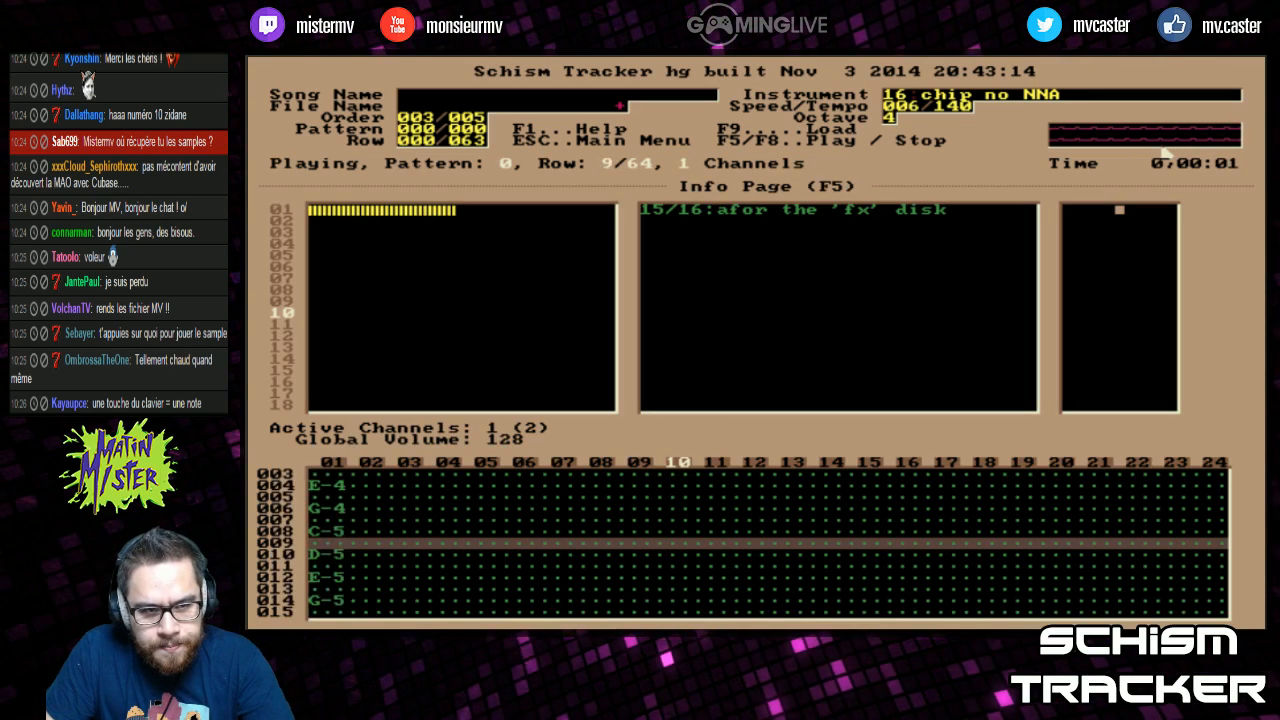
key("F2")
key("F3")
key("F2")
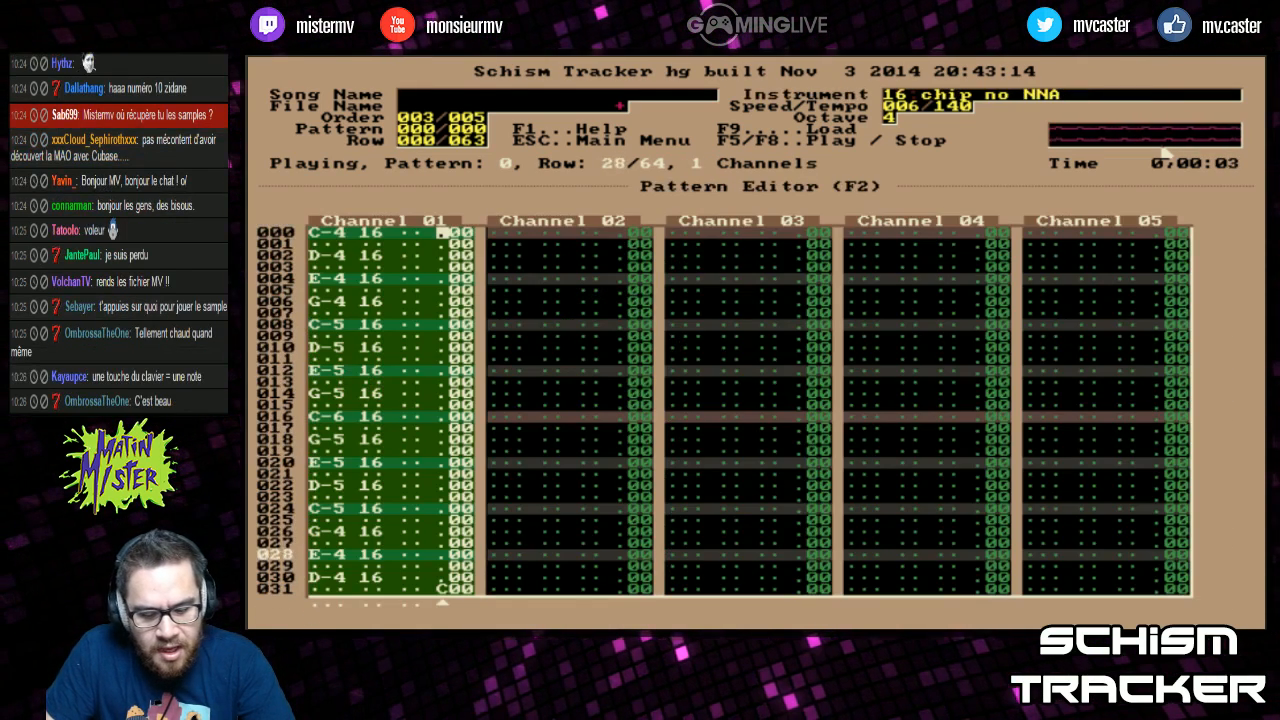
key("F8")
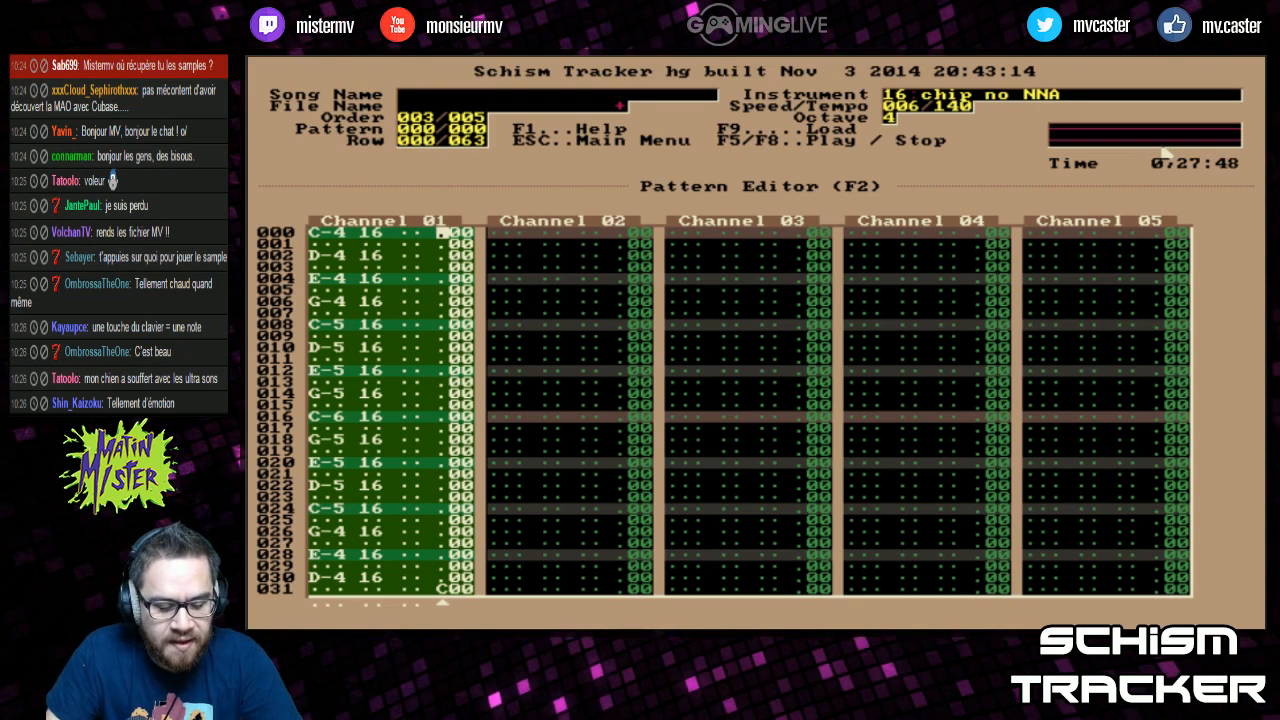
Step: Return to the chip/fade instrument and go through its New Note Action options
key("F4")
key("Home")
key("Down")
key("Down")
key("Down")
key("Right")
key("Down")
key("Down")
key("Down")
key("Down")
key("Down")
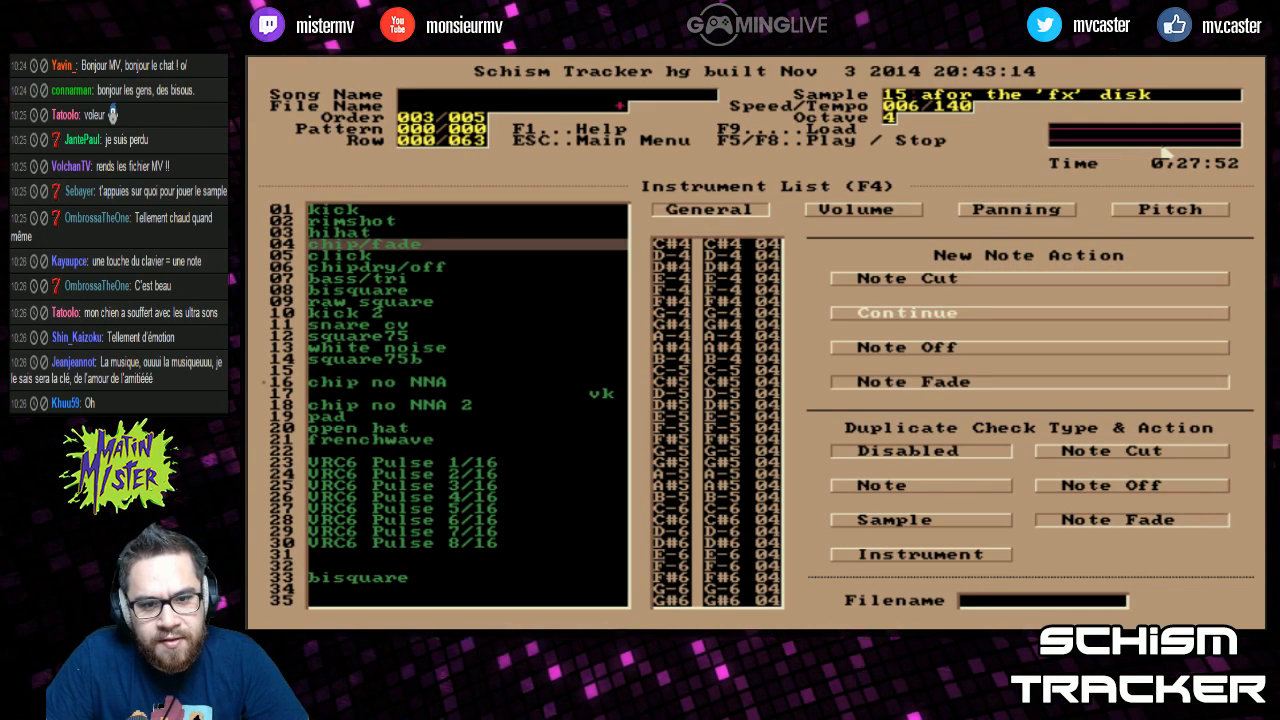
Step: Show the Volume Envelope settings of the chip/fade instrument
key("Up")
key("Up")
key("Up")
key("Up")
key("Up")
key("Right")
key("Return")
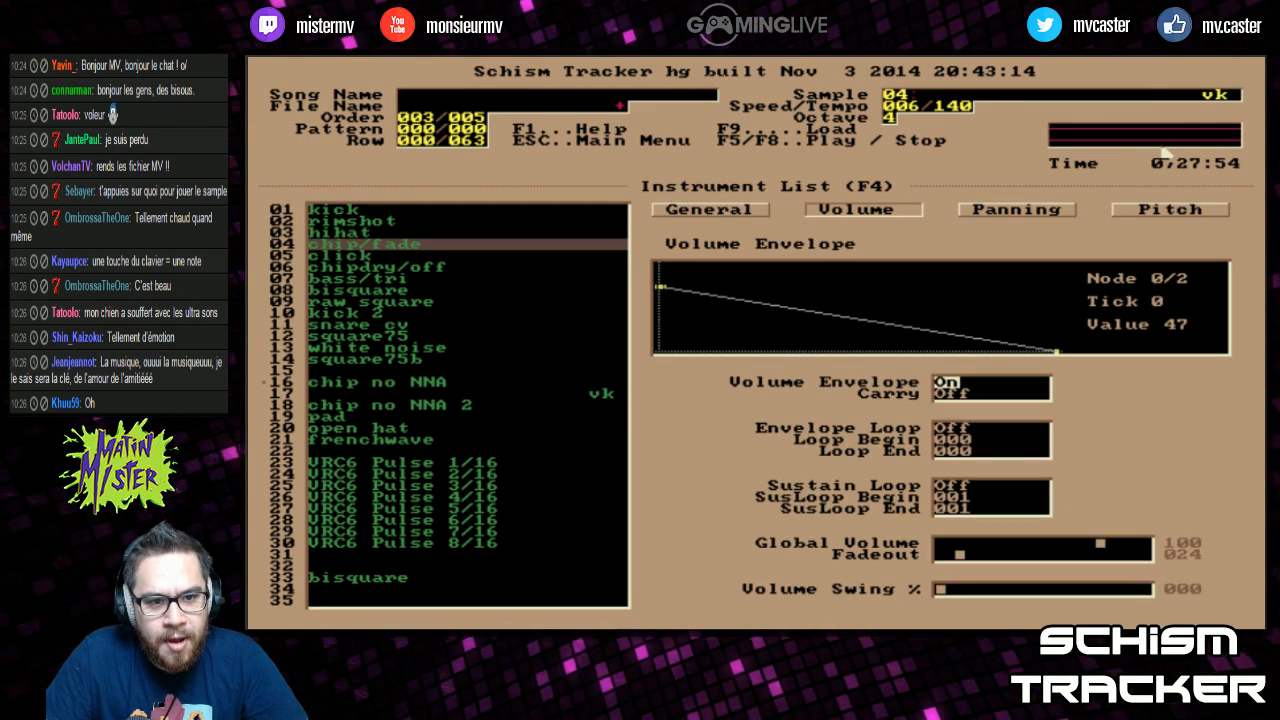
Step: Raise the octave to 5 and audition single notes of chip/fade to follow its volume envelope
key("q")
key("w")
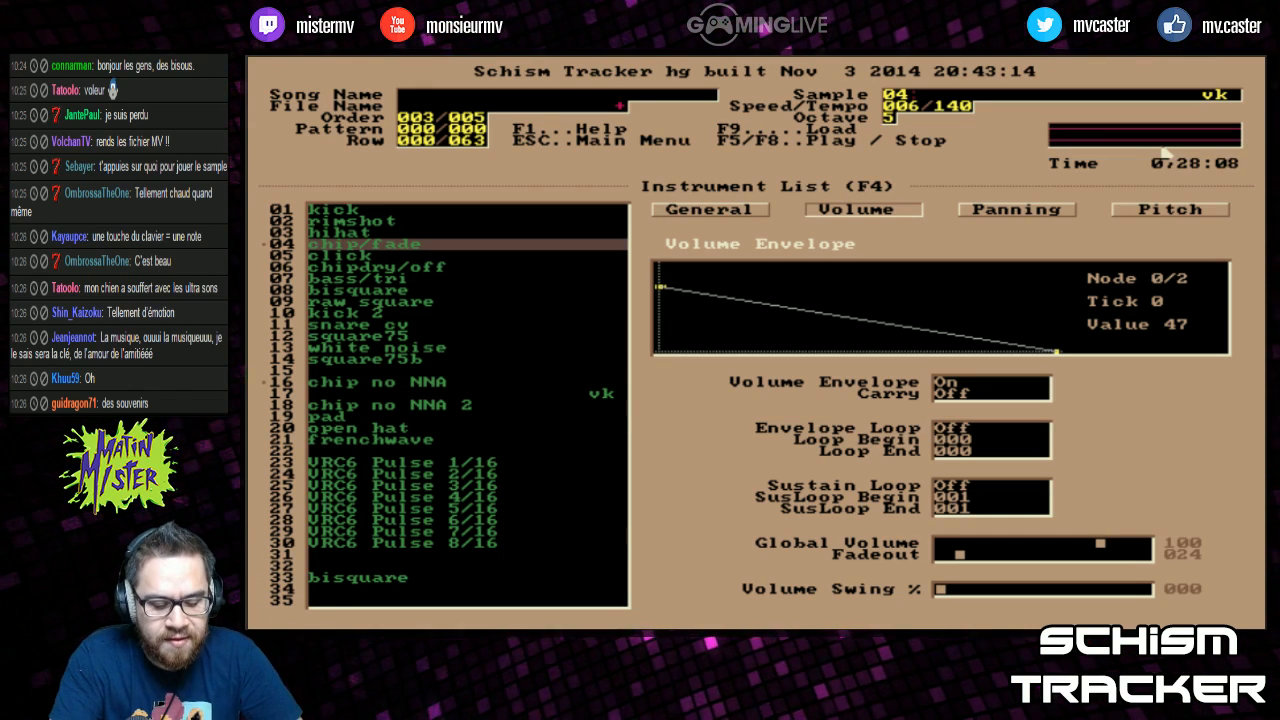
key("q")
key("q")
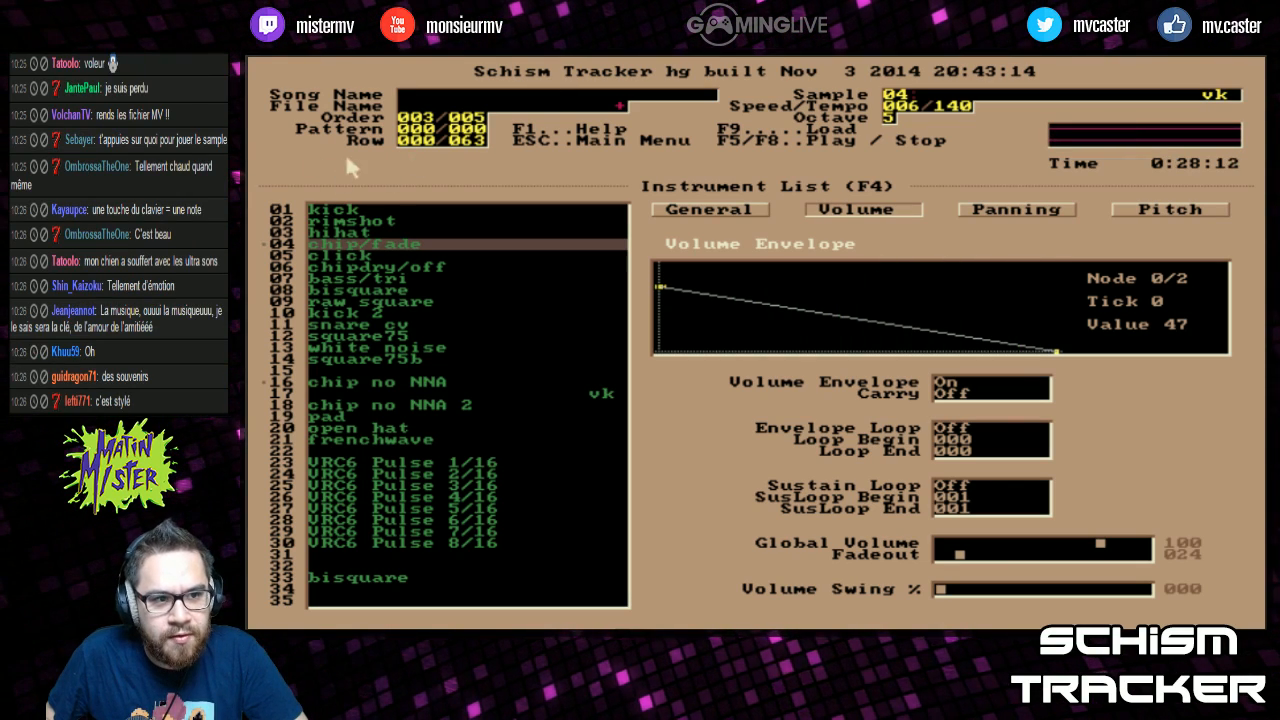
key("q")
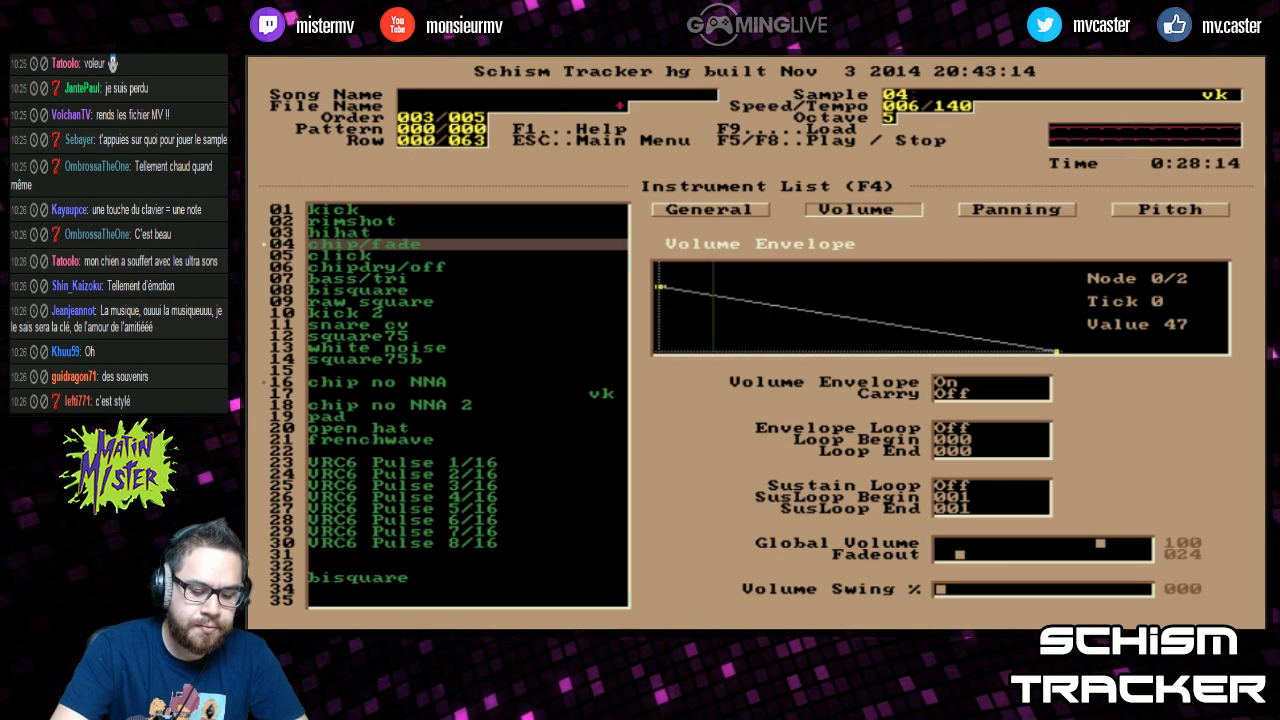
Step: Play repeated C-D-E-G runs with chip/fade to hear how successive notes fade over each other
key("w")
key("e")
key("t")
key("q")
key("w")
key("e")
key("t")
key("q")
key("w")
key("e")
key("t")
key("q")
key("w")
key("e")
key("t")
key("q")
key("w")
key("e")
key("t")
key("q")
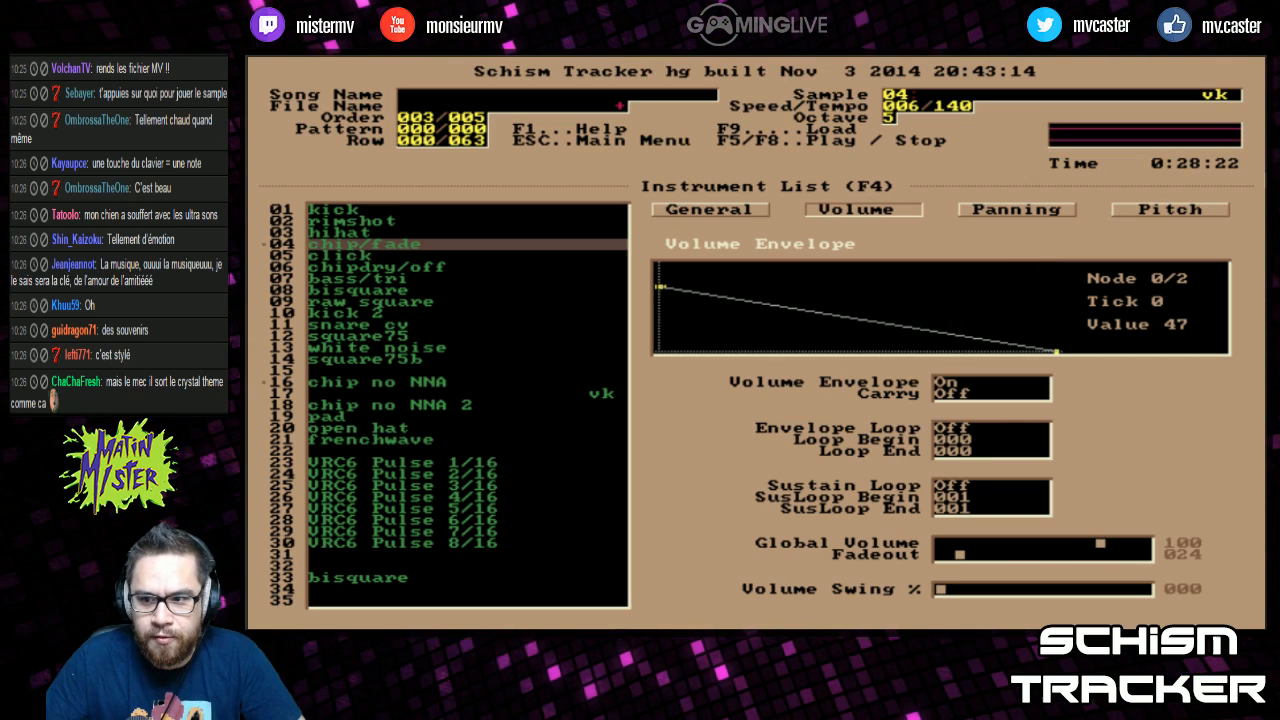
Step: Show chip/fade's Panning Envelope settings and select node 1 of the envelope
key("Tab")
key("Tab")
key("Tab")
key("Tab")
key("Return")
key("Tab")
key("Tab")
key("Tab")
key("Tab")
key("Tab")
key("Down")
key("Right")
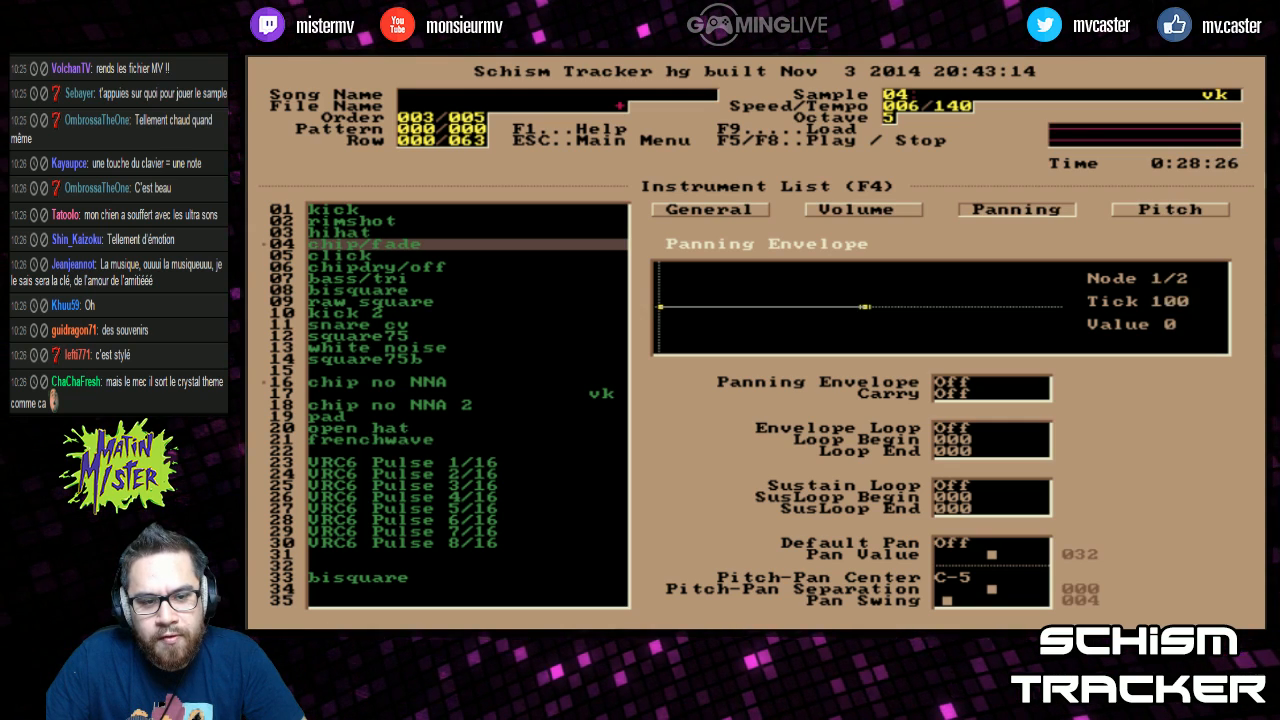
key("Left")
key("Right")
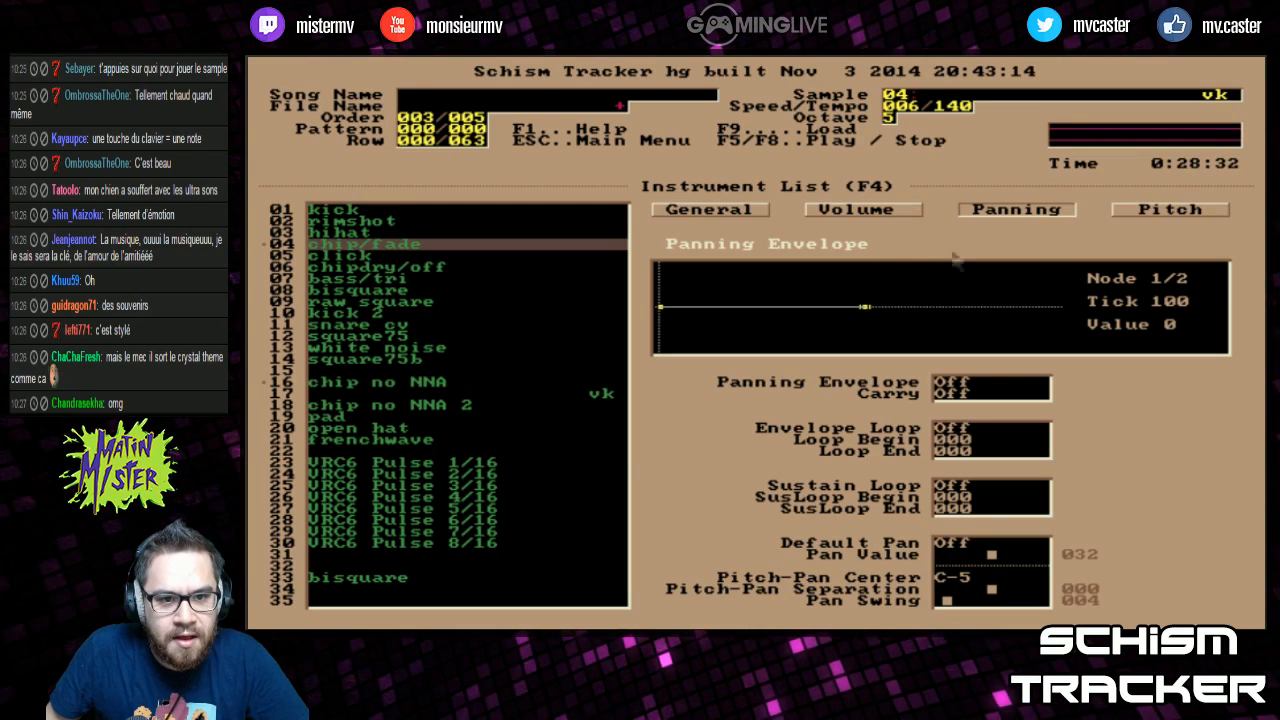
Step: Add nodes across chip/fade's panning envelope to draw an irregular zigzag and turn the envelope on
left_click(847, 283)
left_click(711, 308)
left_click(731, 269)
left_click(779, 285)
left_click(782, 305)
left_click(803, 328)
left_click(861, 343)
left_click(864, 305)
left_click(865, 280)
left_click(881, 296)
left_click(836, 324)
left_click(815, 337)
left_click(734, 335)
left_click(717, 330)
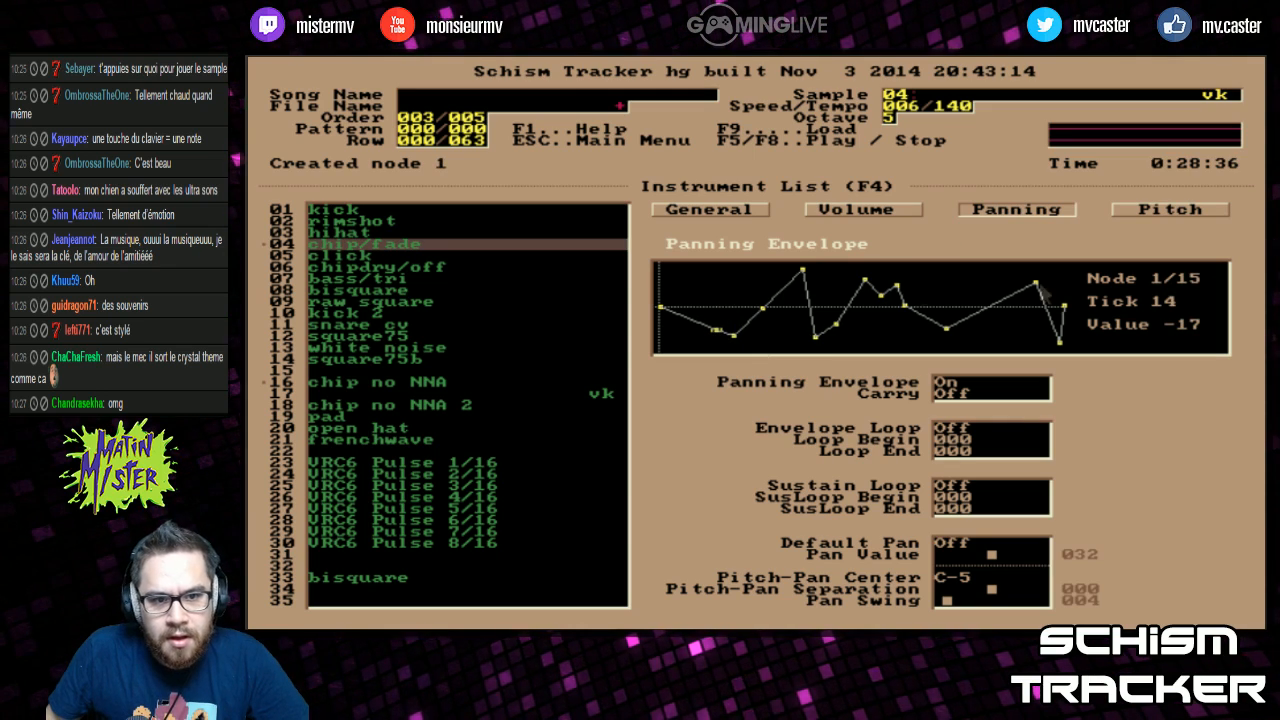
Step: Show the Frequency Envelope and pitch settings of the chip/fade instrument
key("Tab")
key("Tab")
key("Tab")
key("Tab")
key("Tab")
key("Tab")
key("Tab")
key("Tab")
key("Tab")
key("Tab")
key("Tab")
key("Return")
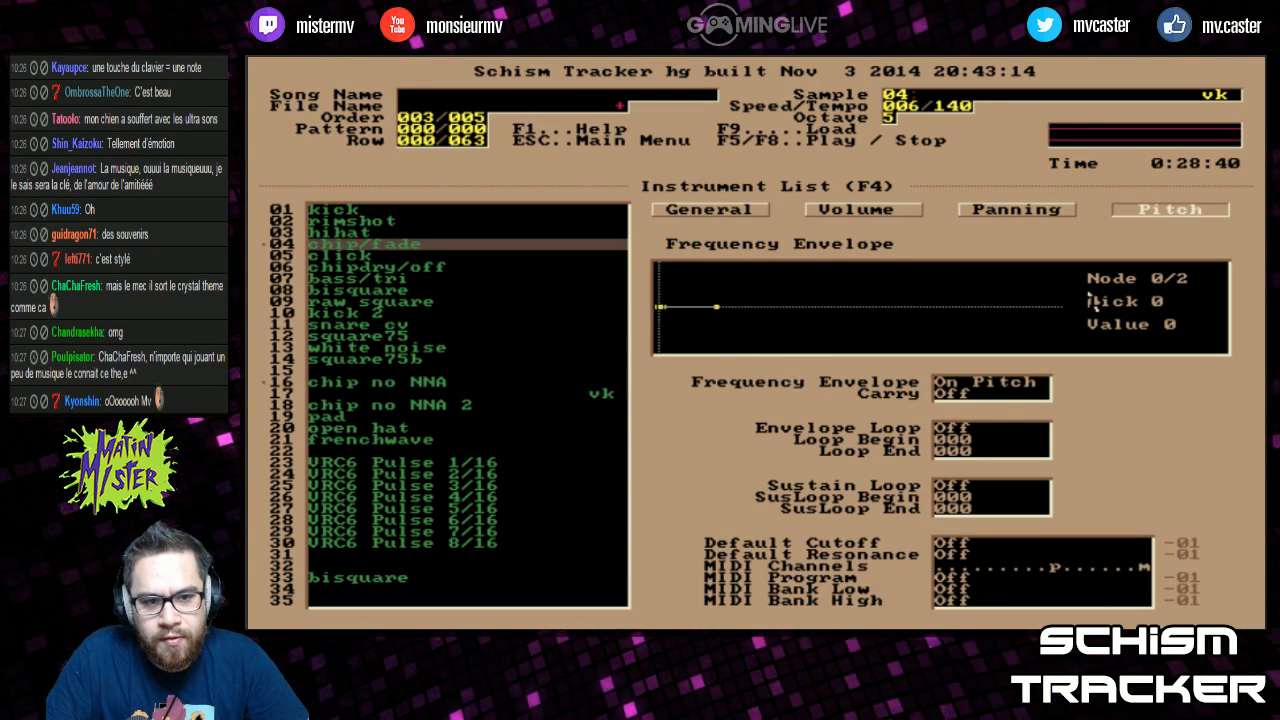
Step: Go through chip/fade's pitch settings, from the frequency envelope to the MIDI options, and return to chip/fade in the instrument list
key("Tab")
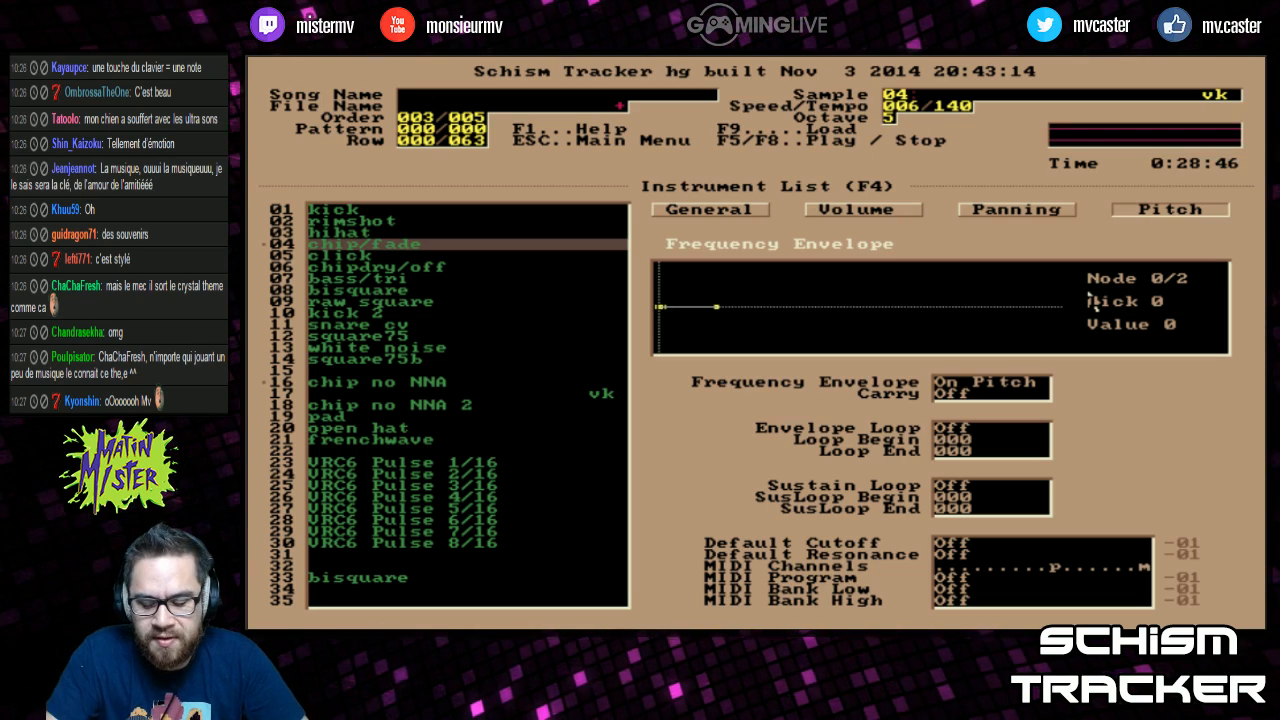
key("Tab")
key("Tab")
key("Tab")
key("Tab")
key("Tab")
key("Tab")
key("Tab")
key("Tab")
key("Tab")
key("Tab")
key("Tab")
key("Tab")
key("Tab")
key("Tab")
key("Tab")
key("Tab")
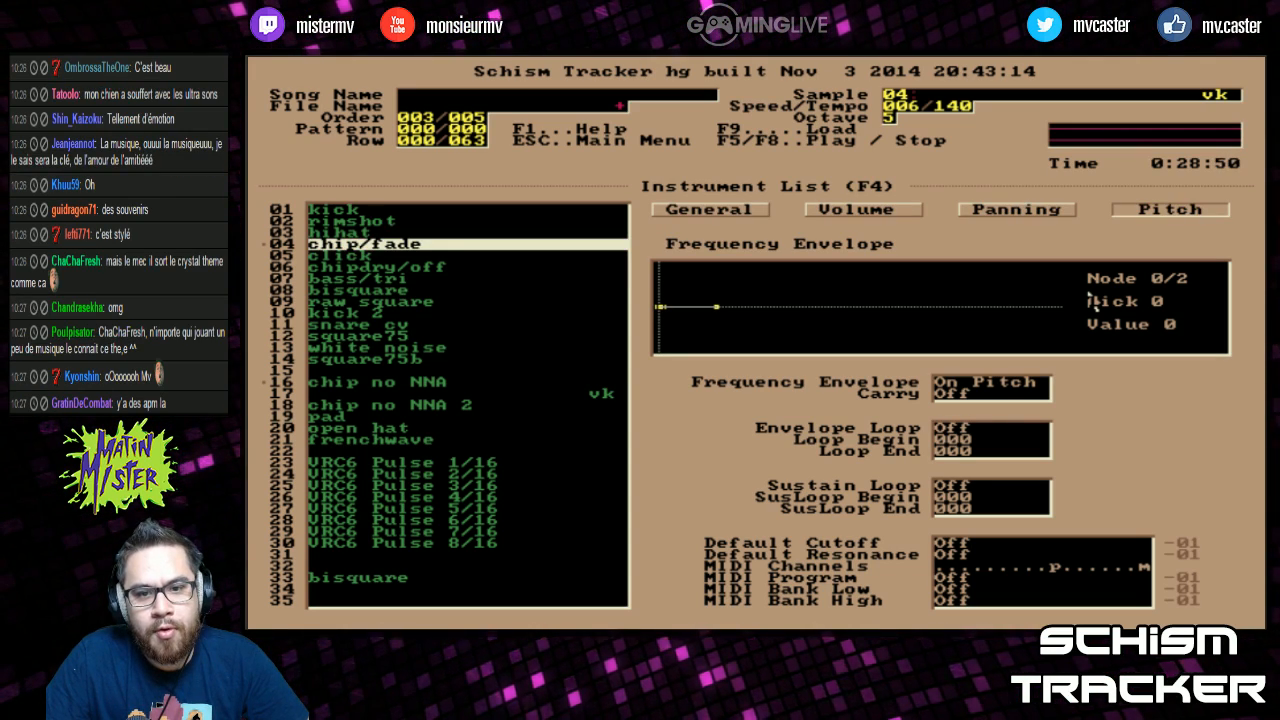
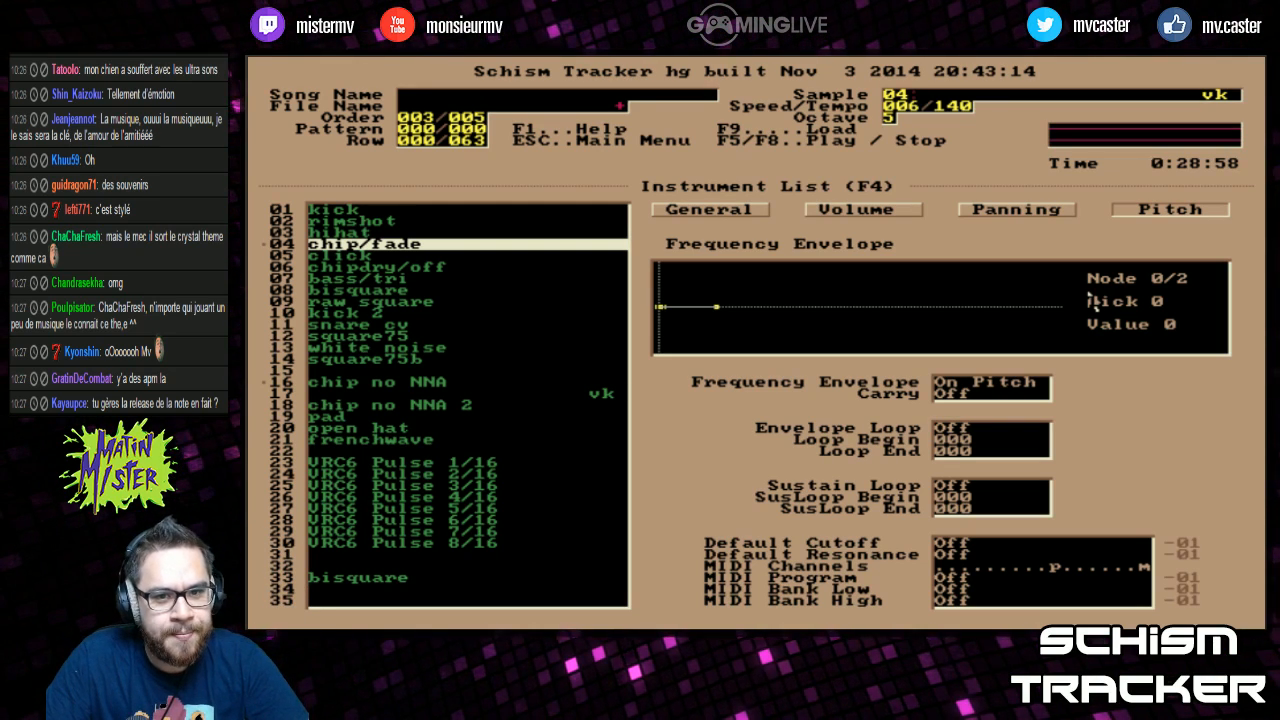
Step: Return to the first note of channel 01 in pattern 000, play the pattern briefly and stop it
key("F2")
key("Left")
key("Left")
key("Left")
key("Left")
key("Left")
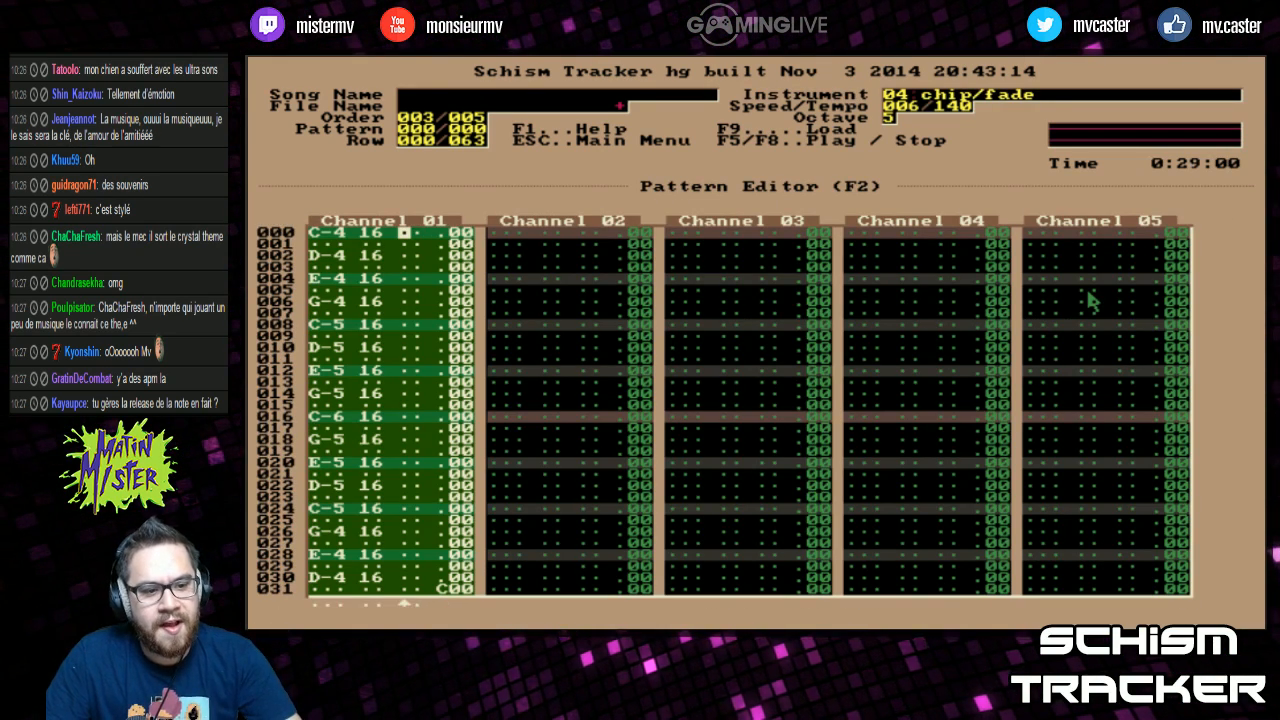
key("F6")
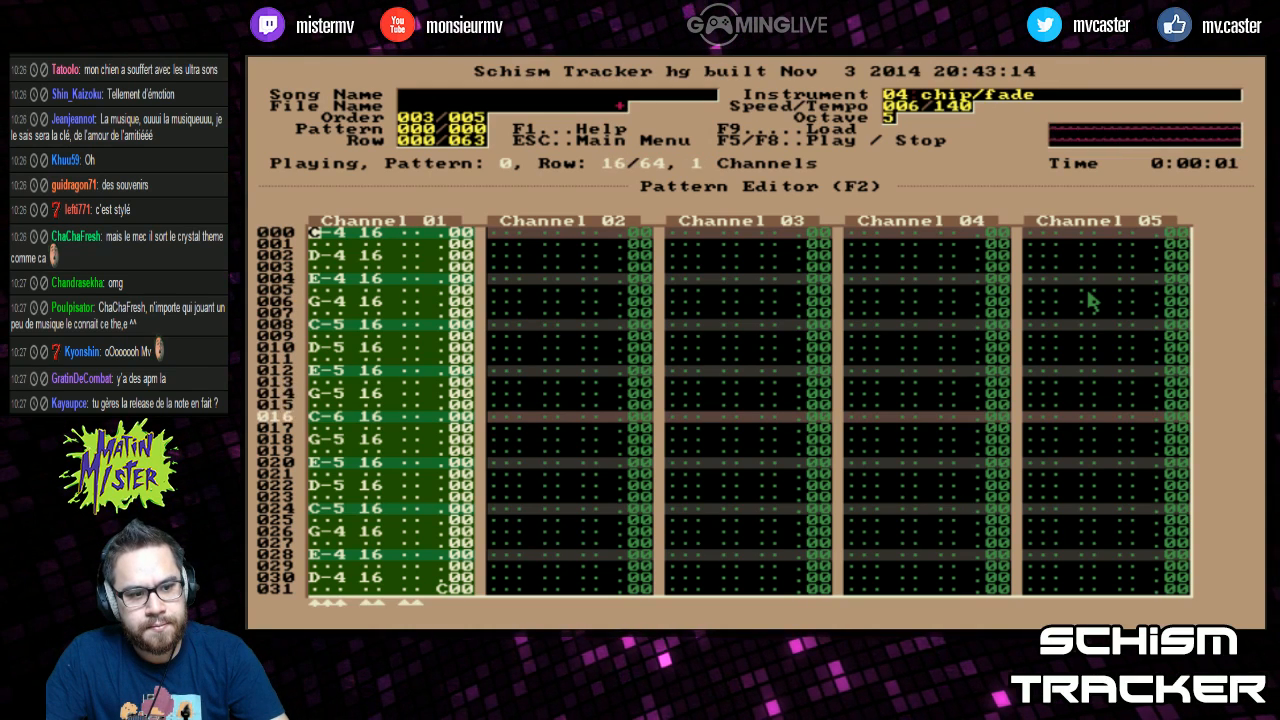
key("F8")
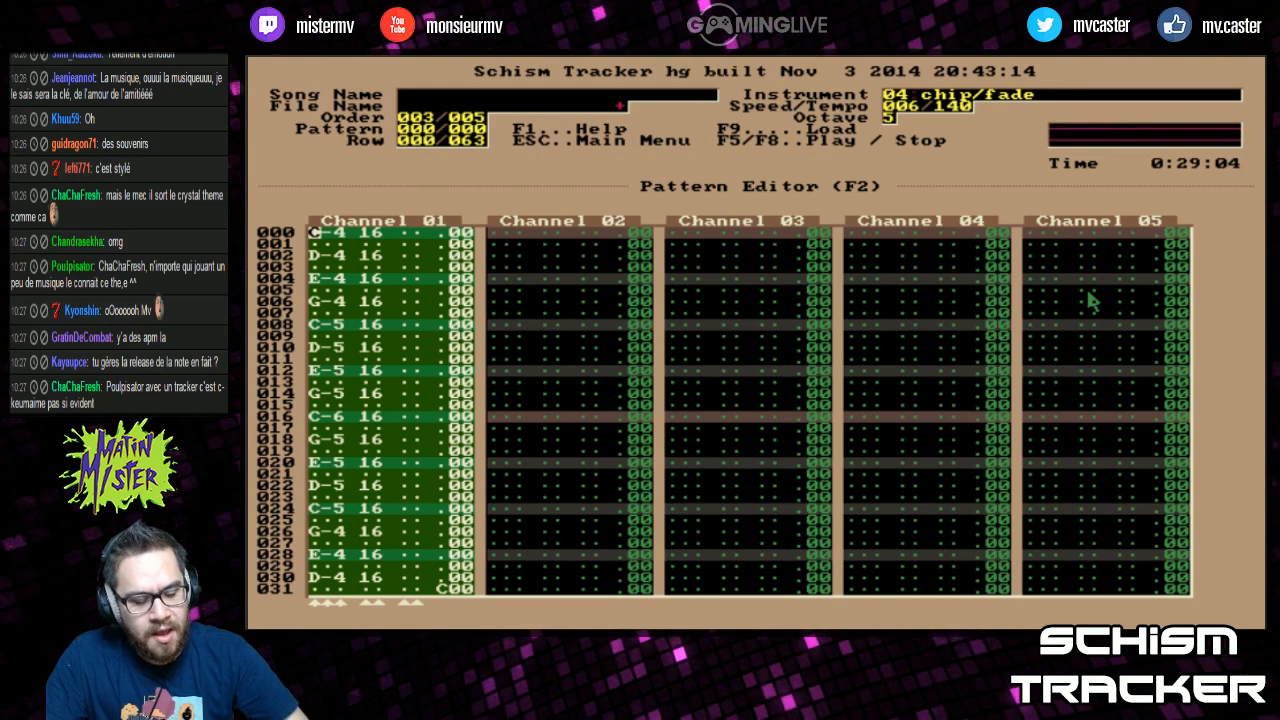
Step: Assign instrument 04 chip/fade to all of channel 01's notes in pattern 000 and play the result
key("shift+Page_Down")
key("shift+Page_Down")
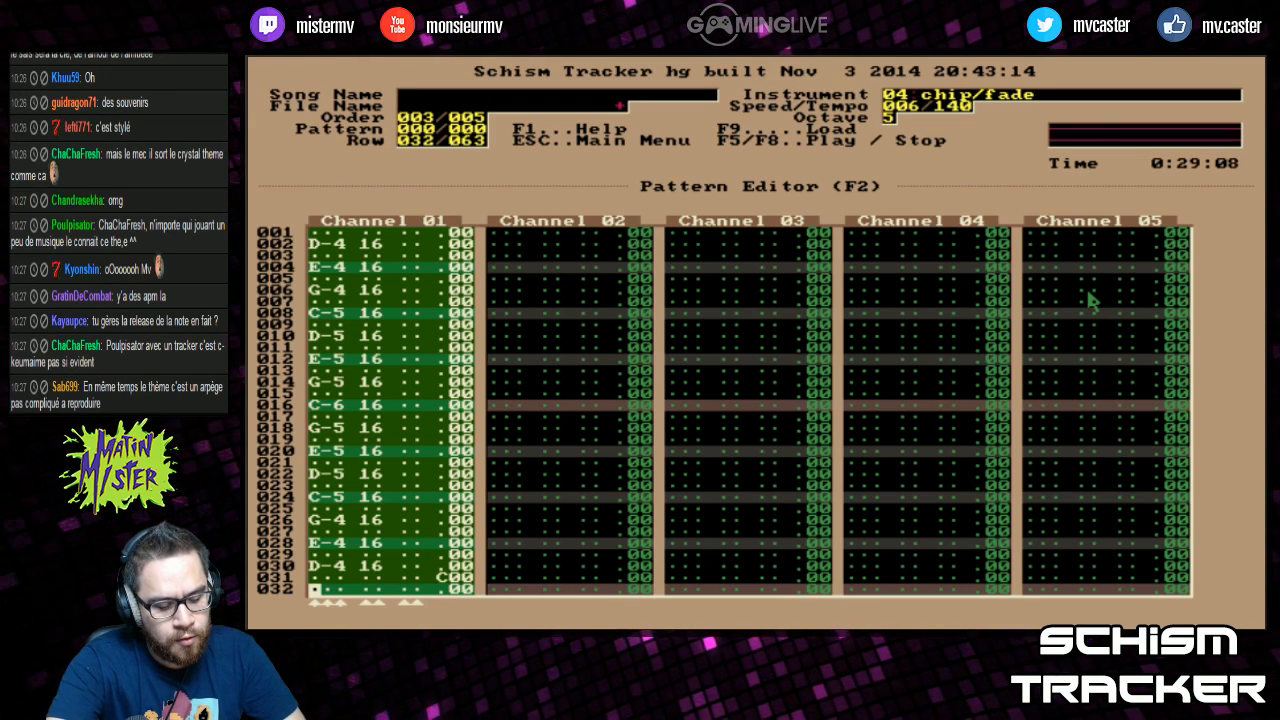
key("alt+s")
key("F5")
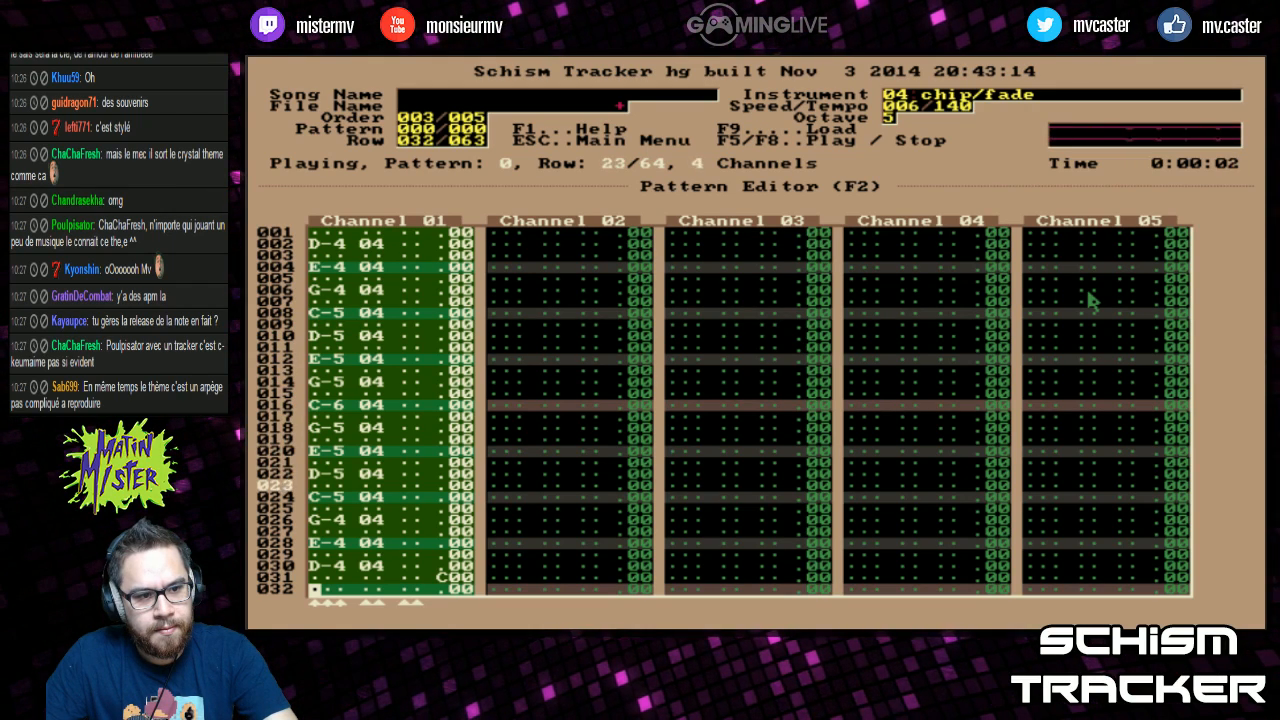
key("F8")
key("Home")
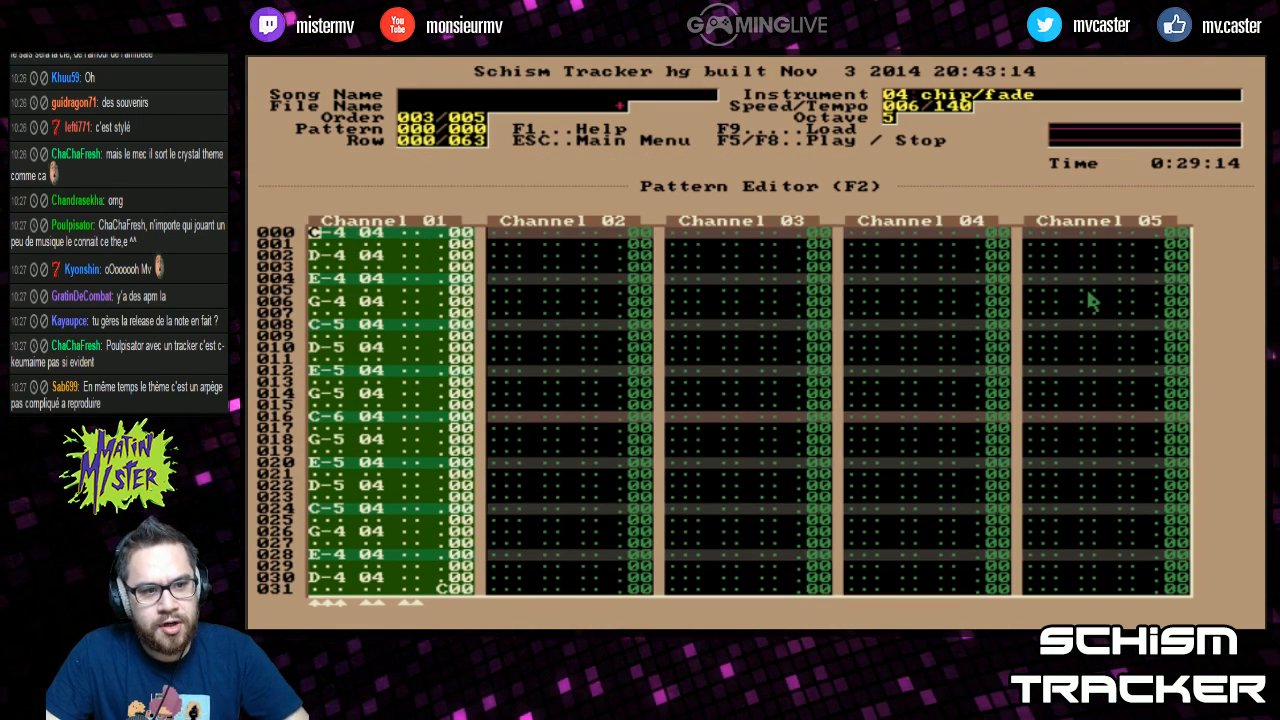
Step: Copy channel 01's arpeggio into channel 02 from row 003 and channel 03 from row 006 as delayed echoes
key("alt+c")
key("Tab")
key("Down")
key("Down")
key("Down")
key("alt+p")
key("Tab")
key("Down")
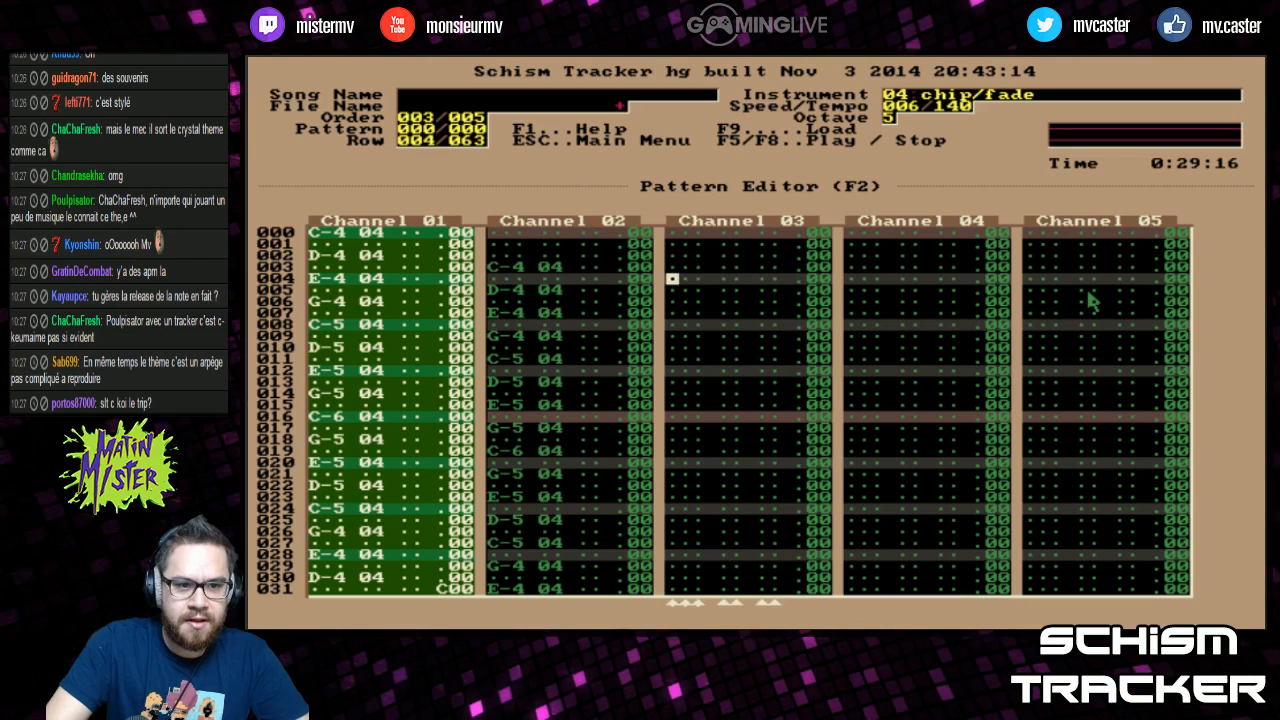
key("alt+p")
Step: Reduce the volume of all channel 02 notes to 25 with Volume Amplification
key("Home")
key("shift+End")
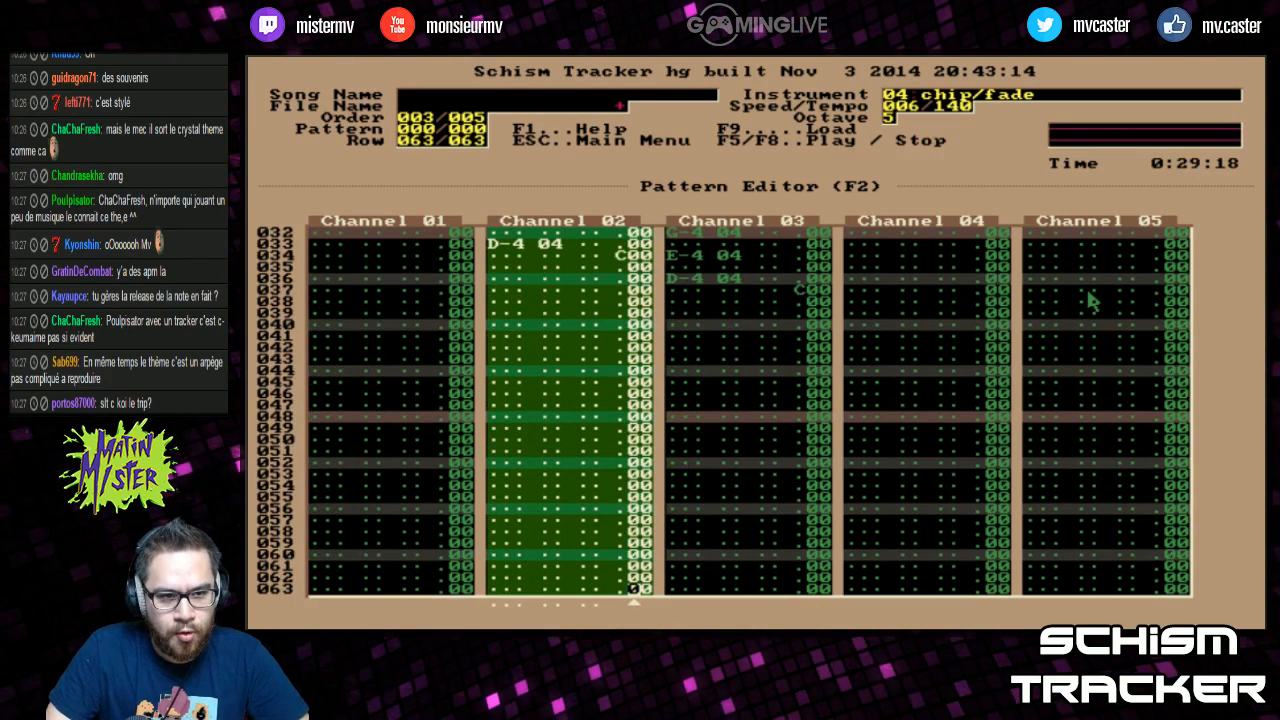
key("Home")
key("alt+j")
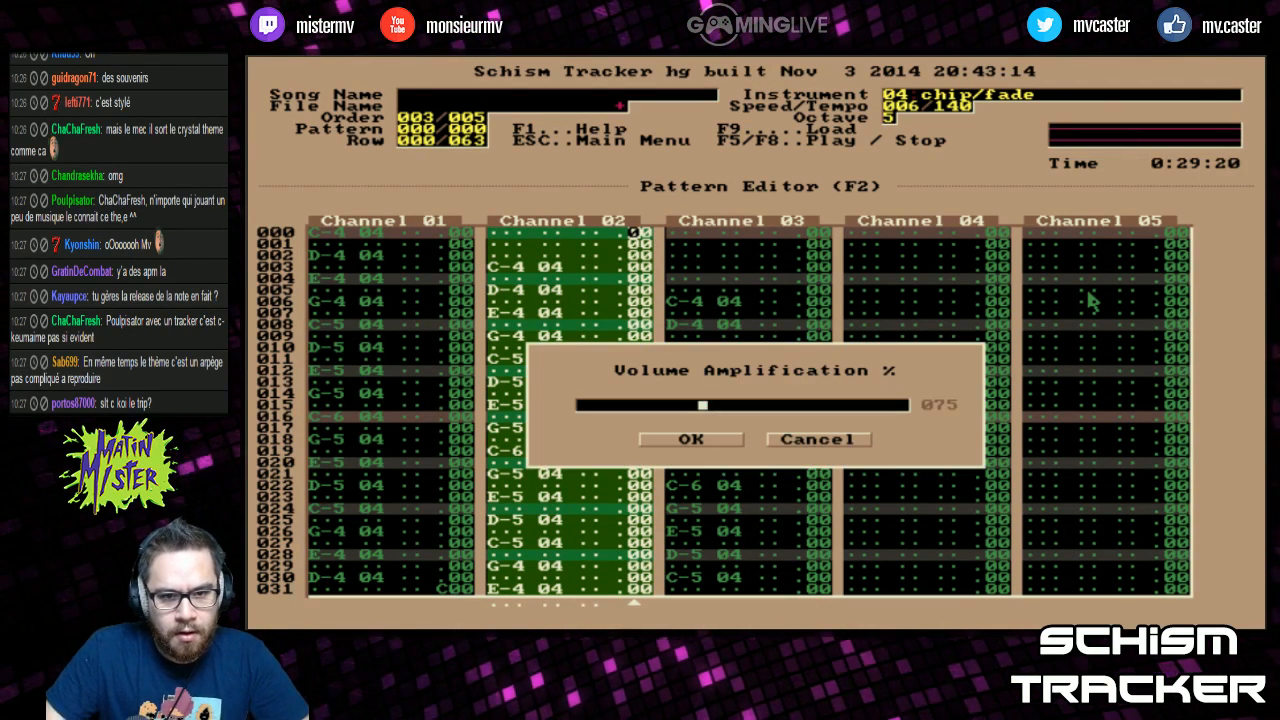
type("25")
key("Return")
key("Return")
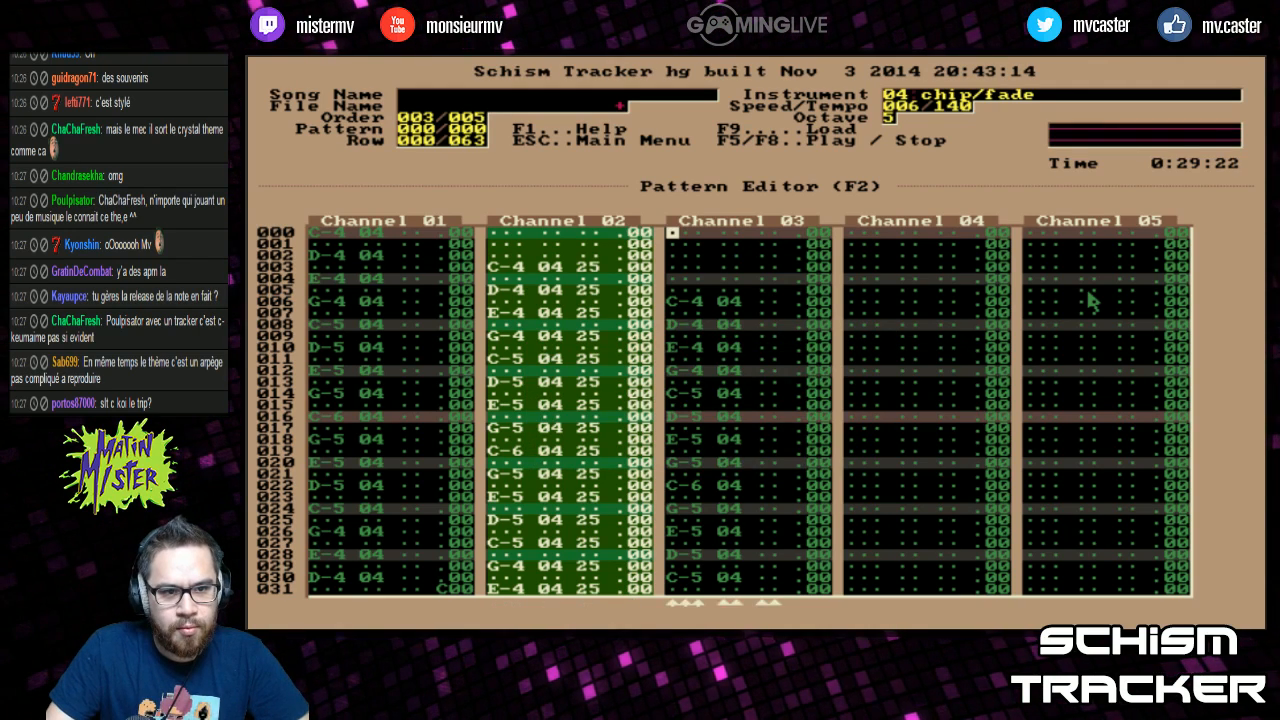
Step: Reduce the volume of all channel 03 notes to 07 with Volume Amplification
key("alt+l")
key("End")
key("alt+j")
type("13")
key("Return")
key("Return")
key("Home")
Step: Set the panning of channel 02 to 16 and pan channel 03 fully right
key("F11")
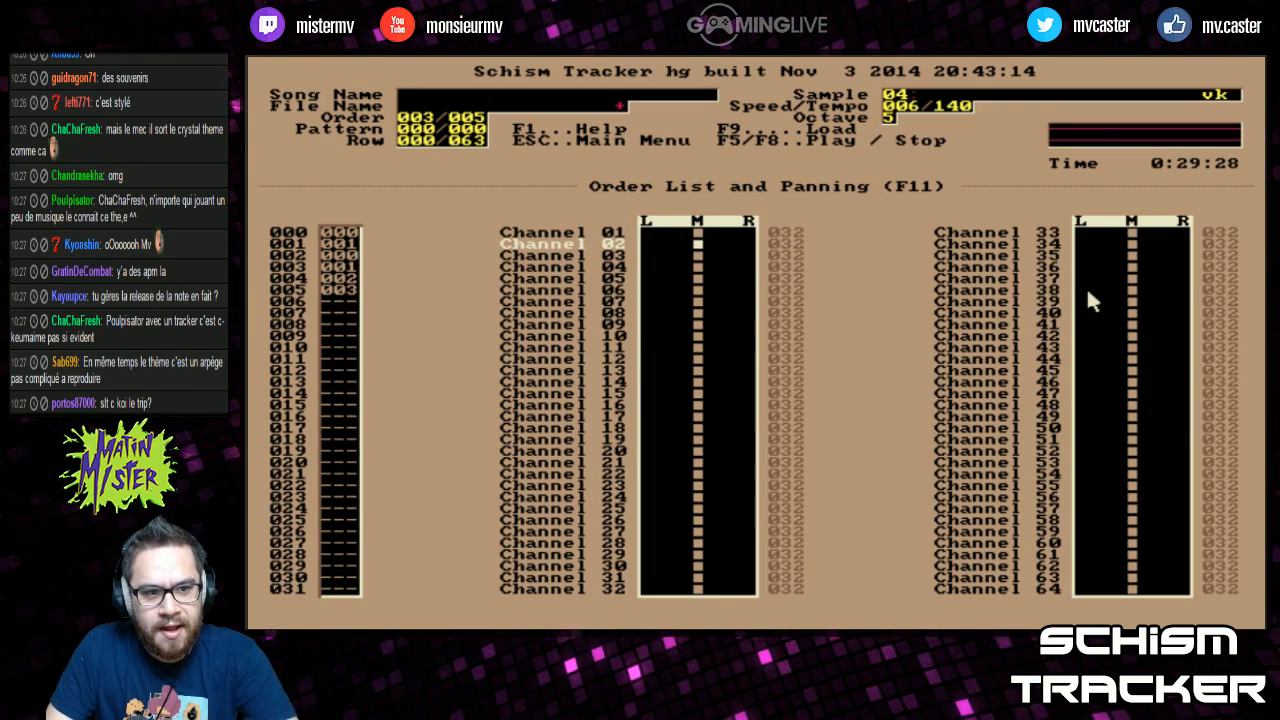
type("16")
key("Return")
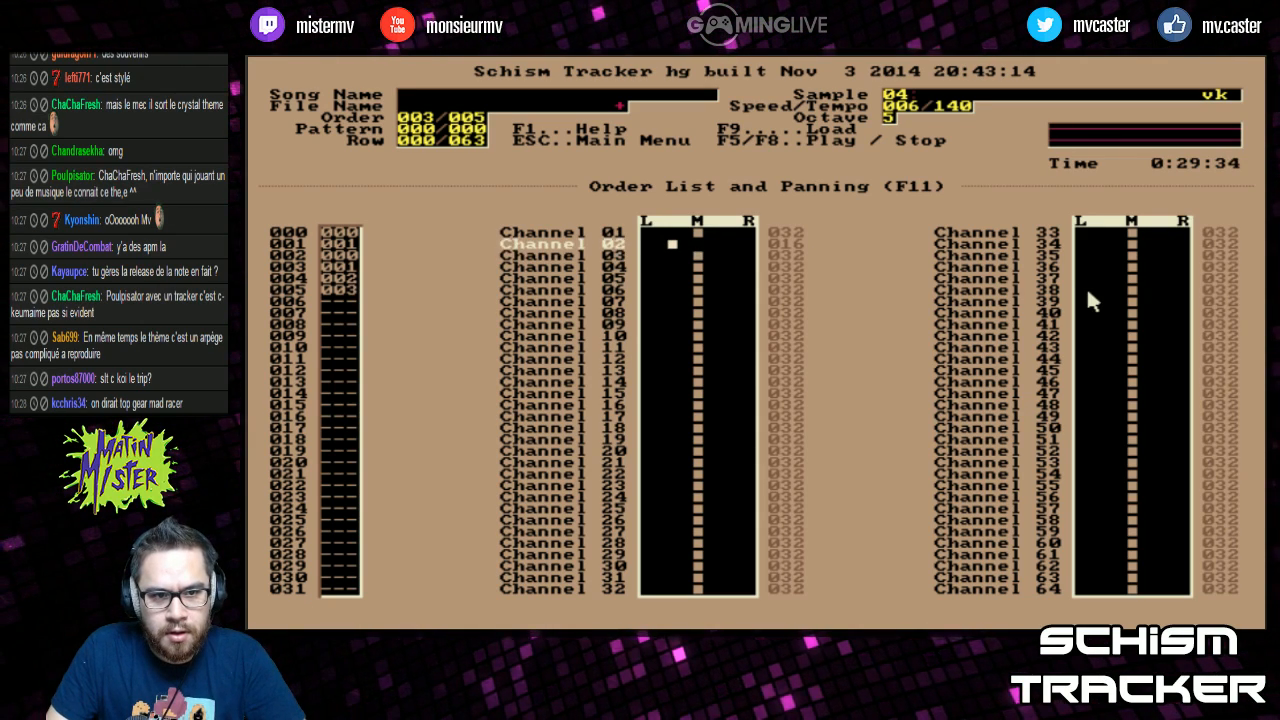
key("Down")
key("r")
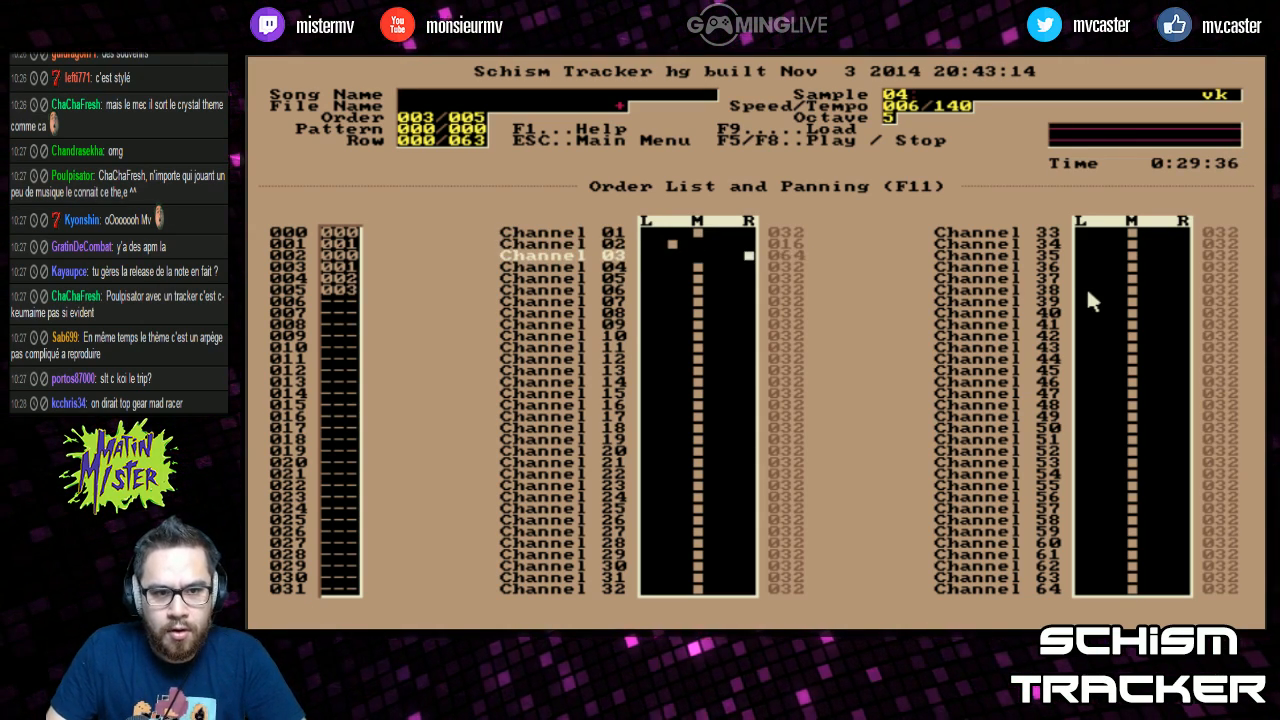
Step: Set the channel volumes to 64 for channel 01, 20 for channel 02 and 10 for channel 03
key("F11")
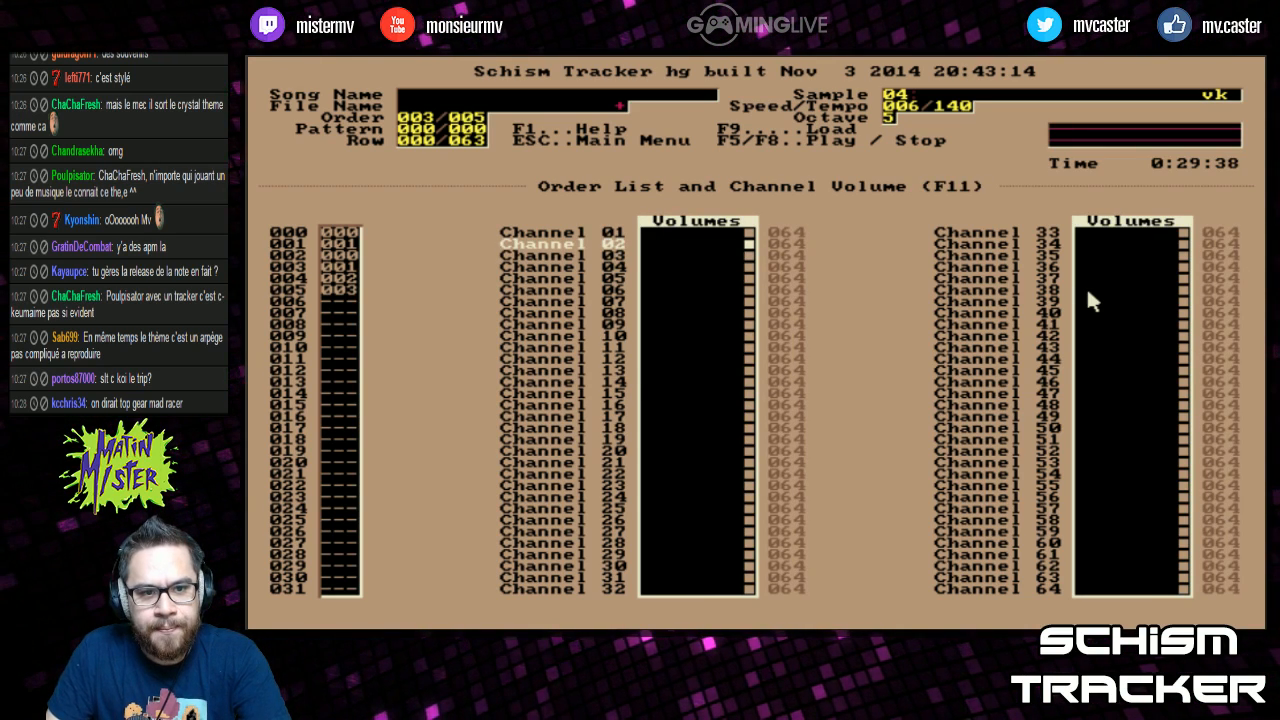
type("20")
key("Return")
key("Up")
type("64")
key("Return")
key("Down")
type("20")
key("Return")
key("Down")
type("10")
key("Return")
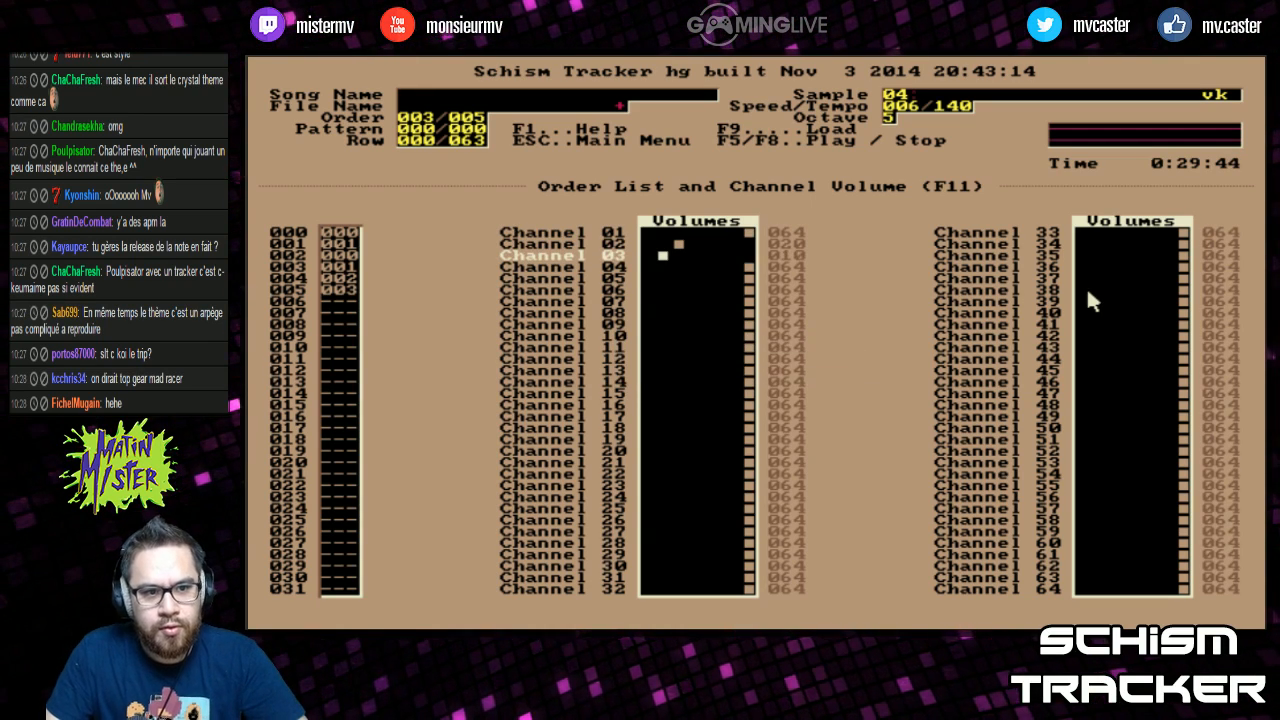
Step: Select all rows of channel 01 in pattern 000 and copy them
key("F2")
key("Home")
key("shift+Page_Down")
key("shift+Page_Down")
key("shift+Page_Down")
key("shift+Page_Down")
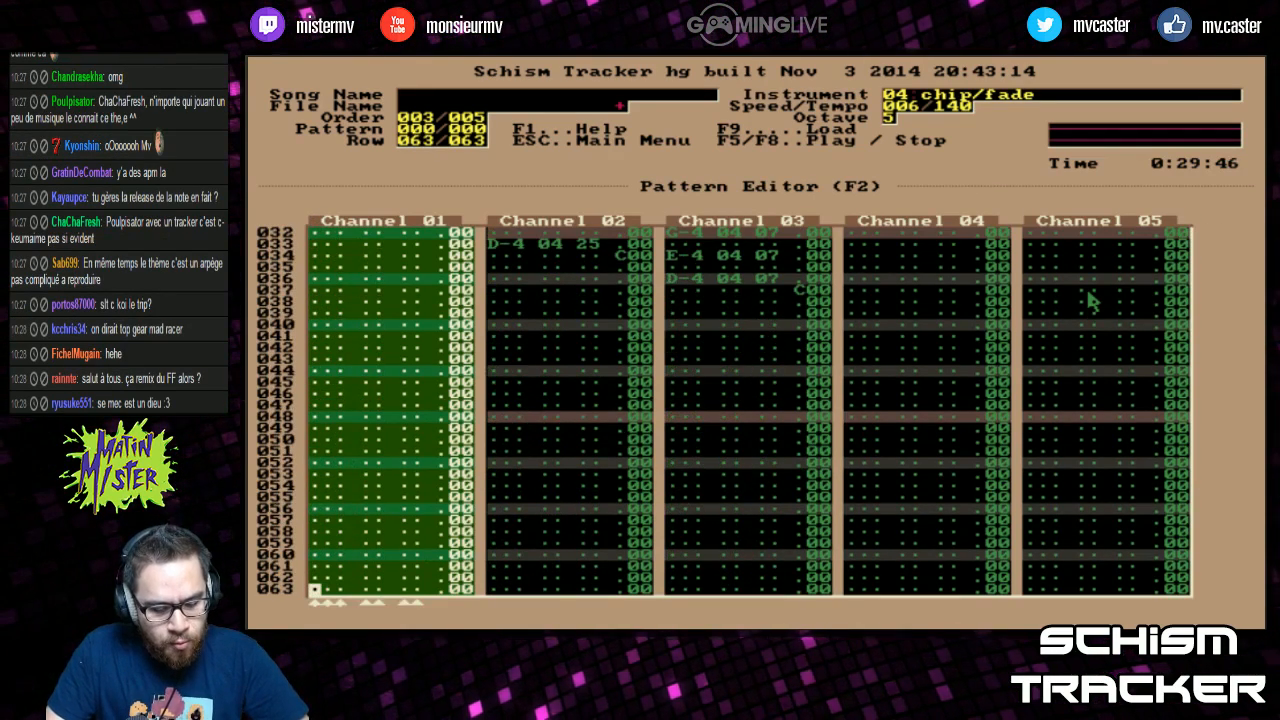
key("alt+c")
Step: Overwrite channel 02 from row 003 and channel 03 from row 006 with the copied notes, without per-note volumes
key("Home")
key("Tab")
key("Down")
key("Down")
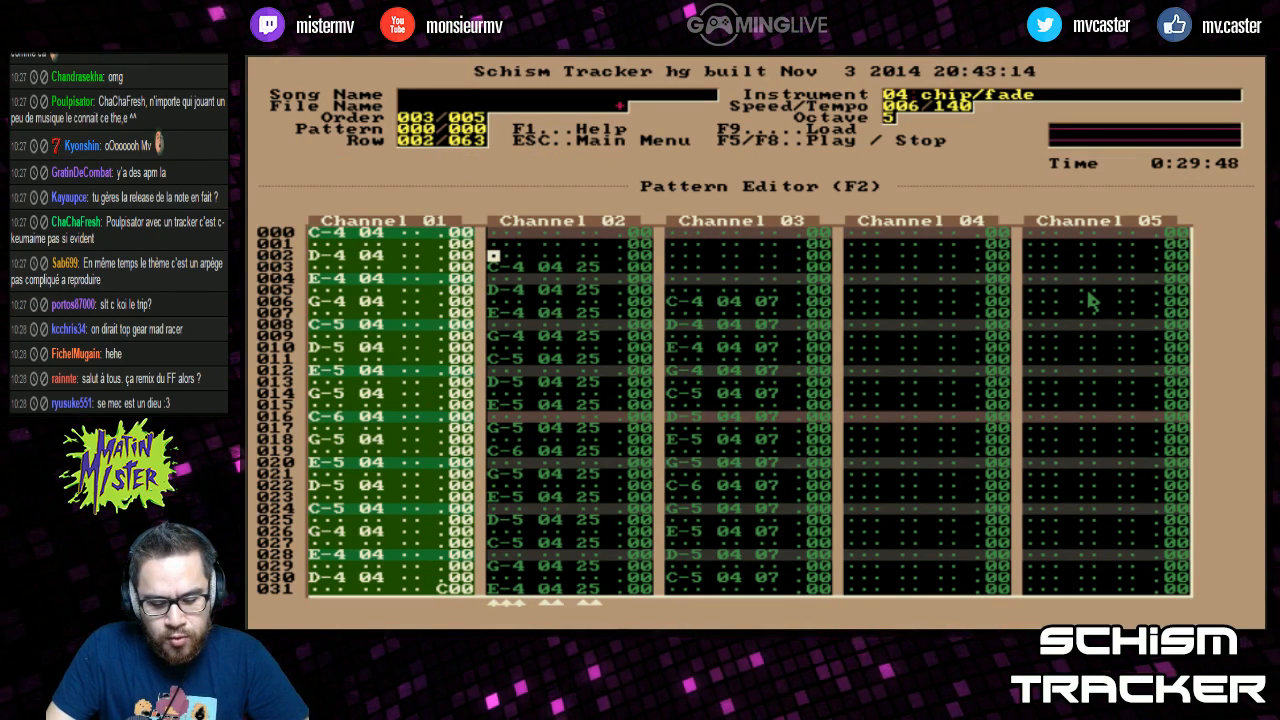
key("Down")
key("alt+p")
key("Tab")
key("Down")
key("Down")
key("Down")
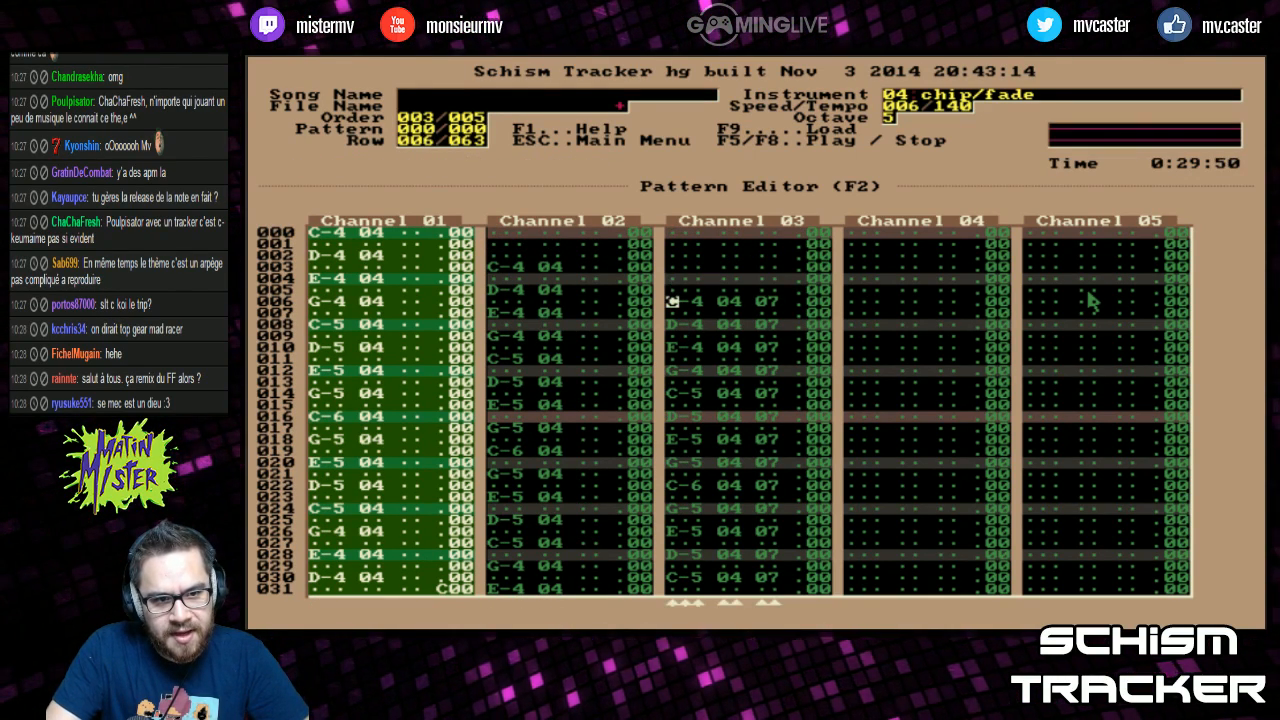
key("alt+p")
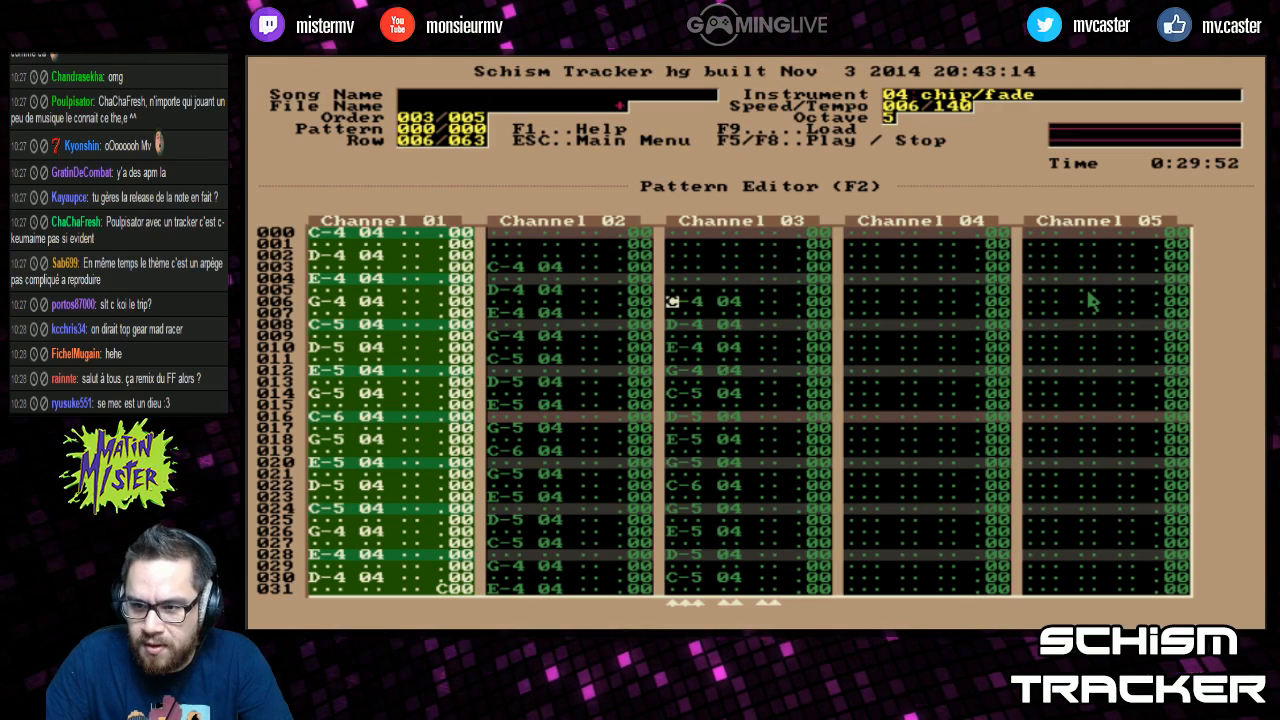
Step: Play the song, watch the channel levels and panning on the Info Page, and return to pattern 000's first note
key("F5")
key("F5")
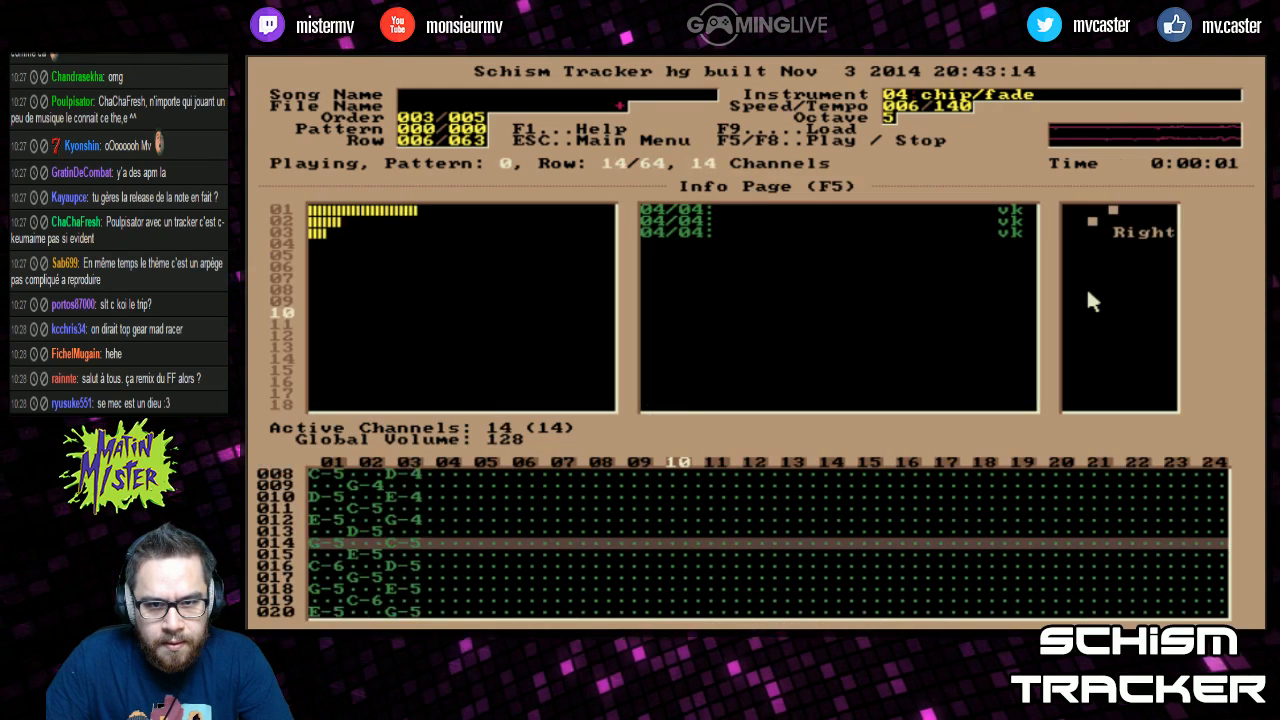
key("F2")
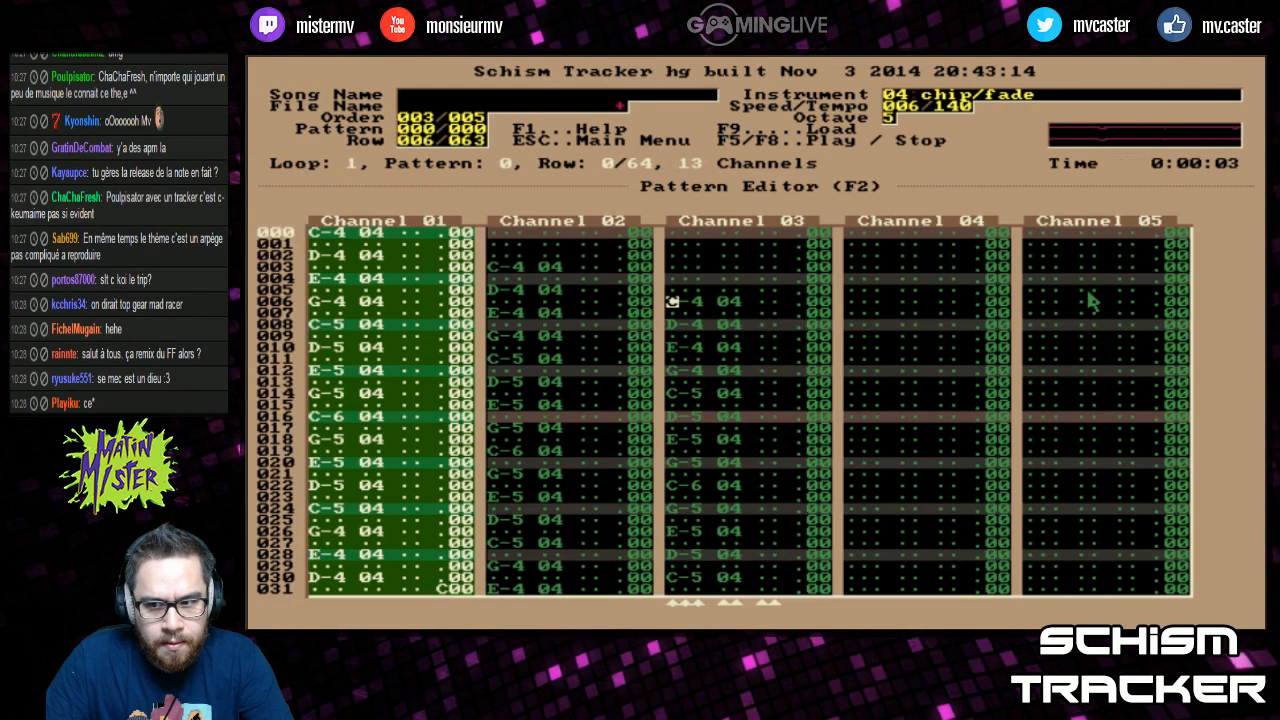
key("Home")
key("Home")
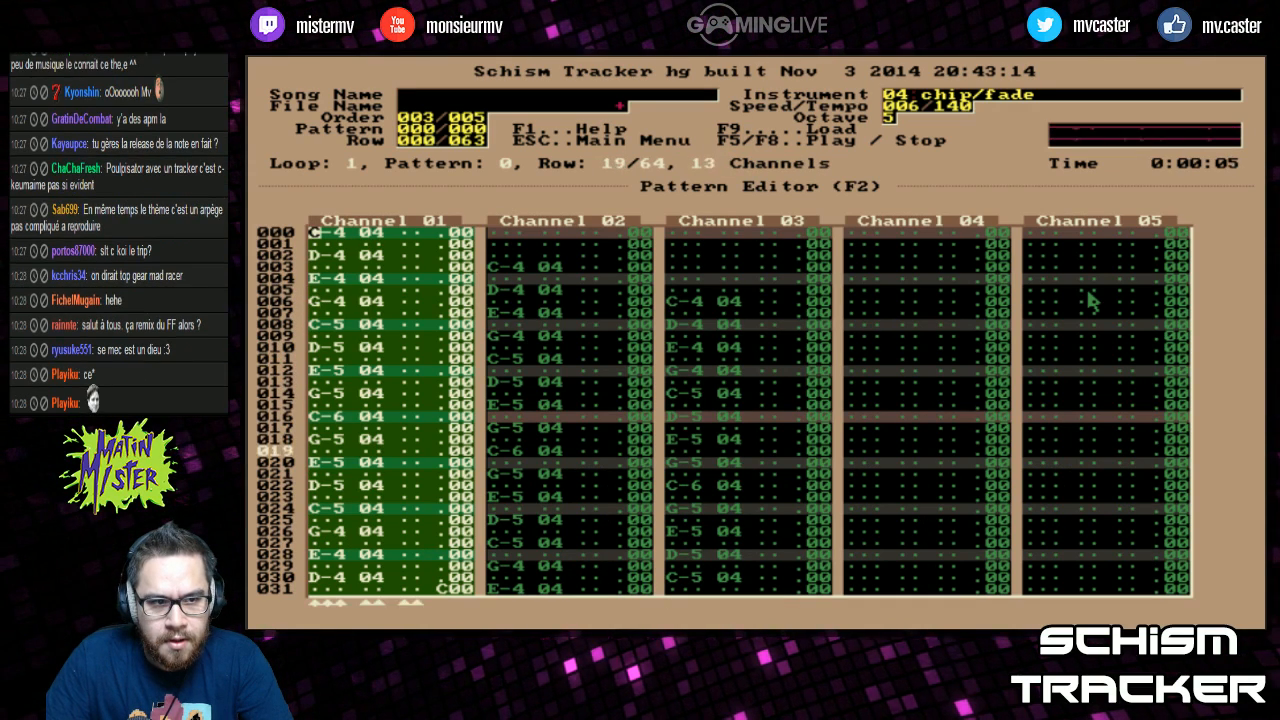
Step: Stop playback and paste the copied arpeggio into channel 01 of pattern 001 from row 000
key("F8")
key("KP_Add")
key("alt+p")
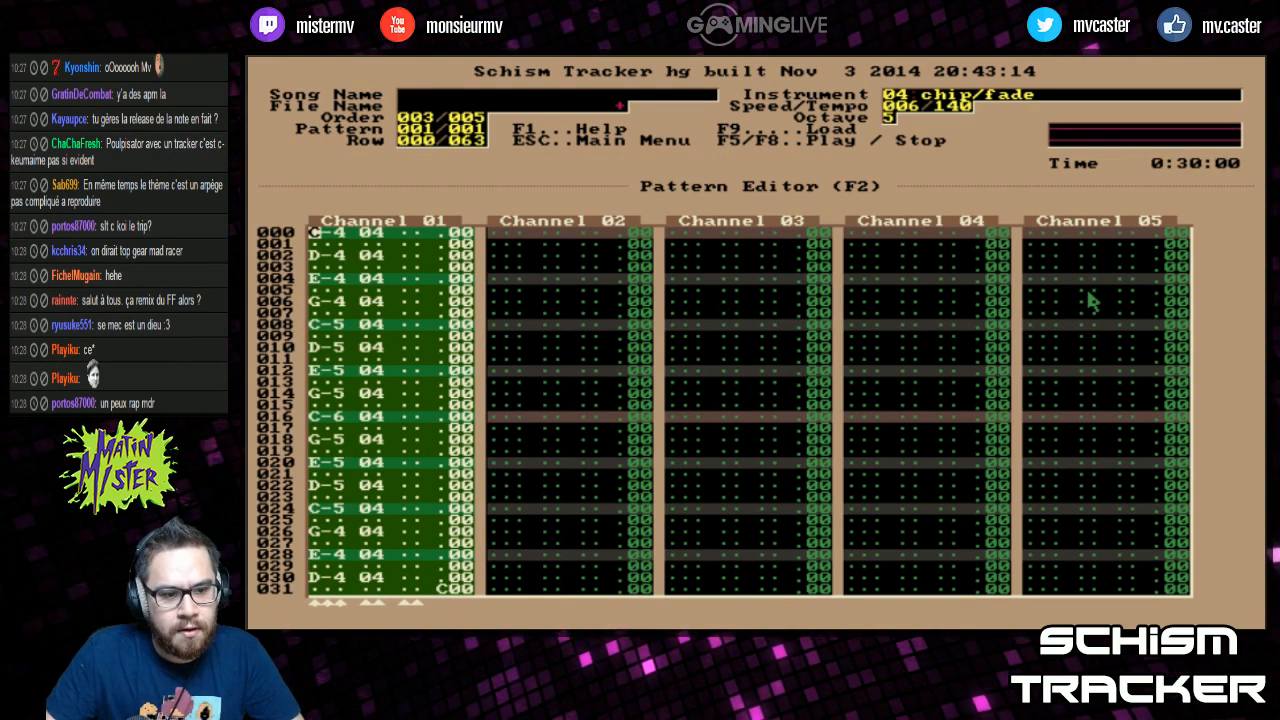
key("Tab")
key("Tab")
key("Left")
key("Home")
key("Home")
key("Tab")
key("Tab")
key("Left")
key("Left")
key("Left")
key("Left")
key("Left")
key("Left")
key("Left")
key("Left")
key("Left")
key("Left")
key("Left")
key("Left")
key("Left")
key("Right")
key("Right")
key("Right")
key("Right")
key("Down")
key("Down")
key("shift+Down")
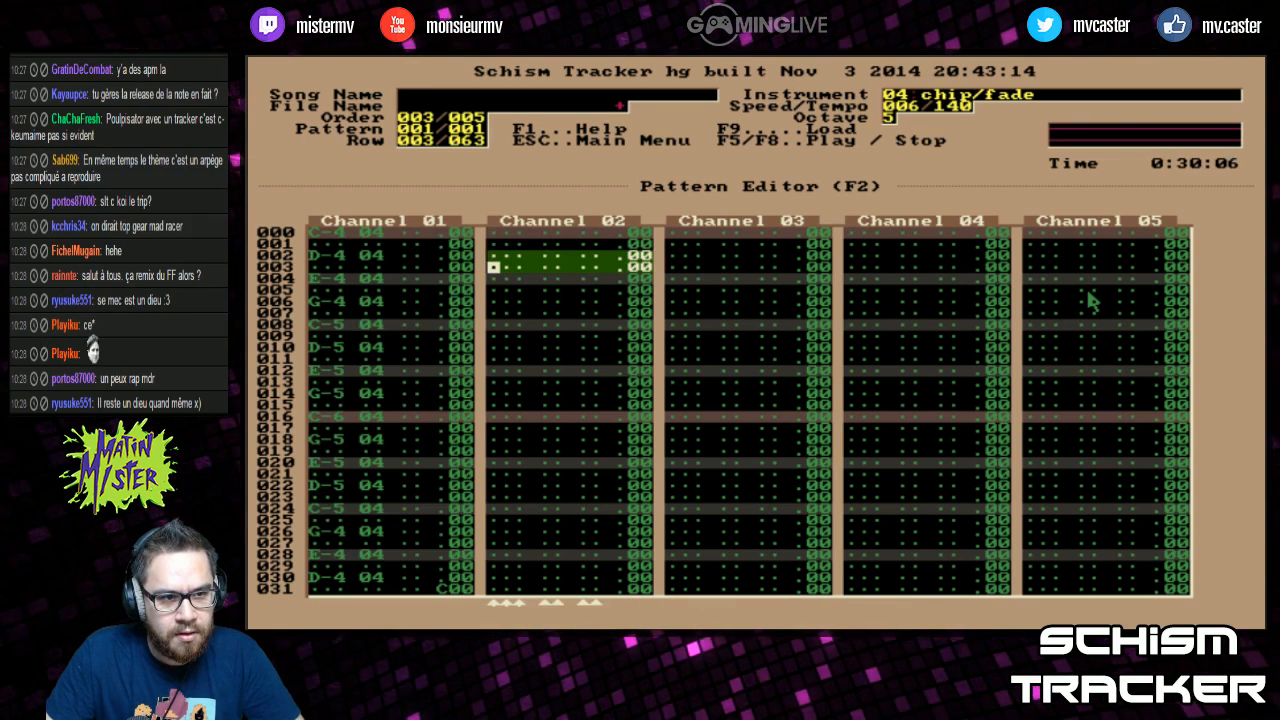
Step: Move on to the empty pattern 002 and place the cursor in the note column of channel 01
key("Up")
key("Left")
key("Left")
key("Left")
key("plus")
key("Up")
key("Down")
key("Down")
key("Down")
key("Up")
key("Up")
key("Up")
key("Down")
key("Down")
key("Down")
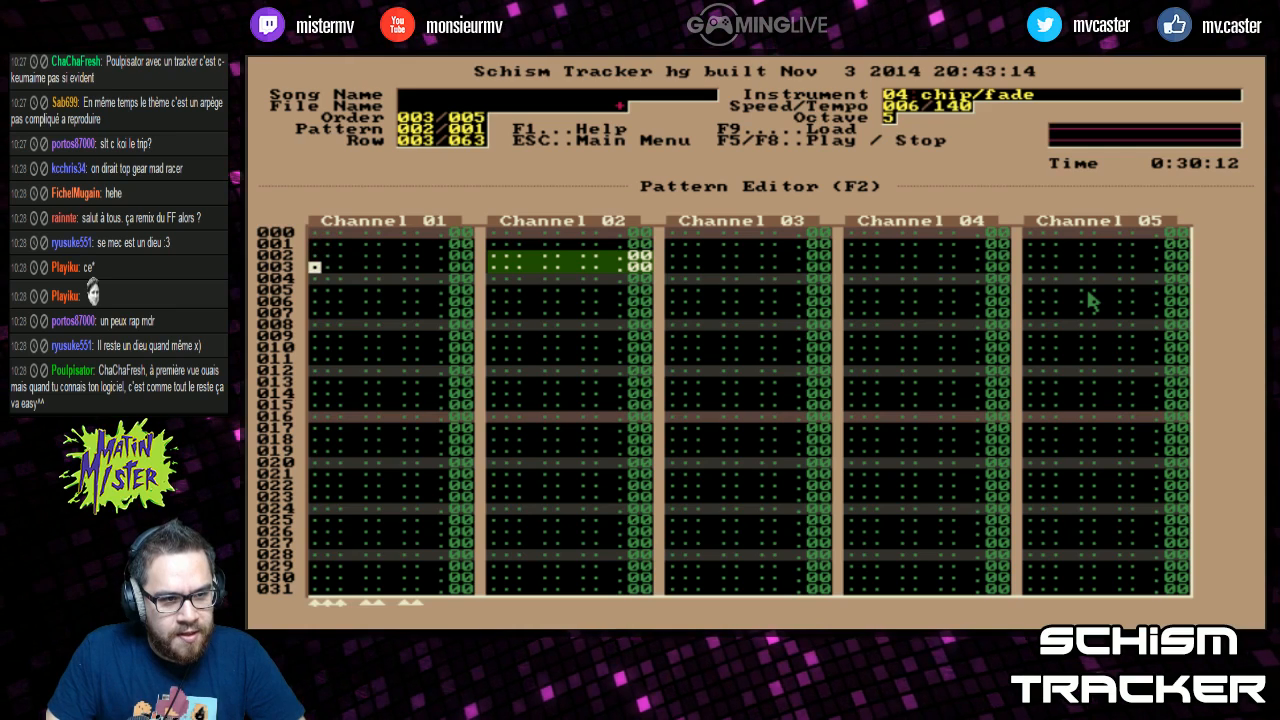
Step: Enter C-6, E-6, G-6, C-6, E-6, G-6, C-6 and G-5 with instrument 04 on every second row of channel 01 from row 000
key("F6")
key("q")
key("e")
key("t")
key("q")
key("e")
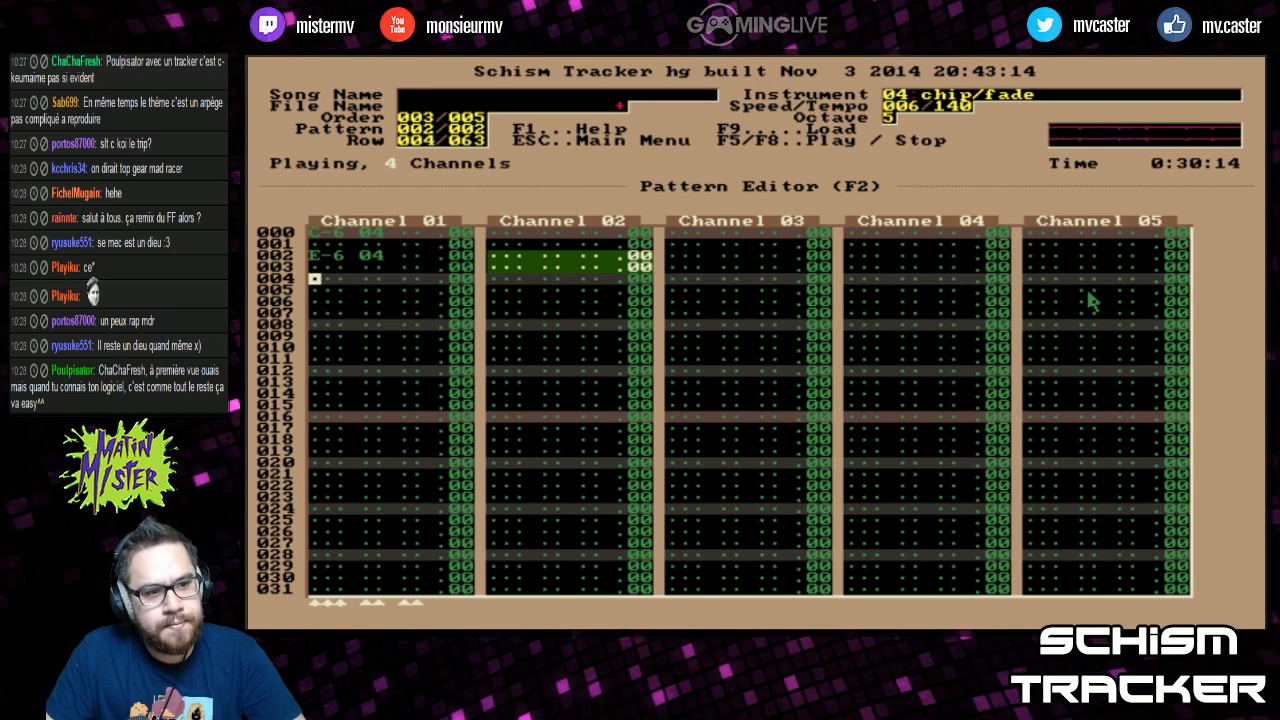
key("t")
key("q")
key("b")
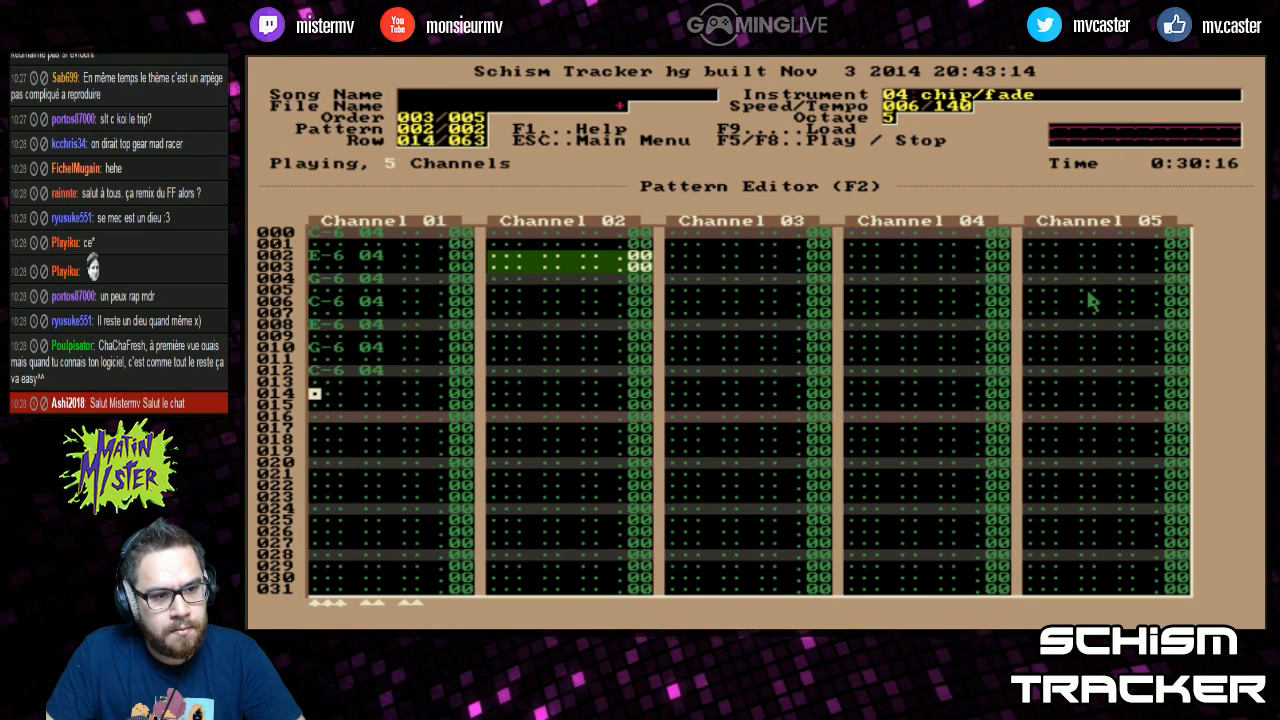
Step: Examine the instrument numbers beside the notes in channel 01 and return to the first note of the pattern
key("Right")
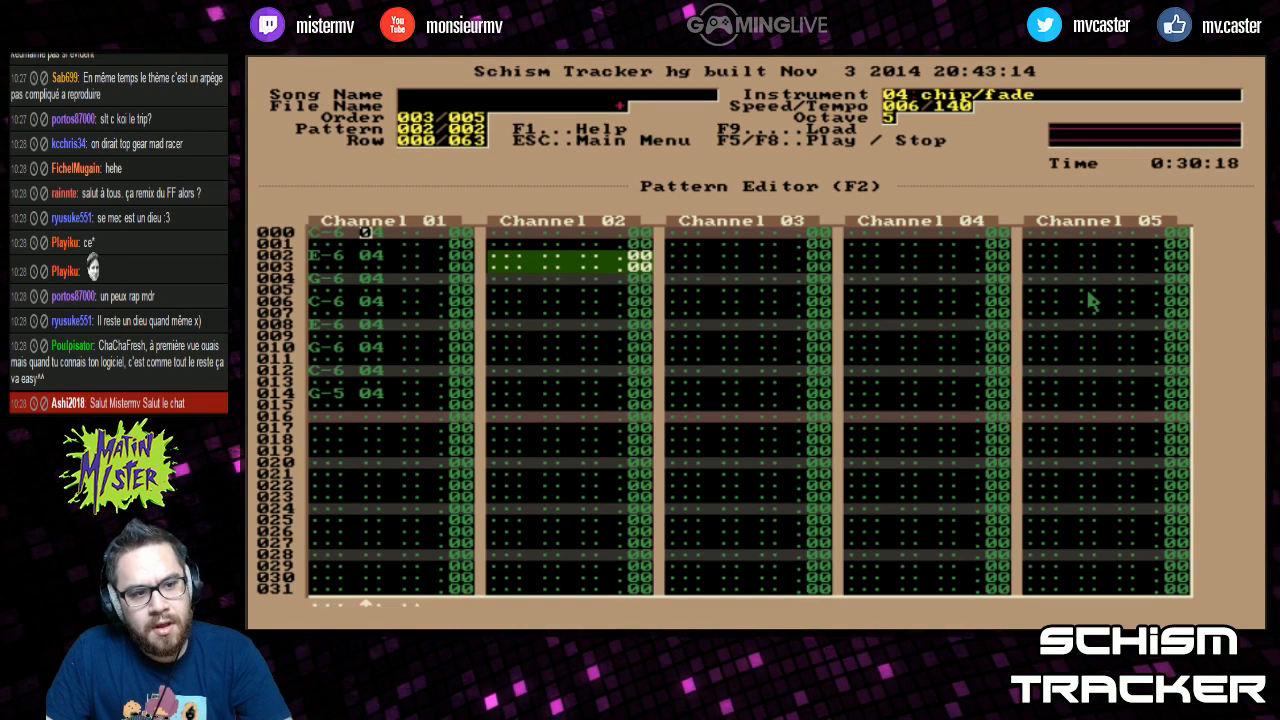
key("Down")
key("Down")
key("Down")
key("Down")
key("Down")
key("Down")
key("Down")
key("Down")
key("Down")
key("Down")
key("Down")
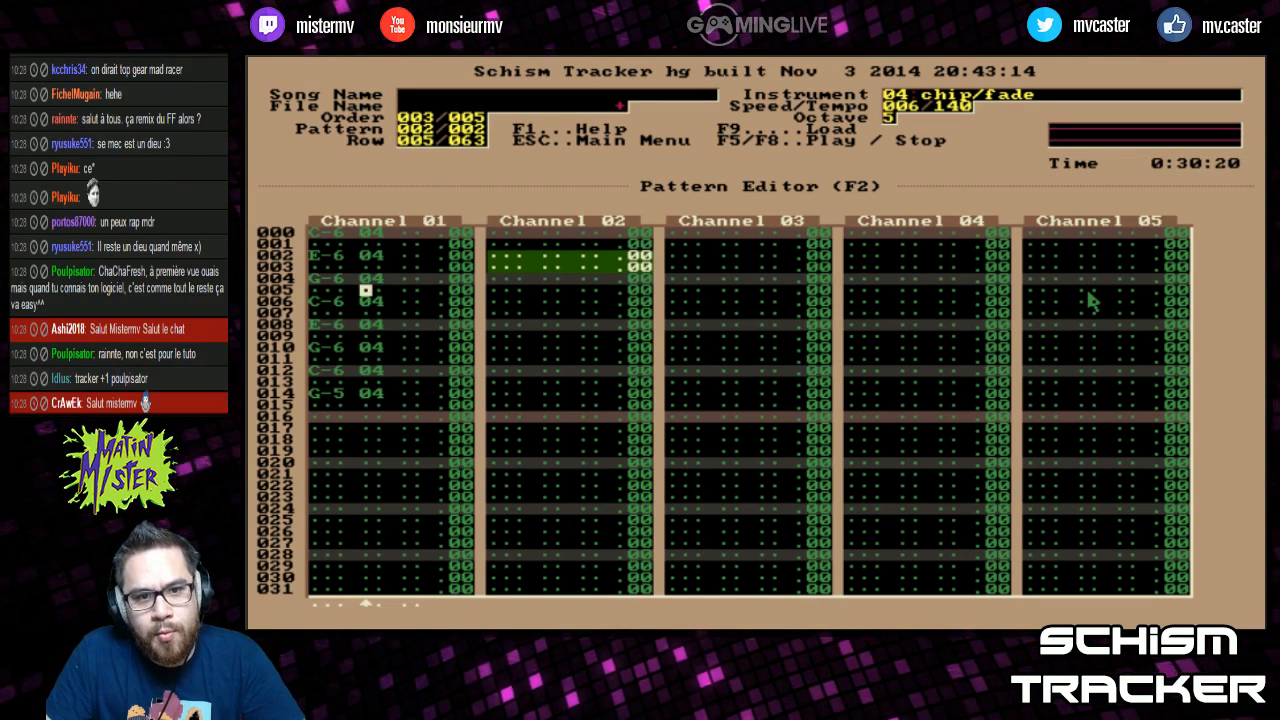
key("Down")
key("Down")
key("Down")
key("Page_Up")
key("Left")
key("Left")
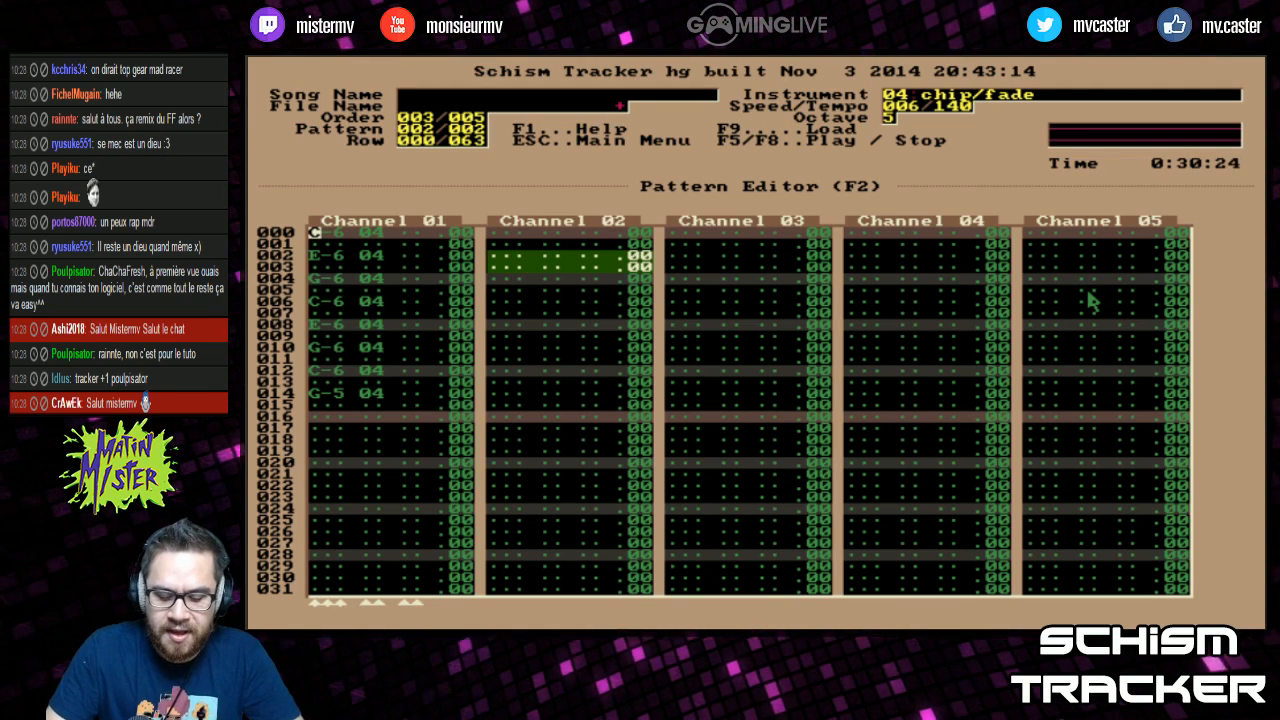
Step: Replace the notes in rows 000 to 006 of channel 01 with C-5 on instrument 04, F-5 on 06, A-5 on 08 and C-5 on 06
key("z")
key("Down")
key("ctrl+Down")
key("ctrl+Down")
key("v")
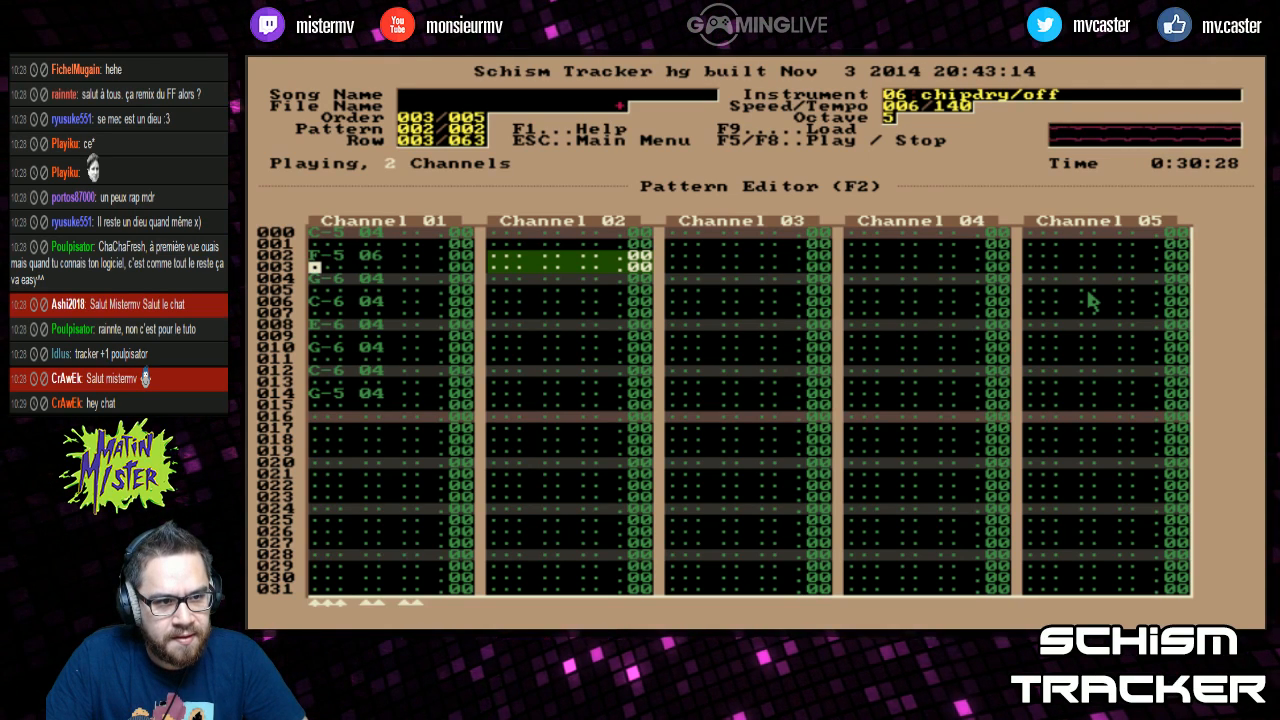
key("n")
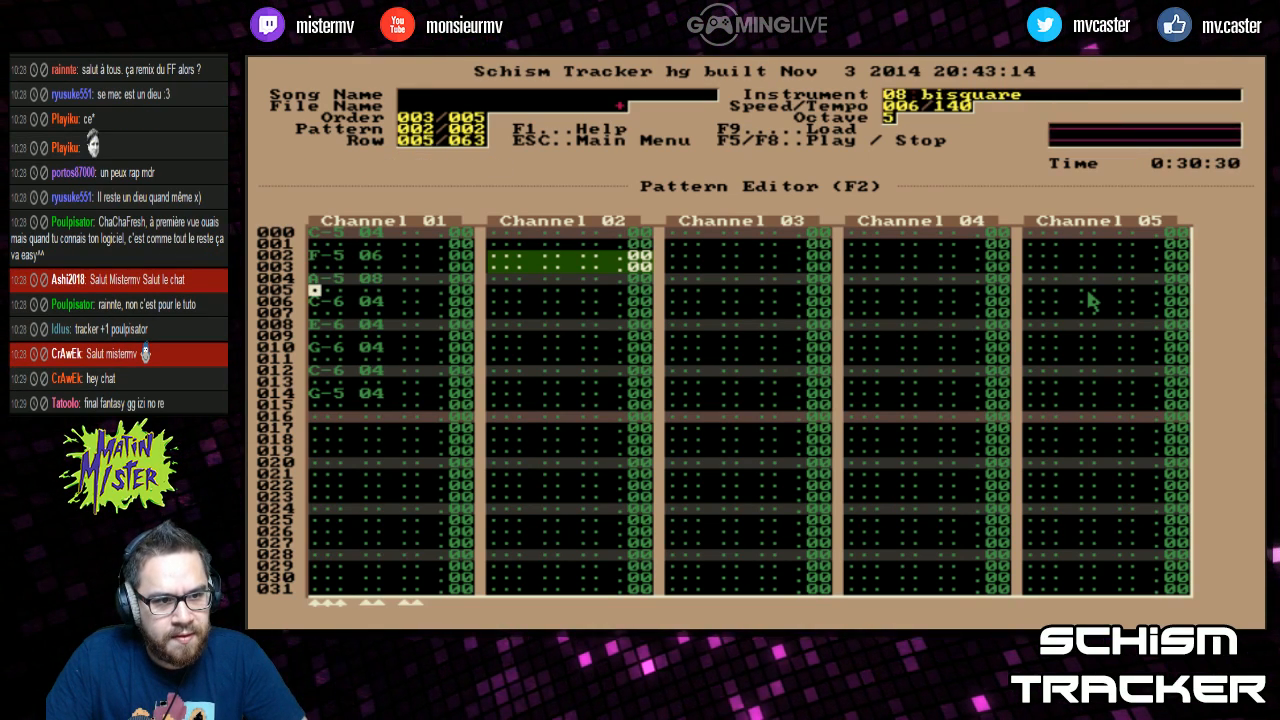
key("z")
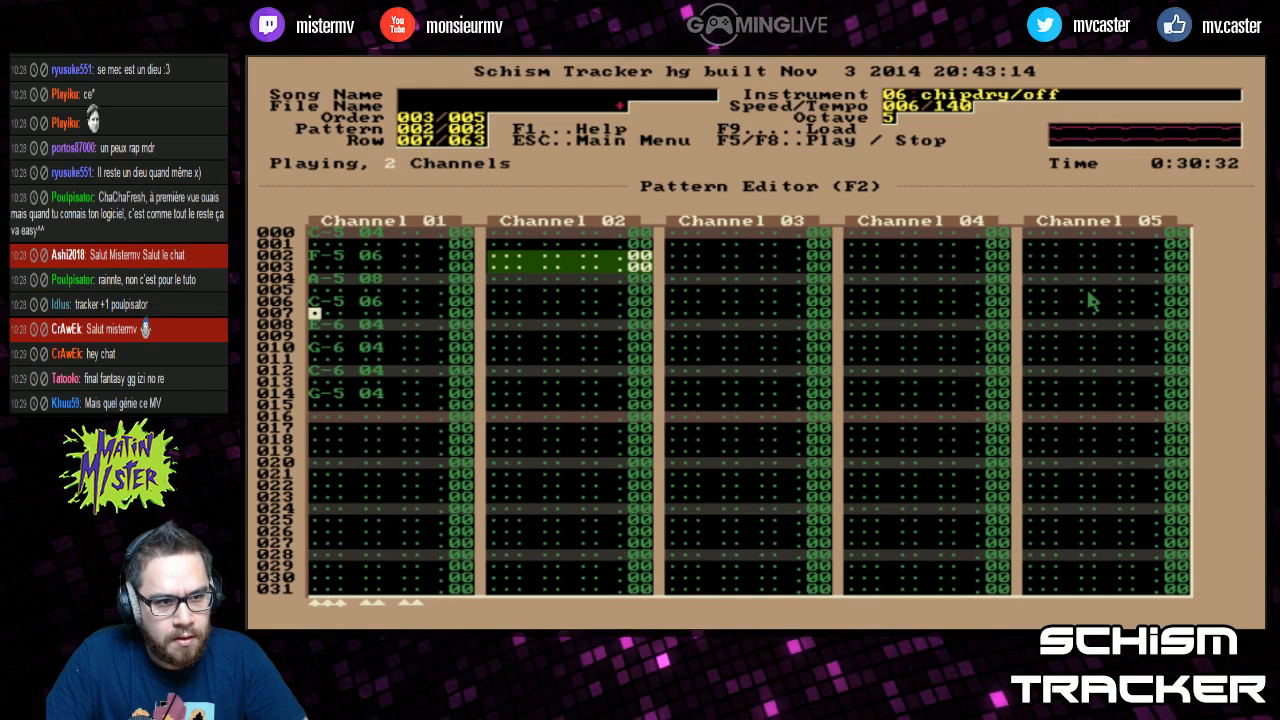
Step: Replace row 008 of channel 01 with F-5 on instrument 04 and row 010 with A-5 on instrument 08
key("Down")
key("Down")
key("Up")
key("ctrl+Up")
key("ctrl+Up")
key("v")
key("ctrl+Down")
key("ctrl+Down")
key("ctrl+Down")
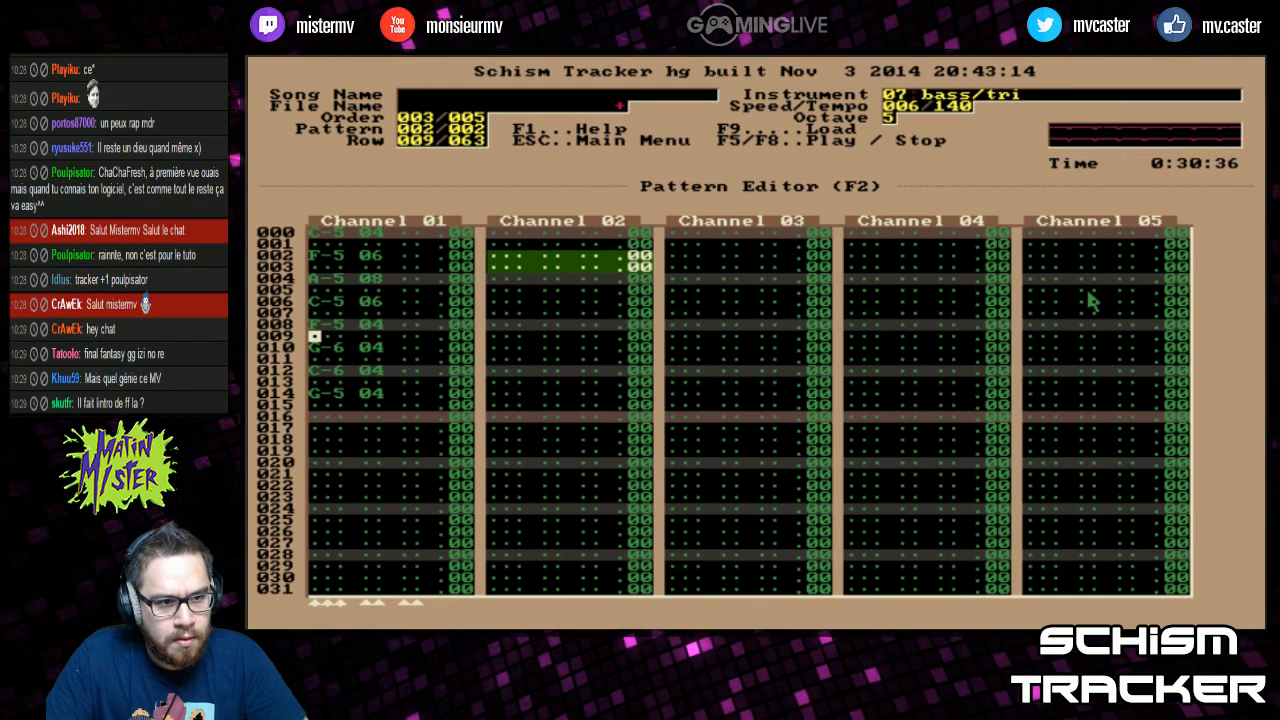
key("ctrl+Down")
key("n")
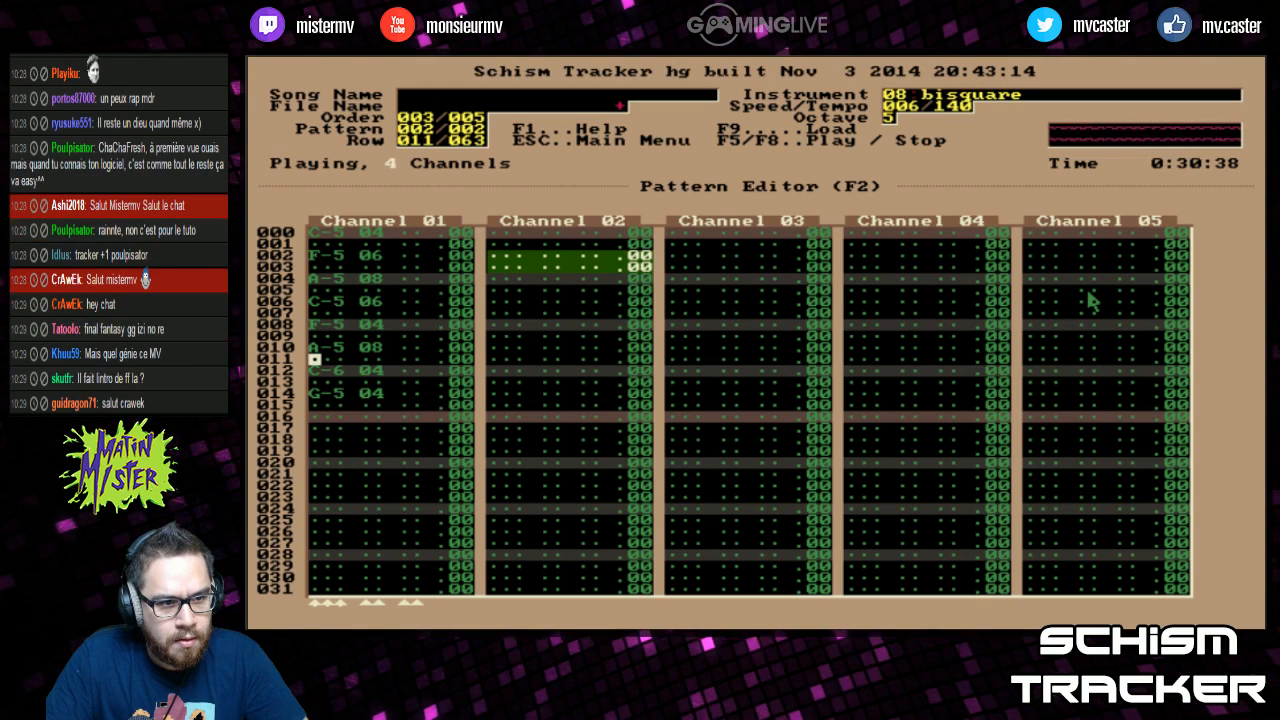
Step: Replace row 012 of channel 01 with C-5 on instrument 04 and row 014 with G-5 on instrument 06
key("ctrl+Up")
key("z")
key("ctrl+Up")
key("Up")
key("ctrl+Up")
key("ctrl+Up")
key("ctrl+Up")
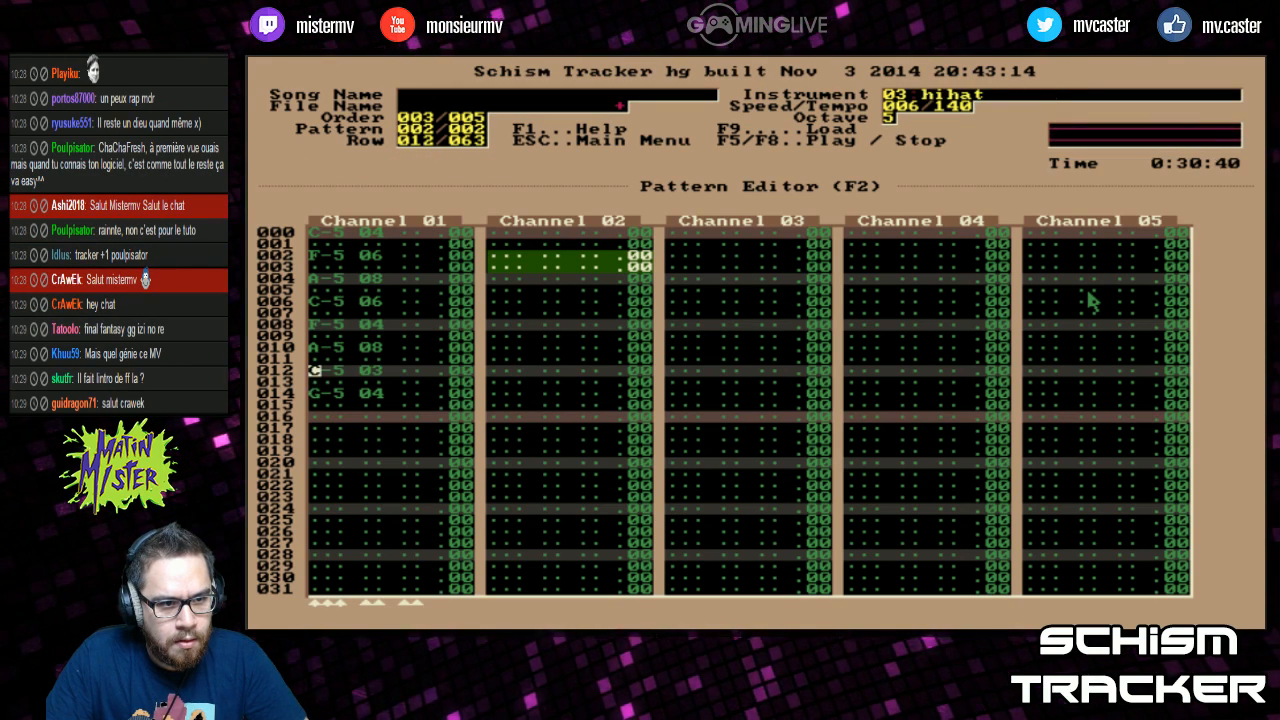
key("ctrl+Down")
key("z")
key("Down")
key("Down")
key("ctrl+Down")
key("b")
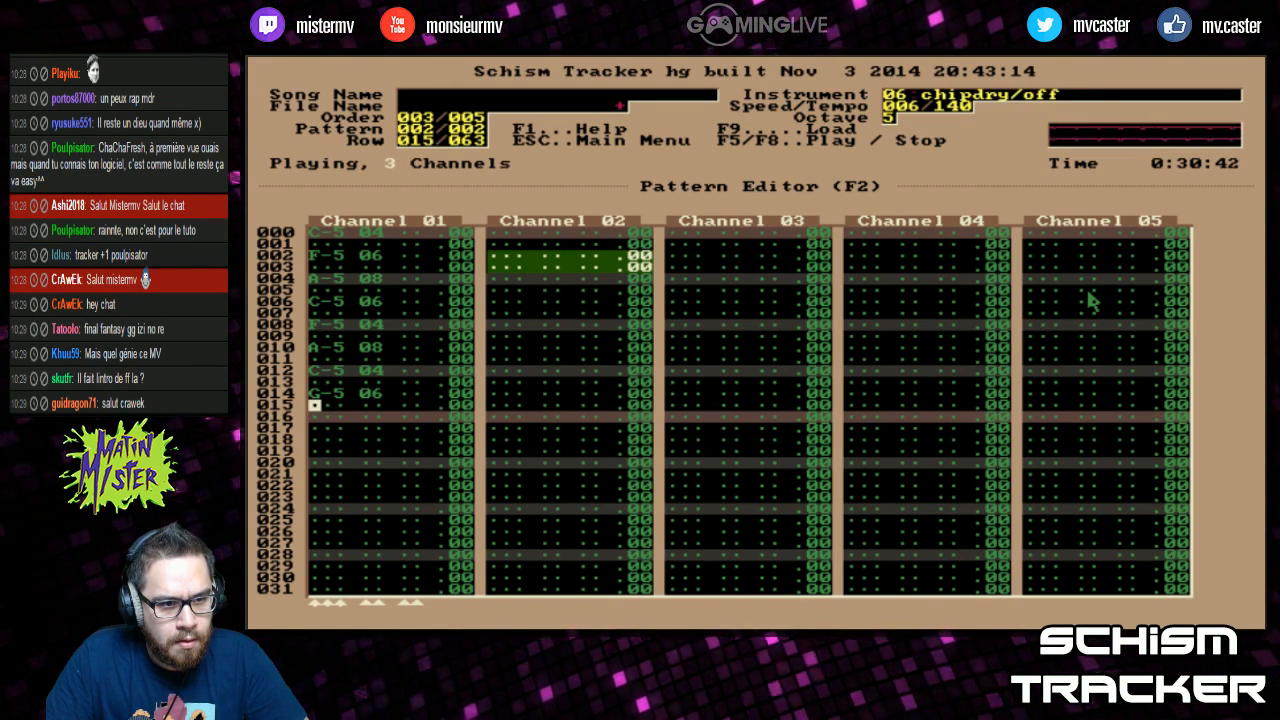
Step: Copy rows 000 to 015 of channel 01 and paste them from row 016
key("Page_Up")
key("shift+Page_Down")
key("shift+Up")
key("alt+c")
key("Down")
key("alt+p")
Step: Play the pattern while pasting the copied block into channel 01 from rows 032 and 048, and stop playback
key("F6")
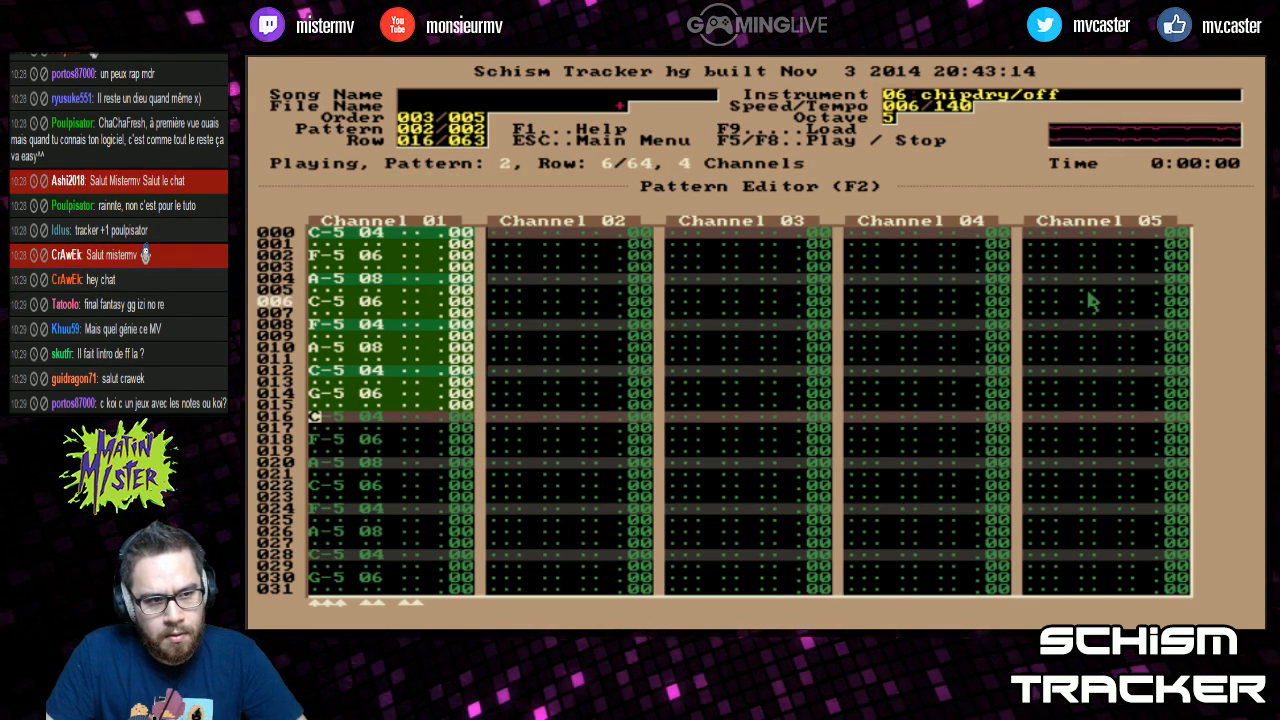
key("Tab")
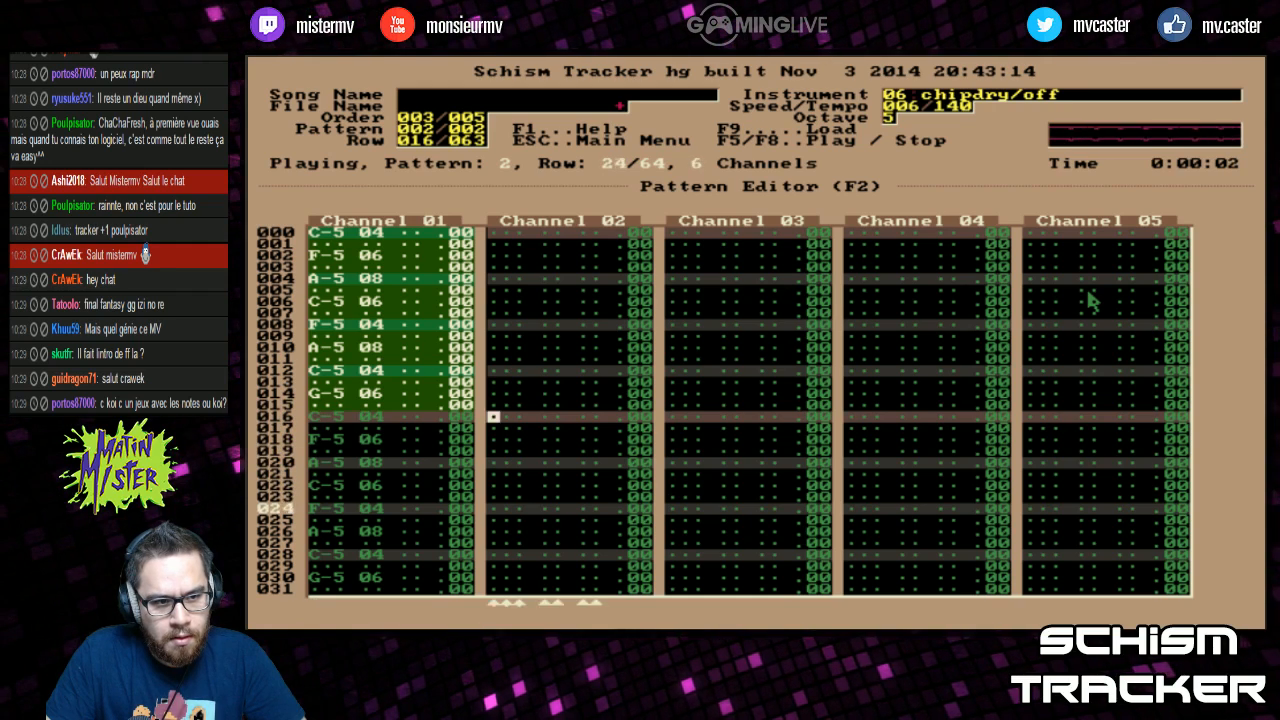
key("Page_Down")
key("Page_Down")
key("Page_Down")
key("Left")
key("Page_Up")
key("Left")
key("Left")
key("Left")
key("Left")
key("Left")
key("Left")
key("Left")
key("alt+p")
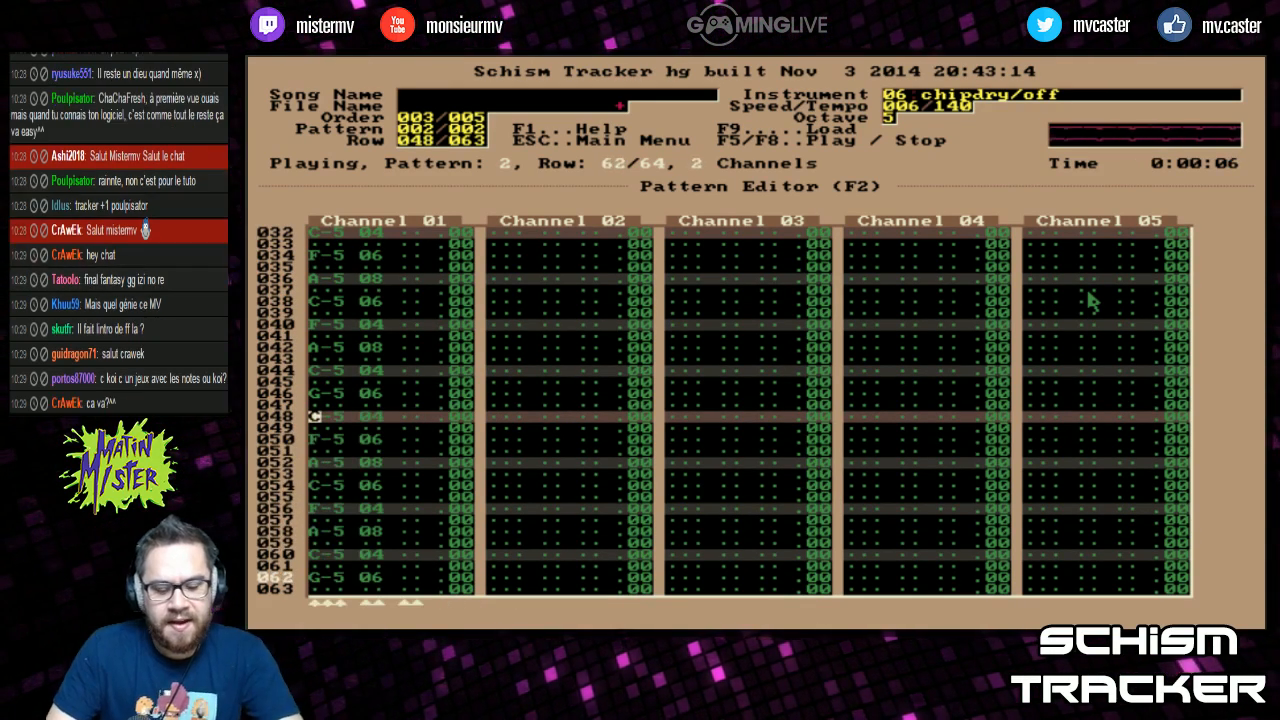
key("F8")
Step: Set the volume to 64 on rows 000, 002 and 004 of channel 01
key("Page_Up")
key("Page_Up")
key("Page_Up")
key("Tab")
key("Right")
key("Right")
key("Right")
key("Right")
key("Right")
key("Right")
key("shift+Tab")
key("shift+Tab")
key("Right")
key("Right")
key("Right")
key("Right")
key("grave")
key("grave")
key("grave")
key("grave")
key("shift+Down")
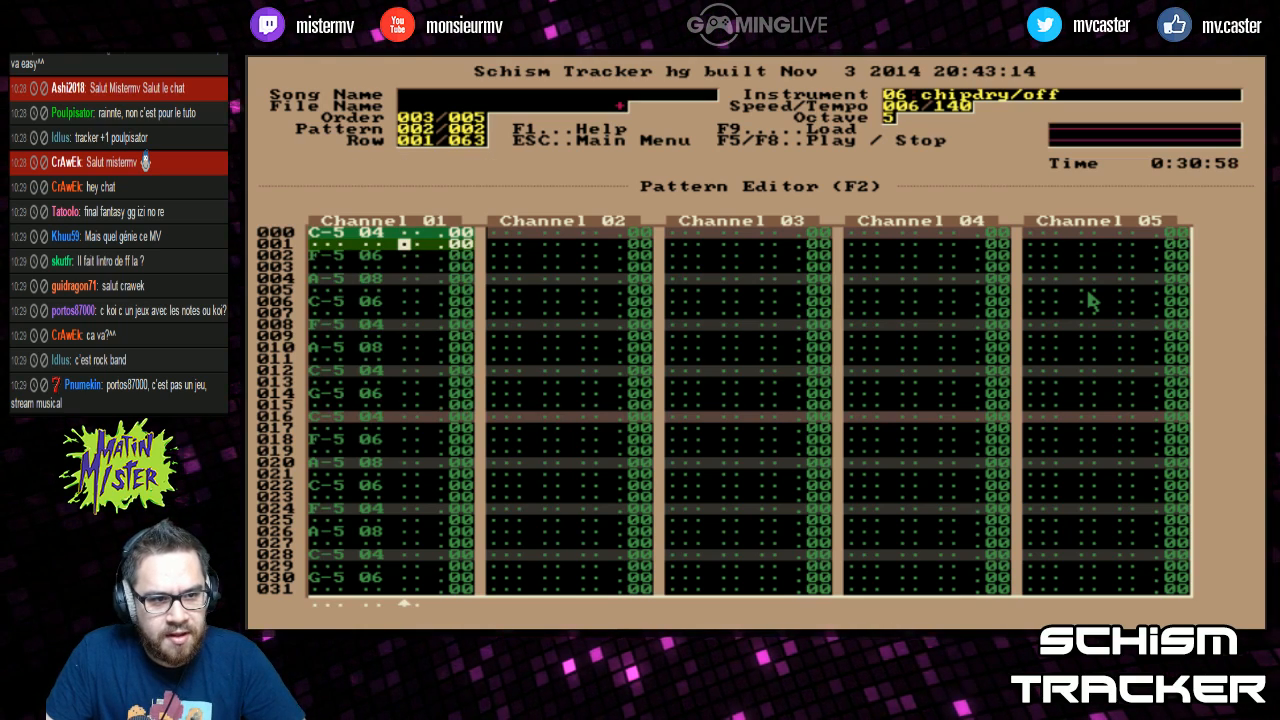
key("Up")
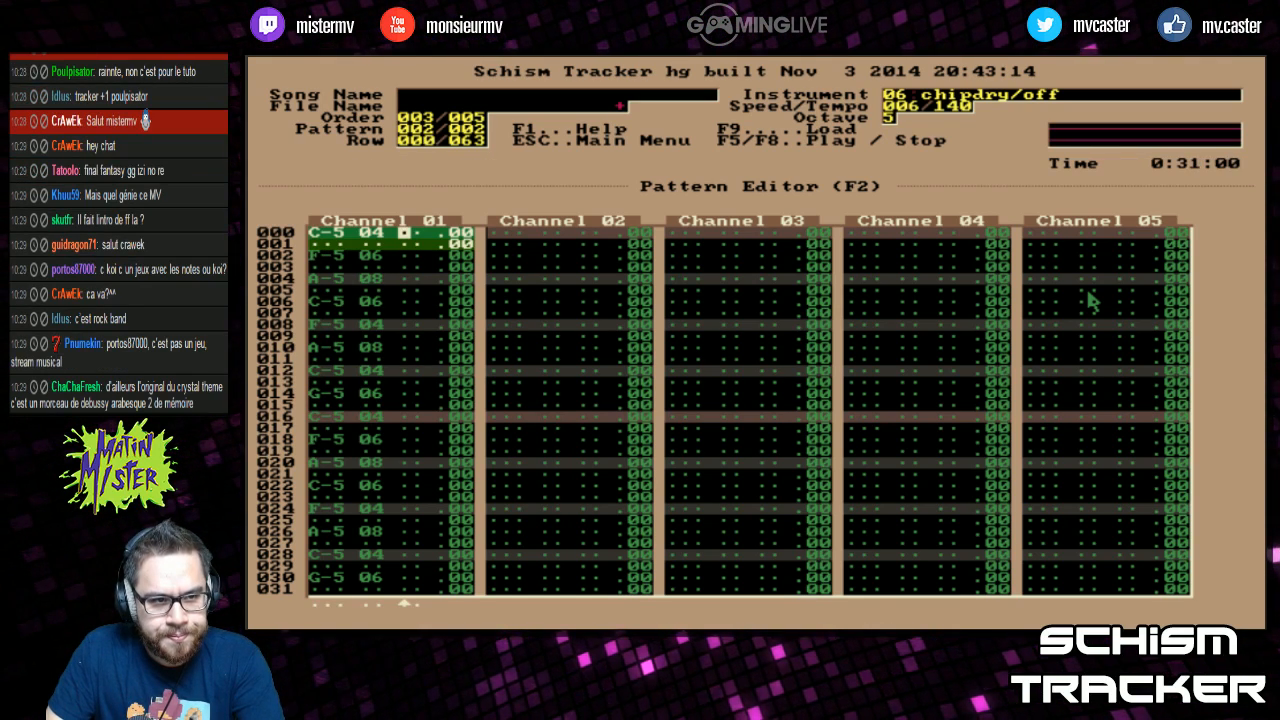
type("64")
key("Down")
type("64")
key("Down")
type("64")
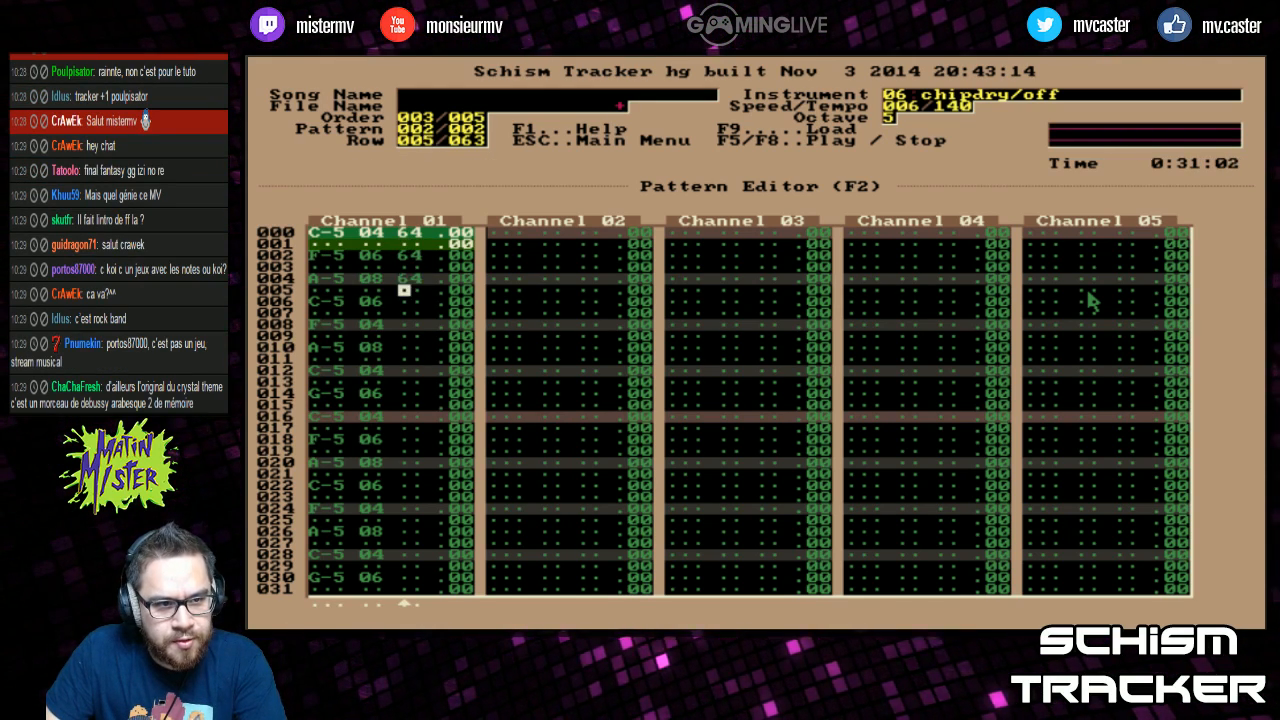
Step: Clear the volume values from rows 000, 002 and 004 of channel 01
key("Up")
key("Up")
key("Up")
key("period")
key("Down")
key("period")
key("Down")
key("period")
Step: Set the channel 01 volume to 32 on rows 006, 008 and 010, and to 16 on rows 012 and 014
key("Up")
key("Up")
key("Up")
key("Up")
key("Up")
key("Down")
key("Down")
key("Down")
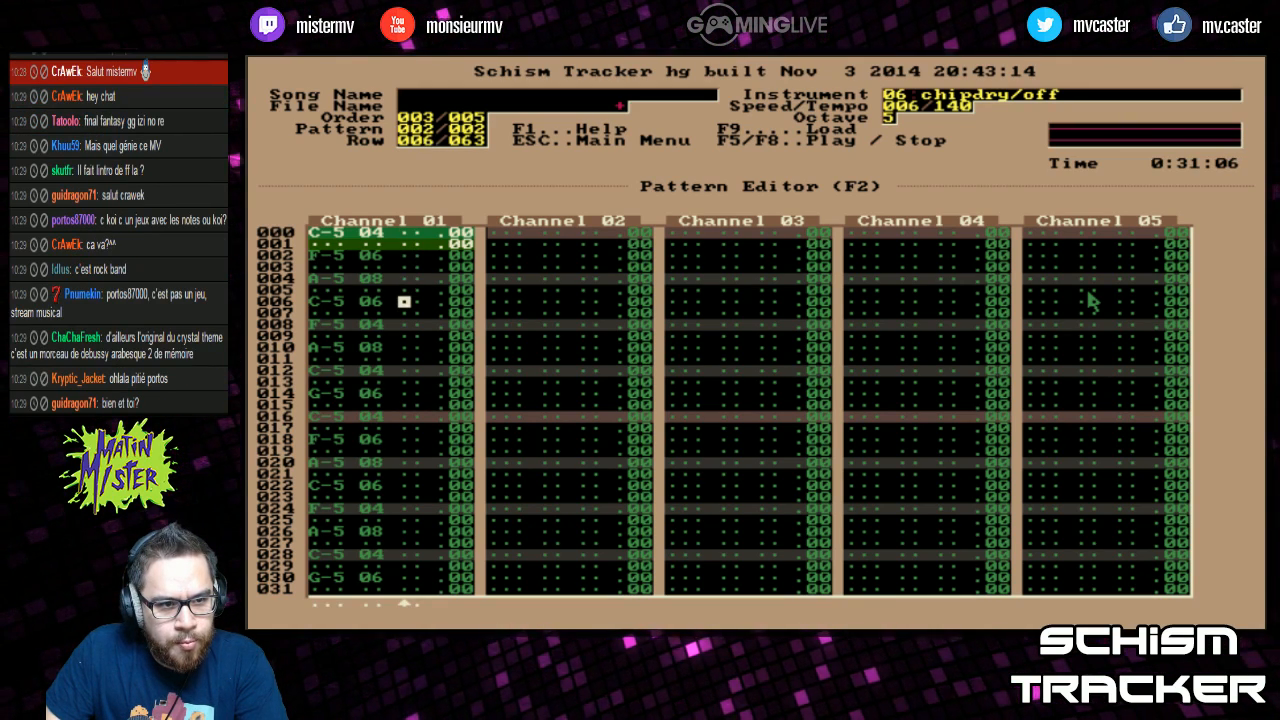
type("32")
key("Down")
type("32")
key("Down")
type("32")
key("Down")
type("16")
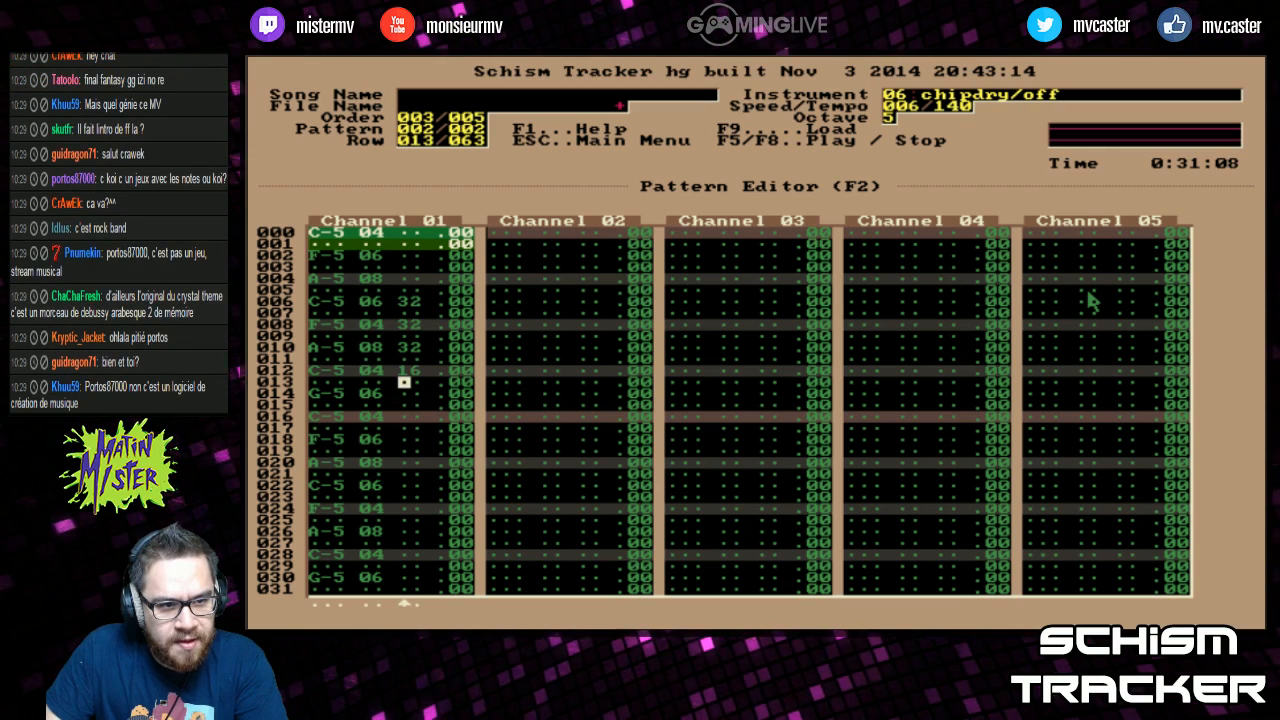
Step: Copy rows 000 to 015 of channel 01 and paste the block at rows 016, 032 and 048
key("alt+e")
key("Down")
key("alt+c")
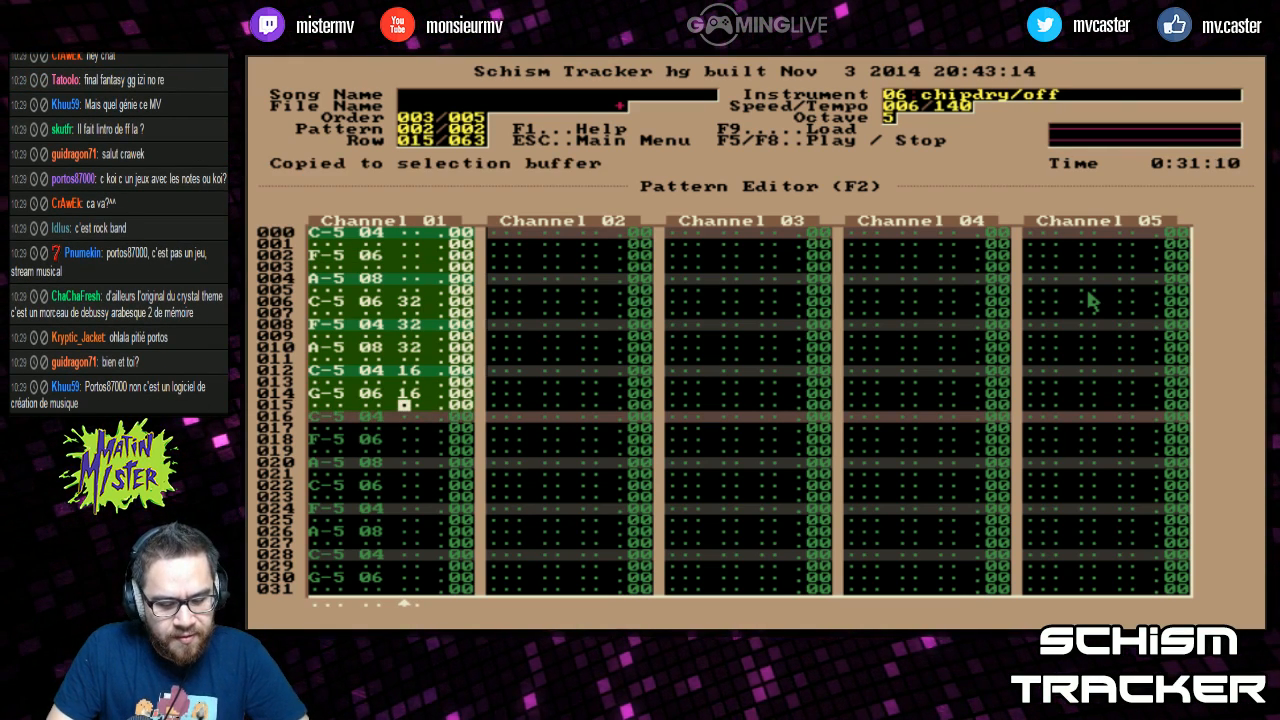
key("alt+p")
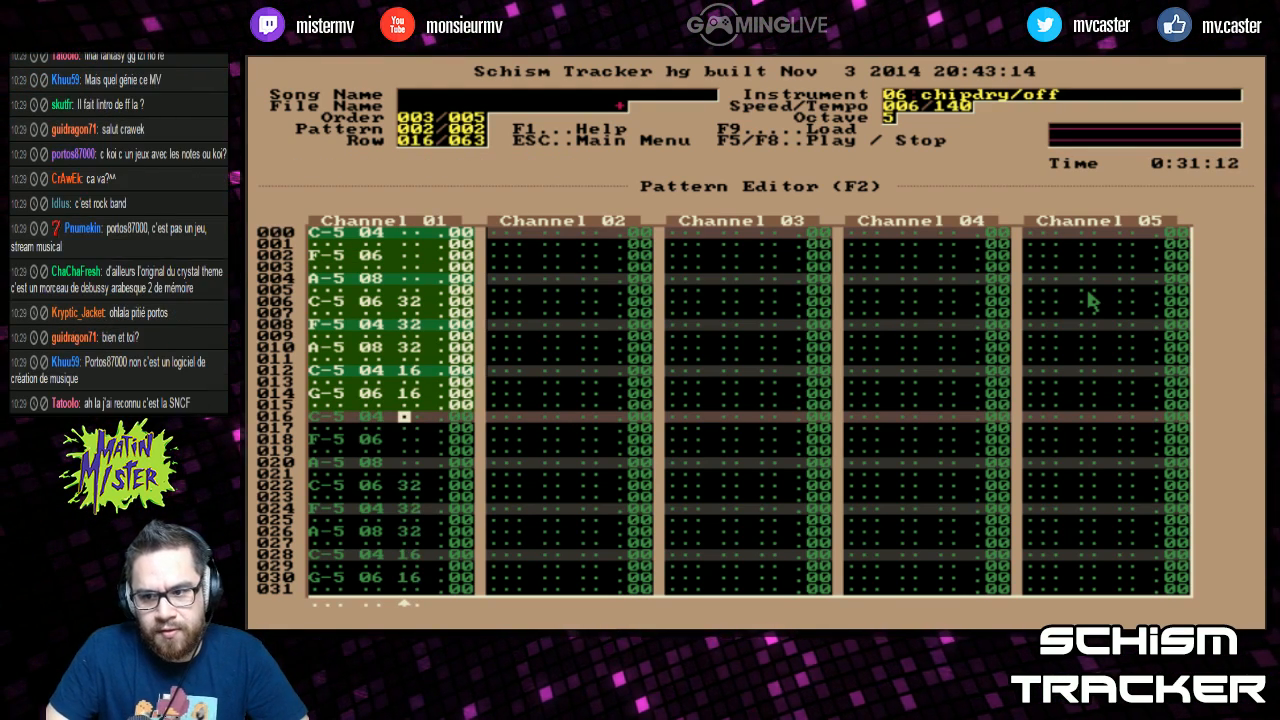
key("Page_Down")
key("alt+p")
key("Page_Down")
key("alt+p")
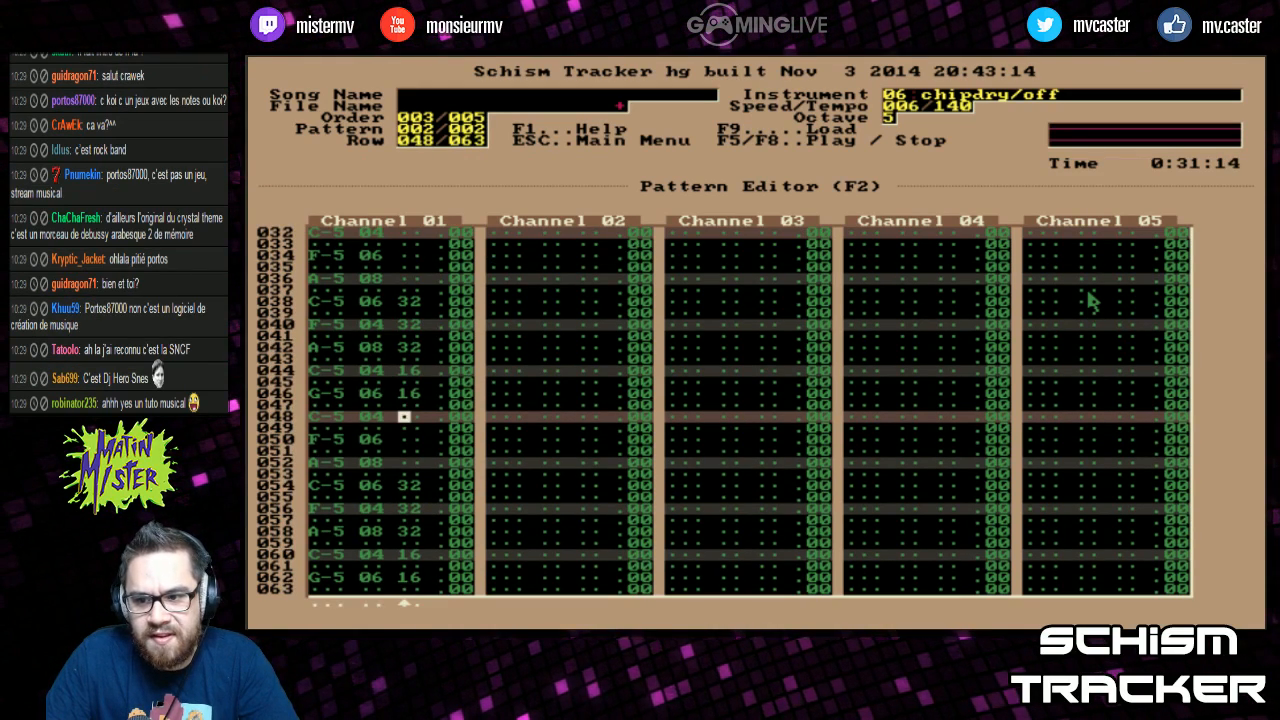
Step: Return to row 000, play the pattern to hear the volume changes, and stop playback
key("Home")
key("alt+d")
key("F6")
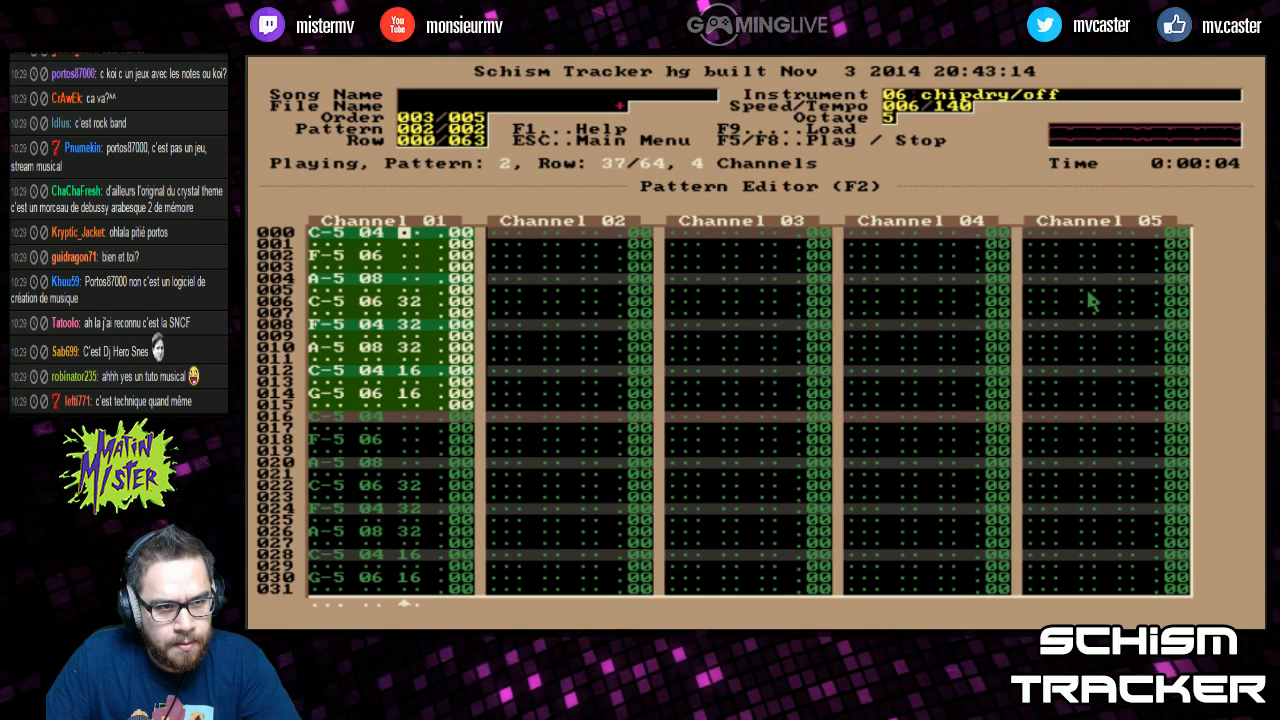
key("F8")
Step: Look through the summary of volume column and general effects in the pattern editing help, and close it
key("Right")
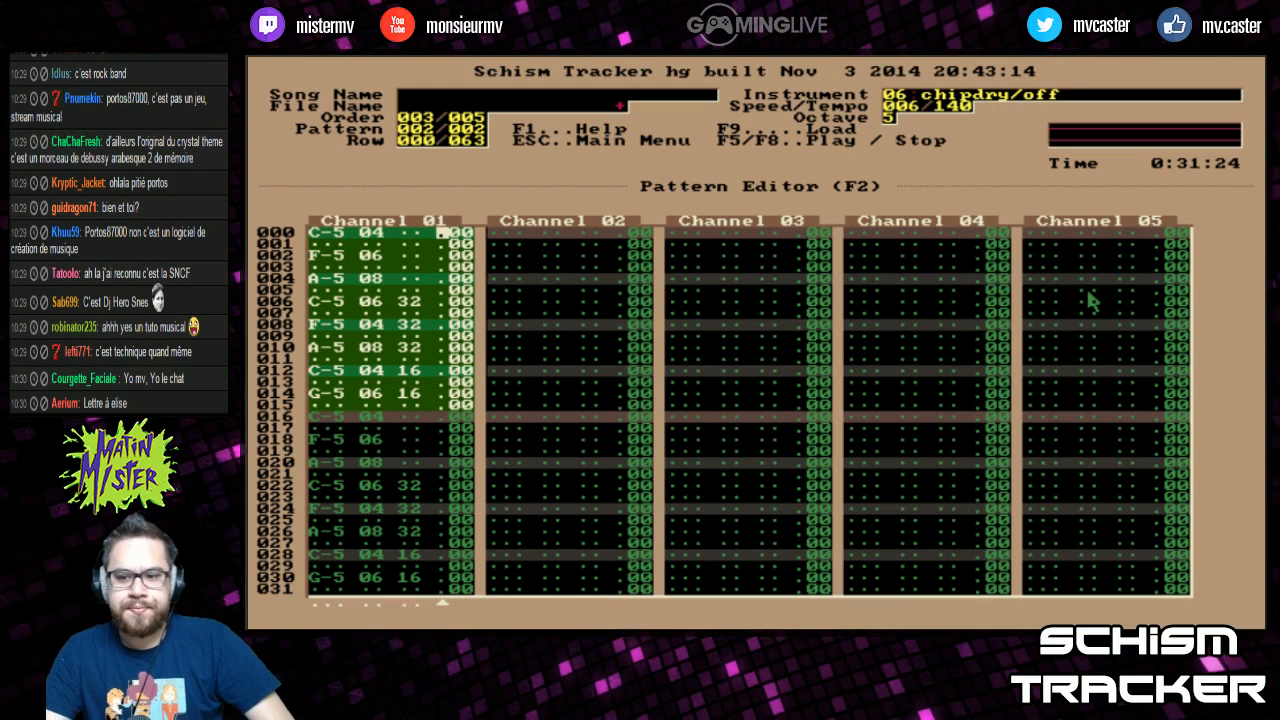
key("F1")
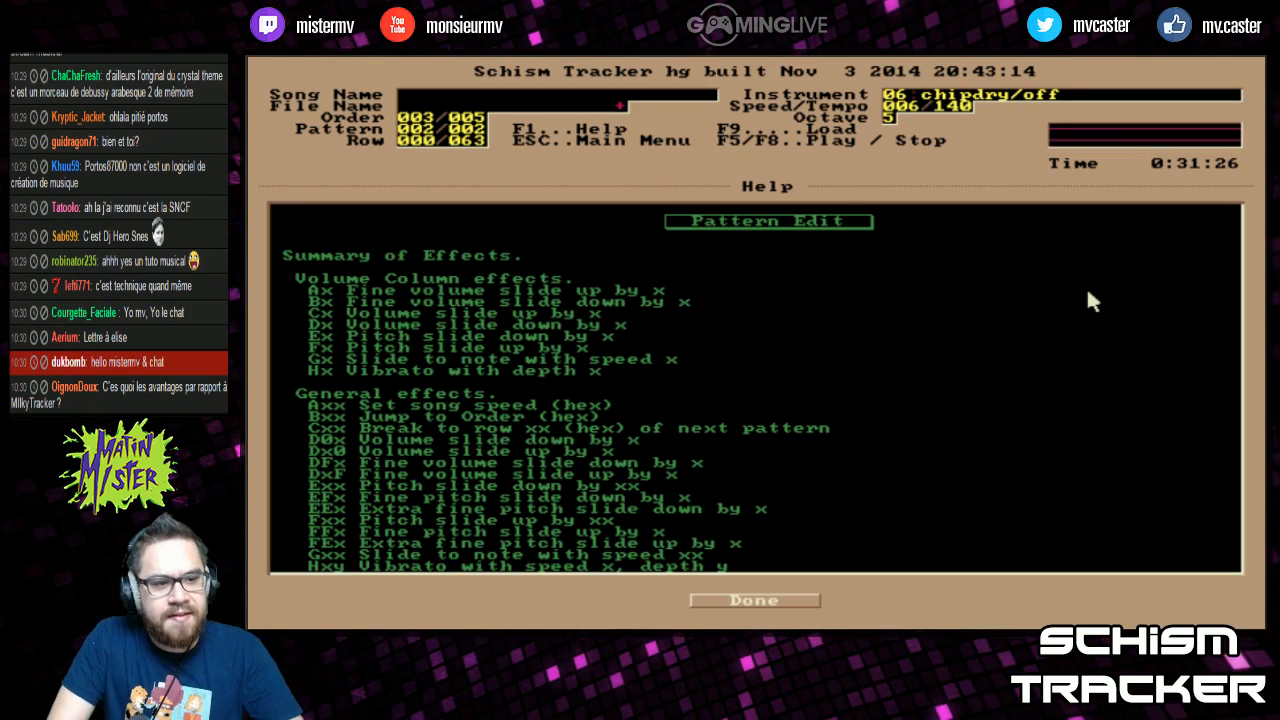
scroll(1088, 292, "down", 20)
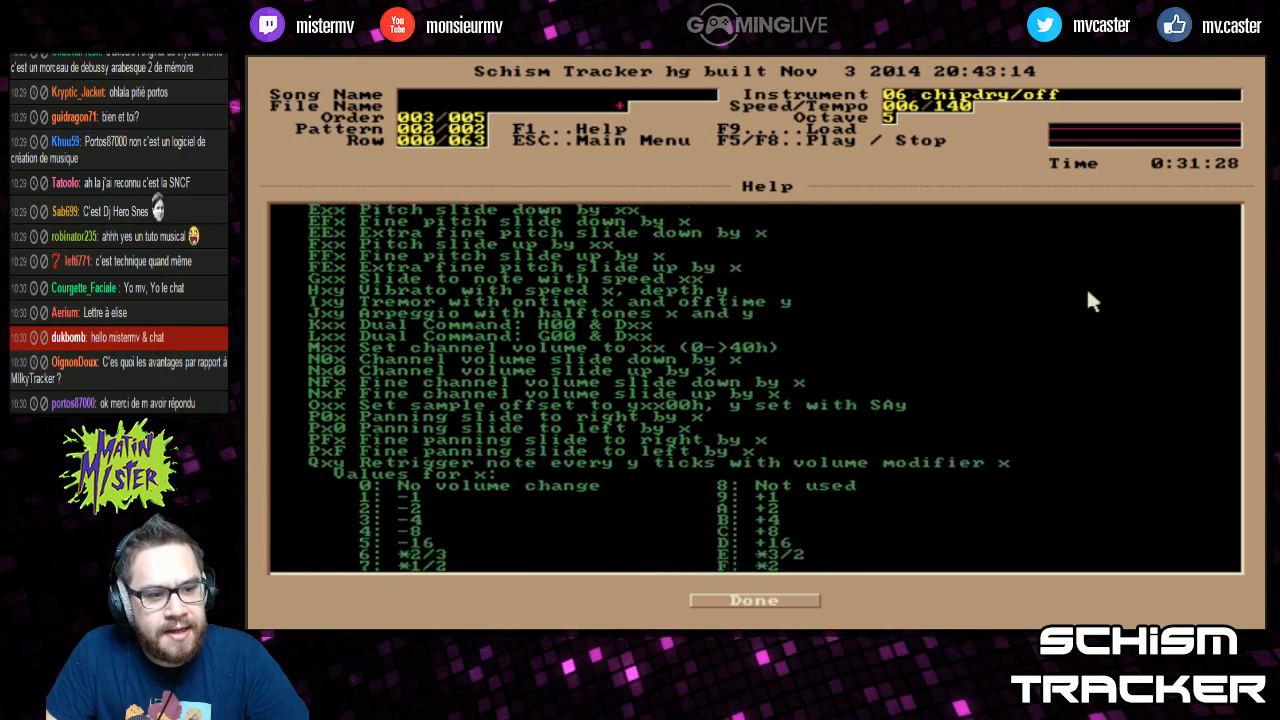
scroll(1089, 294, "down", 4)
scroll(1089, 294, "up", 1)
scroll(1089, 294, "down", 6)
scroll(1089, 294, "down", 4)
scroll(1089, 294, "up", 20)
key("Escape")
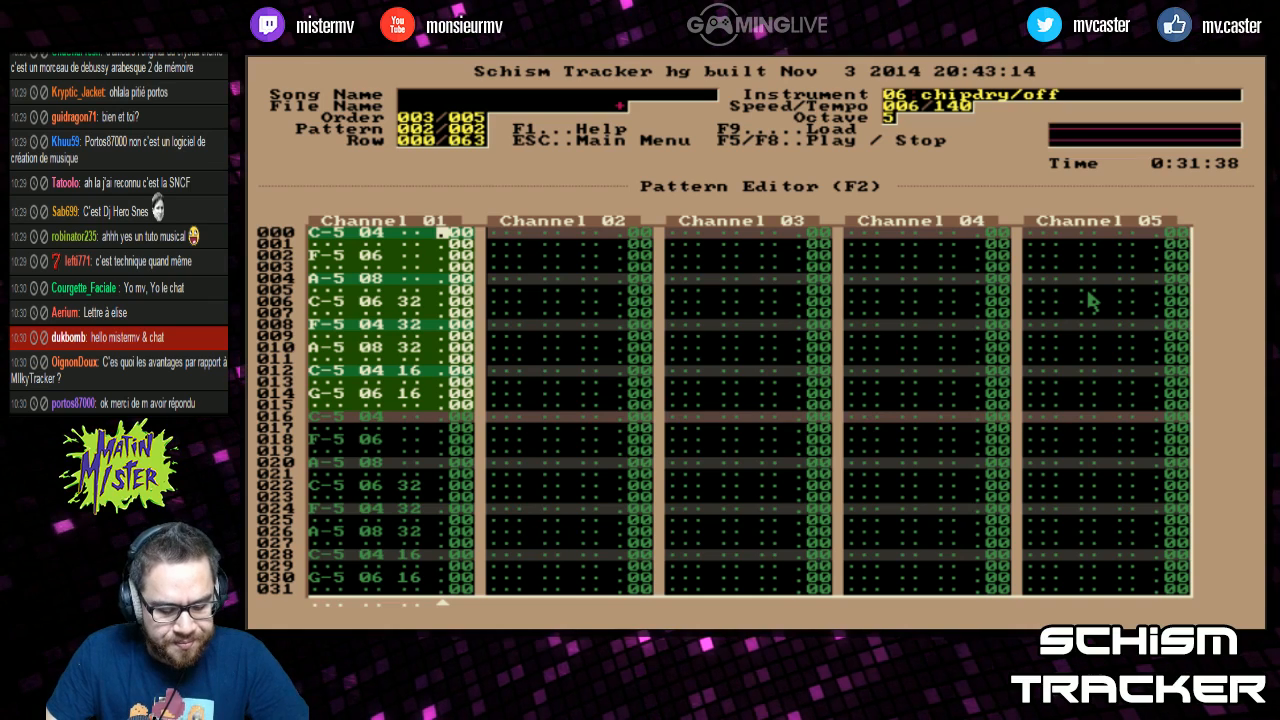
Step: Switch to pattern 003 and enter C-5 with instrument 14 square75b in row 000 of channel 01
key("Right")
key("Right")
key("Left")
key("Left")
key("Left")
key("Left")
key("Left")
key("Left")
key("Left")
key("Left")
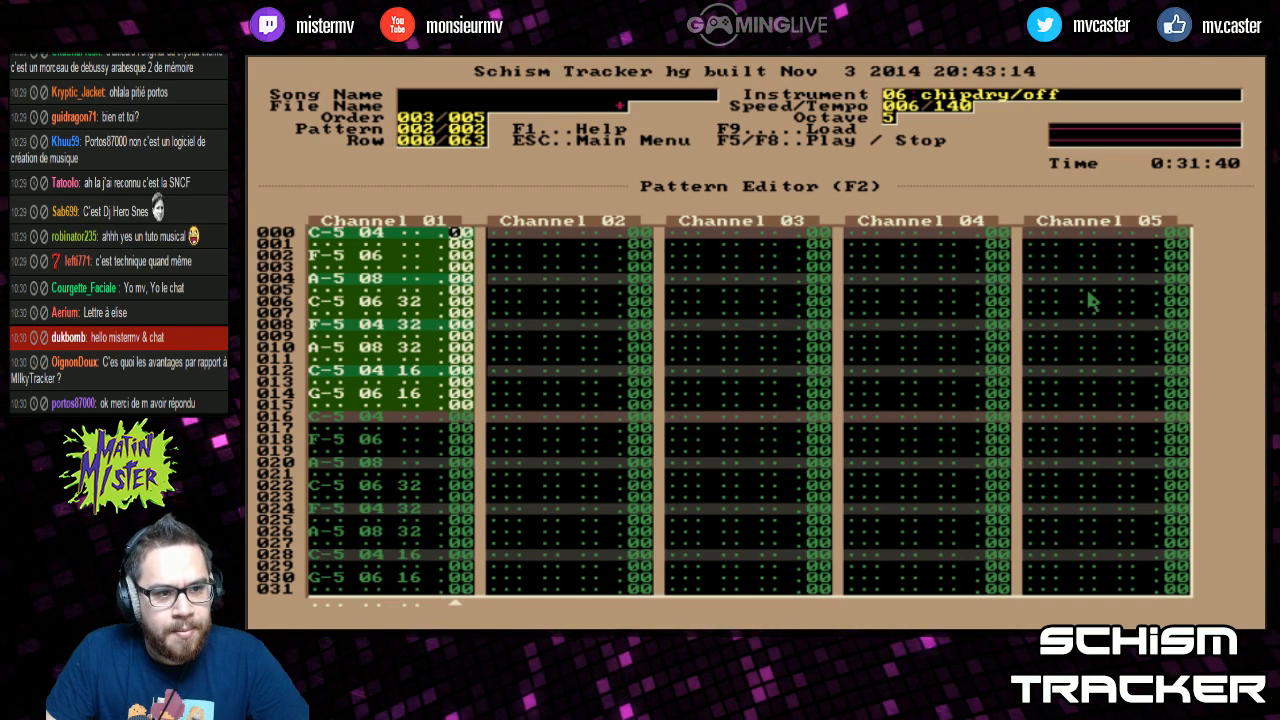
key("KP_Add")
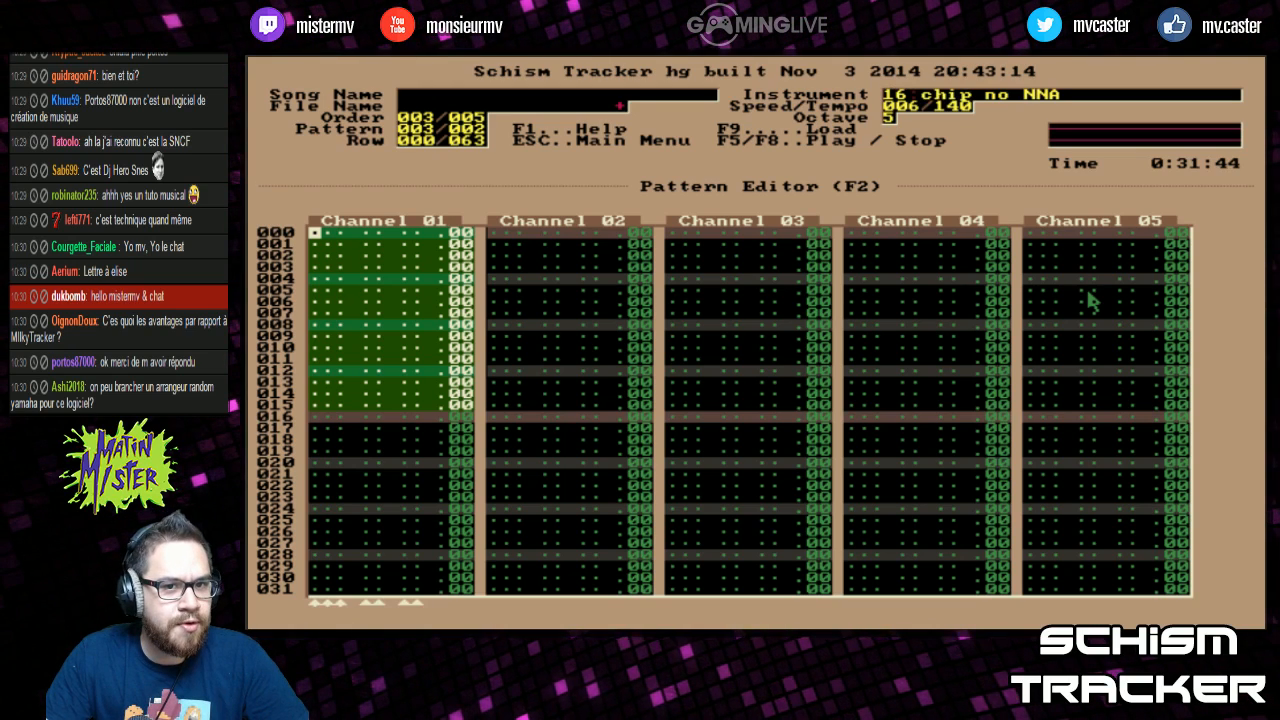
key("z")
key("Up")
Step: Set the volume of the C-5 note in row 000 to 32 and play the pattern
key("Right")
key("Right")
key("Right")
key("Right")
type("32")
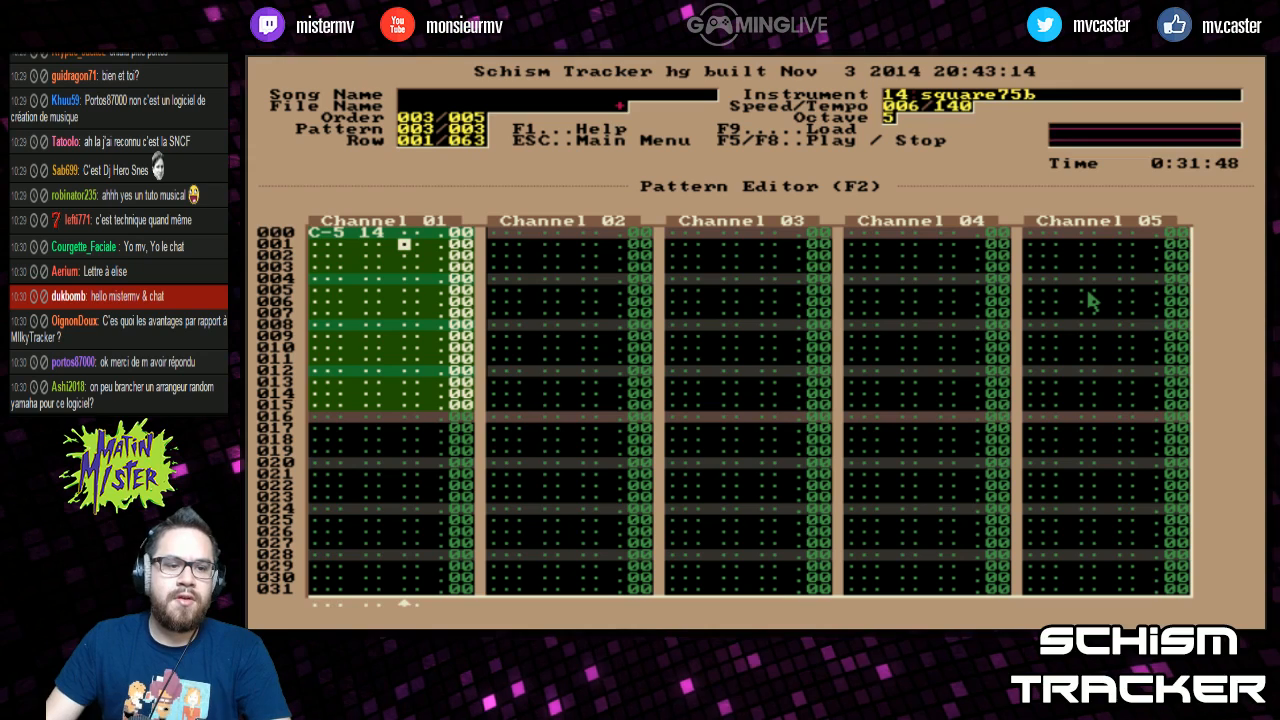
key("F6")
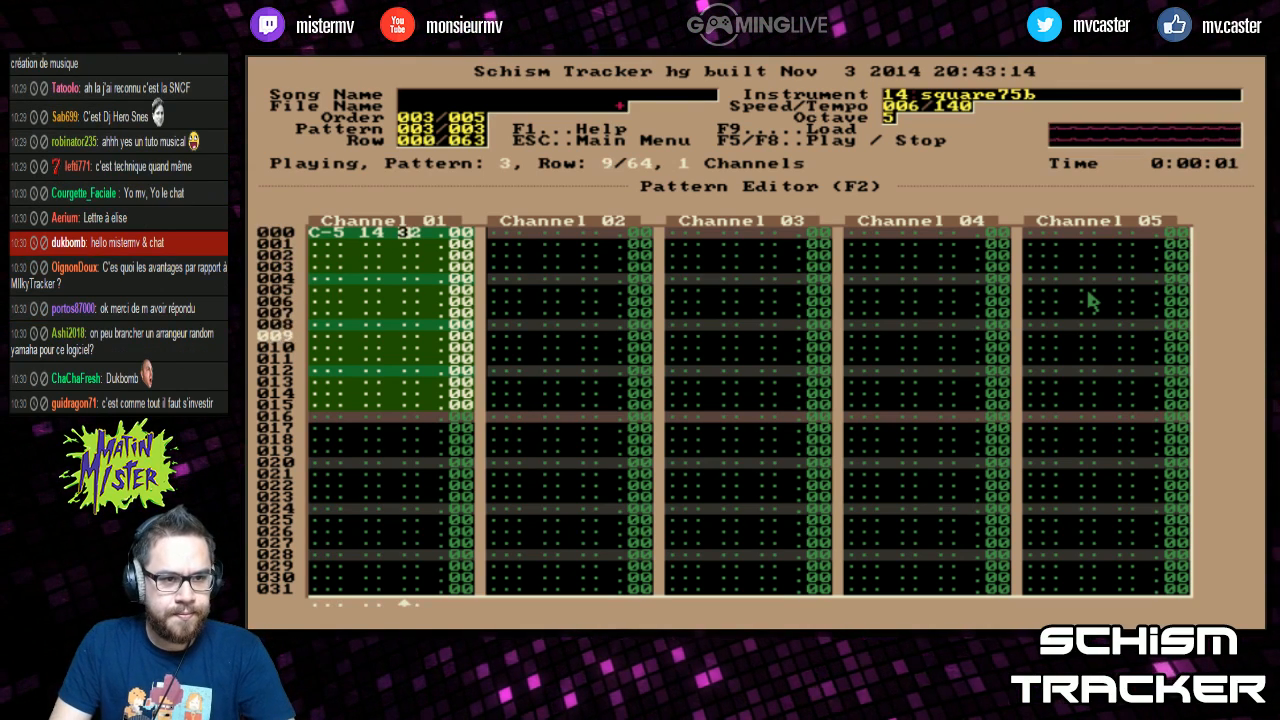
Step: Clear the volume of the C-5 note in row 000 and stop playback
key("Up")
key("period")
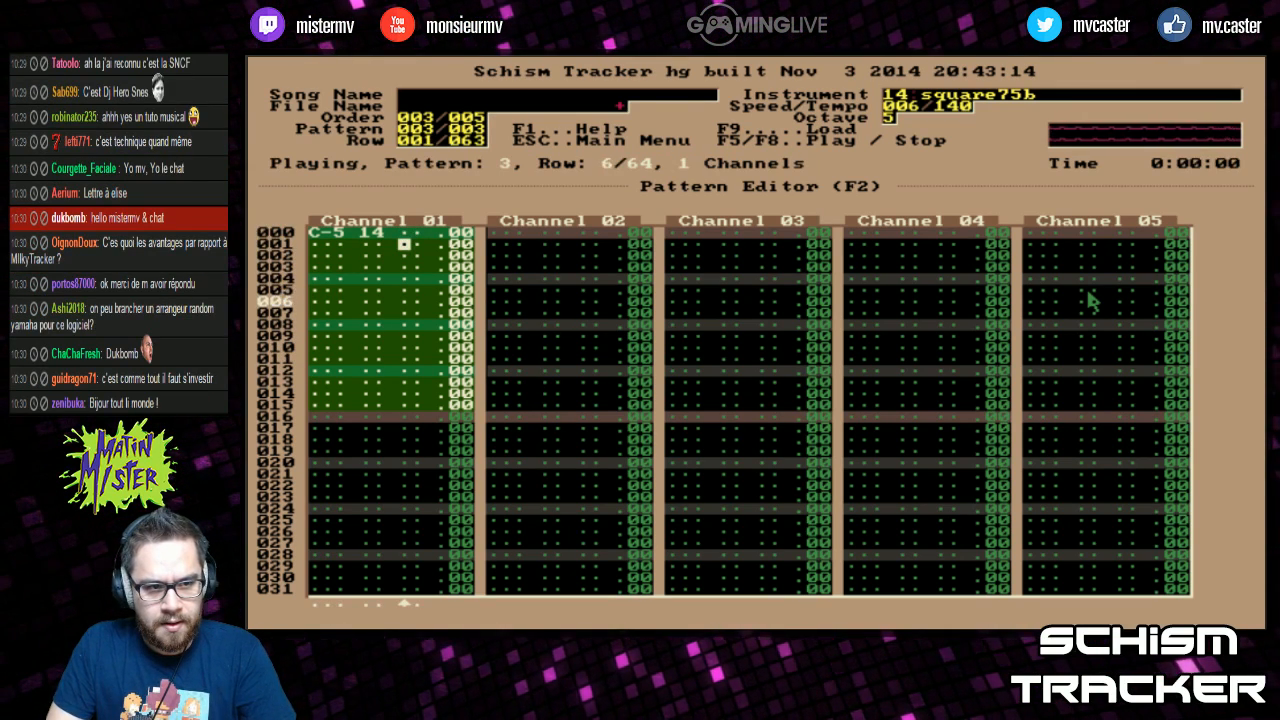
key("F8")
Step: Fill the effect column of channel 01 with the D volume slide effect from row 000 through row 031
key("Right")
key("Up")
type("dddddddddddddddddddddddddddd")
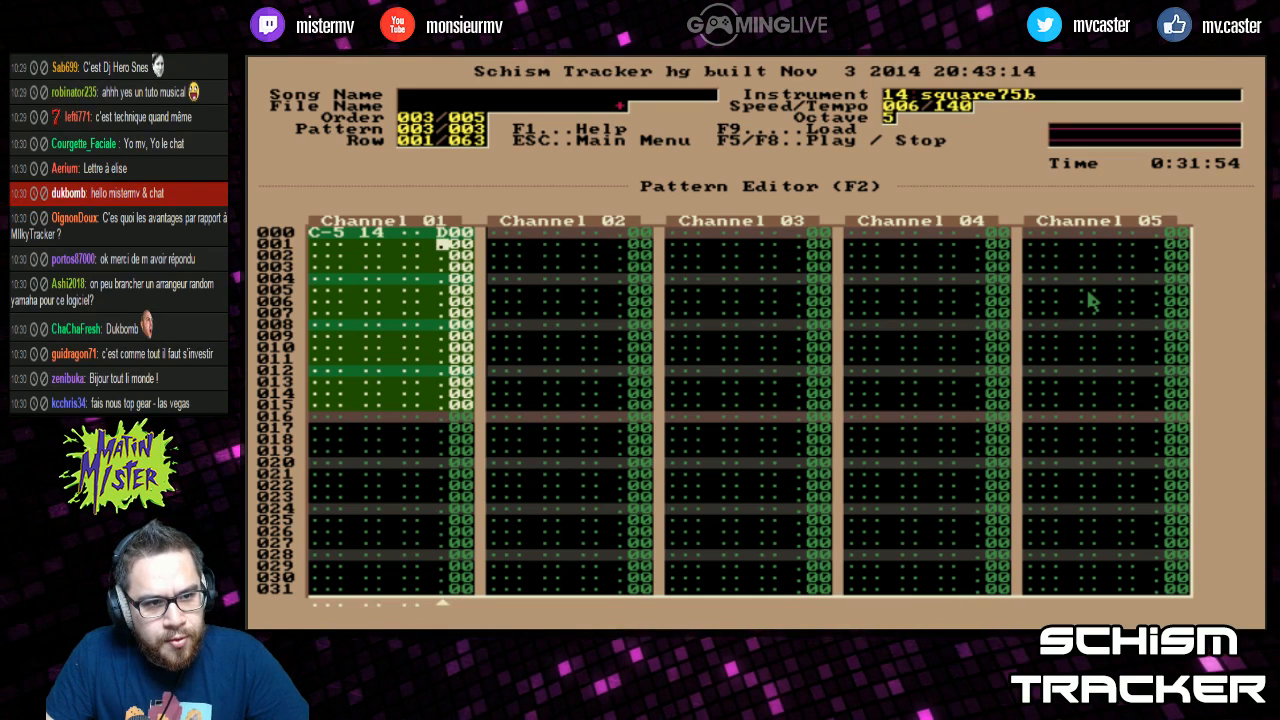
type("dddddddddddddddddddddddddddddddddddd")
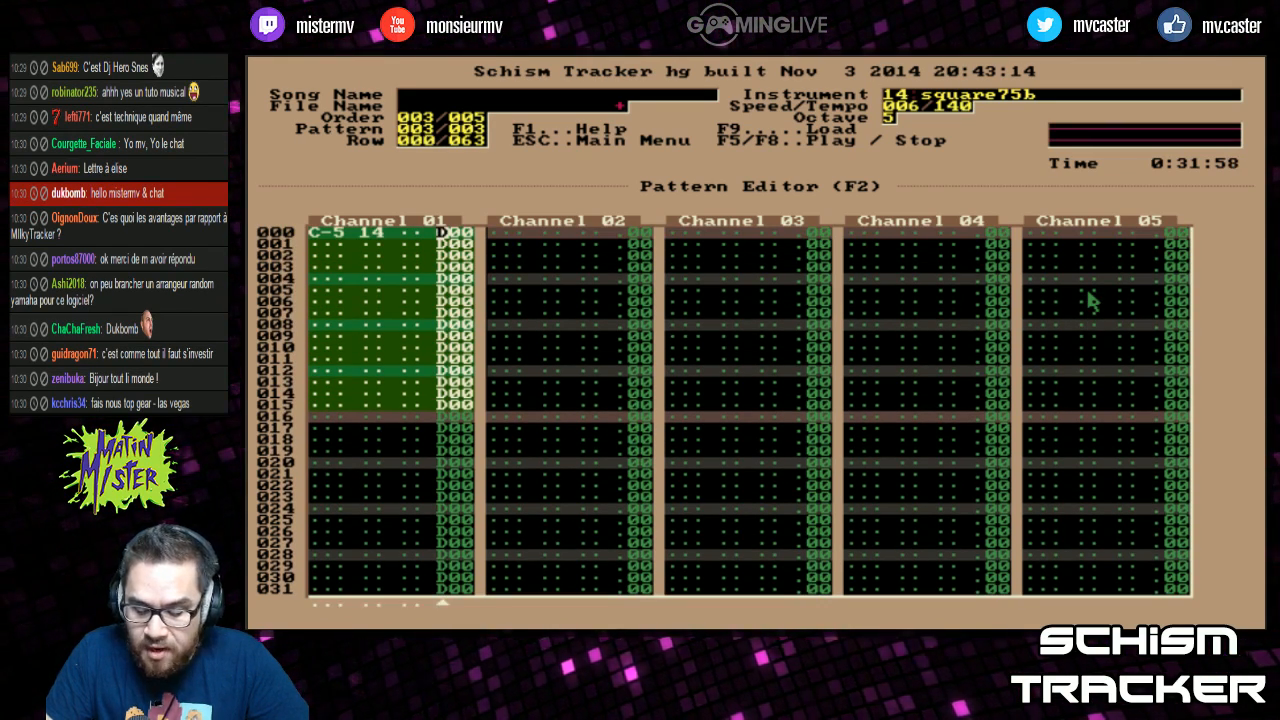
Step: Set the effect in row 000 of channel 01 to D04, play the pattern to hear the fade, and stop playback
key("Right")
key("Right")
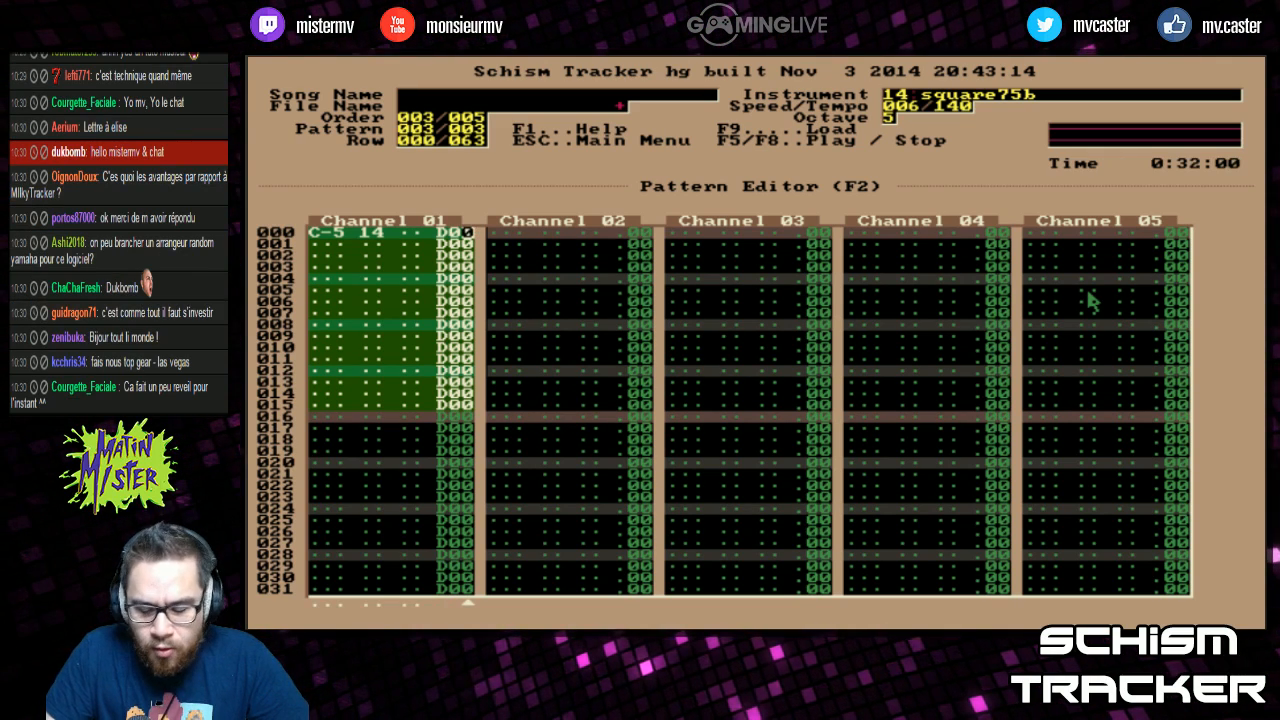
type("4")
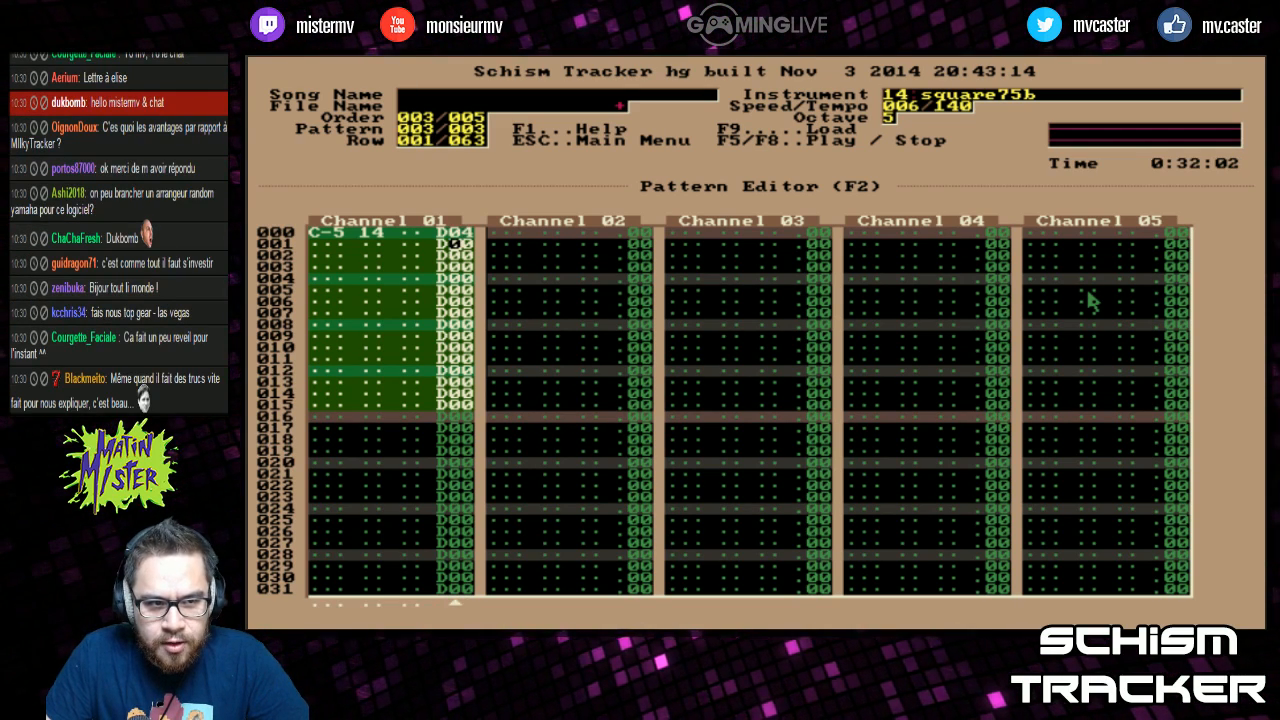
key("Down")
key("Down")
key("Down")
key("Down")
key("Down")
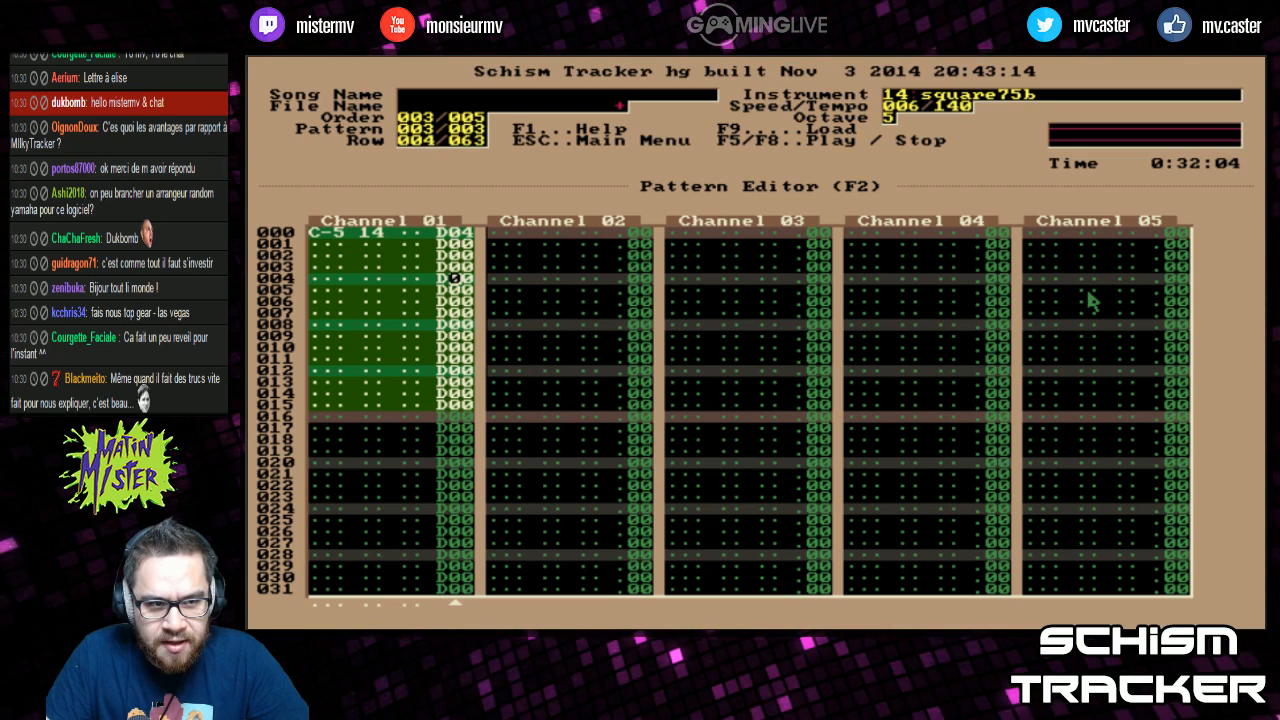
key("Down")
key("Down")
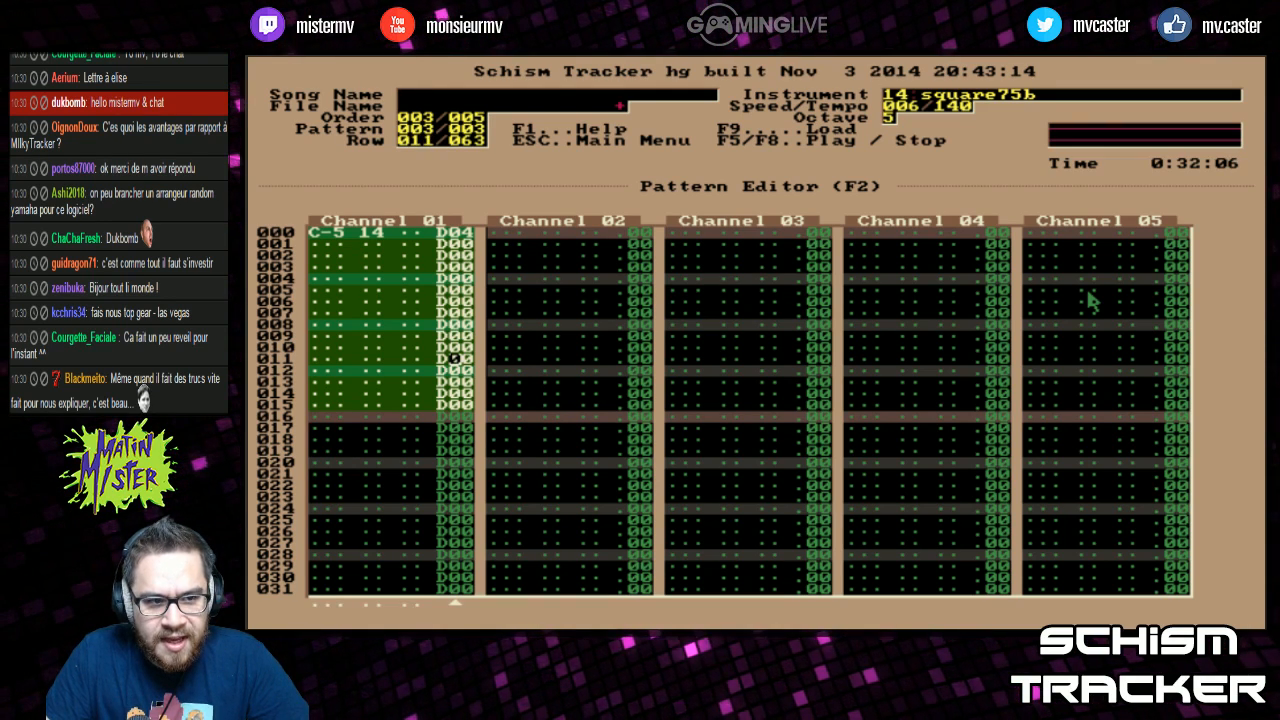
key("F6")
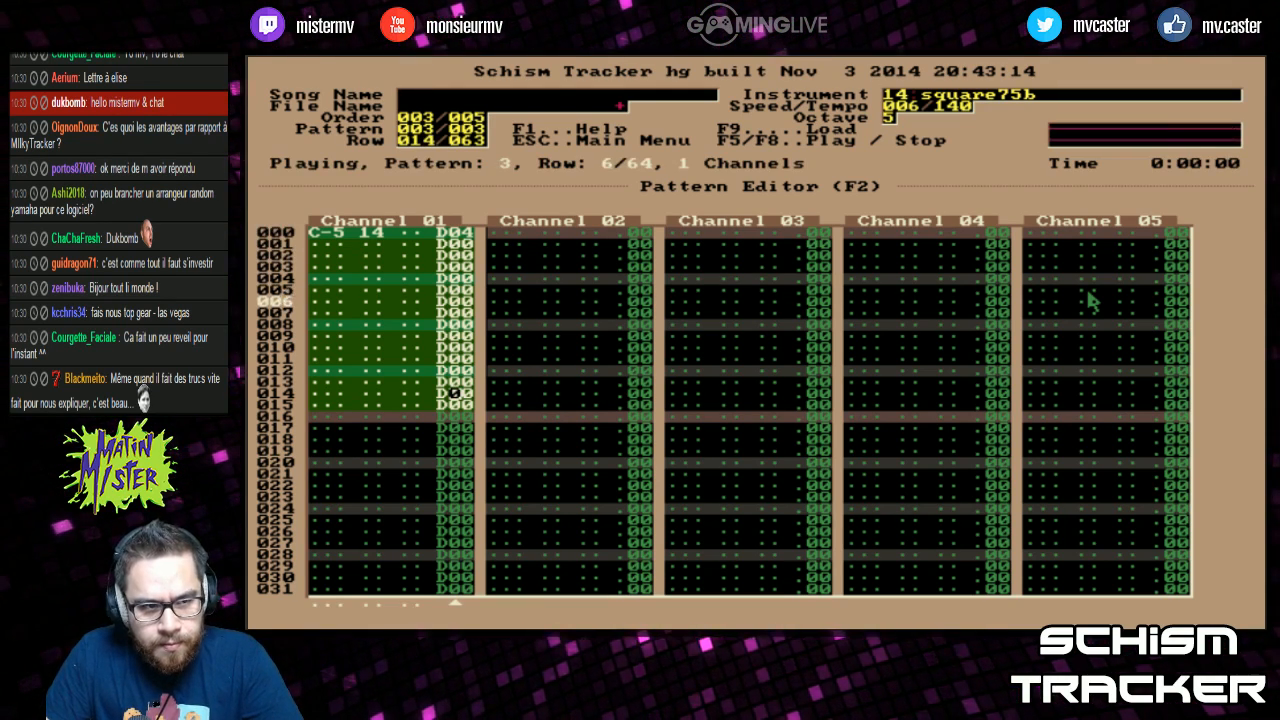
key("F8")
Step: Set the effect in row 000 of channel 01 to D01, play the pattern, and stop playback
key("Page_Up")
type("1")
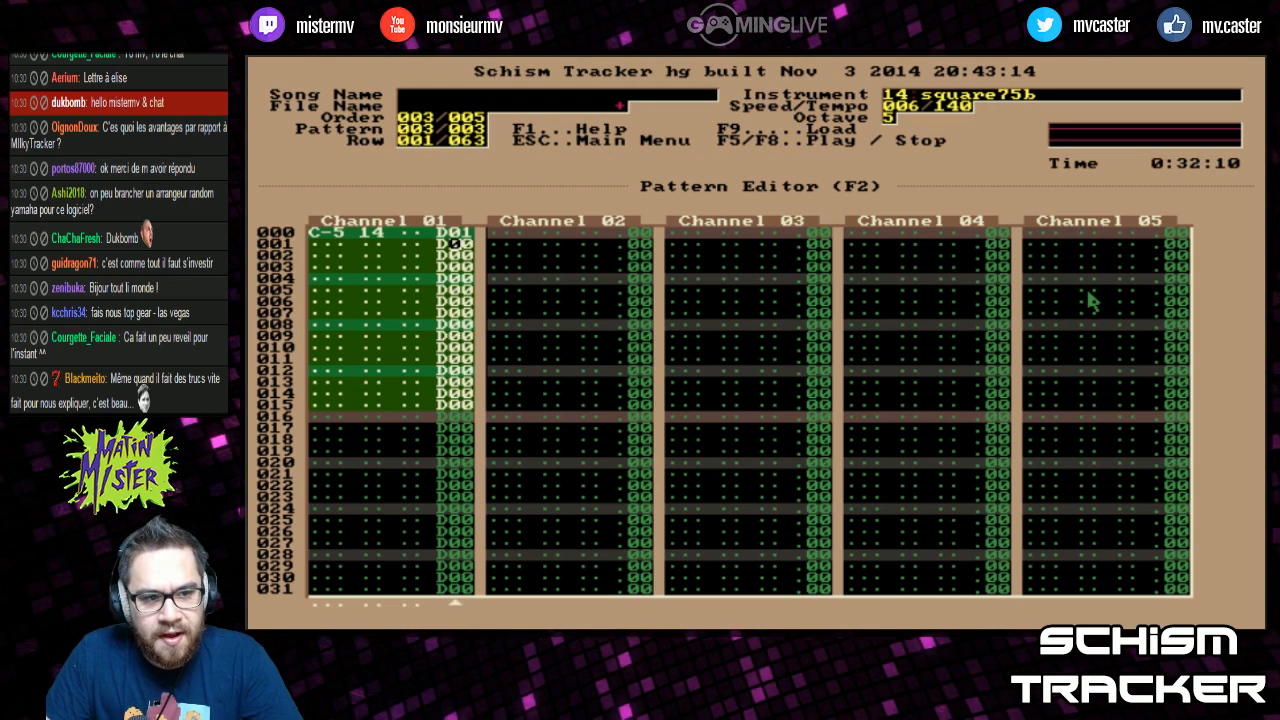
key("F6")
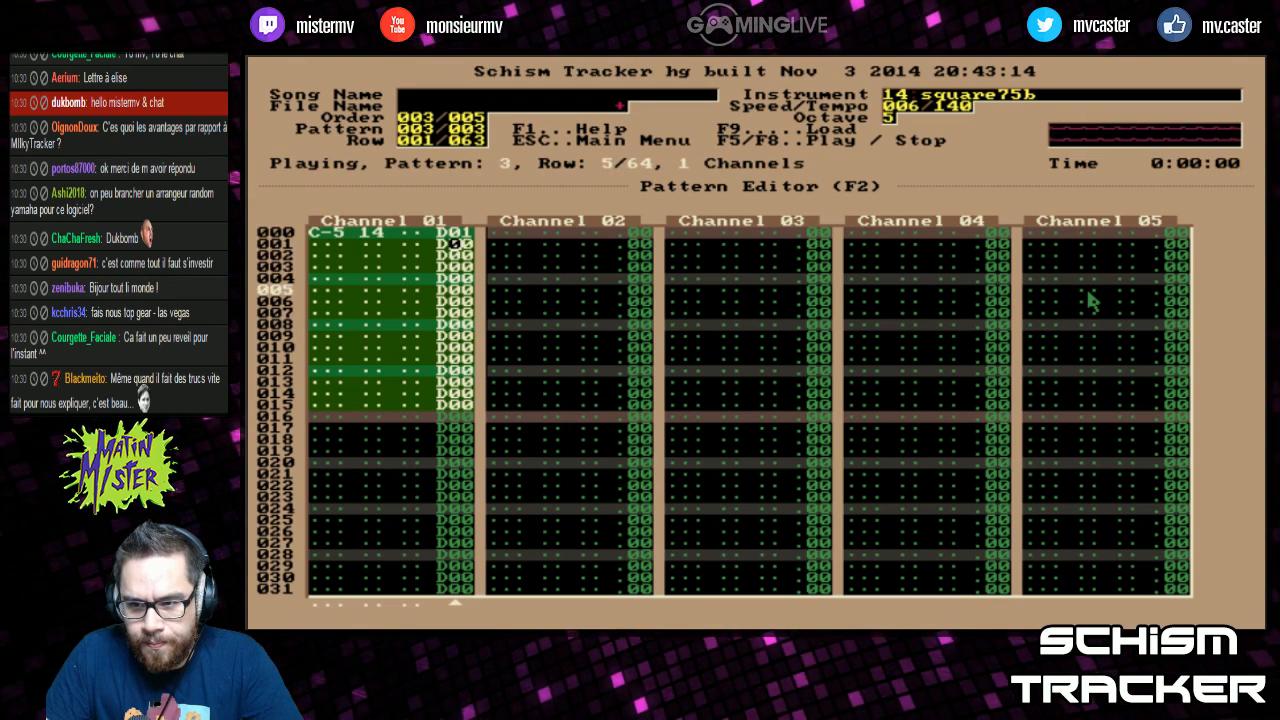
key("F8")
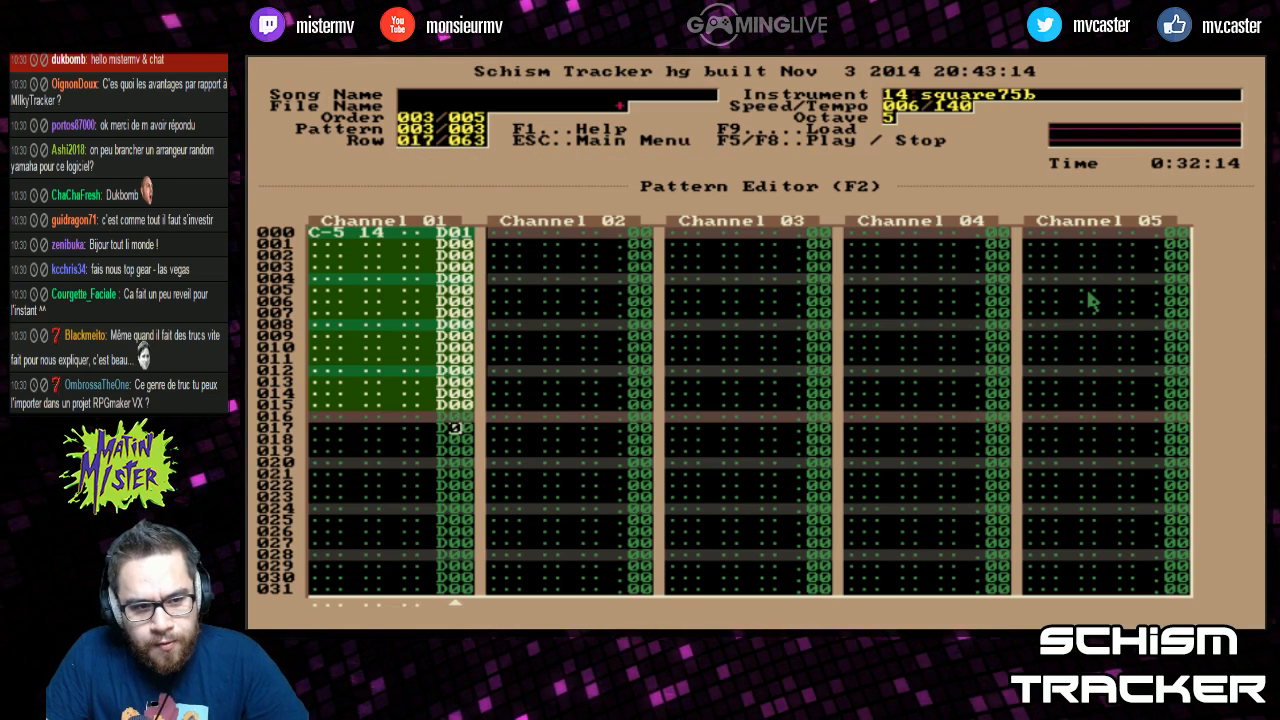
Step: Continue filling the effect column of channel 01 with the D effect from row 032 downwards
key("Page_Down")
key("Page_Down")
key("d")
key("d")
key("d")
key("d")
key("d")
key("d")
key("d")
key("d")
key("d")
key("d")
key("d")
key("d")
key("d")
key("d")
key("d")
key("d")
key("d")
key("d")
key("d")
key("d")
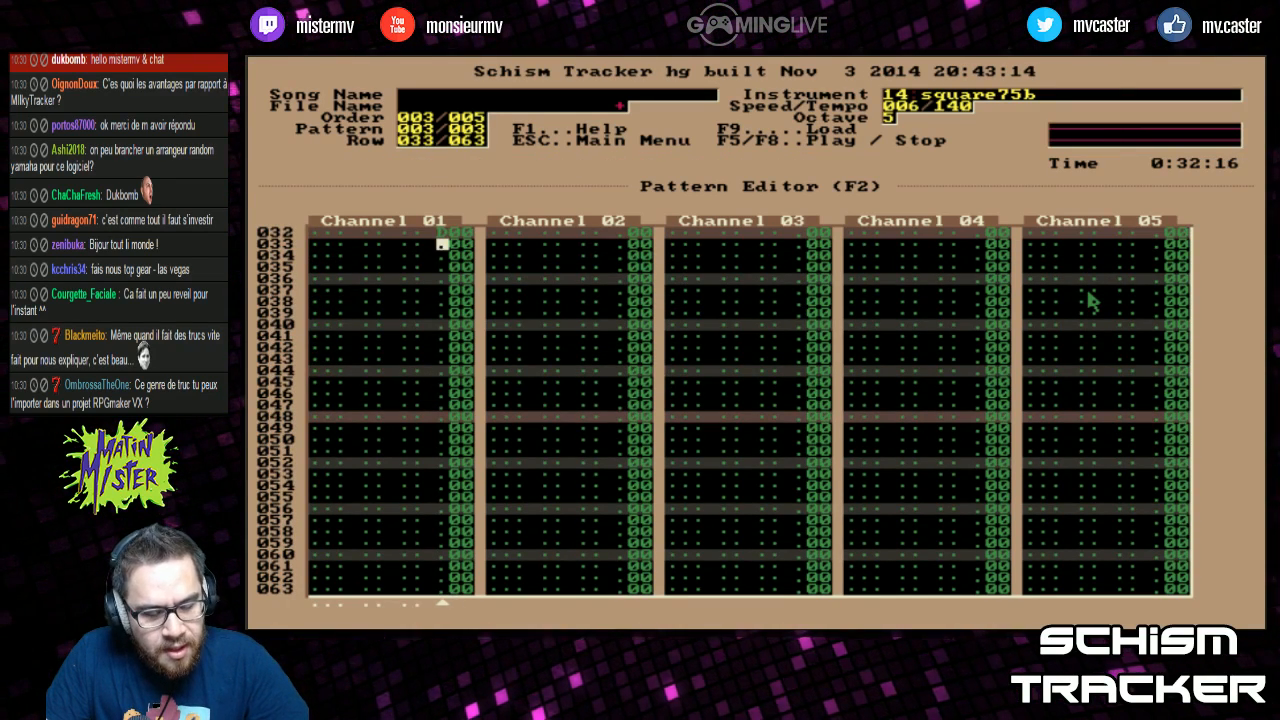
Step: Change the effect in row 000 of channel 01 to the fine volume slide DF1
key("Page_Up")
key("Page_Up")
key("Page_Up")
key("Page_Up")
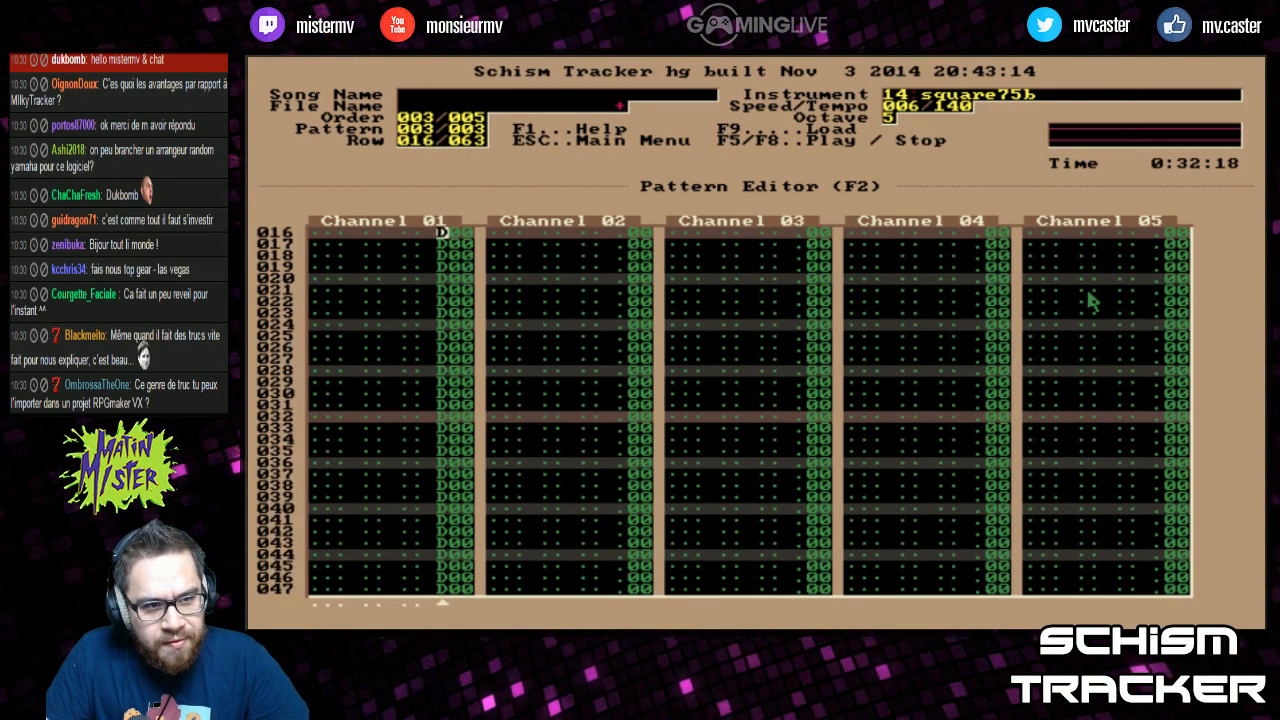
key("Right")
key("Right")
key("Left")
key("Left")
key("Left")
key("Left")
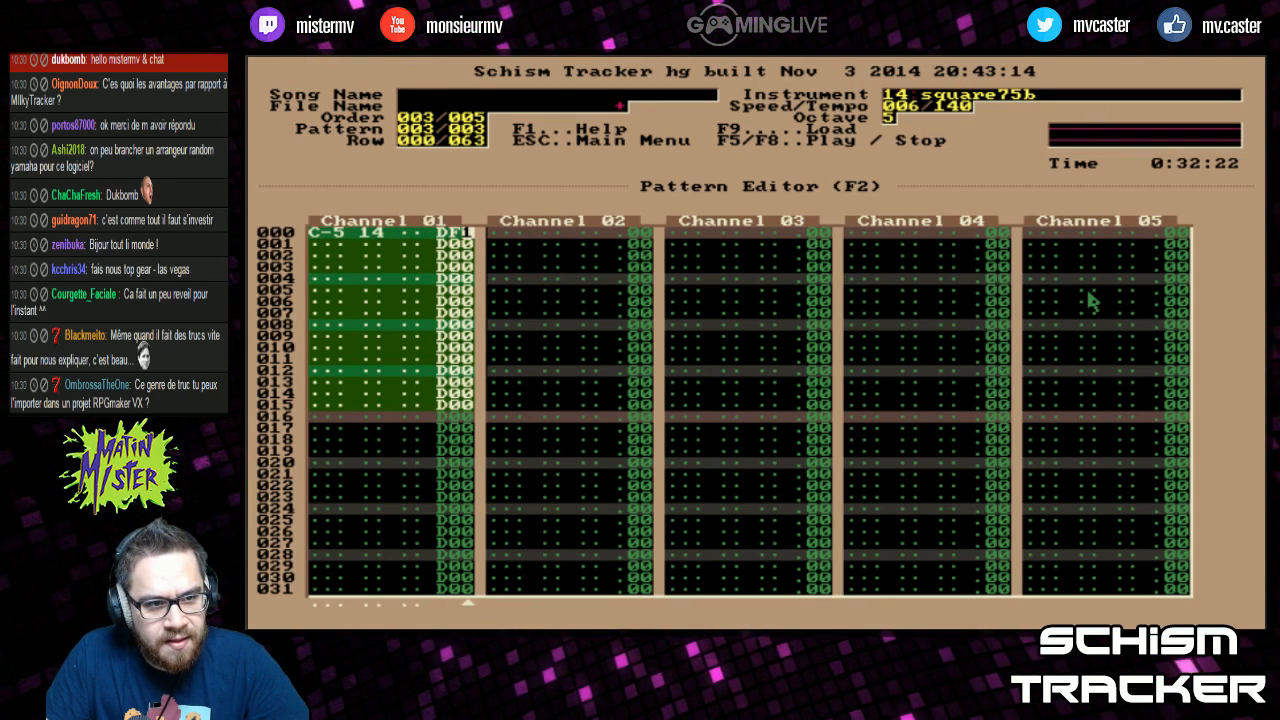
Step: Set the volume of the C-5 note in row 000 to 64, leaving the volume in row 001 empty
type("64")
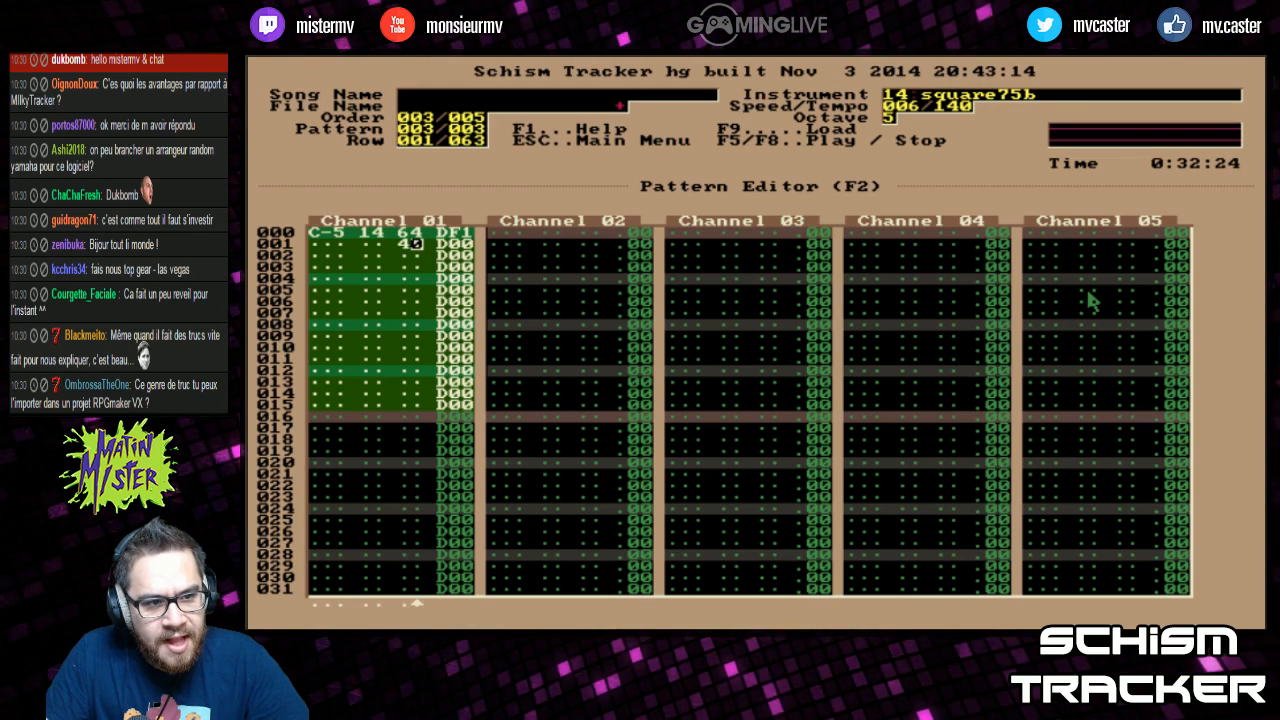
key("Down")
key("Up")
key("Right")
key("Right")
key("Up")
key("Right")
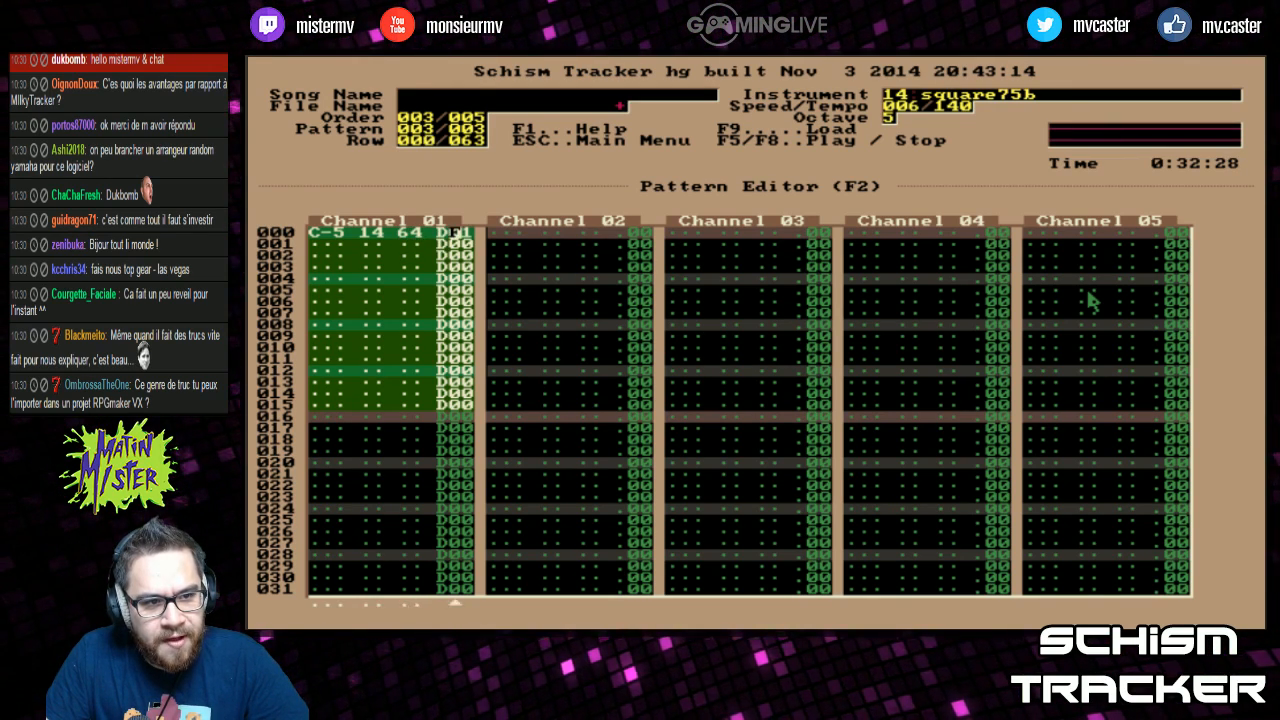
key("Down")
key("Down")
key("Down")
key("Down")
key("Down")
key("Down")
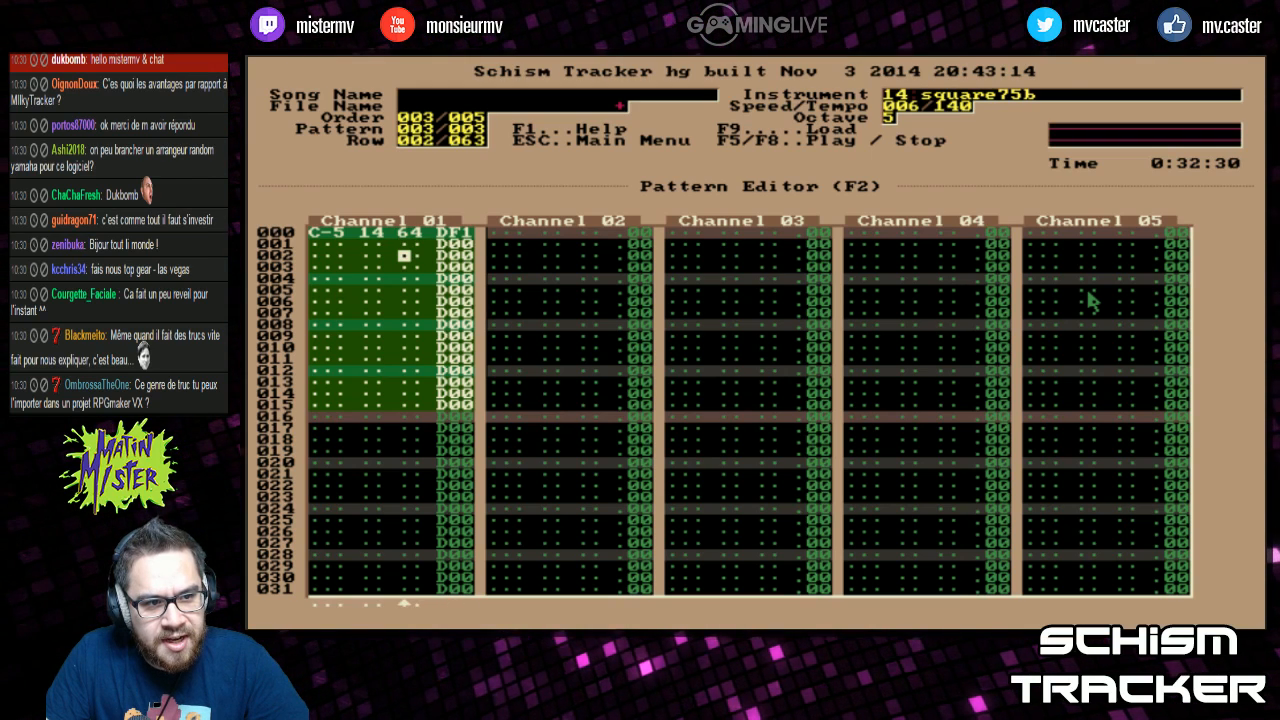
Step: Return to row 000, play the pattern to hear the DF1 fine volume slide, and stop playback
key("Down")
key("Down")
key("Down")
key("Page_Down")
key("Page_Down")
key("Page_Down")
key("Page_Down")
key("Page_Up")
key("Page_Up")
key("Page_Up")
key("shift+Page_Up")
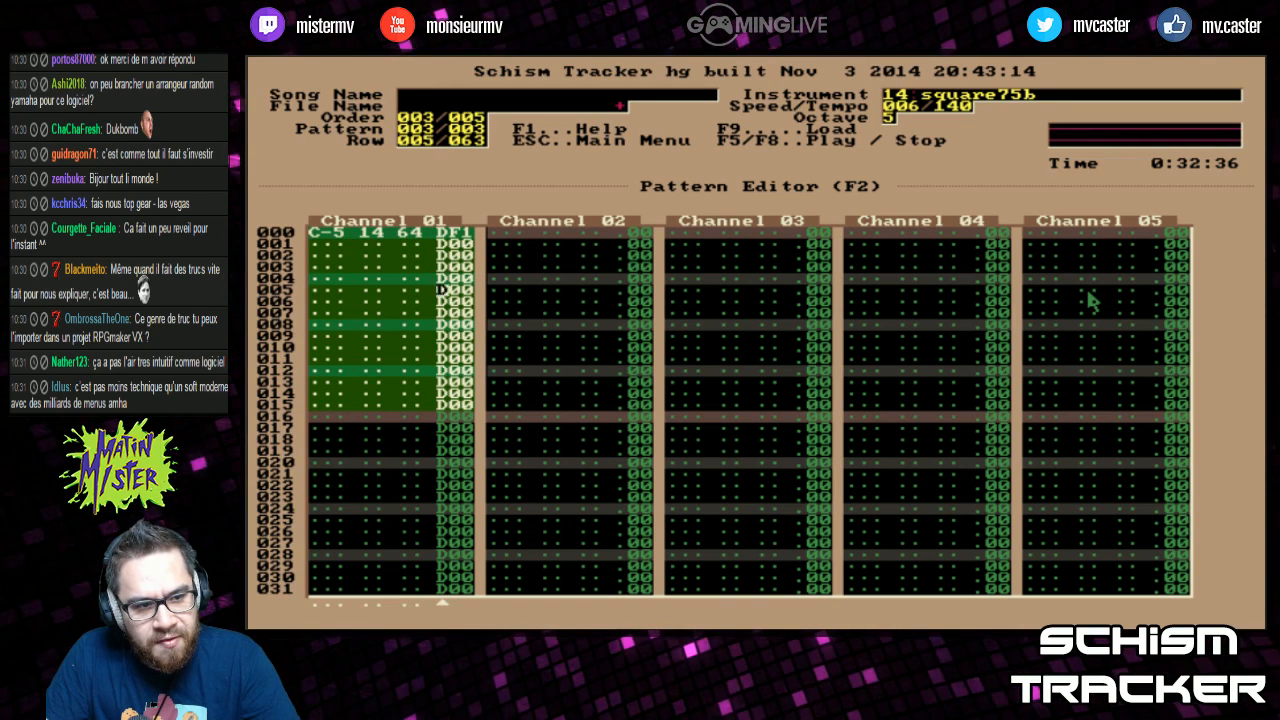
key("Page_Up")
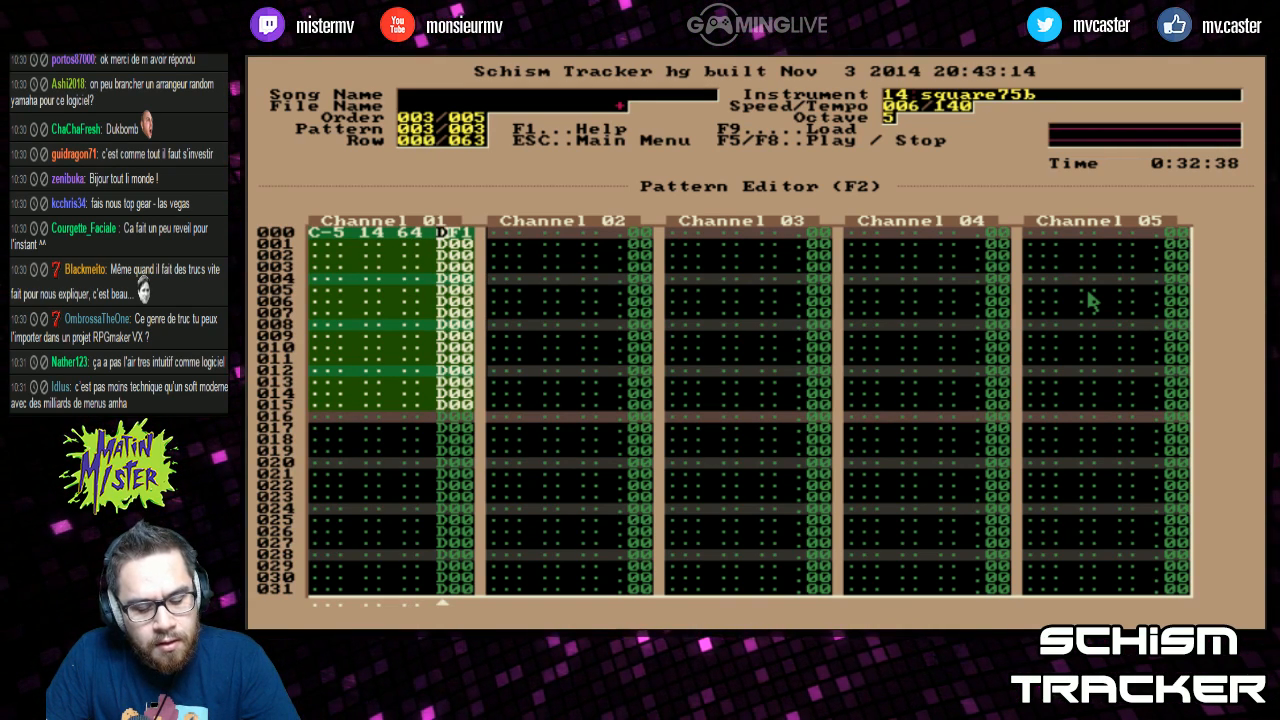
key("F6")
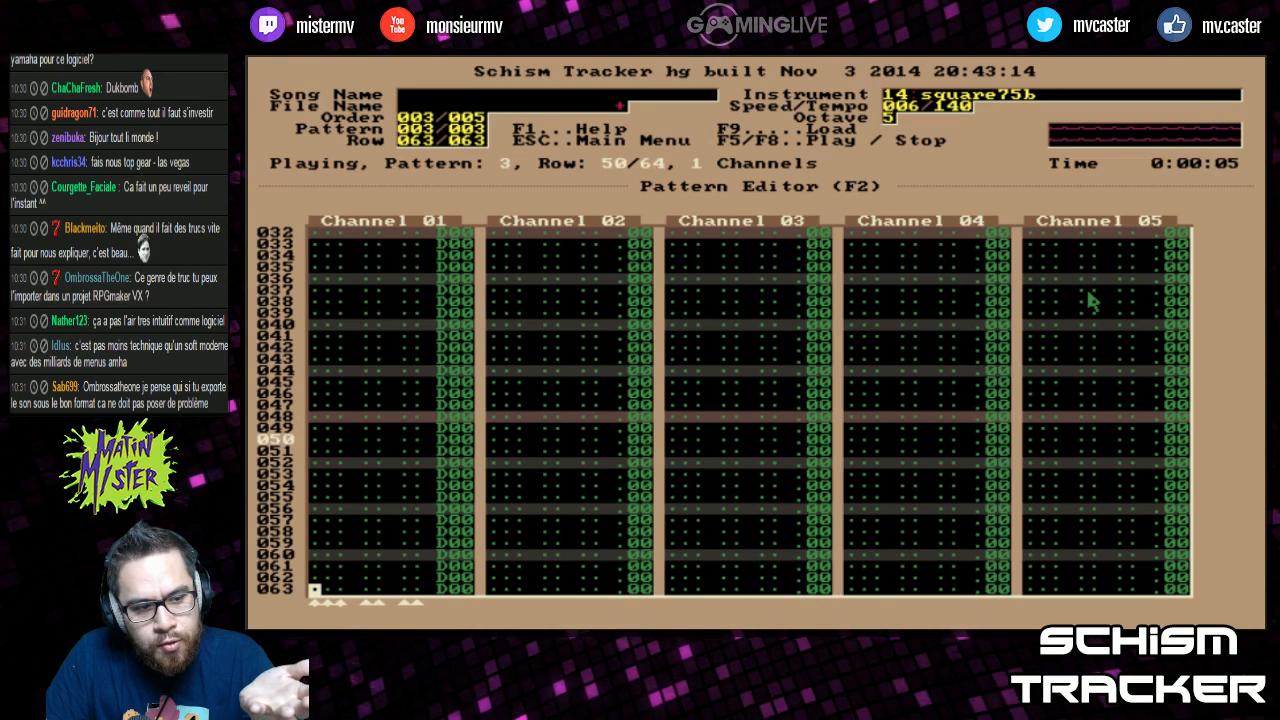
key("Page_Up")
key("Page_Up")
key("Page_Up")
key("Page_Up")
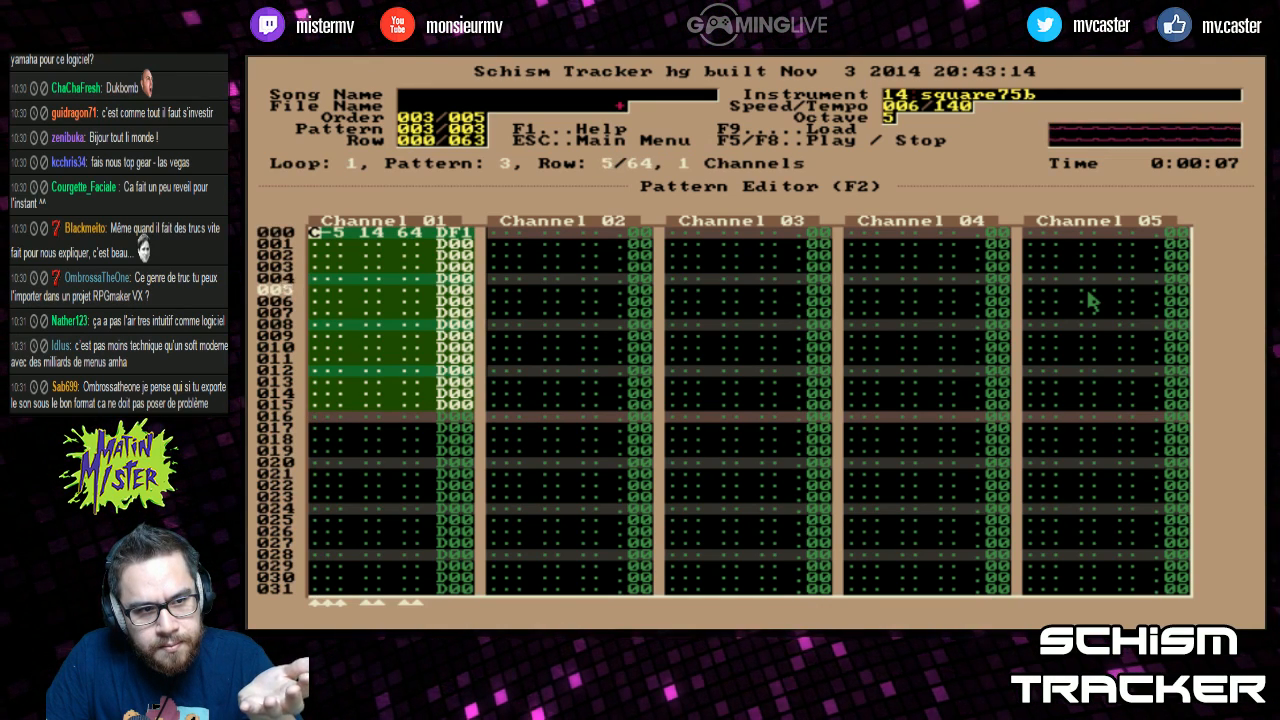
key("Right")
key("Right")
key("Right")
key("Right")
key("Right")
key("F8")
Step: Set the volume of the C-5 note in row 000 to 00 and its effect to D20, and play the pattern
type("00")
key("Left")
key("Left")
key("Left")
key("Right")
key("Right")
key("Right")
key("Right")
key("Up")
type("2")
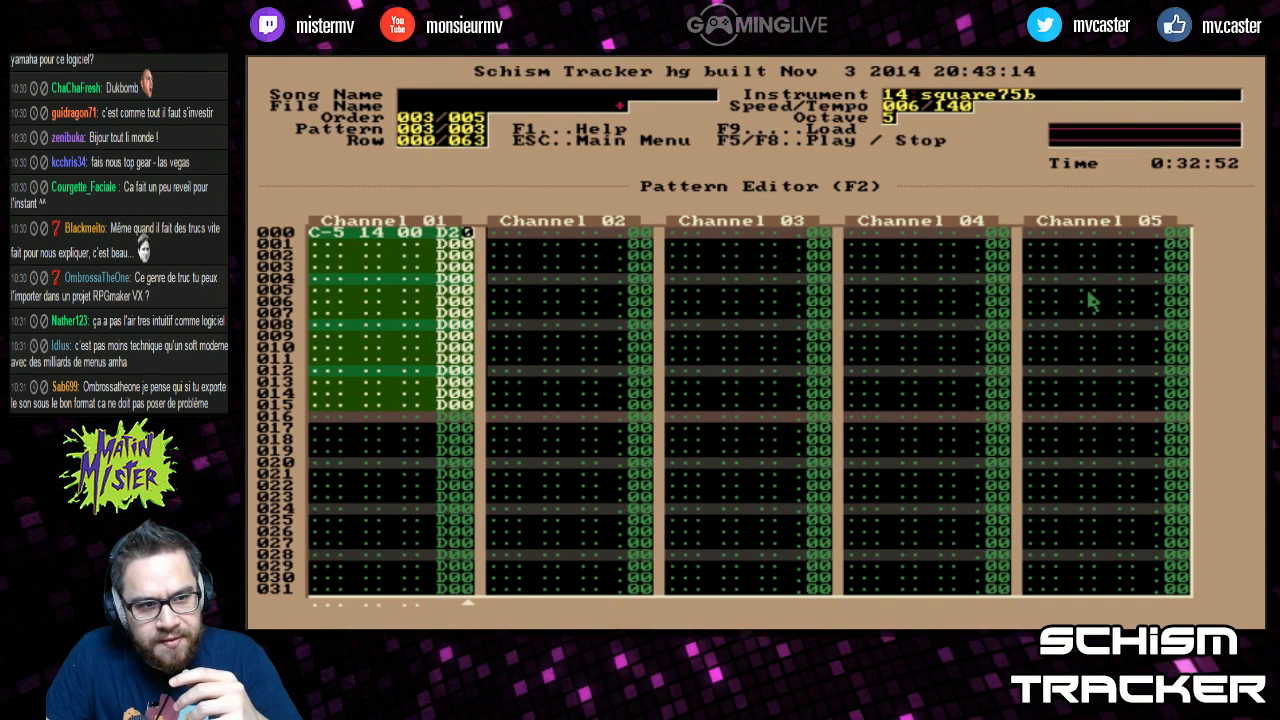
key("Left")
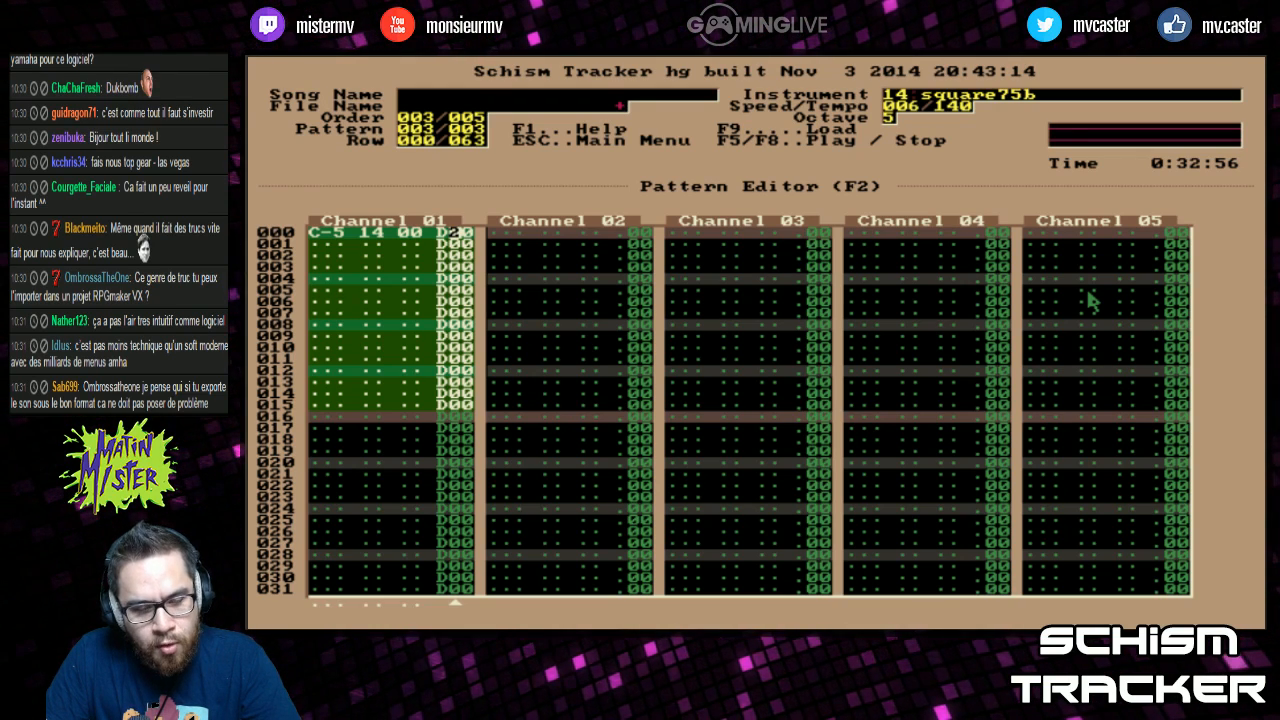
key("F6")
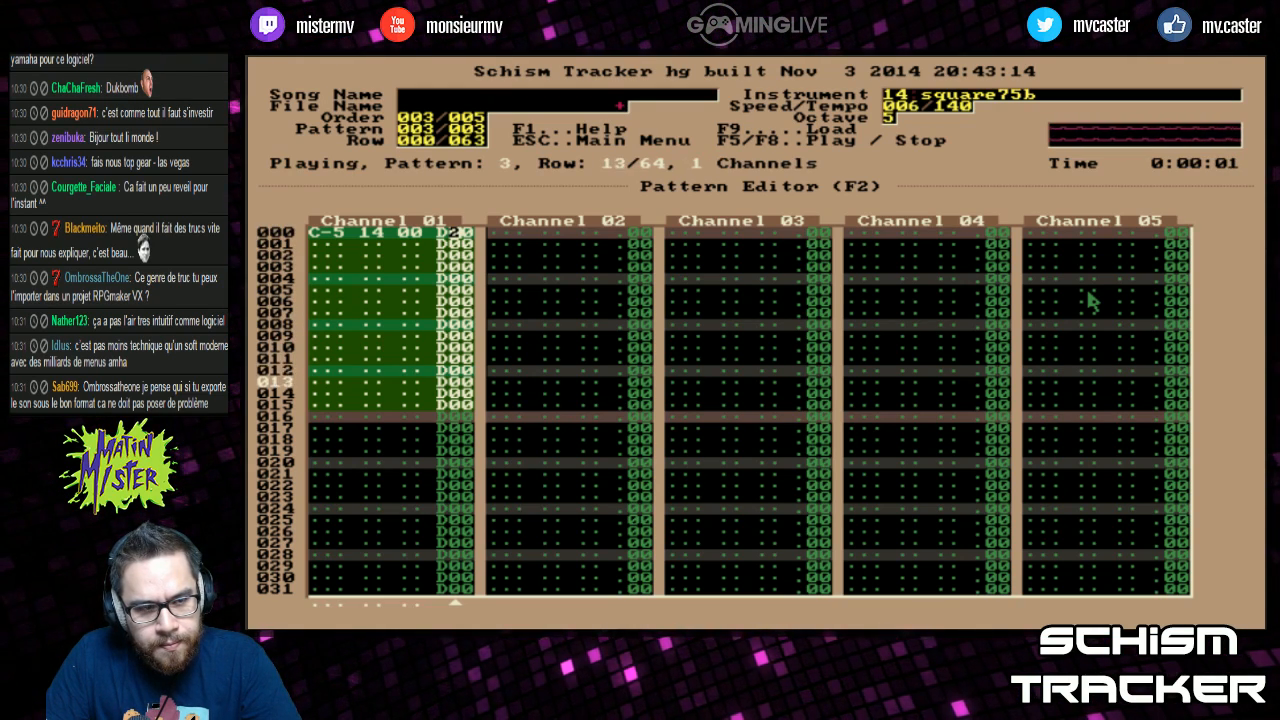
key("F8")
Step: Copy rows 000 to 016 of channel 01 and paste the block into channel 02 starting at row 008
key("Left")
key("shift+Page_Down")
key("alt+c")
key("Page_Up")
key("Tab")
key("Down")
key("Down")
key("Down")
key("Down")
key("Down")
key("Down")
key("Down")
key("Down")
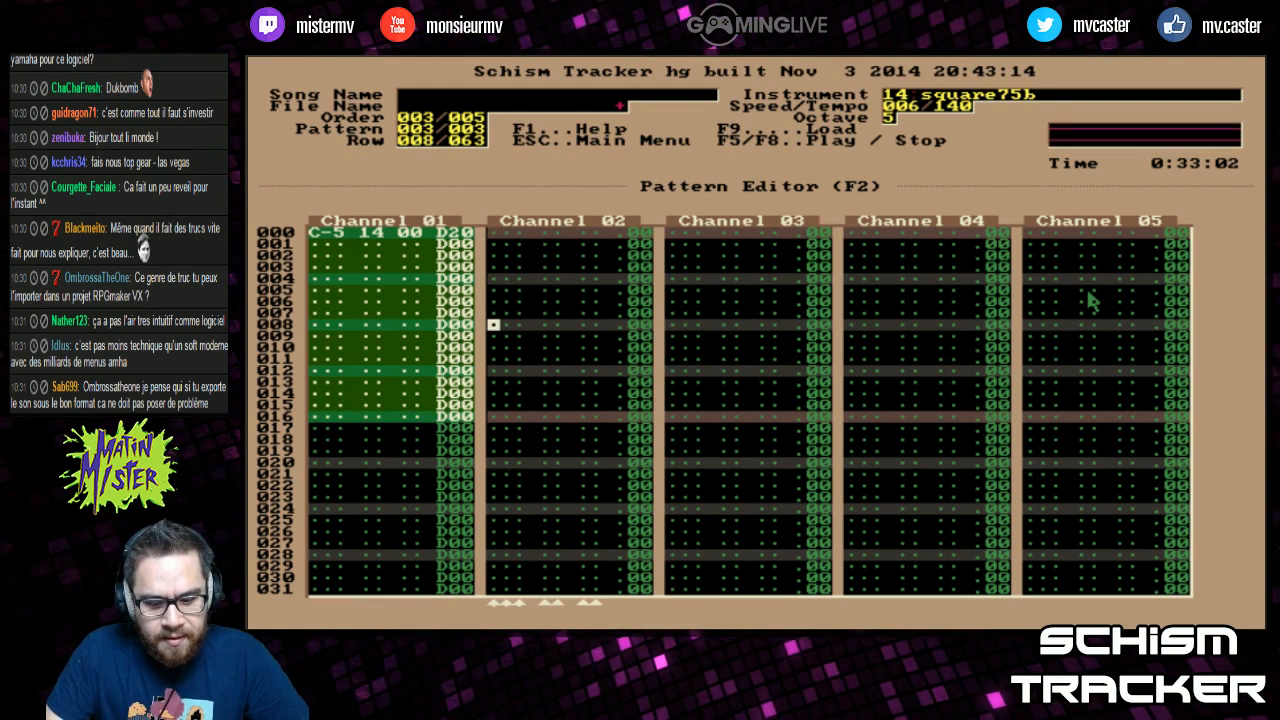
key("alt+p")
Step: Set the channel 02 note in row 008 to G-6, add an E-5 note with volume 00 and D20 in row 016 of channel 01, and play
key("Up")
key("Page_Up")
key("Left")
key("Page_Down")
key("Left")
key("Left")
key("Left")
key("Left")
key("Left")
key("Left")
key("Left")
key("Left")
key("w")
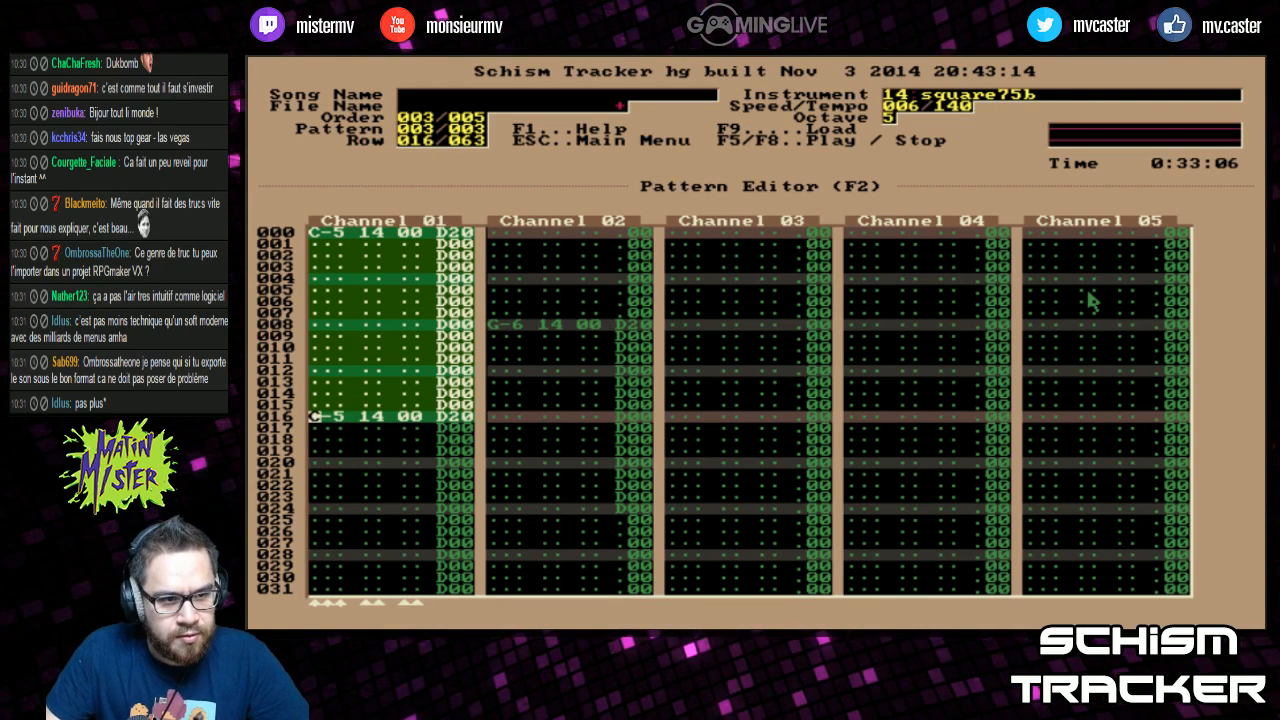
key("c")
key("F6")
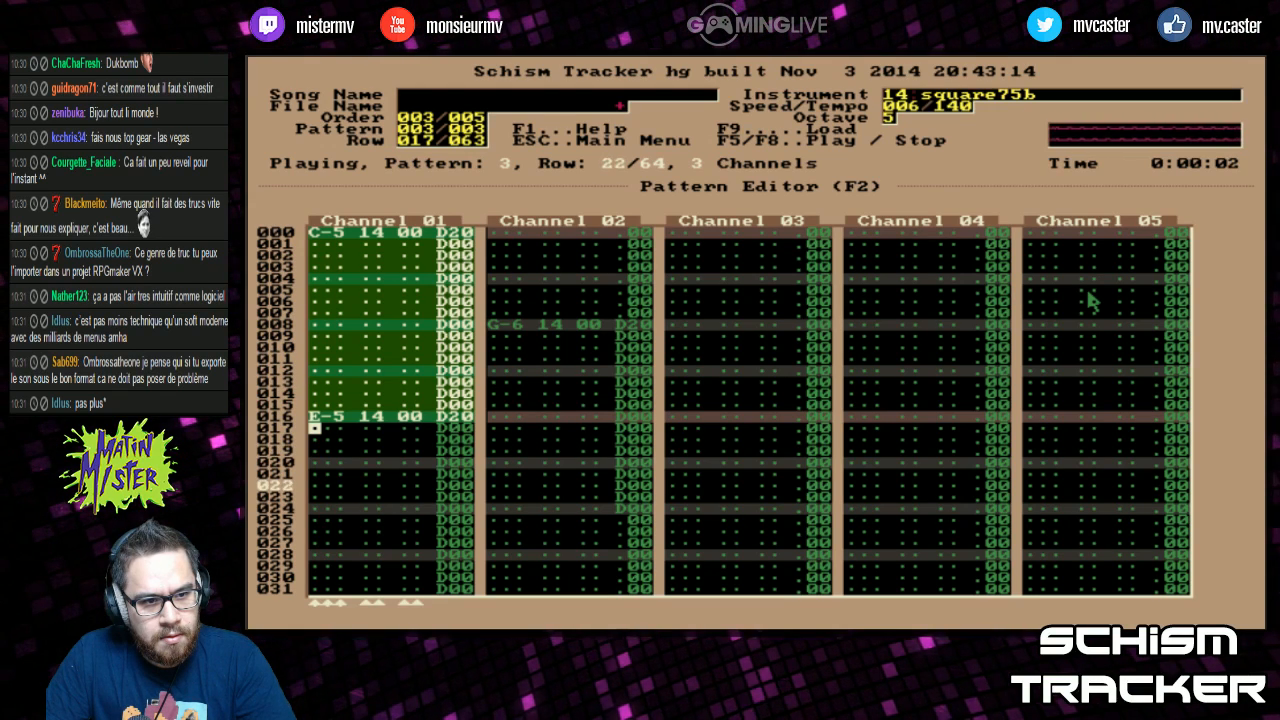
Step: Stop playback and overwrite channel 01 from row 000 with the copied block
key("F8")
key("Home")
key("alt+o")
Step: Delete the contents of channel 02 from row 000 onwards
key("Right")
key("Right")
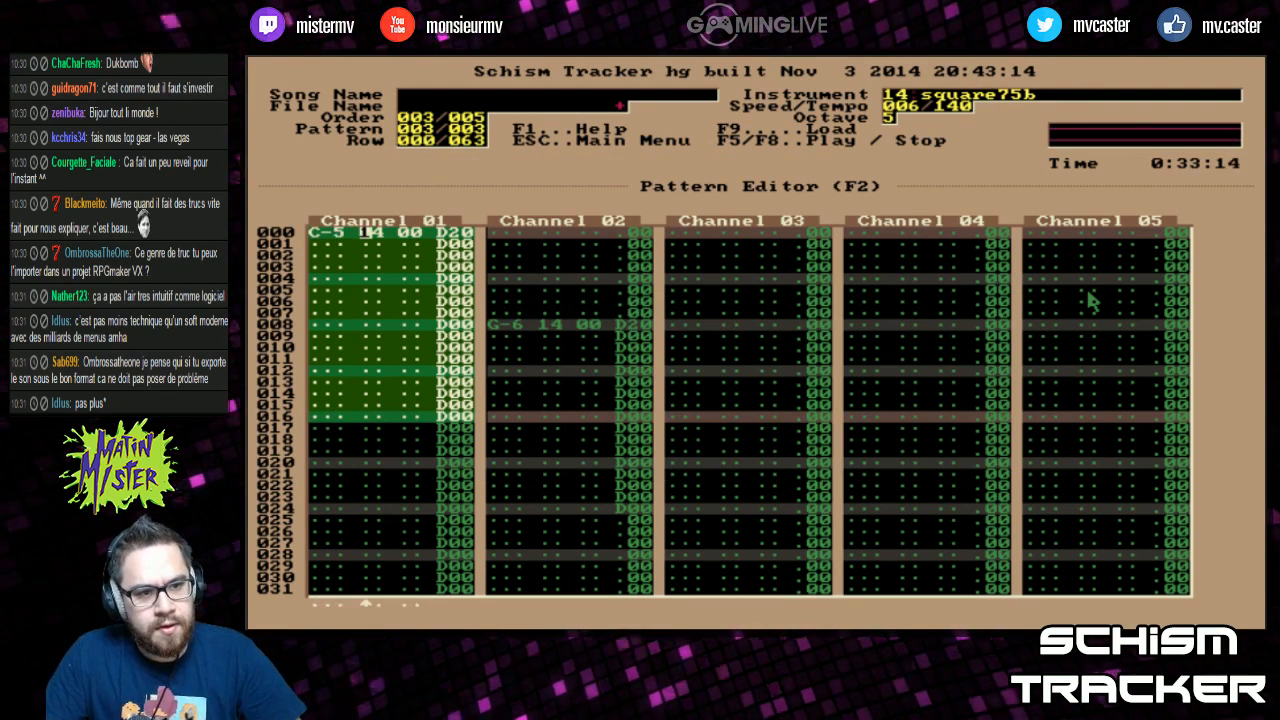
key("Right")
key("Right")
key("Right")
key("Right")
key("Right")
key("Right")
key("Delete")
key("Delete")
key("Delete")
key("Delete")
key("Delete")
key("Delete")
key("Delete")
key("Delete")
key("Delete")
key("Delete")
key("Delete")
key("Delete")
key("Delete")
key("Delete")
key("Delete")
key("Delete")
key("Delete")
key("Delete")
key("Delete")
key("Delete")
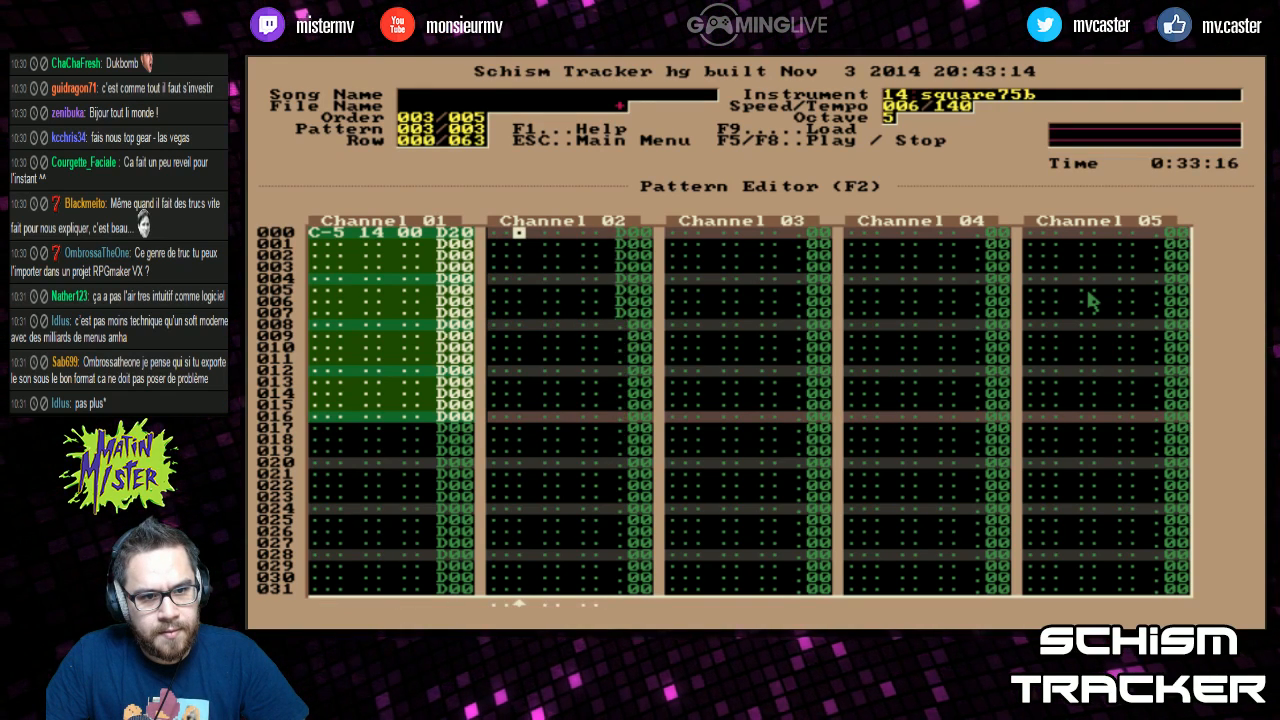
Step: Clear the volume of the C-5 note in row 000 of channel 01 and change its effect to E20
key("Left")
key("Left")
key("Left")
key("Left")
key("Left")
key("Right")
key("Up")
type("e")
key("Right")
key("Up")
type("2")
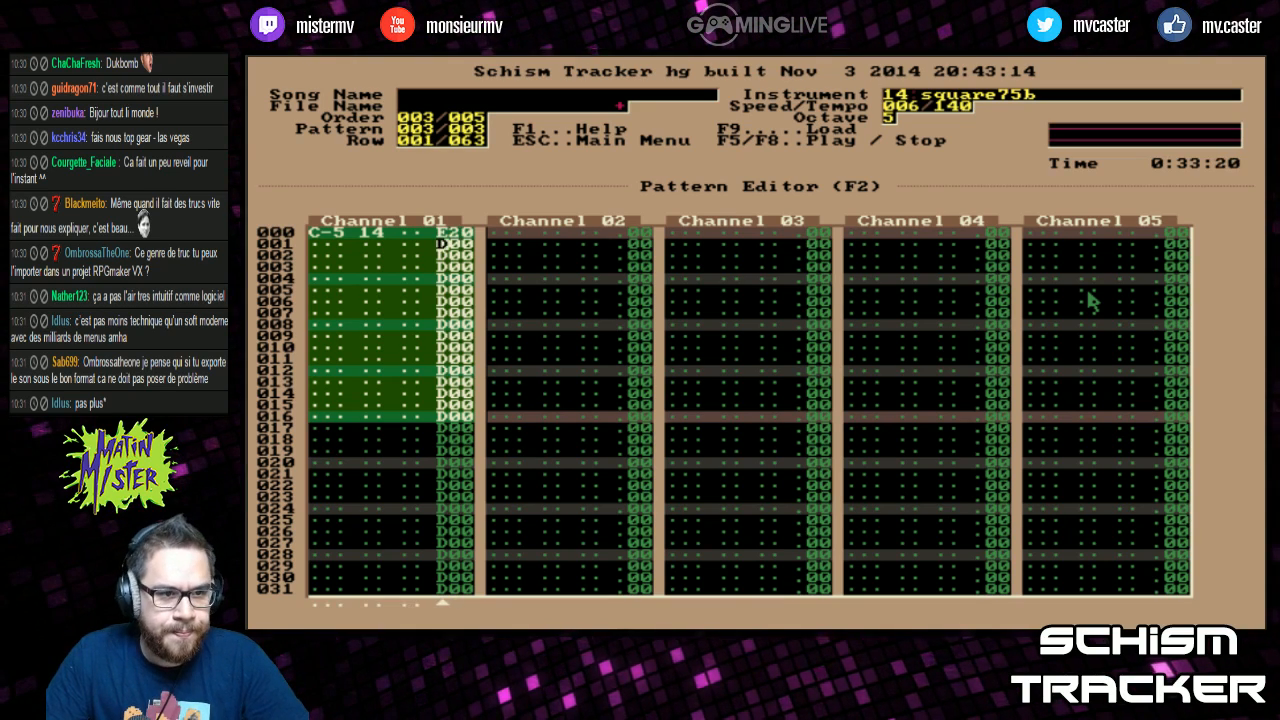
Step: Fill the effect column of channel 01 with the E effect from row 001 downwards
type("eeeeeeeeeeeeeeeeeeeeeeeeeeeeeeeeeeeeeeeeeeee")
key("Page_Up")
key("Page_Up")
key("Page_Up")
Step: Set the effect in row 000 of channel 01 to E08, play the pattern, and stop playback
key("Right")
type("08")
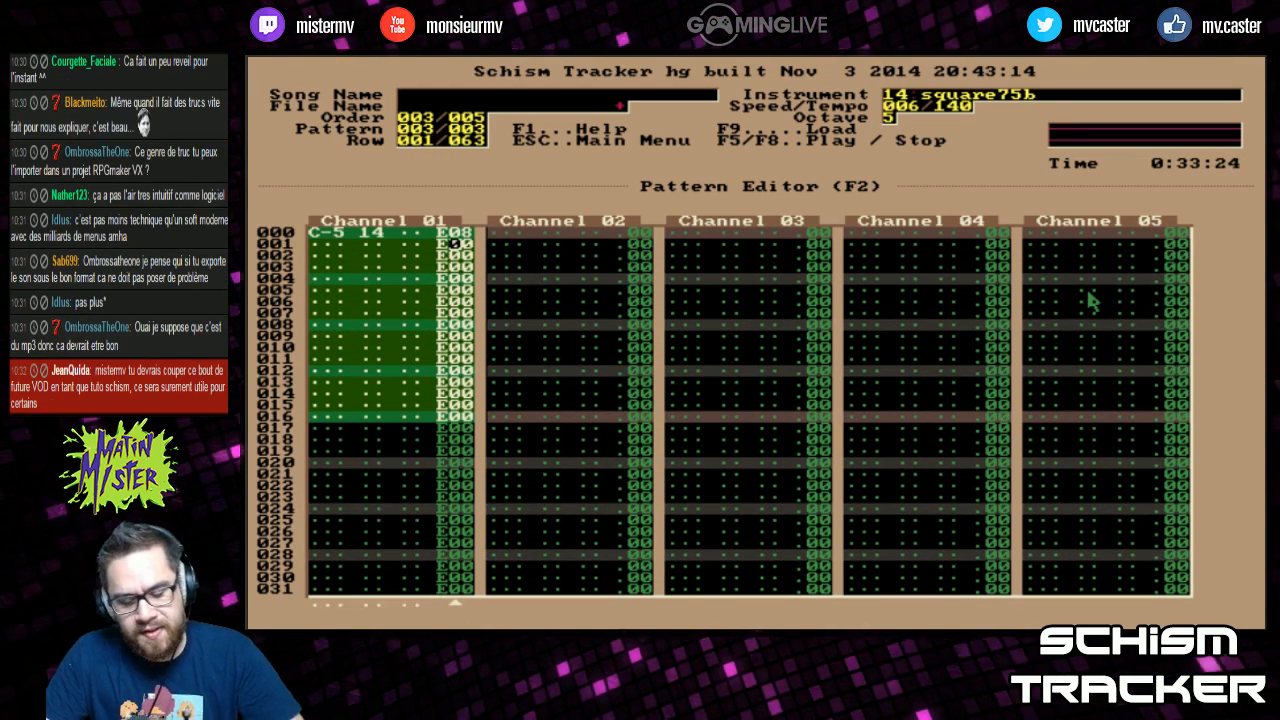
key("F6")
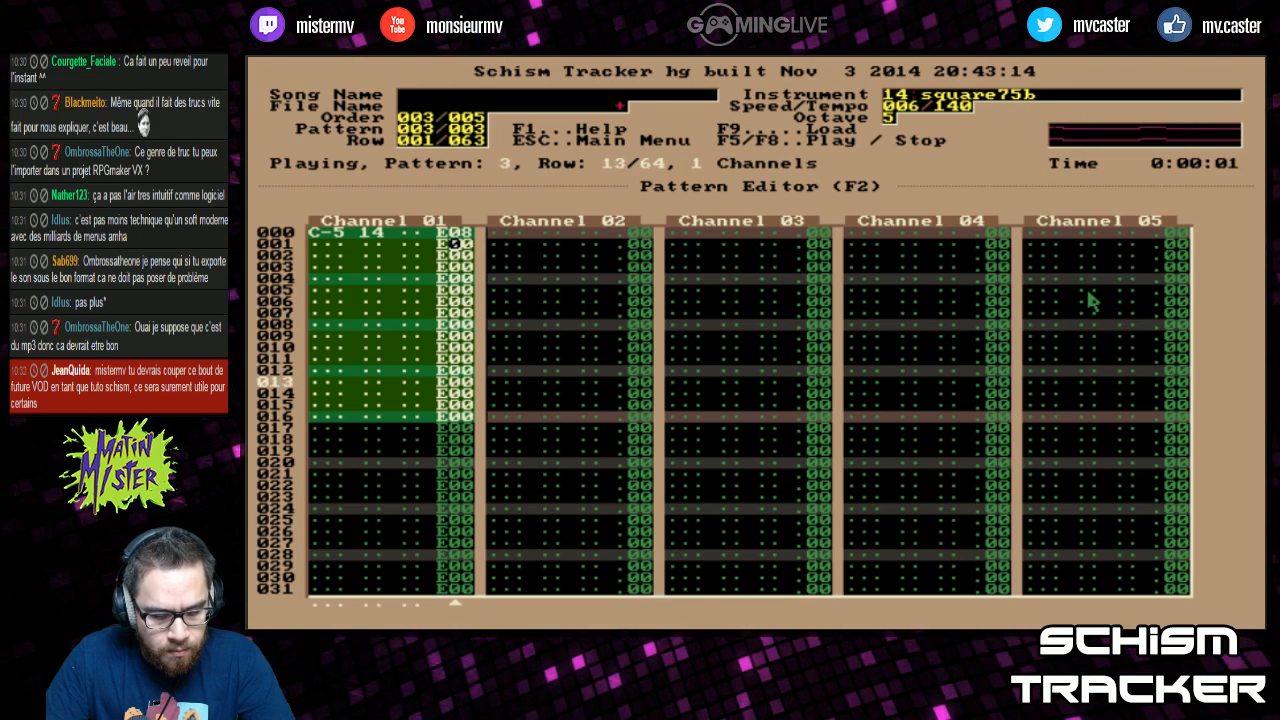
key("F8")
Step: Change the effect in row 000 to the fine pitch slide EF8, play the pattern, and stop playback
key("Up")
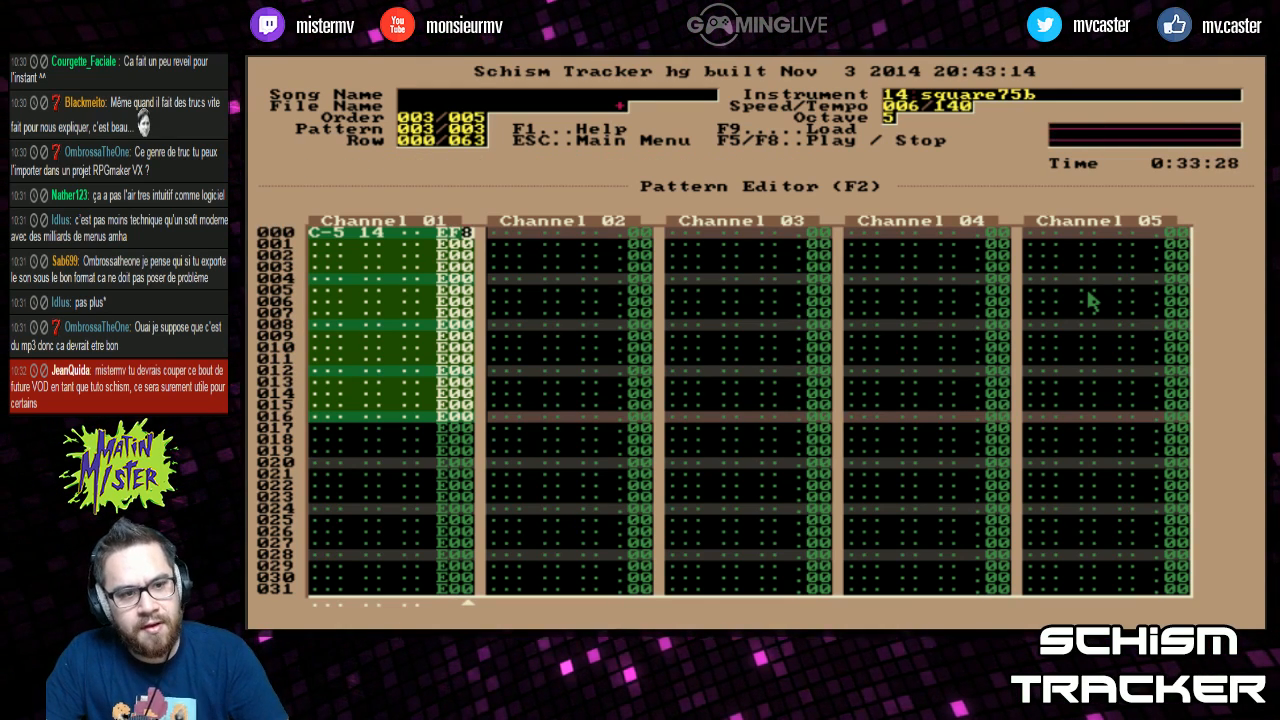
key("F6")
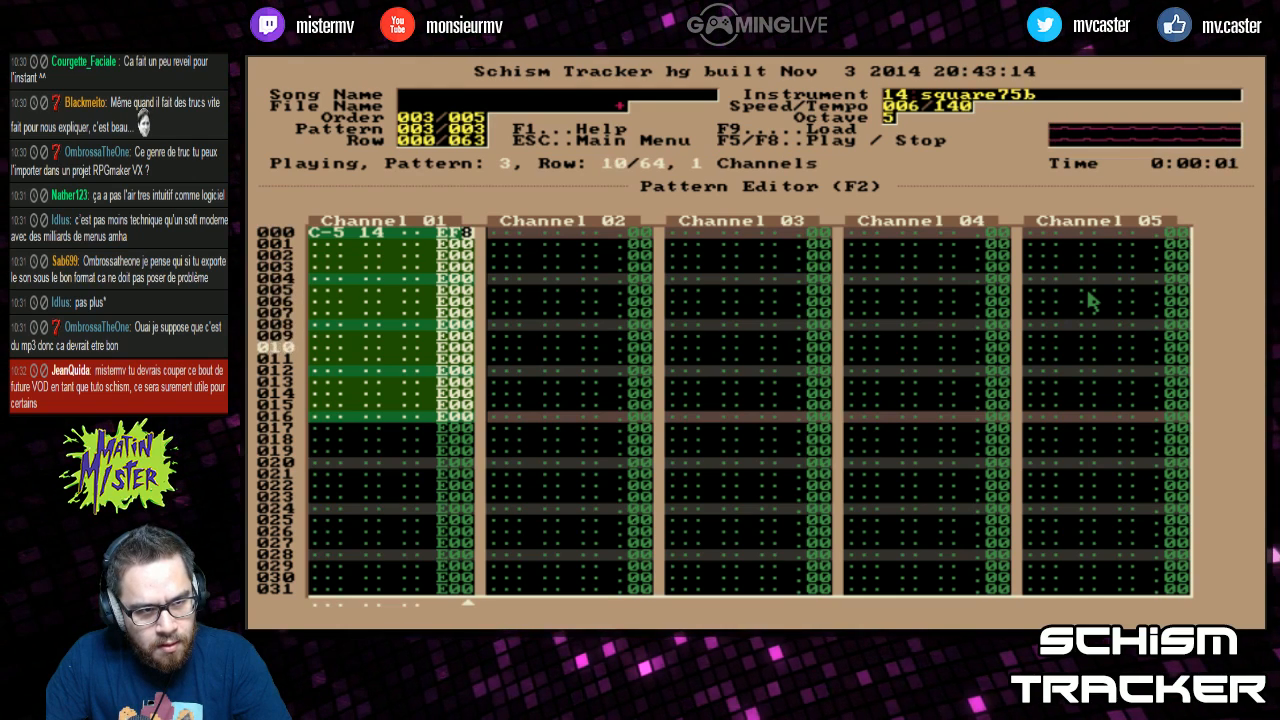
key("F8")
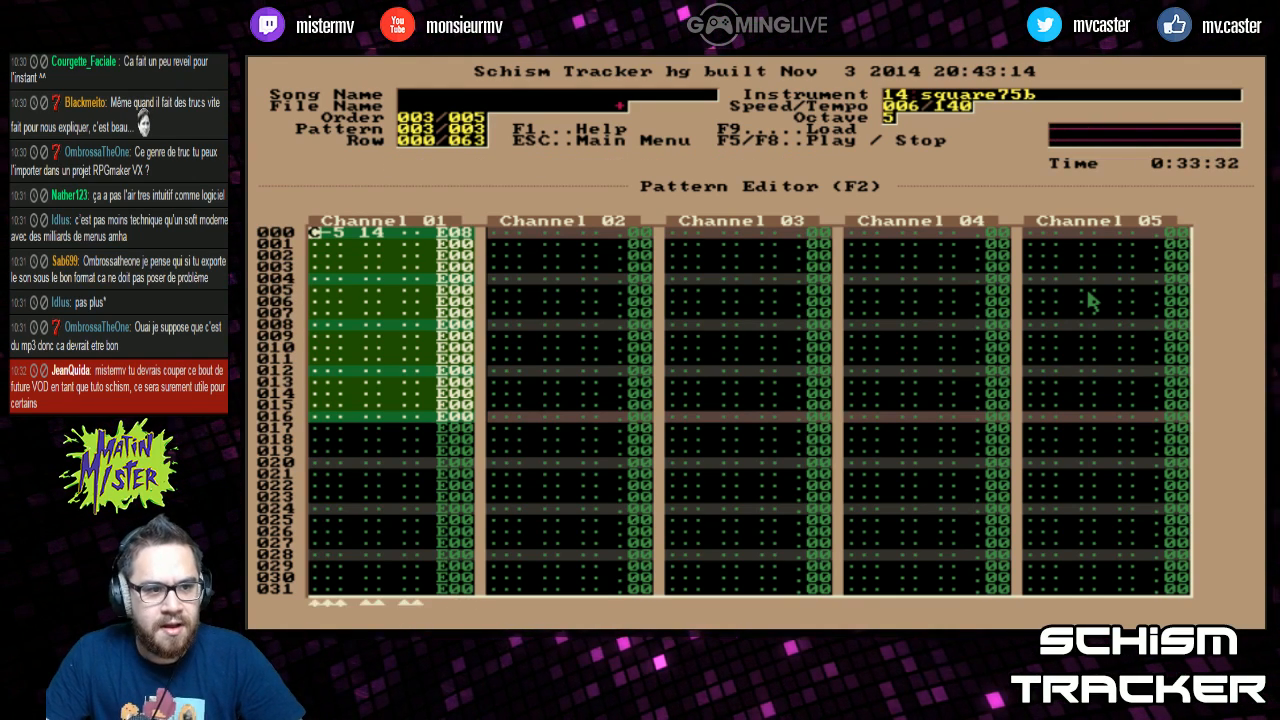
Step: With instrument 07 bass/tri, enter G-6, G-6, C-6, C-6, G-5, G-5, C-5 and C-5 on every second row of channel 01 from row 000
key("less")
key("less")
key("less")
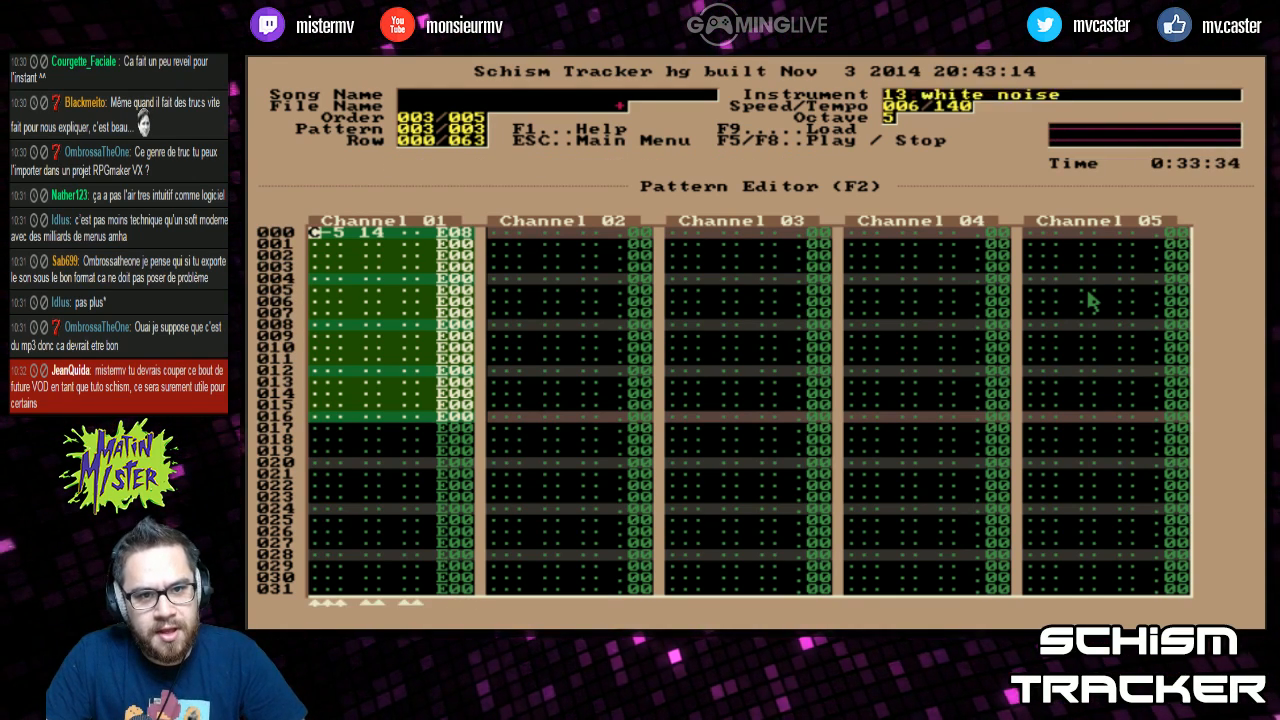
key("less")
key("less")
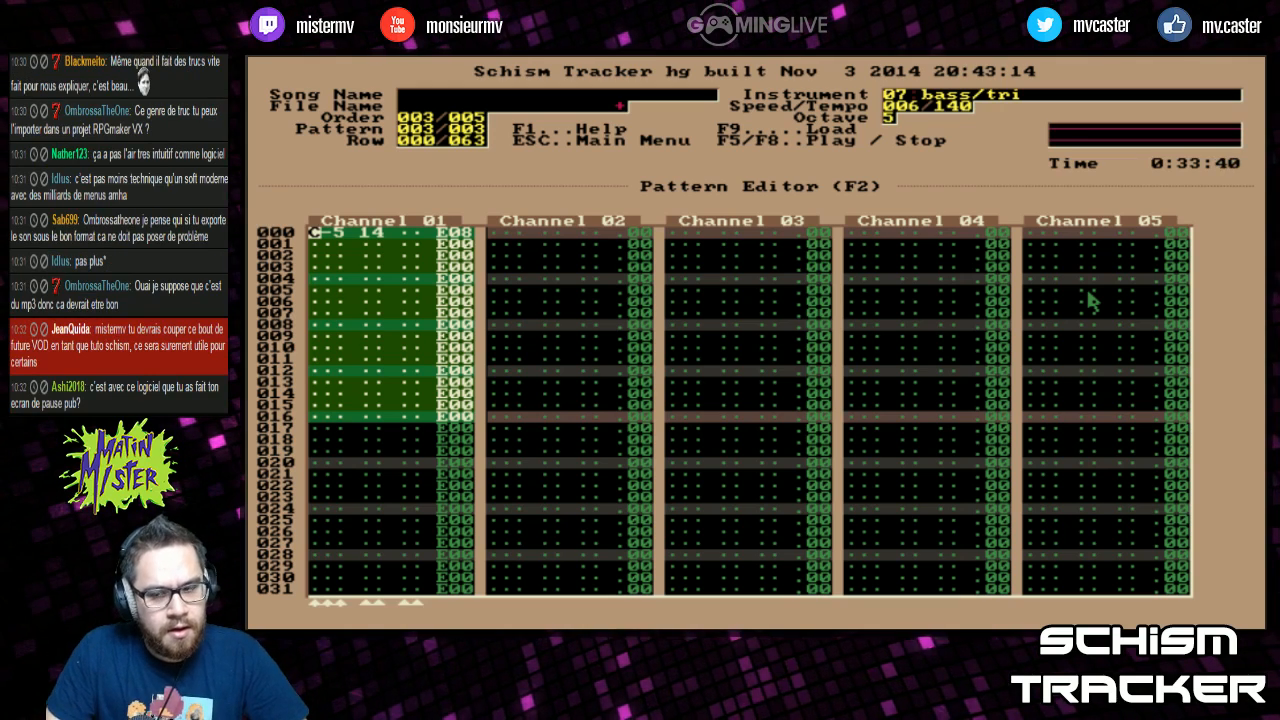
key("t")
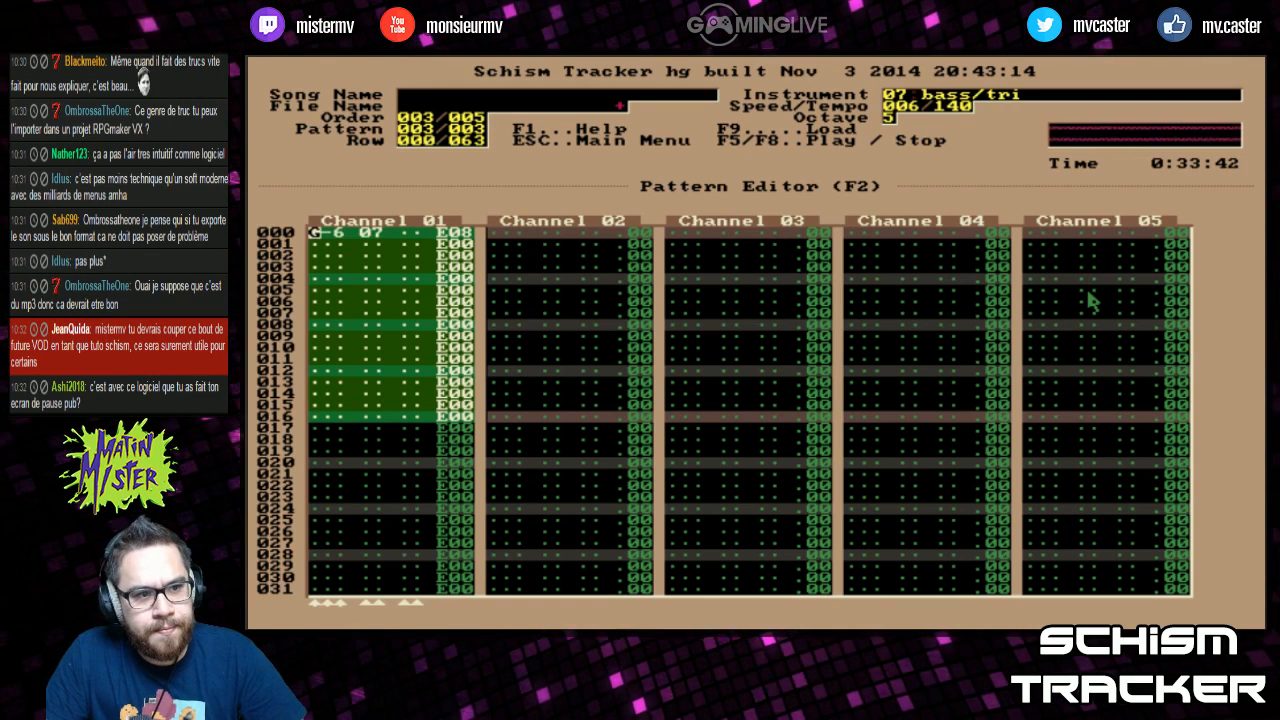
key("t")
key("q")
key("q")
key("b")
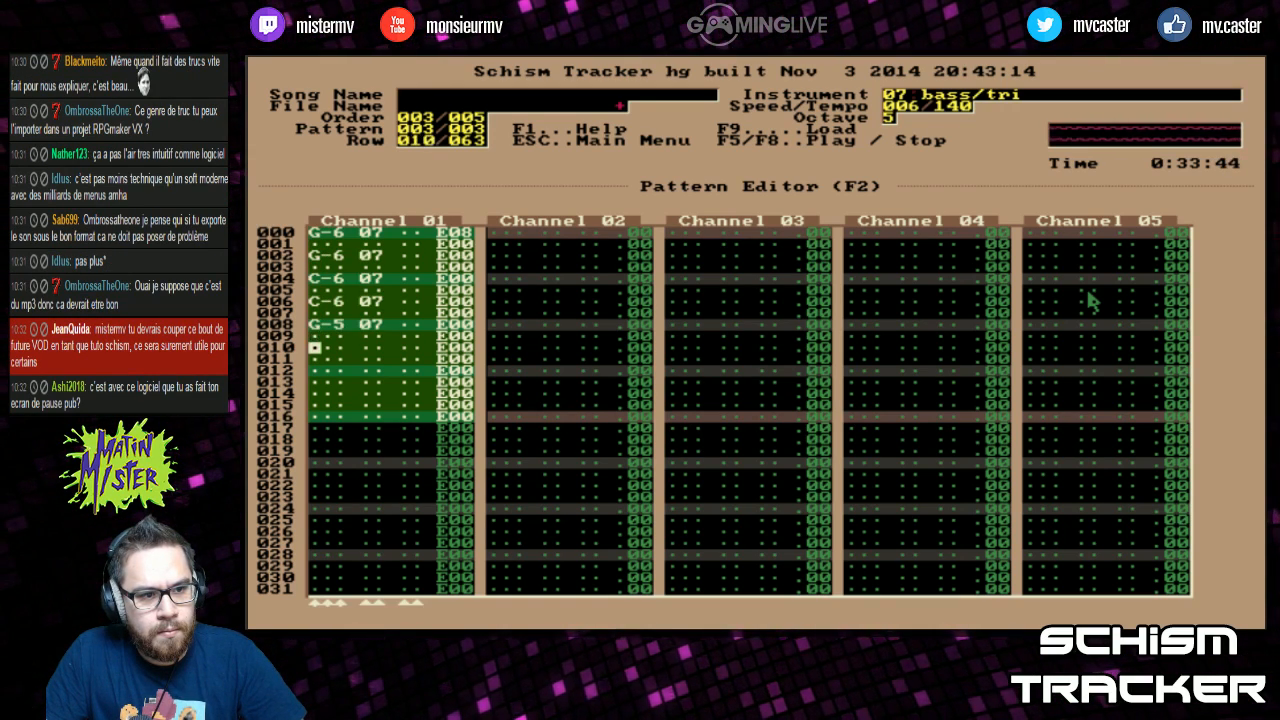
key("b")
key("z")
key("z")
key("Home")
Step: Set the song's initial speed to 3 and return to the pattern editor
key("F12")
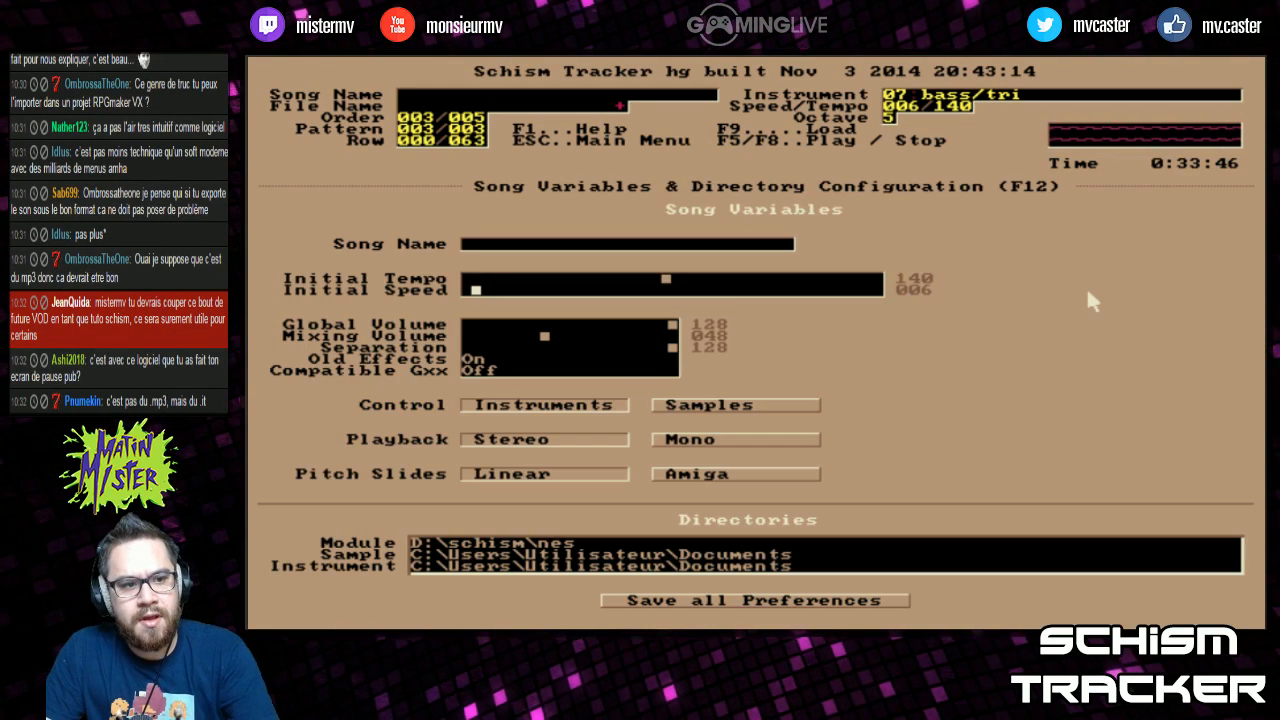
key("Down")
type("03")
key("Return")
key("F2")
Step: Enter a note cut in row 016 of channel 01
key("1")
key("Right")
key("Page_Up")
key("Up")
Step: Set the effect in row 000 of channel 01 to E40, play the pattern, and stop playback
key("Right")
key("Right")
key("Right")
key("Right")
key("Right")
key("Right")
key("4")
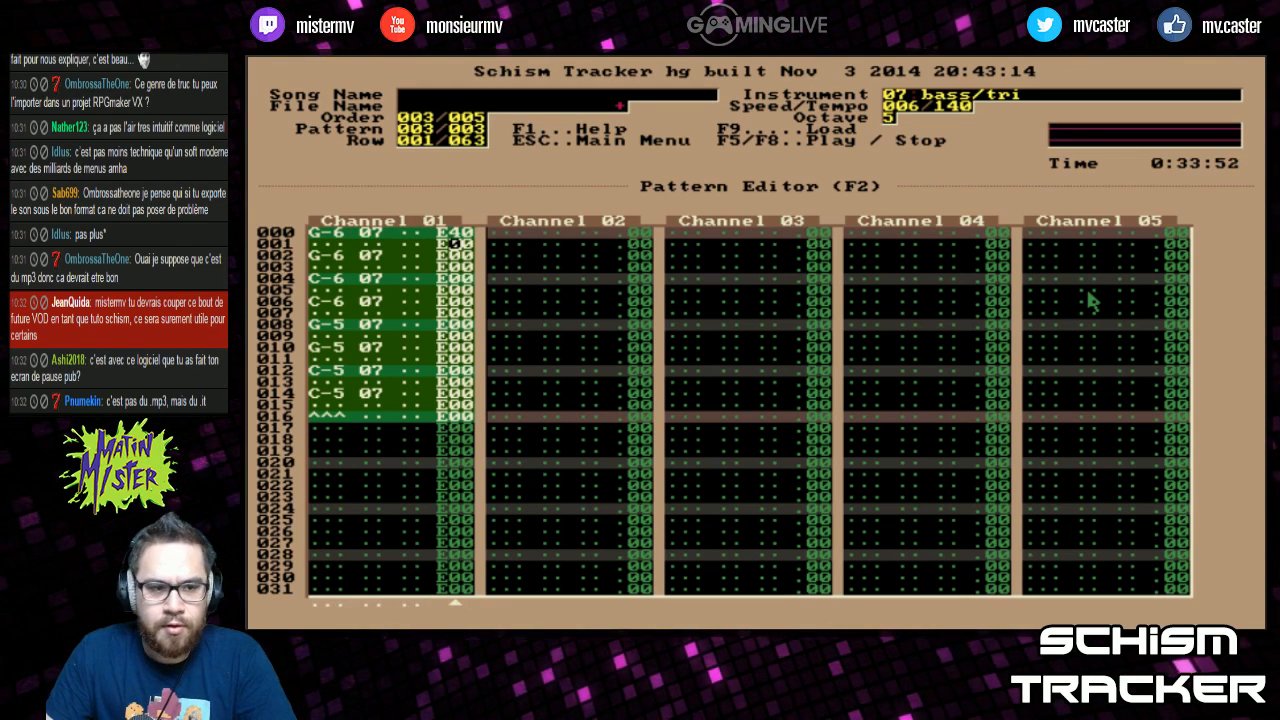
key("F6")
key("F8")
key("Up")
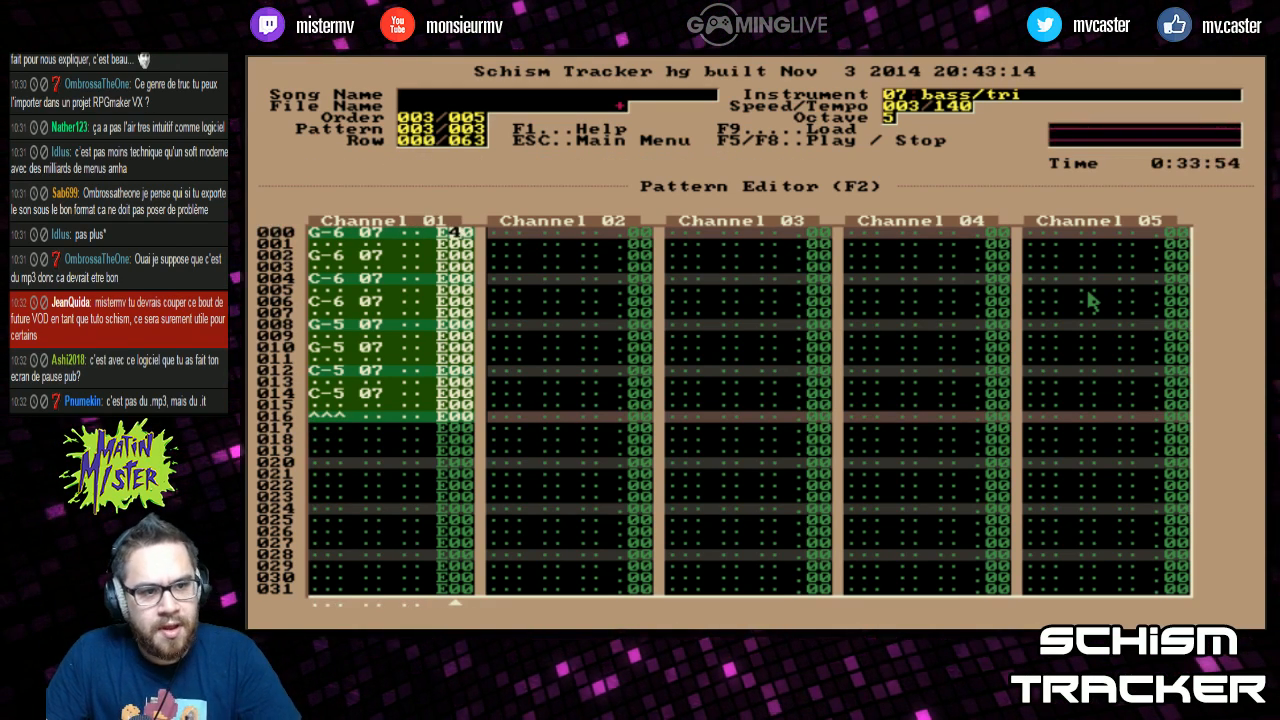
Step: Clear the E effects from rows 000 to 020 of channel 01 and play the pattern
key("Left")
key("Left")
key("Left")
key("Right")
key("Right")
key("period")
key("Right")
key("Up")
key("period")
key("Left")
key("Up")
key("period")
key("period")
key("period")
key("period")
key("period")
key("period")
key("period")
key("period")
key("period")
key("period")
key("period")
key("period")
key("period")
key("period")
key("period")
key("period")
key("period")
key("period")
key("period")
key("period")
key("period")
key("F6")
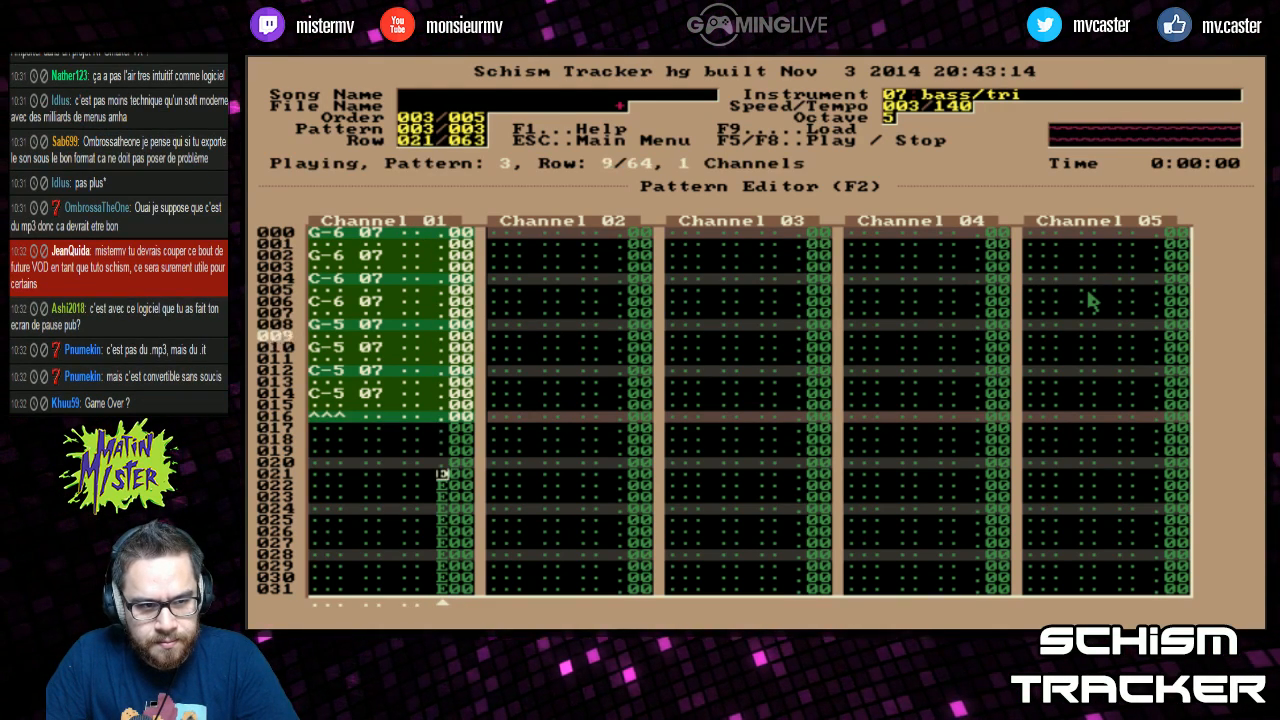
Step: Stop playback and clear the remaining E effects in channel 01 from row 021 to row 051, returning to row 000
key("period")
key("period")
key("period")
key("period")
key("period")
key("period")
key("period")
key("F8")
key("period")
key("period")
key("period")
key("period")
key("period")
key("period")
key("period")
key("period")
key("period")
key("period")
key("period")
key("period")
key("period")
key("period")
key("period")
key("period")
key("period")
key("period")
key("period")
key("period")
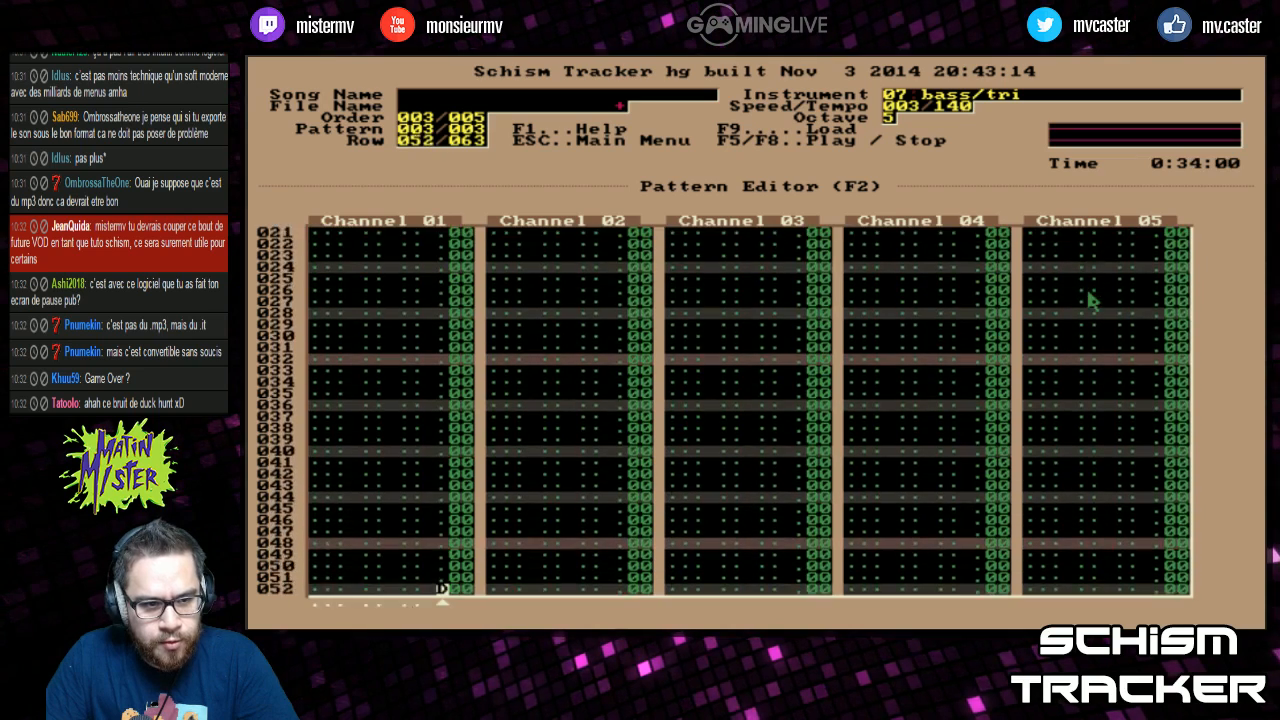
key("Home")
key("Home")
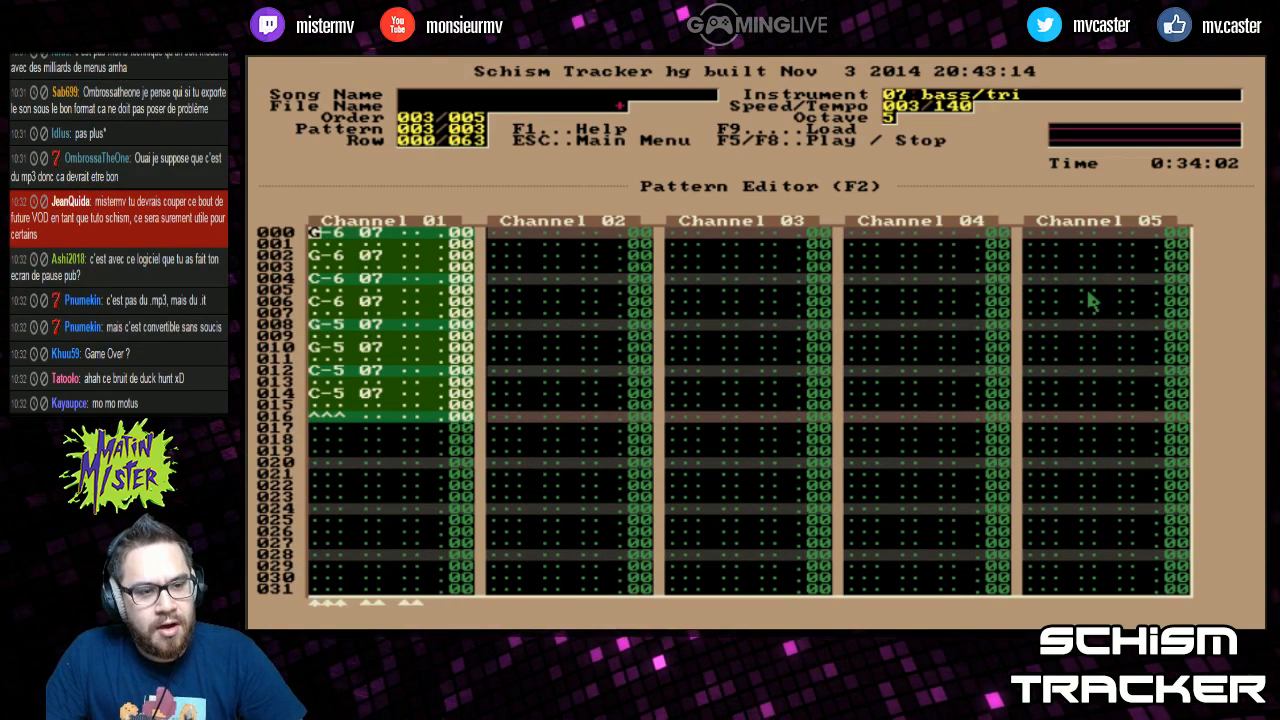
Step: Delete all the bass notes and the note cut from rows 000 to 016 of channel 01
key("End")
key("Left")
key("Left")
key("Left")
key("Delete")
key("Delete")
key("Delete")
key("Delete")
key("Delete")
key("Delete")
key("Delete")
key("Delete")
key("Delete")
key("Delete")
key("Delete")
key("Delete")
key("Delete")
key("Delete")
key("Delete")
key("Delete")
key("Delete")
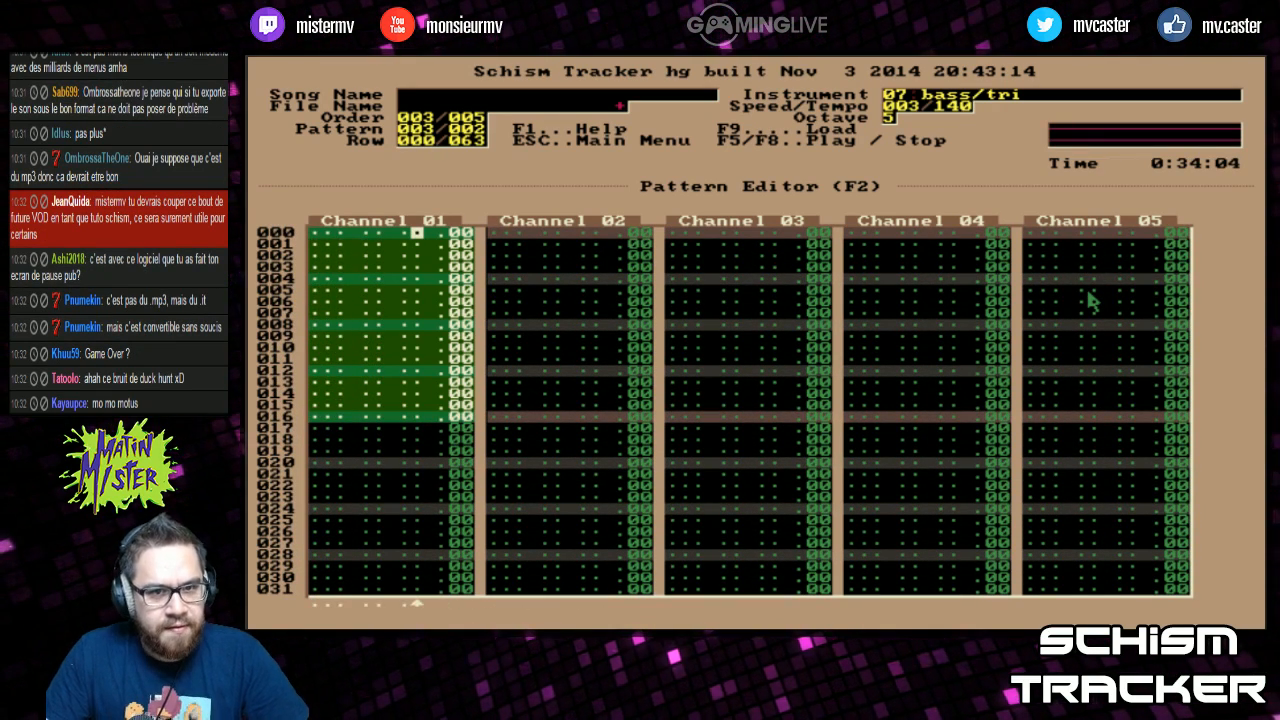
Step: Enter a C-5 note with instrument 15 in row 000 of channel 01
key("Left")
key("Left")
key("Left")
key("Left")
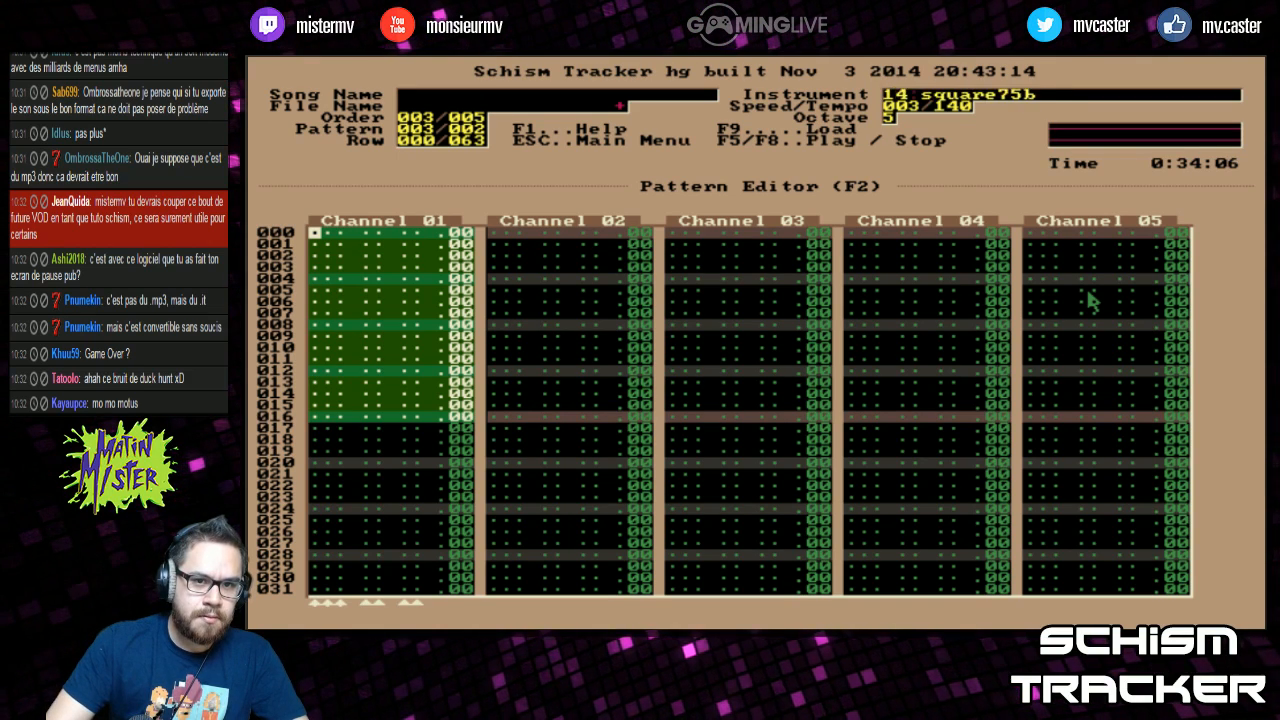
key("ctrl+Up")
key("z")
key("Right")
key("Right")
key("Right")
key("Right")
key("Right")
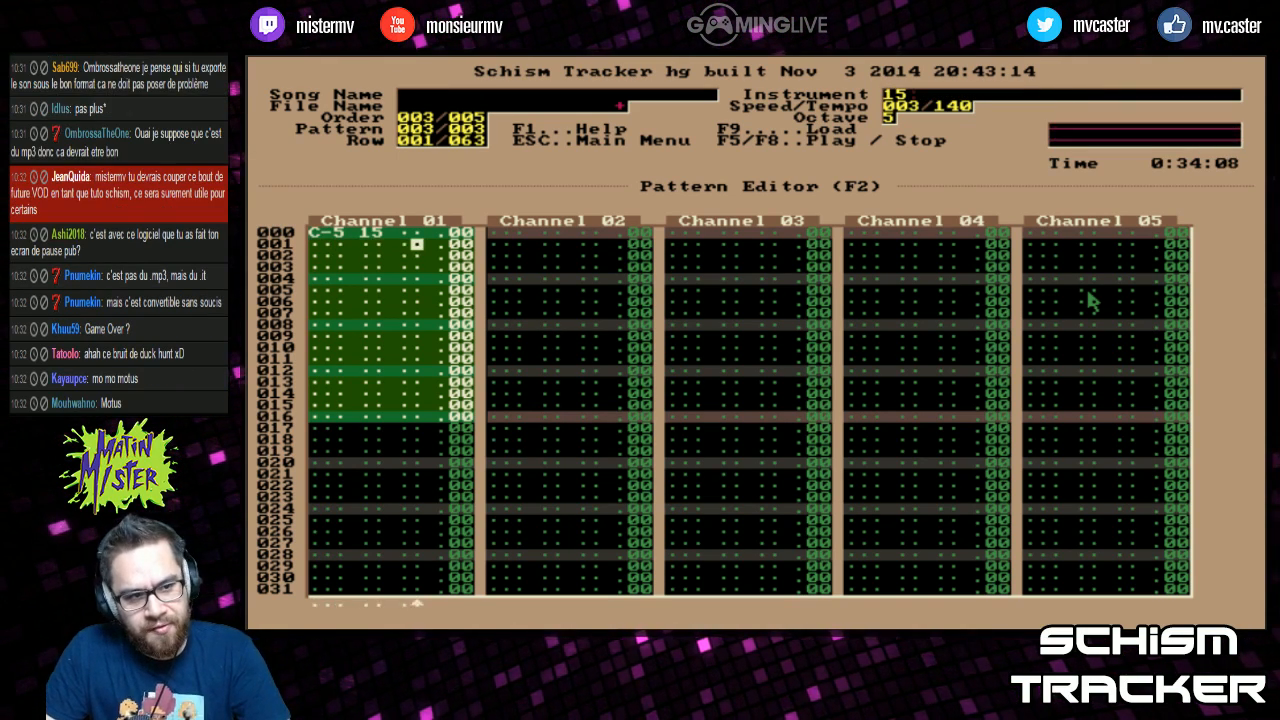
Step: Set effect F10 in row 000 of channel 01, continue it with F00 through row 022, and play and stop the pattern
type("f")
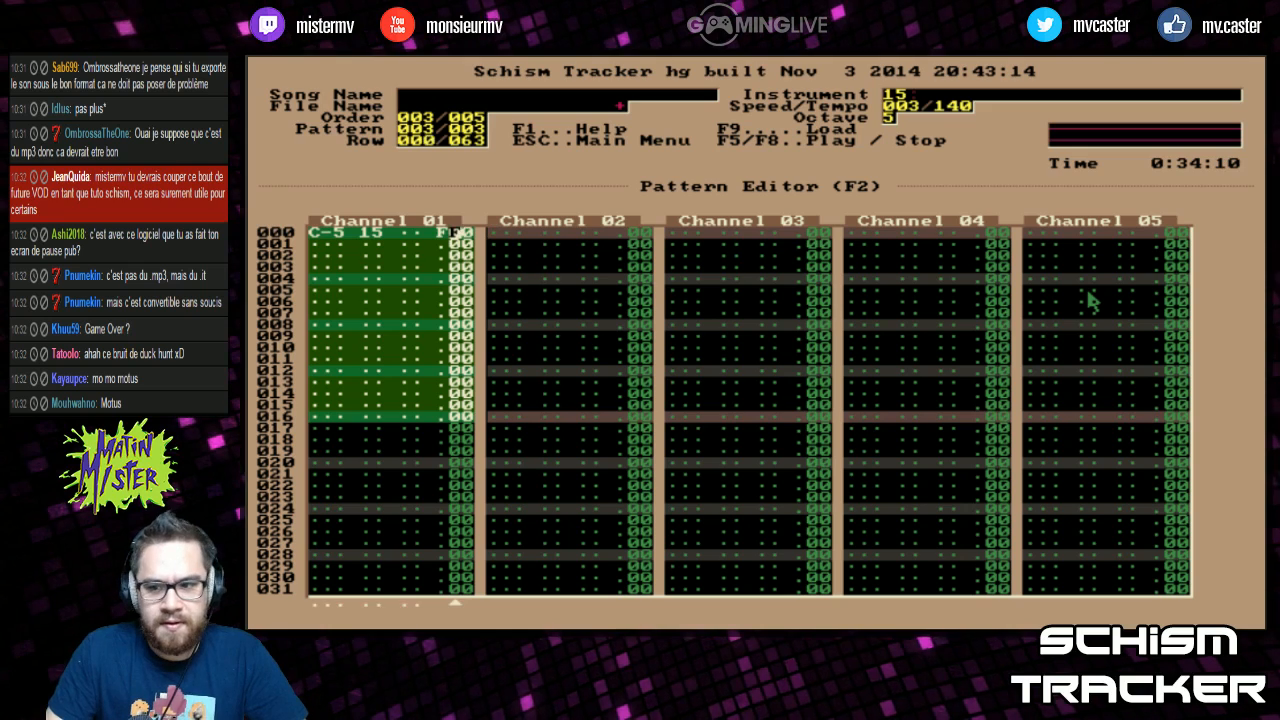
key("Left")
type("ffffffffffffffffffffff")
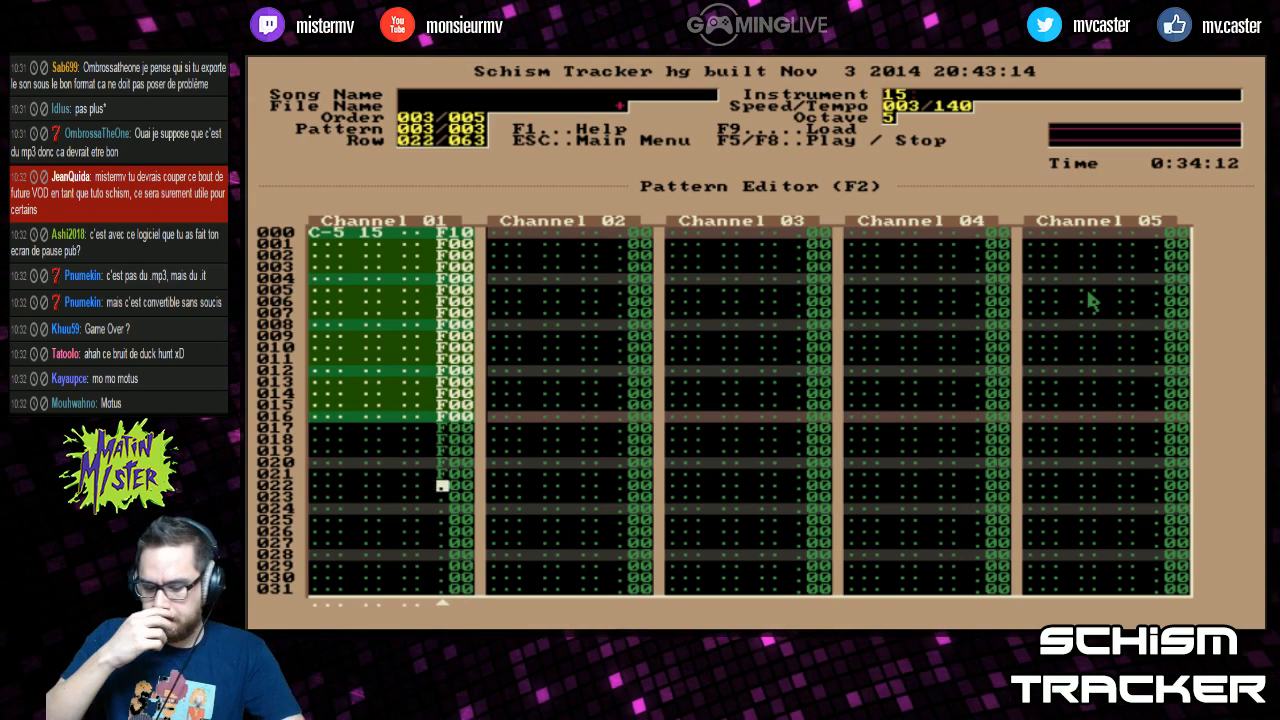
key("F6")
key("F8")
key("Home")
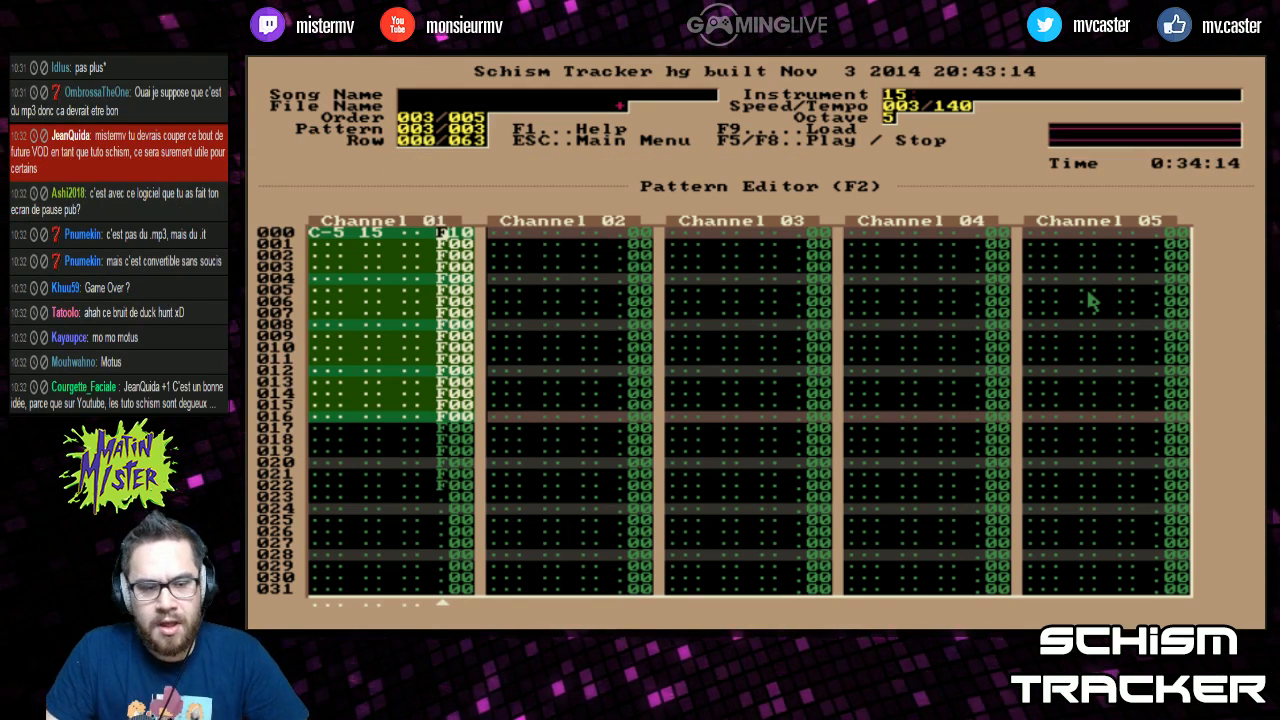
Step: Clear the F10 effect from row 000 of channel 01
key("Left")
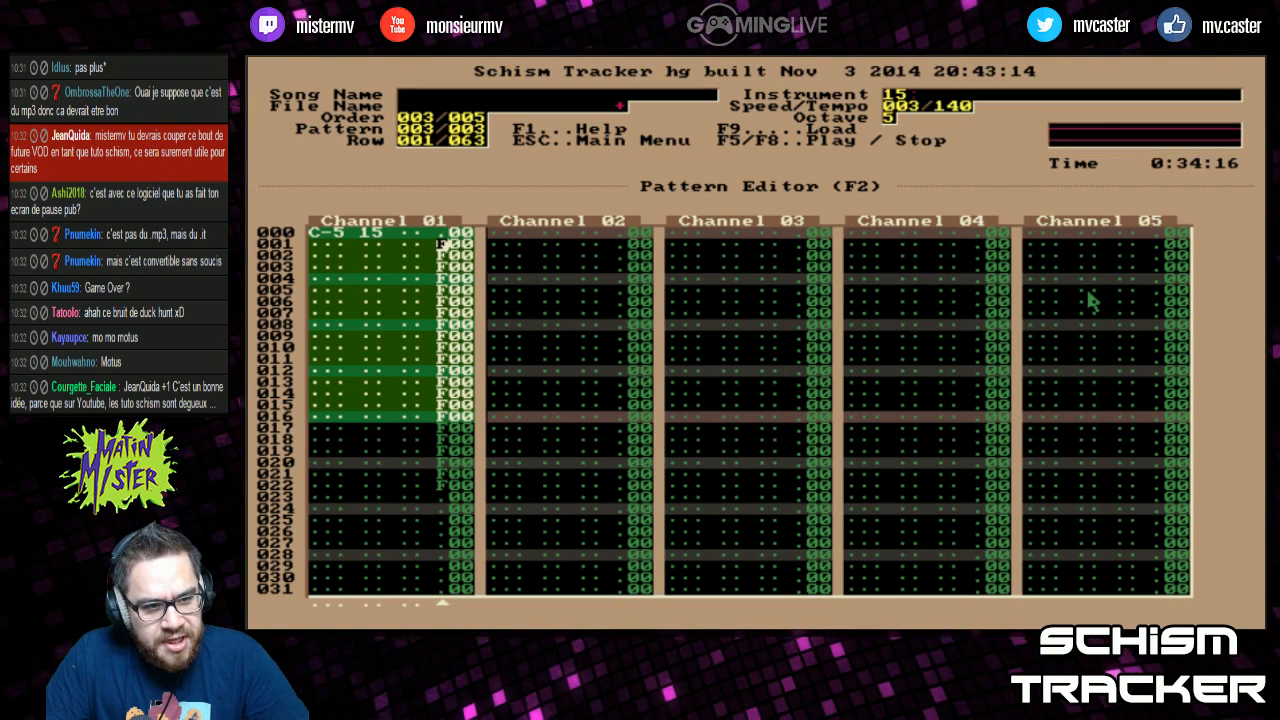
Step: Clear the F effects from Channel 01 and return to the pattern's first row
type(".........................")
key("Home")
key("Home")
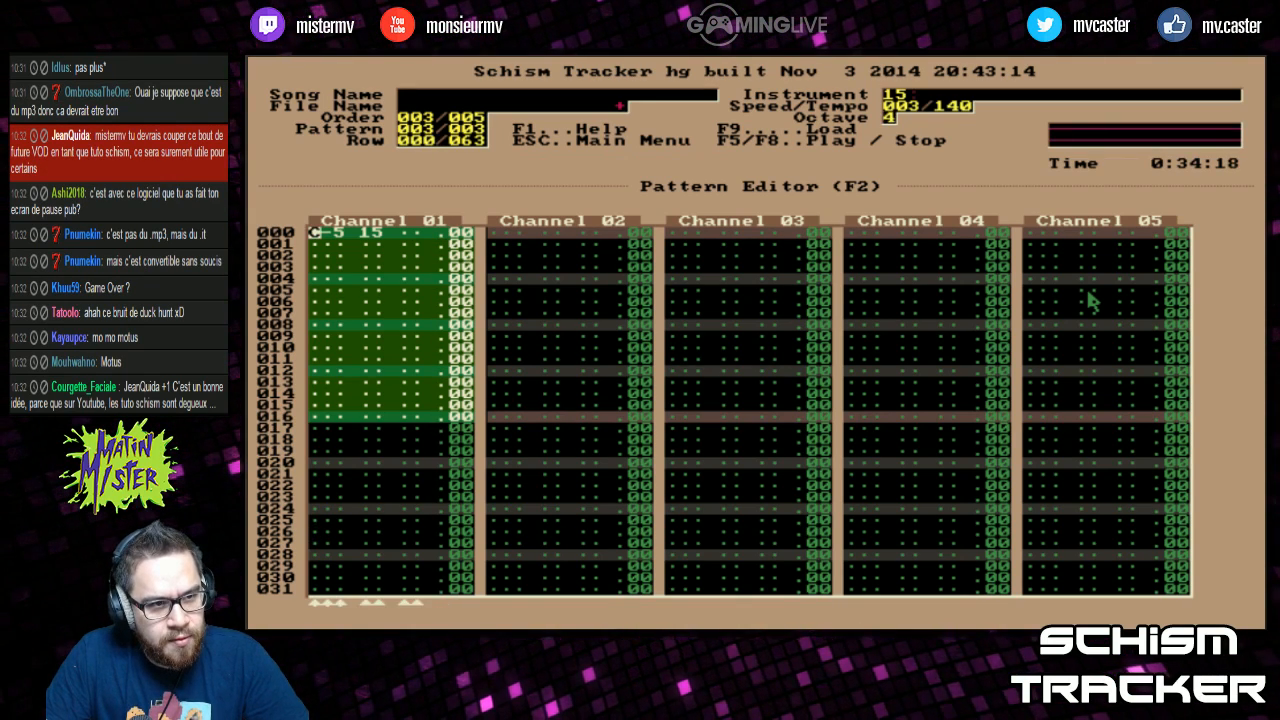
Step: Enter C-4, G-4, C-5 and G-5 with instrument 15 at rows 000, 004, 008 and 012 of Channel 01
key("z")
key("b")
key("q")
key("t")
key("t")
key("Delete")
key("Right")
key("Right")
key("Right")
key("Page_Up")
key("Right")
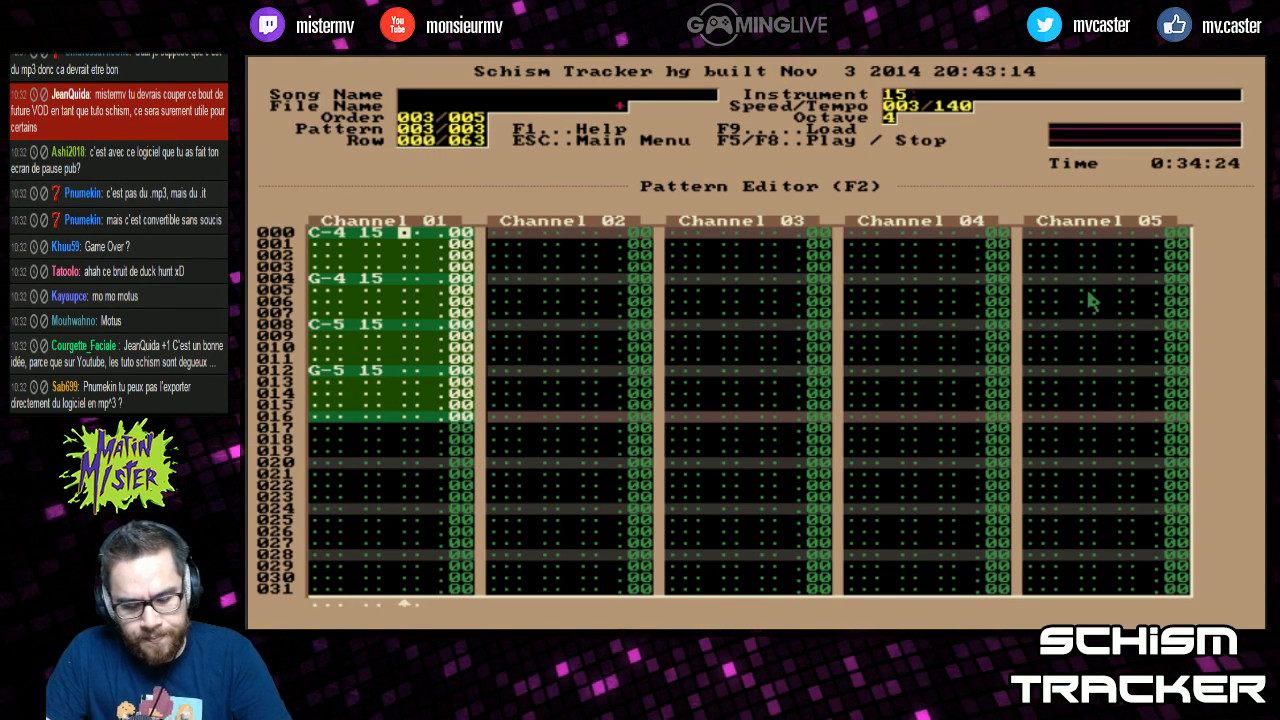
Step: Play the pattern to hear the four notes without effects, and stop playback
key("F6")
key("Right")
key("Right")
key("F8")
Step: Enter effect G10 at row 004 of Channel 01 and continue it with G effects down the following rows
key("Down")
key("Down")
key("Down")
key("Down")
type("G10")
type("G")
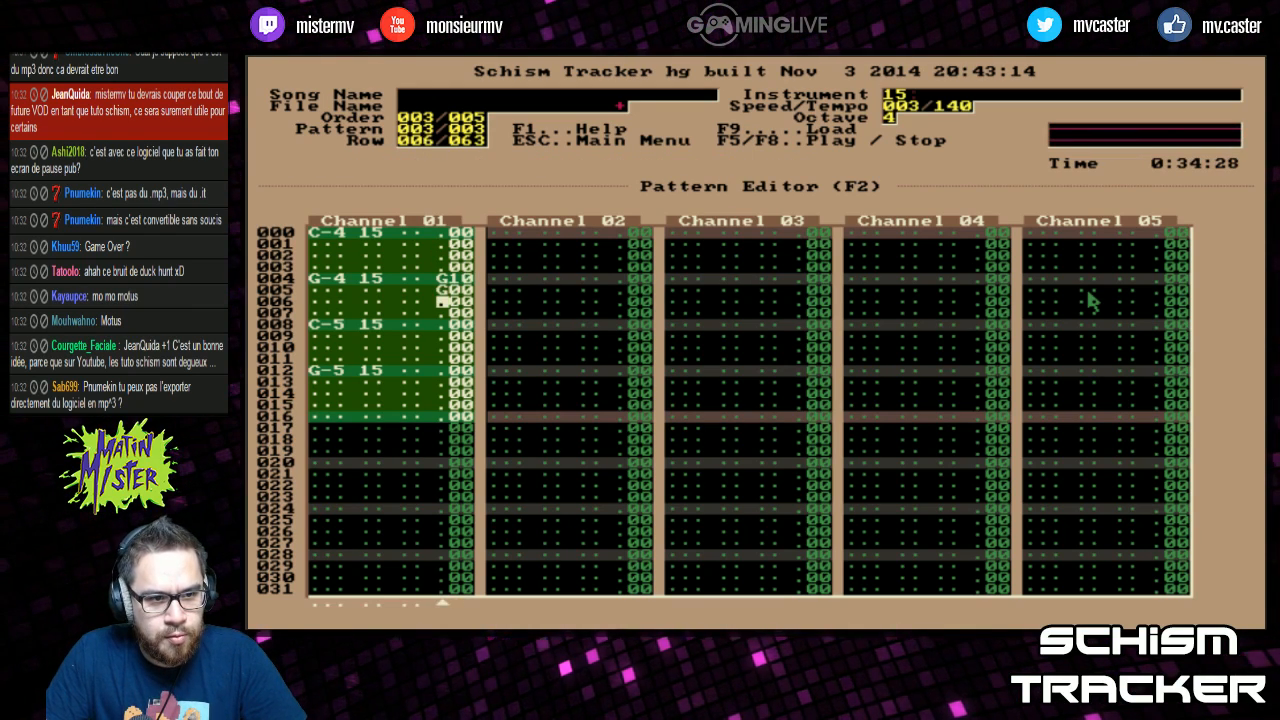
type("GGGGGGGGGGGGGGGGGGGGGGGGGGG")
key("Page_Up")
key("Page_Up")
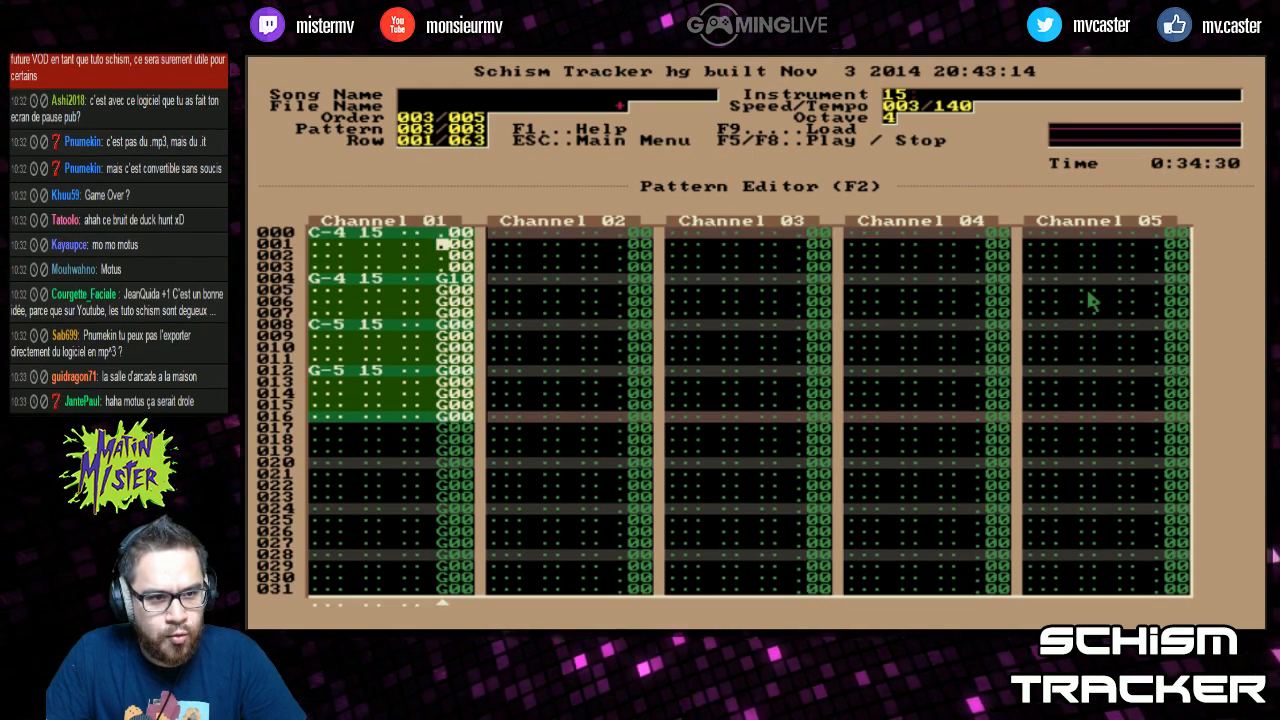
Step: Play the pattern to hear the G10 slide between the notes
key("Down")
key("Down")
key("Down")
key("Right")
key("F6")
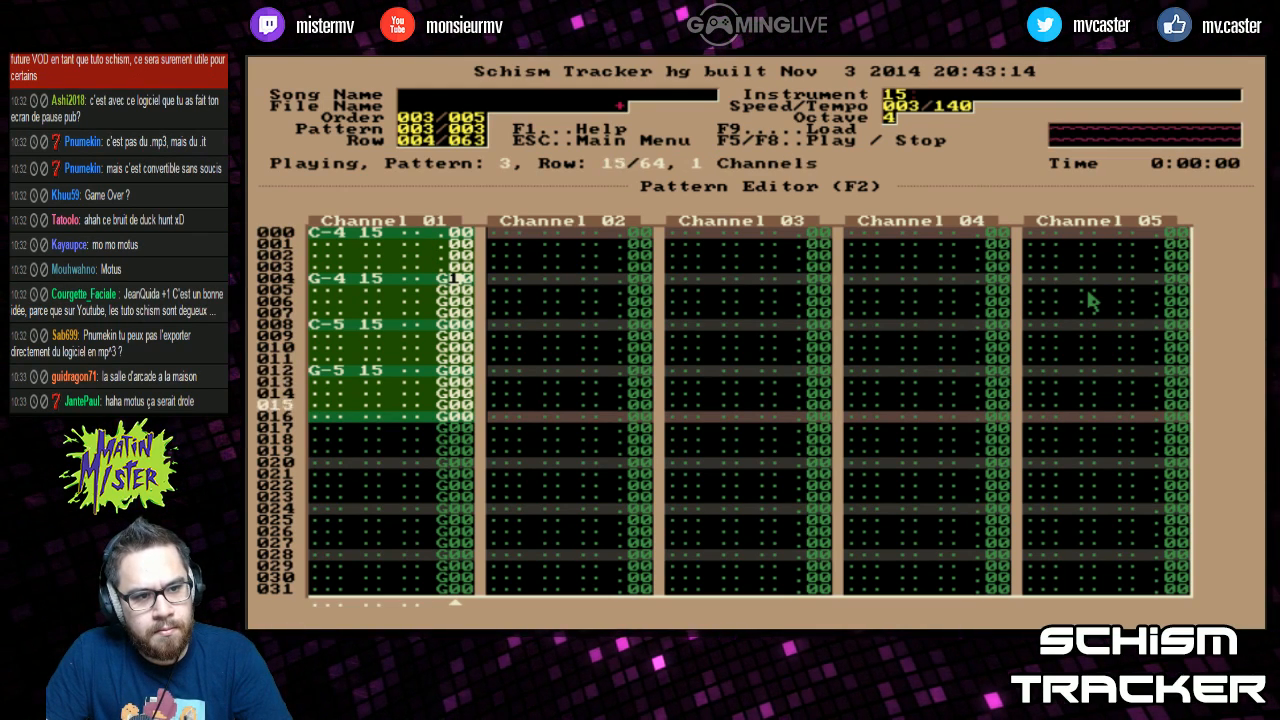
Step: Change the effect at row 004 to G20 and play the pattern
key("F8")
type("2")
key("F6")
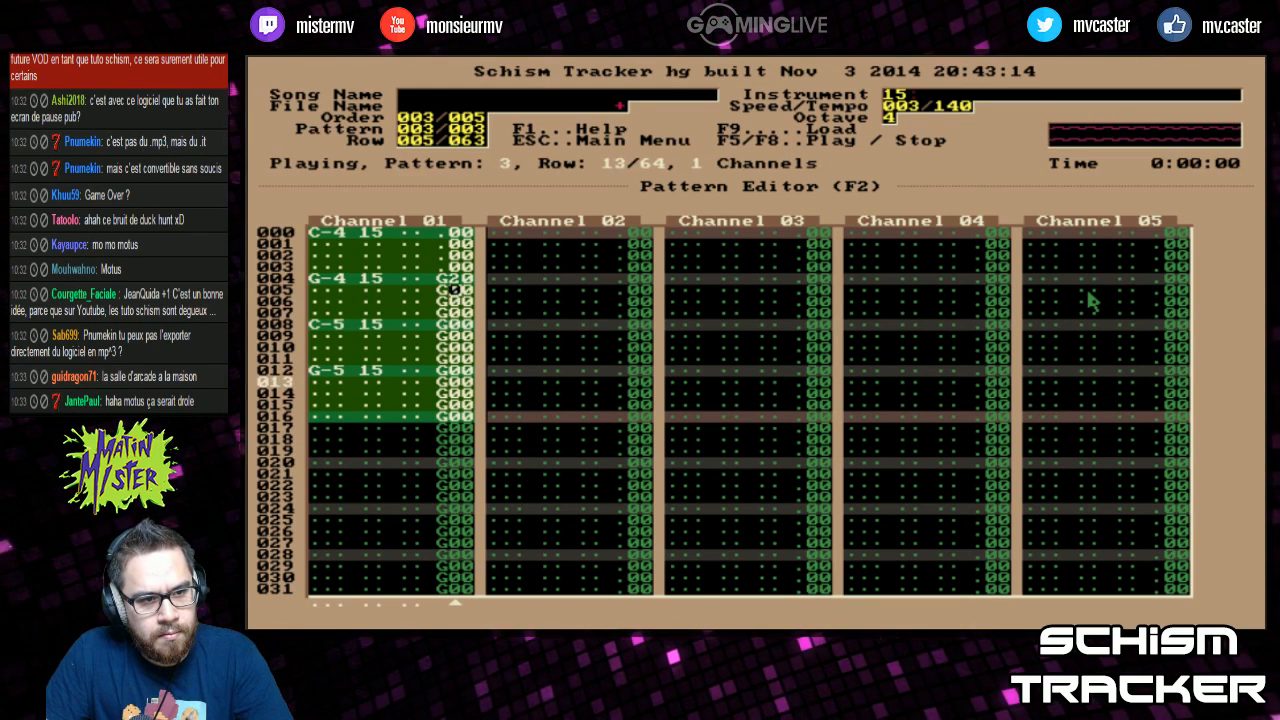
key("F8")
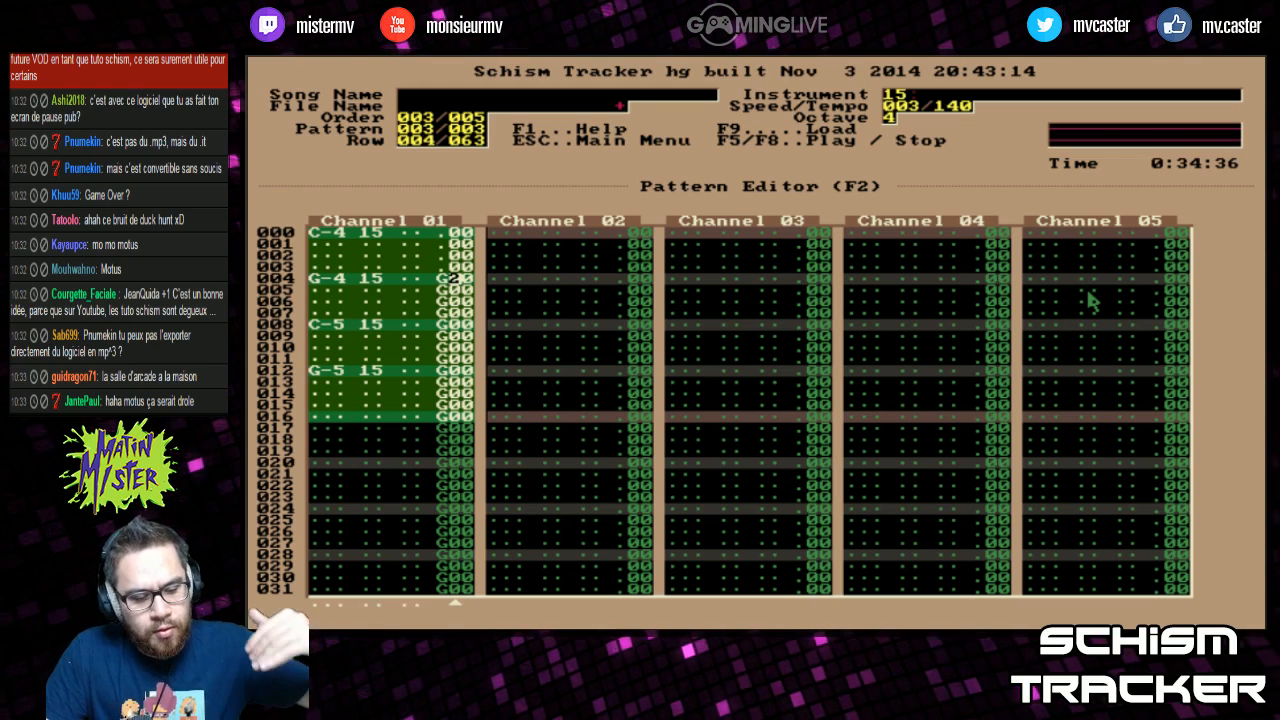
Step: Clear all G effects from Channel 01 and return to row 000
key("period")
key("period")
key("period")
key("period")
key("period")
key("period")
key("period")
key("period")
key("period")
key("period")
key("period")
key("period")
key("period")
key("period")
key("period")
key("period")
key("period")
key("period")
key("period")
key("period")
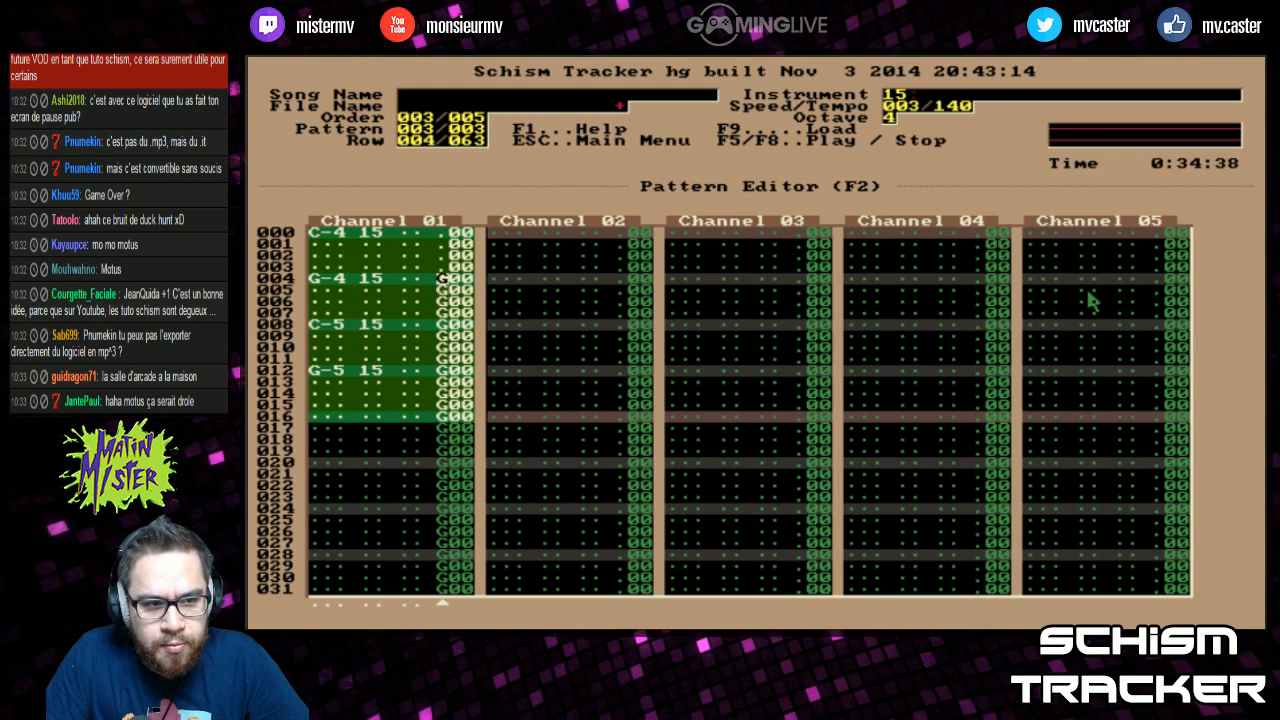
key("period")
key("period")
key("period")
key("period")
key("period")
key("period")
key("period")
key("period")
key("period")
key("period")
key("period")
key("period")
key("period")
key("period")
key("period")
key("period")
key("period")
key("period")
key("period")
key("period")
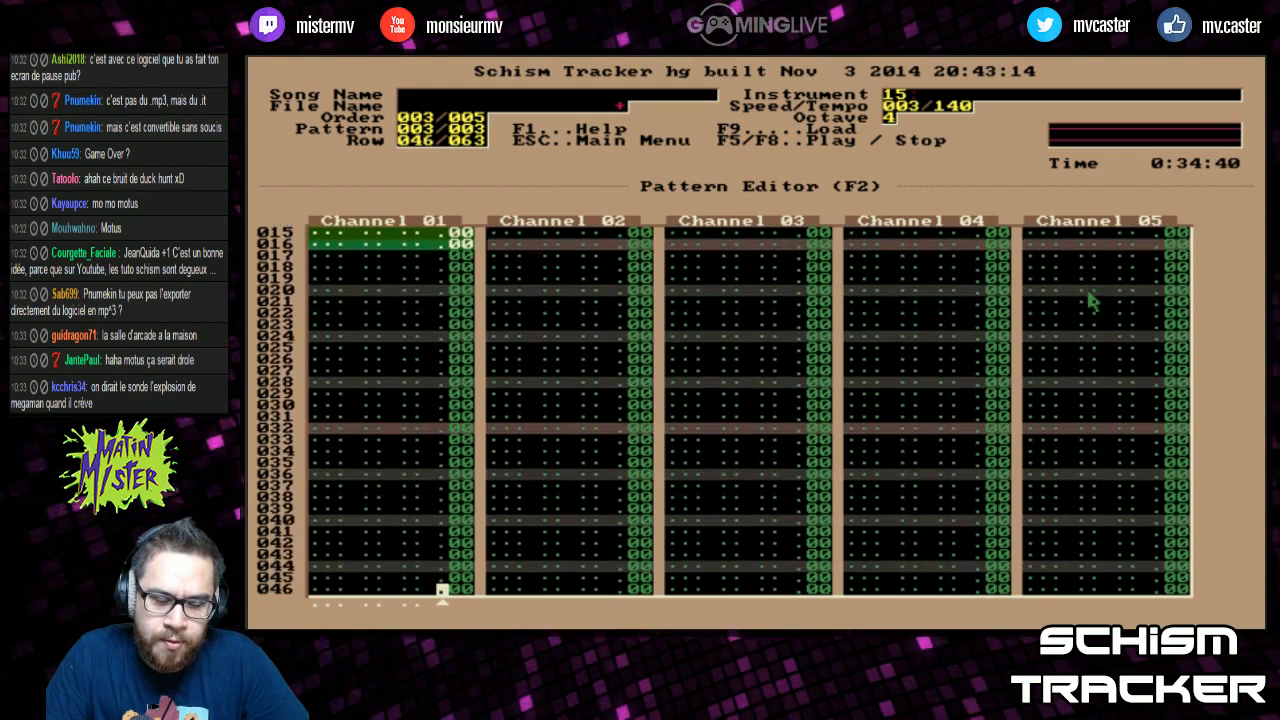
key("Home")
key("Home")
Step: Fill Channel 01's effect column with H effects from row 000 to row 023 and set row 000 to H82
key("Right")
key("Right")
key("Right")
key("Right")
key("Right")
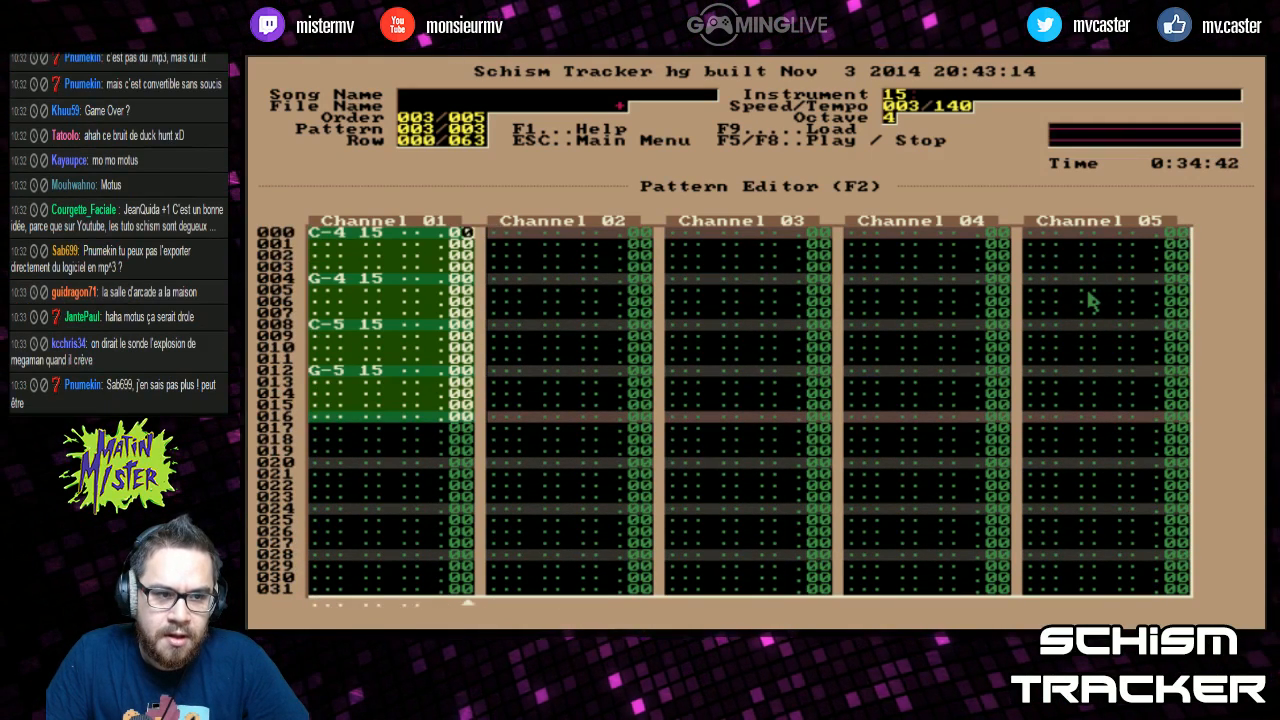
key("Right")
key("Right")
type("hh")
key("Right")
key("Up")
key("Up")
key("Left")
type("hhhhhhhhhhhhhhhhhhhhhhhh")
key("Page_Up")
key("Page_Up")
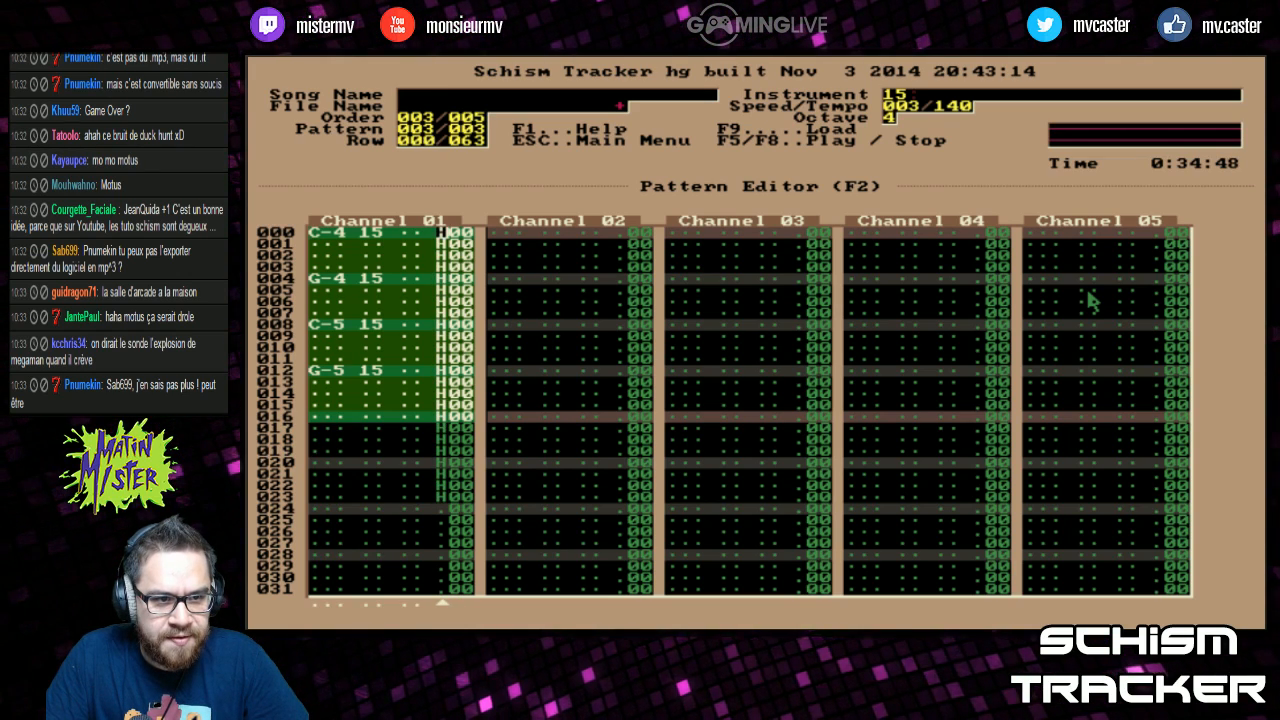
type("2")
key("Home")
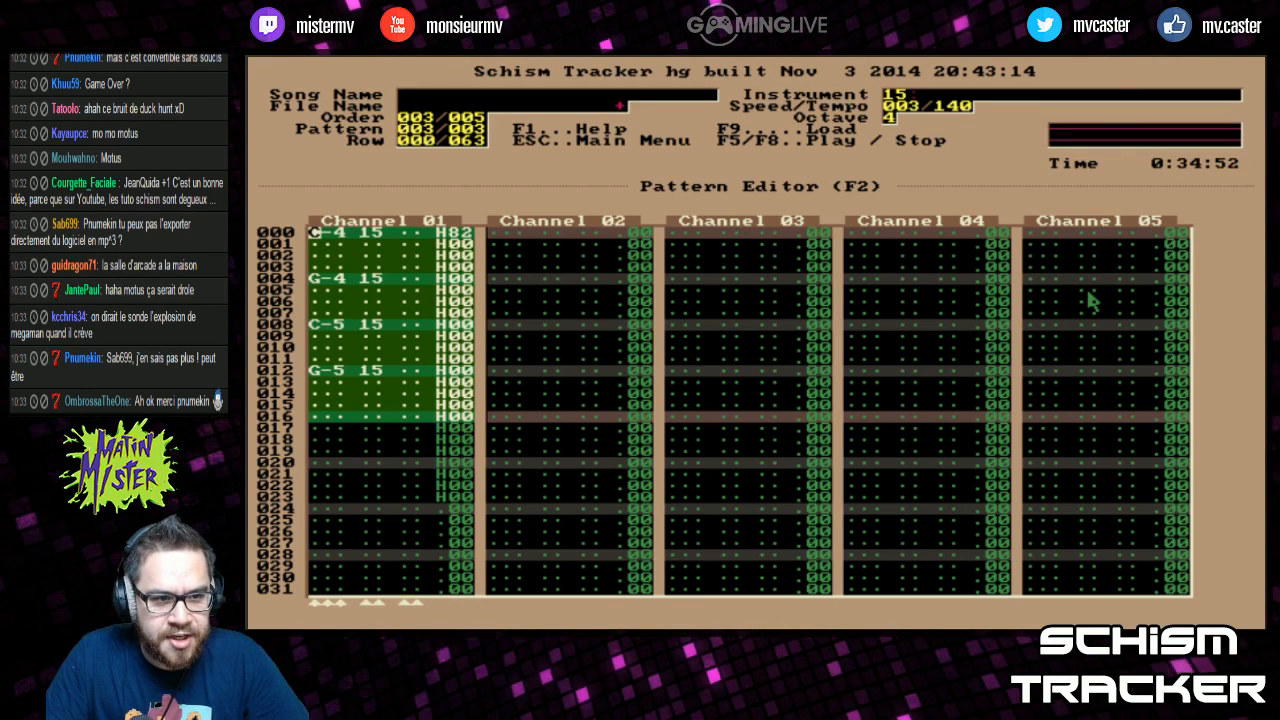
Step: Copy rows 000 to 015 of Channel 01 and paste them at row 016
key("shift+Page_Down")
key("shift+Up")
key("alt+c")
key("Down")
key("Down")
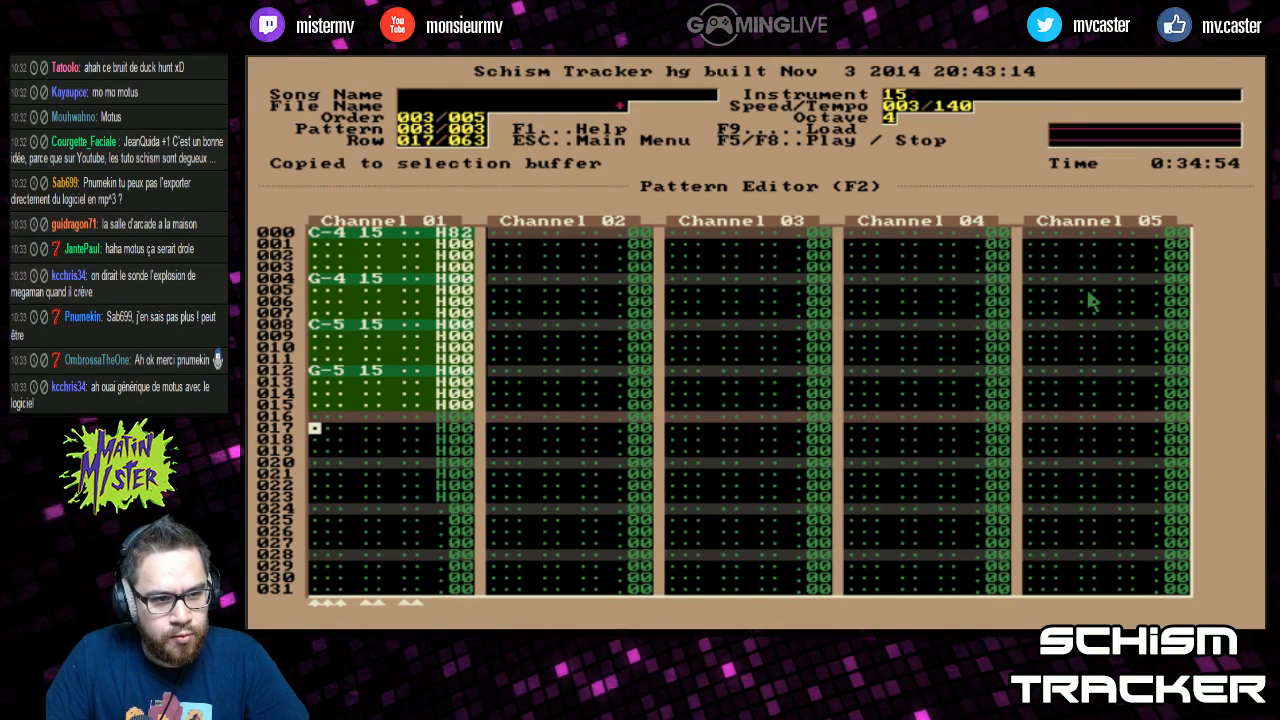
key("Up")
key("alt+p")
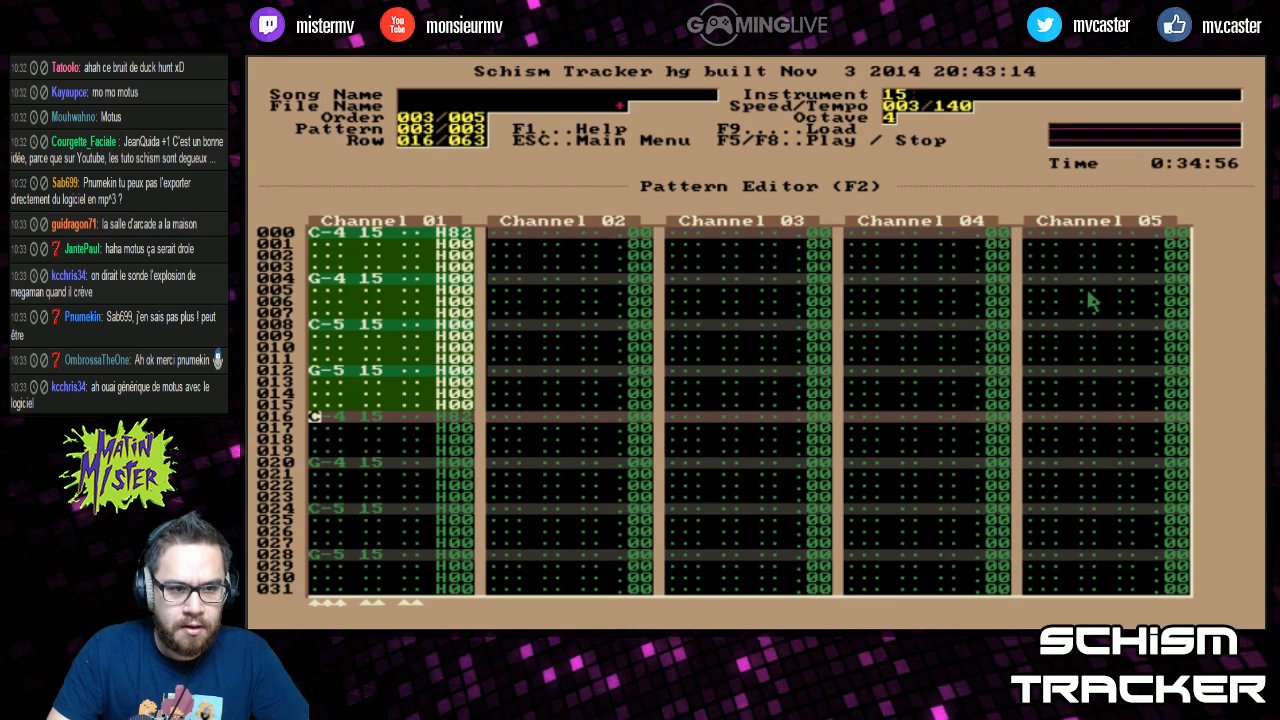
Step: Paste the copied phrase again at row 032 of Channel 01 and return to row 000
key("Page_Down")
key("alt+p")
key("Page_Down")
key("Page_Down")
key("Page_Up")
key("Page_Up")
key("Page_Up")
key("Page_Up")
key("0")
key("Up")
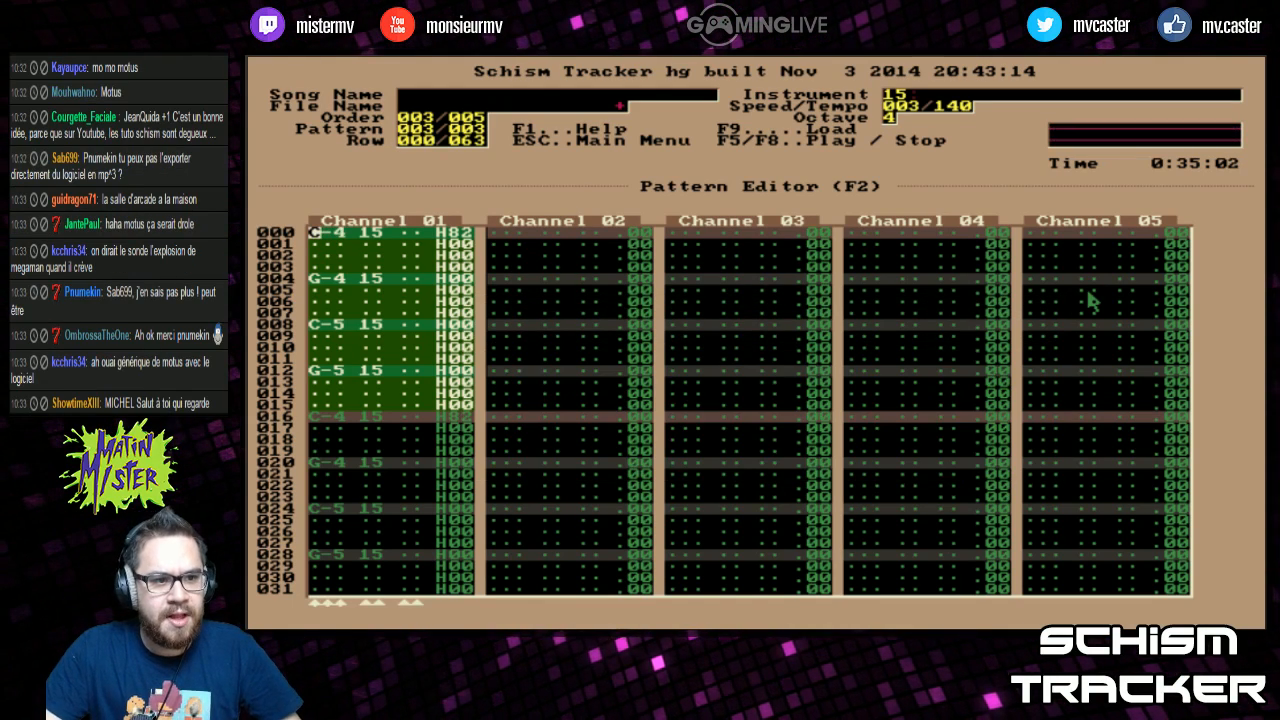
Step: Play the pattern to hear the H82 vibrato, and stop playback
key("Tab")
key("Tab")
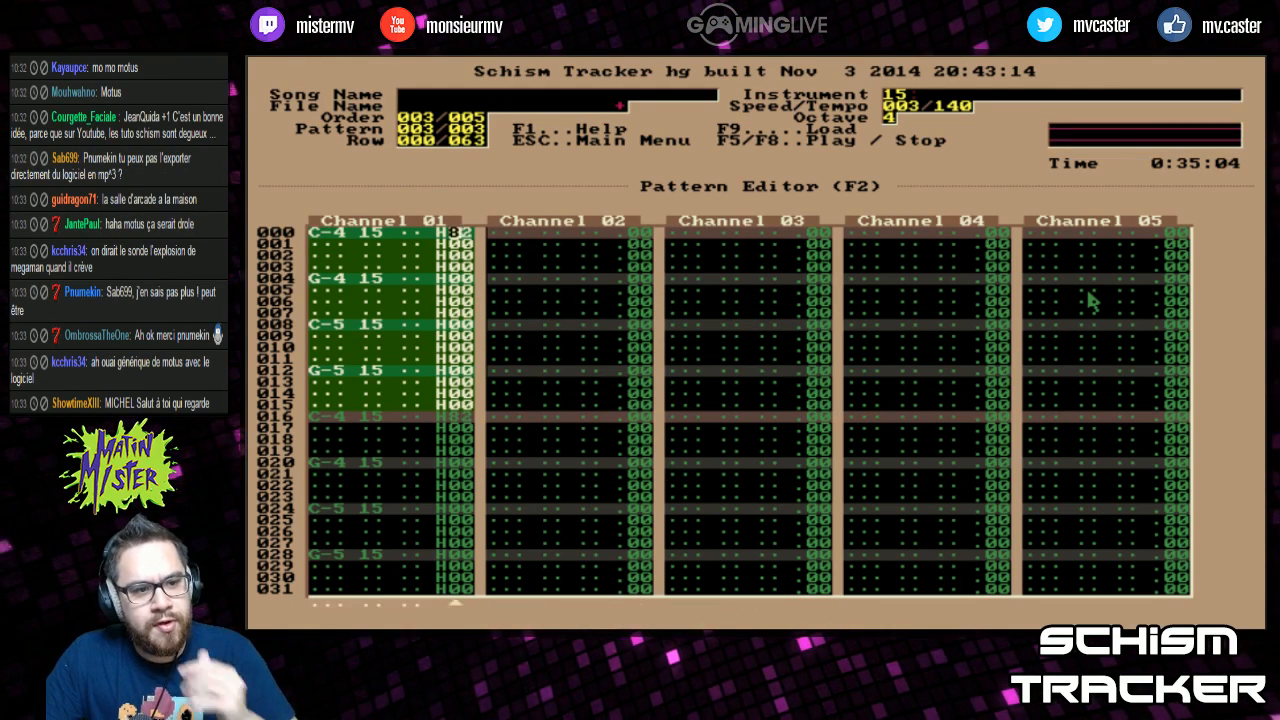
key("Left")
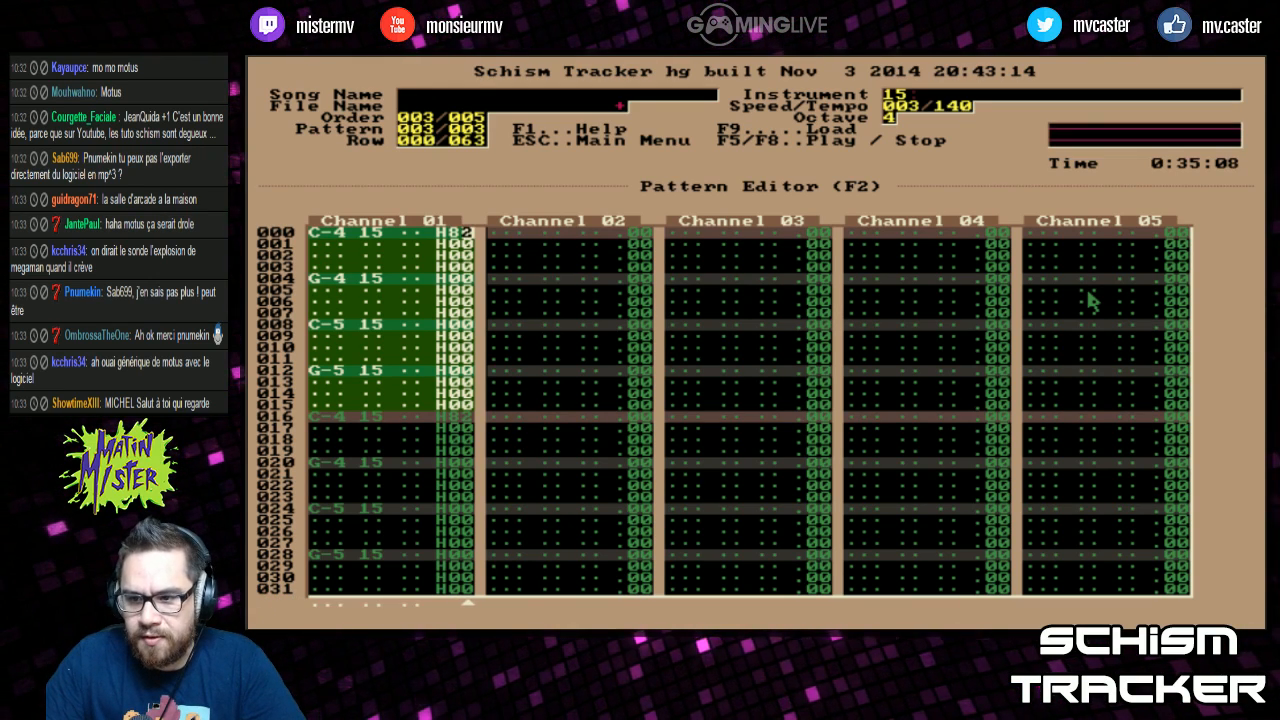
key("F6")
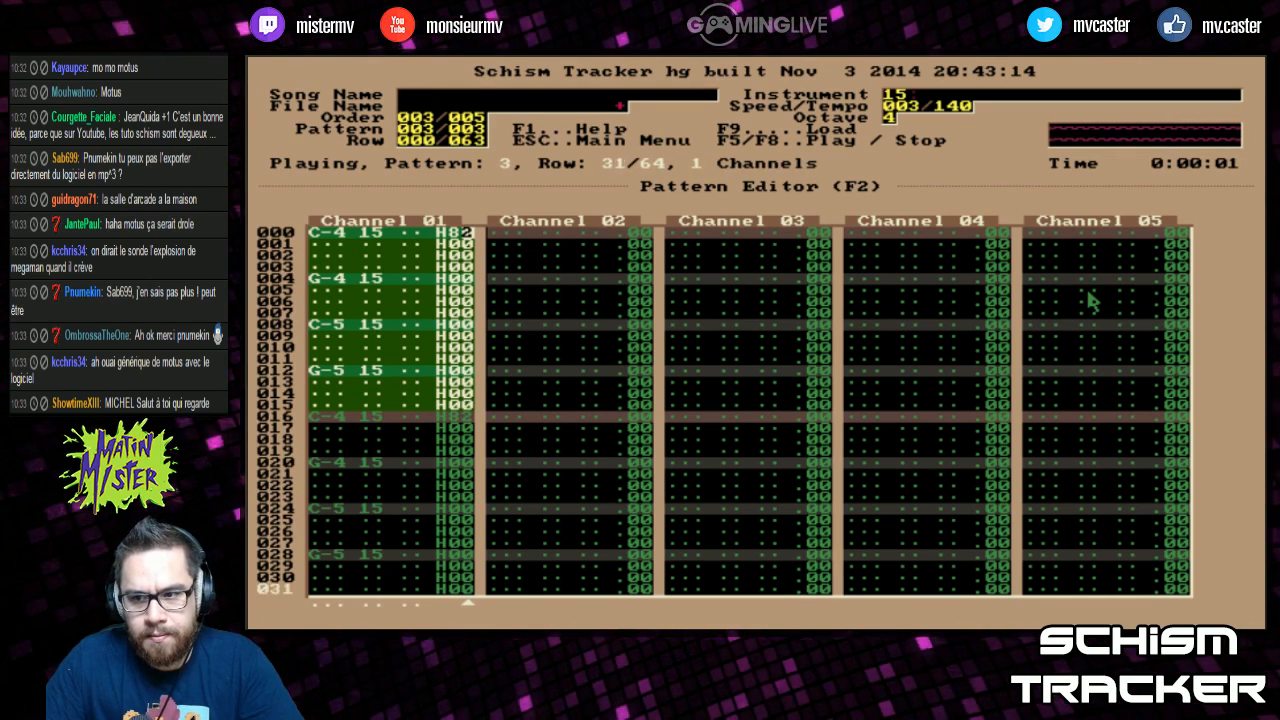
key("F8")
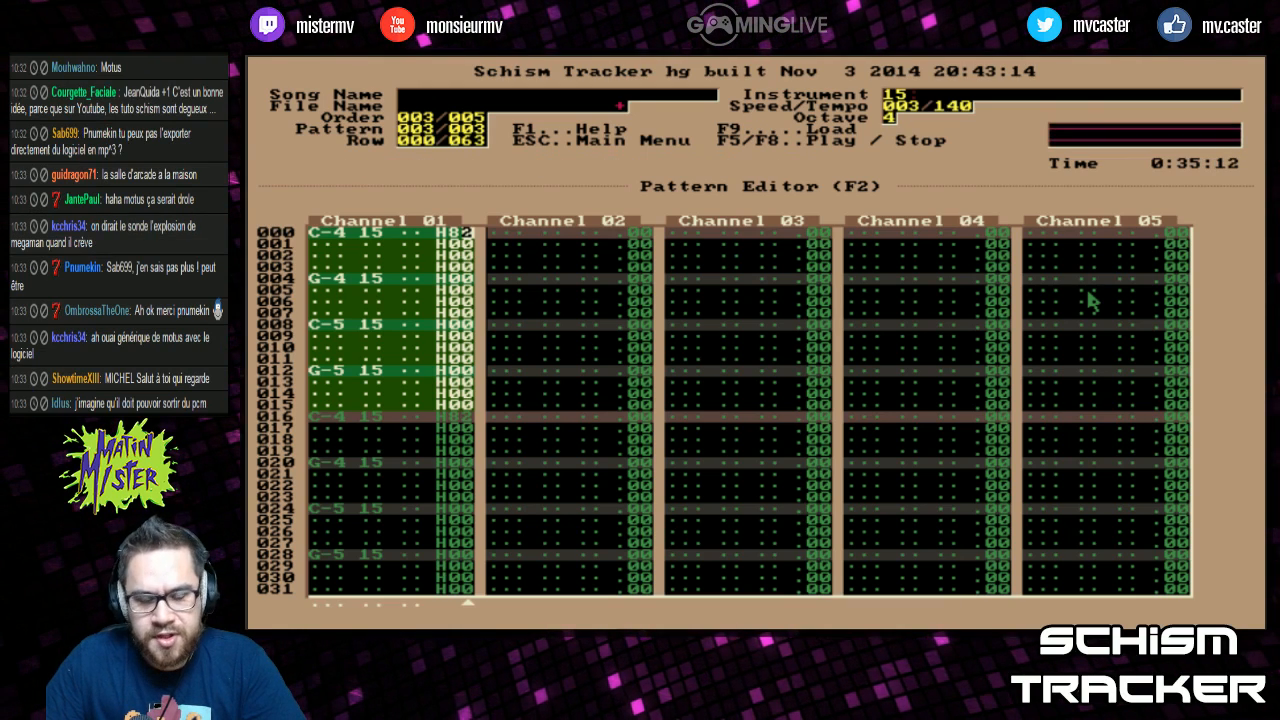
Step: Change the vibrato at row 000 to H88 and play the pattern to hear it
type("8")
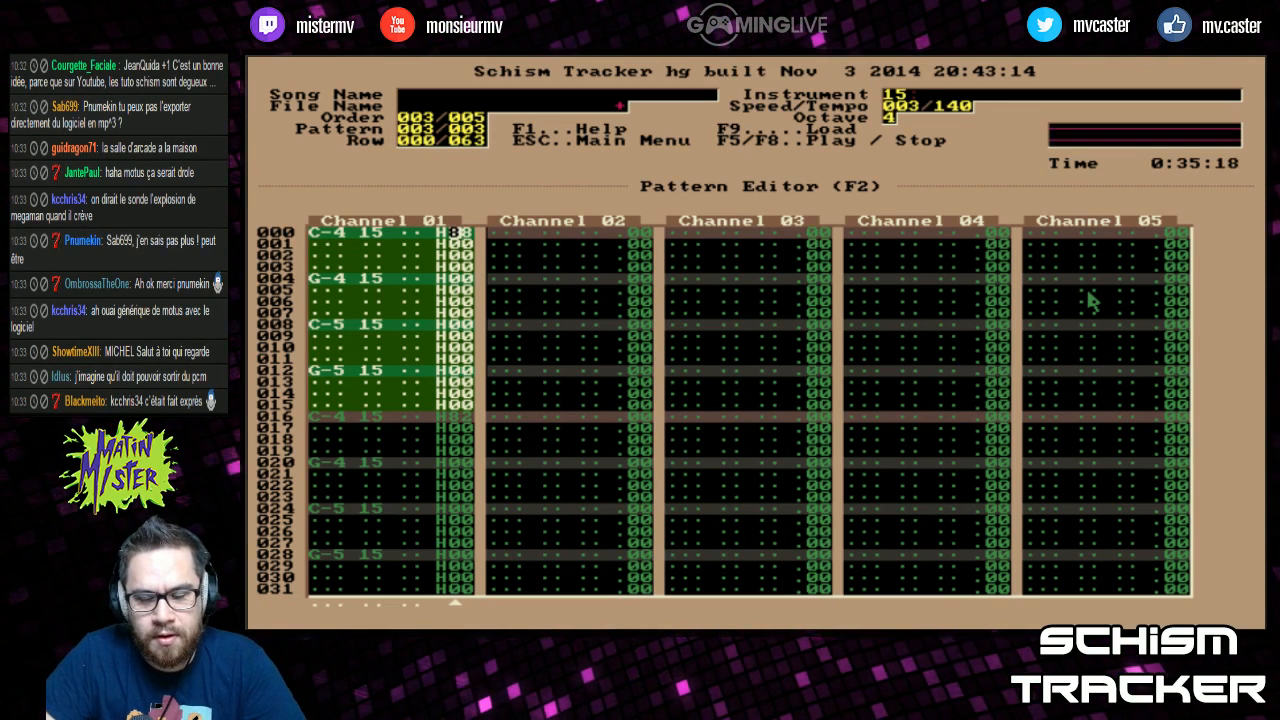
key("Right")
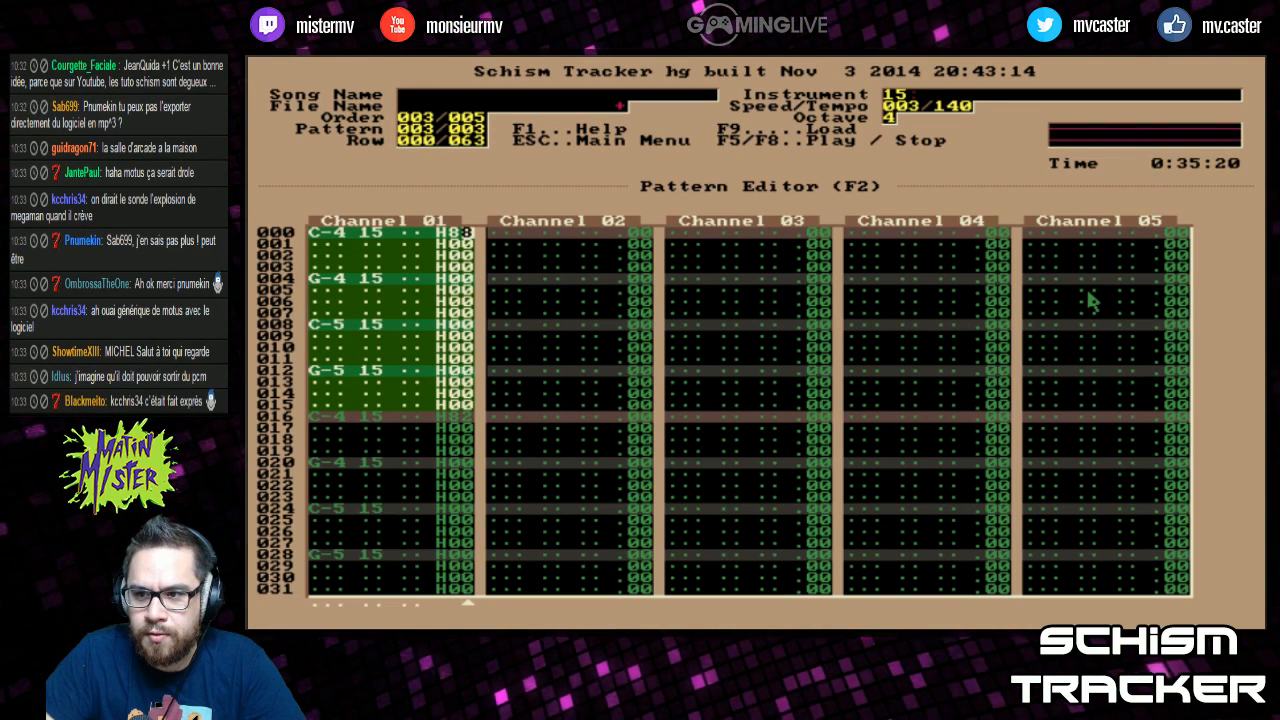
key("F6")
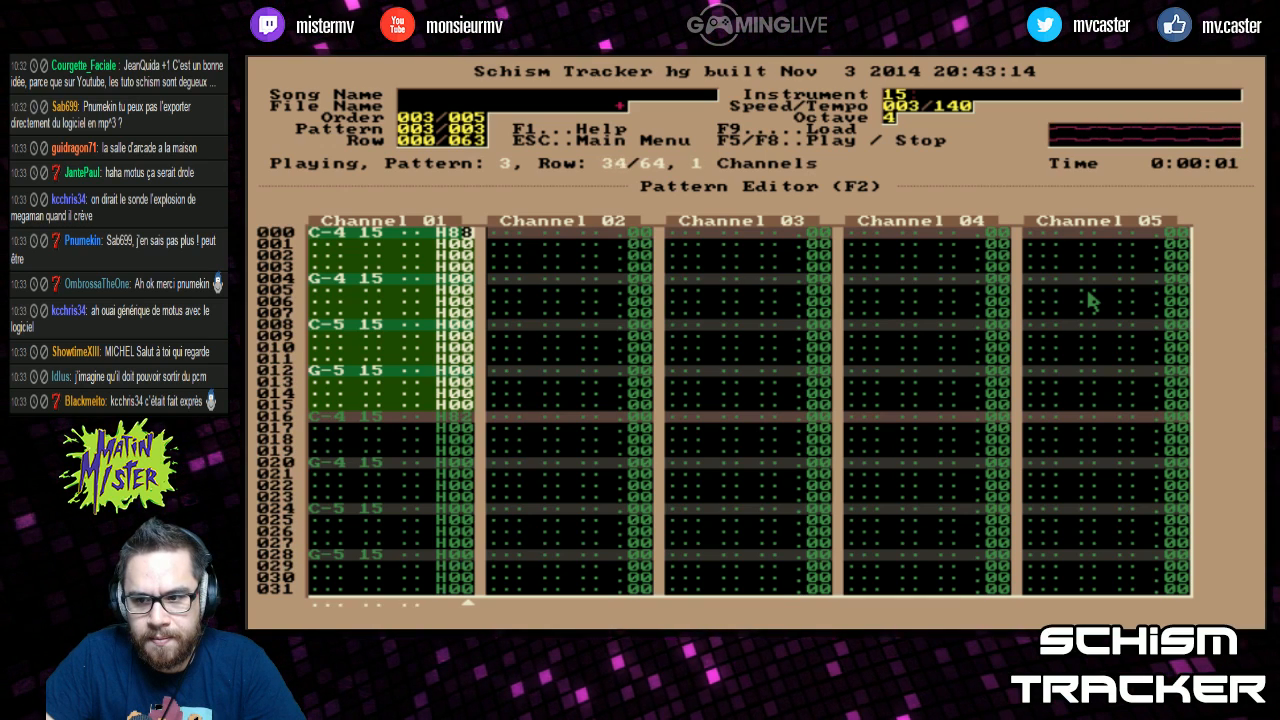
key("F8")
Step: Set the vibrato effect of the pasted phrase at row 016 of Channel 01 to H00
key("Page_Down")
key("Left")
type("00")
key("Down")
key("Down")
key("Down")
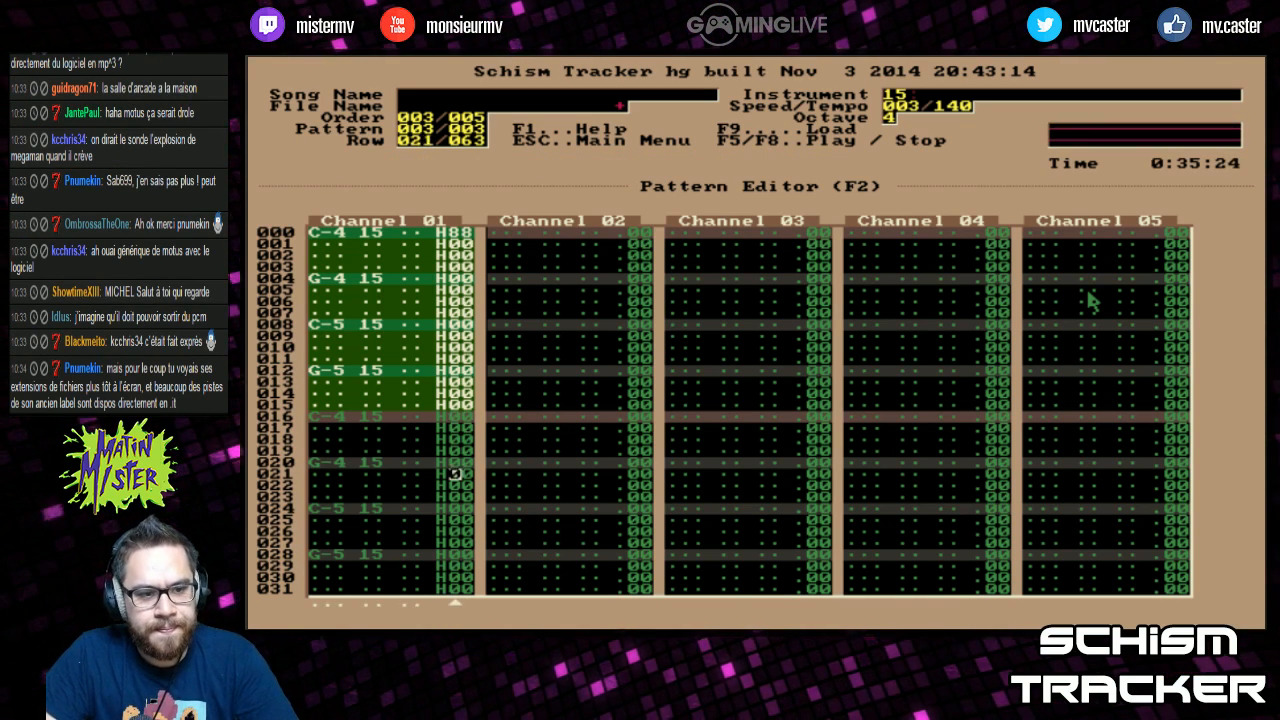
key("Down")
key("Down")
key("Down")
key("Down")
key("Down")
key("Down")
key("Down")
key("Down")
key("Down")
key("Down")
key("Down")
key("Down")
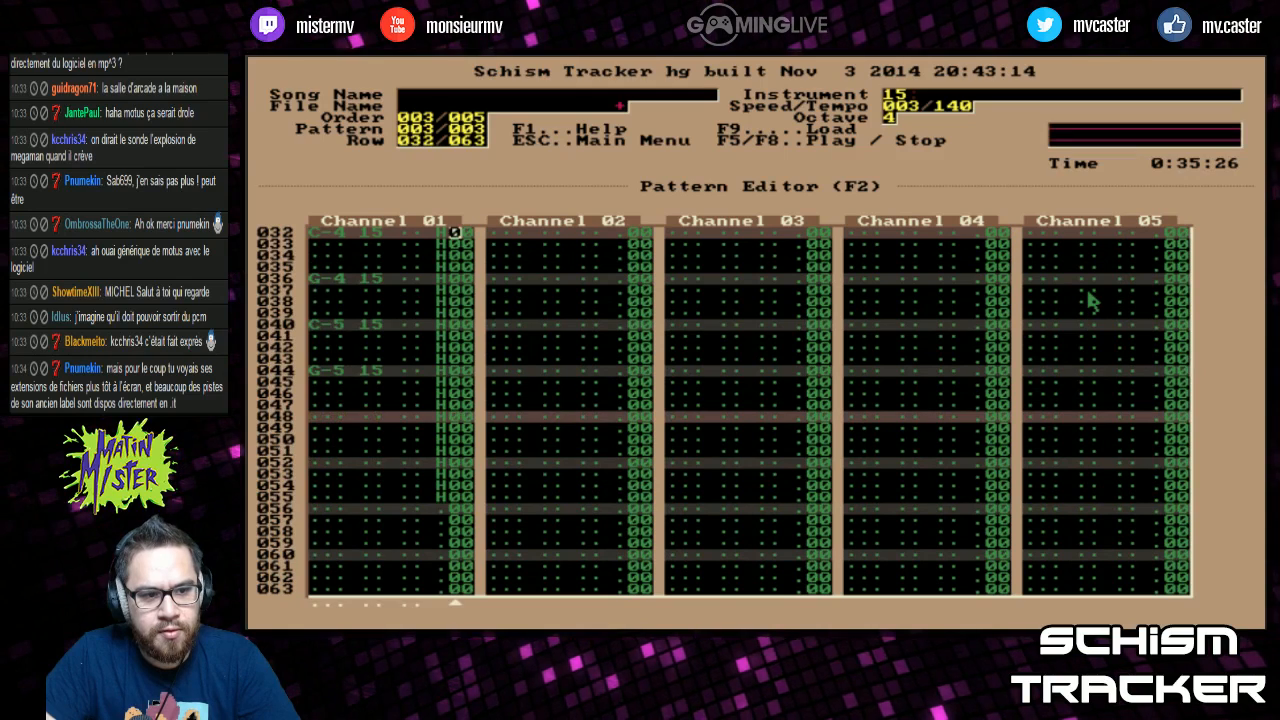
Step: Copy the four-note phrase with its H effects to rows 048 through 063 of Channel 01
key("Page_Up")
key("Page_Up")
key("alt+d")
key("shift+Page_Down")
key("shift+Page_Down")
key("shift+Page_Down")
key("shift+Page_Up")
key("shift+Page_Down")
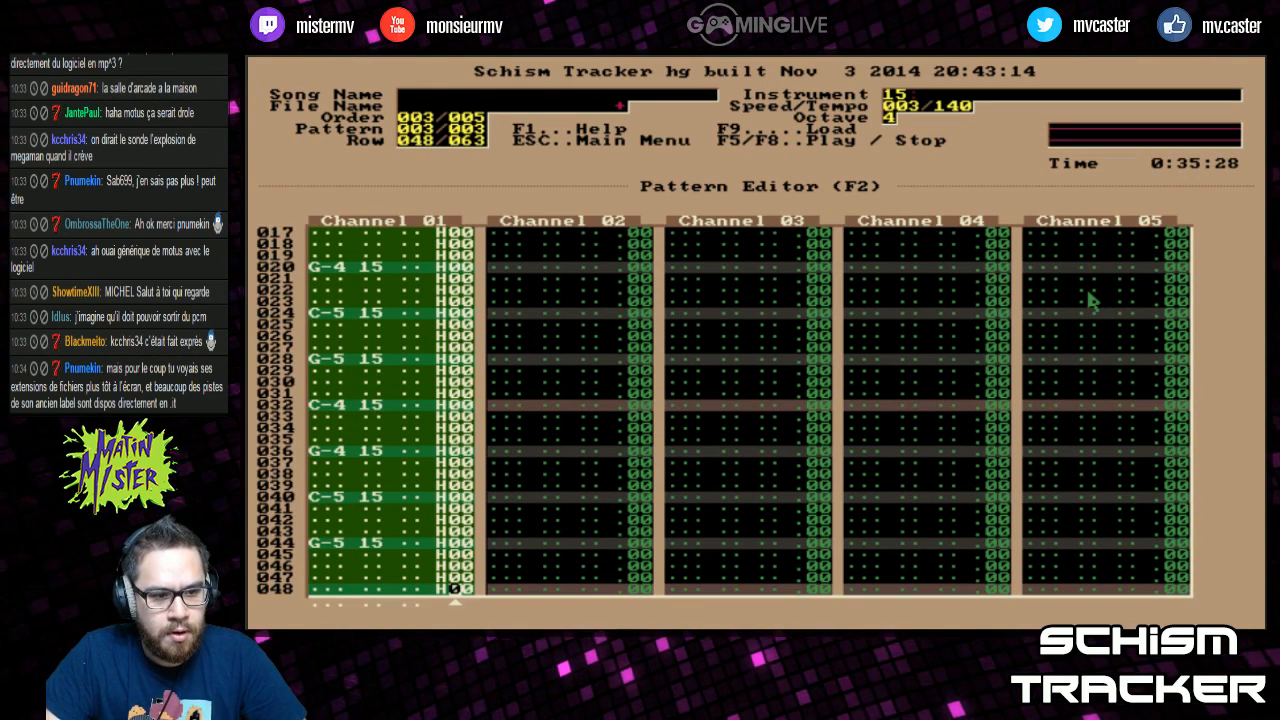
key("alt+c")
key("Page_Up")
key("Page_Up")
key("Page_Up")
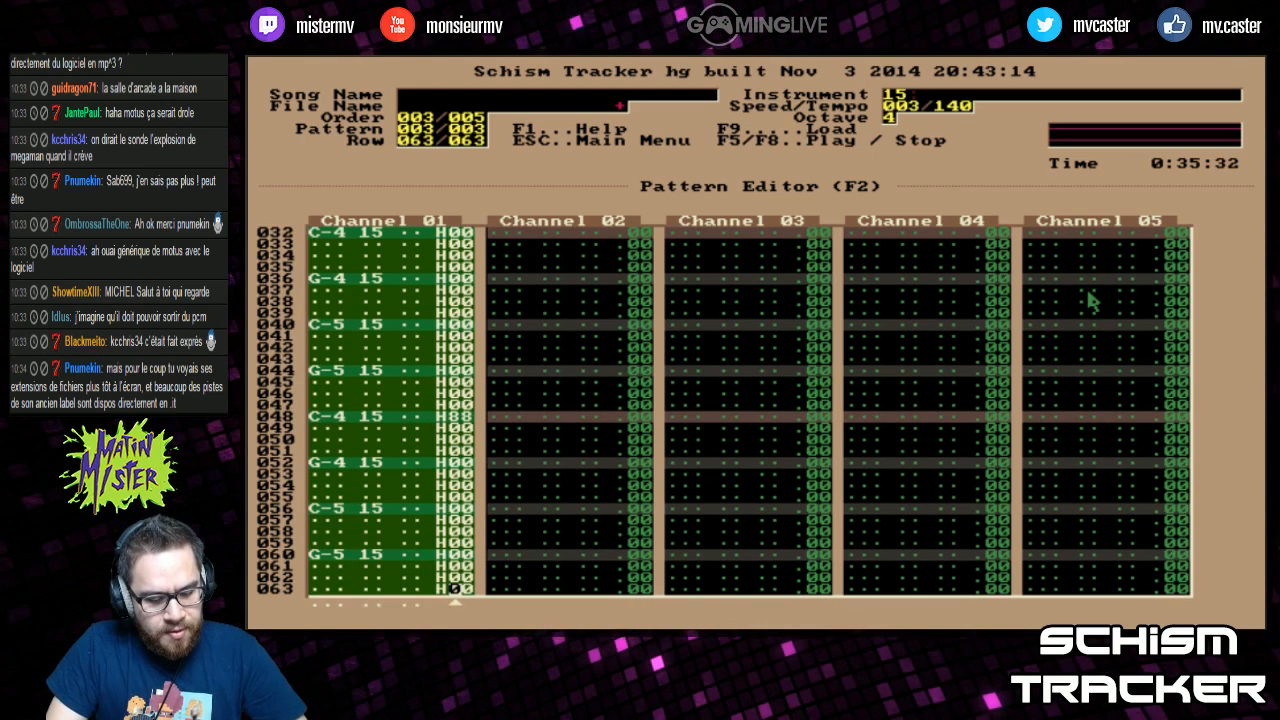
Step: Copy the full Channel 01 phrase with its H effects and paste it into Channel 02 from row 006
key("alt+c")
key("Tab")
key("Down")
key("Down")
key("Down")
key("Down")
key("Down")
key("Down")
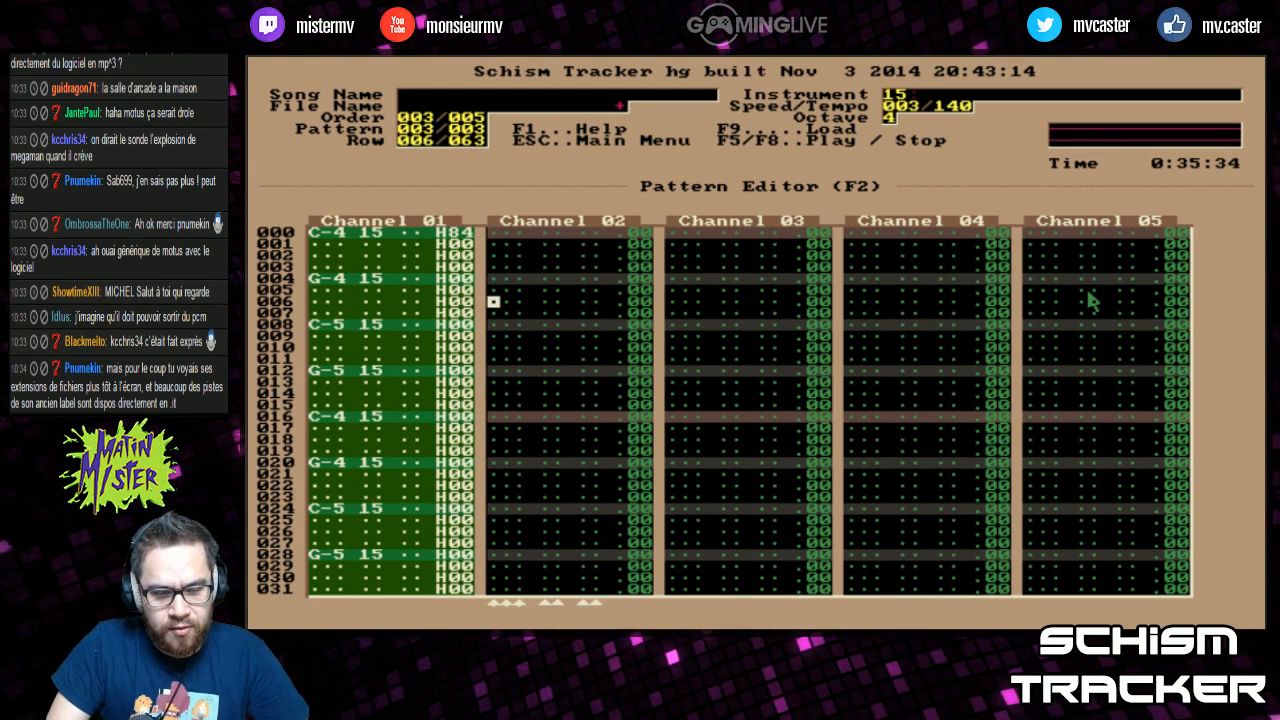
key("alt+p")
Step: Paste the copied phrase into Channel 03 from row 012
key("Tab")
key("Down")
key("Down")
key("Down")
key("Down")
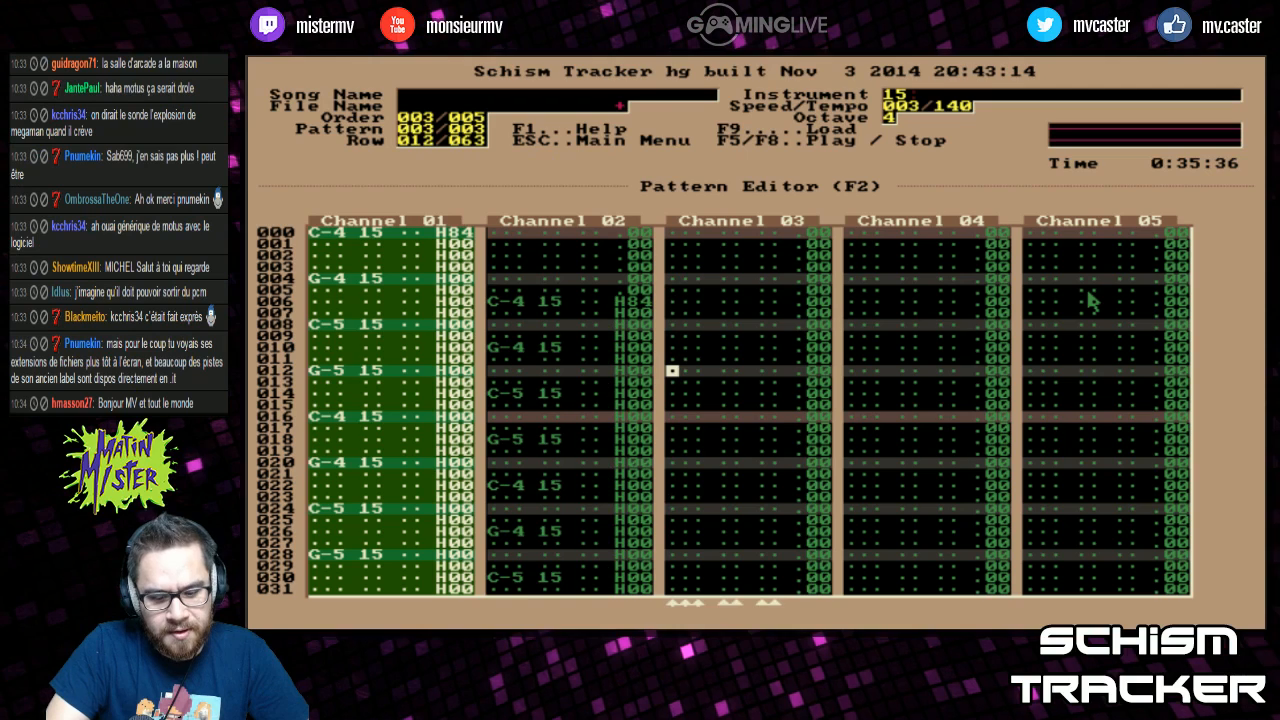
key("alt+p")
Step: Play the pattern to hear the three staggered channels, and stop playback
key("F6")
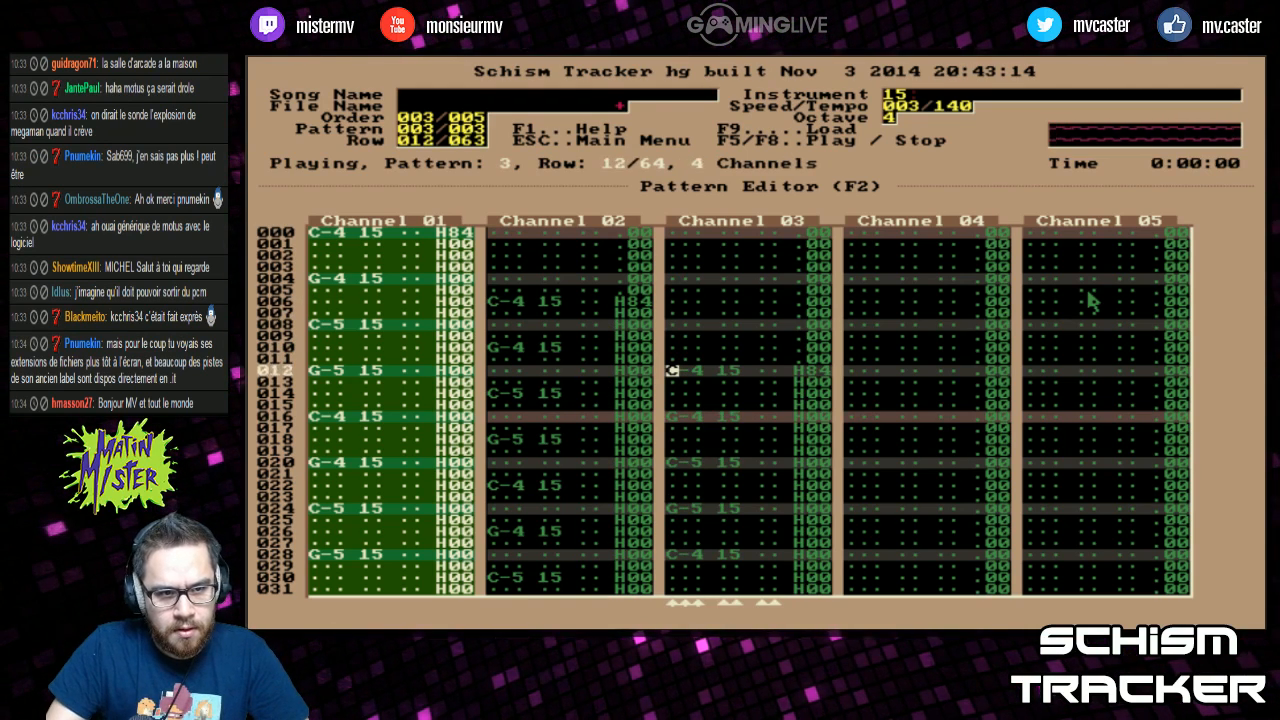
key("Home")
key("Home")
key("F8")
Step: Set the vibrato effect at row 000 of Channel 01 to H82
key("Right")
key("Right")
key("Right")
key("Right")
key("Right")
key("Right")
key("Right")
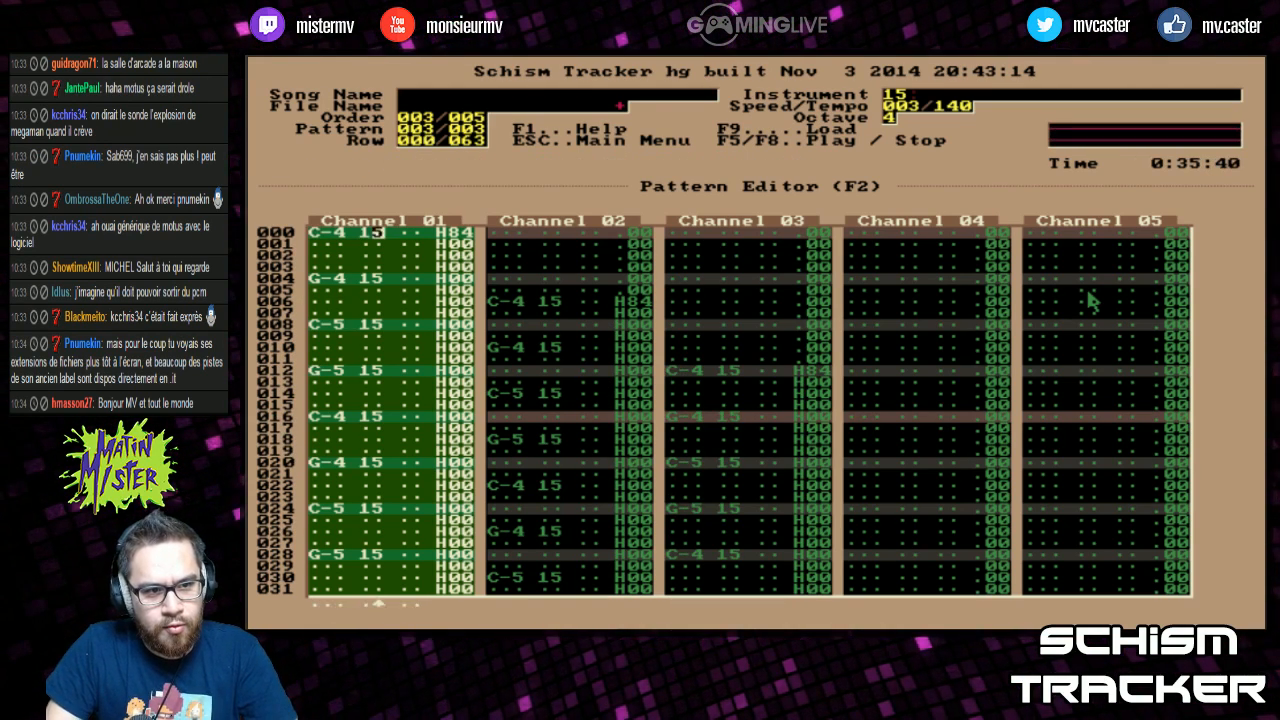
type("82")
Step: Set the starting vibrato to H82 at row 006 of Channel 02 and row 012 of Channel 03
key("Right")
key("Right")
key("Right")
key("Right")
key("Right")
key("Right")
key("Right")
key("Right")
key("Right")
key("Down")
key("Down")
key("Down")
key("Down")
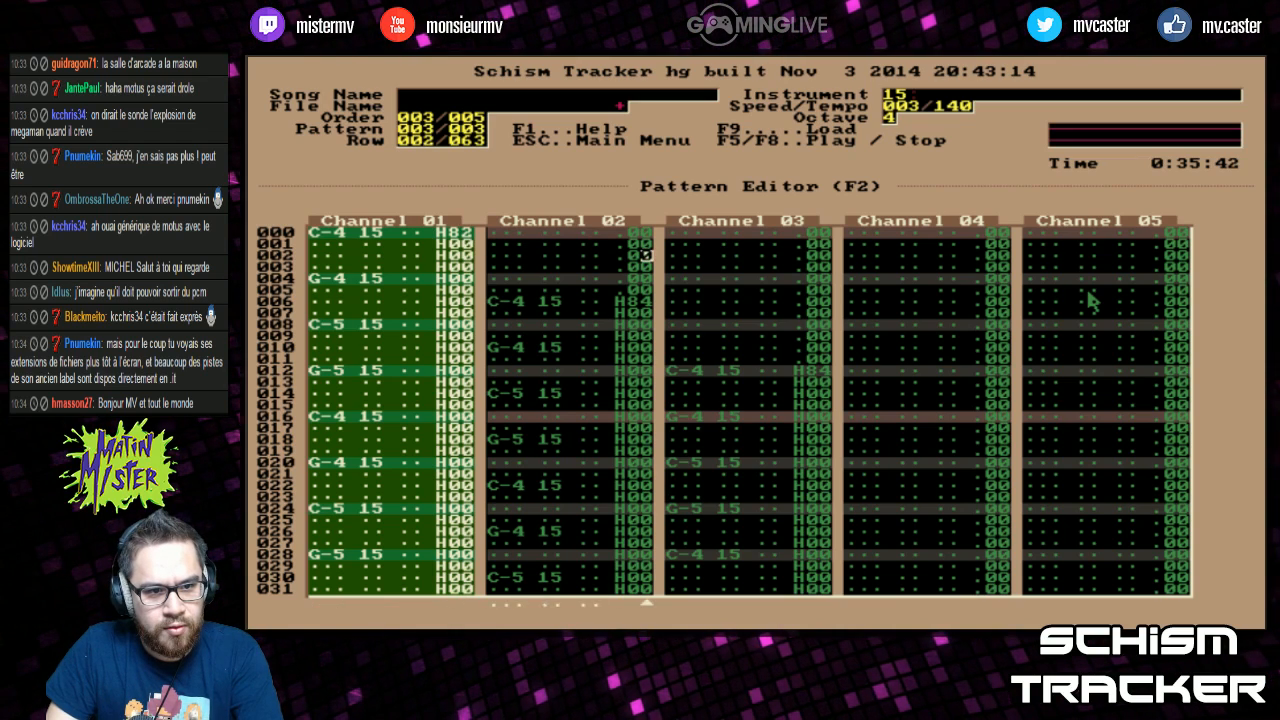
key("Right")
key("Right")
key("Right")
key("Right")
key("Right")
key("Right")
key("Right")
key("Down")
key("Down")
key("Down")
key("Down")
key("Down")
key("Left")
key("Left")
key("Down")
key("Up")
type("2")
Step: Assign instrument 04 chip/fade to all notes in Channels 01 to 03 and listen briefly to the pattern
key("Page_Up")
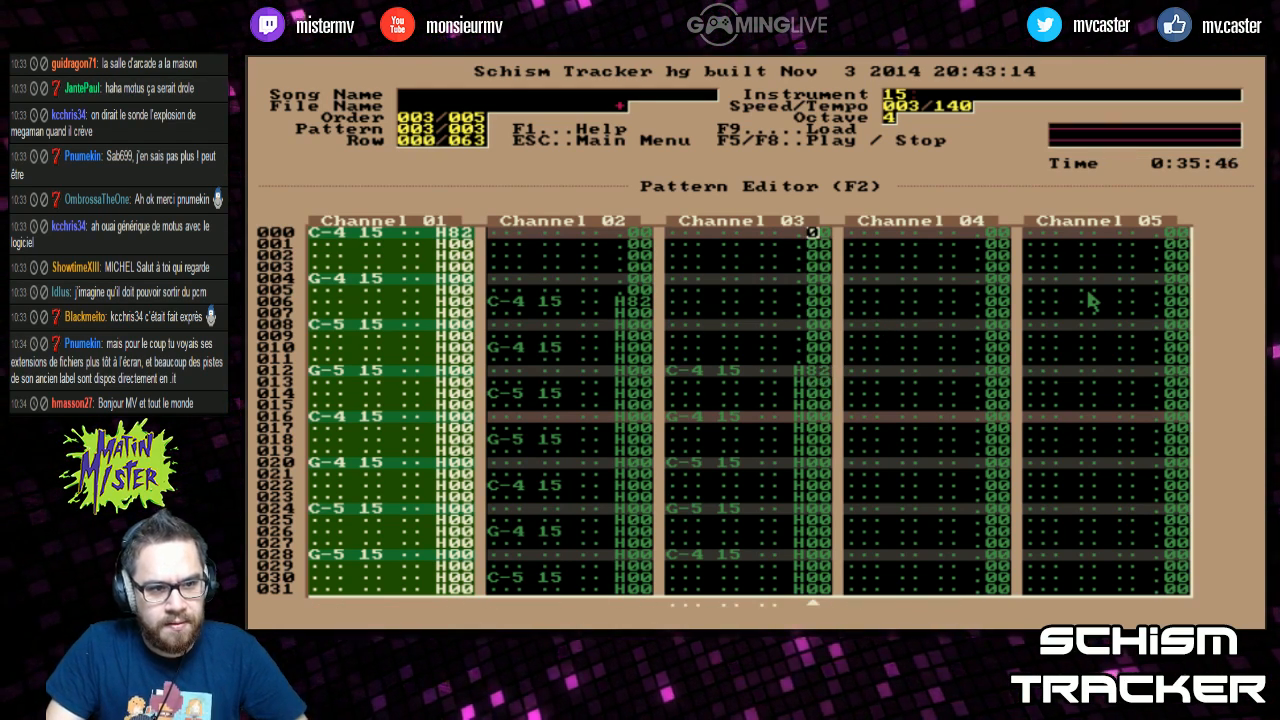
key("shift+Left")
key("shift+Left")
key("shift+Page_Down")
key("shift+Page_Down")
key("shift+Page_Down")
key("shift+Page_Down")
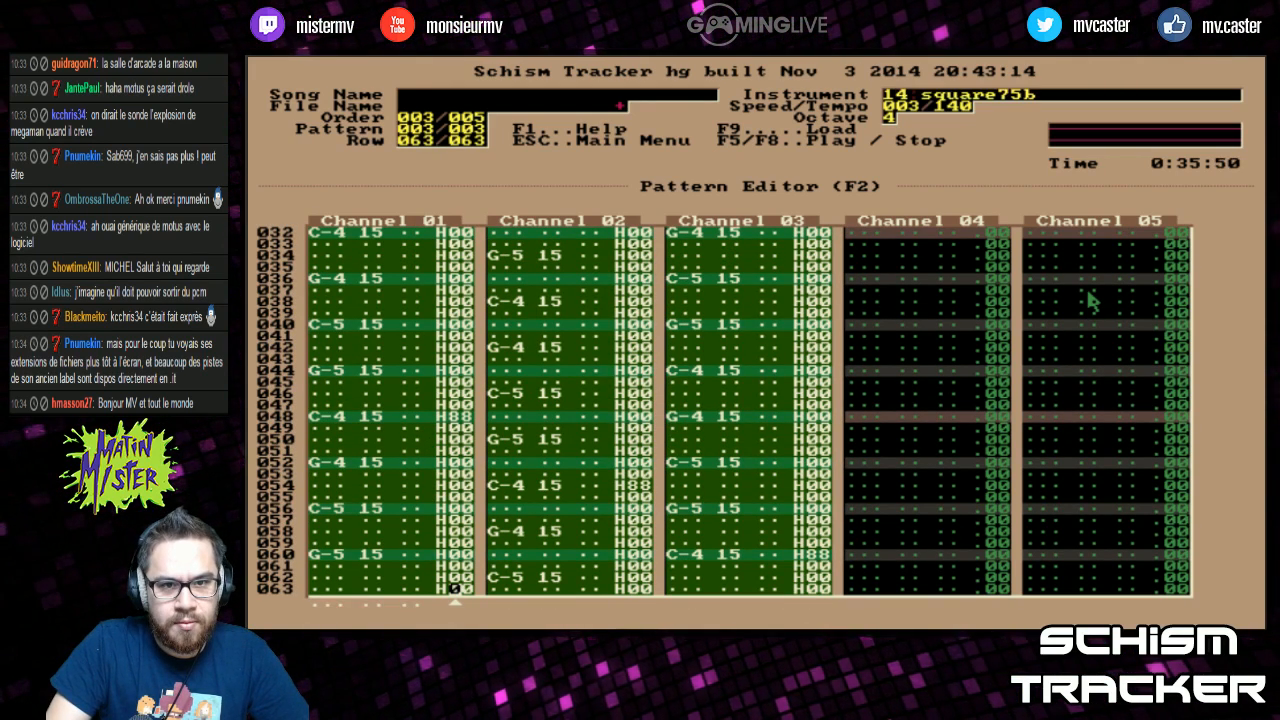
key("ctrl+Up")
key("ctrl+Up")
key("ctrl+Up")
key("ctrl+Up")
key("ctrl+Up")
key("ctrl+Up")
key("ctrl+Up")
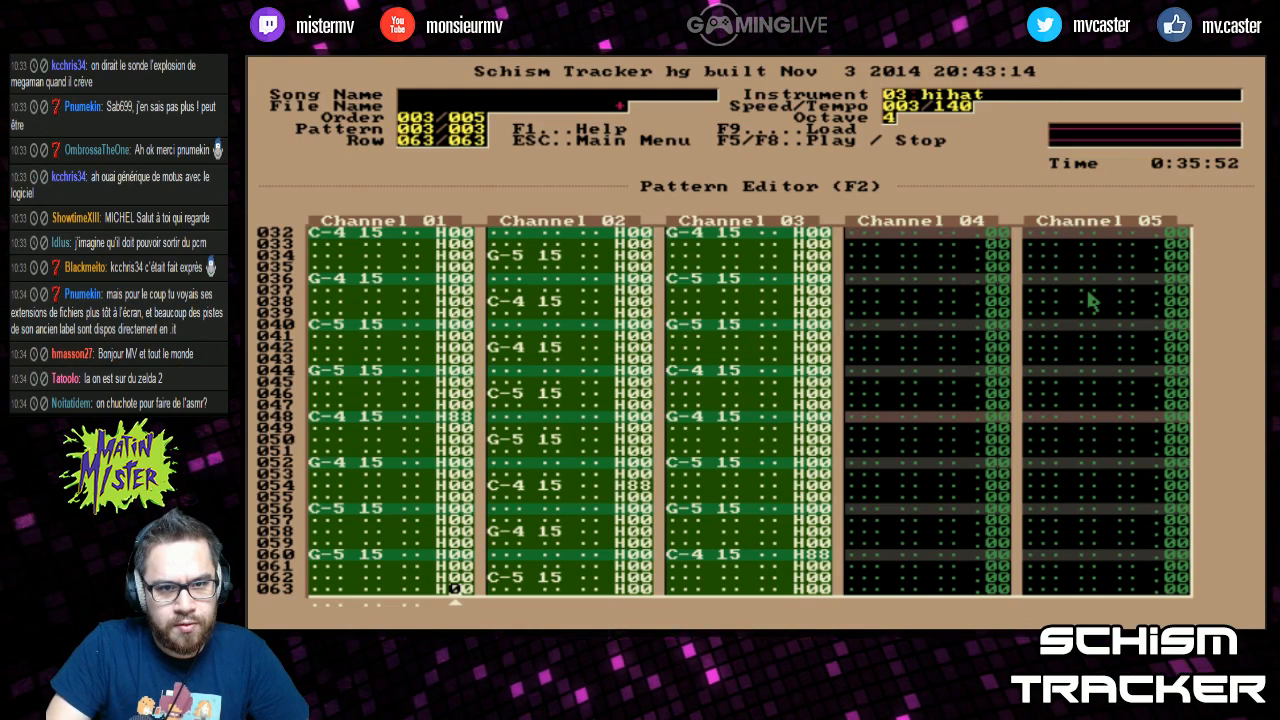
key("ctrl+Down")
key("alt+s")
key("F6")
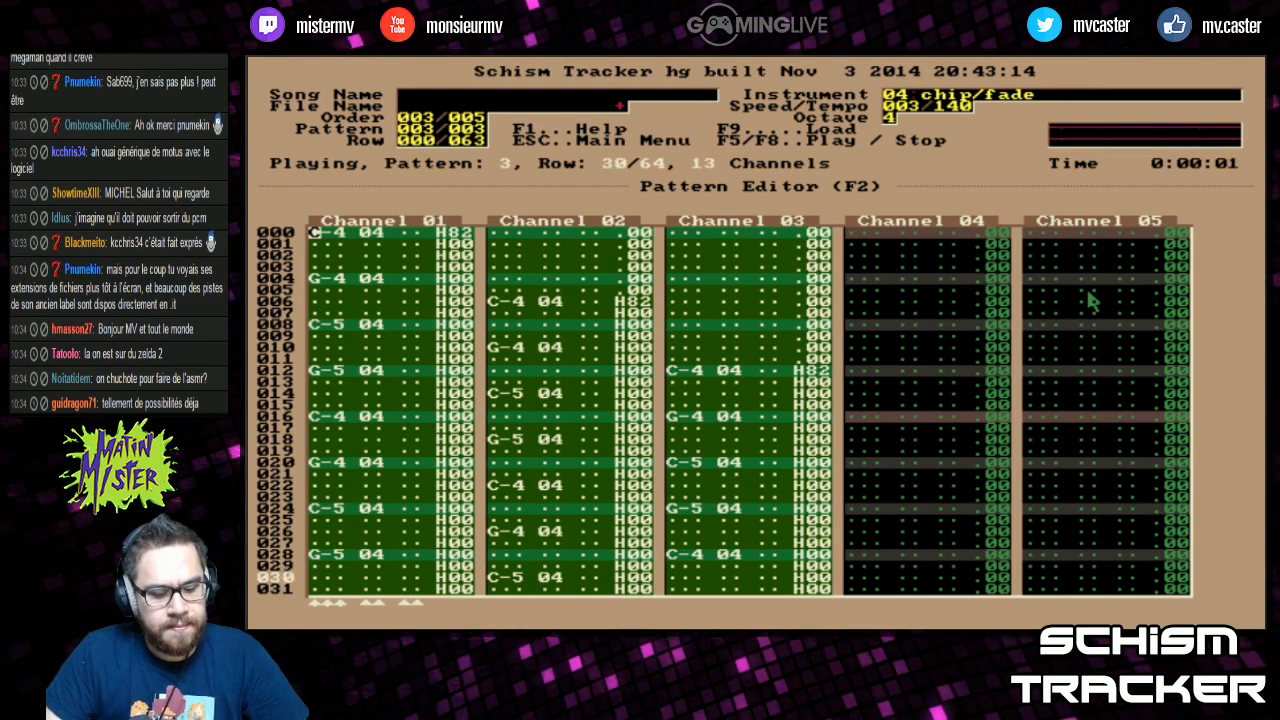
key("F8")
Step: Transpose the selected notes in Channels 01 to 03 up one octave and play the pattern
key("alt+q")
key("alt+q")
key("alt+q")
key("alt+q")
key("alt+q")
key("alt+q")
key("alt+q")
key("alt+q")
key("alt+q")
key("alt+q")
key("alt+q")
key("alt+q")
key("alt+q")
key("alt+a")
key("F6")
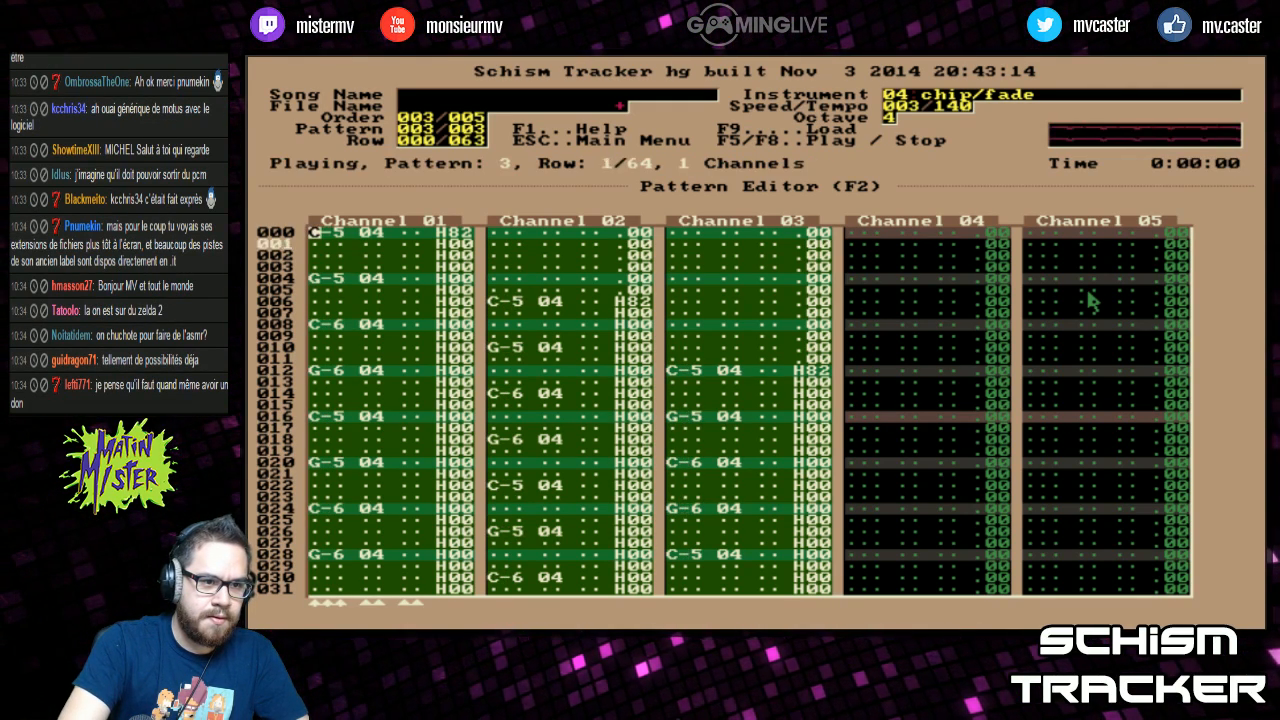
Step: Select Channel 01 from row 000 to the pattern's end and copy it
key("shift+Page_Down")
key("shift+Page_Down")
key("alt+c")
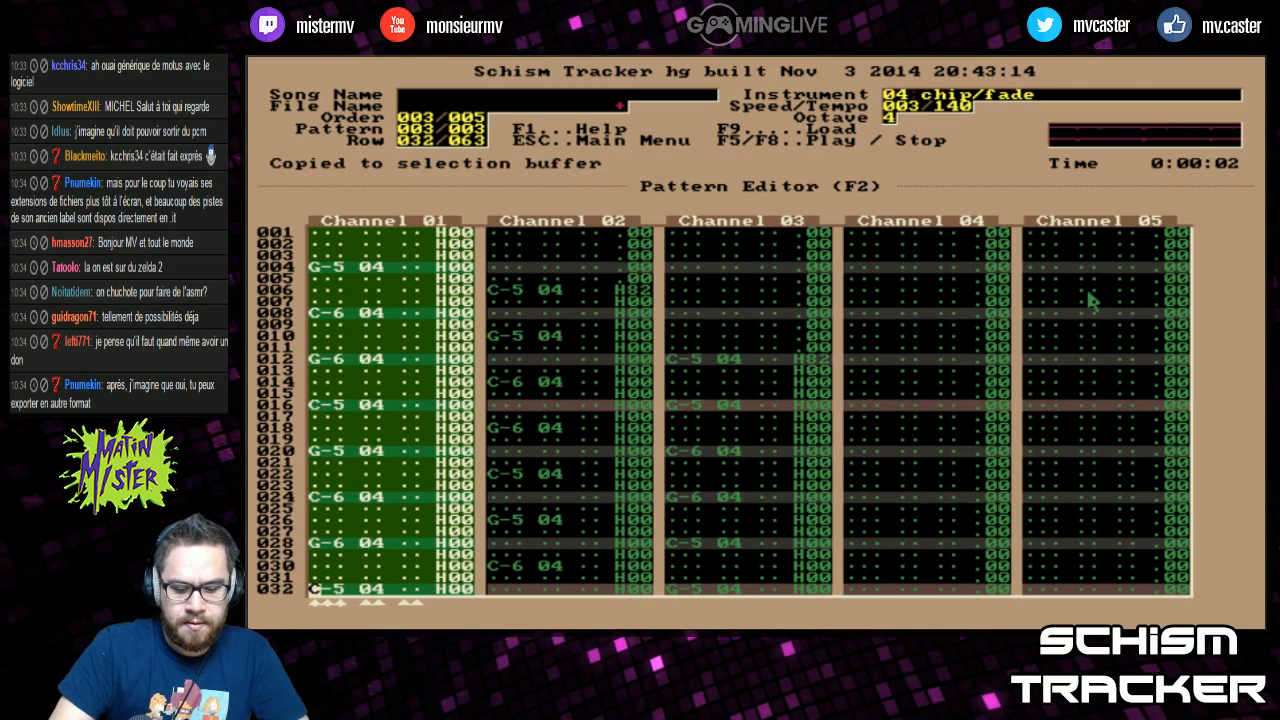
key("Page_Down")
key("Page_Down")
key("shift+Page_Up")
key("shift+Page_Up")
key("shift+Page_Up")
key("shift+Page_Up")
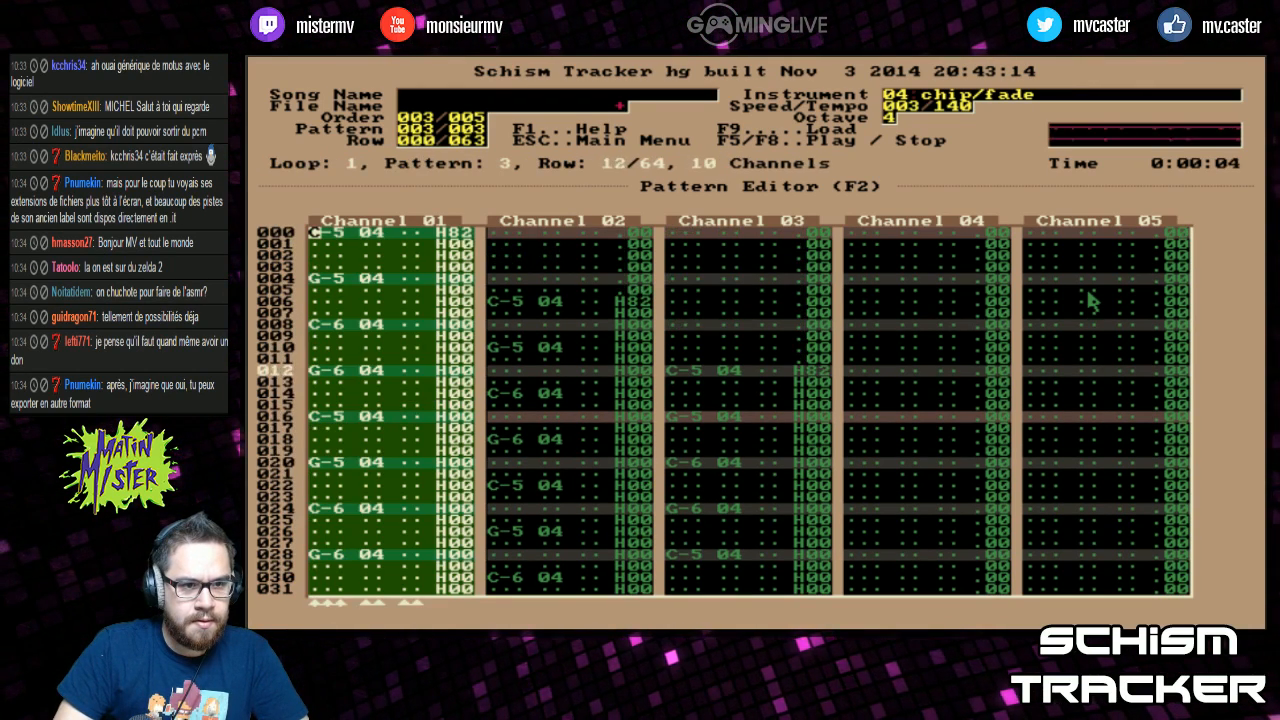
key("alt+c")
Step: Paste the copied Channel 01 phrase at row 006 of Channel 02 and row 012 of Channel 03, and stop playback
key("Tab")
key("Down")
key("Down")
key("Down")
key("Down")
key("Down")
key("Down")
key("Tab")
key("Down")
key("Down")
key("Down")
key("Down")
key("Down")
key("Down")
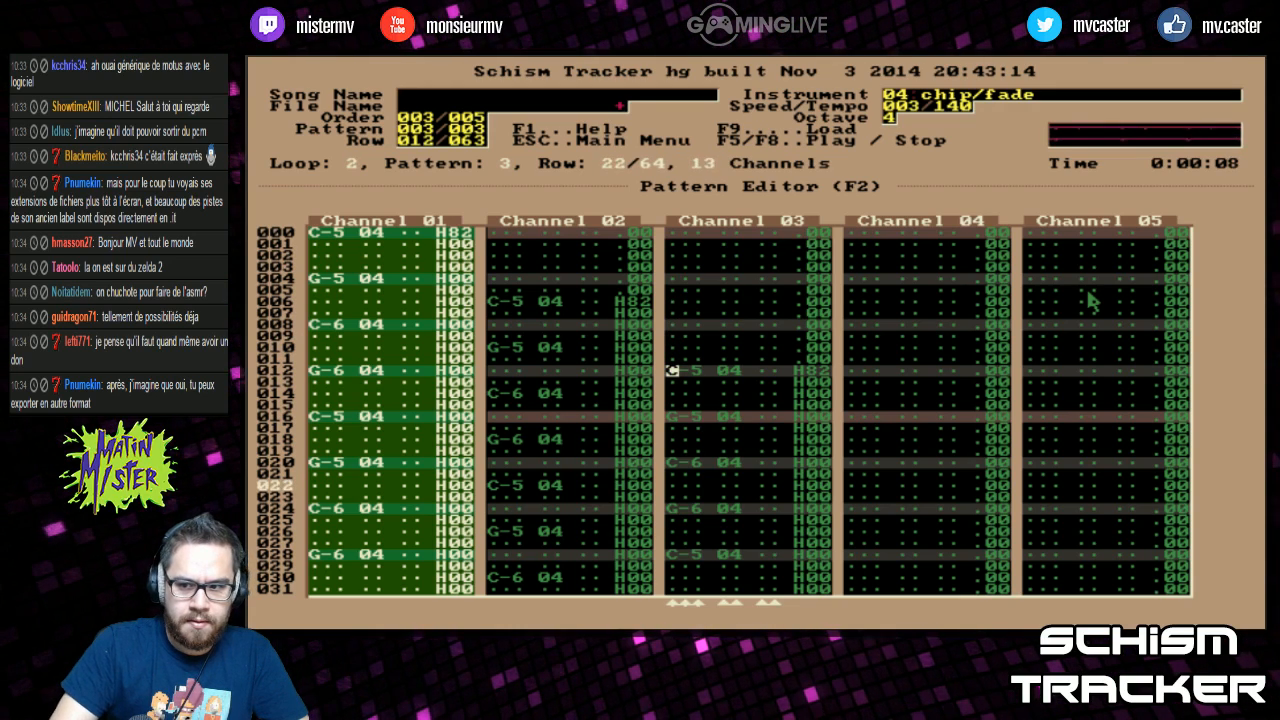
key("Home")
key("Home")
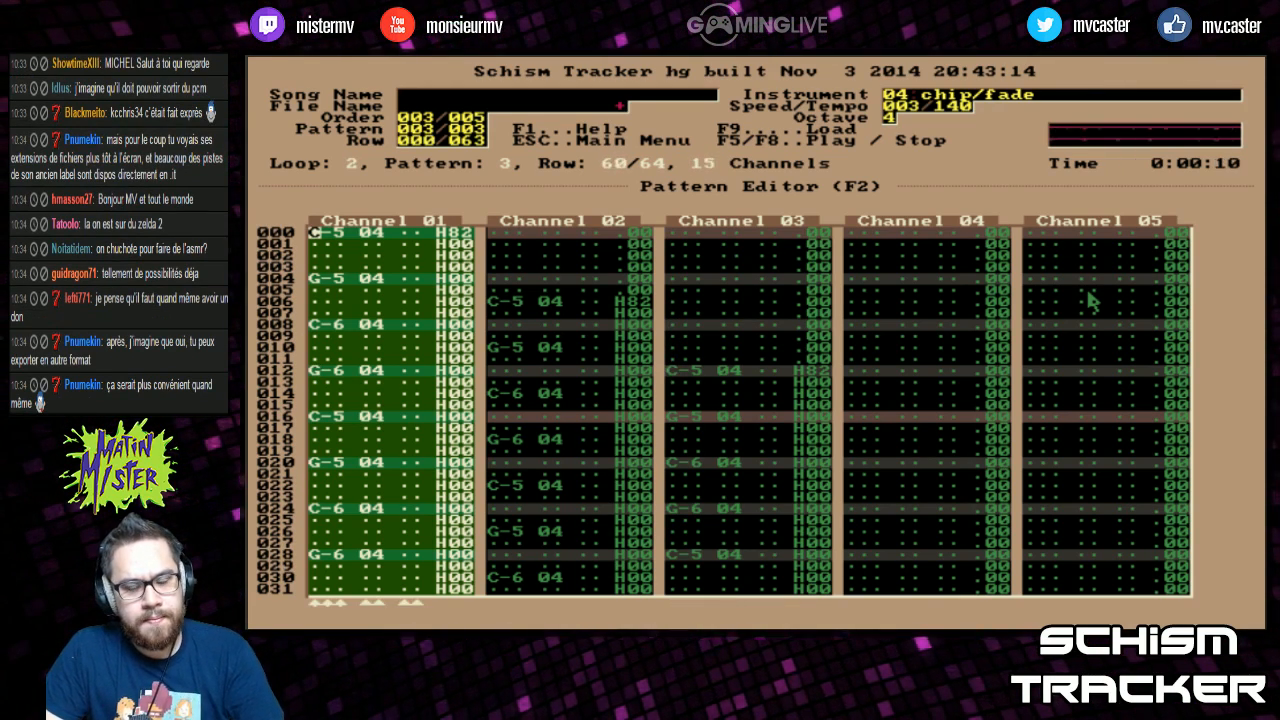
key("F8")
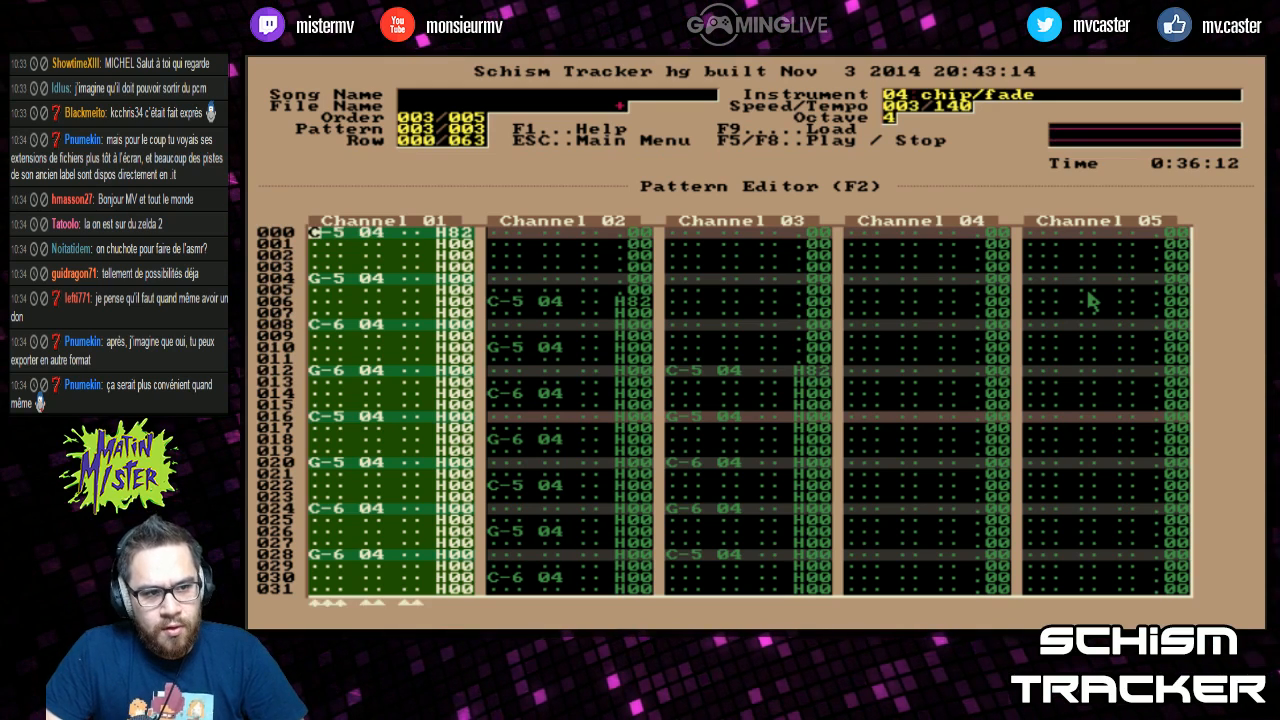
Step: In pattern 004, enter a C-5 note with instrument 04 and effect I82 at row 000 of Channel 01
key("plus")
key("q")
key("Right")
key("Right")
key("Right")
key("Right")
key("Right")
key("Right")
key("Right")
key("Up")
key("Left")
type("i")
key("Up")
key("Right")
type("82")
Step: Continue the effect as I00 down Channel 01 through row 025, and play the pattern briefly from row 000
key("Left")
type("iiiiiiiiiiiiiiiiiiiiiiiii")
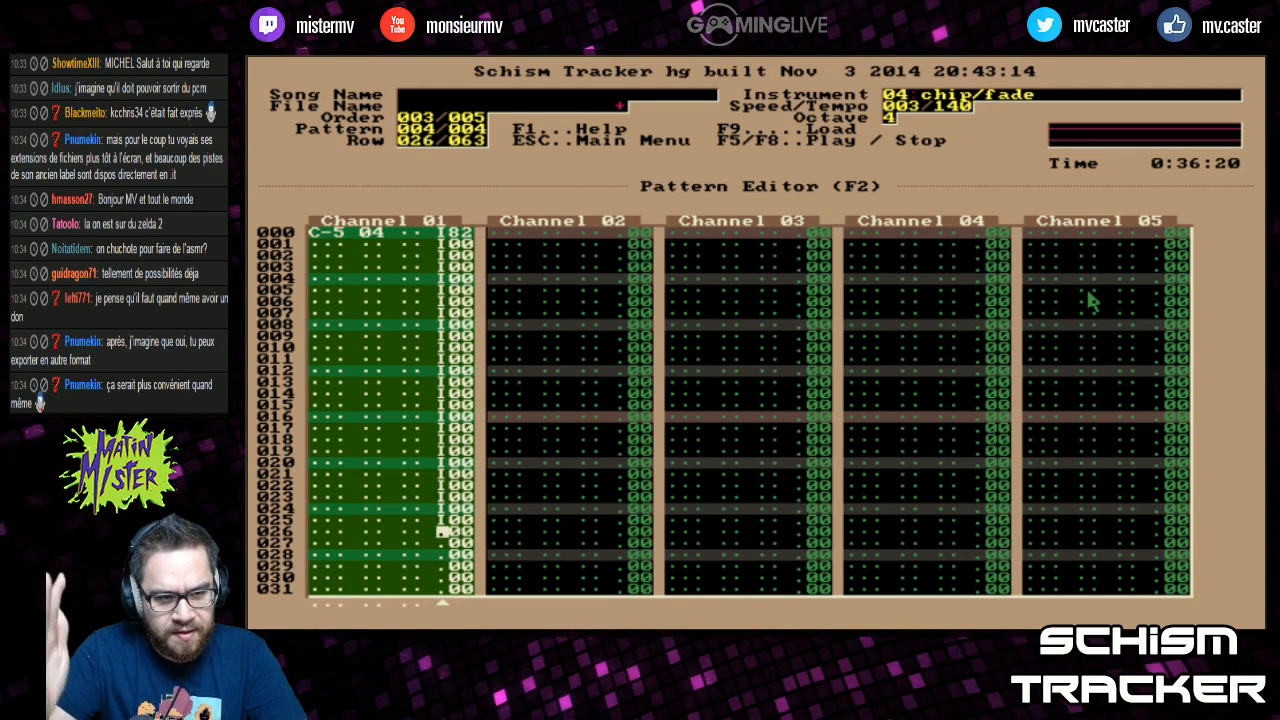
key("Page_Up")
key("Page_Up")
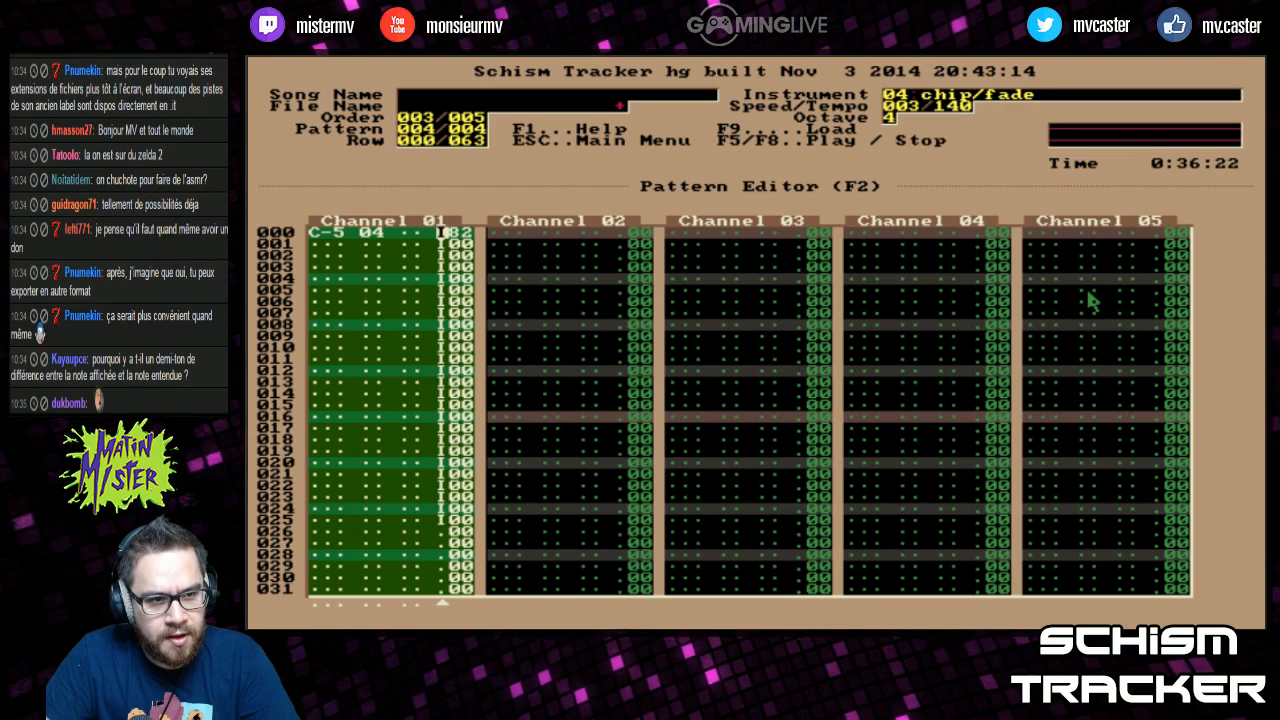
key("F6")
key("F8")
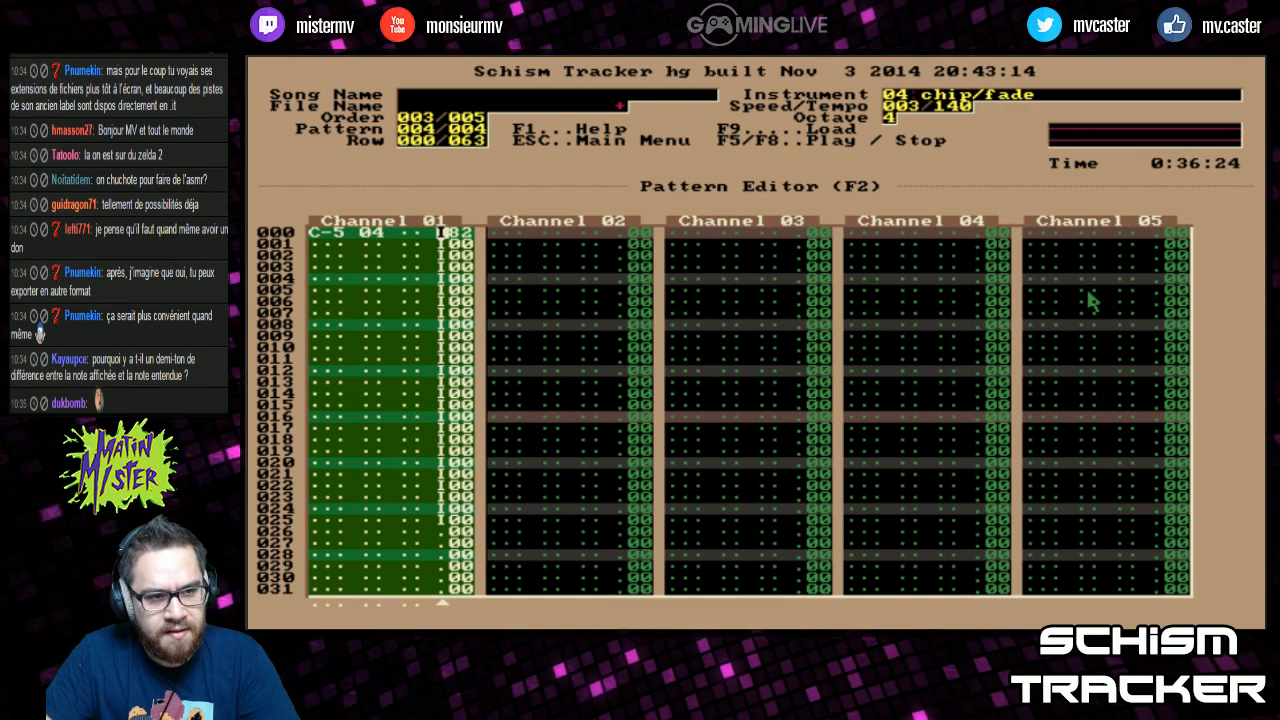
Step: In Channel 01 of pattern 004, enter G-5 at row 006 and D#5 at row 012 with instrument 04
key("Home")
key("Down")
key("Down")
key("Down")
key("Down")
key("Down")
key("Down")
key("t")
key("Down")
key("Down")
key("Down")
key("Down")
key("Down")
key("3")
Step: Enter A-4 at row 020 and A#4 at row 028 of Channel 01 with instrument 04
key("Down")
key("Down")
key("Down")
key("Down")
key("Down")
key("Down")
key("Down")
key("n")
key("Down")
key("Down")
key("Down")
key("Down")
key("Down")
key("Down")
key("Down")
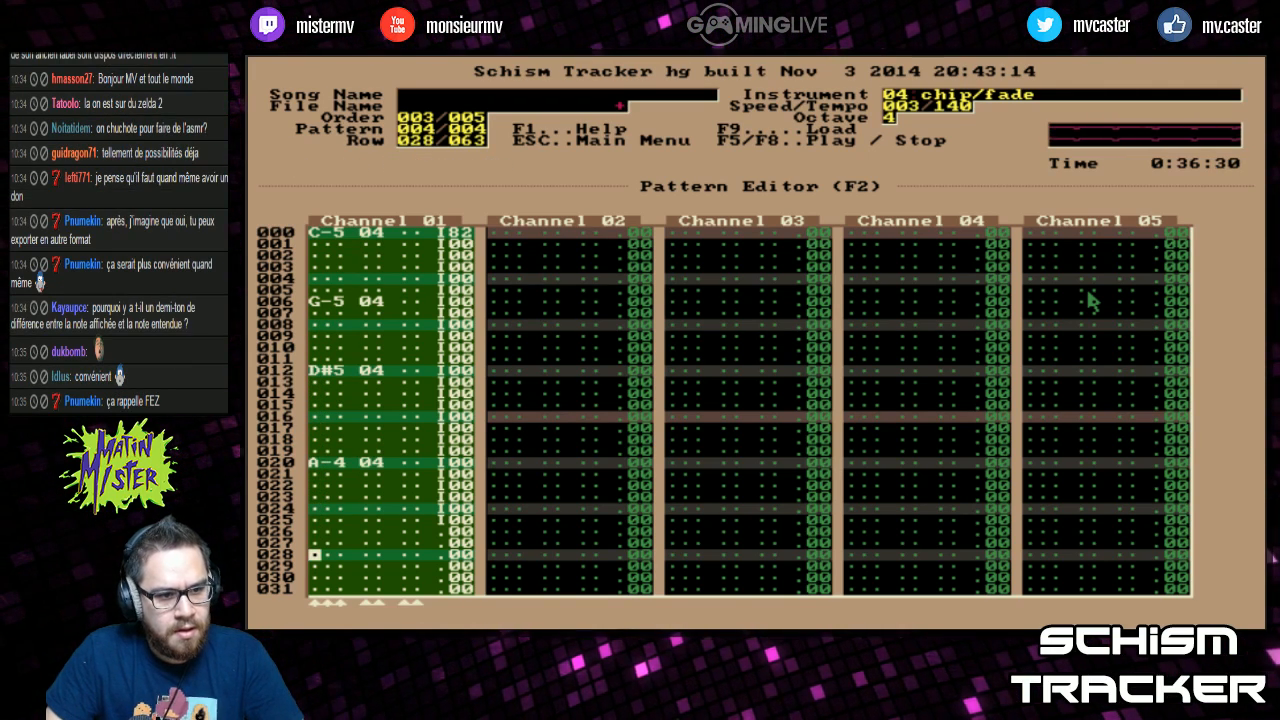
key("q")
key("j")
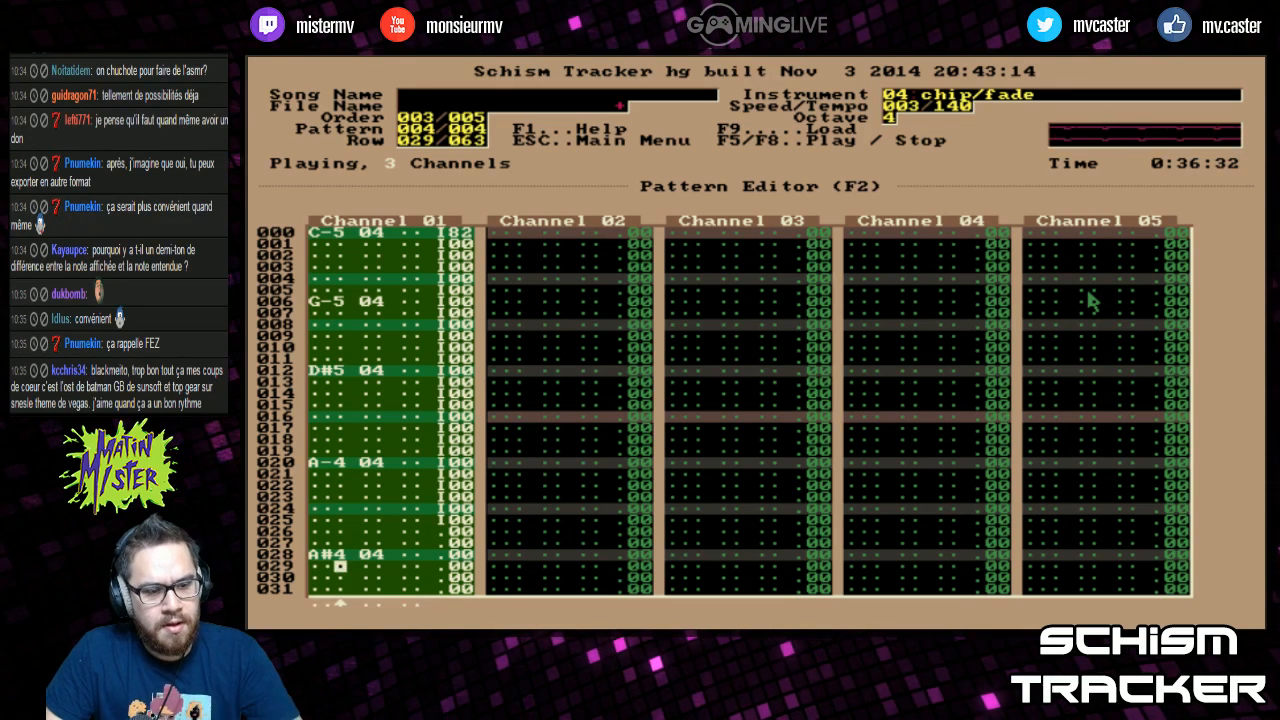
Step: Continue the I00 effect in Channel 01 from row 026 through row 031
key("Right")
key("Right")
key("Right")
key("Right")
key("Right")
key("Up")
key("Up")
key("Up")
type("iiiiii")
key("Page_Up")
key("Page_Up")
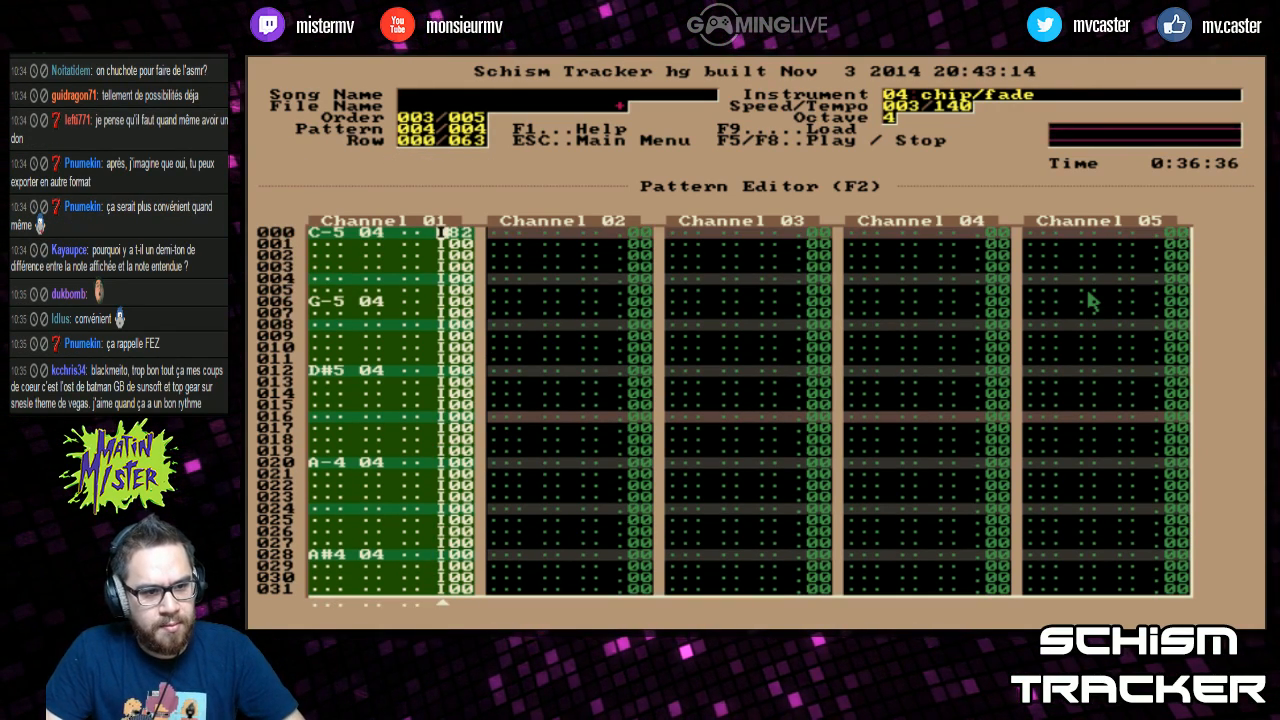
Step: Copy the Channel 01 phrase of rows 000 to 031 to row 032, and set the effect at row 032 to I00
key("Page_Down")
key("Page_Down")
key("alt+c")
key("alt+o")
key("Page_Down")
key("Page_Down")
key("Page_Up")
key("Page_Up")
key("Left")
type("00")
key("Left")
Step: Play pattern 004 from the beginning to hear the I effect on the melody, and stop playback
key("Page_Up")
key("Page_Up")
key("Page_Up")
key("F6")
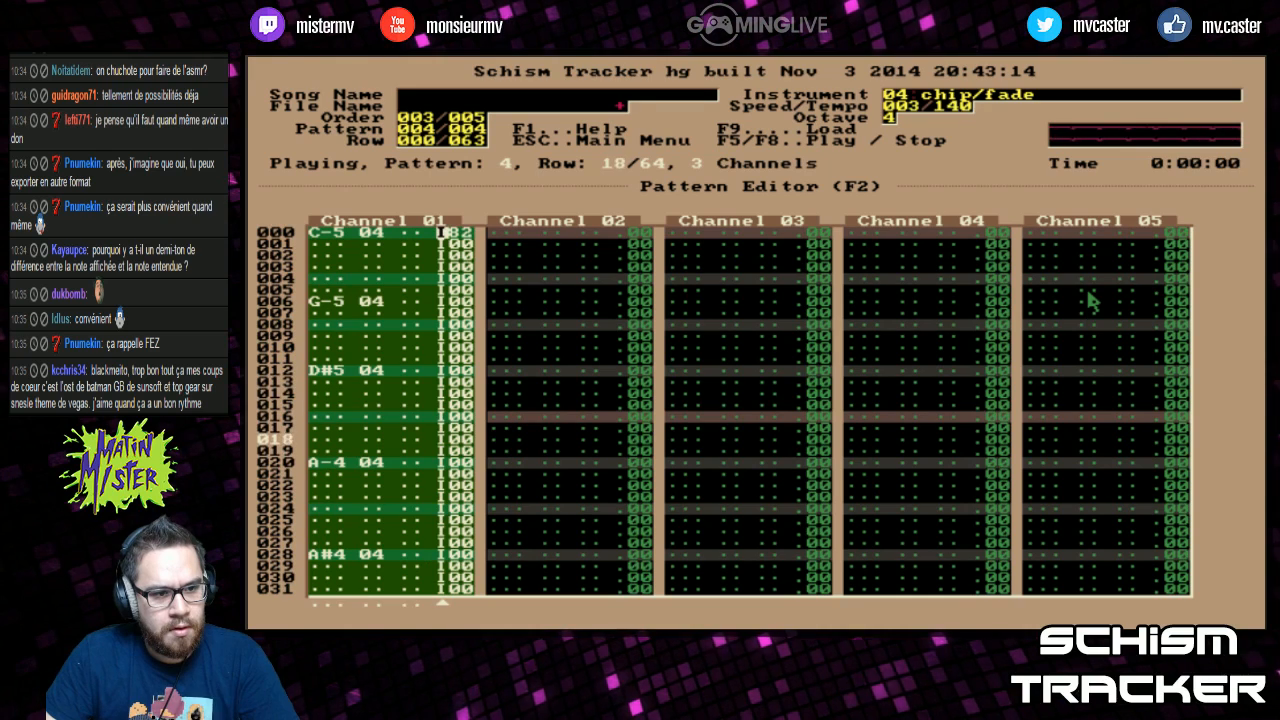
key("Up")
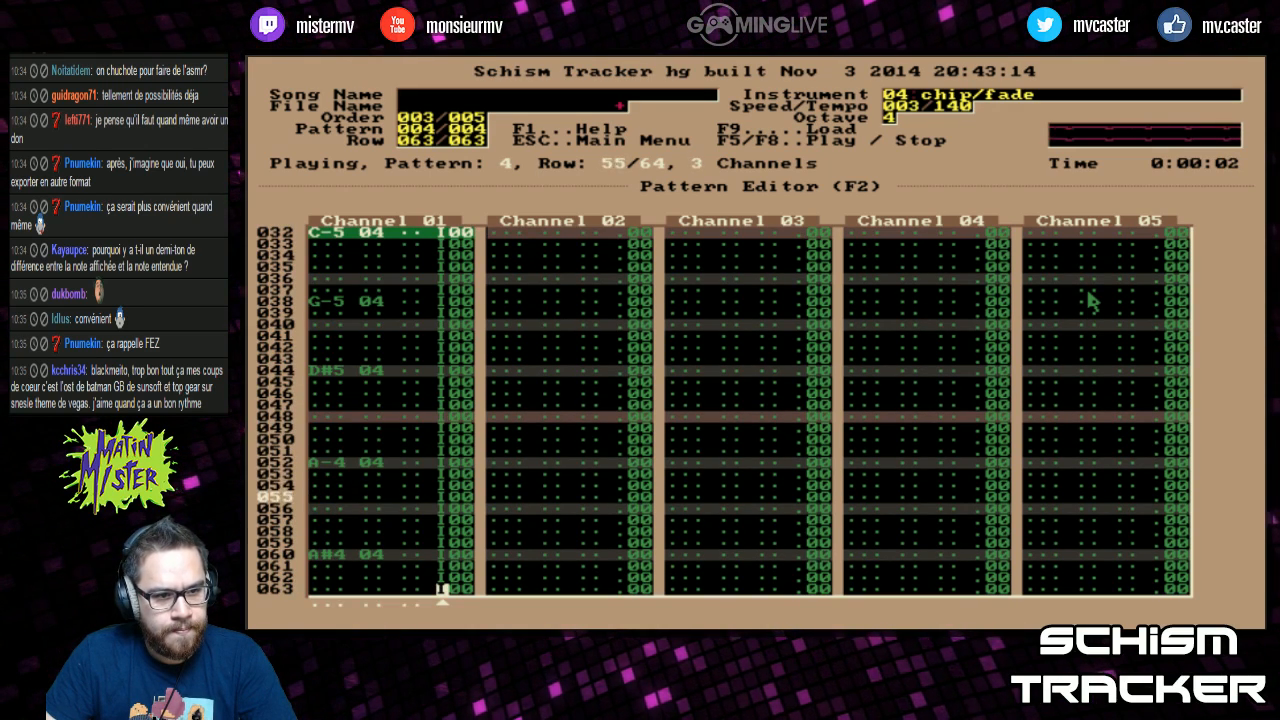
key("Down")
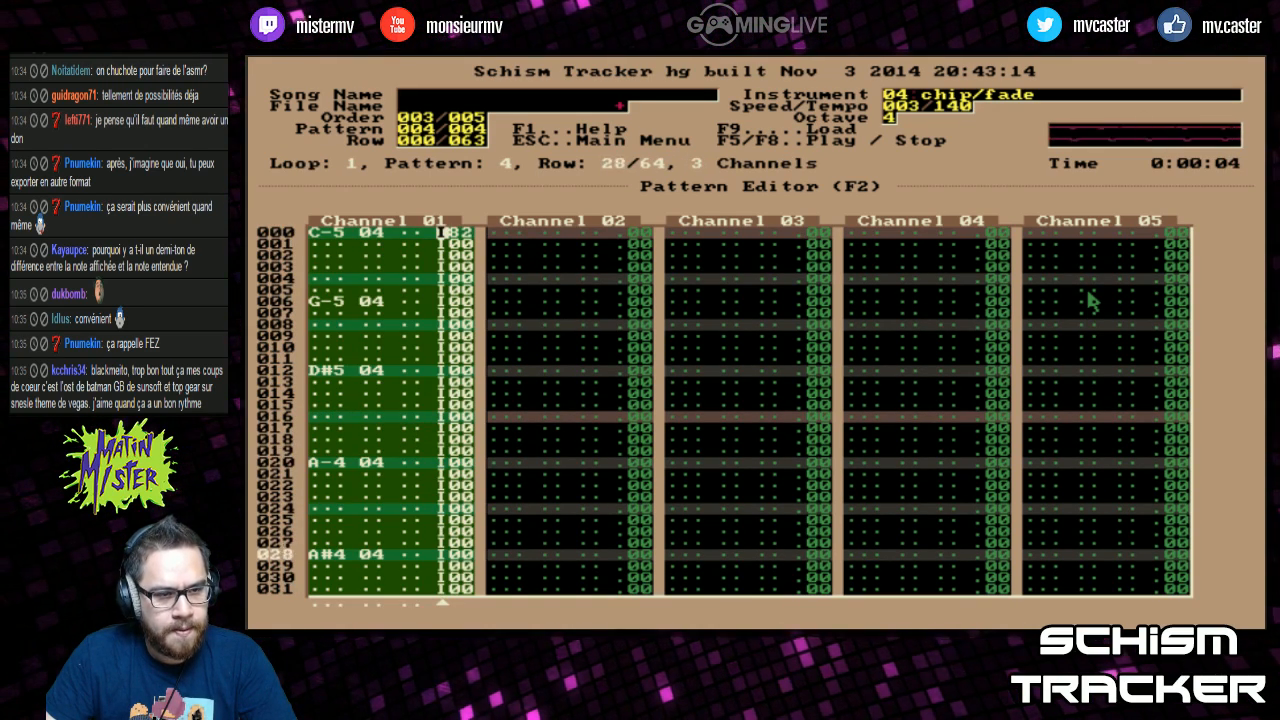
key("Right")
key("Right")
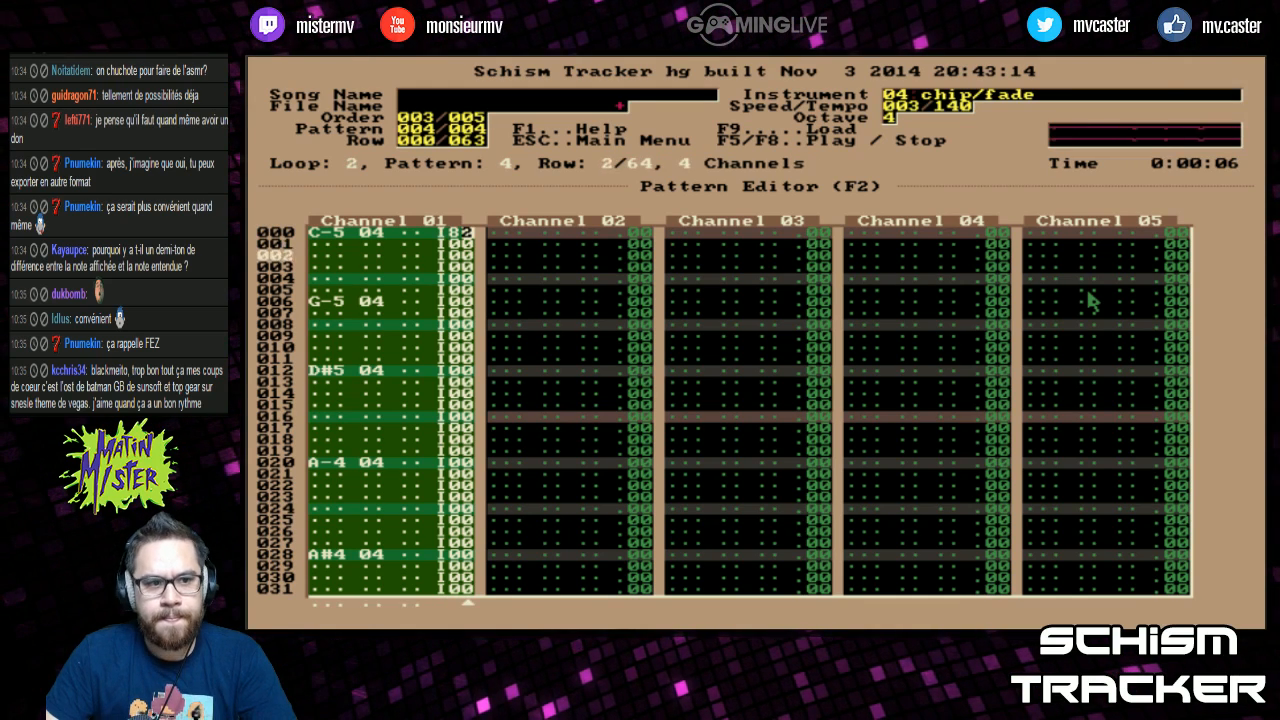
key("F8")
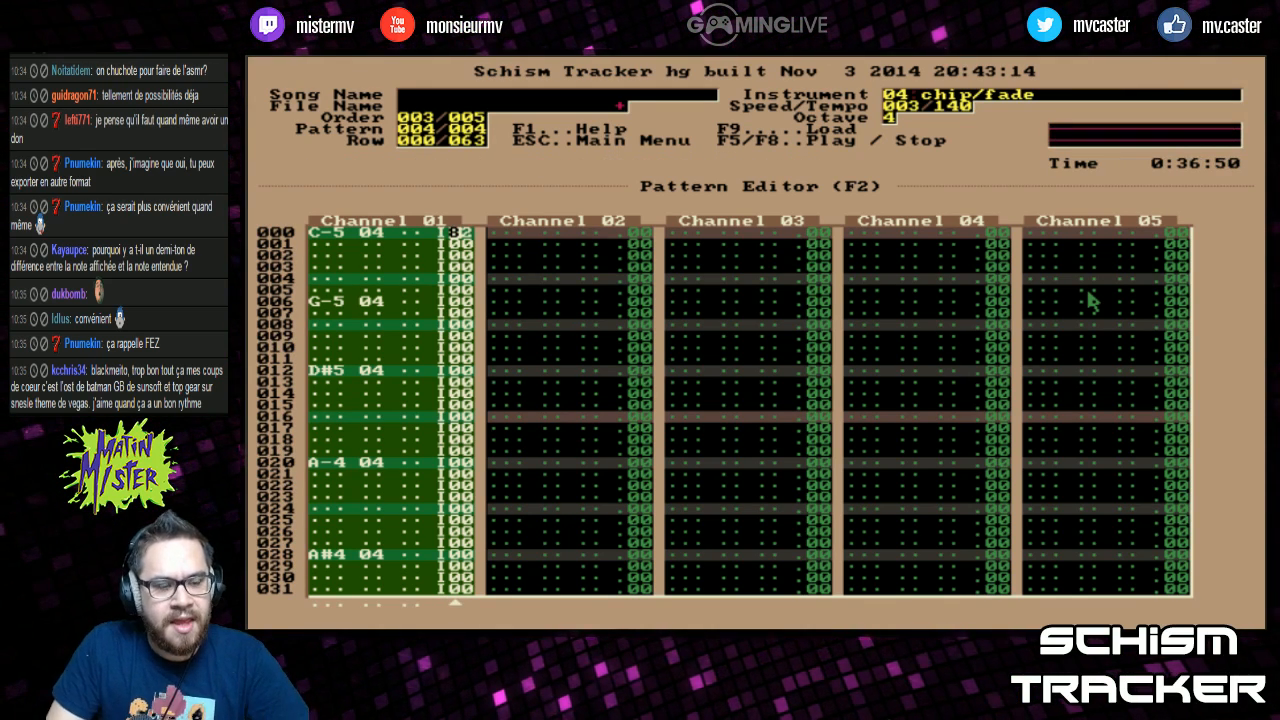
Step: Clear the I effects from Channel 01 in rows 000 through 031, keeping the notes
key("period")
key("period")
key("period")
key("period")
key("period")
key("period")
key("period")
key("period")
key("period")
key("period")
key("period")
key("period")
key("period")
key("period")
key("period")
key("period")
key("period")
key("period")
key("period")
key("period")
key("period")
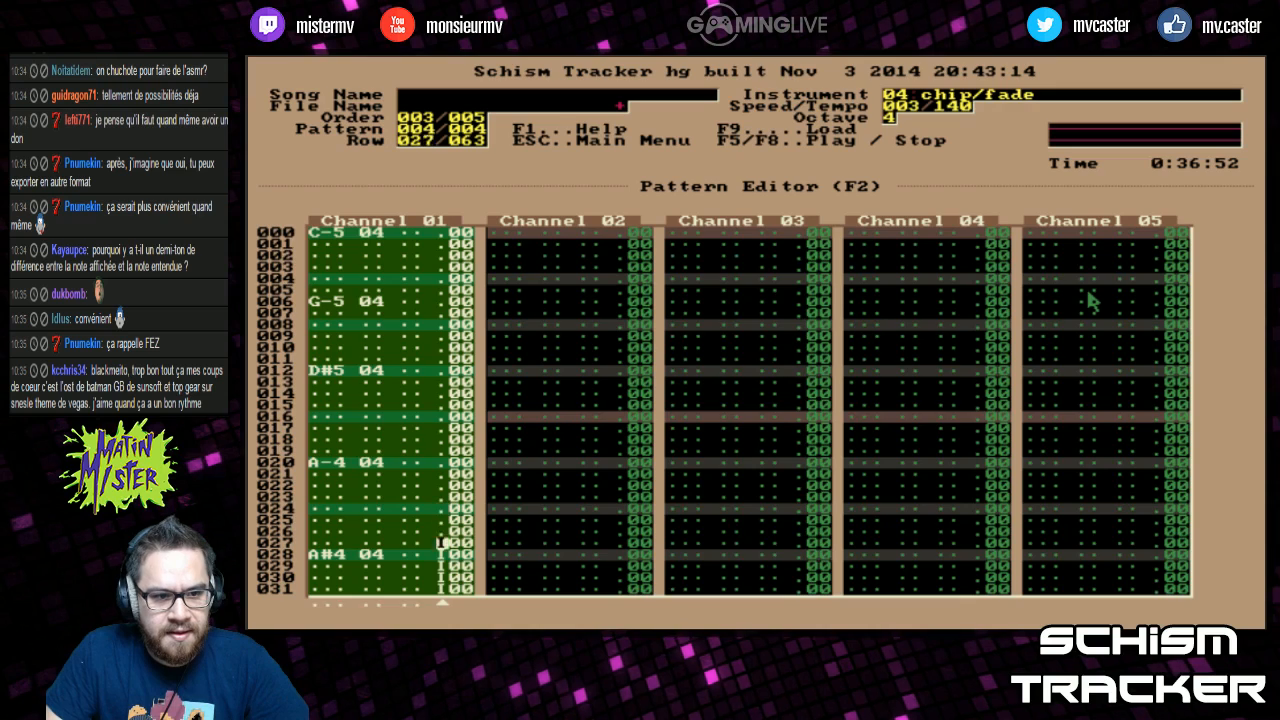
key("period")
key("period")
key("period")
key("period")
key("period")
key("period")
key("period")
key("period")
Step: Enter effect J00 in rows 000 to 003 of Channel 01
key("Page_Up")
key("Page_Up")
key("Page_Up")
key("Page_Up")
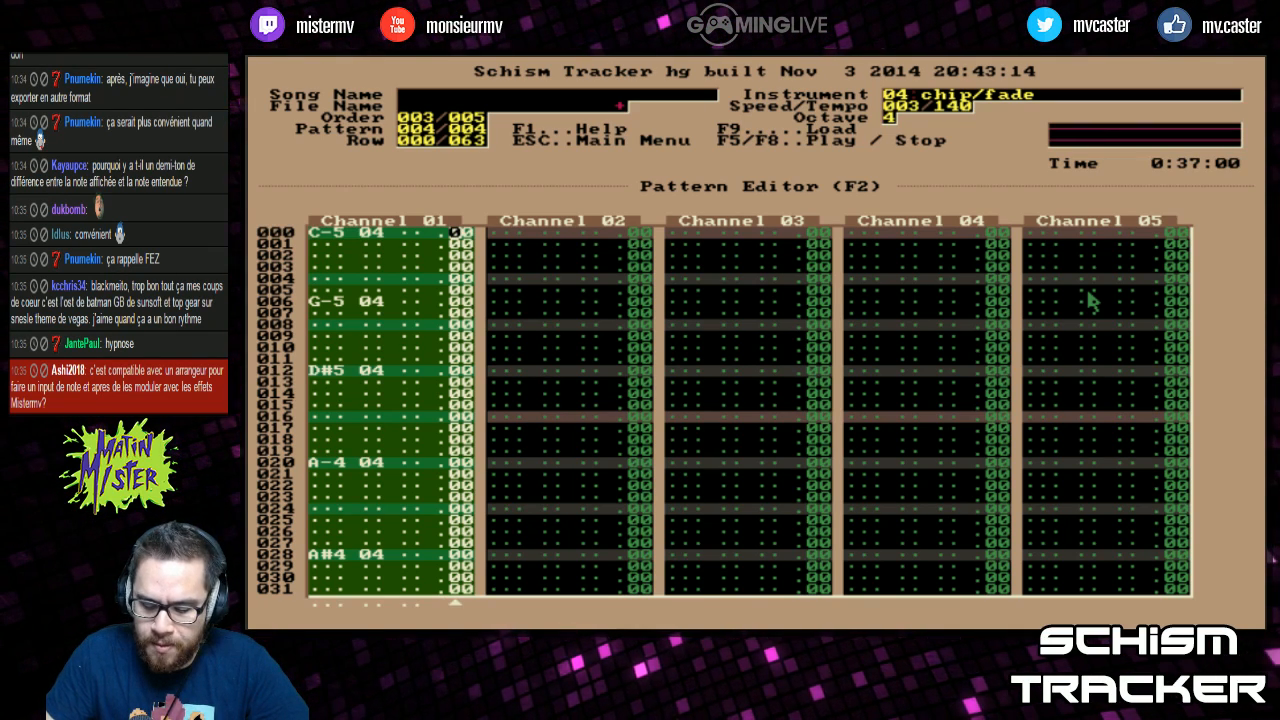
key("Left")
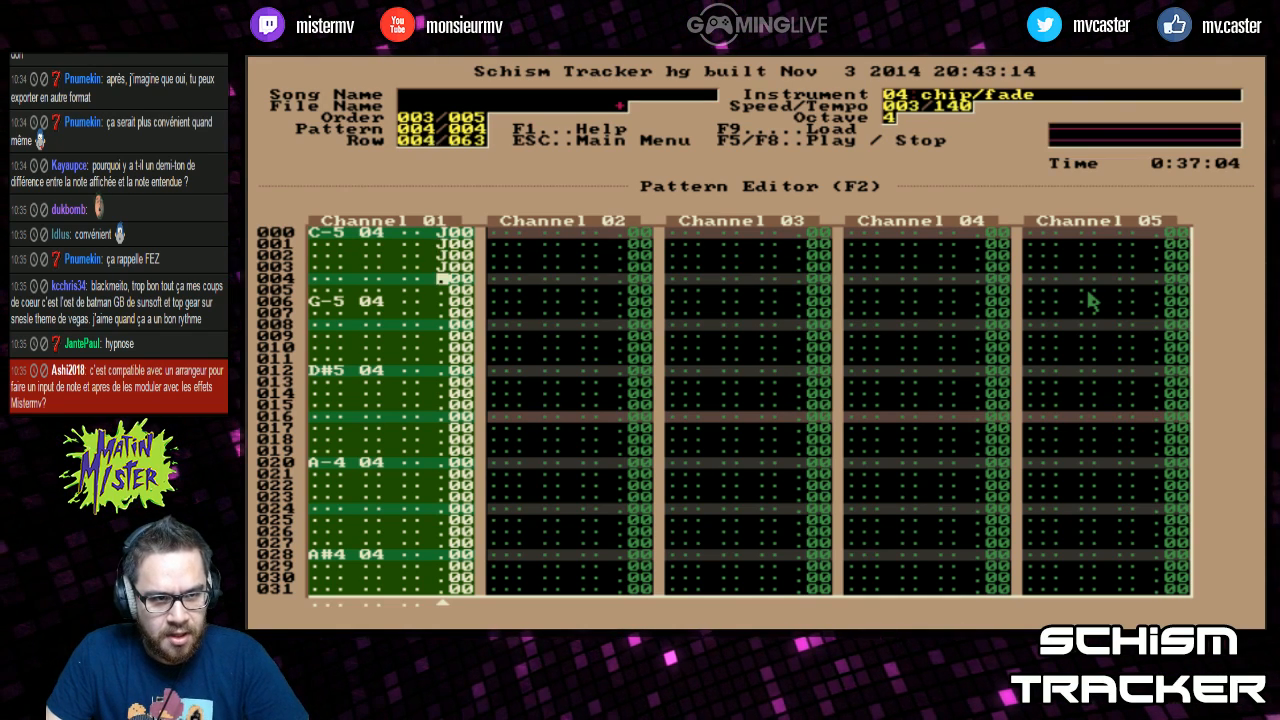
Step: In pattern 005, enter a C-5 note with instrument 14 square75b at row 000 of Channel 01
key("plus")
key("Left")
key("Left")
key("Left")
key("Left")
key("Left")
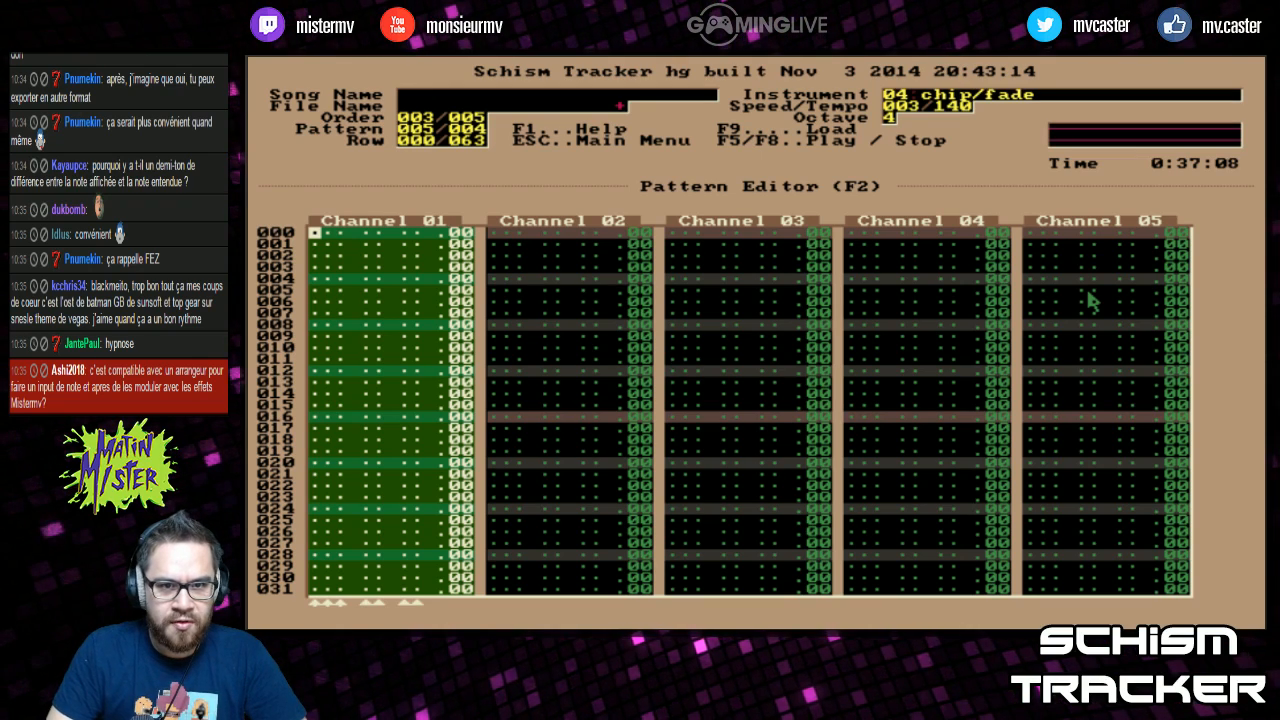
key("greater")
key("greater")
key("greater")
key("greater")
key("greater")
key("greater")
key("greater")
key("greater")
key("greater")
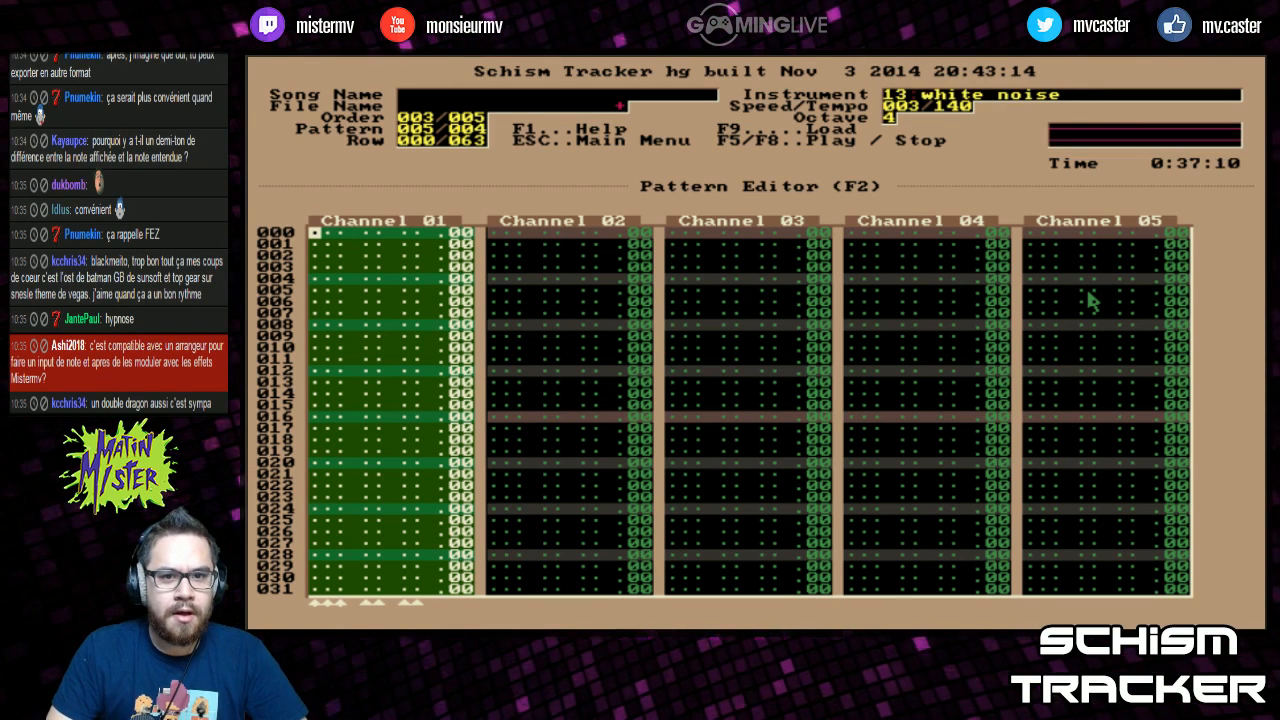
key("less")
key("q")
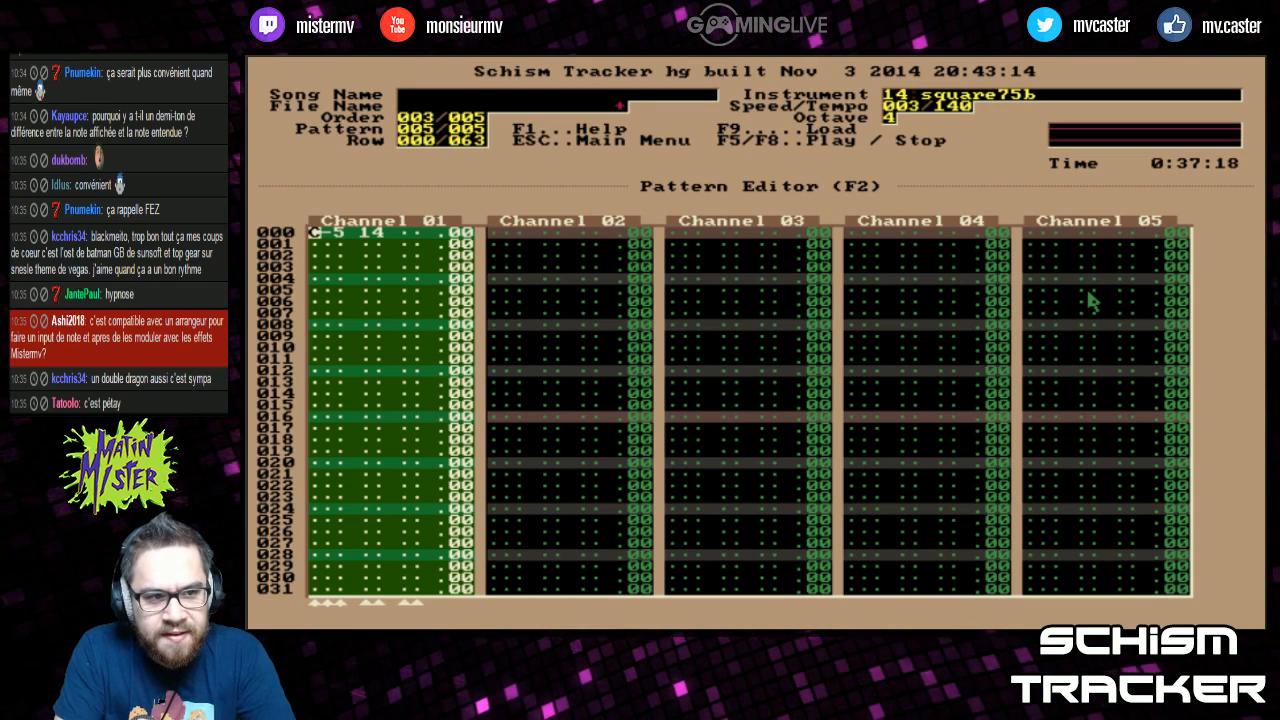
key("Right")
key("Right")
key("Right")
key("Right")
key("Right")
key("Right")
key("Right")
key("Right")
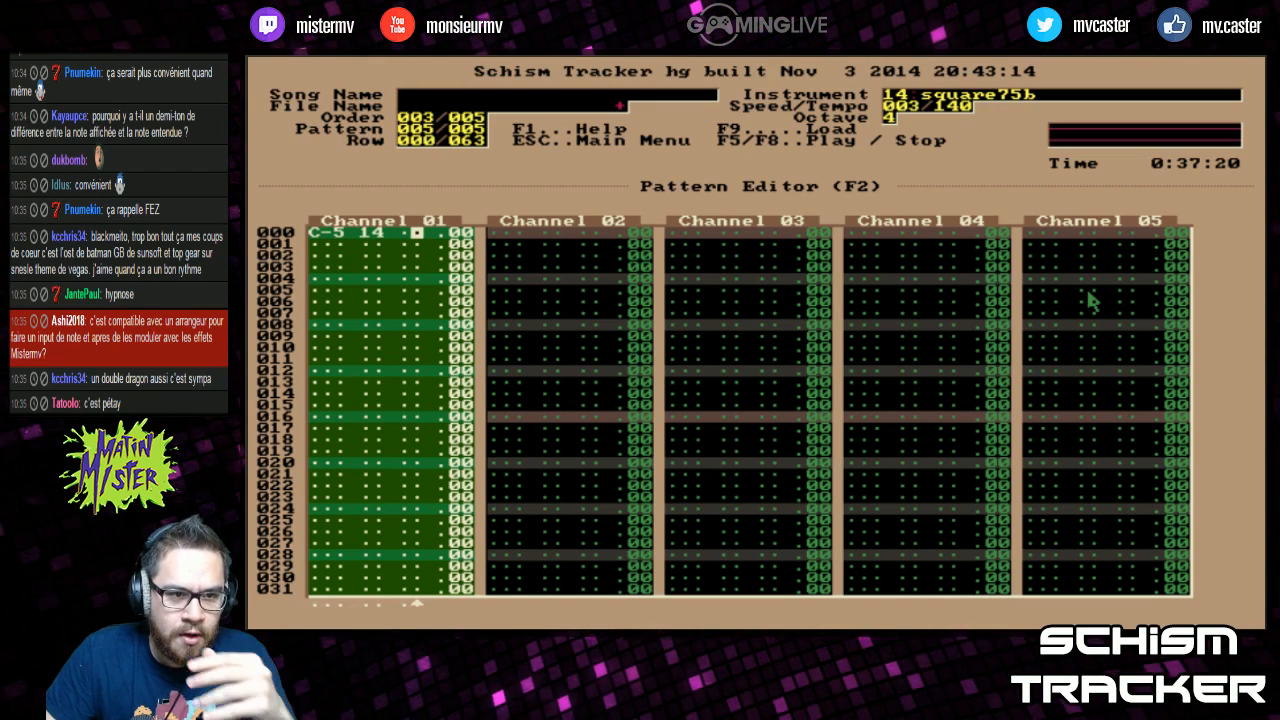
key("Left")
key("Left")
key("Left")
key("Left")
key("Left")
key("Left")
key("Left")
key("Left")
key("Left")
key("Right")
key("Right")
key("Right")
key("Right")
key("Right")
key("Right")
key("Right")
key("Right")
key("Right")
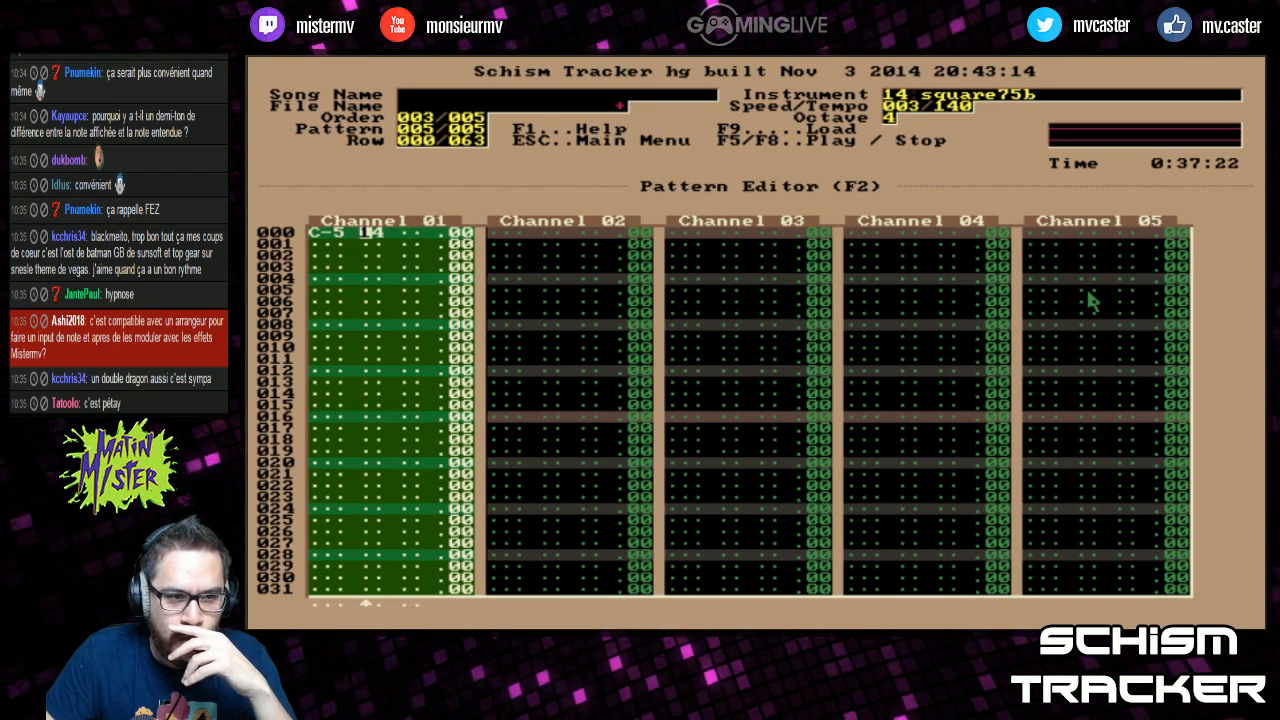
key("Right")
key("Right")
key("Right")
key("Right")
key("Right")
key("Left")
key("Right")
key("Right")
key("Right")
key("Right")
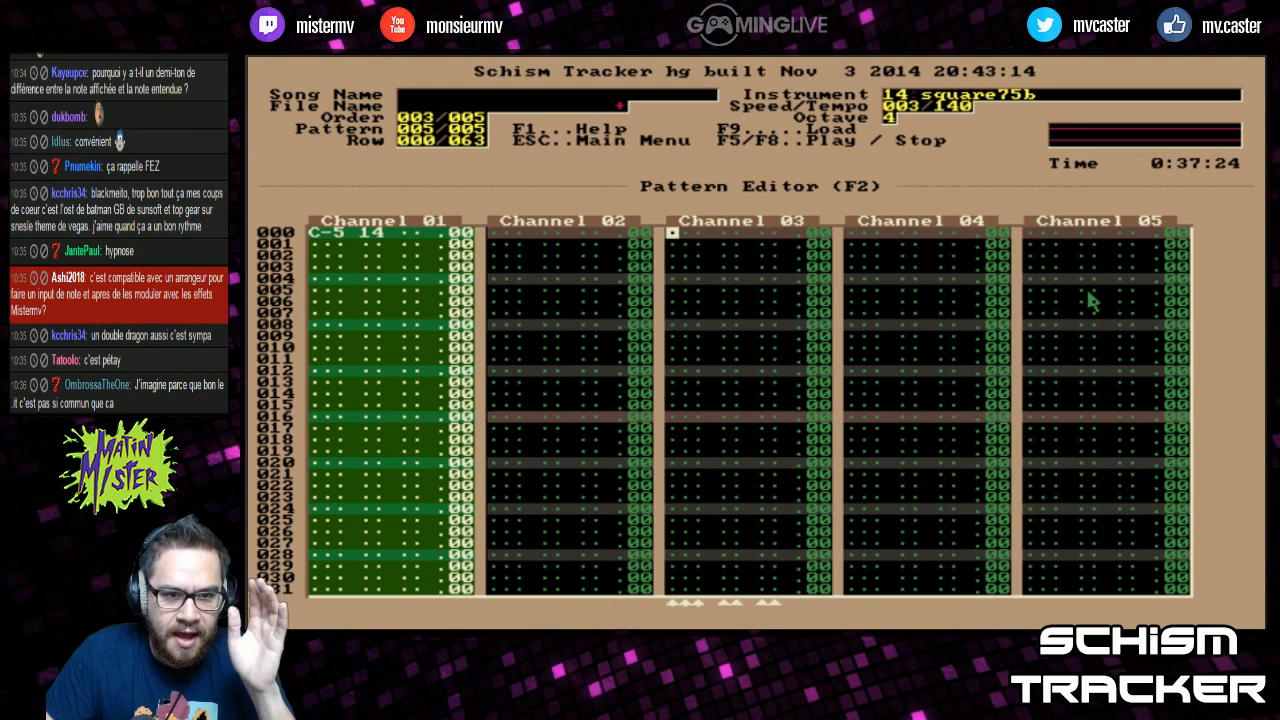
key("Page_Down")
key("Page_Down")
key("Page_Down")
key("Page_Down")
key("Page_Up")
key("Page_Up")
key("Page_Up")
key("Page_Up")
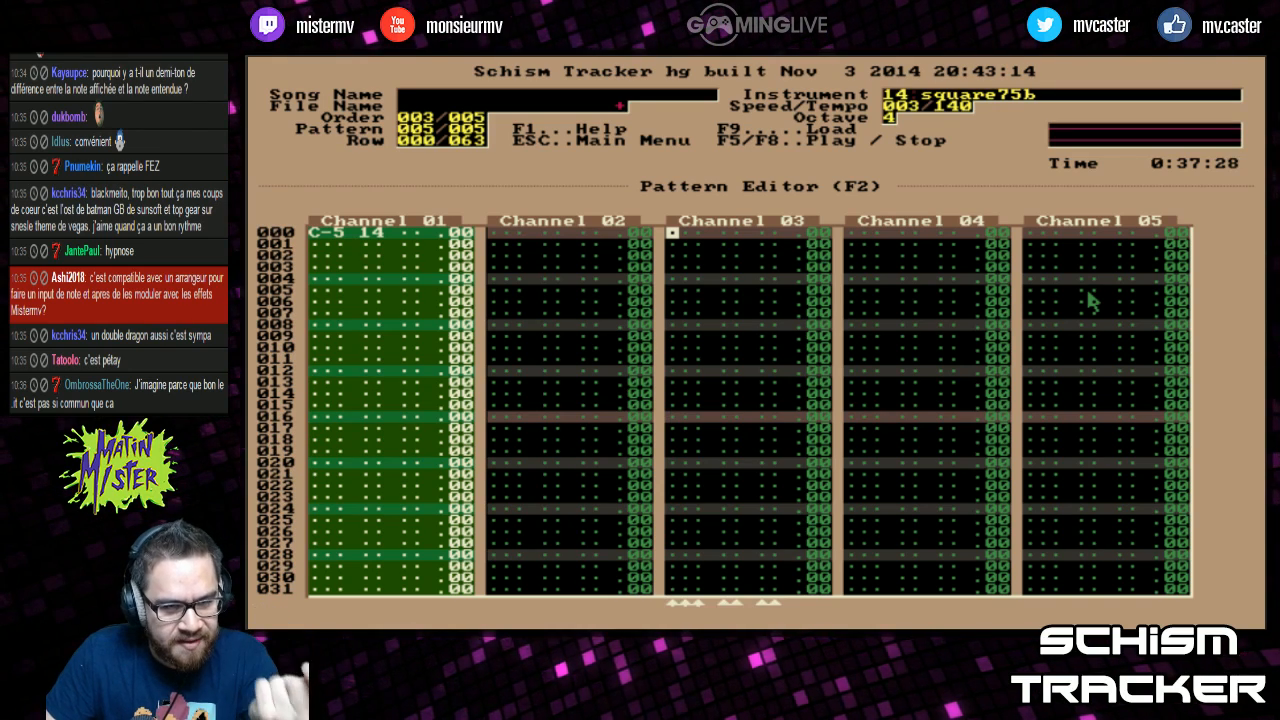
key("Right")
key("Right")
key("Right")
key("Right")
key("Right")
key("Right")
key("Right")
key("Right")
key("Right")
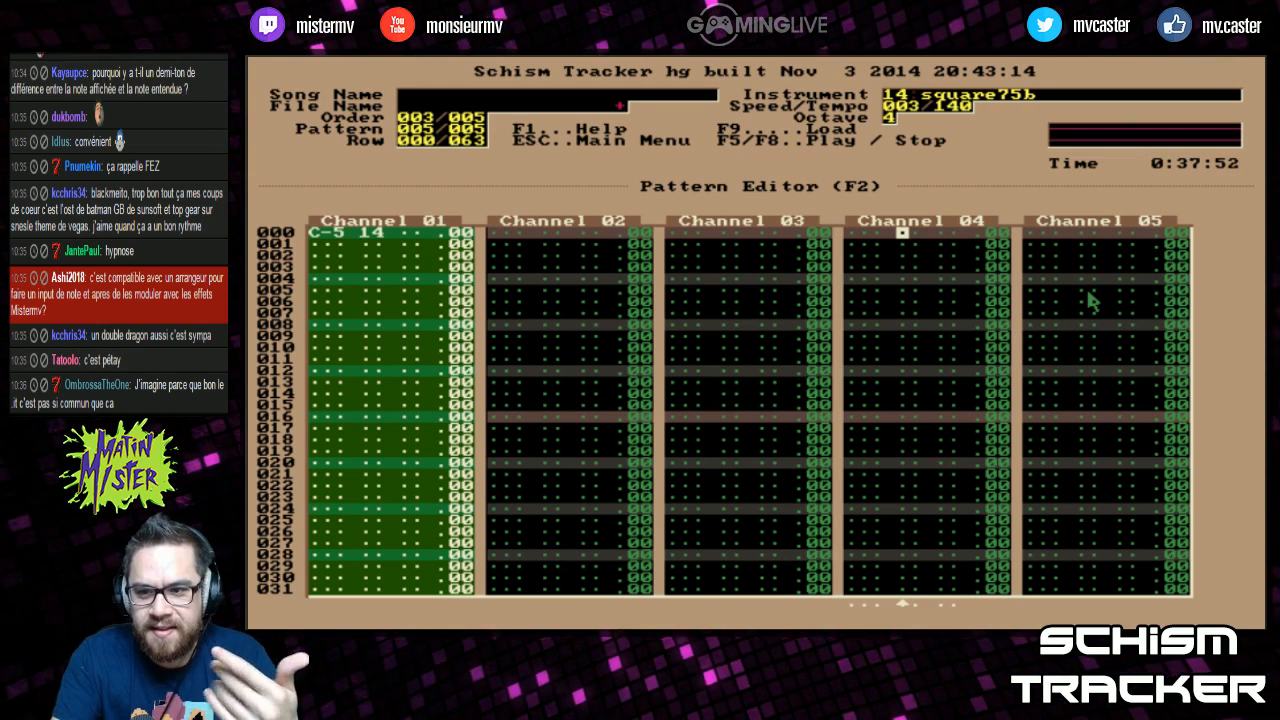
Step: Look through the sample list around sample 12, set the octave to 3, and return to the pattern editor
key("F3")
key("Up")
key("Up")
key("Down")
key("Down")
key("Up")
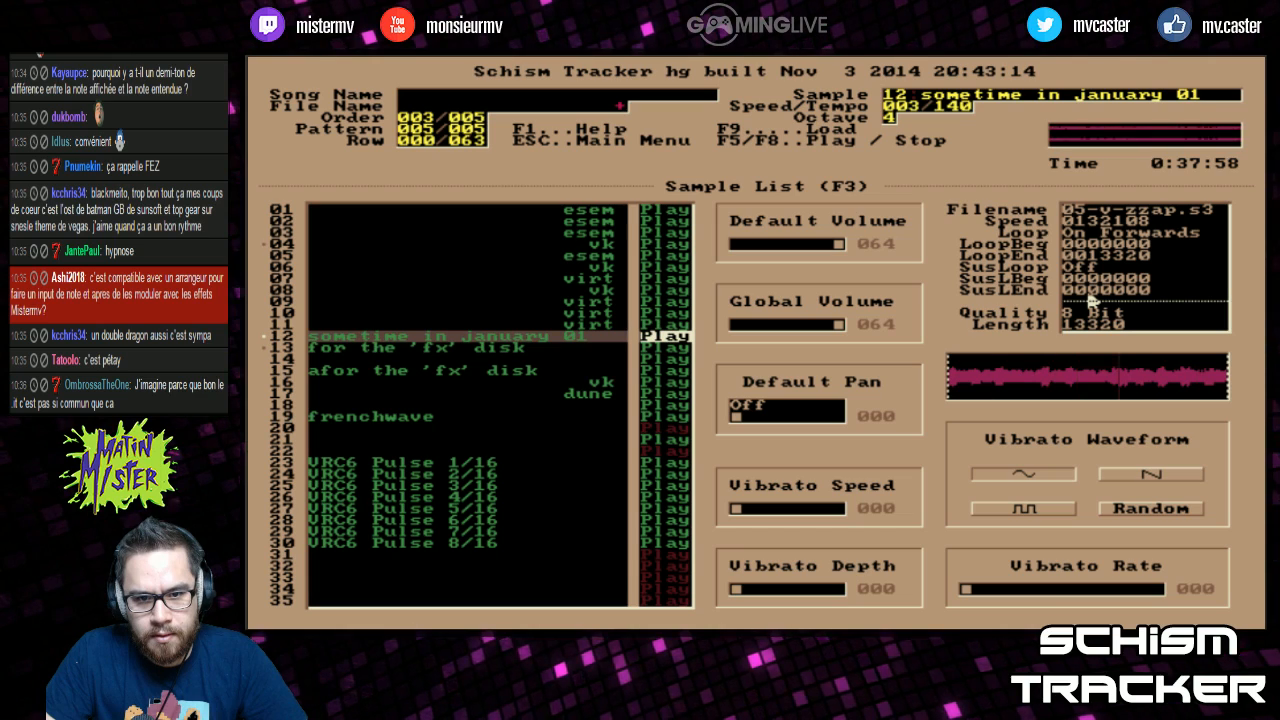
key("KP_Divide")
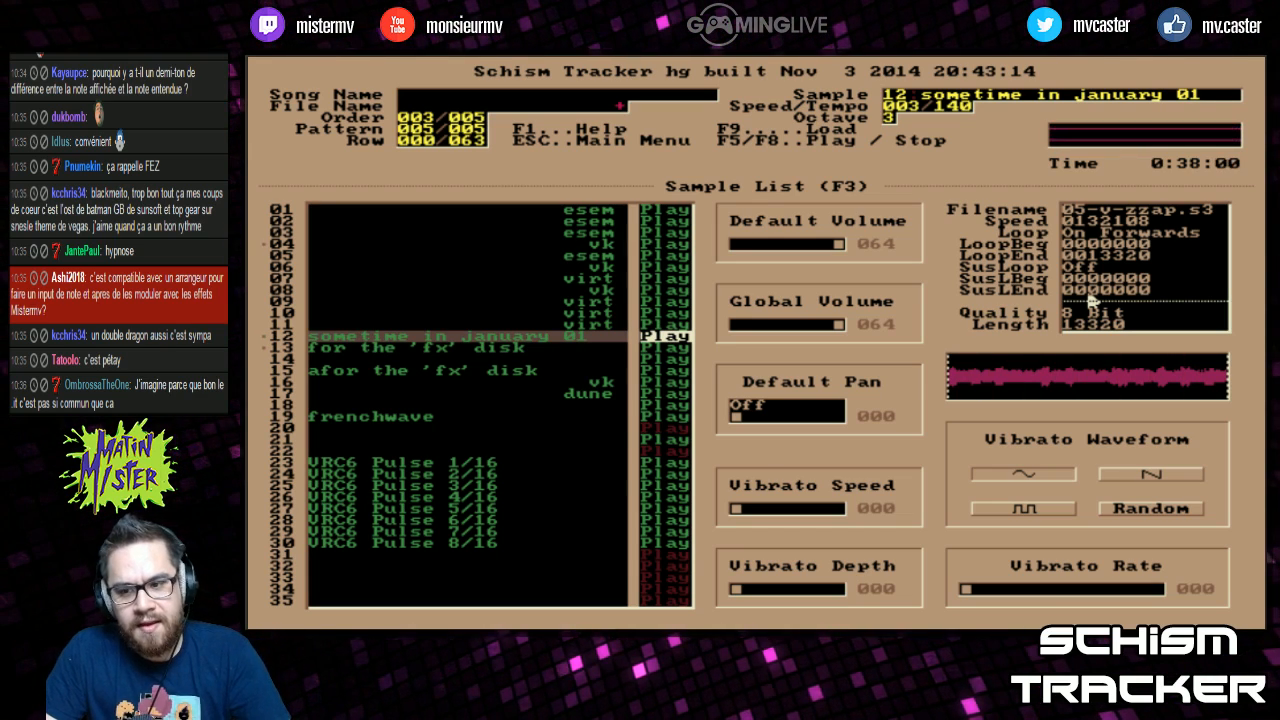
key("F2")
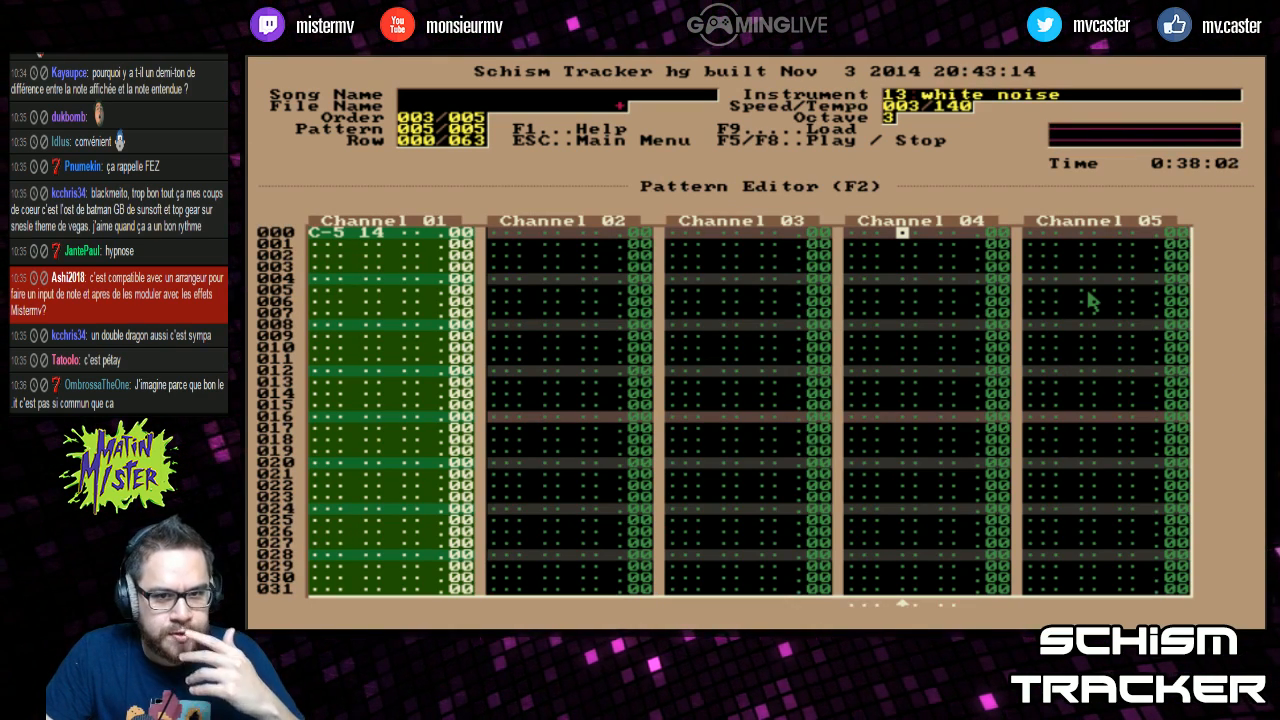
key("Right")
key("Right")
key("Right")
key("Right")
key("Right")
key("Right")
key("Right")
key("Right")
key("Right")
key("Right")
key("Right")
key("Right")
key("Right")
key("Right")
key("Right")
key("Right")
key("Right")
key("Right")
key("Right")
key("Left")
key("Left")
key("Left")
key("Left")
key("Left")
key("Left")
key("Left")
key("Page_Down")
key("Page_Down")
key("Page_Up")
key("Page_Up")
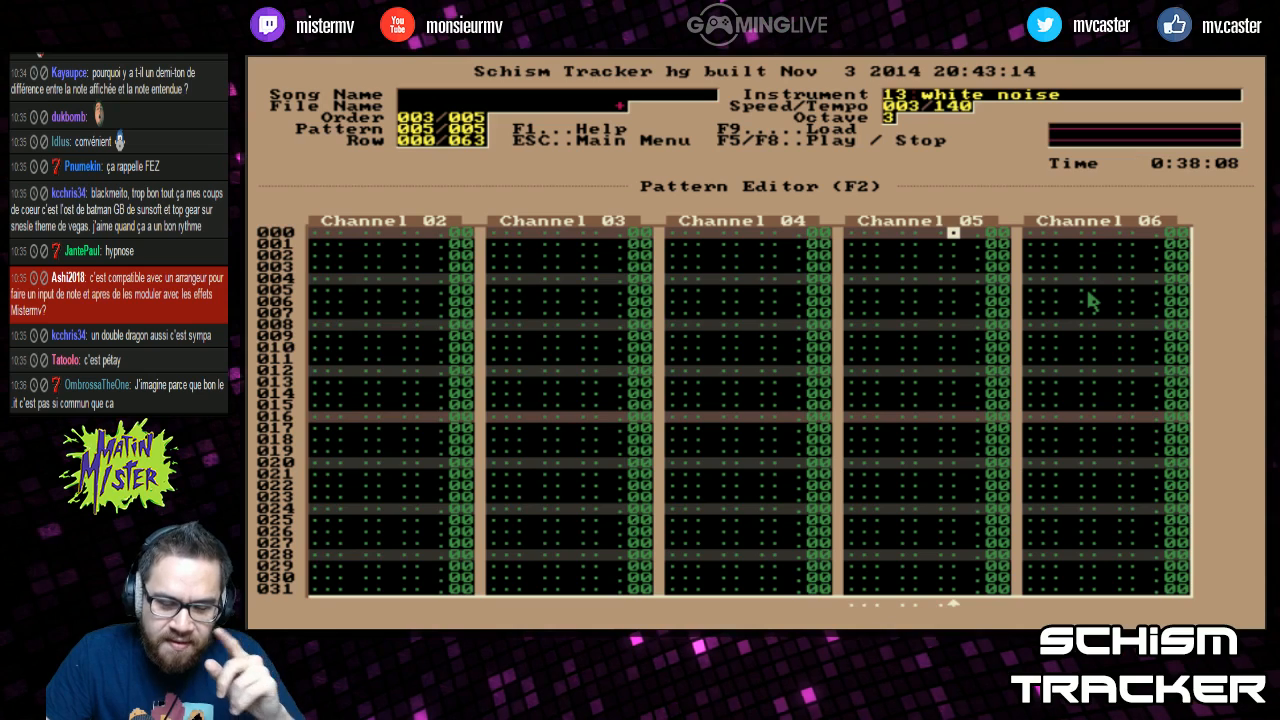
key("Page_Down")
key("Page_Down")
key("Left")
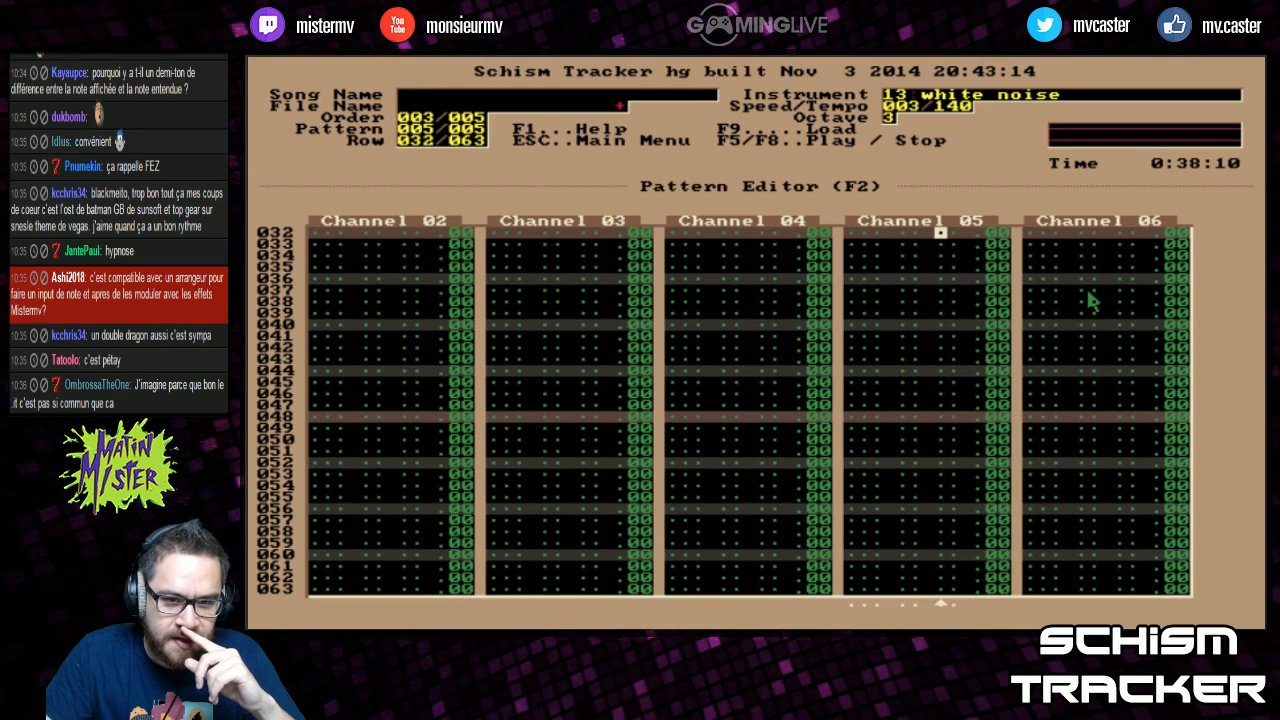
key("Page_Up")
key("Page_Up")
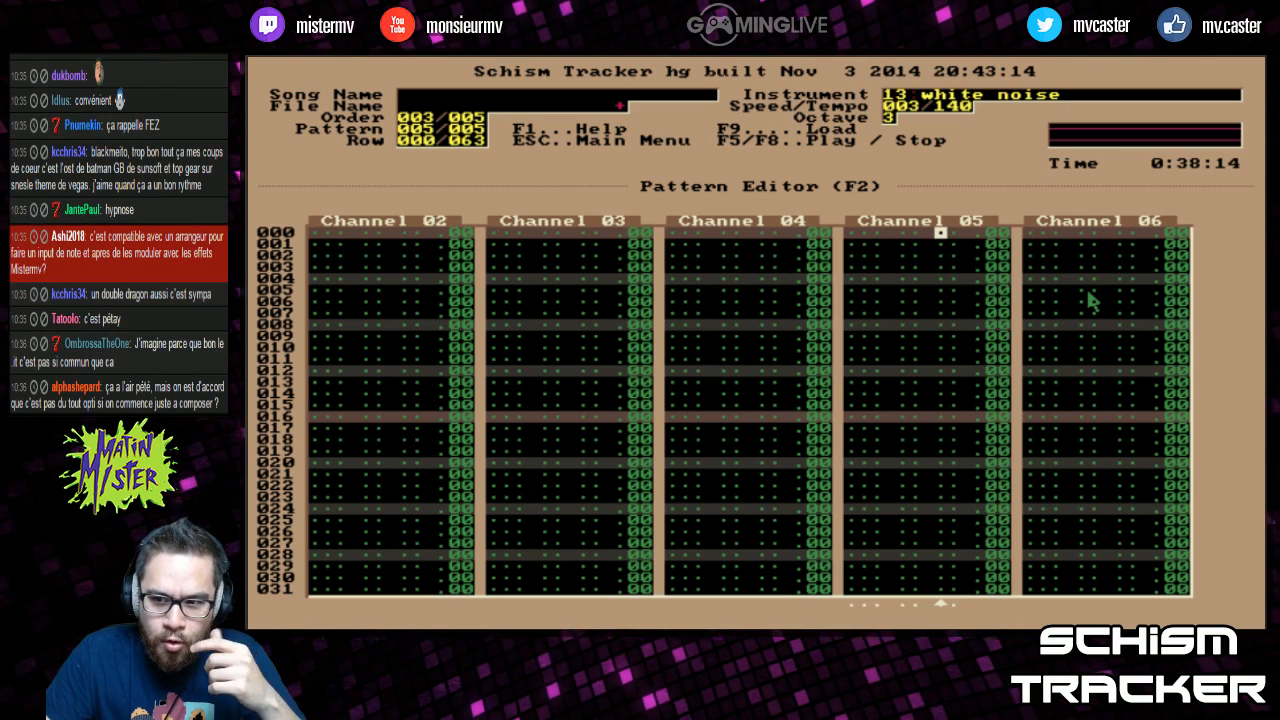
key("Left")
key("Left")
key("Left")
key("Left")
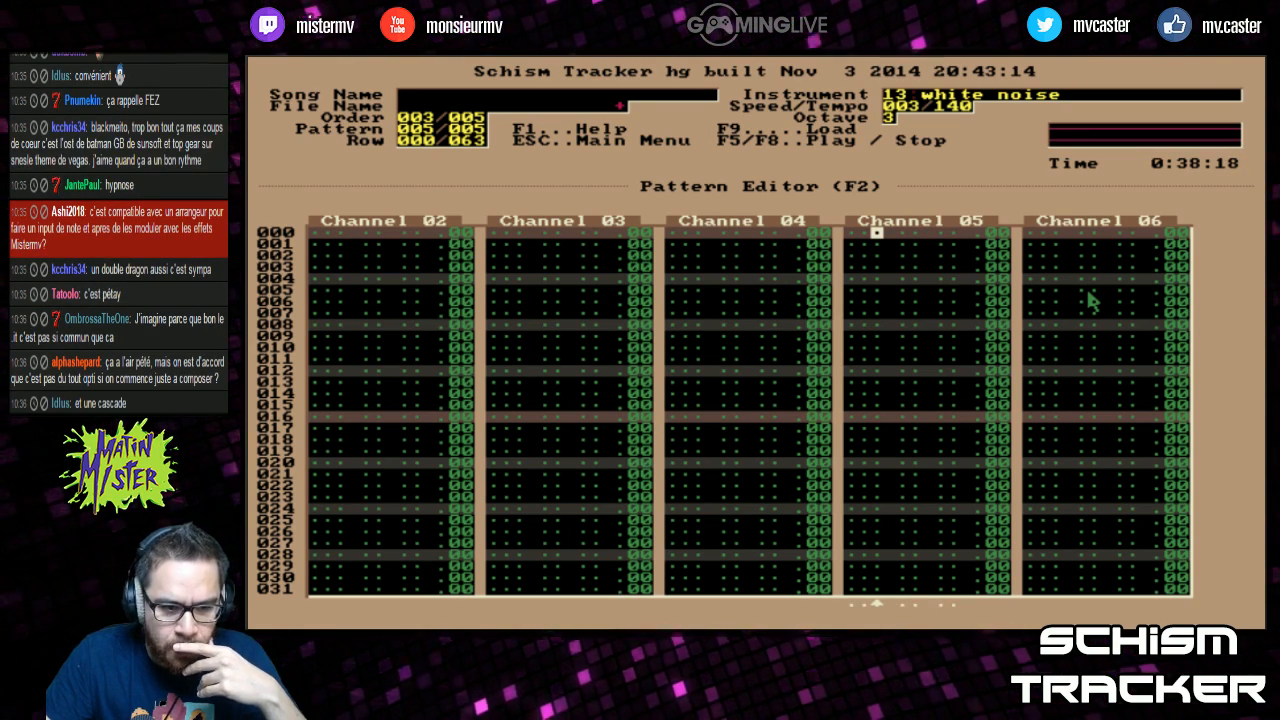
key("Page_Down")
key("Page_Down")
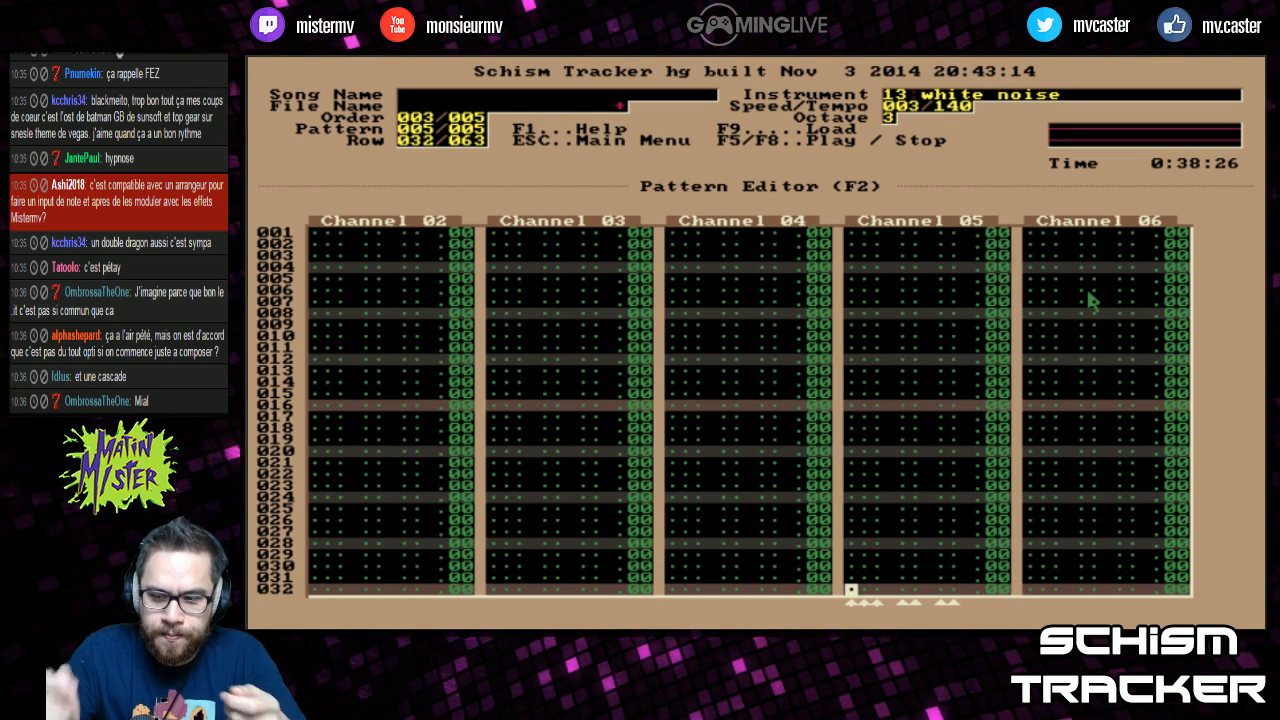
scroll(1092, 300, "down", 10)
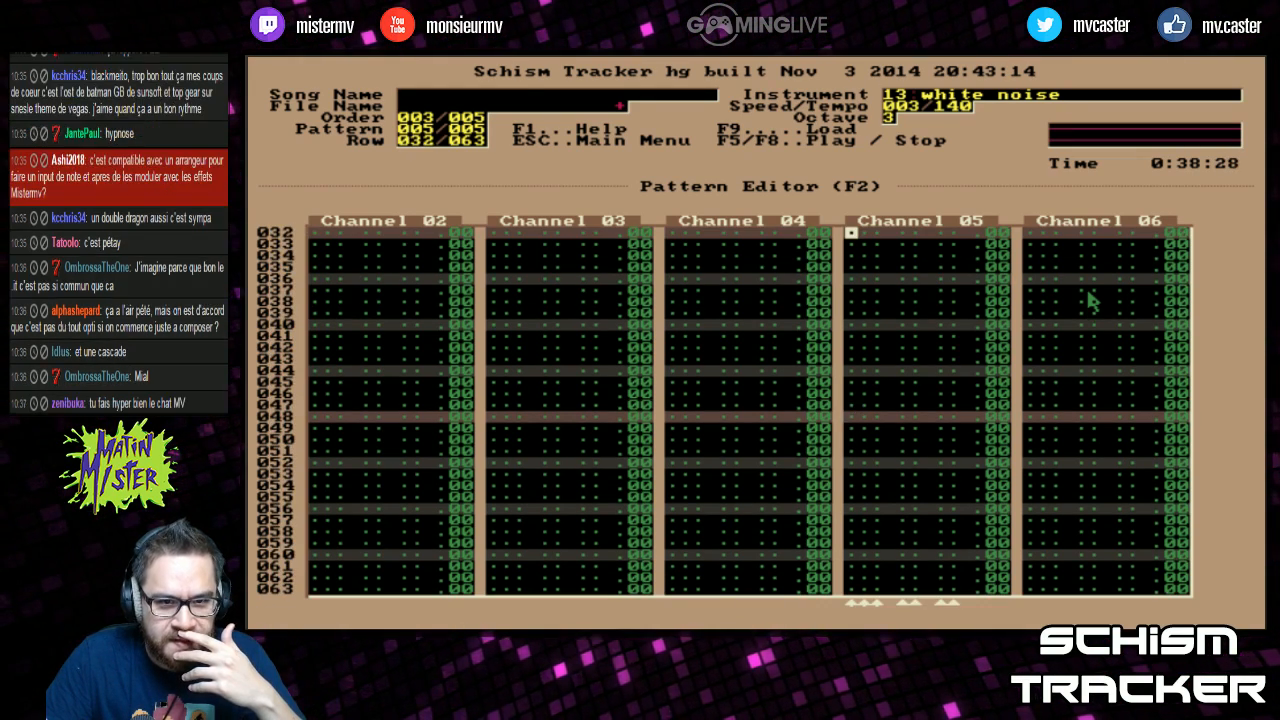
key("Home")
key("Page_Down")
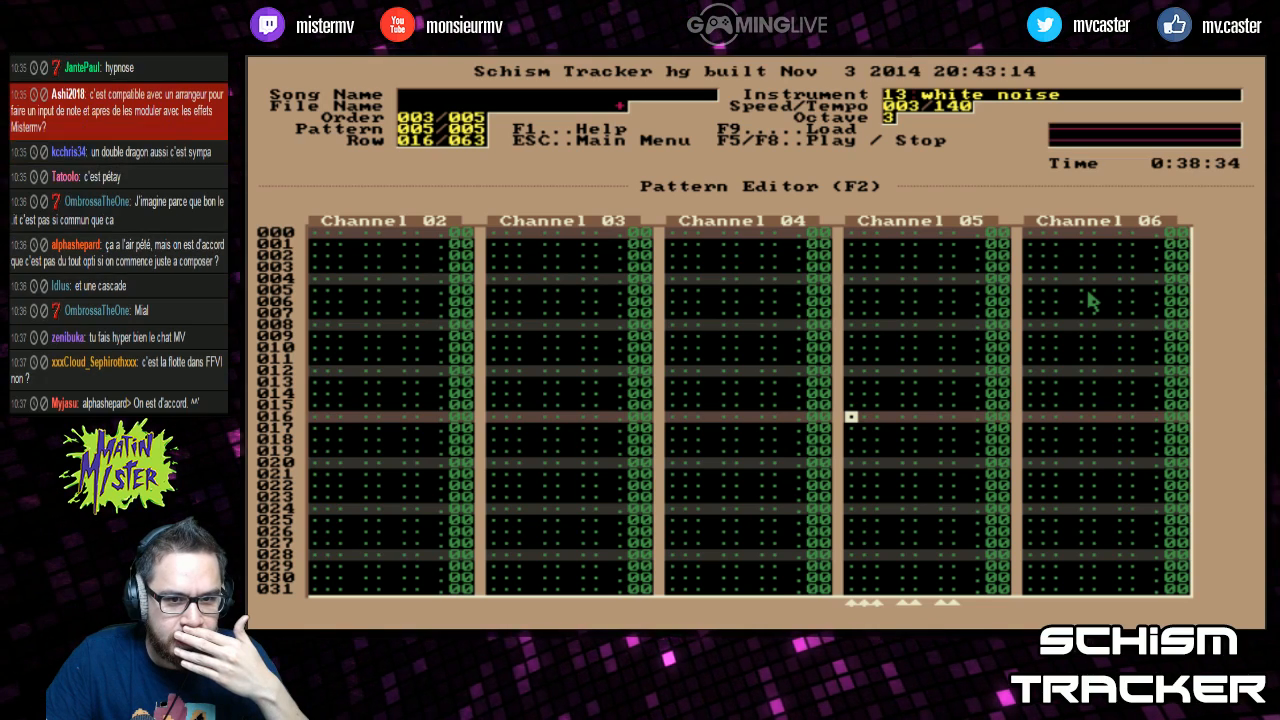
key("Page_Down")
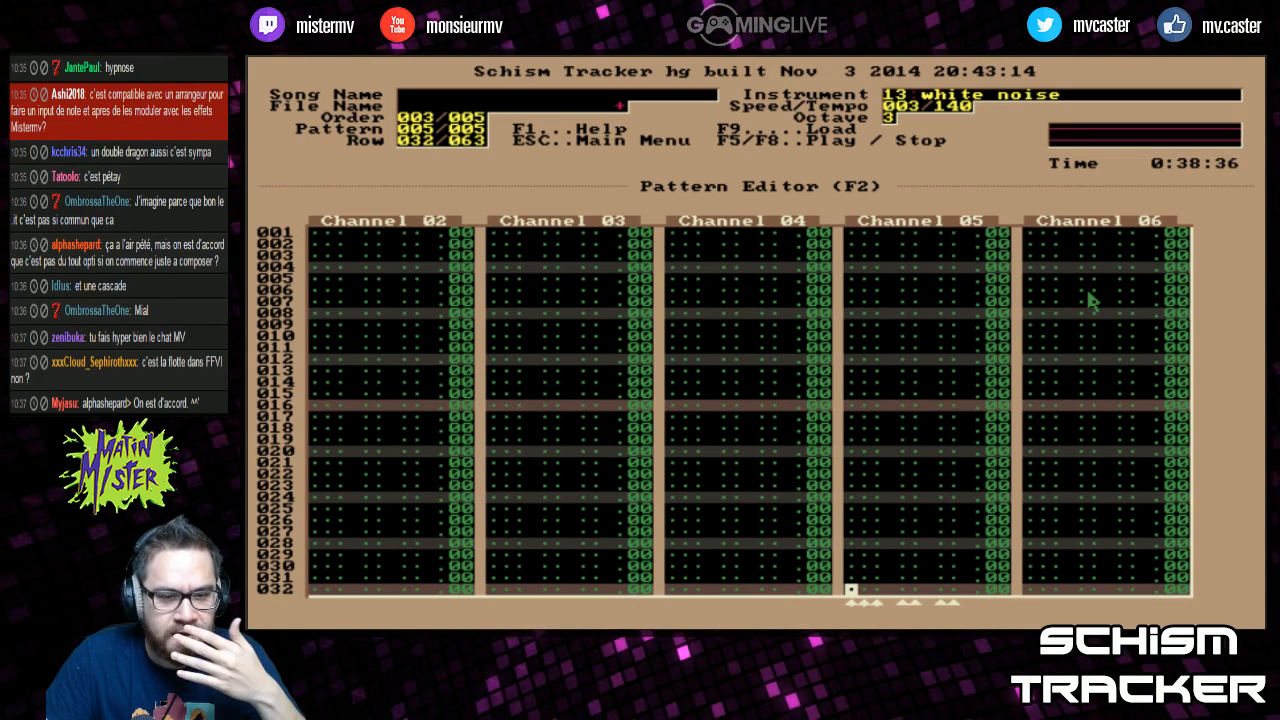
key("Page_Up")
key("Page_Up")
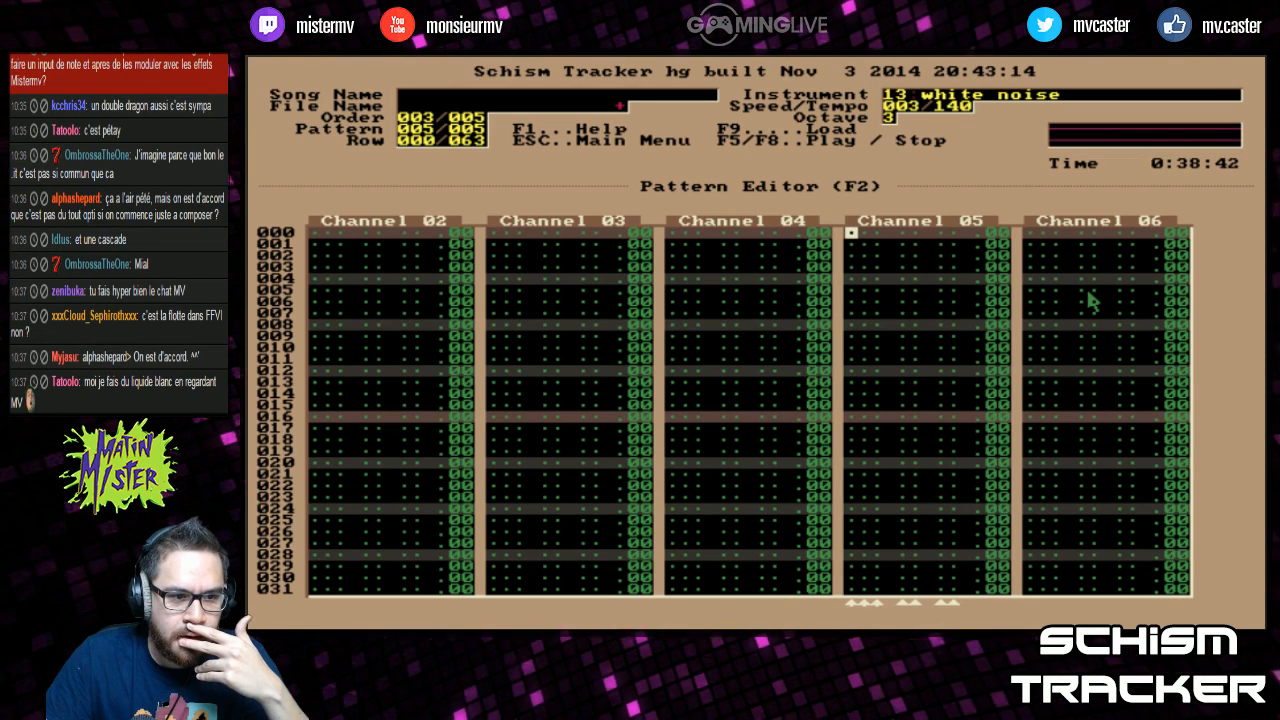
key("Left")
key("Left")
key("Left")
key("Left")
key("Left")
key("Left")
key("Left")
key("Left")
key("Left")
key("Left")
key("Left")
key("Left")
key("Left")
key("Left")
key("Left")
key("Left")
key("Left")
key("Left")
key("Left")
key("Left")
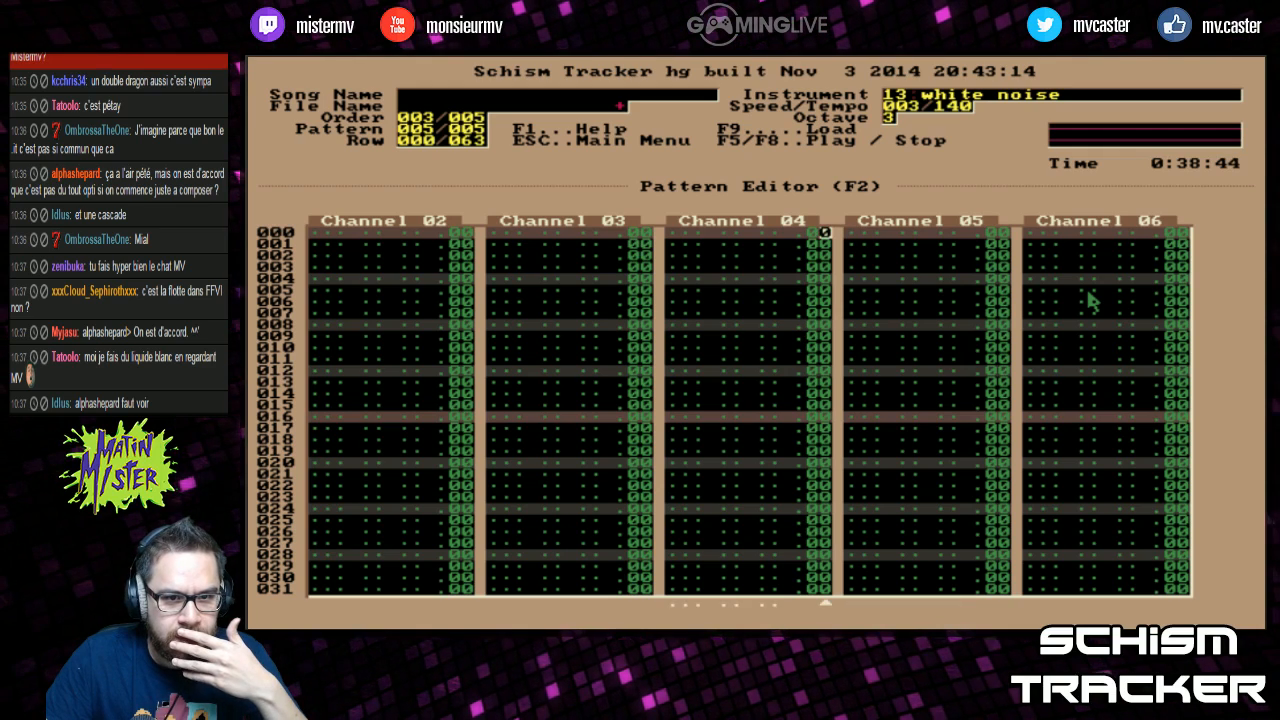
key("Right")
key("Right")
key("Right")
key("Right")
key("Right")
key("Right")
key("Right")
key("Right")
key("Right")
key("Right")
key("Right")
key("Right")
key("Right")
key("Right")
key("Right")
key("Right")
key("Right")
key("Right")
key("Right")
key("Right")
key("Right")
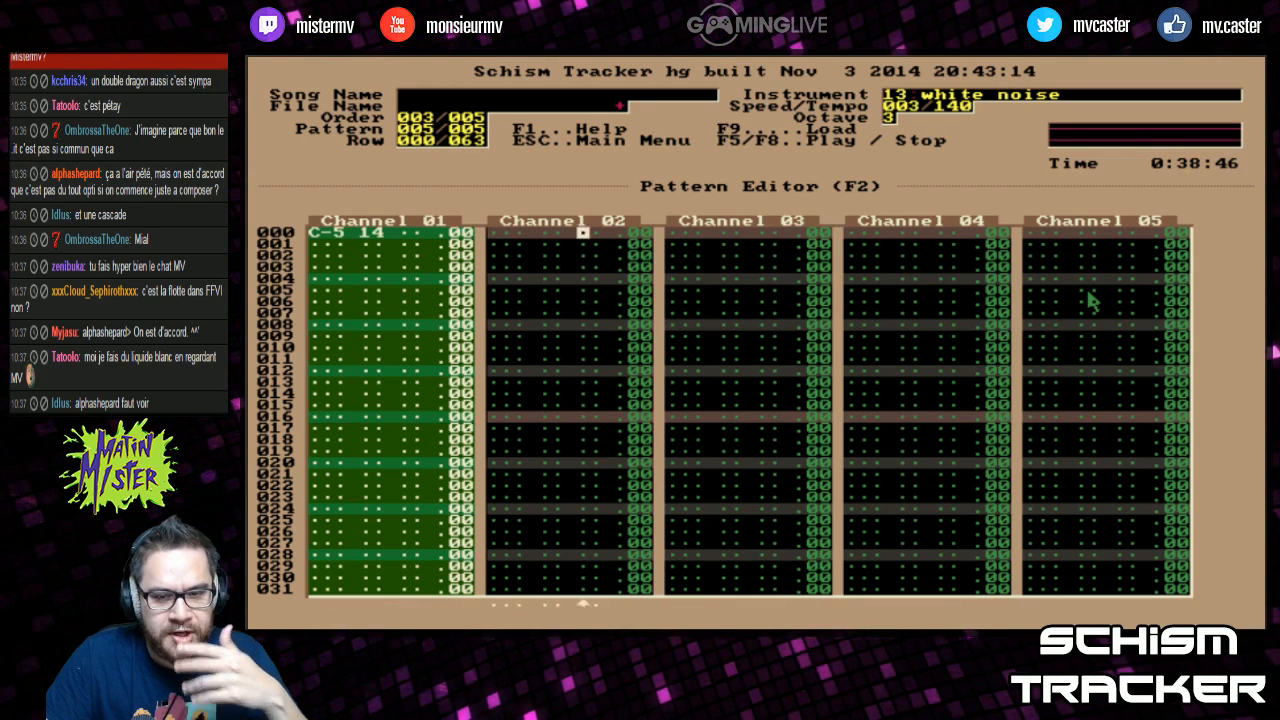
key("Right")
key("Right")
key("Right")
key("Right")
key("Right")
key("Right")
key("Right")
key("Right")
key("Right")
key("Right")
key("Right")
key("Right")
key("Right")
key("Right")
key("Right")
key("Right")
key("Right")
key("Right")
key("Right")
key("Right")
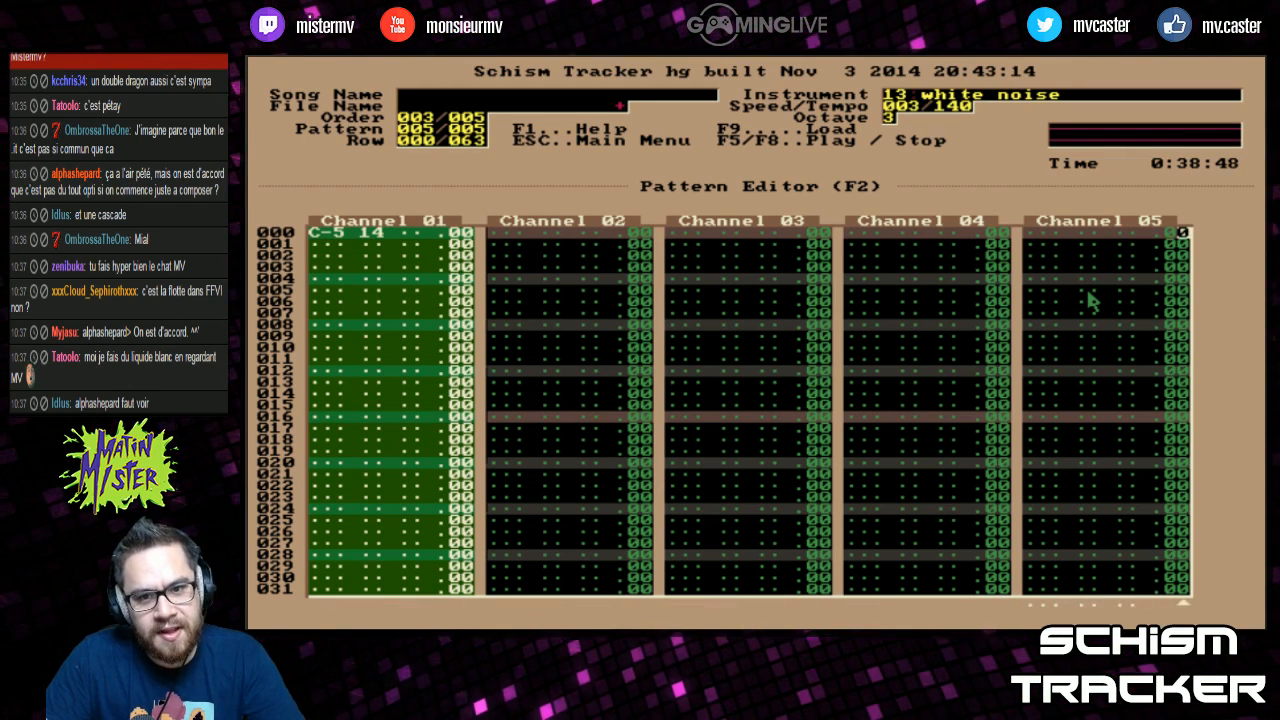
key("Left")
key("Left")
key("Left")
key("Left")
key("Left")
key("Left")
key("Left")
key("Left")
key("Left")
key("Left")
key("Left")
key("Left")
key("Left")
key("Left")
key("Left")
key("Left")
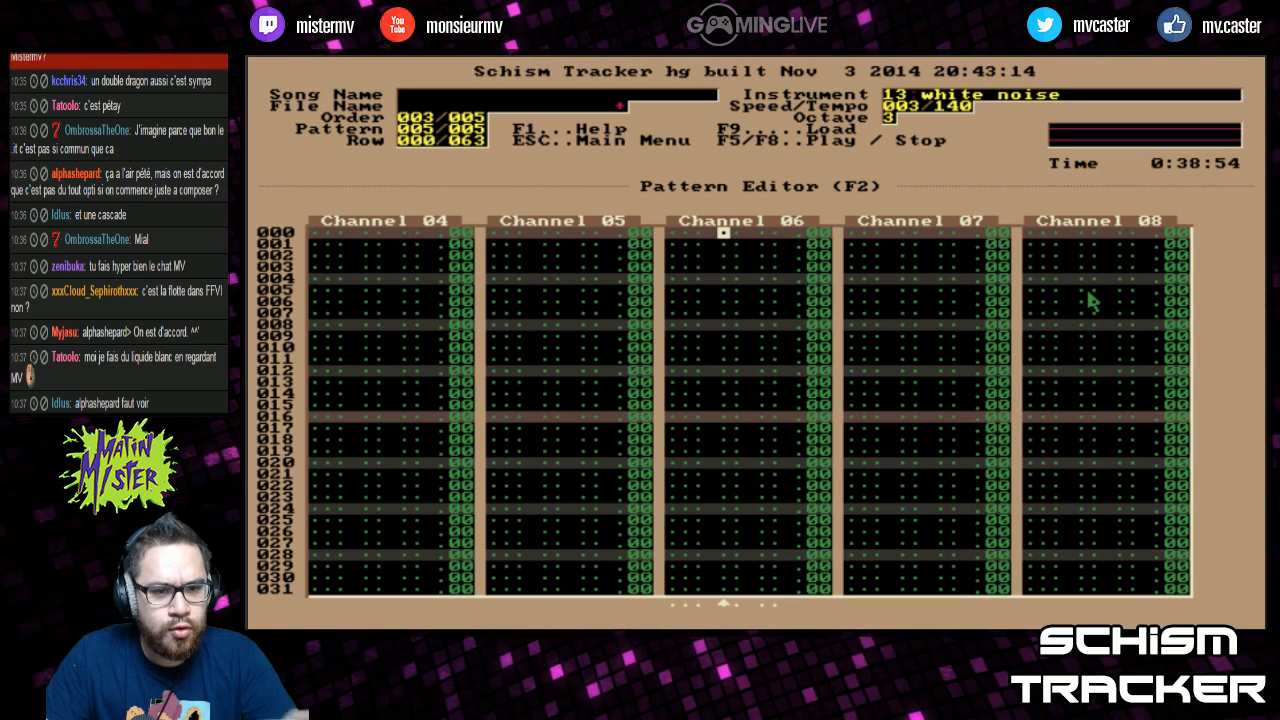
Step: Replace the note at row 000 of Channel 01 with C-4 using instrument 12 square75
key("Home")
key("Home")
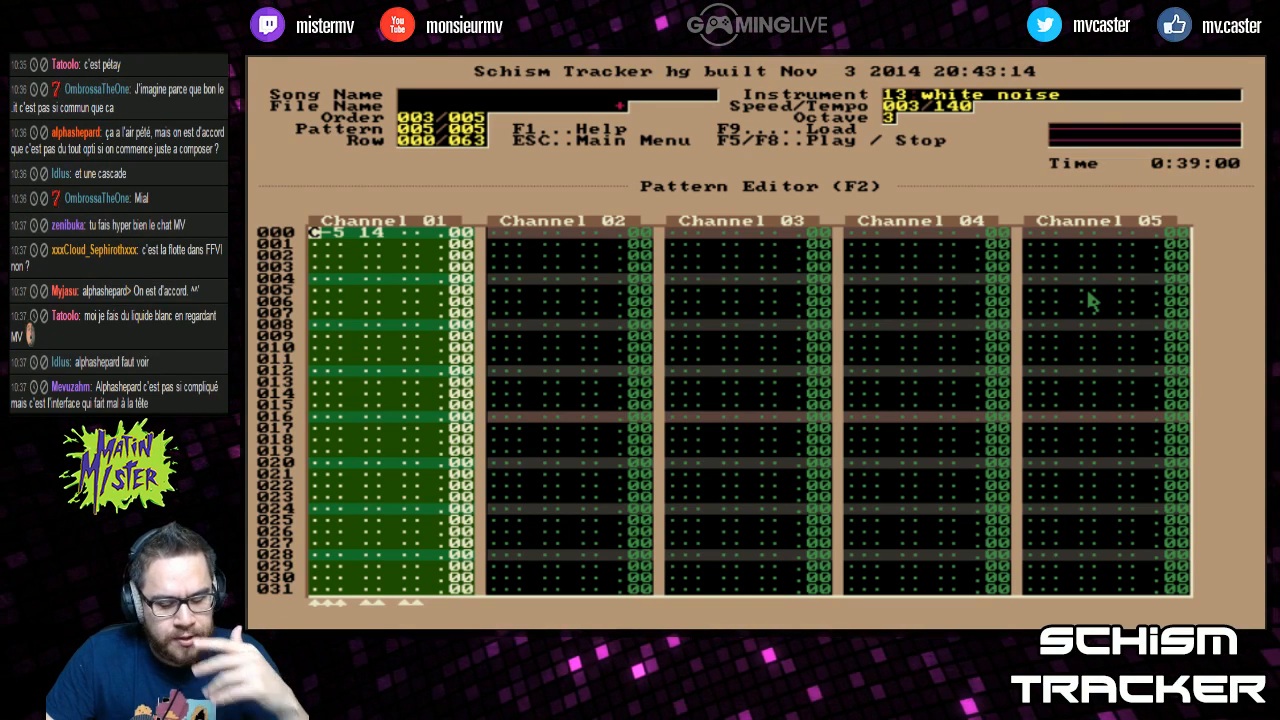
key("shift+comma")
key("shift+period")
key("shift+period")
key("shift+comma")
key("q")
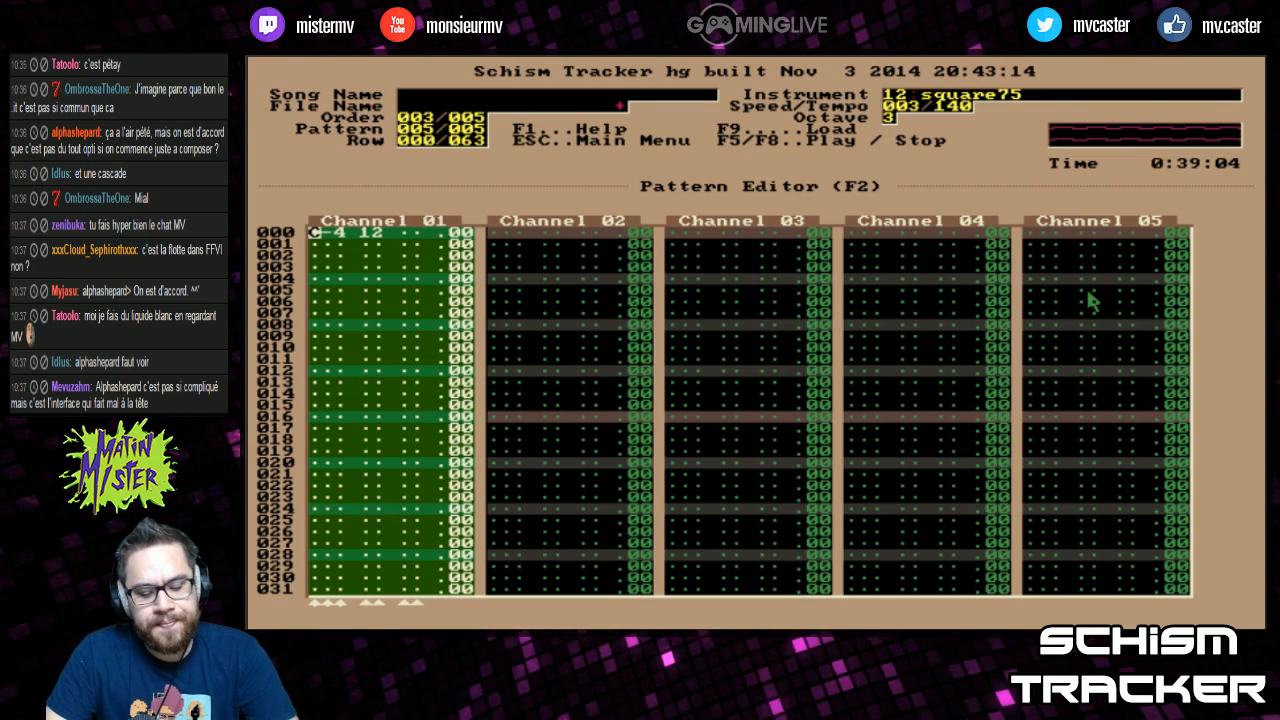
Step: Enter effect J00 in rows 000 to 016 of Channel 01
key("Right")
key("Right")
key("Right")
key("Right")
key("Right")
key("Right")
key("Right")
key("Left")
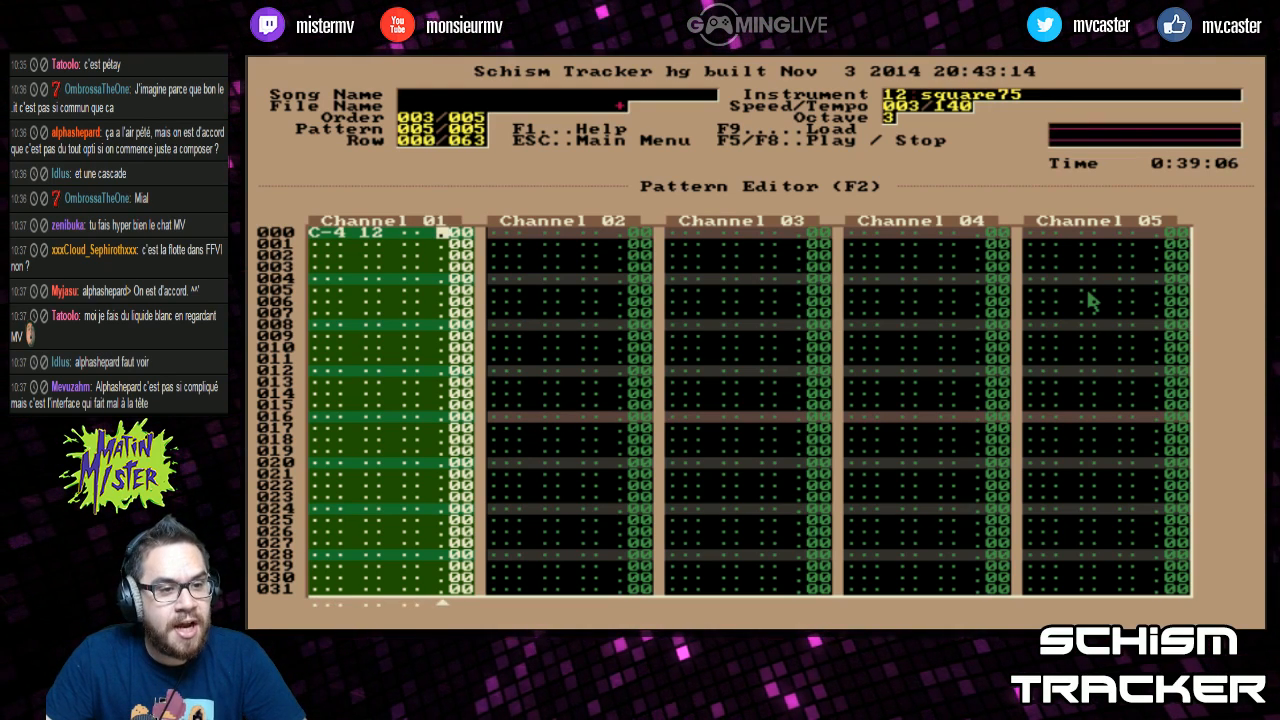
key("j")
key("j")
key("j")
key("j")
key("j")
key("j")
key("j")
key("j")
key("j")
key("j")
key("j")
key("j")
key("j")
key("j")
key("j")
key("j")
key("j")
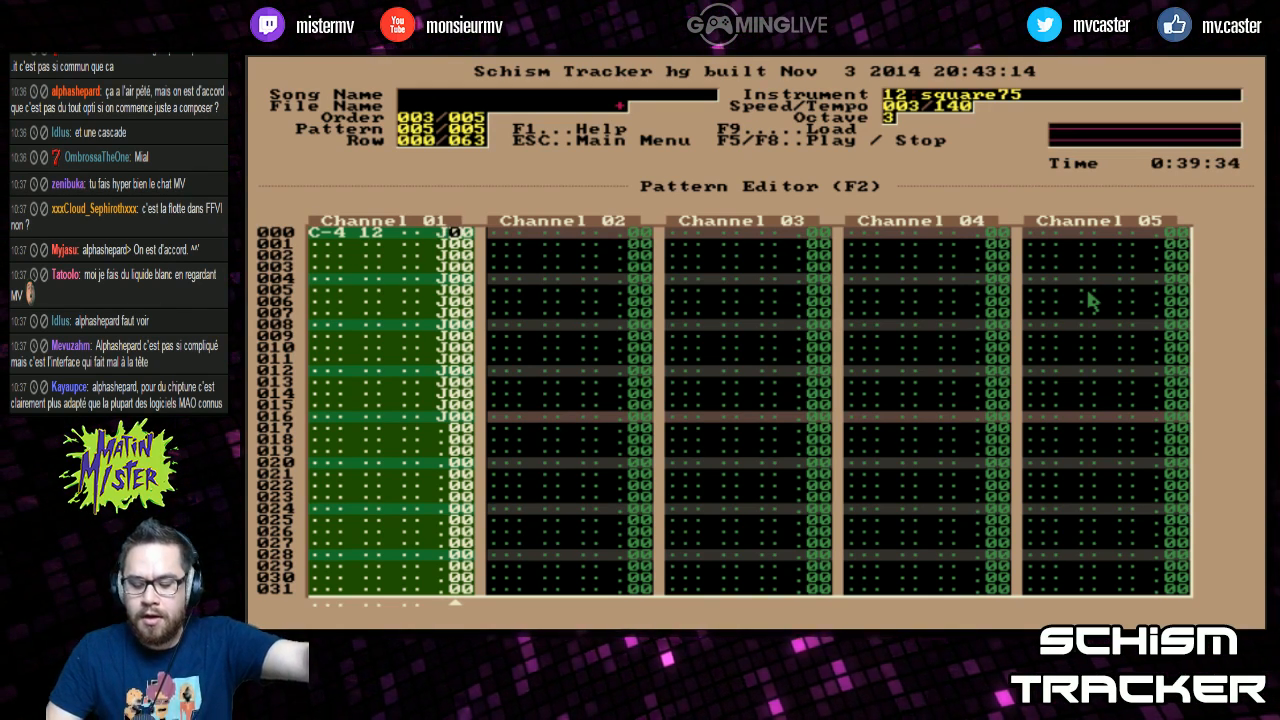
Step: Set the effect at row 000 of Channel 01 to J47 and play the pattern briefly
type("4")
key("Left")
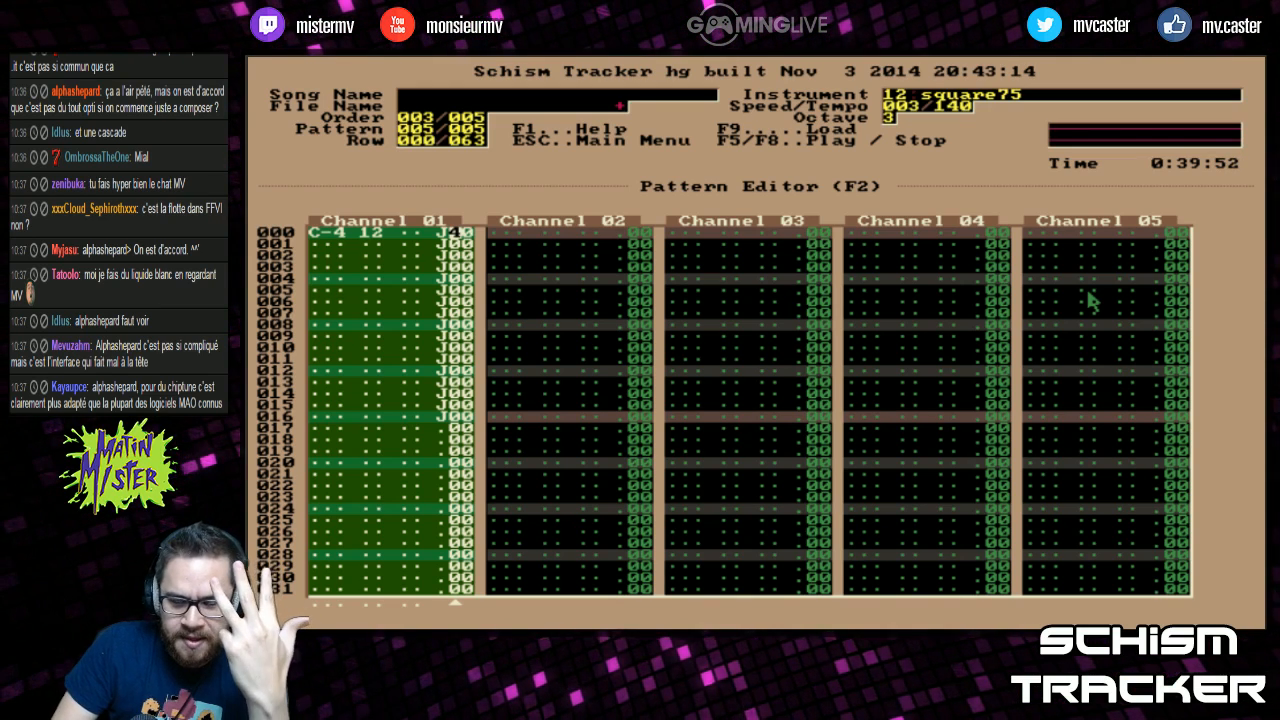
key("Right")
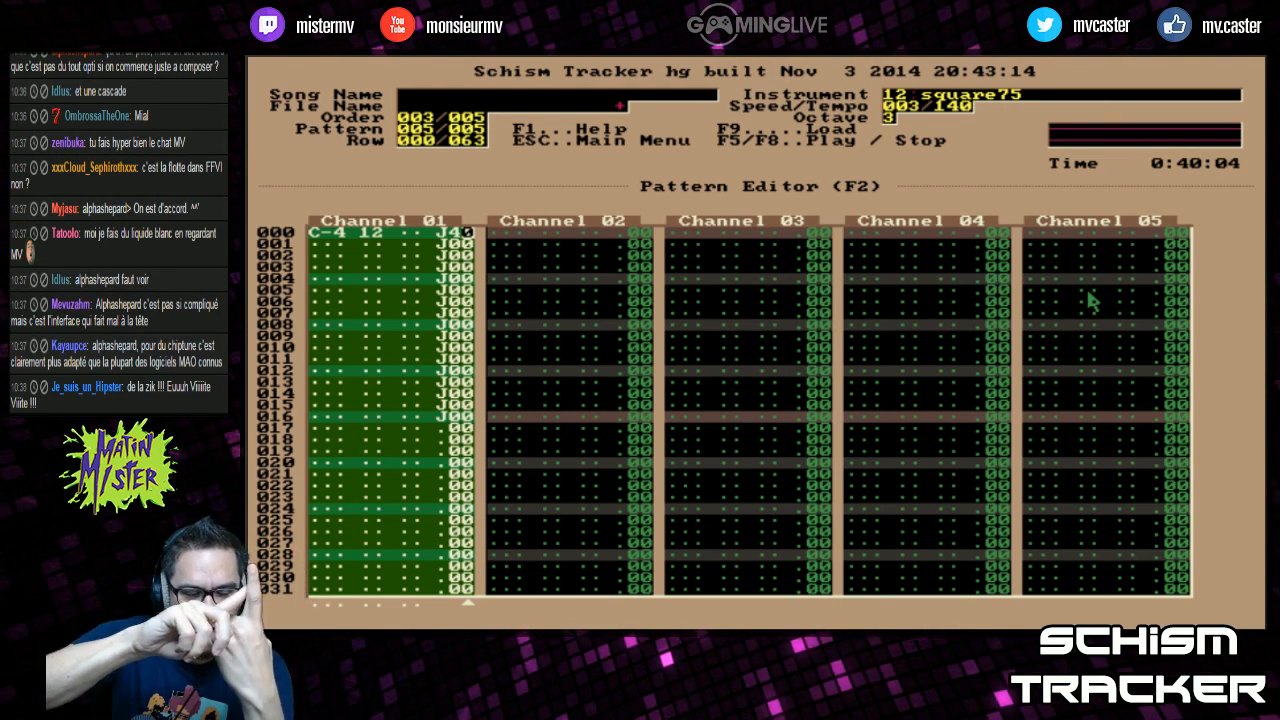
type("7")
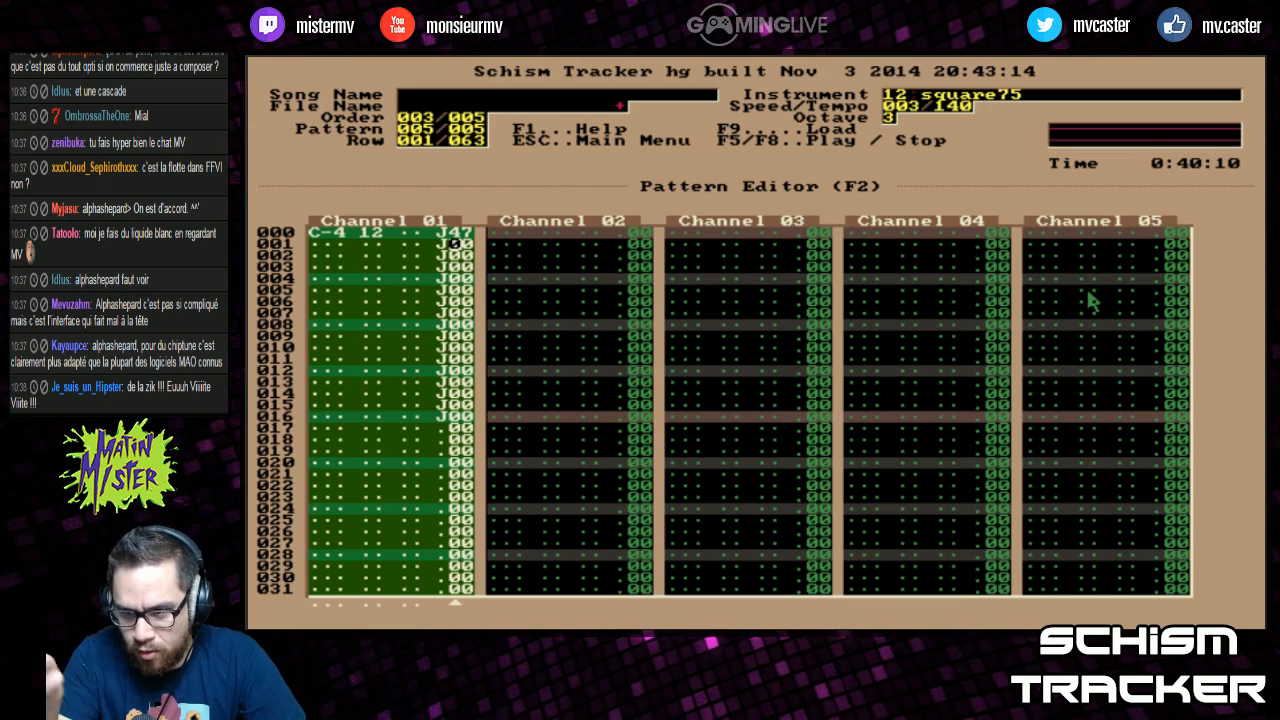
key("F6")
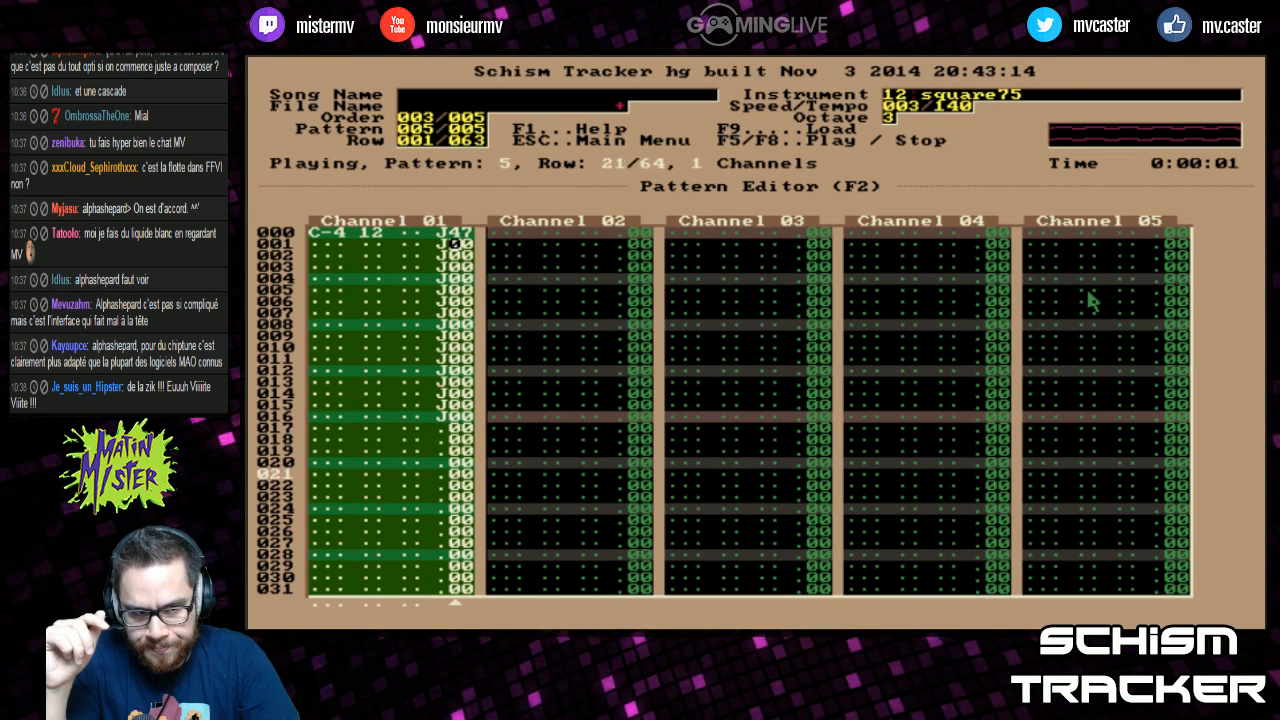
key("F8")
Step: Enter volumes 64, 48, 32, 16, 08 and 04 in rows 000 to 005 of Channel 01
key("Left")
key("Left")
key("Left")
key("Up")
type("64")
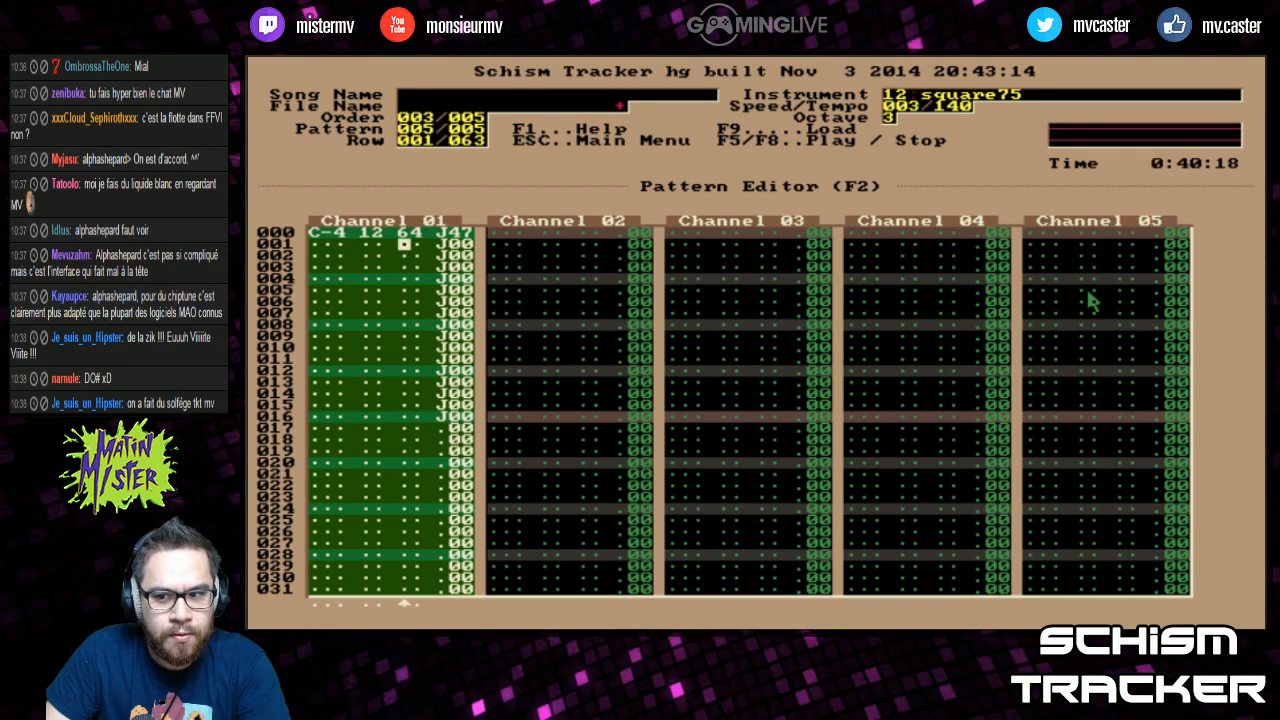
key("Down")
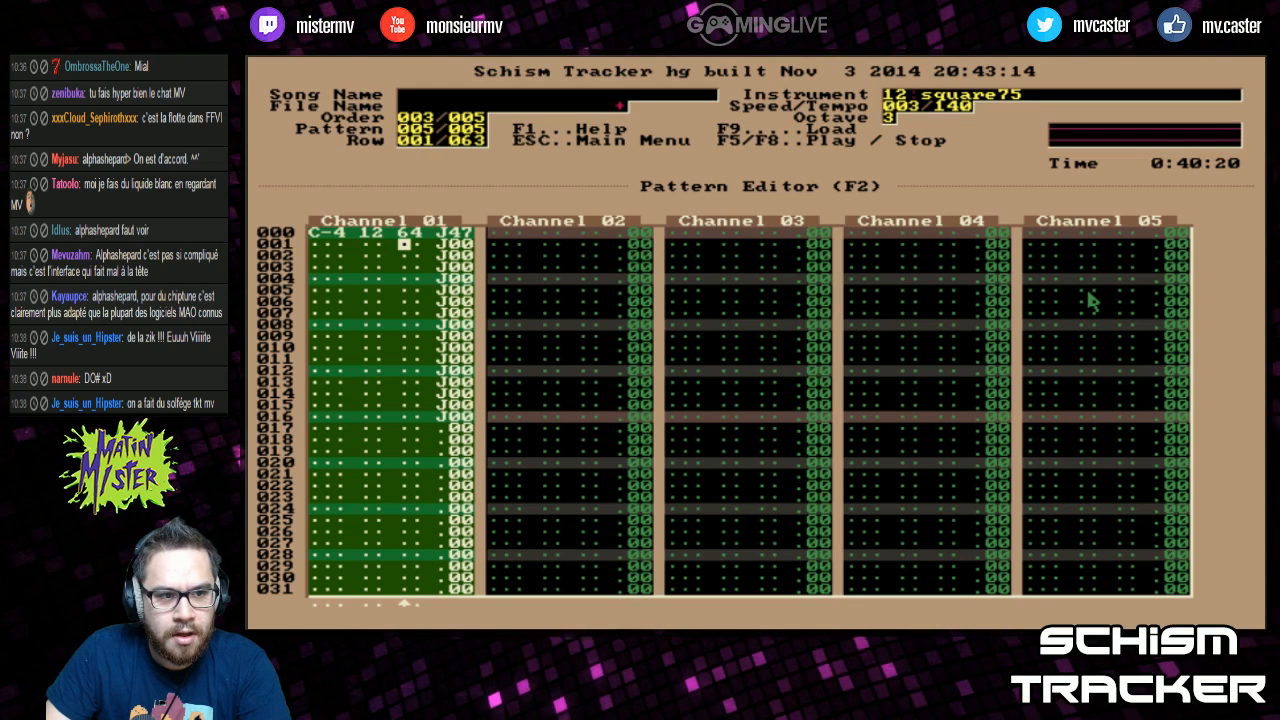
type("48 32 ")
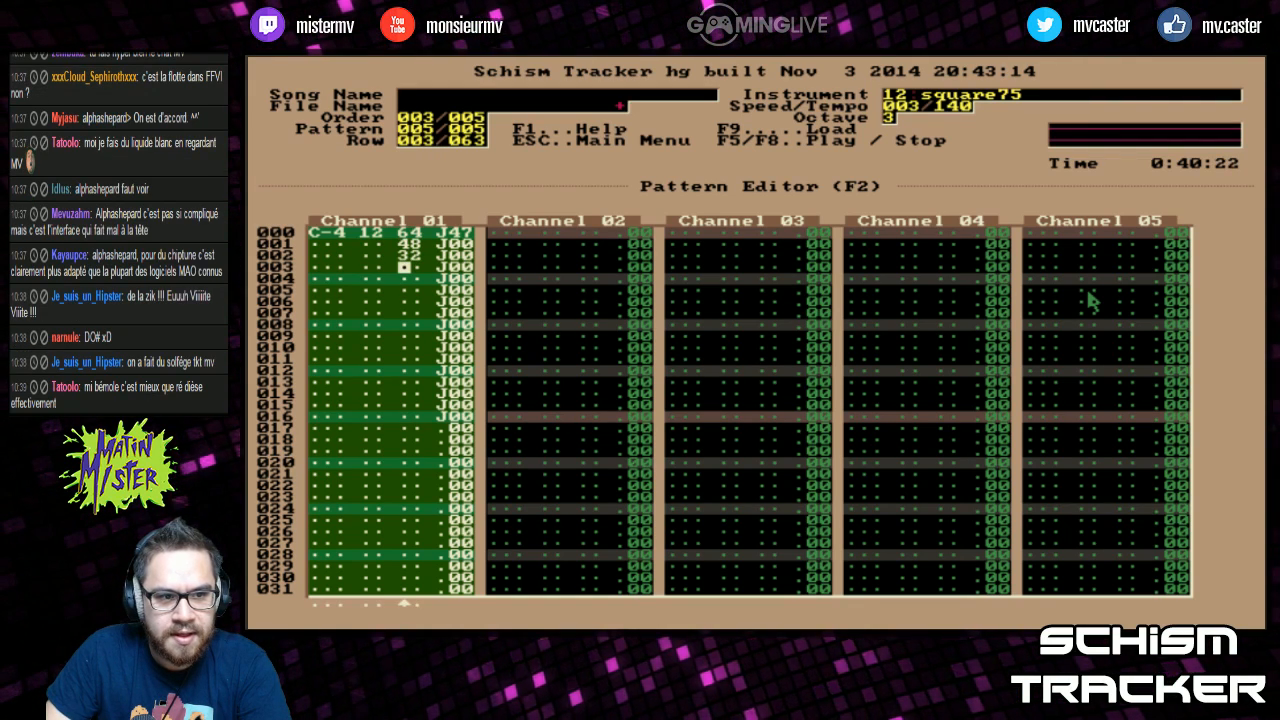
type("16 ")
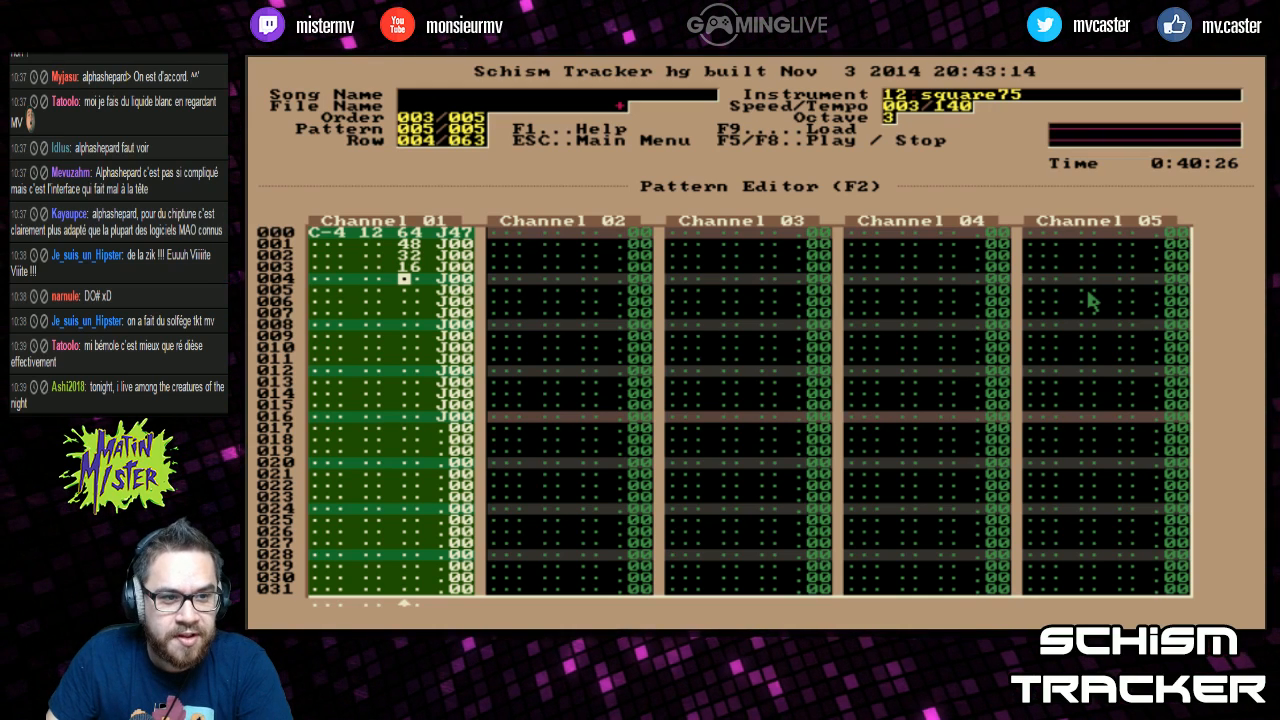
type("08")
key("Down")
key("Up")
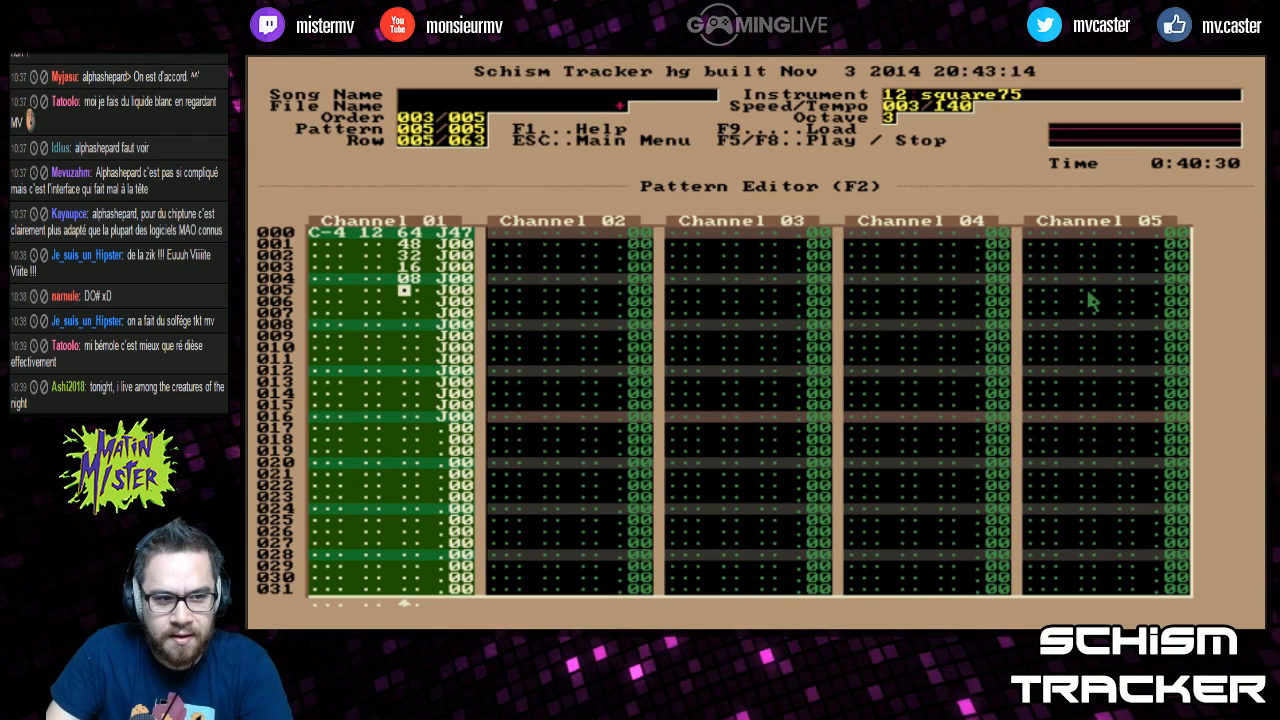
type("04")
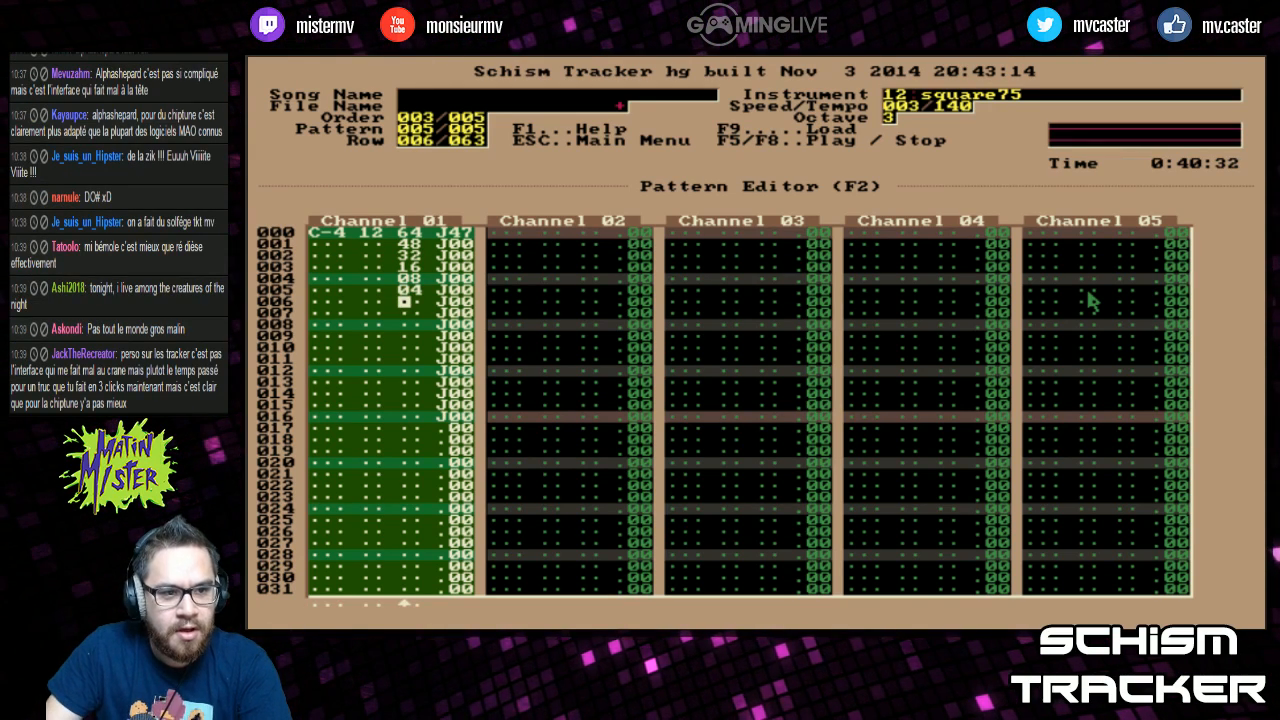
Step: Copy rows 000 to 005 of Channel 01 and paste the block at rows 006 and 012
key("Page_Up")
key("shift+Down")
key("shift+Down")
key("shift+Down")
key("shift+Down")
key("shift+Down")
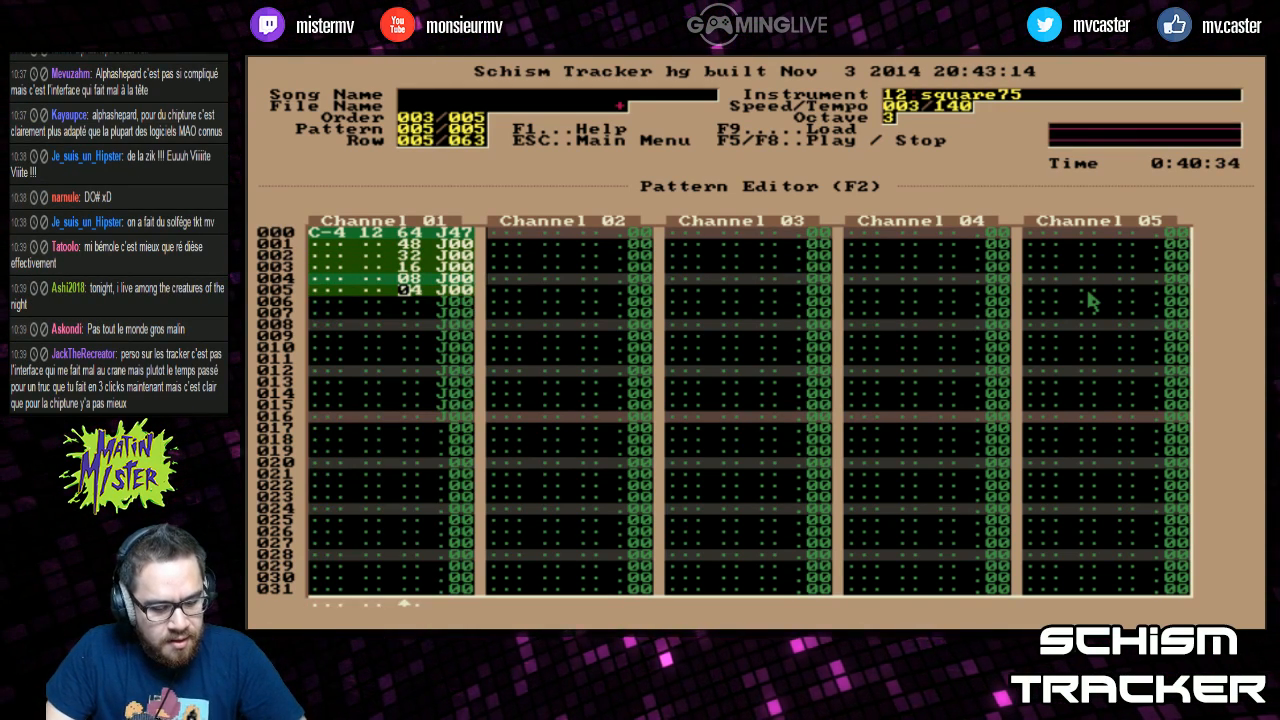
key("alt+c")
key("Down")
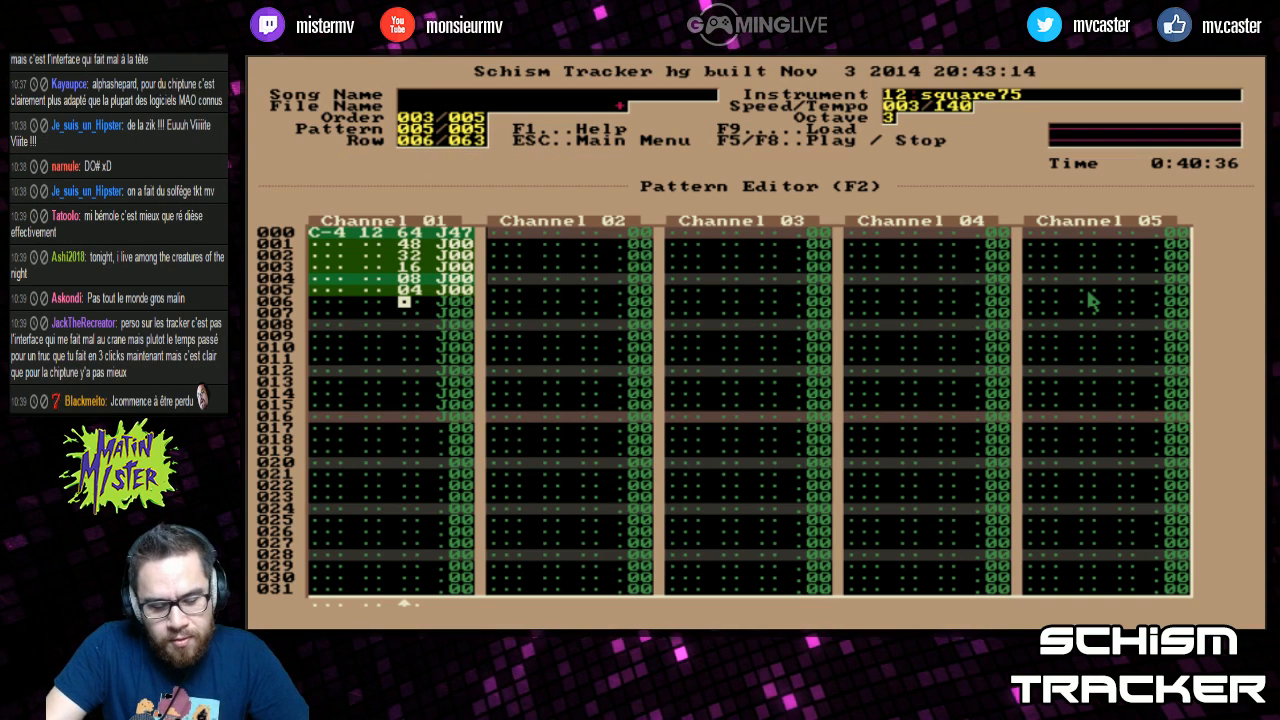
key("alt+p")
key("Down")
key("Down")
key("Down")
key("Down")
key("Down")
key("Down")
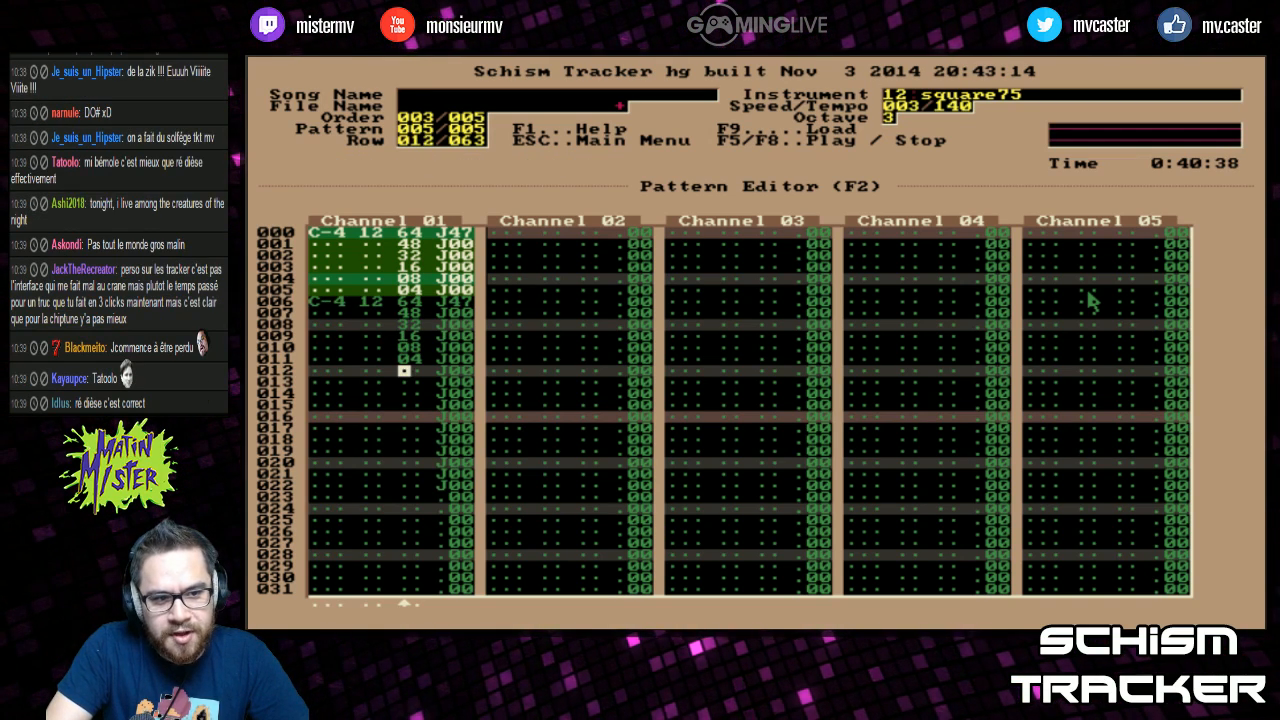
key("alt+p")
Step: Copy rows 000 to 015 of Channel 01 and paste the block at row 016
key("Page_Up")
key("shift+Page_Down")
key("shift+Up")
key("alt+c")
key("Down")
key("Left")
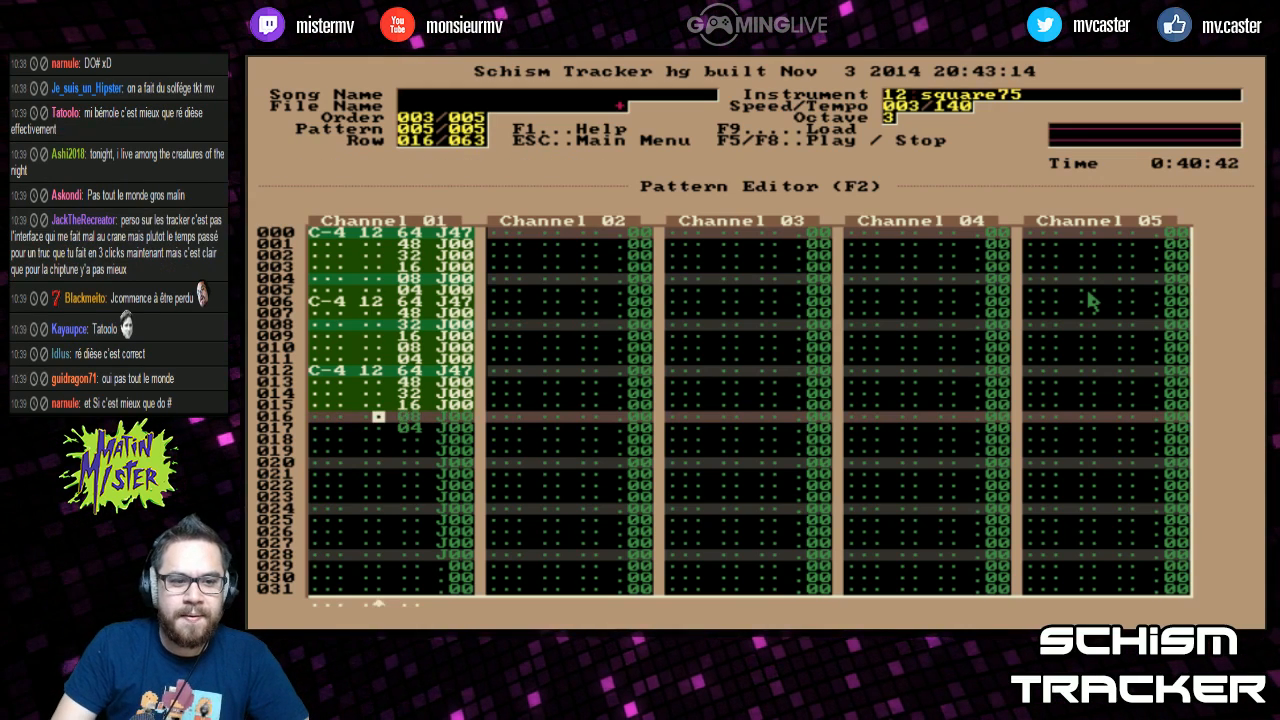
key("alt+p")
Step: Set the effects beside the notes at rows 016, 022 and 028 of Channel 01 to J37
key("Right")
key("Right")
key("Right")
key("Right")
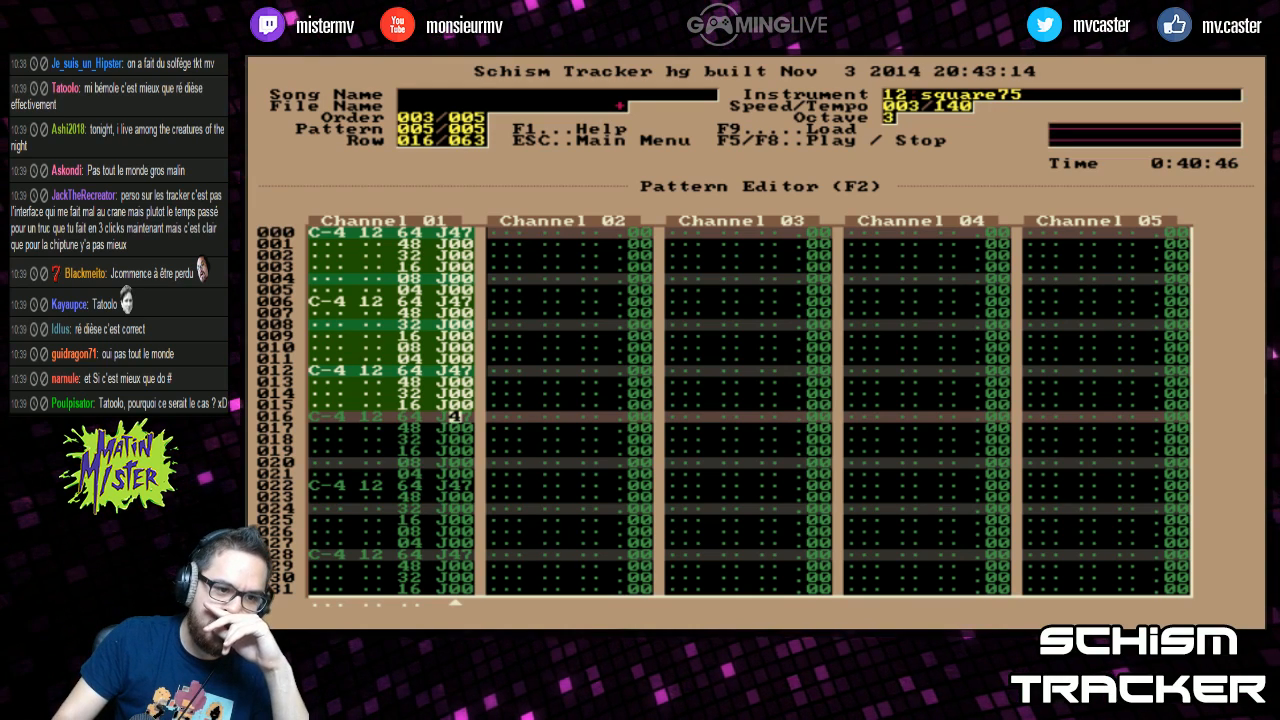
key("Right")
key("Down")
key("Down")
key("Down")
key("Down")
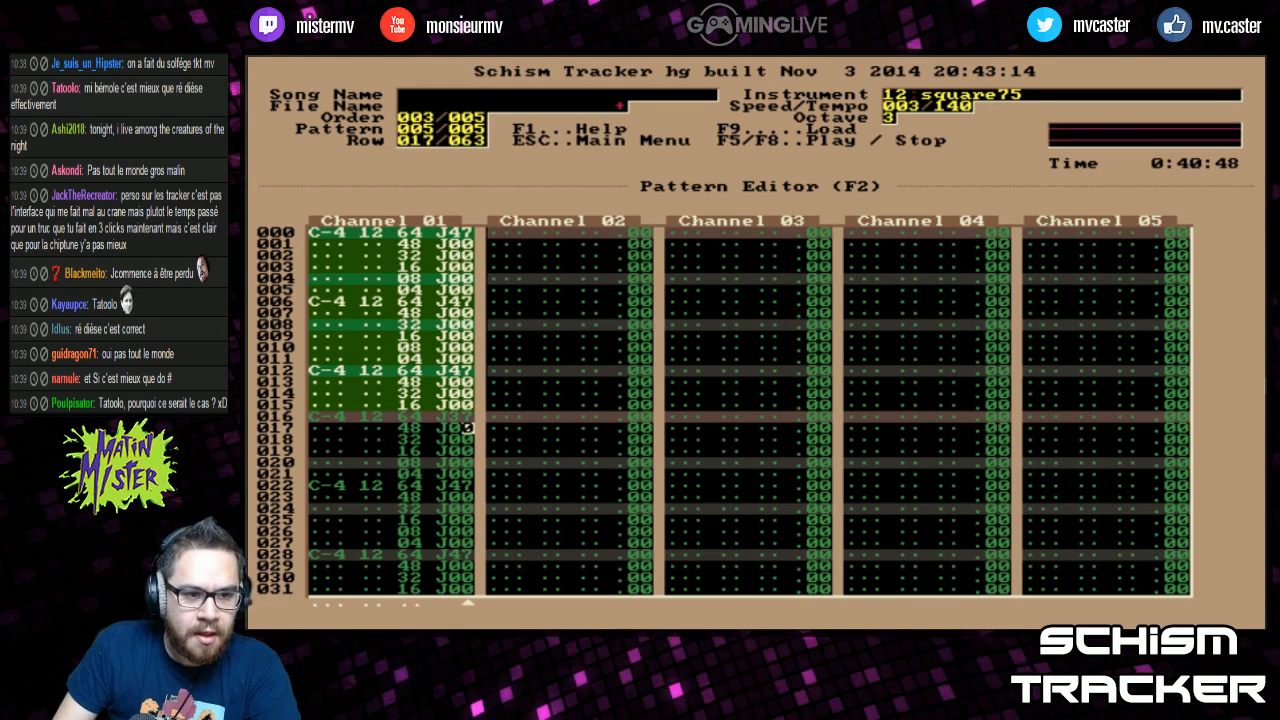
type("3")
key("Down")
key("Down")
key("Down")
key("Down")
key("Down")
key("Down")
key("Left")
type("3")
key("Down")
Step: Copy rows 000 to 032 of Channel 01 and paste the block at row 032
key("Page_Up")
key("Page_Up")
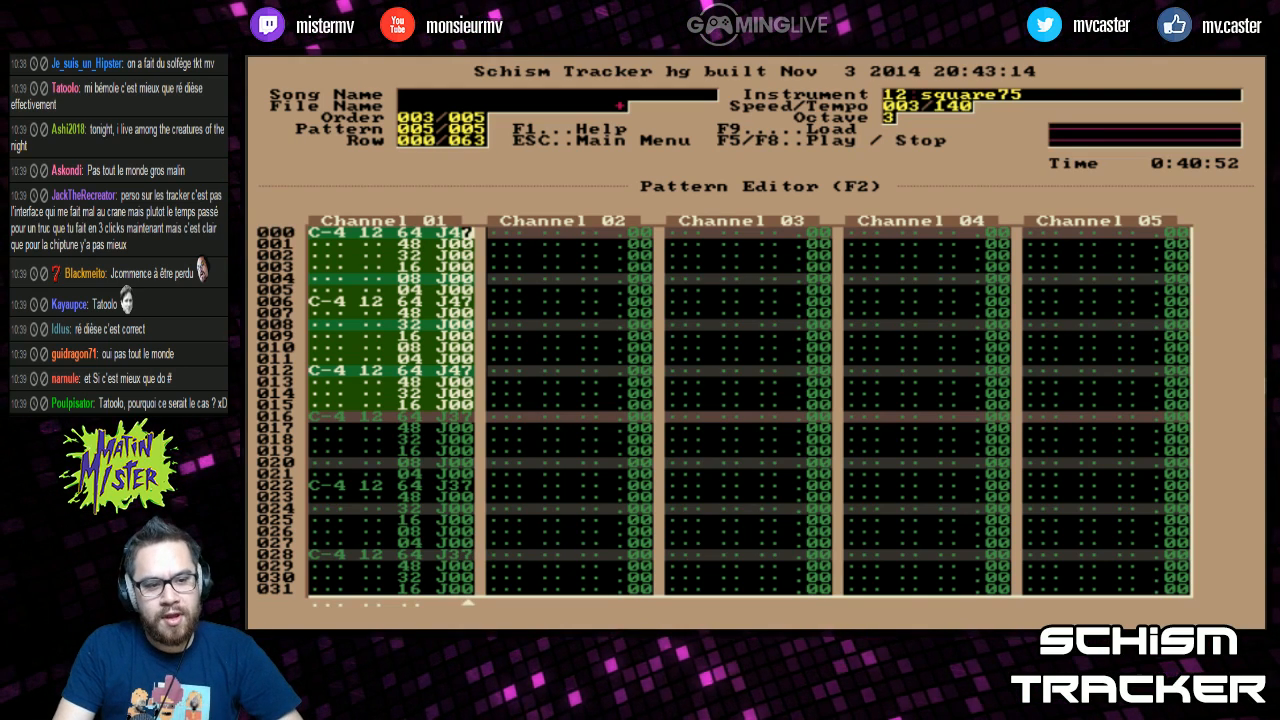
key("shift+Page_Down")
key("shift+Page_Down")
key("alt+c")
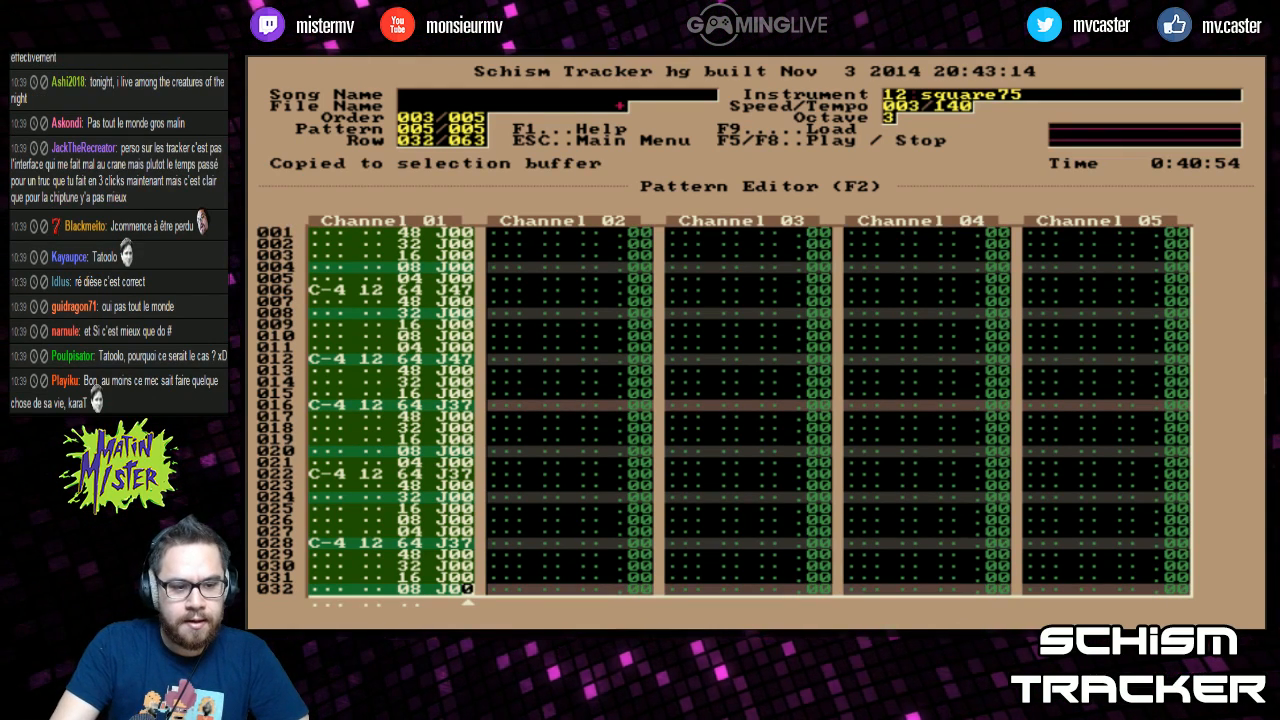
key("alt+p")
key("Page_Down")
key("Page_Down")
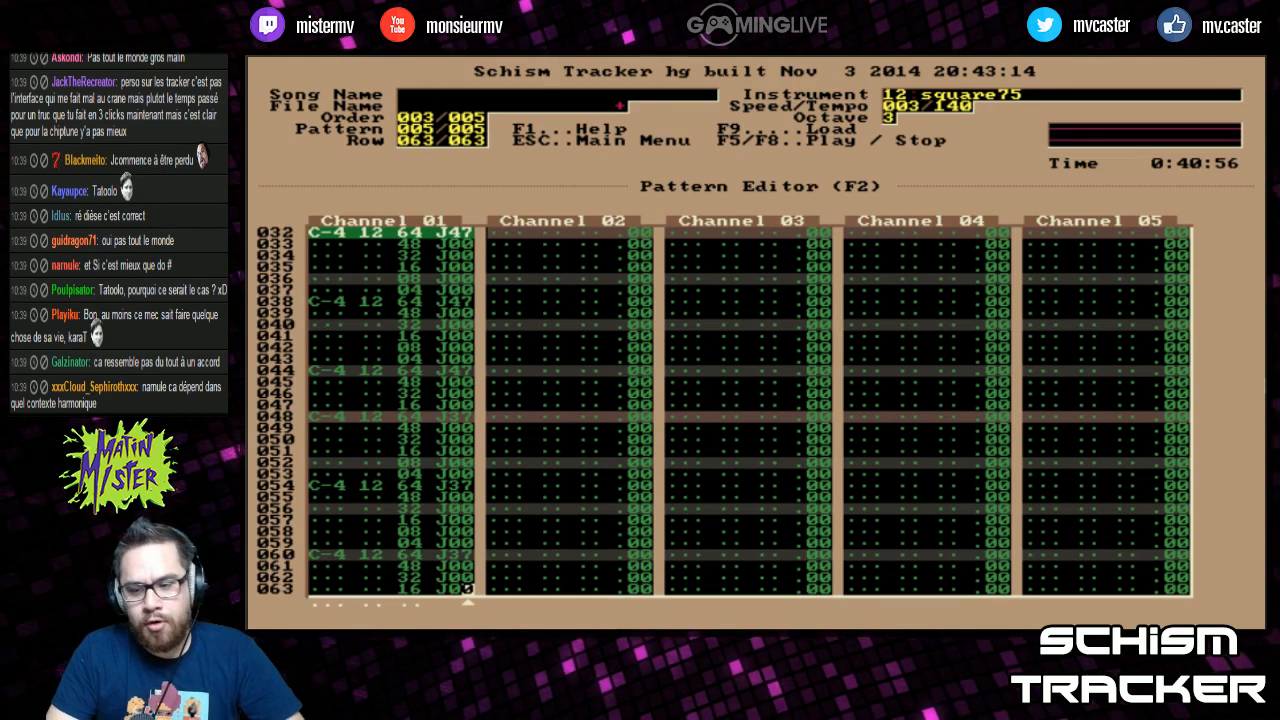
Step: Play pattern 005 to hear the J effect phrase, return to row 000, and stop playback
key("F6")
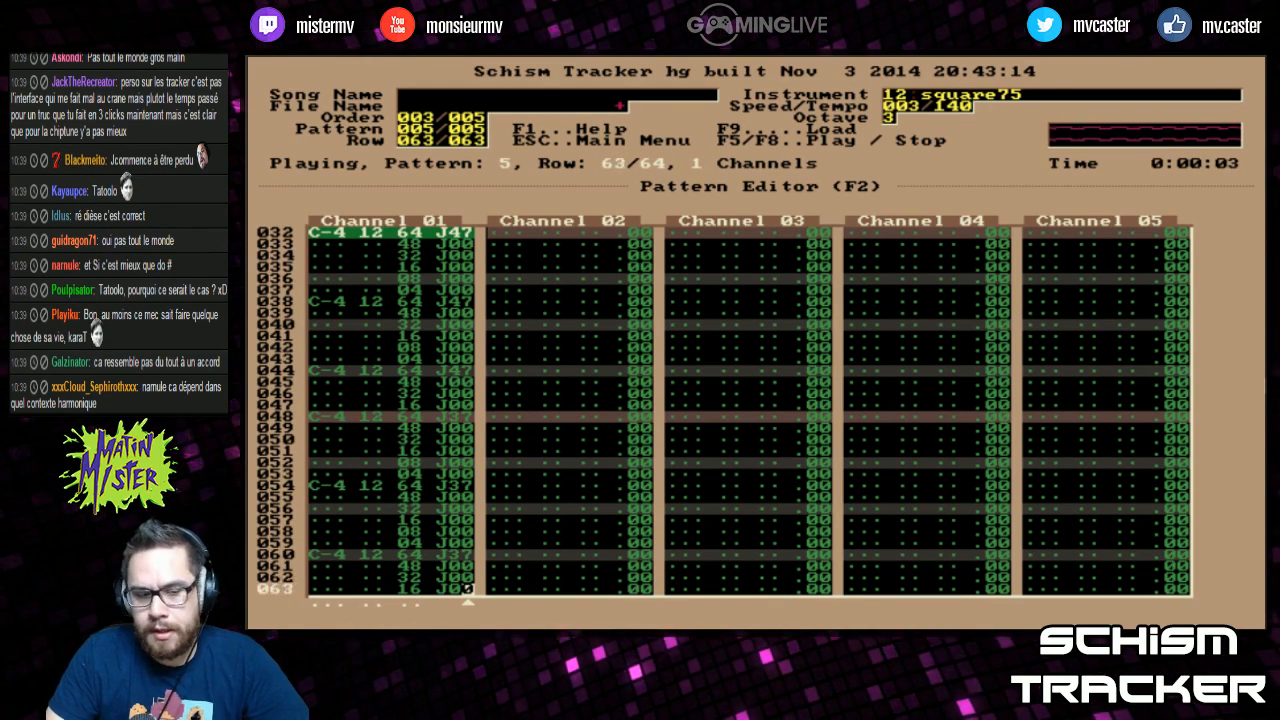
key("Page_Up")
key("Page_Up")
key("Page_Up")
key("Page_Up")
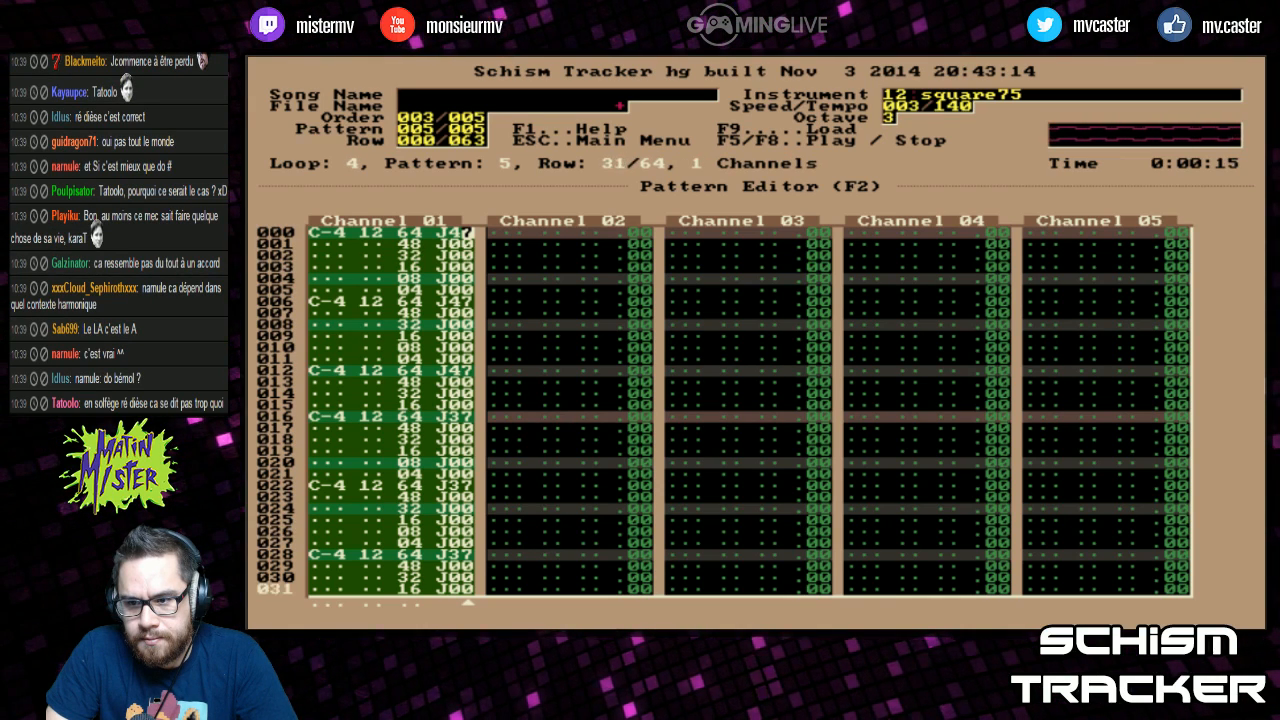
key("F8")
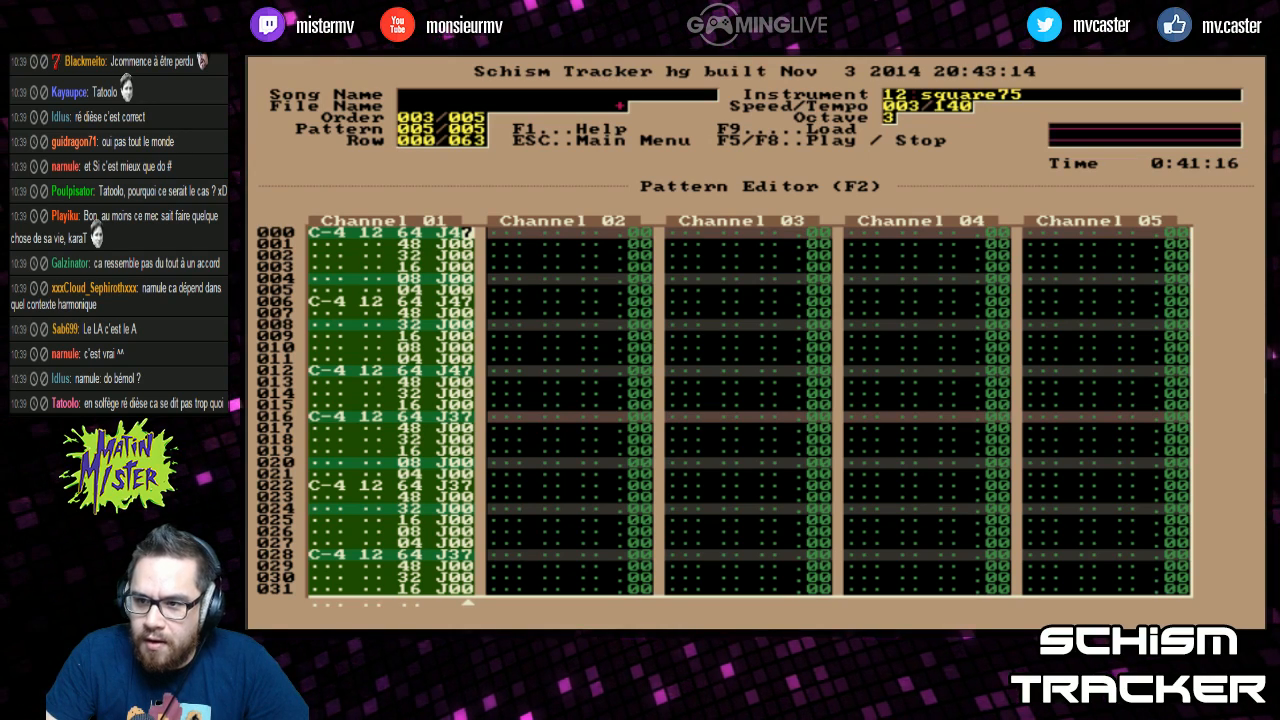
Step: Clear Channel 01 by copying the empty rows 000 to 063 of Channel 02 and overwriting it with them
key("Right")
key("Page_Down")
key("Page_Down")
key("Page_Down")
key("Page_Down")
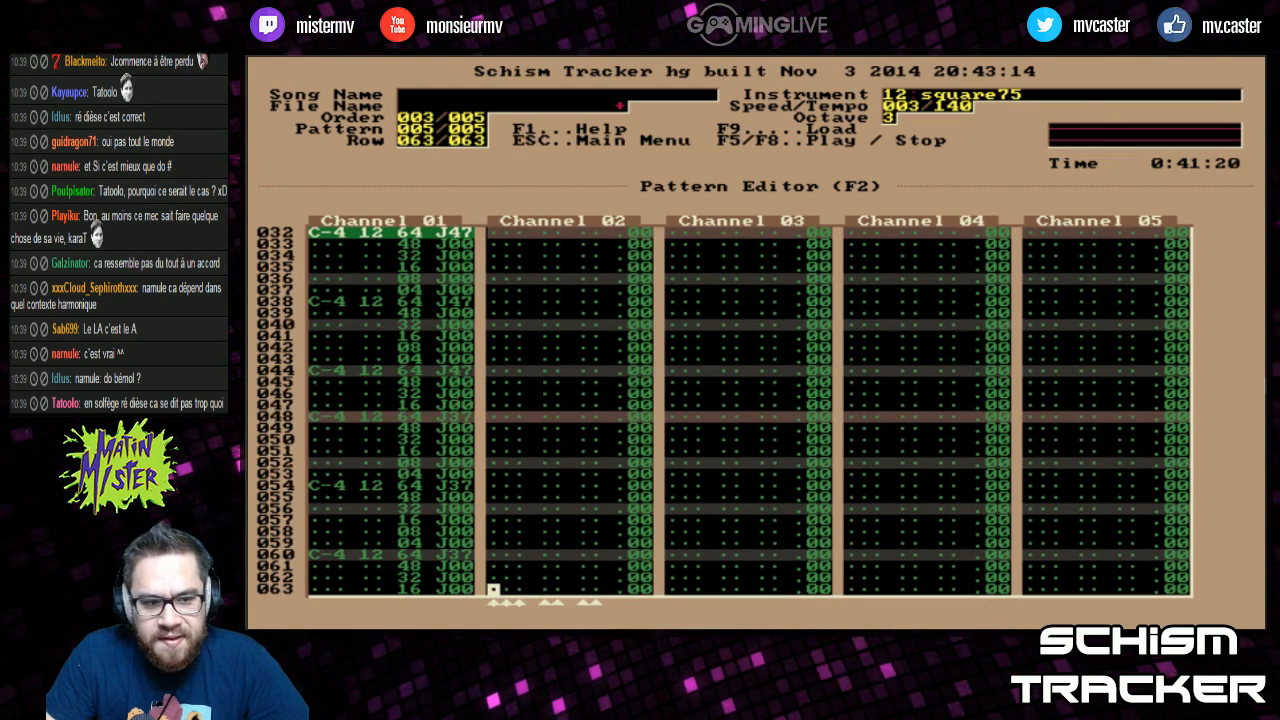
key("shift+Page_Up")
key("shift+Page_Up")
key("shift+Page_Up")
key("shift+Page_Up")
key("alt+c")
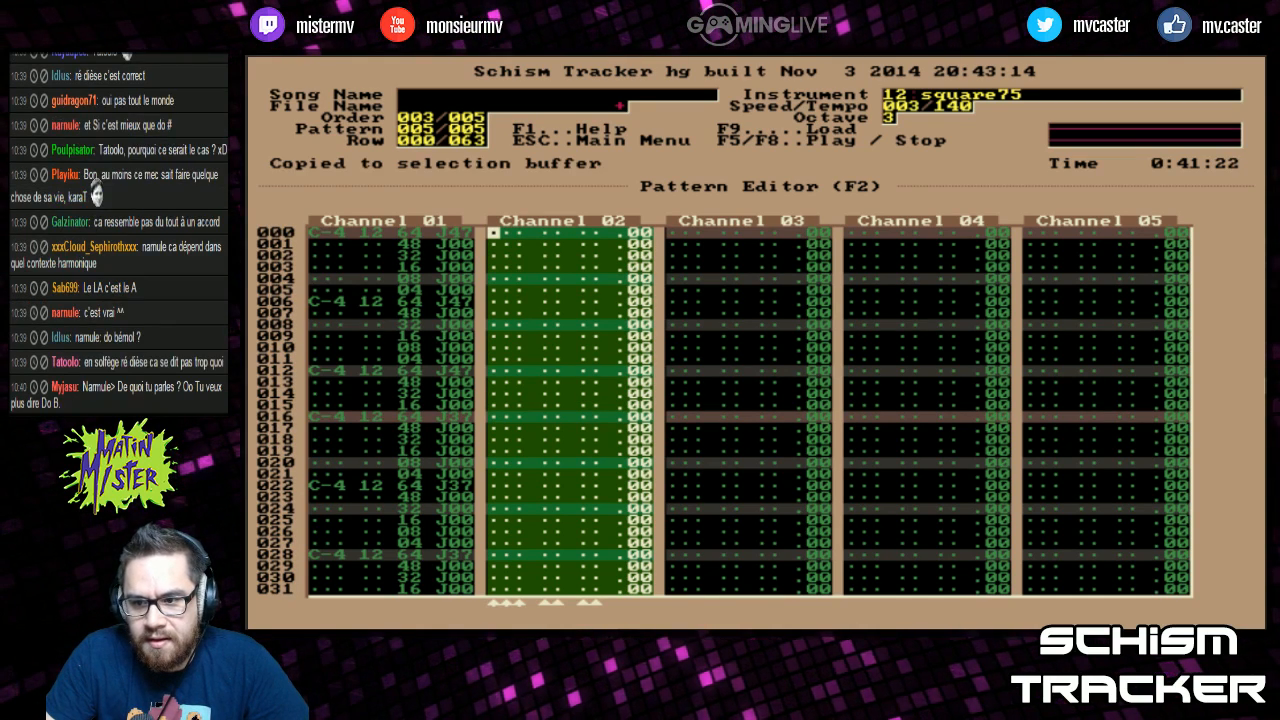
key("shift+Tab")
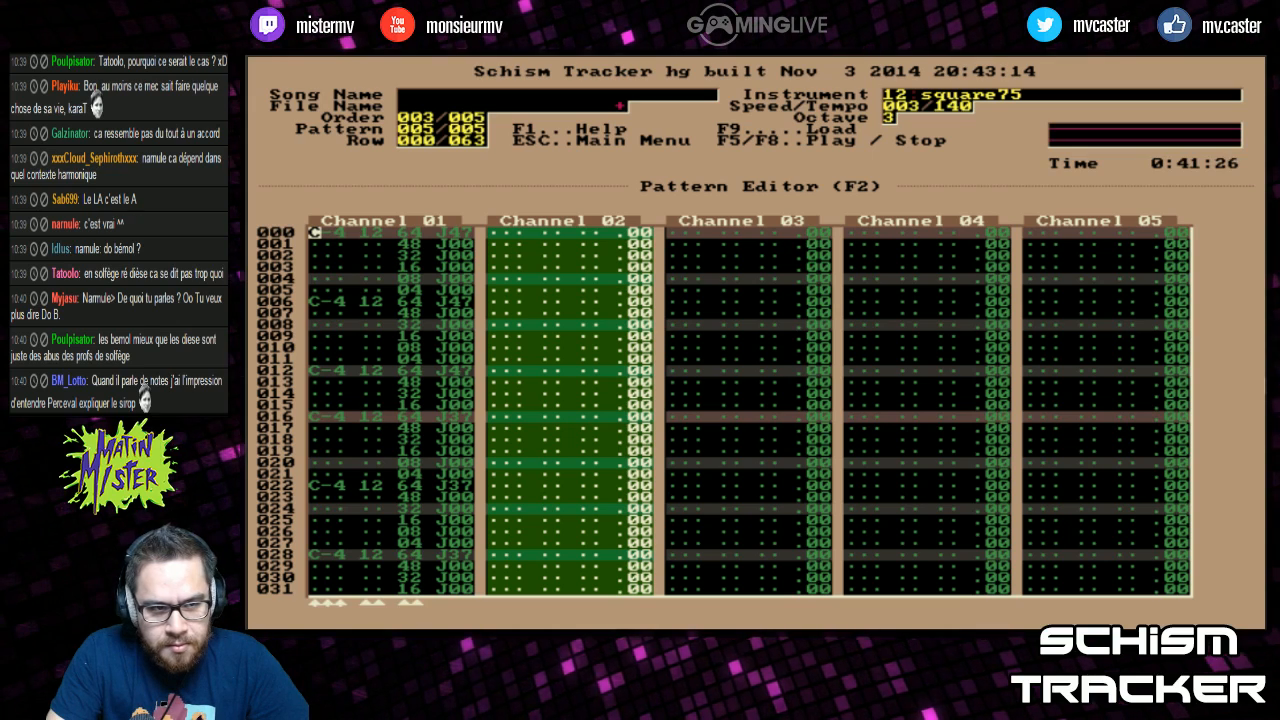
key("alt+o")
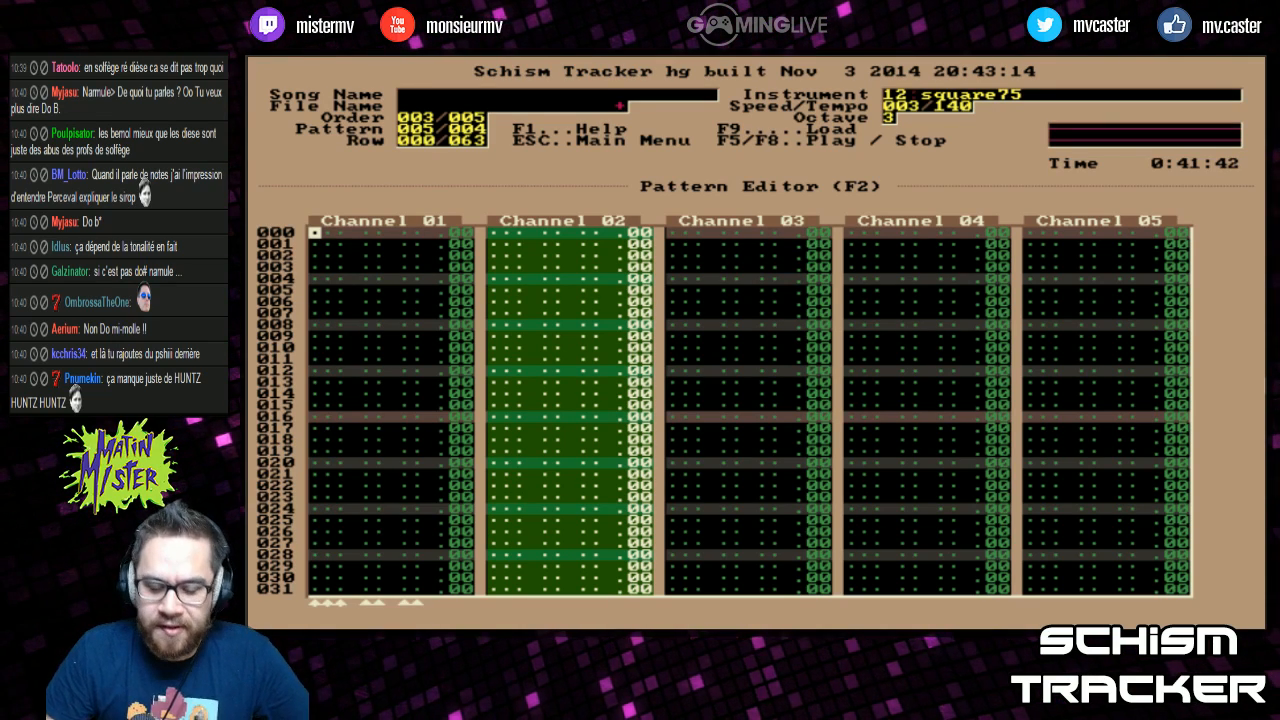
Step: Set the octave to 4 and enter a C-5 note with instrument 12 square75 and no volume at row 000 of Channel 01
key("q")
key("Right")
key("Right")
key("Right")
key("Right")
key("Up")
key("period")
key("Left")
key("Left")
key("Left")
key("Left")
key("Up")
key("KP_Multiply")
key("q")
Step: Enter effect H84 at row 004 and H00 in rows 005 to 015 of Channel 01, and play the pattern briefly
key("Right")
key("Right")
key("Right")
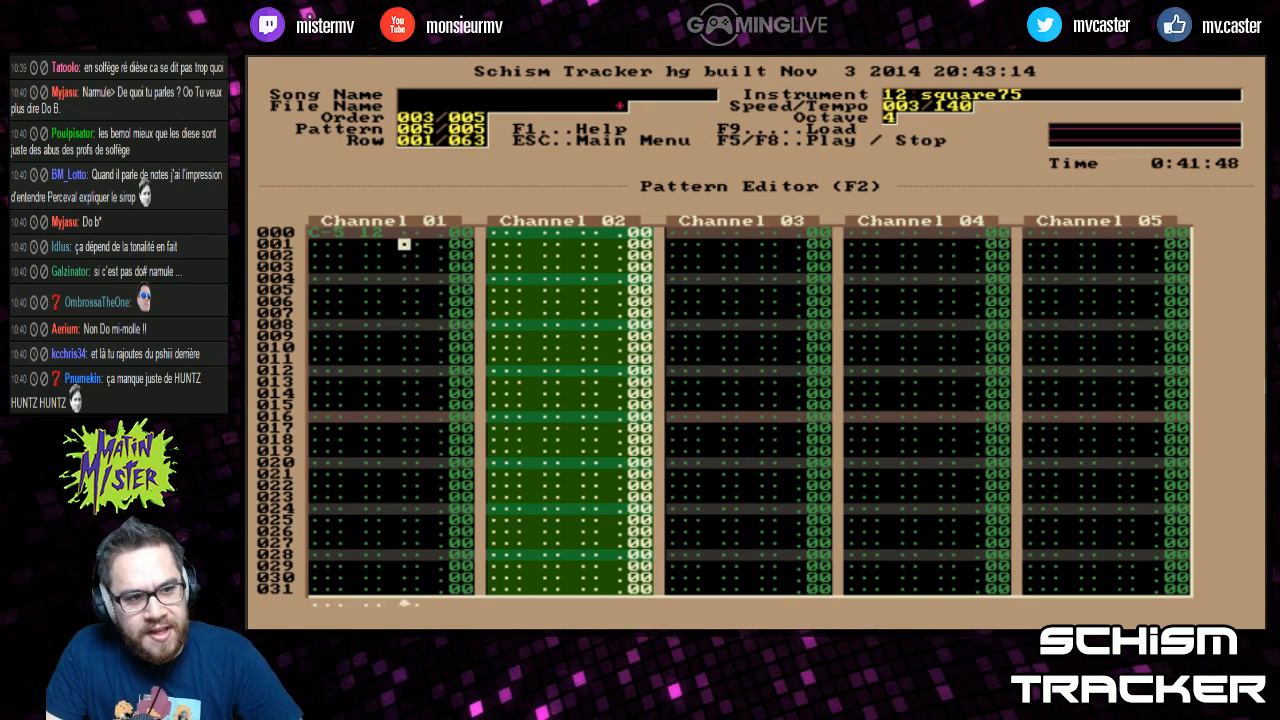
key("Right")
key("Right")
key("Right")
key("Right")
key("Down")
key("Down")
key("Down")
type("h84")
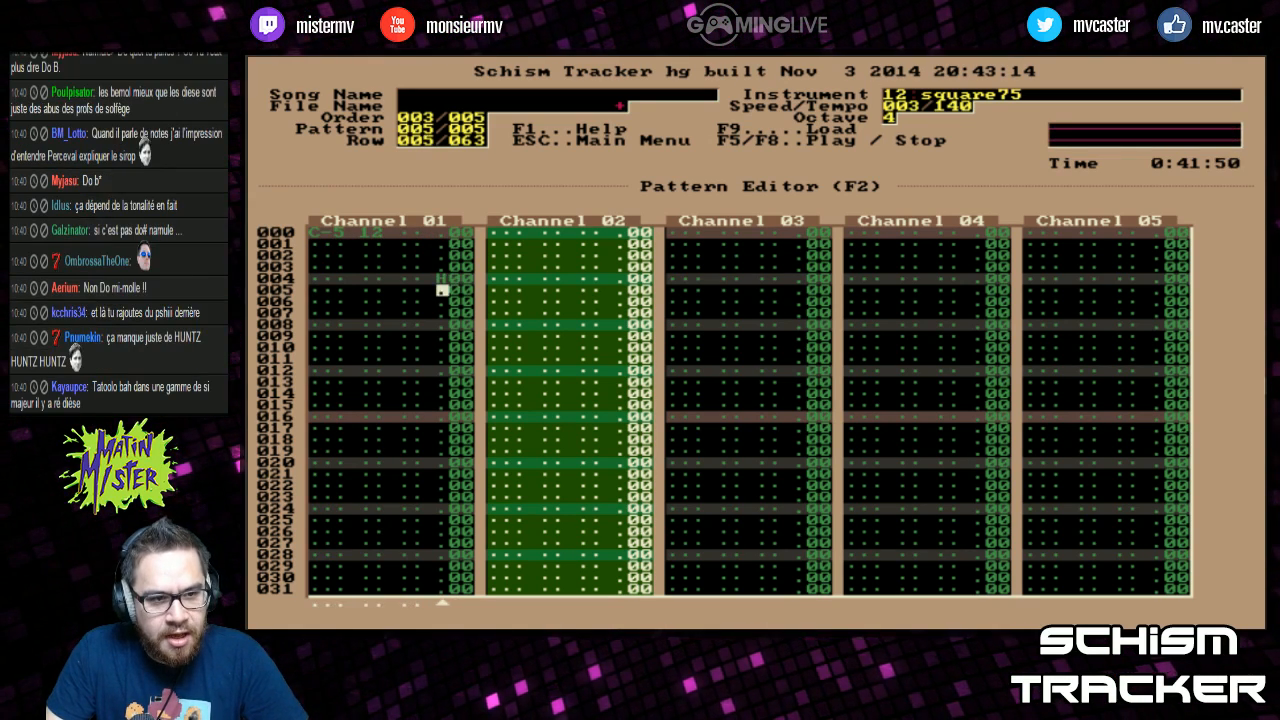
key("h")
key("h")
key("h")
key("h")
key("h")
key("h")
key("h")
key("h")
key("h")
key("h")
key("h")
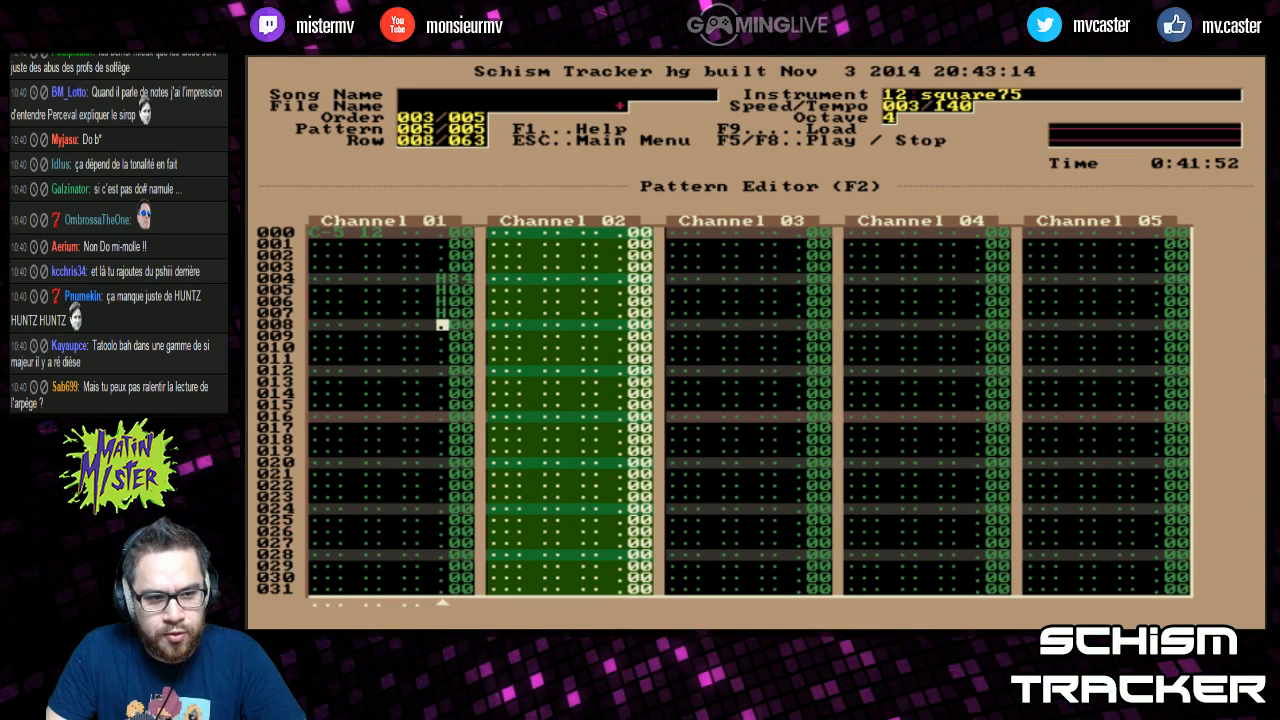
key("F6")
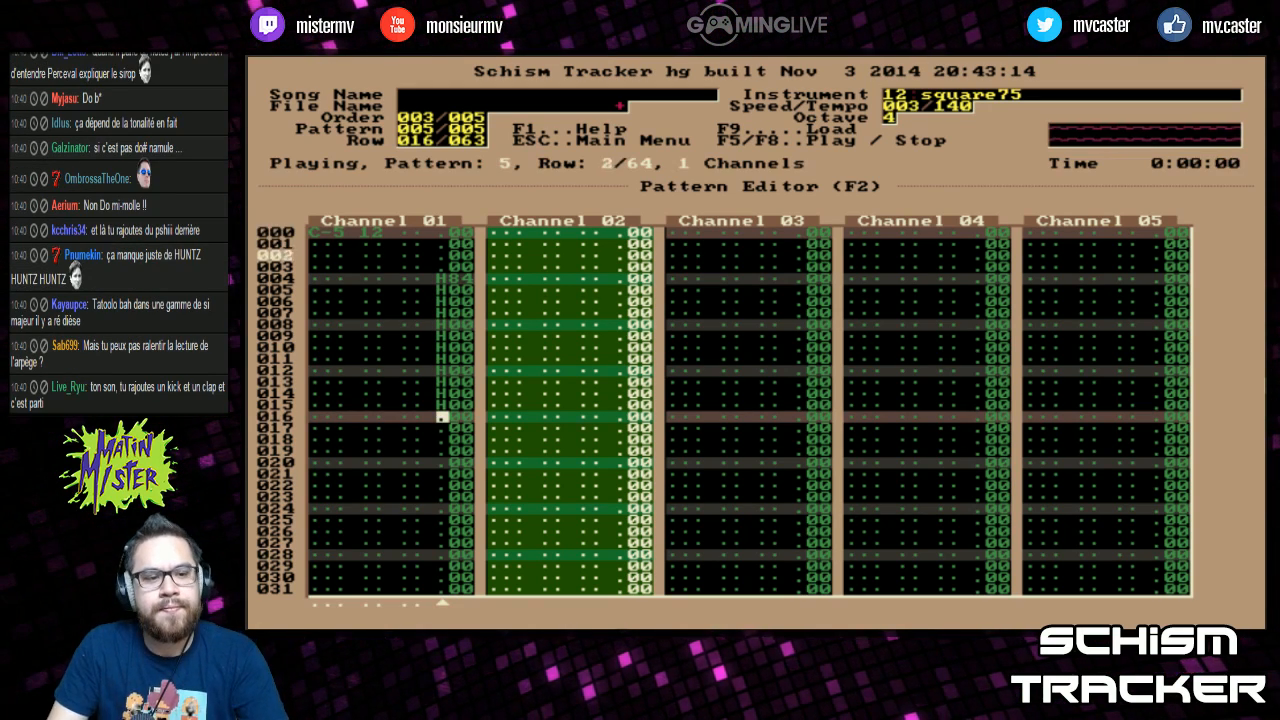
key("F8")
Step: Enter effect D02 at row 016 and D00 in rows 017 to 040 of Channel 01
type("d")
key("Right")
key("Up")
key("Left")
key("Down")
type("dddddddddddddddddddddddddddddddddddddddddddddd")
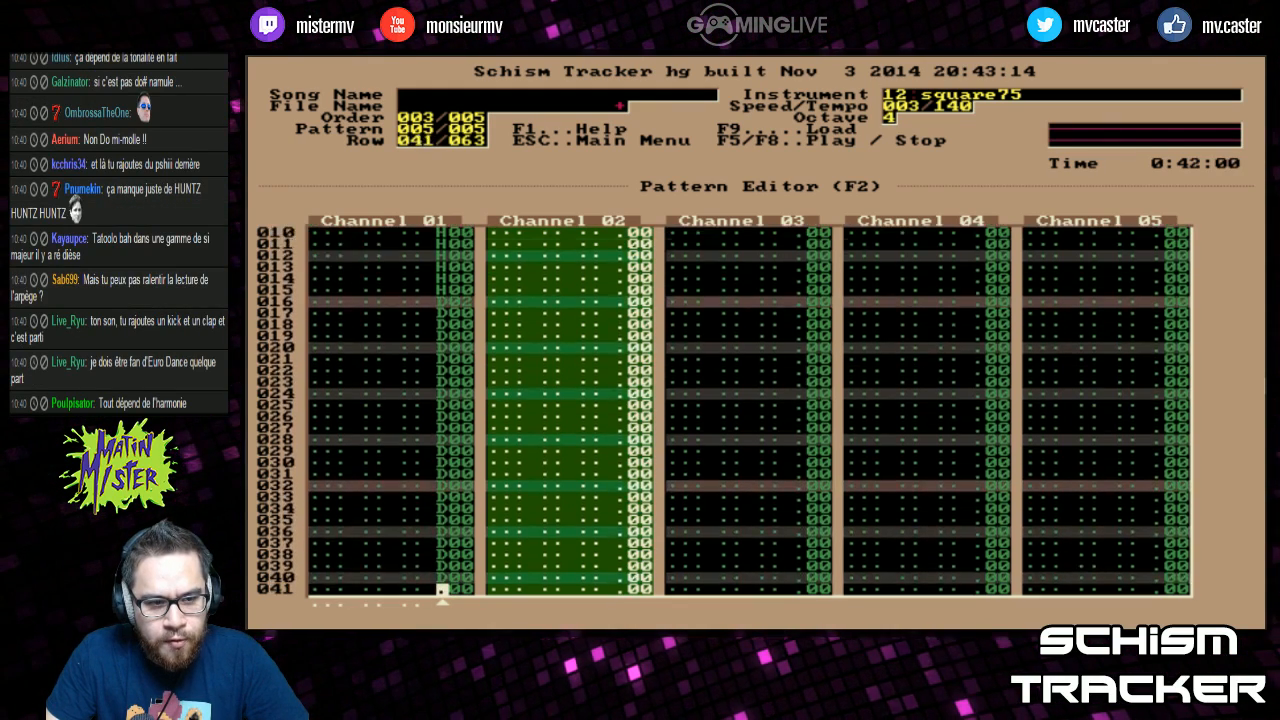
Step: Play pattern 005 to hear the vibrato followed by the D volume slide, and stop playback
key("Left")
key("Left")
key("Left")
key("Left")
key("Left")
key("Left")
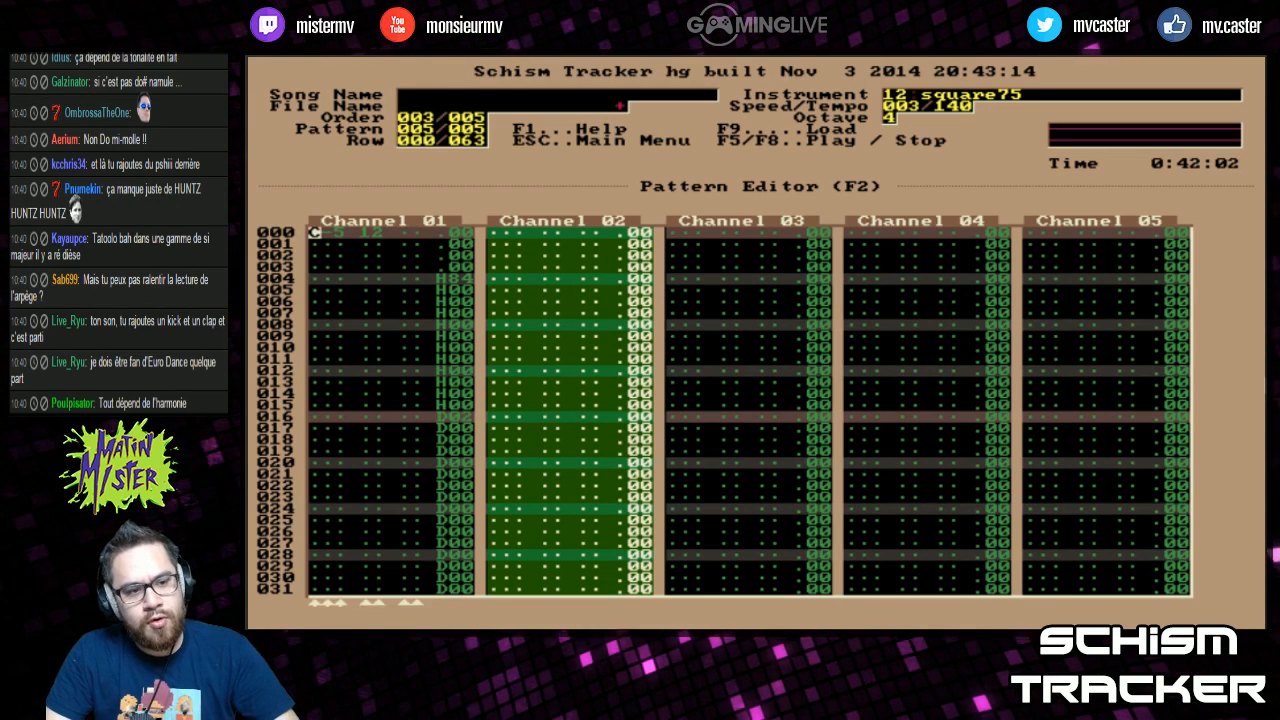
key("Page_Down")
key("F6")
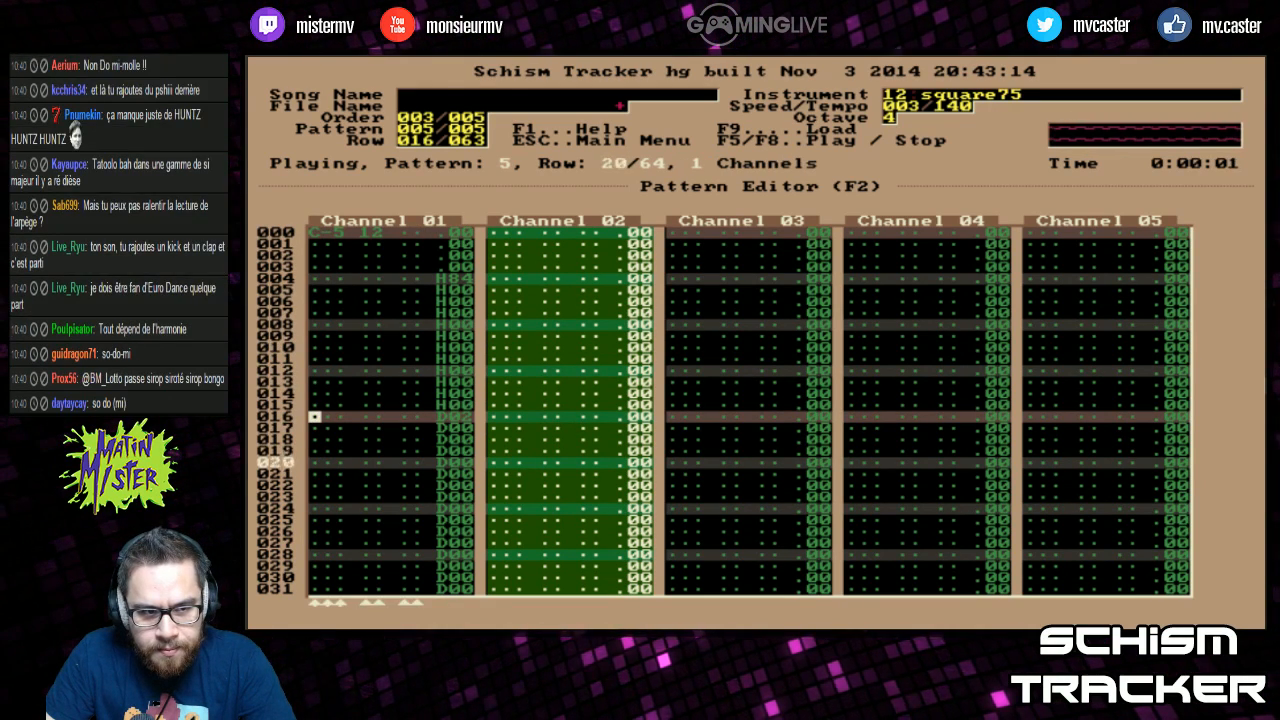
key("F8")
Step: Set Channel 01's volume to 64 at row 016 and 00 at row 032, and interpolate the volumes between those rows
key("Right")
key("Right")
key("Right")
key("Right")
key("Right")
key("Right")
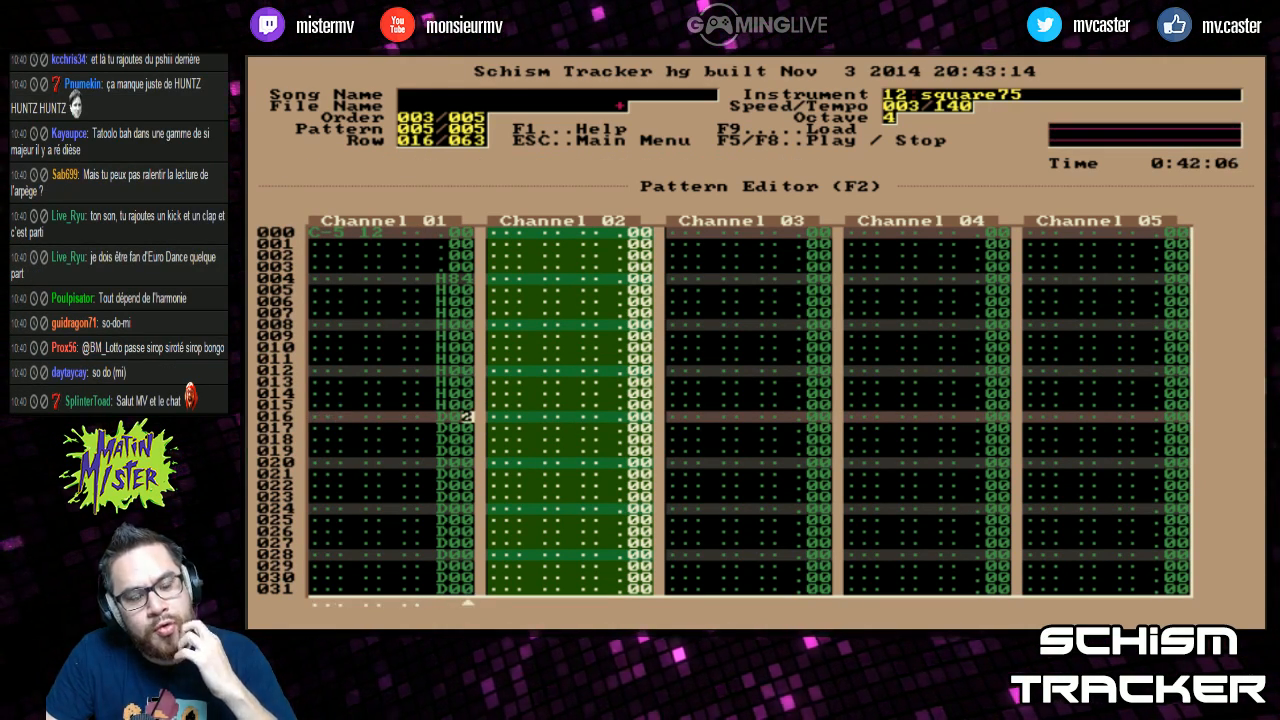
key("Left")
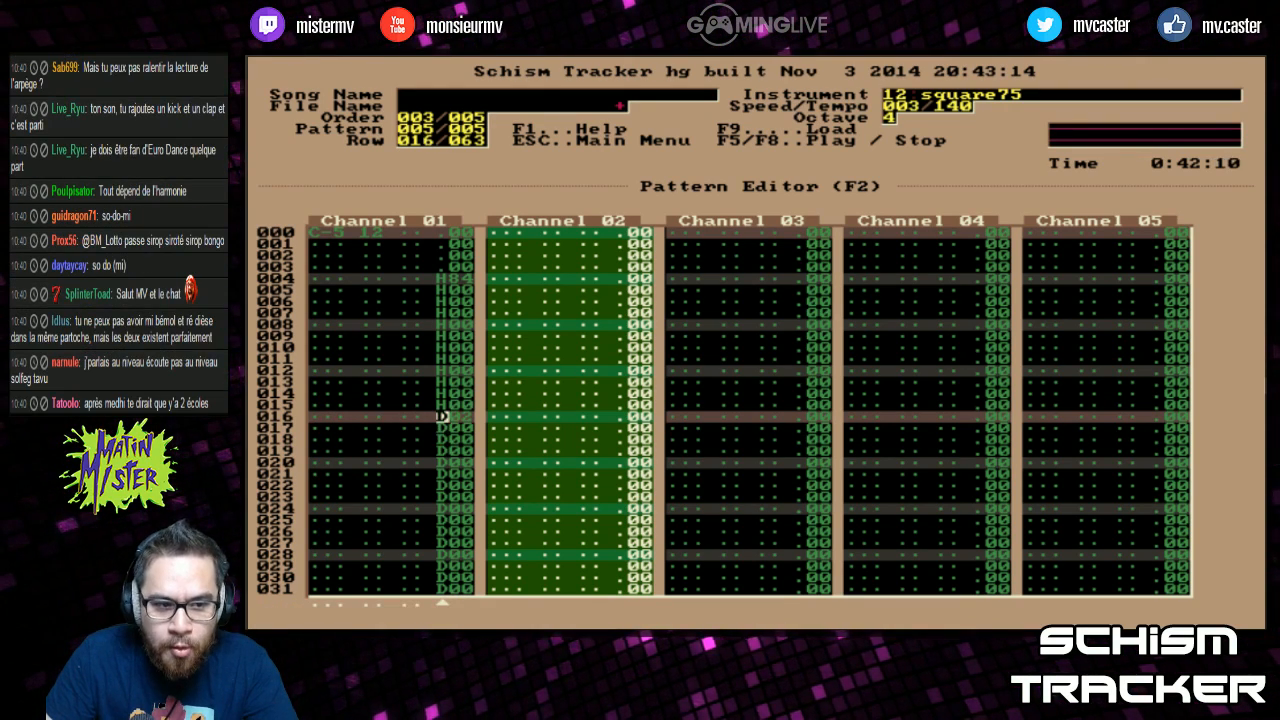
key("Left")
type("640")
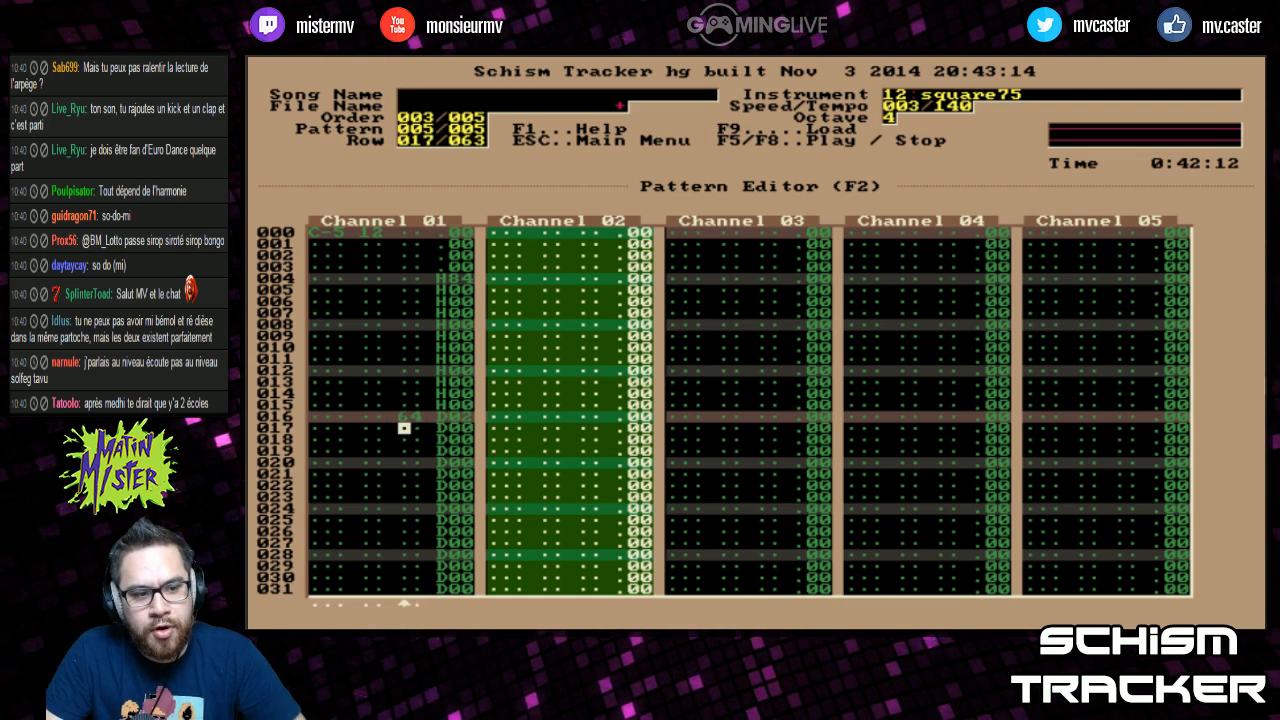
key("shift+Page_Up")
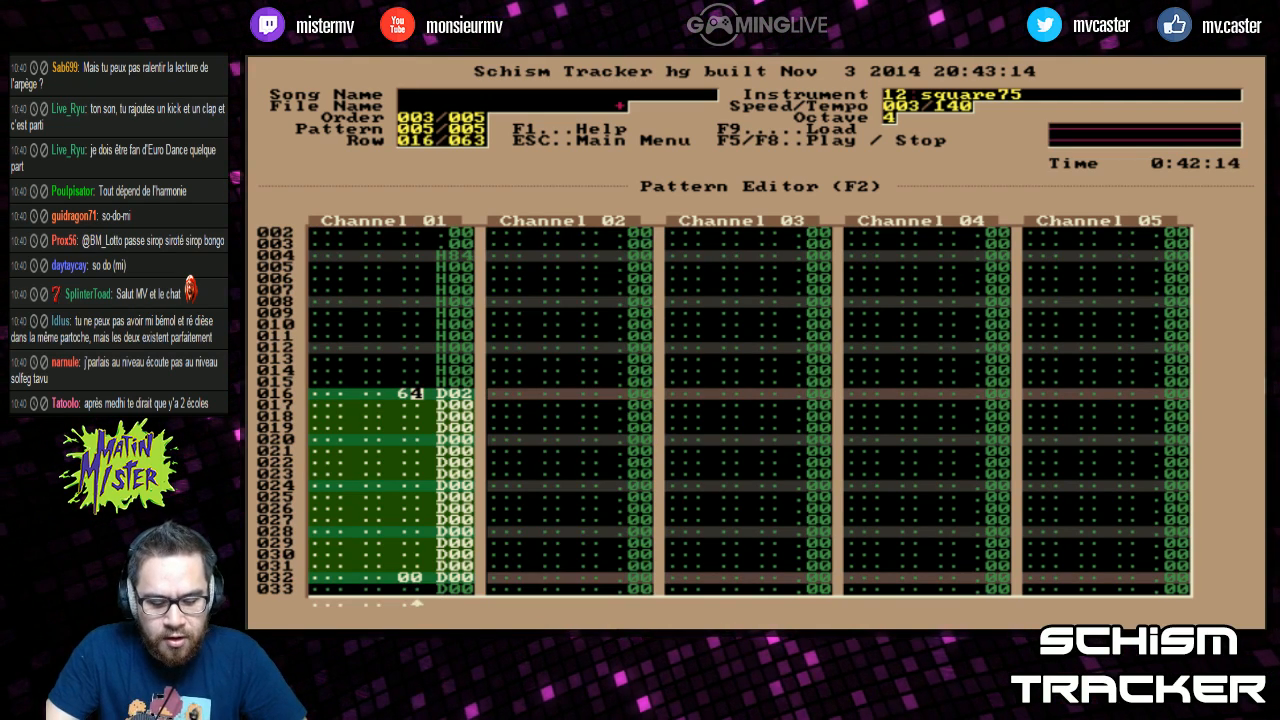
key("alt+k")
key("Right")
key("Right")
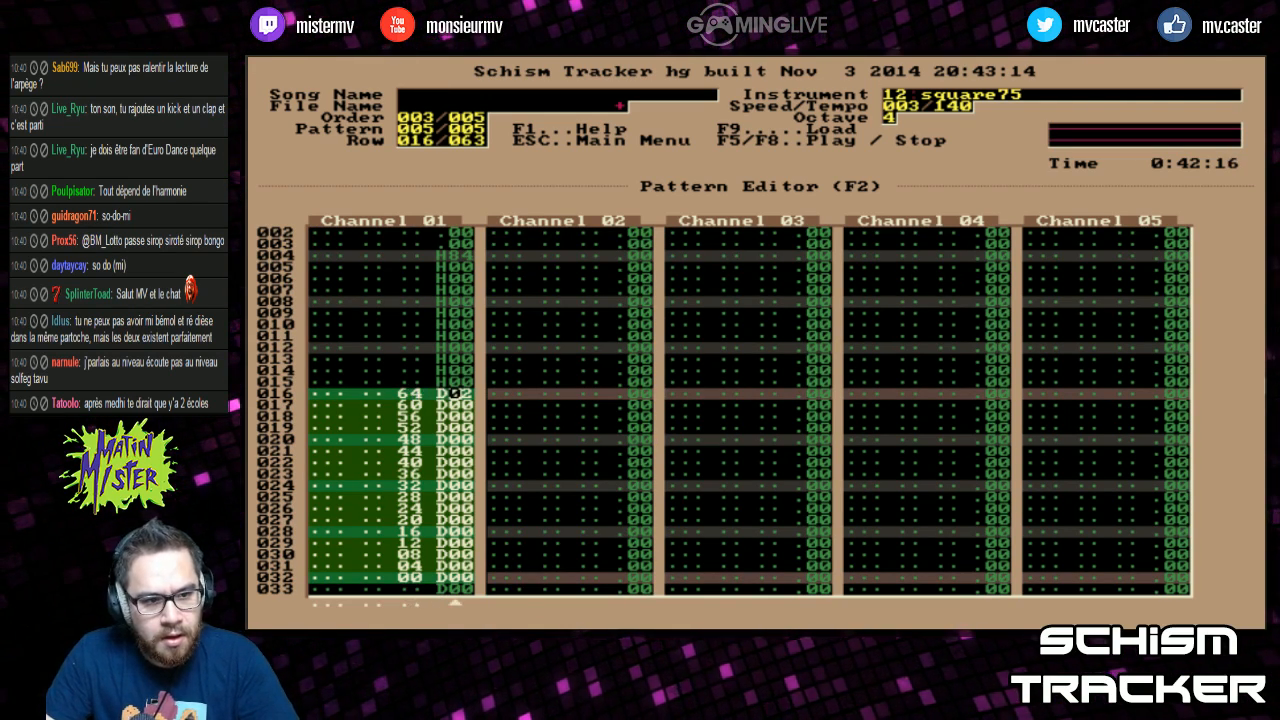
Step: Replace the D effects from row 016 to row 044 of Channel 01 with H00
key("Left")
type("h")
key("Right")
key("Up")
type("00")
key("Left")
type("hhhhhhhhhhhhhhhhhhhhhhhhhhhhh")
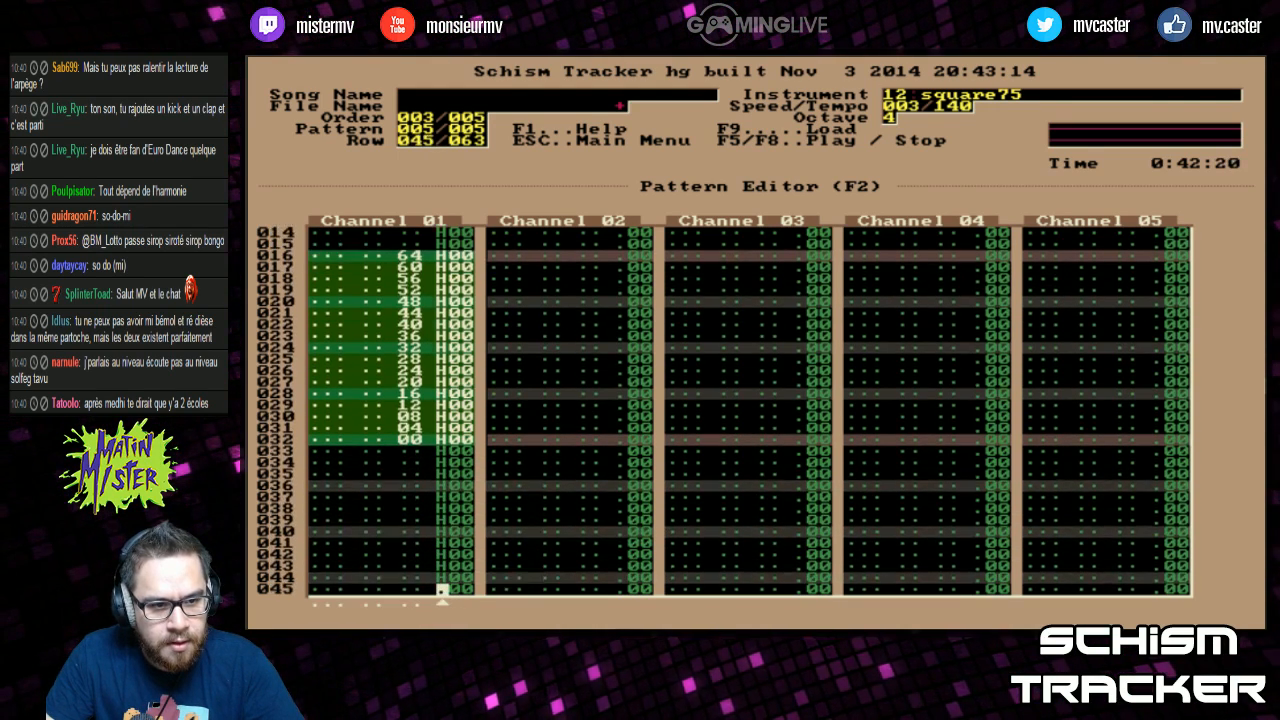
Step: Play pattern 005 to hear the vibrato with the fading volume column, stop playback, and return to row 016
key("F6")
key("Page_Up")
key("Page_Up")
key("Page_Up")
key("Page_Down")
key("F8")
Step: Delete the volume values and H00 effects from row 016 onward in Channel 01
key("Left")
key("Delete")
key("Delete")
key("Delete")
key("Delete")
key("Delete")
key("Delete")
key("Delete")
key("Delete")
key("Delete")
key("Delete")
key("Delete")
key("Delete")
key("Delete")
key("Delete")
key("Delete")
key("Delete")
key("Delete")
key("Delete")
key("Delete")
key("Delete")
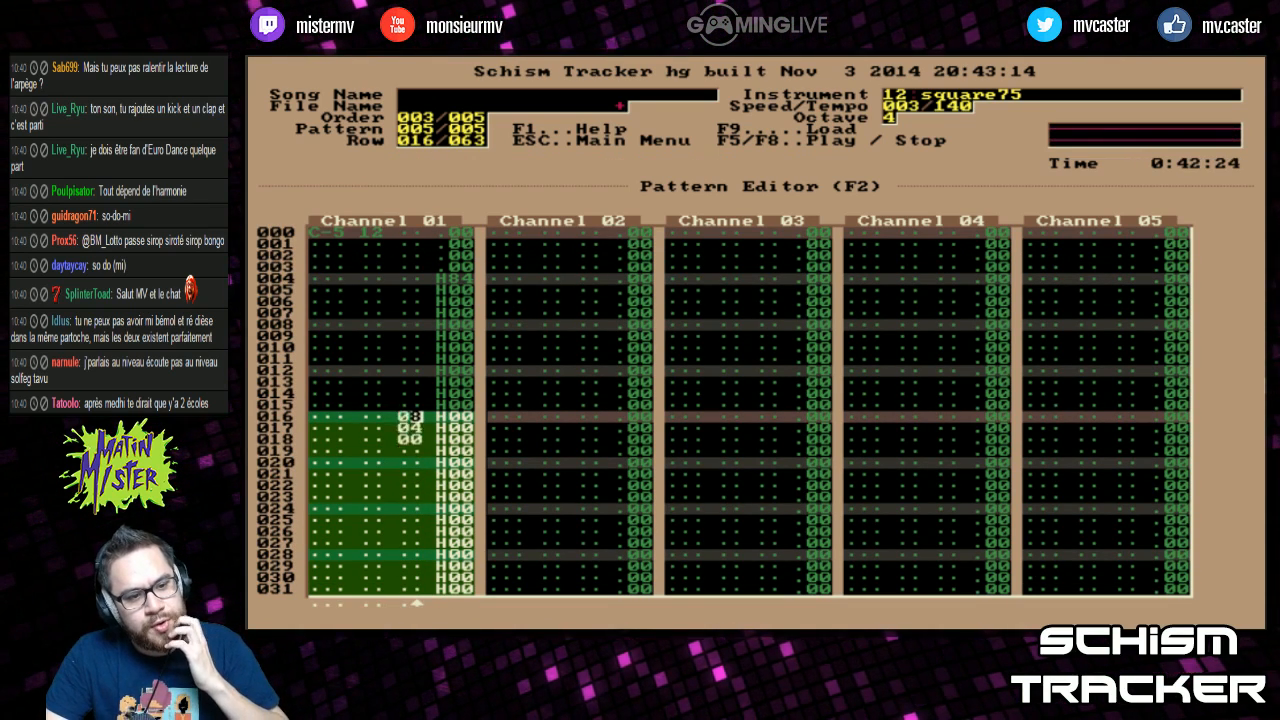
key("Right")
key("Right")
key("Right")
key("Right")
key("Right")
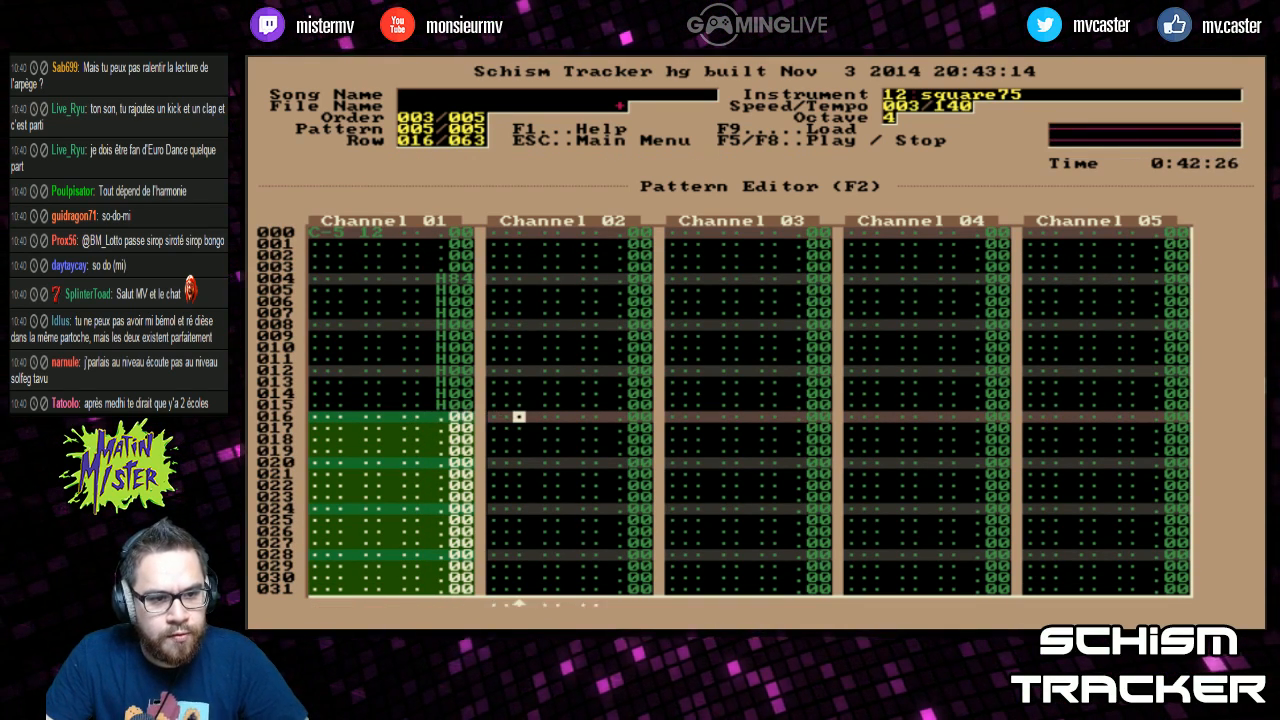
Step: Enter effect K02 at row 016 and K00 in the rows from 017 onward in Channel 01
key("Left")
key("shift+Down")
key("Left")
key("Left")
key("Left")
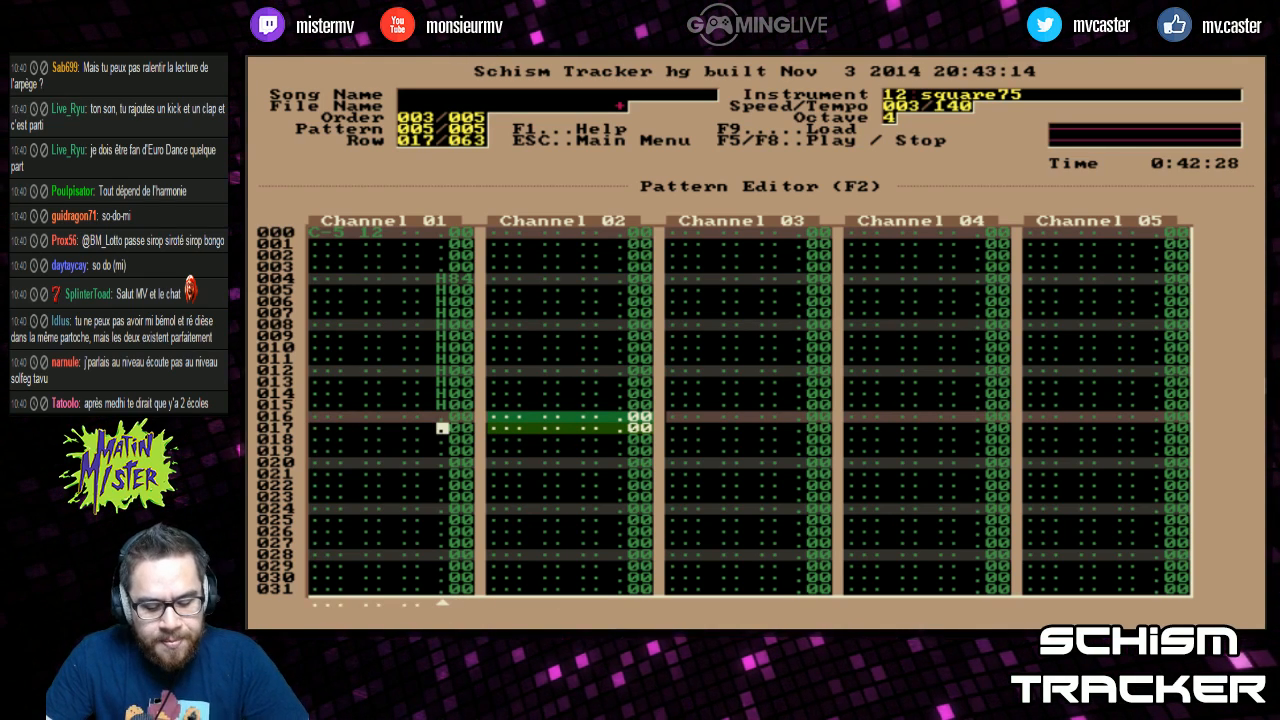
key("Up")
type("kkkkkkkkkkkkkkkkkkkkkkkkkkk")
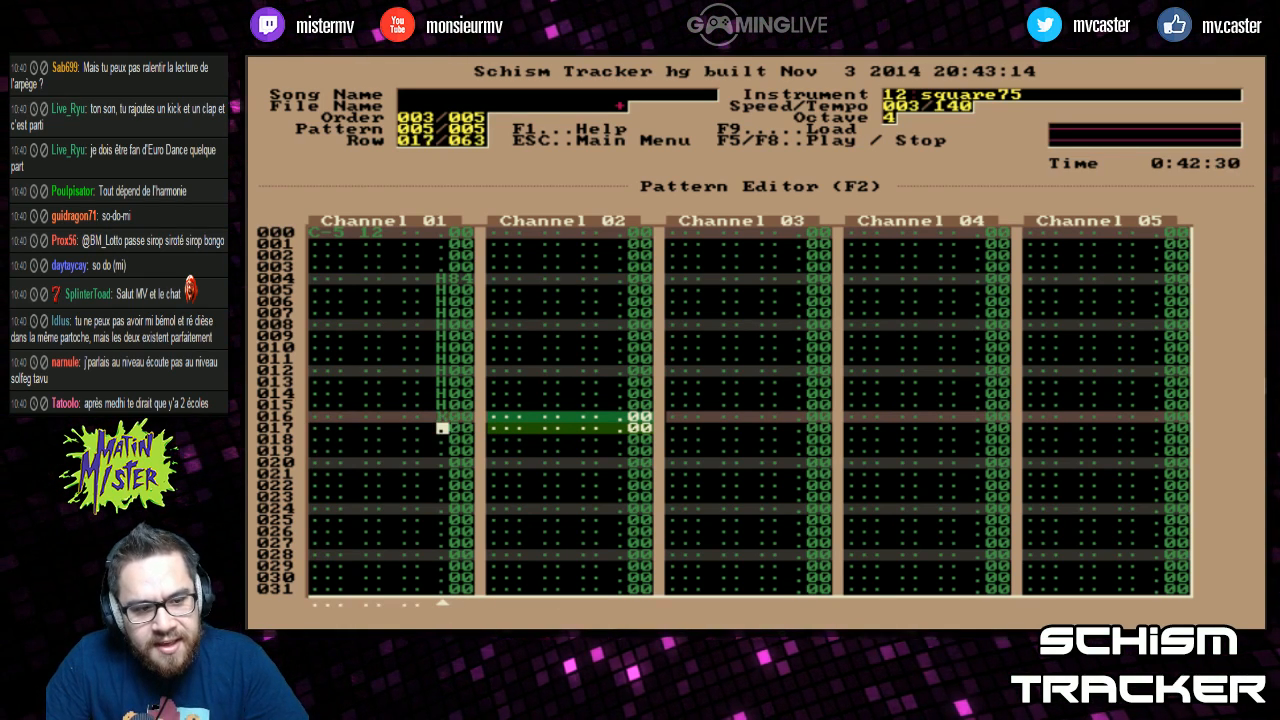
key("Page_Up")
key("Page_Up")
key("Page_Up")
key("Page_Down")
key("Right")
type("02")
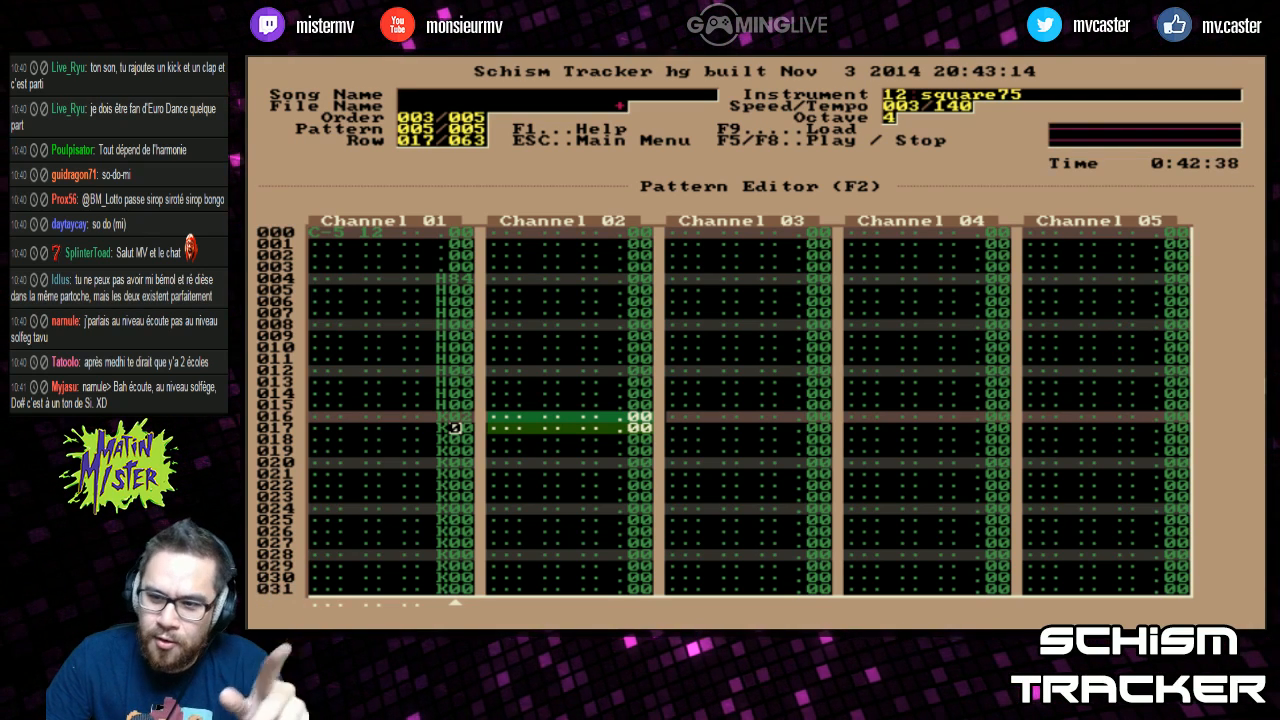
Step: Play pattern 005 to hear the K effect combining vibrato and volume slide, and stop playback
key("Up")
key("Up")
key("Up")
key("Up")
key("Up")
key("Up")
key("Up")
key("Up")
key("Up")
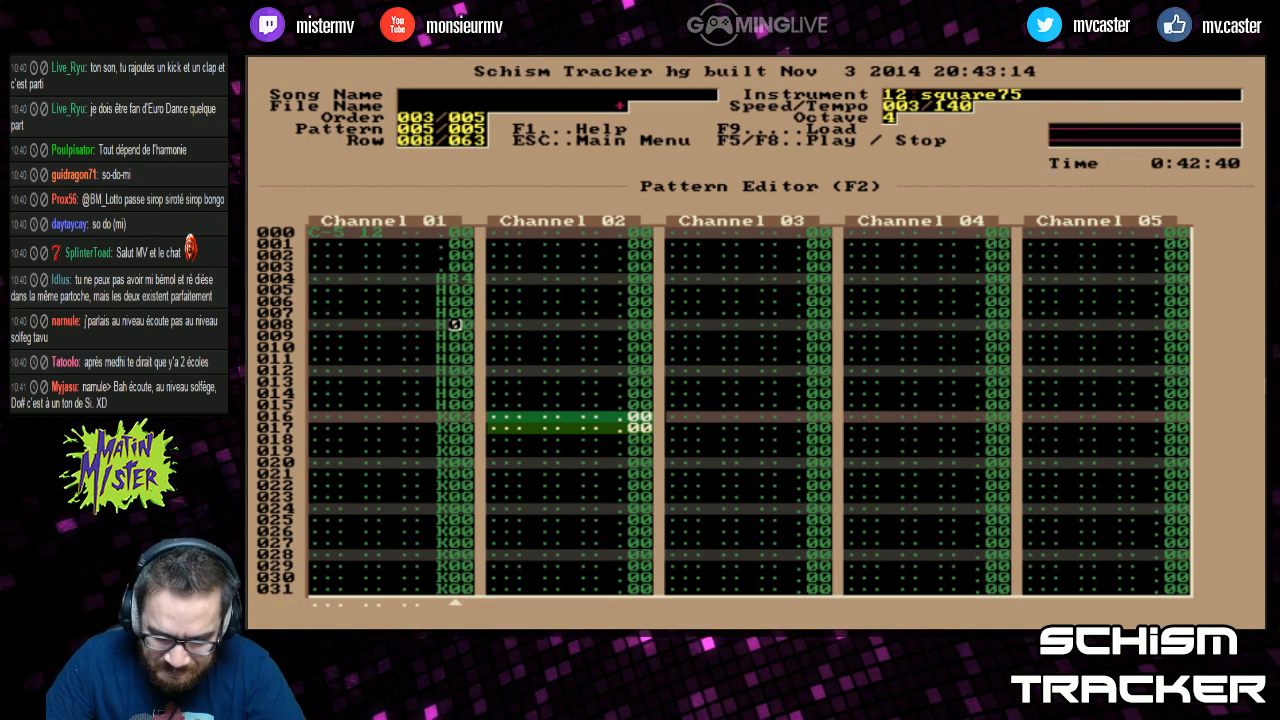
key("F6")
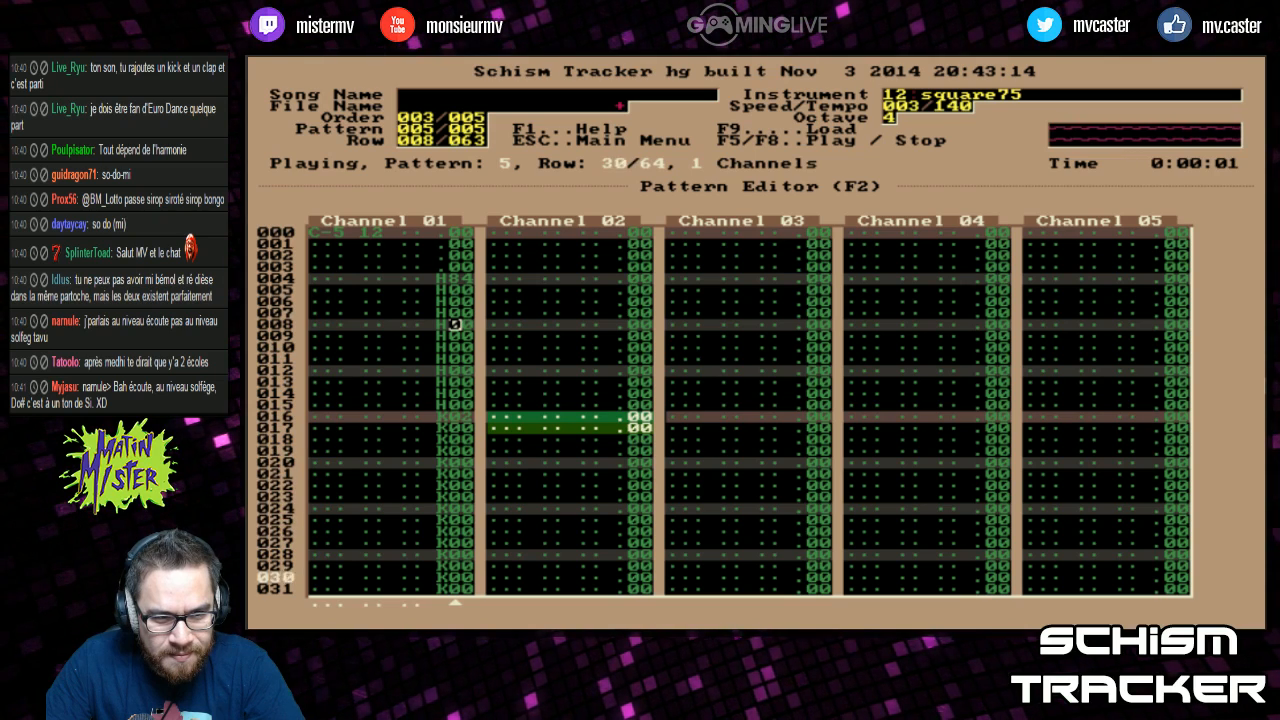
key("F8")
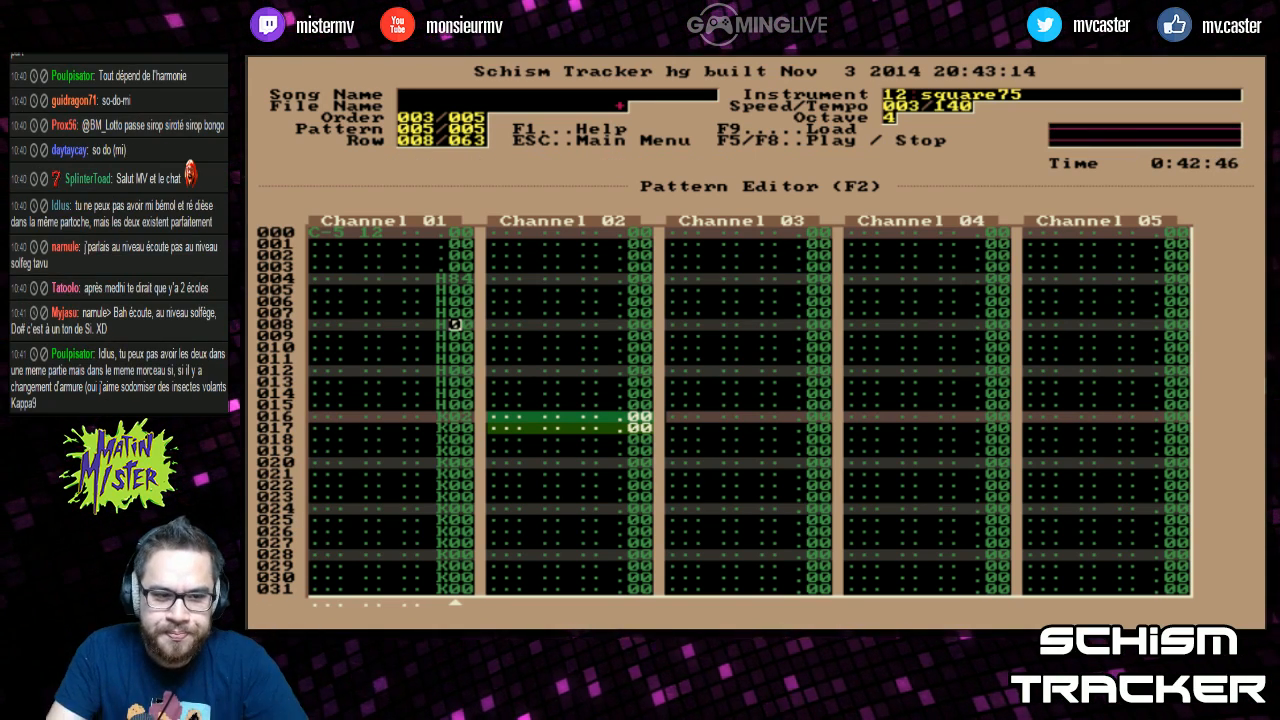
Step: Delete all H and K effects from row 004 onward in Channel 01, keeping the C-5 note
key("Page_Down")
key("Left")
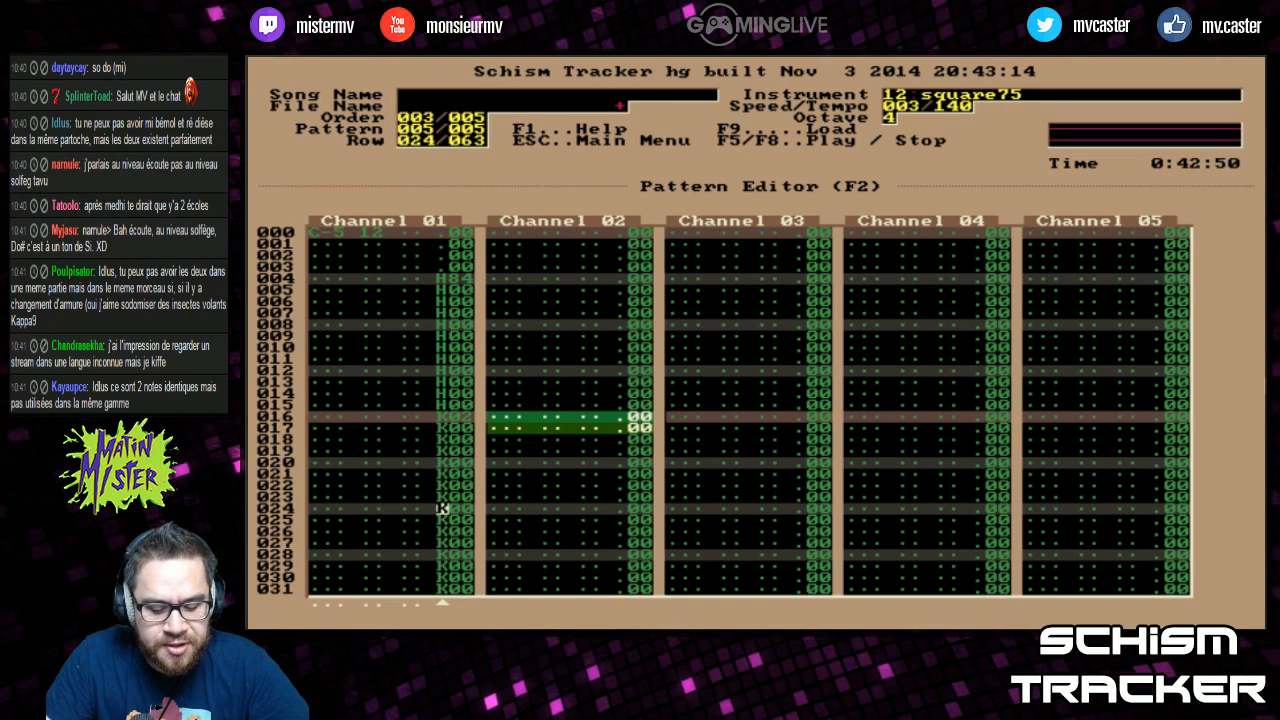
key("Page_Up")
key("Up")
key("Up")
key("Up")
key("Up")
key("Up")
key("Down")
key("Delete")
key("Delete")
key("Delete")
key("Delete")
key("Delete")
key("Delete")
key("Delete")
key("Delete")
key("Delete")
key("Delete")
key("Delete")
key("Delete")
key("Delete")
key("Delete")
key("Delete")
key("Delete")
key("Delete")
key("Delete")
key("Delete")
key("Delete")
key("Delete")
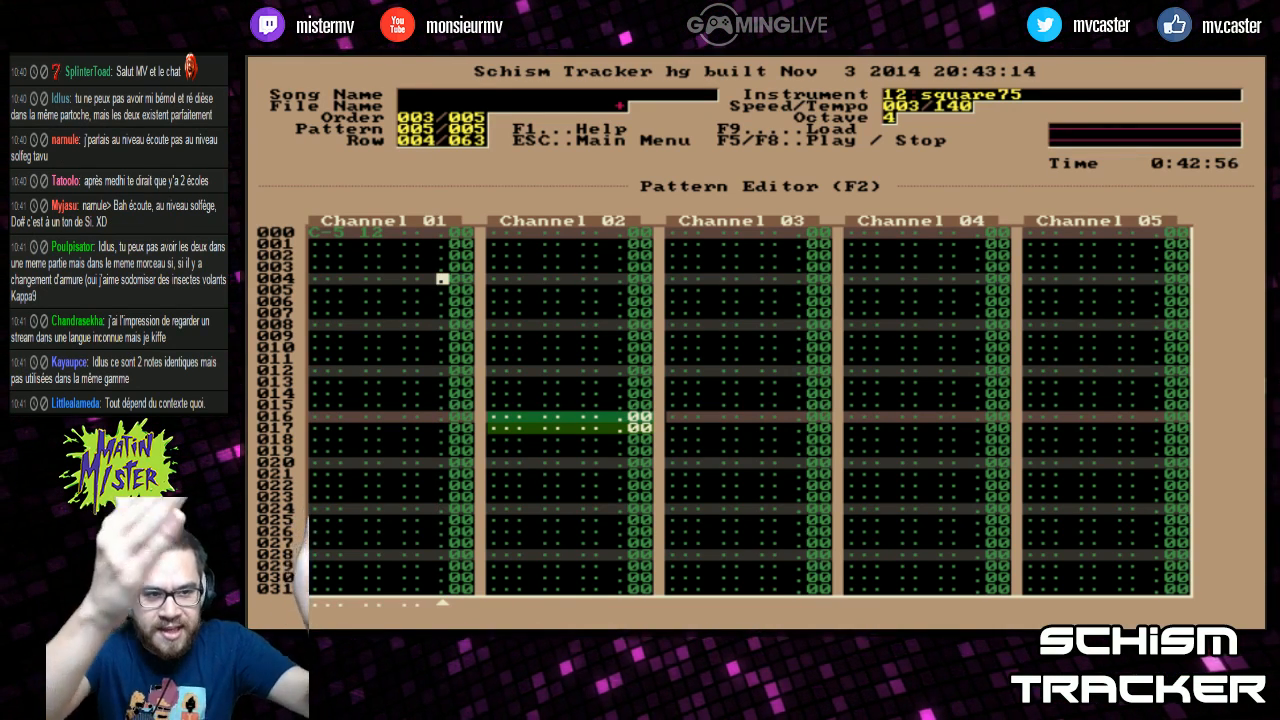
Step: Show the channel volumes alongside the order list, and return to the pattern editor
key("F11")
key("F11")
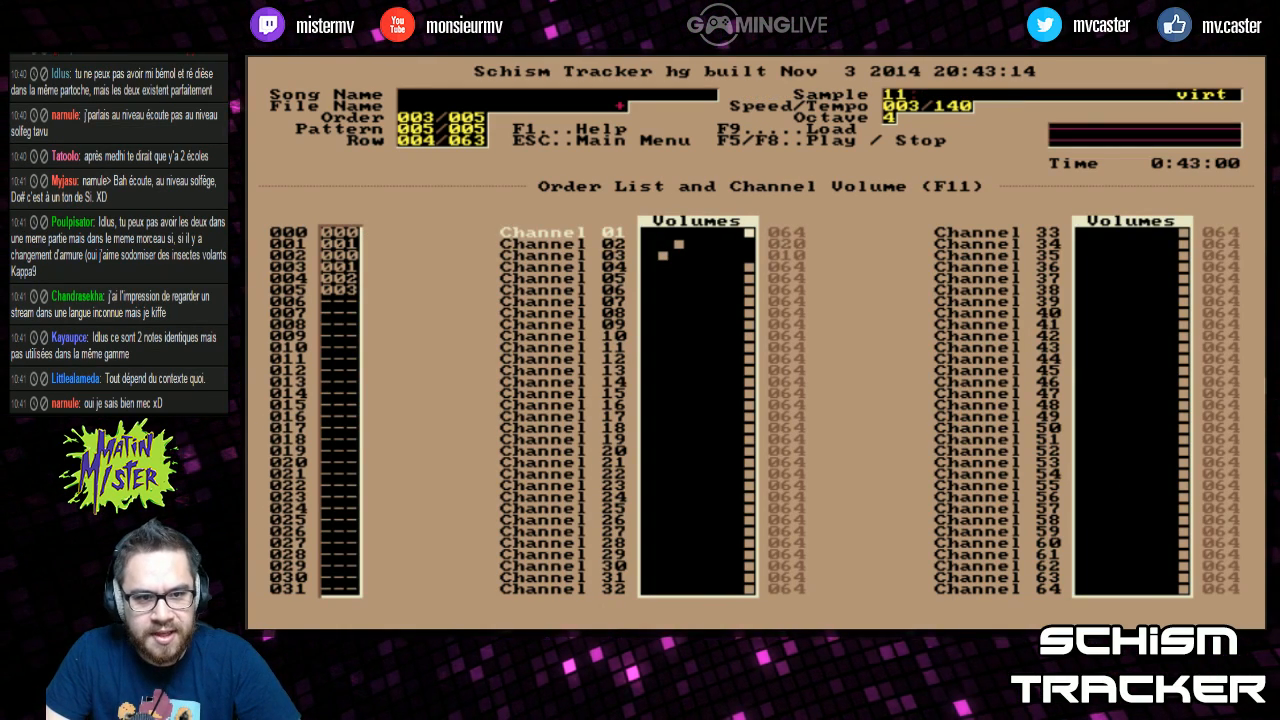
key("F2")
Step: Enter the M effect at rows 004, 008 and 012 of Channel 01
key("Up")
type("m")
key("Right")
key("Down")
key("Down")
key("Down")
key("Left")
type("m")
key("Down")
key("Down")
key("Down")
type("m")
key("Page_Up")
key("Right")
key("Down")
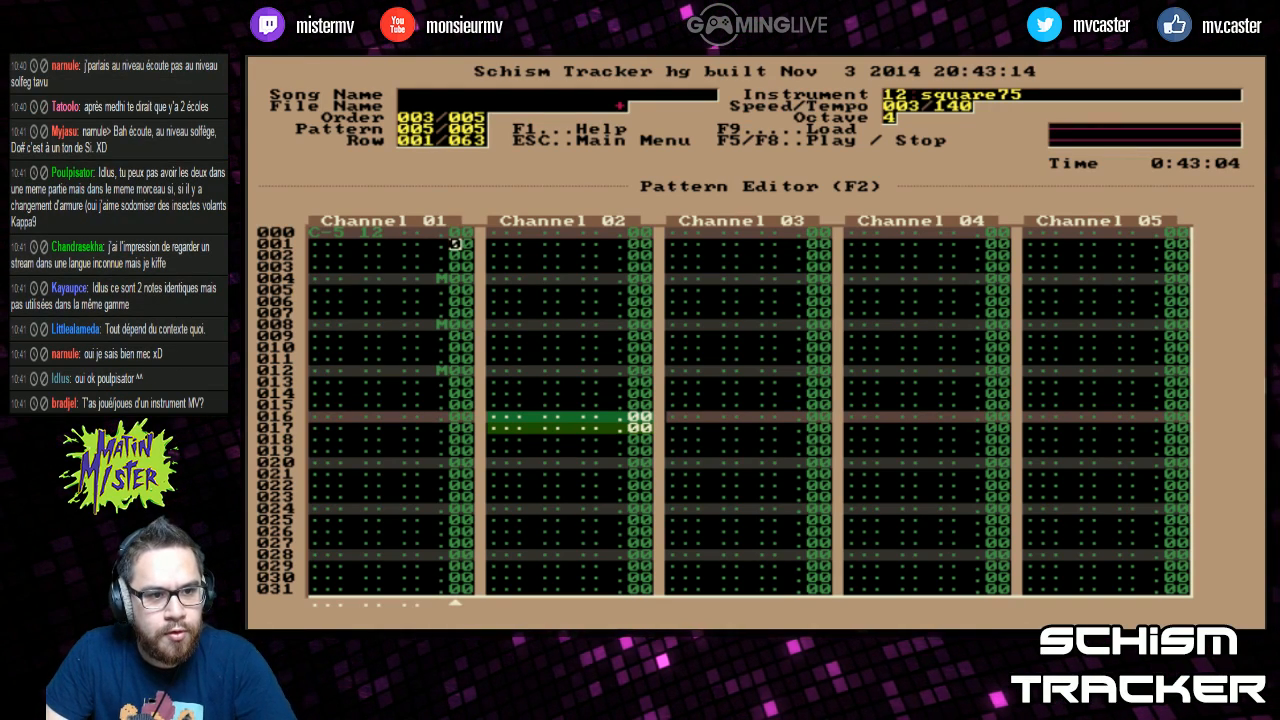
Step: Set the value of the M effect at row 004 of Channel 01 to 40
key("Down")
type("40")
key("Down")
key("Down")
key("Down")
key("Down")
key("Up")
key("Up")
key("Up")
key("Up")
key("Up")
key("Up")
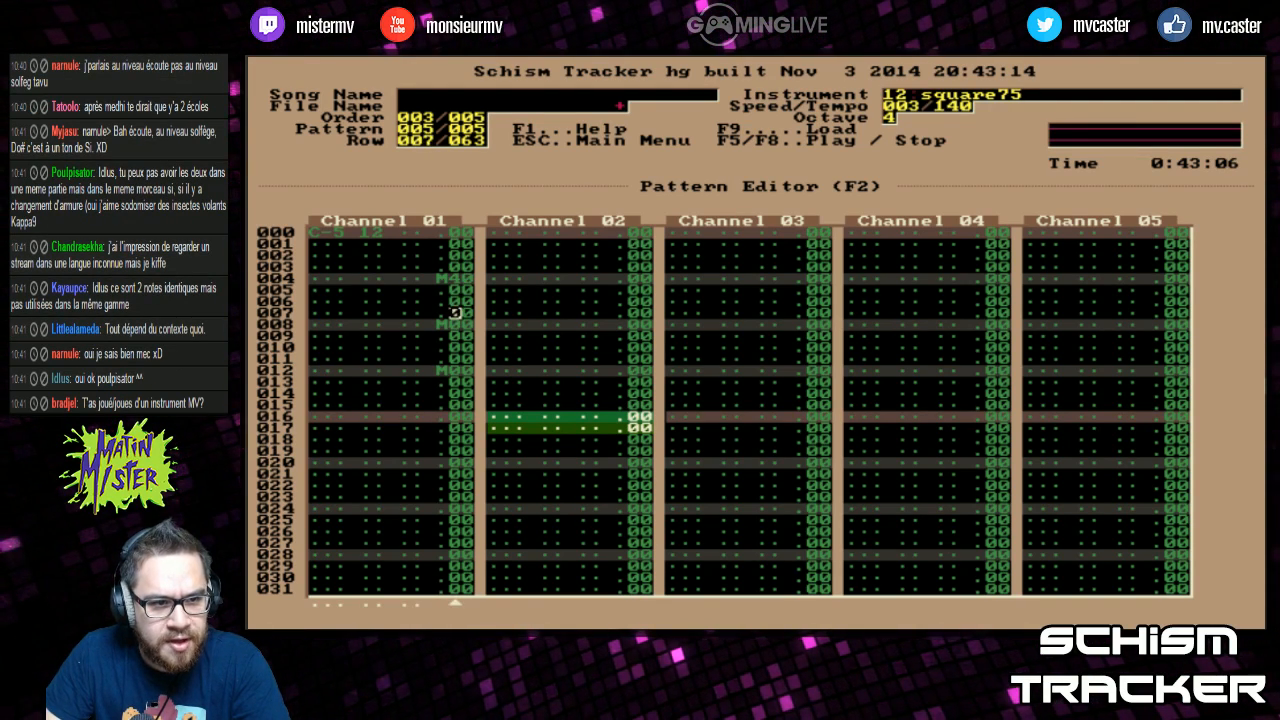
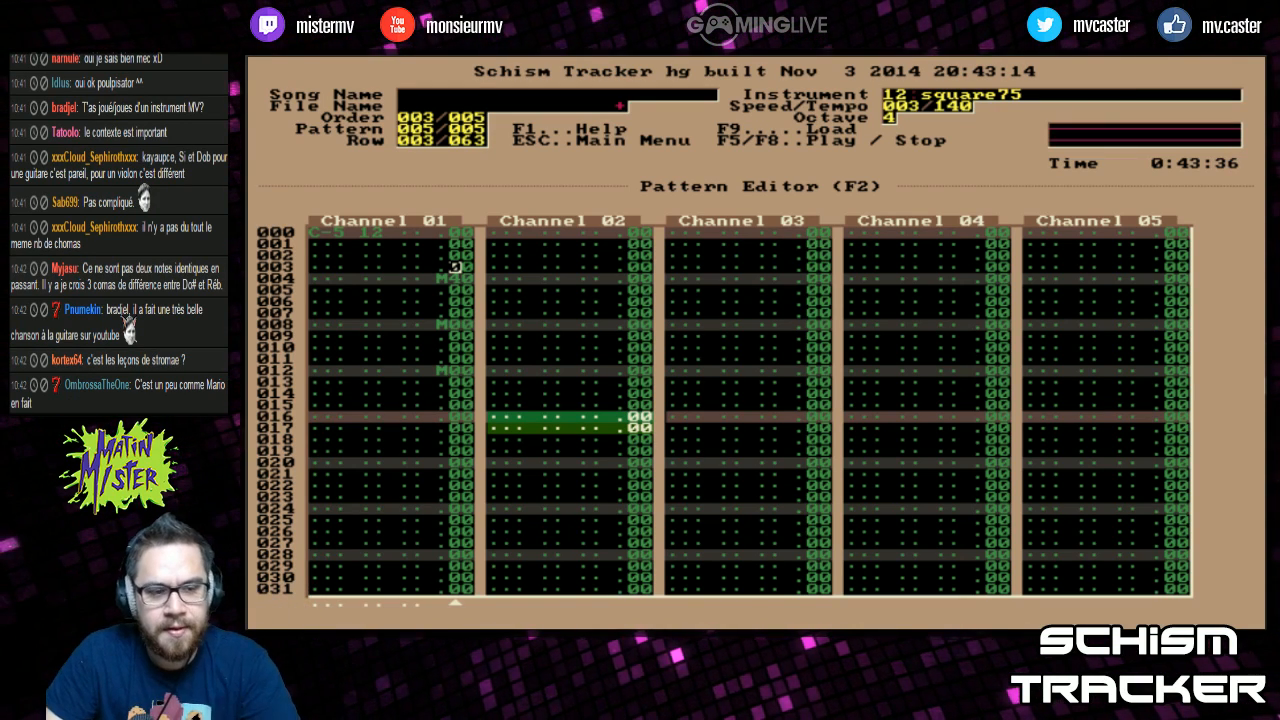
Step: Set the value of the M effect at row 008 of Channel 01 to 10
key("Down")
key("Down")
key("Down")
key("Down")
key("Down")
key("Down")
key("Down")
key("Down")
key("Down")
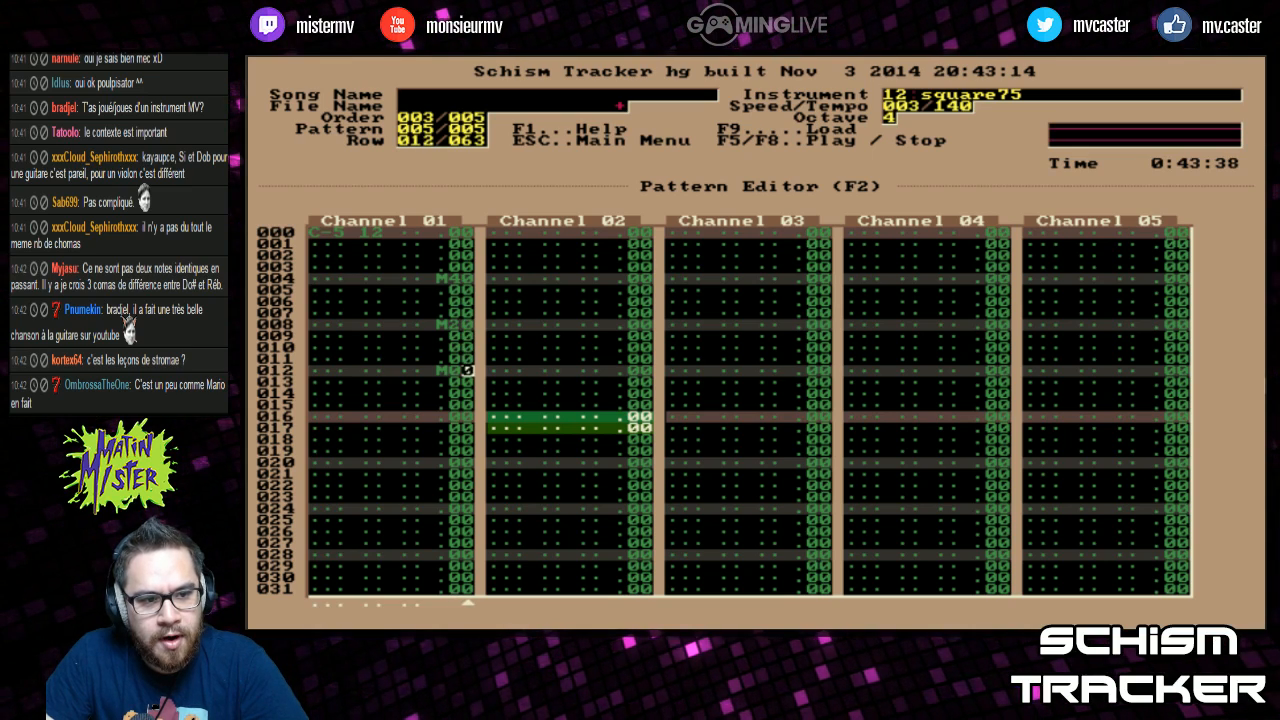
key("Up")
key("Up")
key("Up")
key("Up")
Step: Set the value of the M effect at row 012 of Channel 01 to 40, and play the pattern
key("Down")
key("Down")
key("Down")
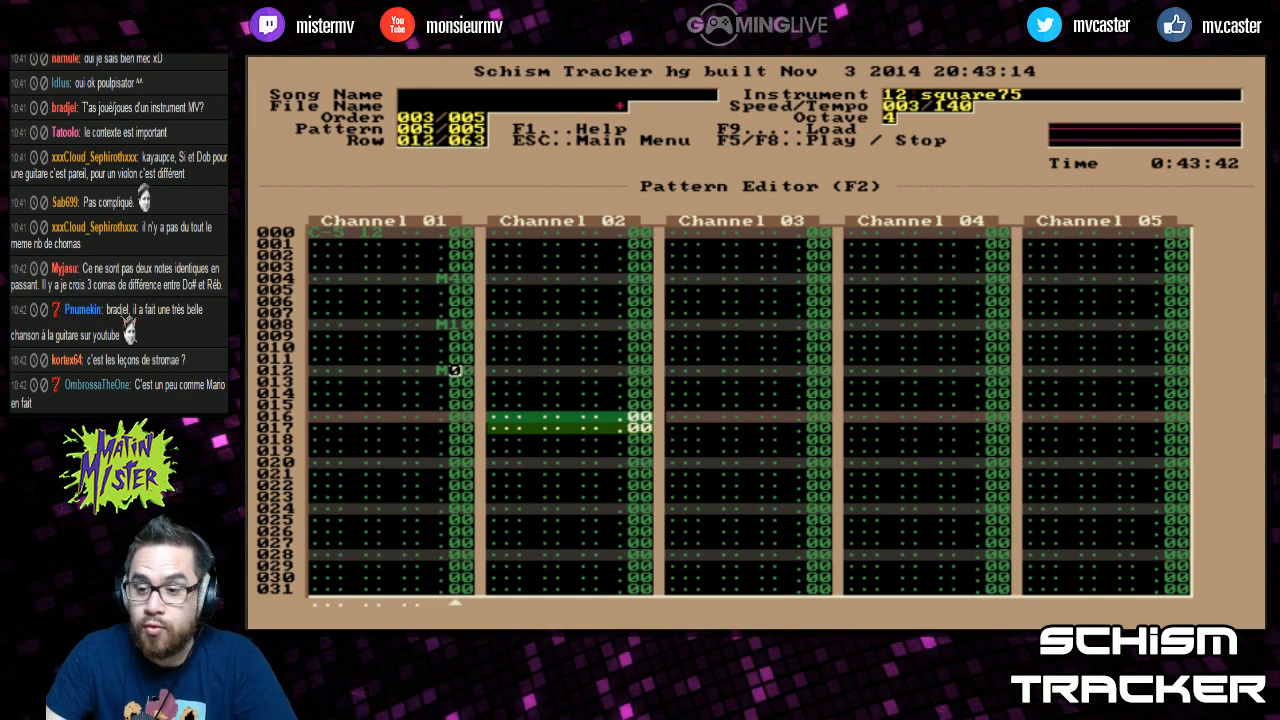
type("40")
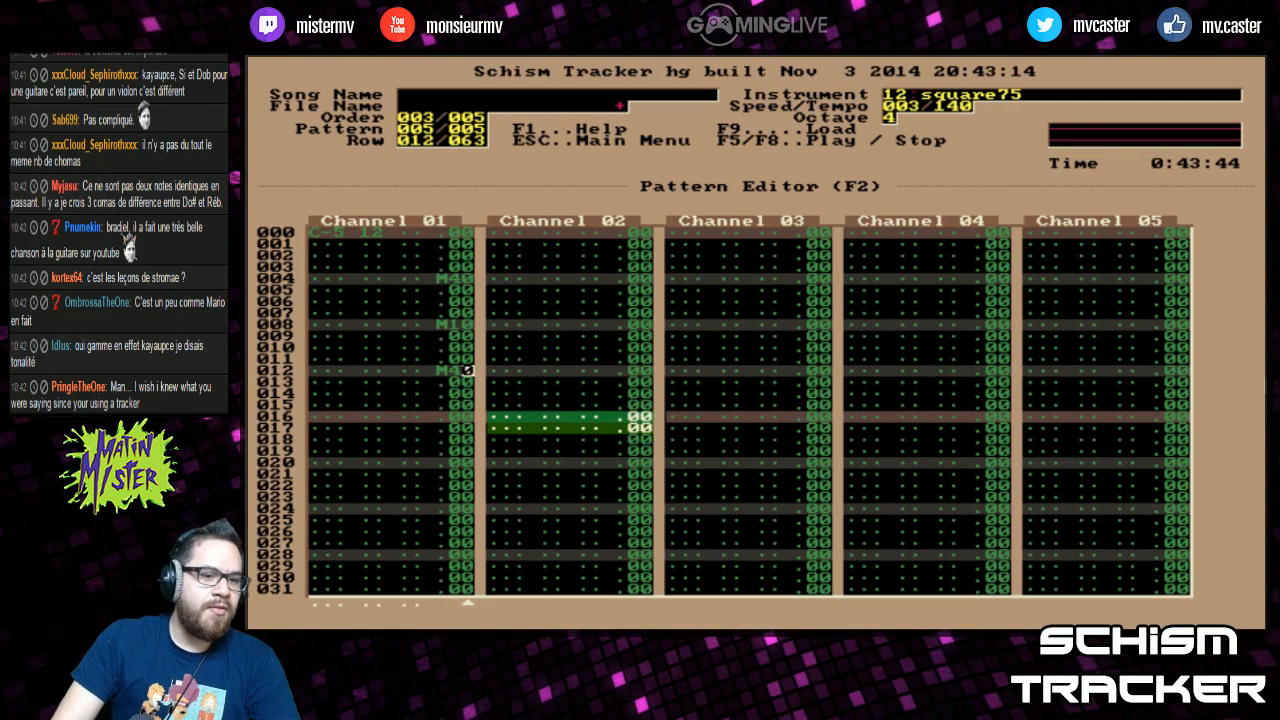
key("F6")
key("F8")
Step: Delete all M effects from row 004 onward in Channel 01, keeping the C-5 note
key("Page_Up")
key("Down")
key("Down")
key("Down")
key("Down")
key("Left")
key("Delete")
key("Delete")
key("Delete")
key("Delete")
key("Delete")
key("Delete")
key("Delete")
key("Delete")
key("Delete")
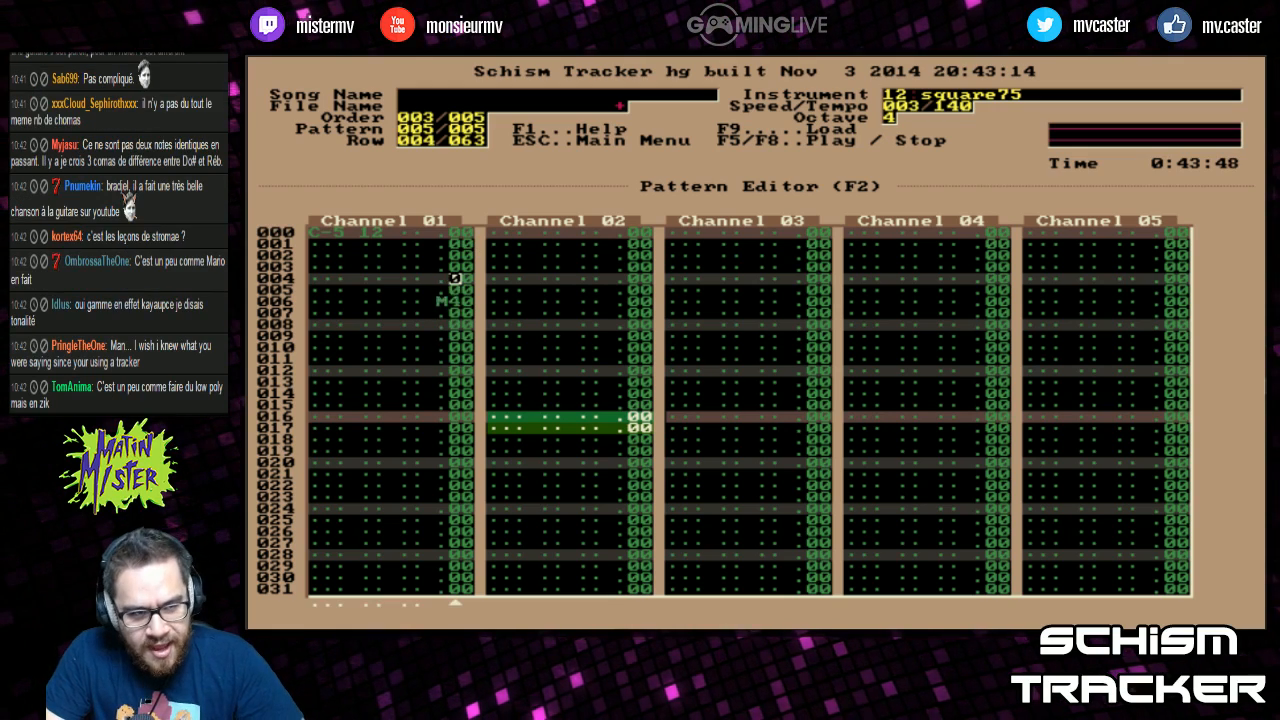
Step: Fill rows 004 to 015 of Channel 01 with the N effect, and clear them again
type("nnnnnnnnnnnn")
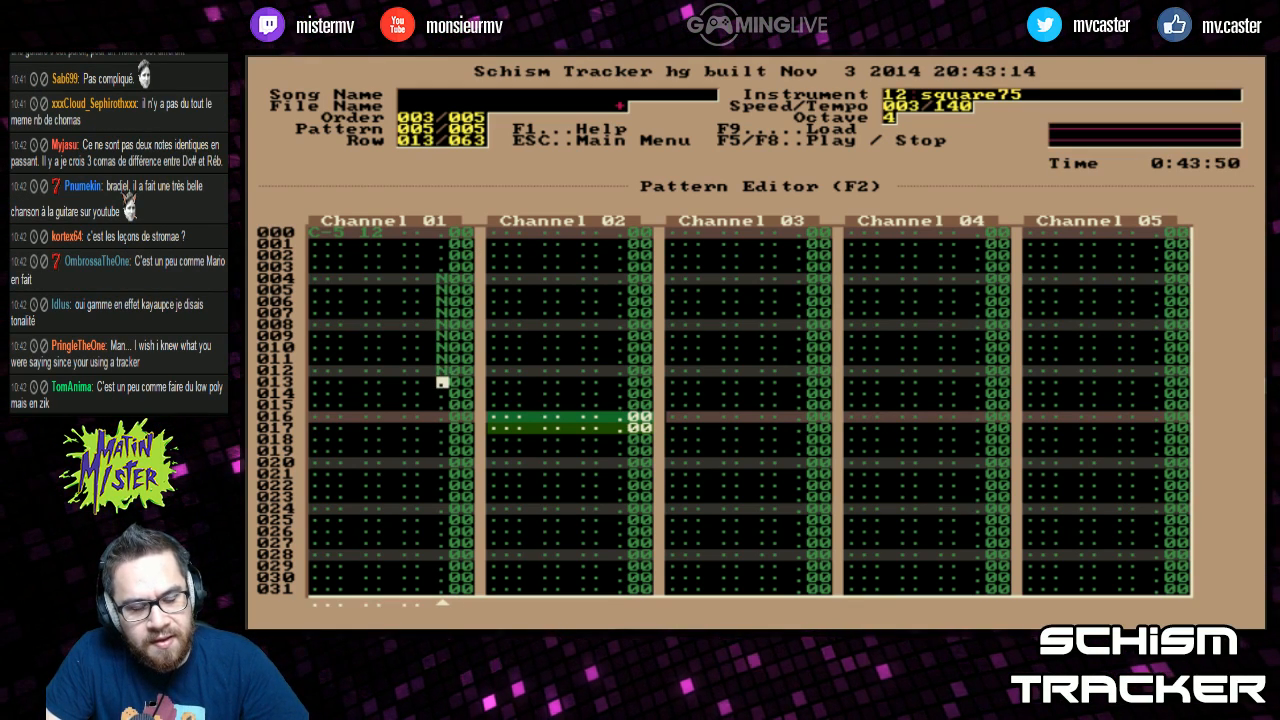
type("n")
key("Page_Up")
key("Down")
key("Down")
key("Down")
key("Down")
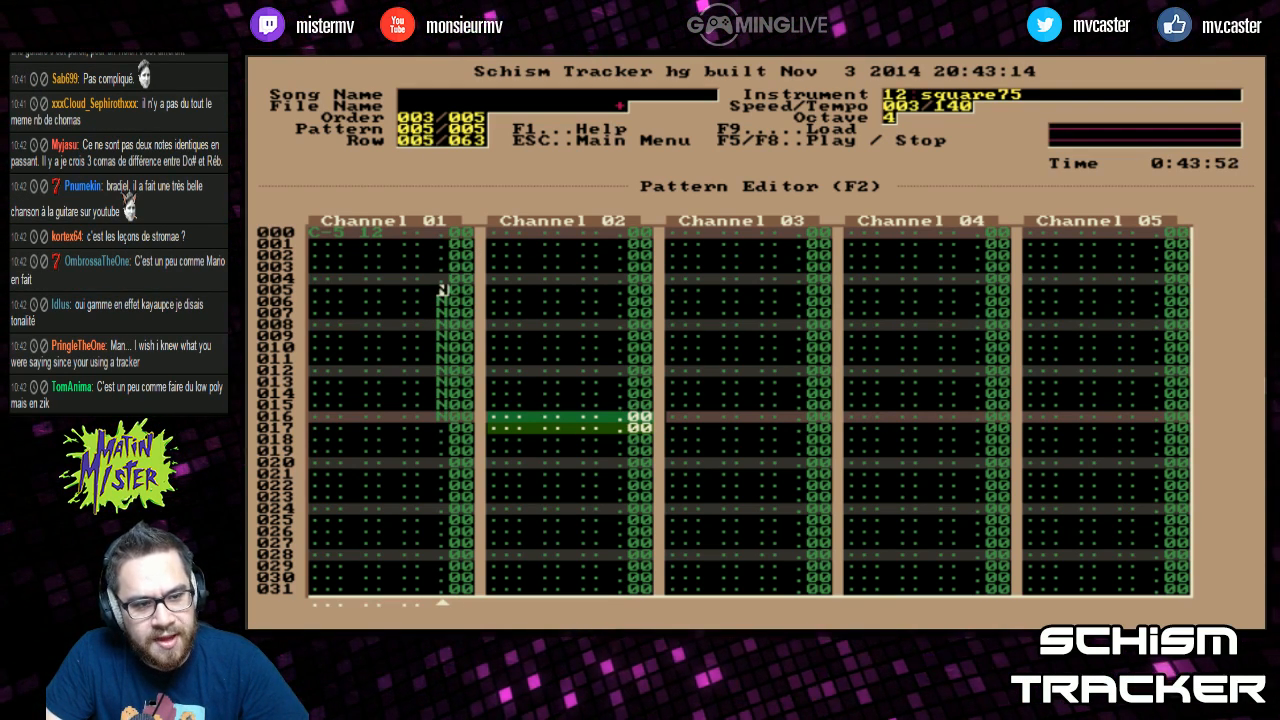
type("....................")
key("Page_Up")
key("Page_Up")
key("Down")
Step: Examine the waveforms and lengths of samples 09 to 16 in the sample list to find one suited to an offset
key("F3")
key("Down")
key("Down")
key("Up")
key("Up")
key("Down")
key("Down")
key("Down")
key("Down")
key("Down")
key("Down")
key("Down")
key("Down")
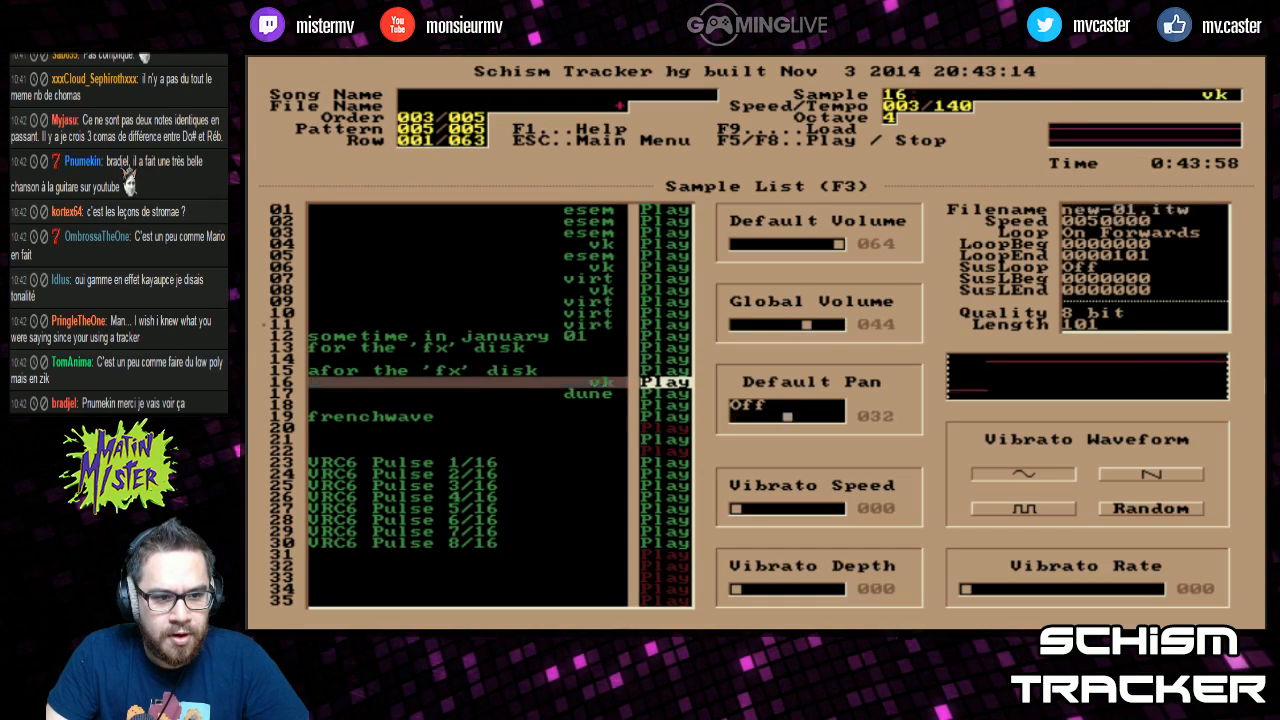
key("Up")
key("Up")
key("Up")
key("Up")
key("Down")
key("Down")
key("Up")
key("Up")
key("Up")
key("Up")
key("Up")
key("Up")
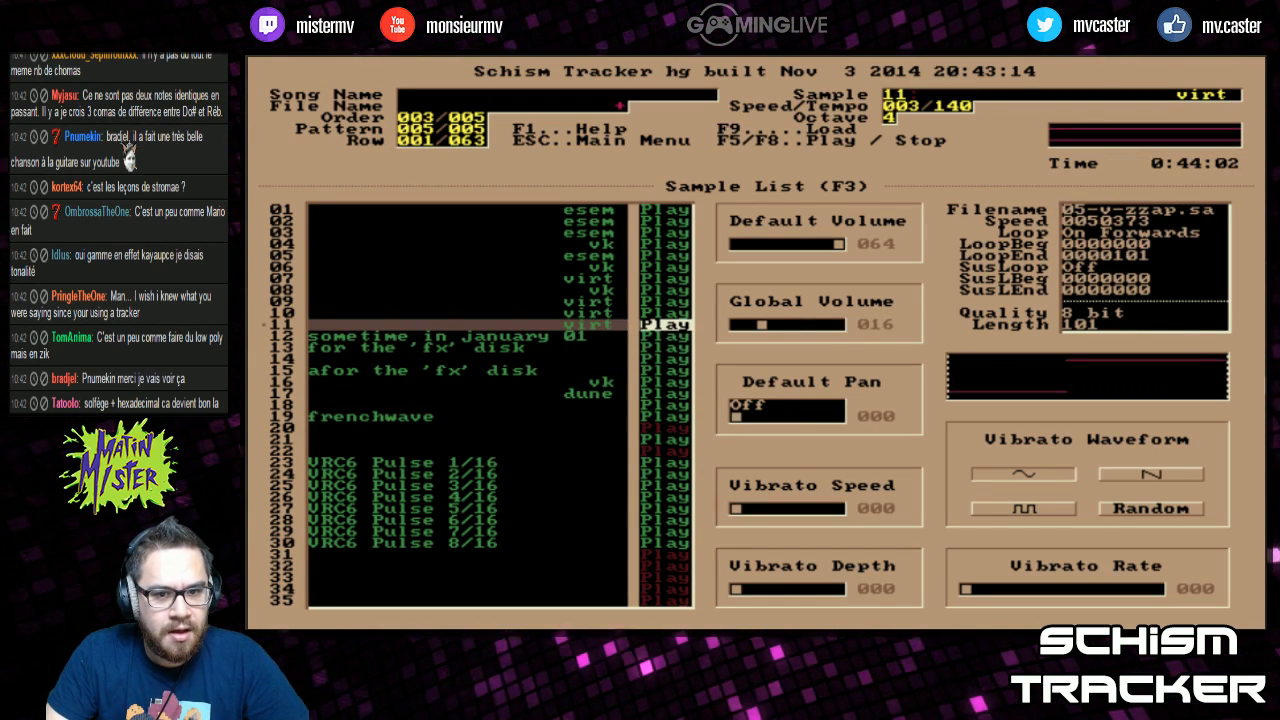
key("Up")
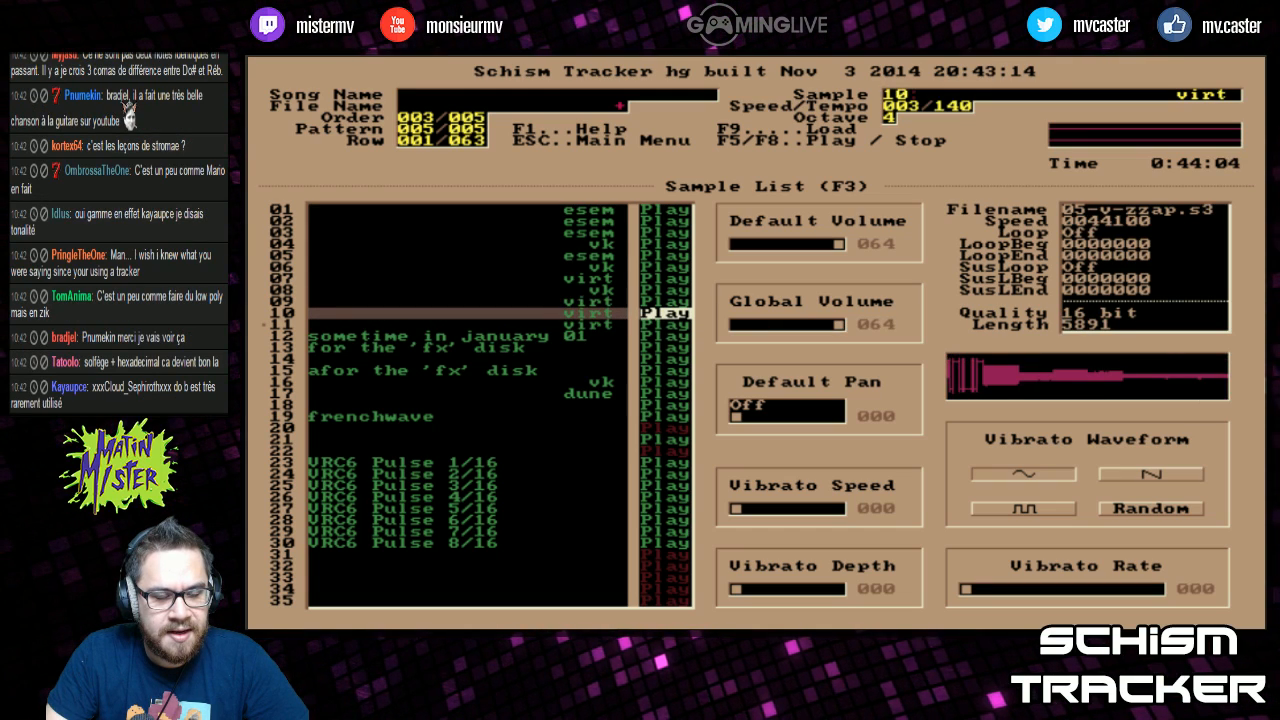
key("Up")
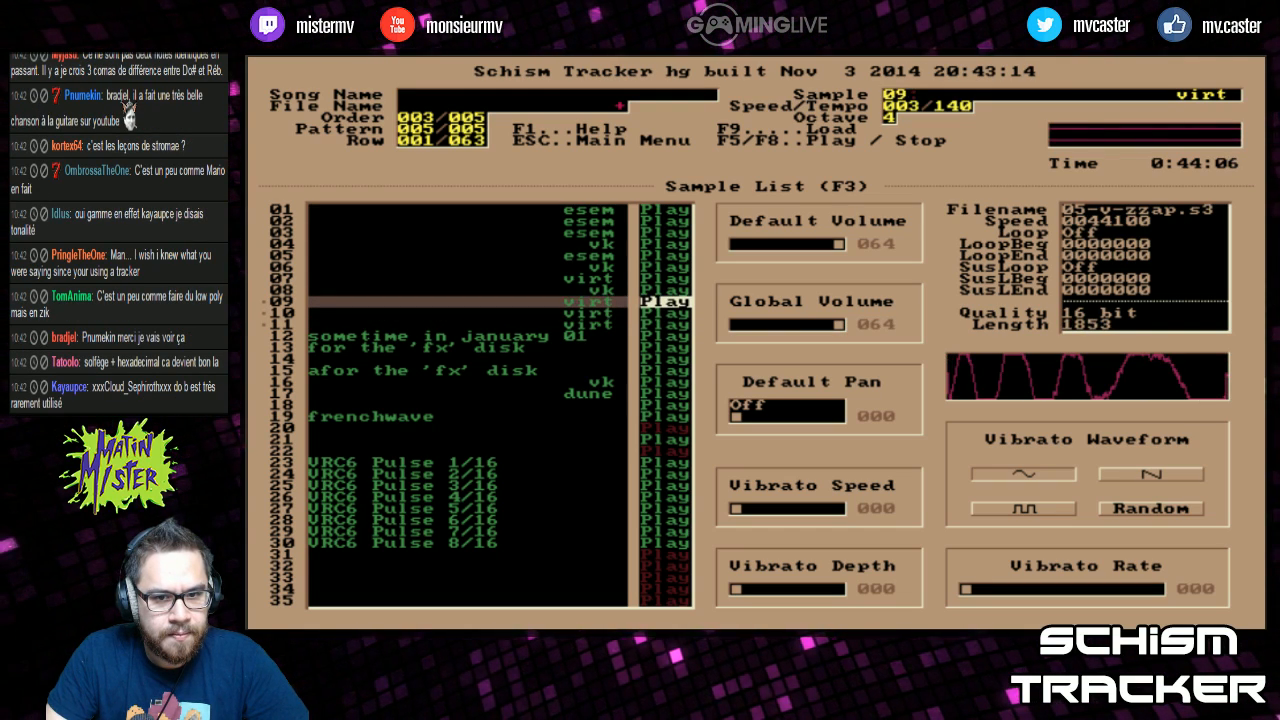
Step: Replace the note at row 000 of Channel 01 with C-5 on instrument 11 snare cv, and play the pattern
key("F2")
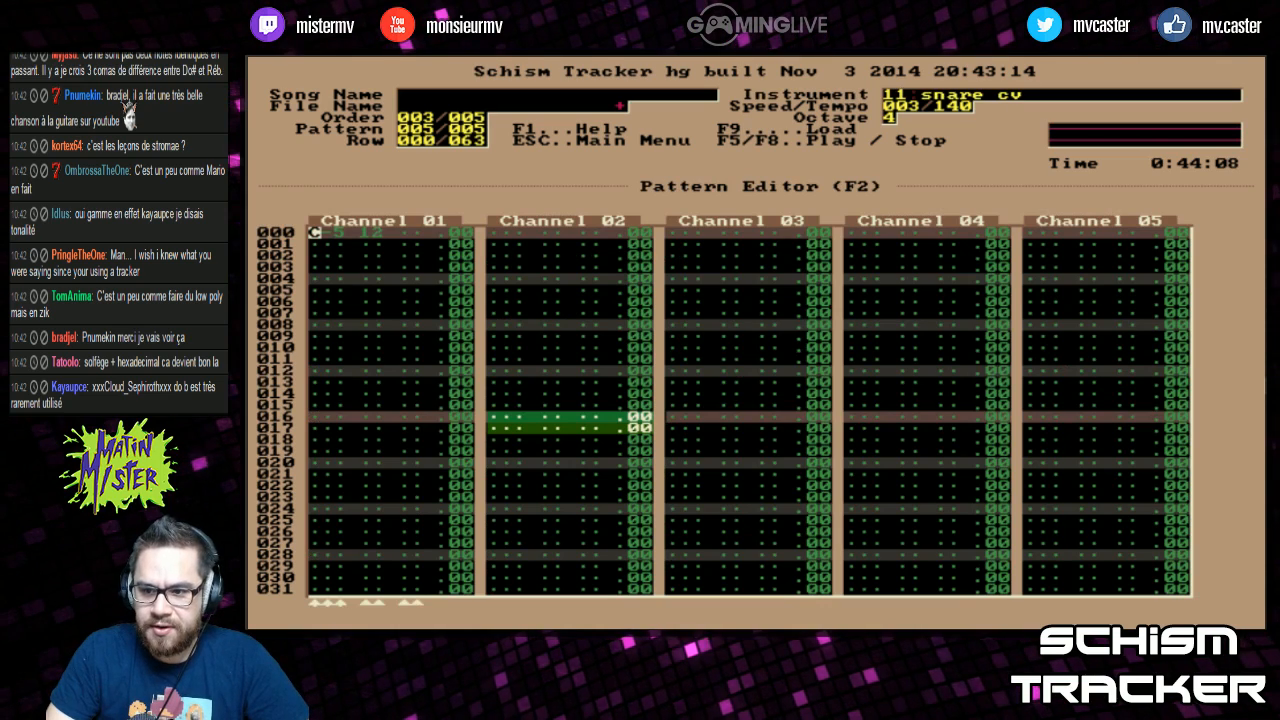
key("q")
key("Down")
key("Up")
key("Up")
key("Right")
key("Right")
key("Right")
key("Right")
key("Right")
key("Down")
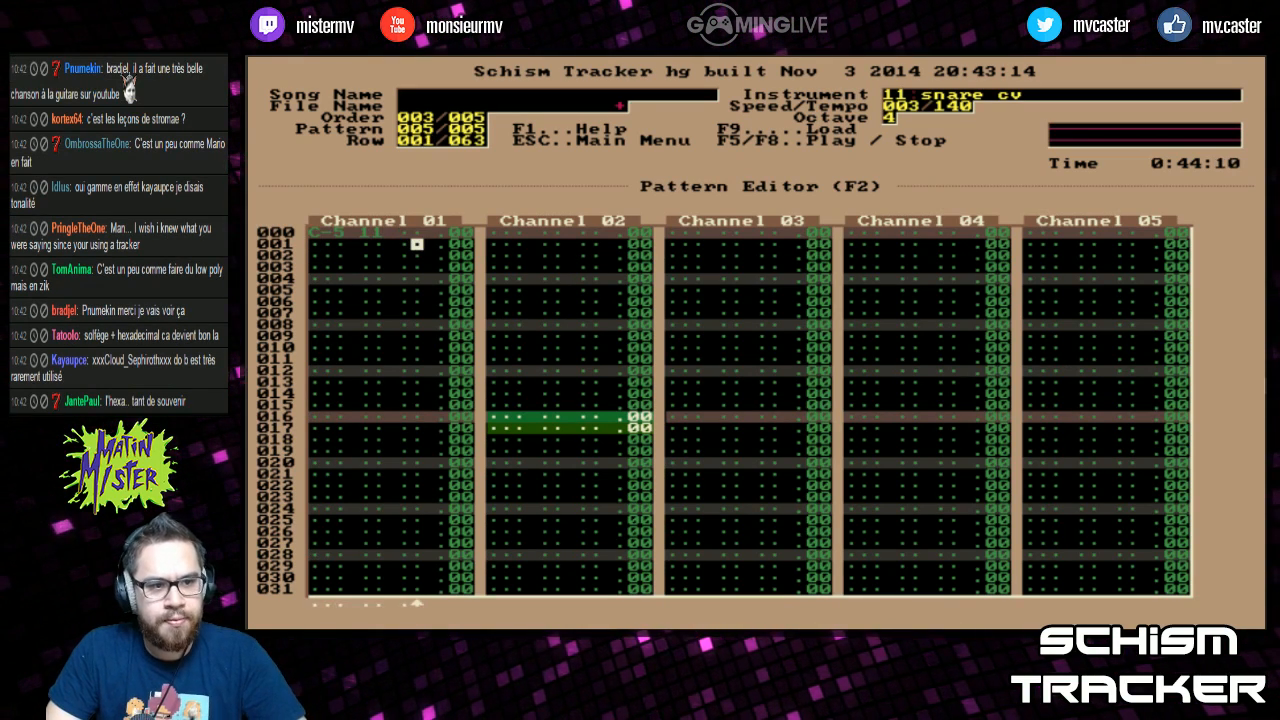
key("F6")
key("F8")
Step: Enter the O effect on the C-5 snare note at row 000 of Channel 01
key("Up")
key("Right")
key("Right")
key("Left")
type("o")
key("Right")
key("Up")
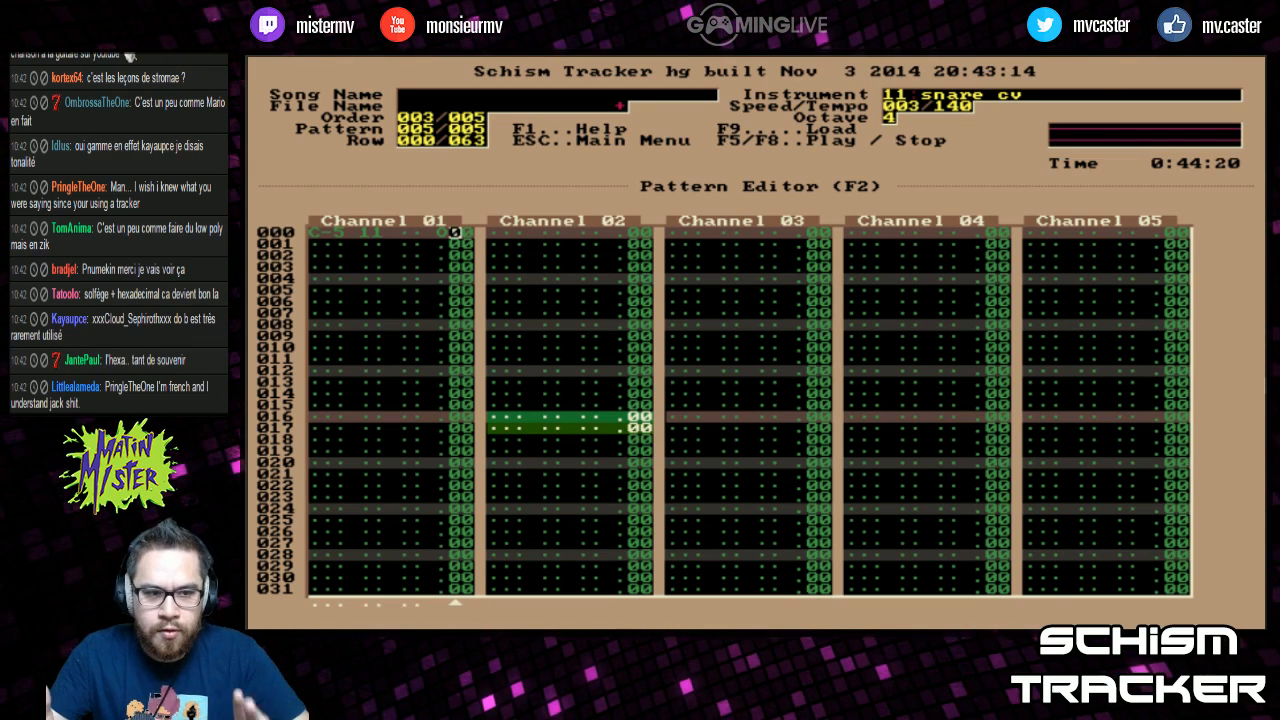
Step: Set the value of the O effect at row 000 of Channel 01 to 10
key("Home")
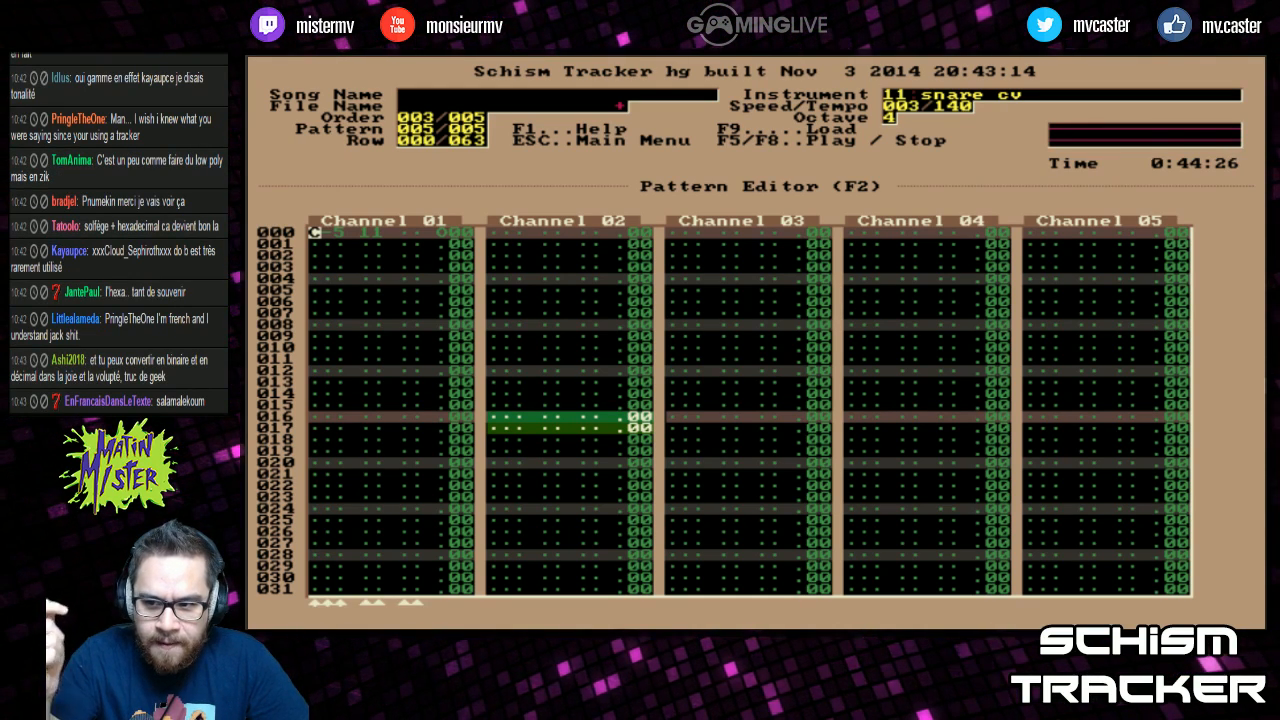
key("8")
key("Right")
key("Right")
key("Right")
key("Right")
key("Right")
key("Right")
key("Right")
key("Up")
type("1")
key("Left")
key("Left")
key("Left")
key("Left")
key("Left")
key("Left")
key("Left")
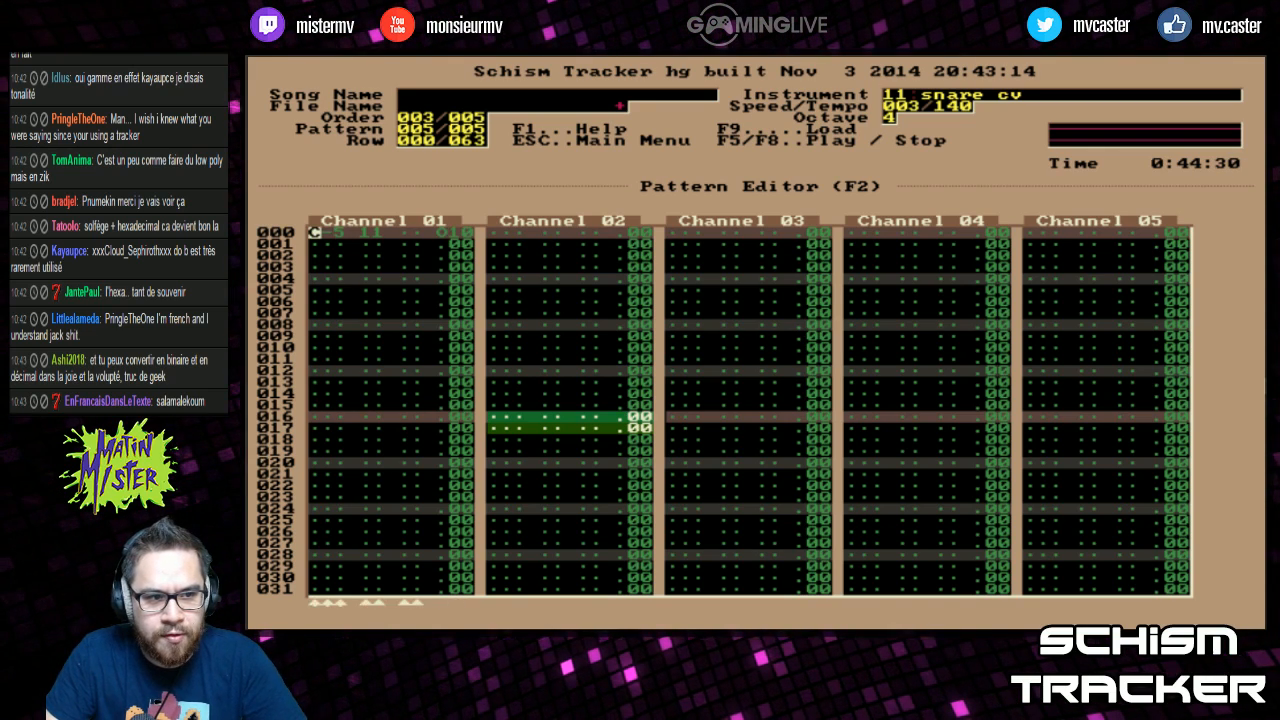
Step: Play the pattern twice to hear the snare note with the O10 sample offset
key("Down")
key("Down")
key("F6")
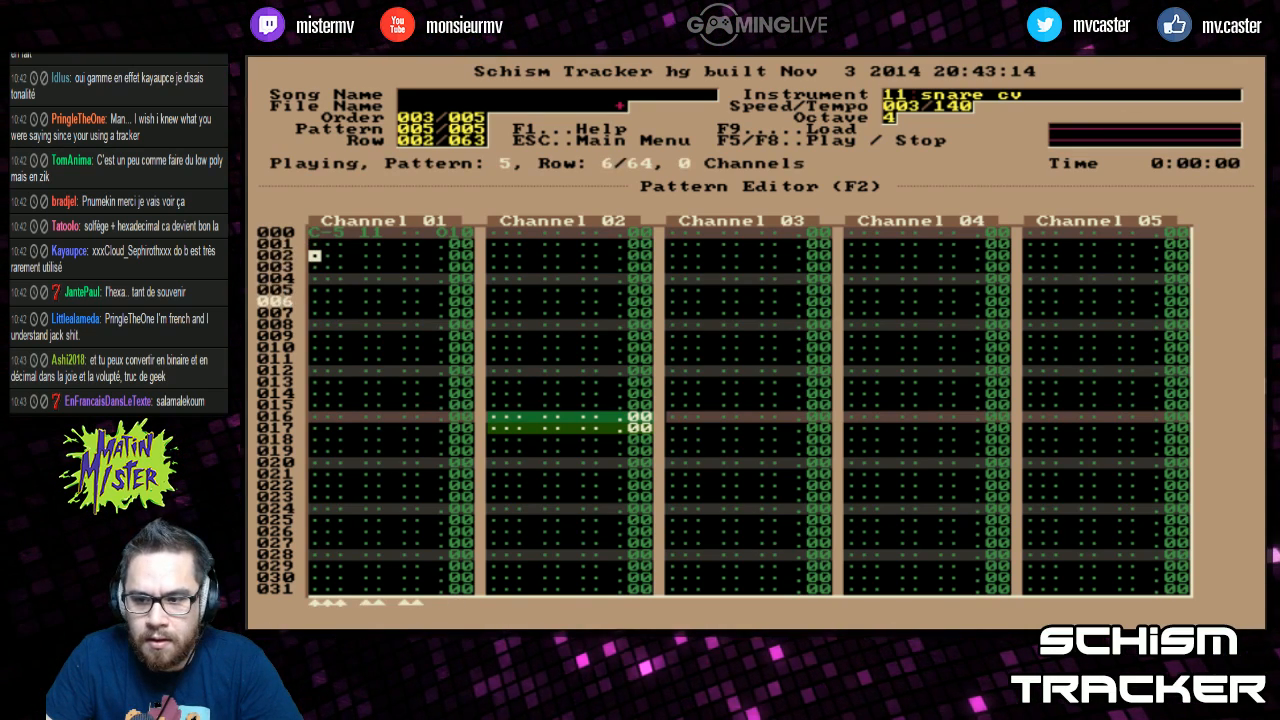
key("F8")
key("F6")
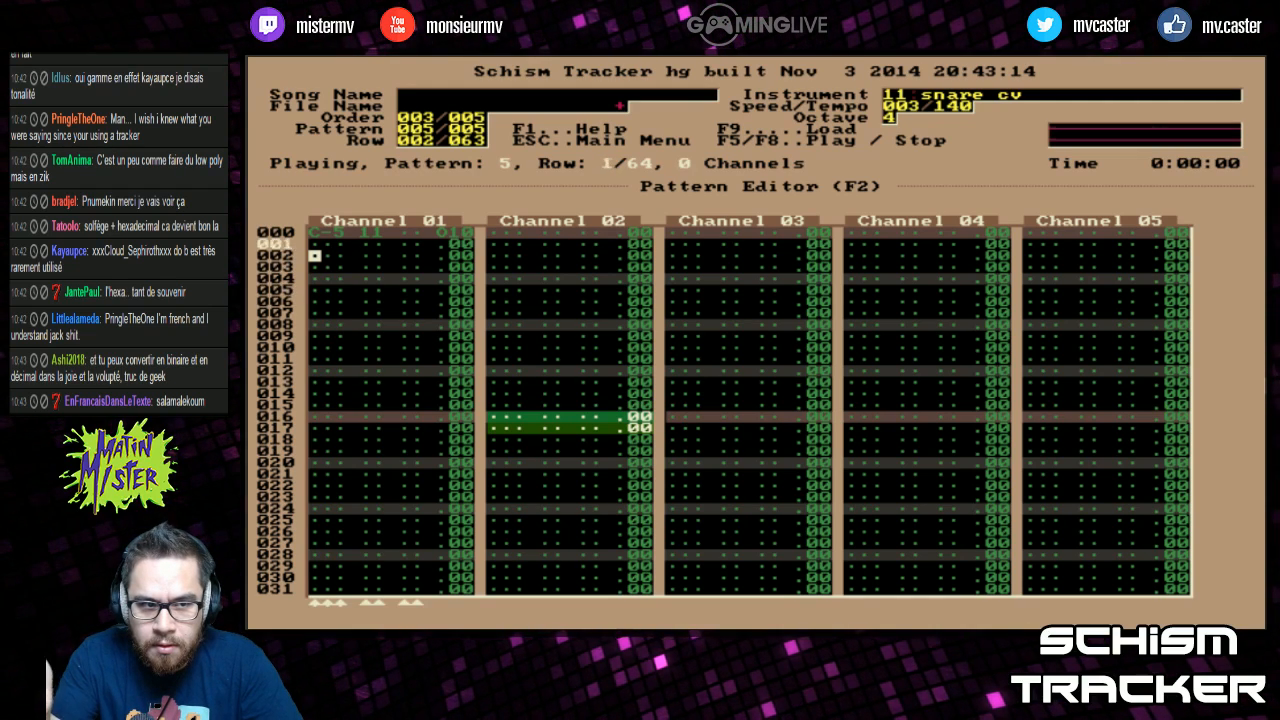
key("F8")
Step: Set the value of the O effect at row 000 of Channel 01 to 08
key("Right")
key("Right")
key("Right")
key("Right")
key("Right")
key("Right")
key("Right")
key("Up")
key("Up")
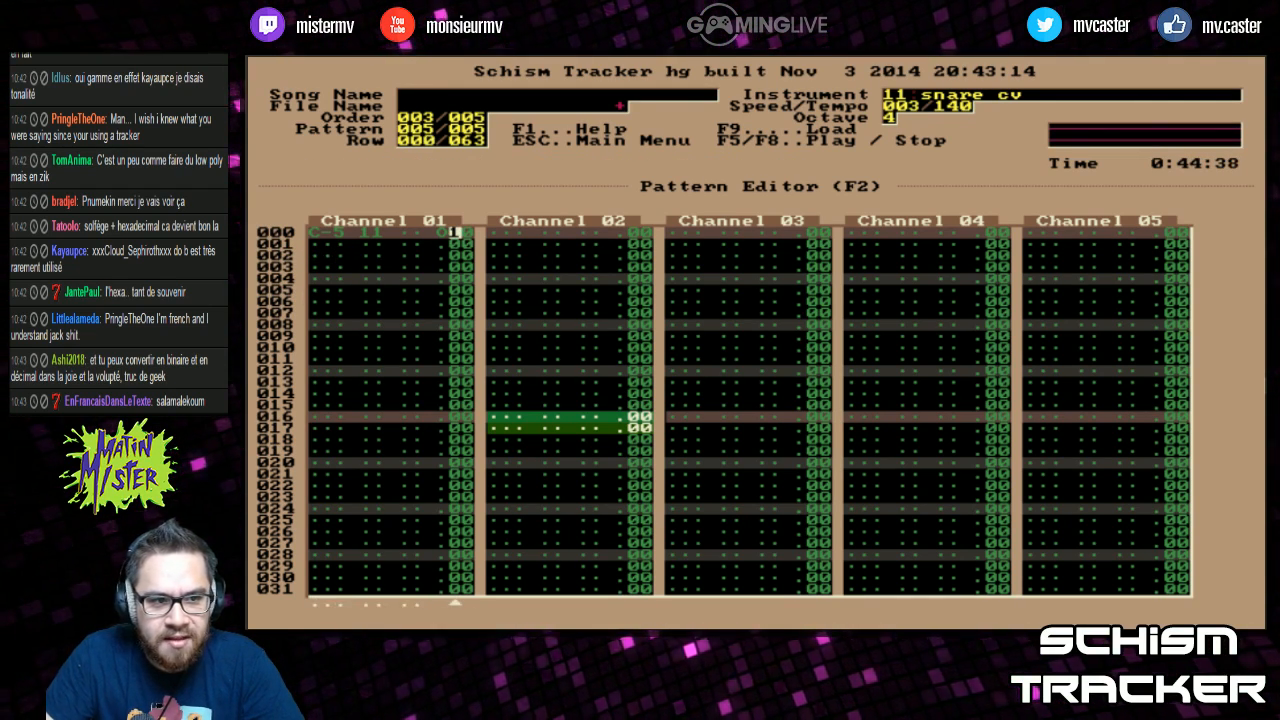
Step: Play the pattern while viewing the waveform of sample 10 in the sample list, and stop playback
key("F6")
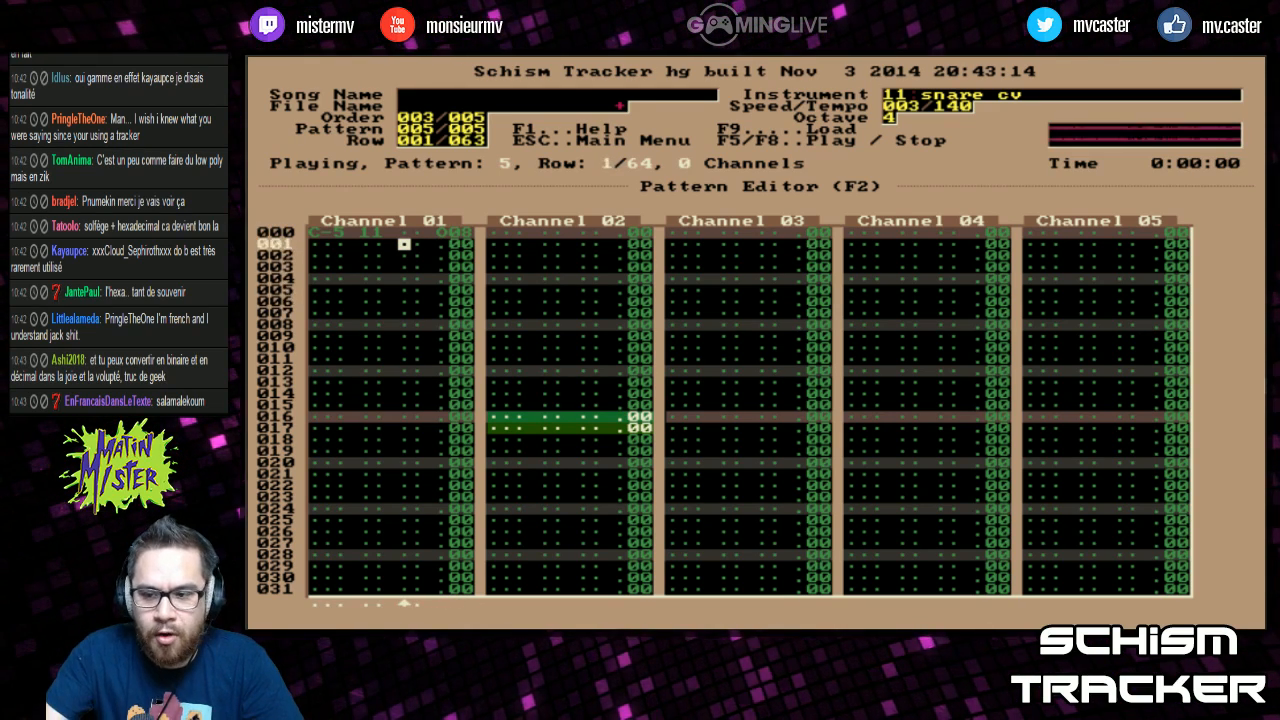
key("F3")
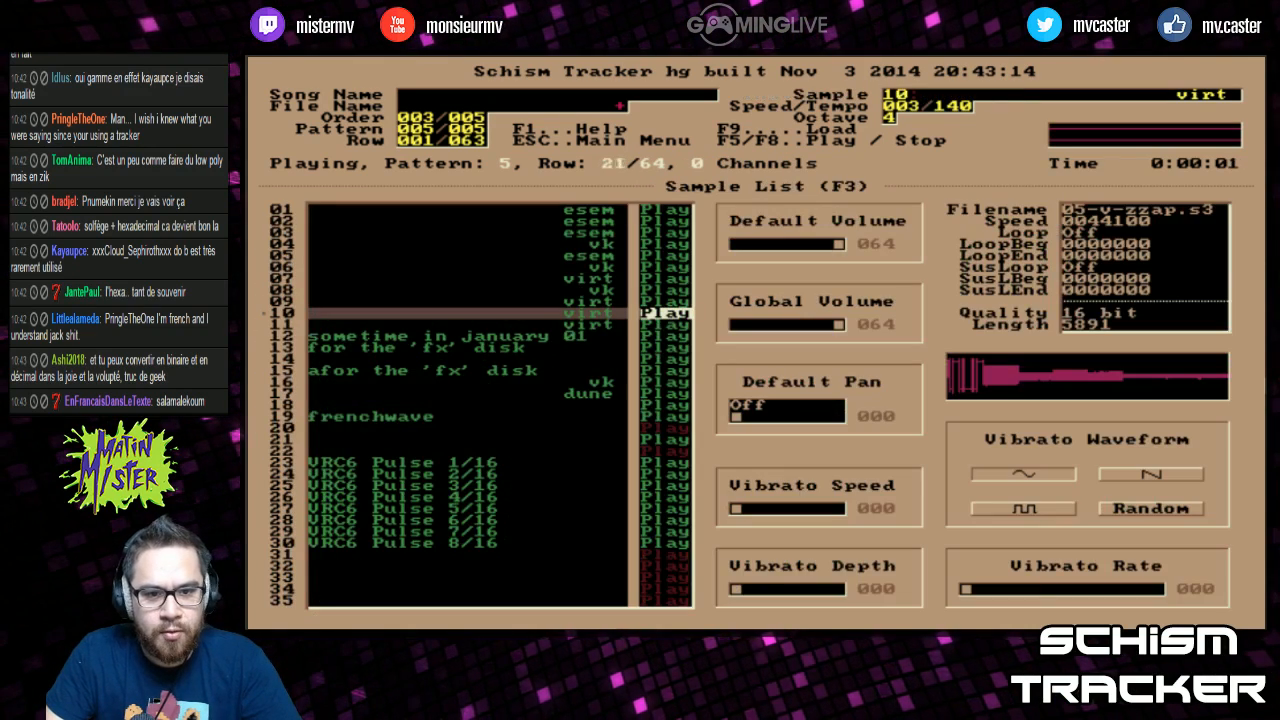
key("F8")
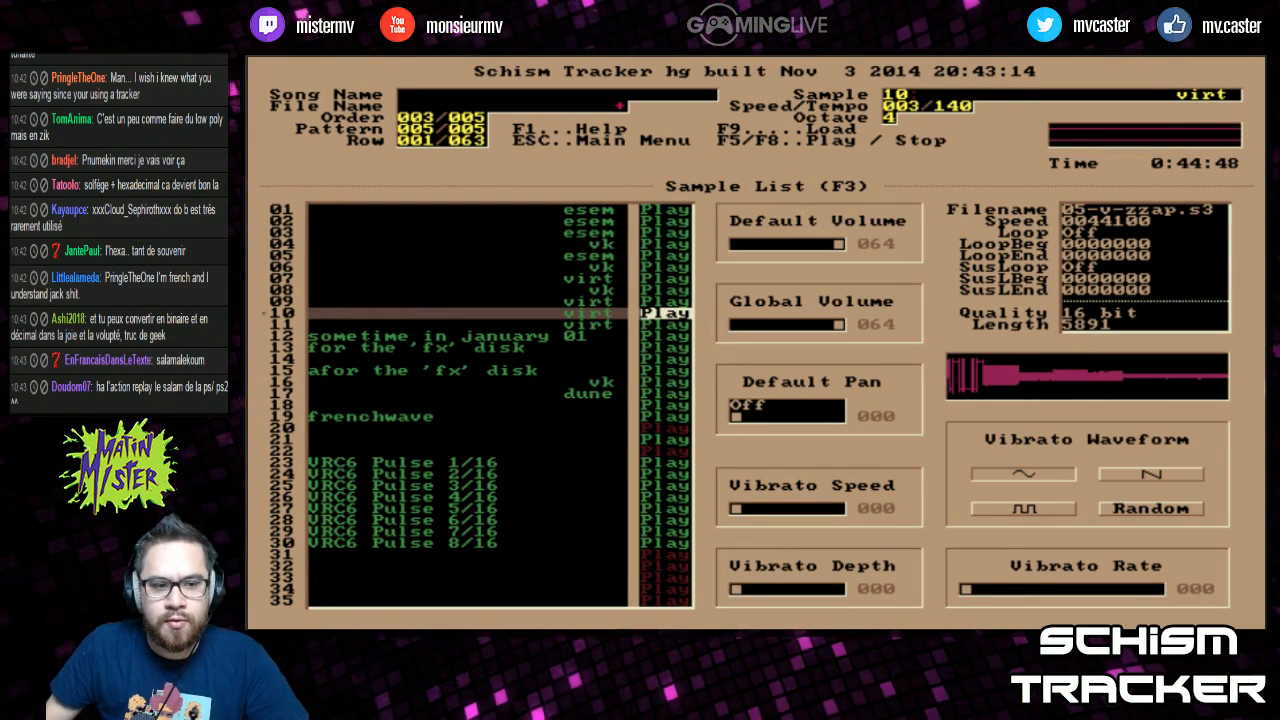
Step: Return to the pattern editor and delete the snare note with its O effect from row 000 of Channel 01
key("F2")
key("Right")
key("Right")
key("Delete")
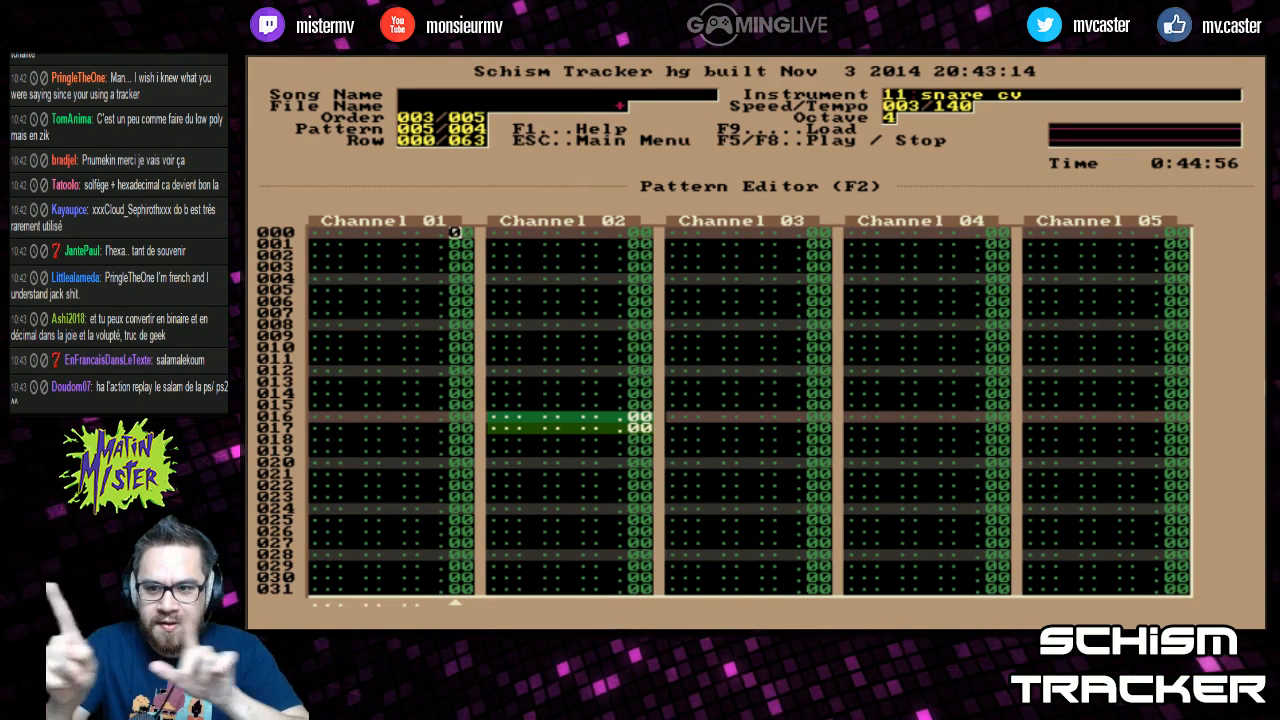
key("Home")
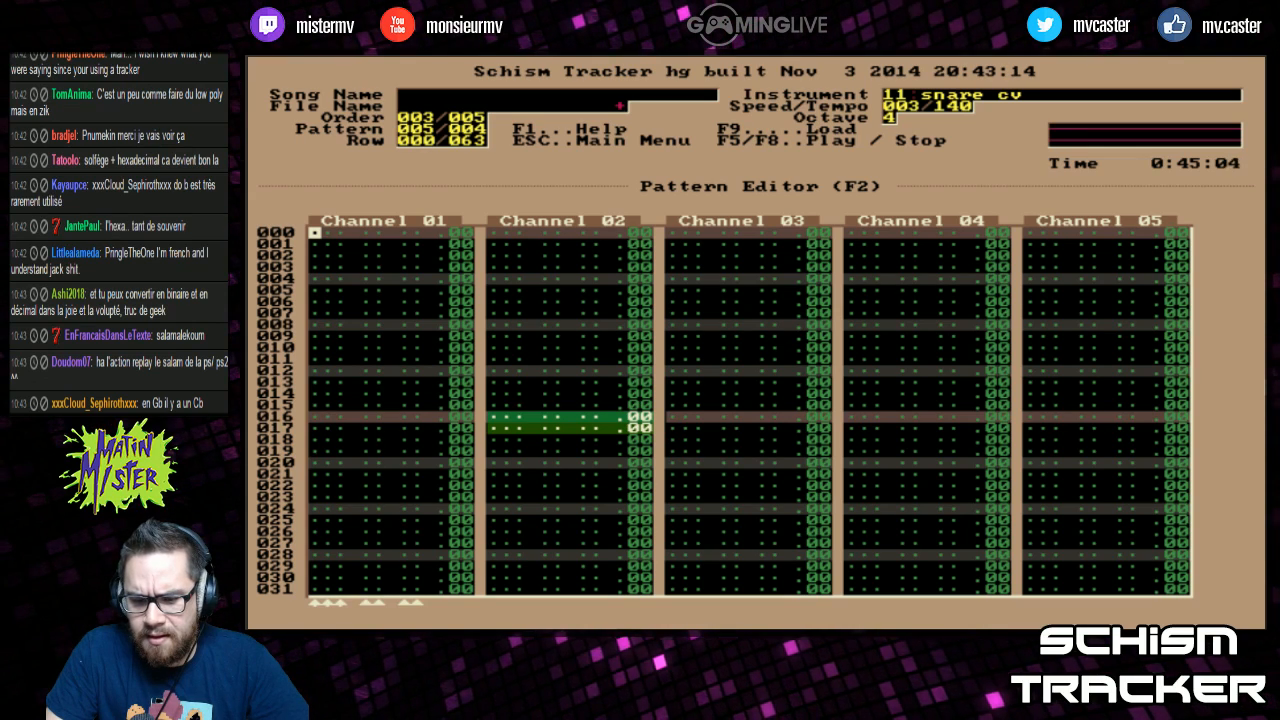
Step: Examine the summary of general effects after O in the pattern editing help
key("F1")
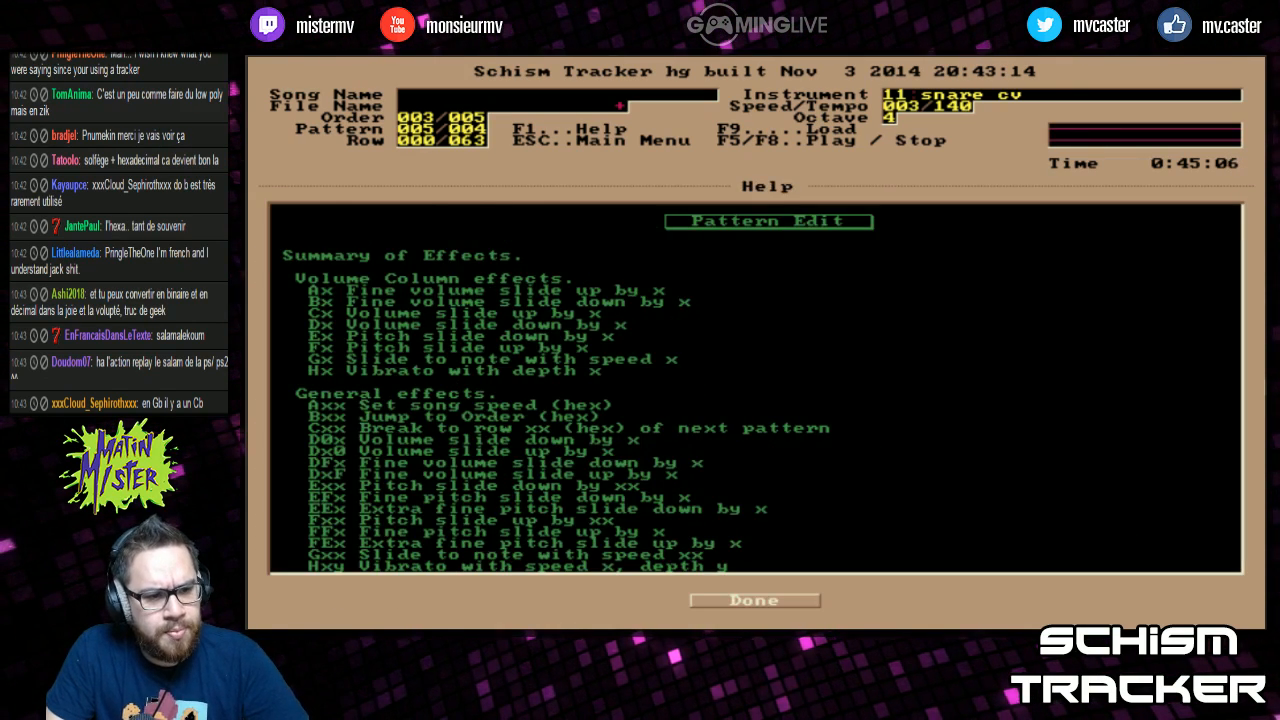
key("Page_Down")
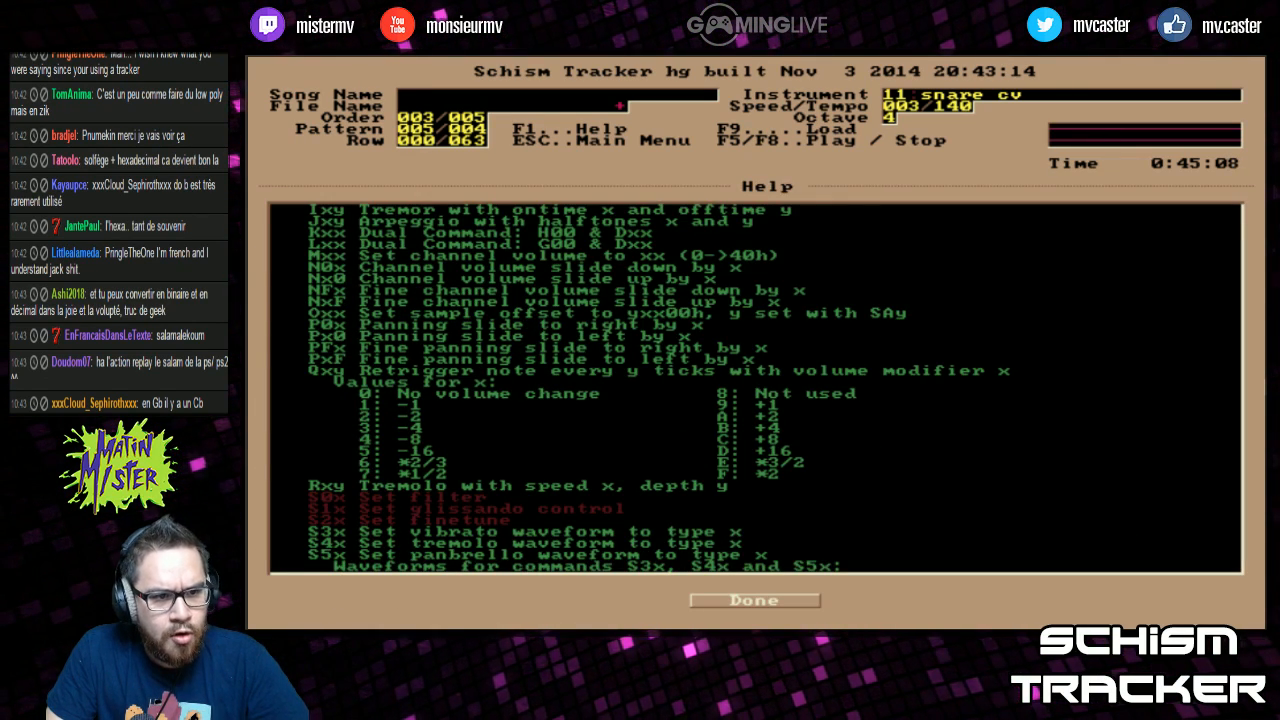
key("Page_Up")
key("Escape")
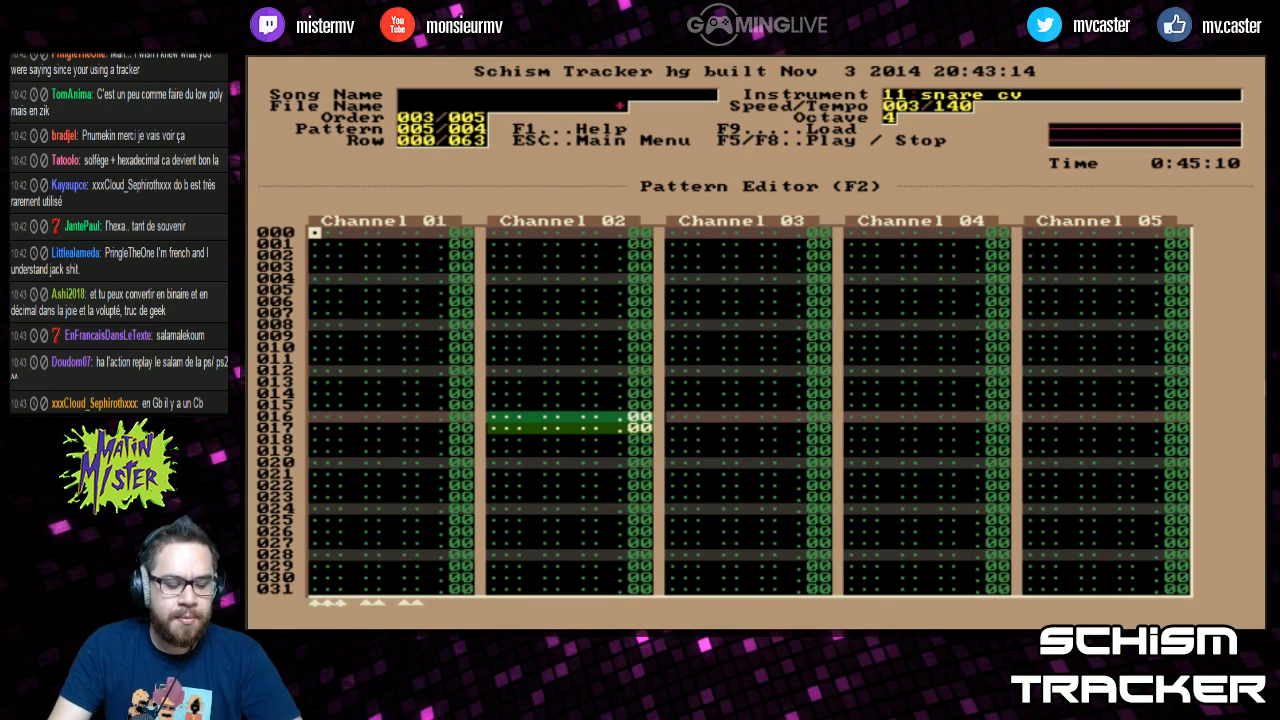
Step: Enter a note with instrument 15 at row 000 of Channel 01, and play the pattern on the info page
key("q")
key("Right")
key("1")
key("5")
key("Left")
key("Left")
key("Up")
key("Right")
key("Right")
key("Right")
key("Right")
key("Right")
key("Right")
key("F5")
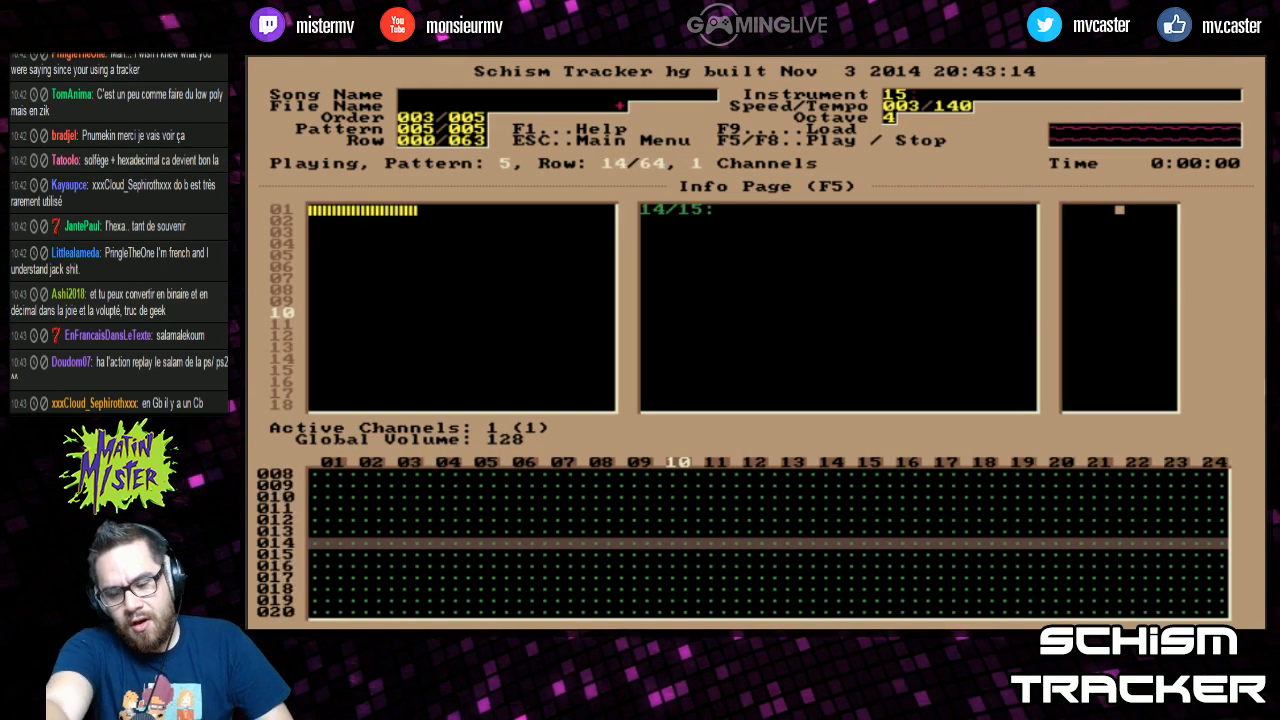
Step: Enter effect P10 at row 000 of Channel 01 with P00 on rows 001 to 025, and play the pattern on the info page
key("F8")
key("F5")
key("F8")
key("F2")
key("Left")
type("p")
key("Right")
key("Up")
type("1")
key("Left")
type("ppppppppppppppppppppppppp")
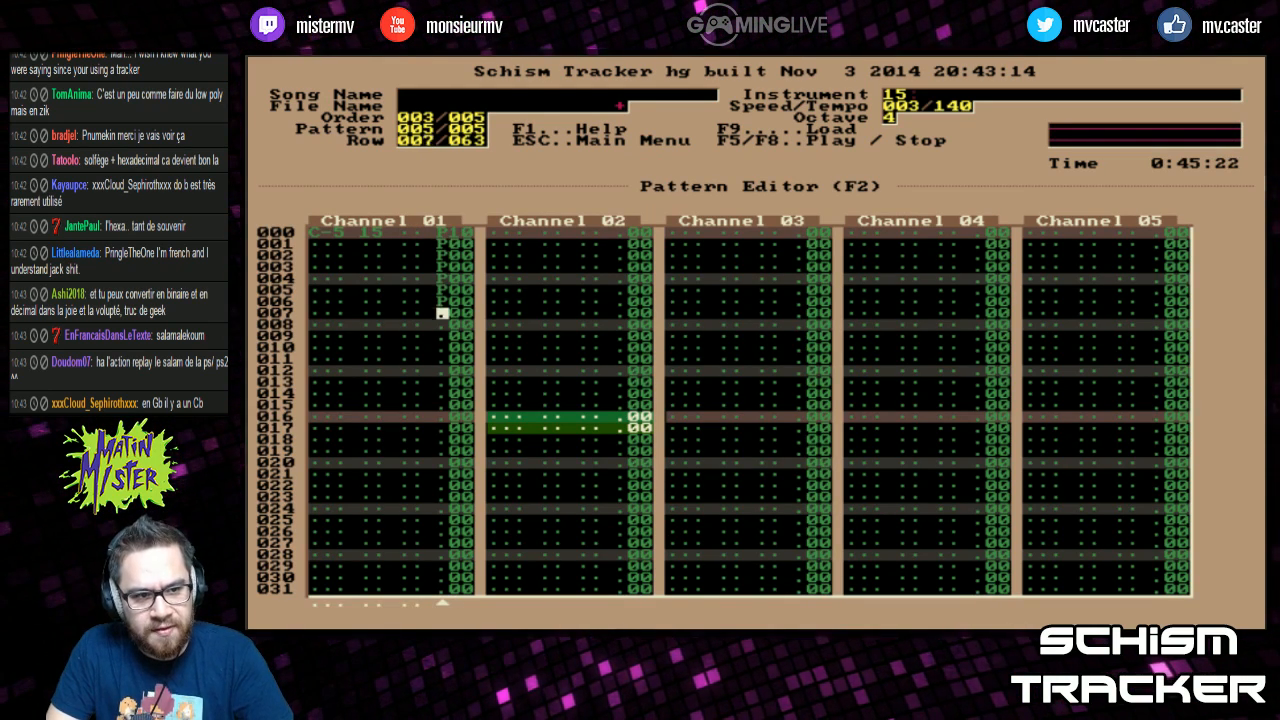
key("F5")
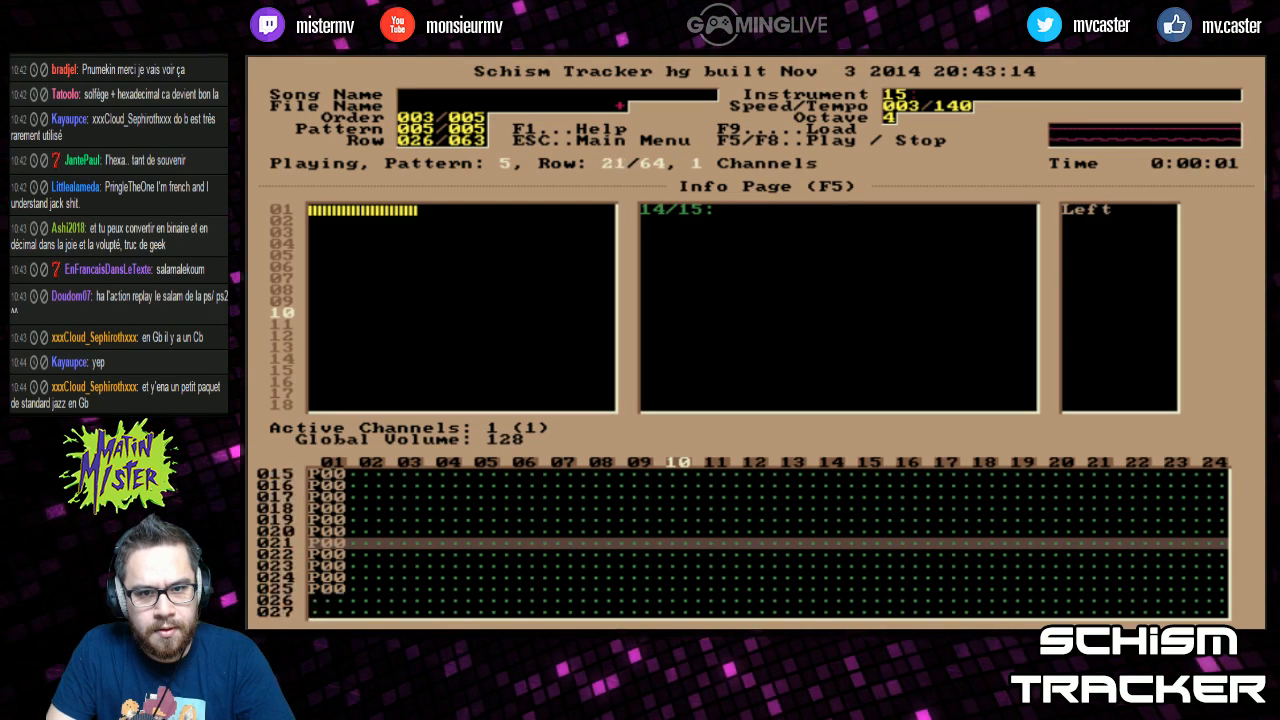
key("F8")
Step: Return to the pattern editor and set the P effect at row 008 of Channel 01 to P01
key("F2")
key("Down")
key("Down")
key("Down")
key("Down")
key("Down")
key("Down")
key("Down")
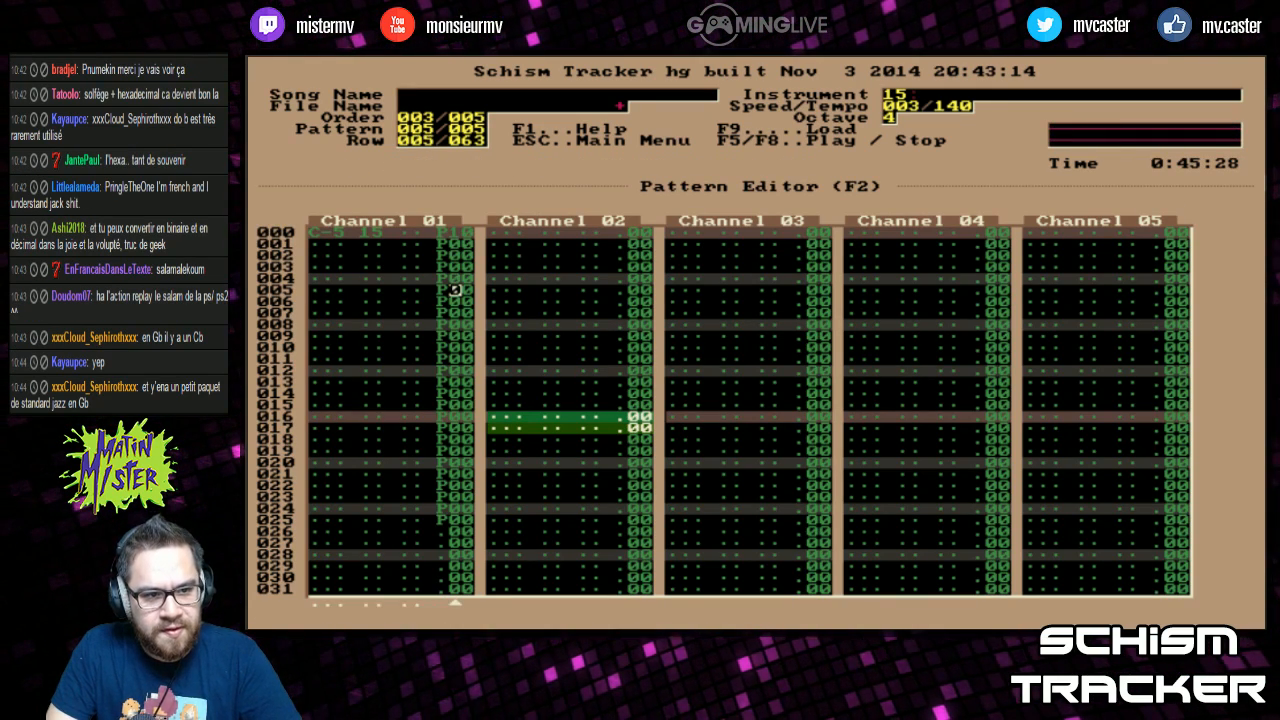
key("Right")
type("1")
Step: Copy the block from row 000 in Channel 01 to row 016, play it on the info page, and return to the pattern editor stopped
key("Page_Up")
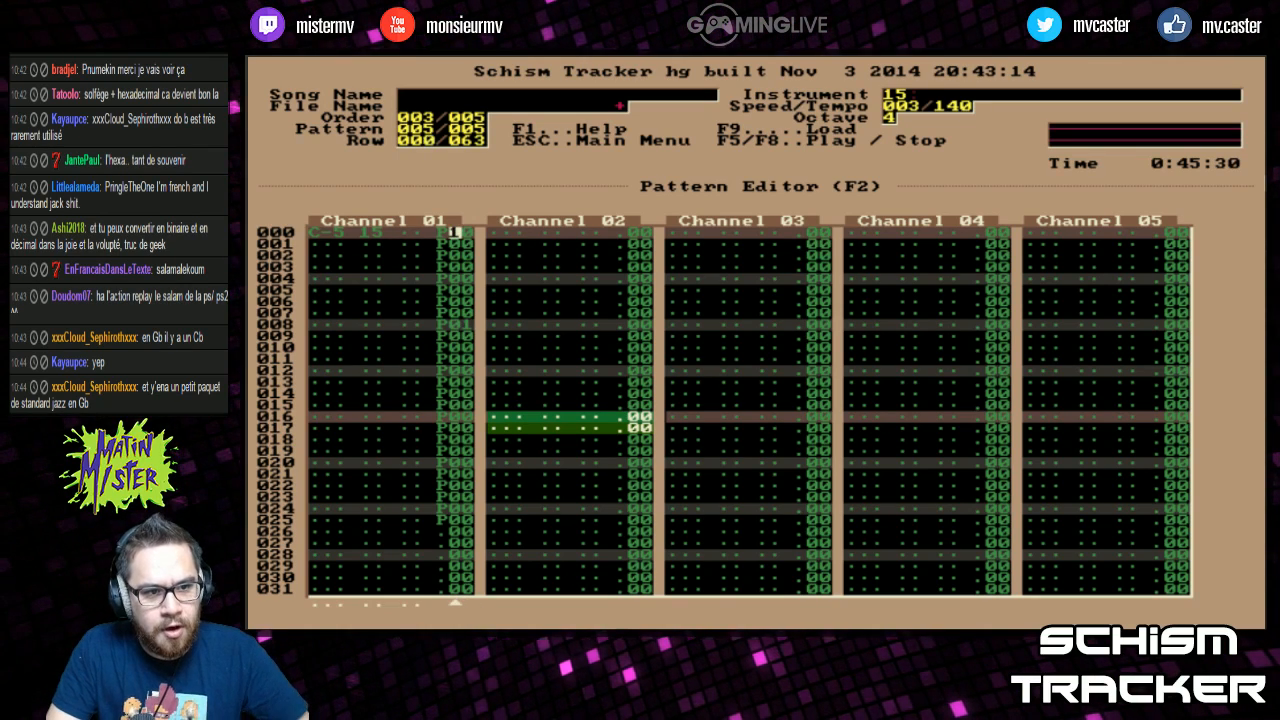
key("shift+Page_Down")
key("alt+c")
key("alt+o")
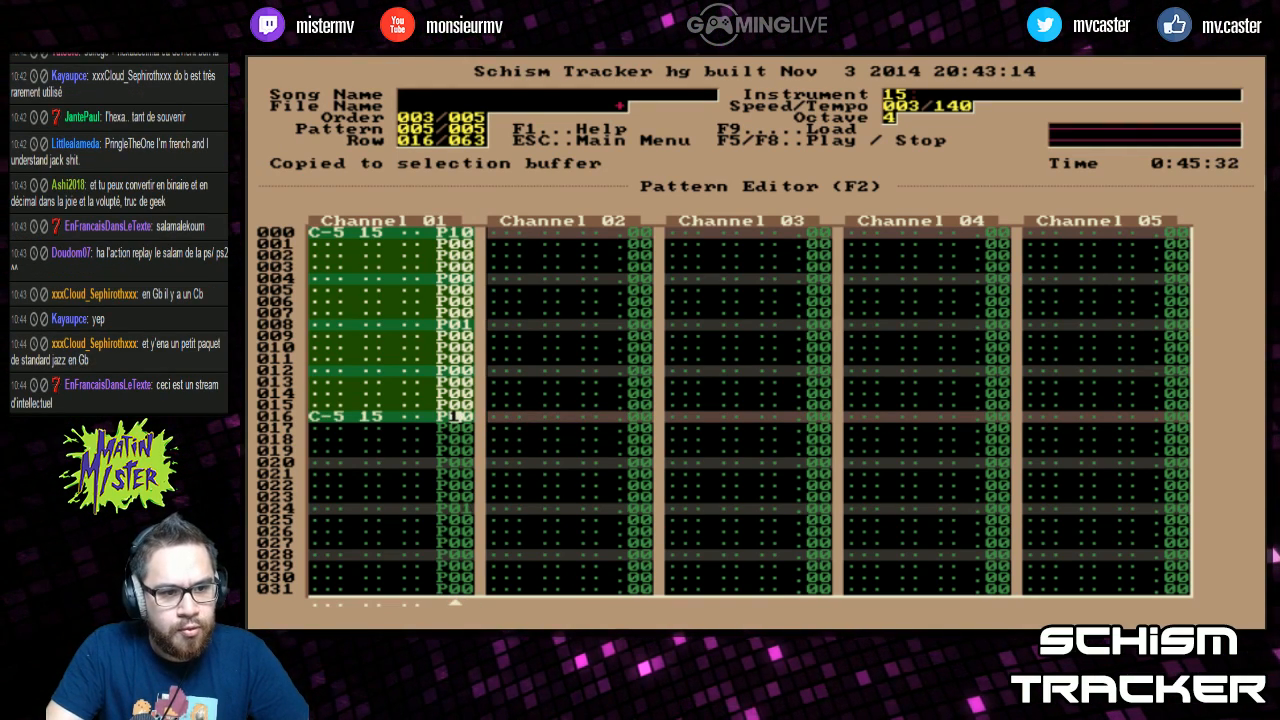
key("F6")
key("F5")
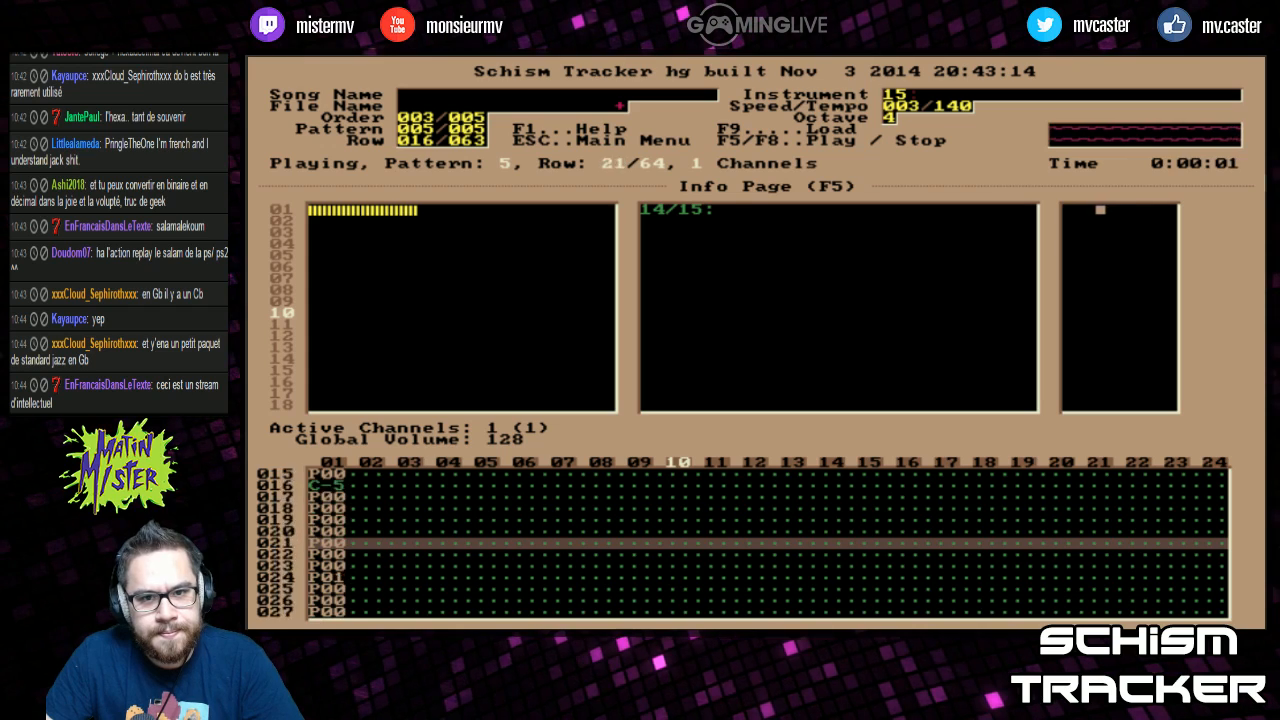
key("F2")
key("F8")
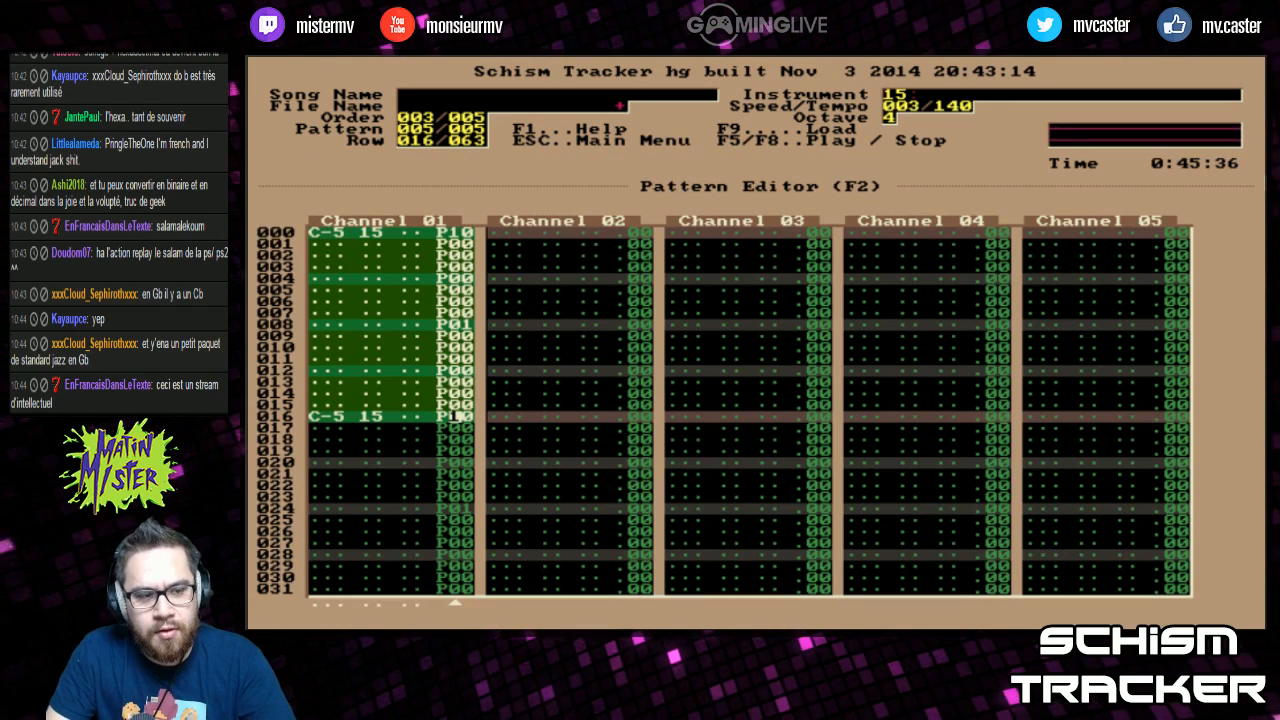
Step: Clear the P effects in Channel 01 row by row, starting from row 000
key("Page_Up")
type("0")
key("ctrl+BackSpace")
key("Return")
key("Left")
key("Left")
key("Up")
key("Right")
key("Right")
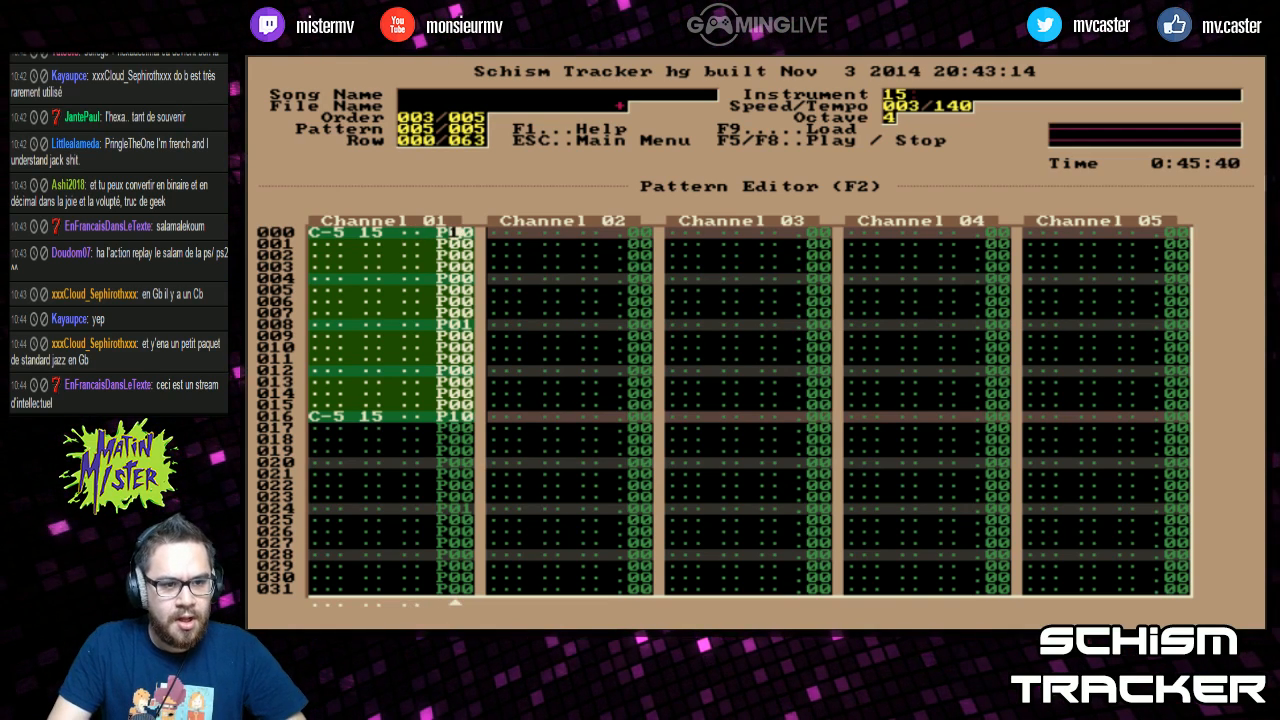
key("Left")
key("period")
key("period")
key("period")
key("period")
key("period")
key("period")
key("period")
key("period")
key("period")
key("period")
key("period")
key("period")
key("period")
key("period")
key("period")
key("period")
key("period")
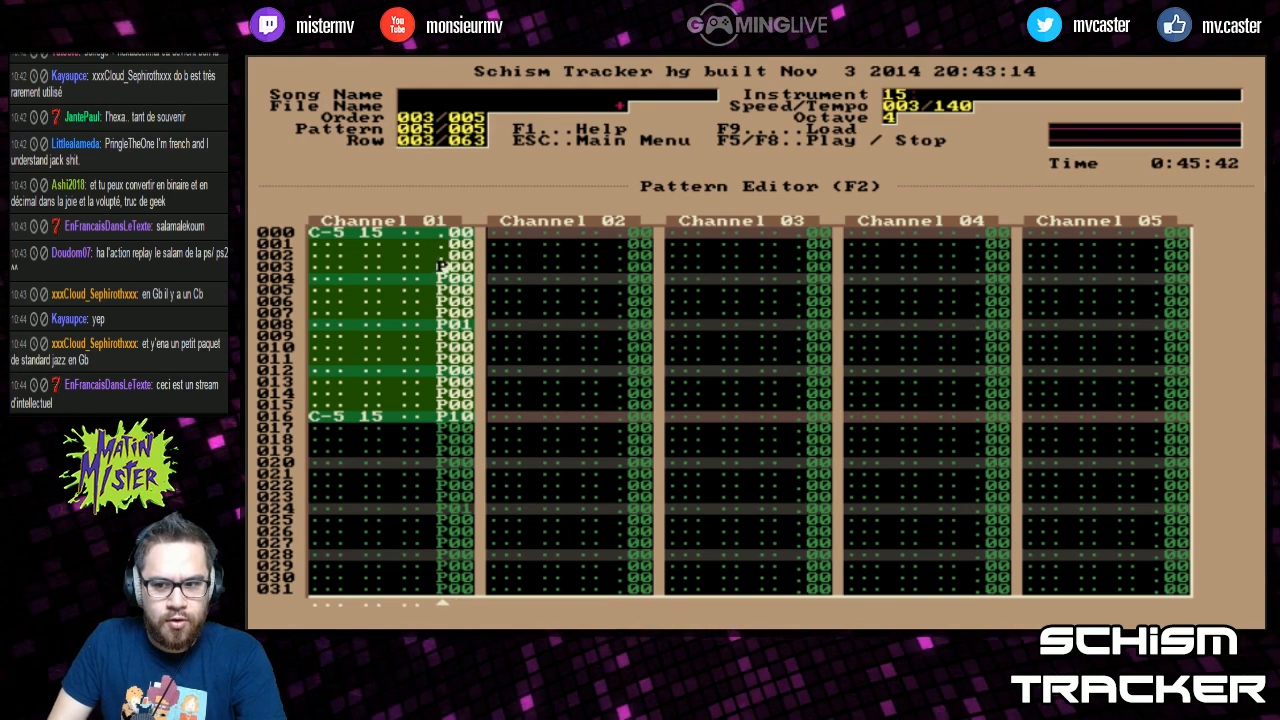
key("period")
key("period")
key("period")
key("period")
key("period")
Step: Switch to pattern 006 and enter a C-5 note with instrument 10 kick 2 at row 000 of Channel 01
key("Up")
key("Home")
key("Home")
key("plus")
key("q")
key("Up")
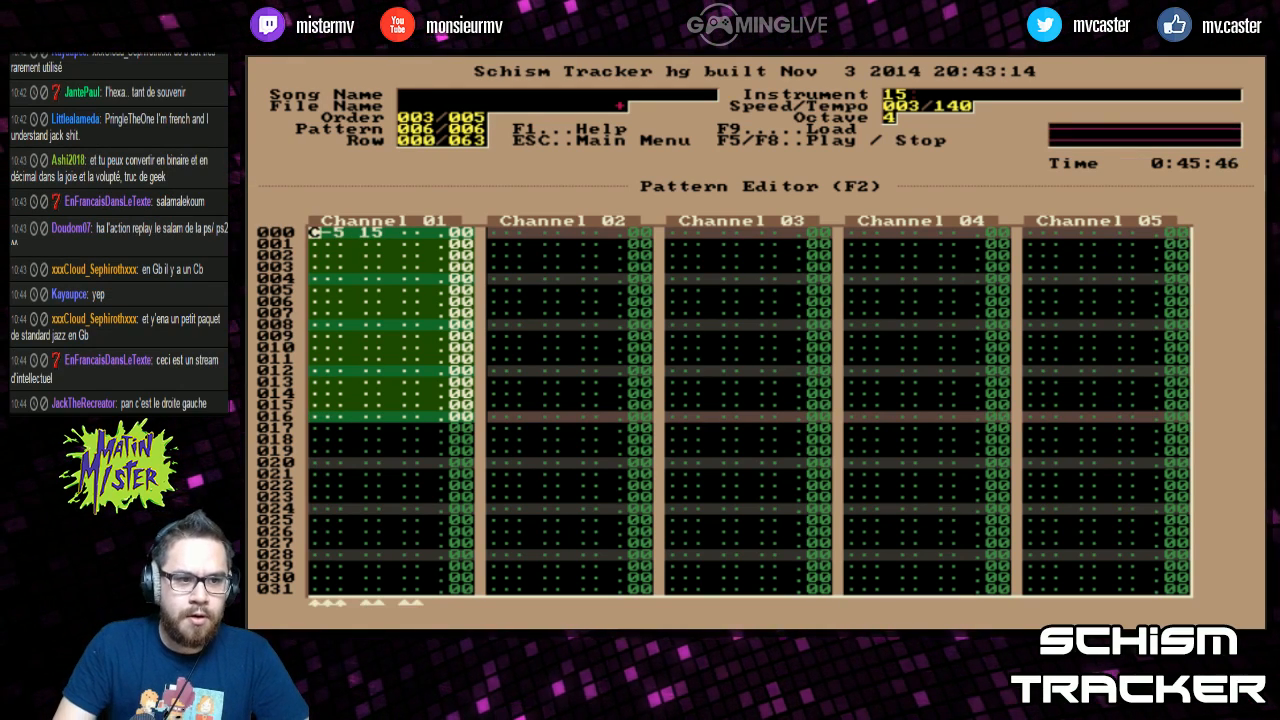
key("less")
key("less")
key("less")
key("less")
key("less")
key("less")
key("less")
key("less")
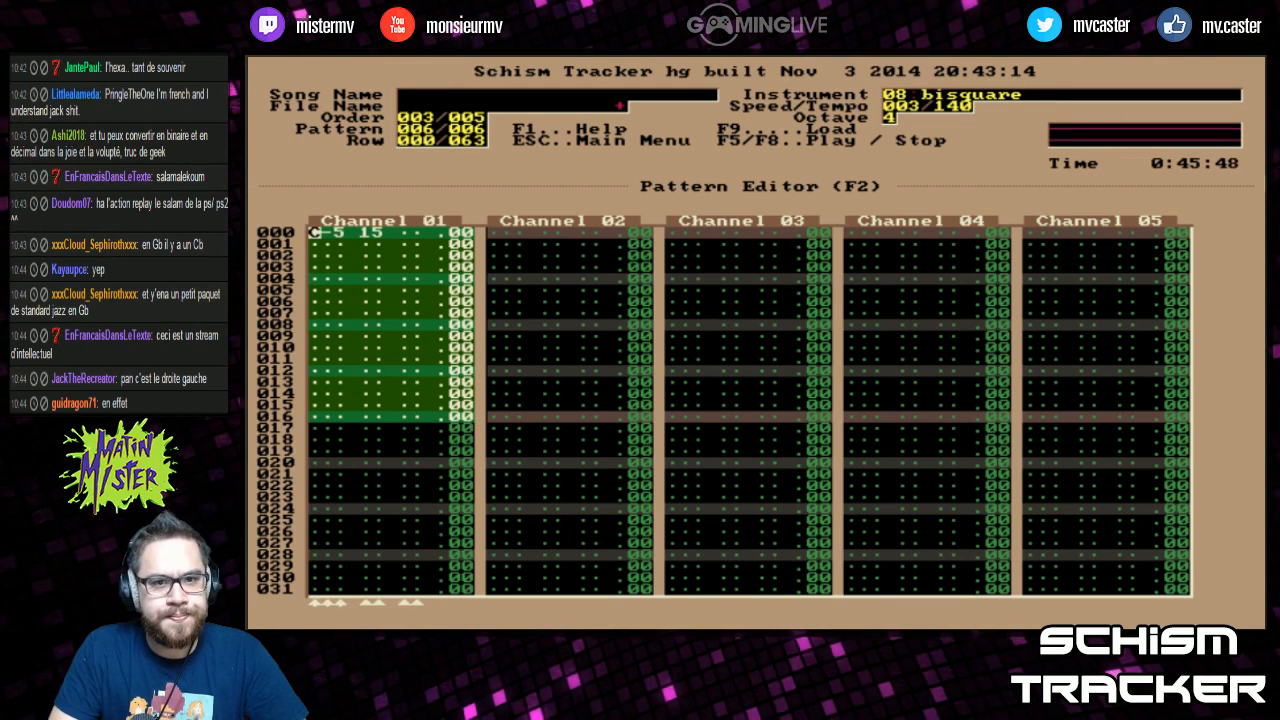
key("greater")
key("greater")
key("q")
Step: Enter C-5 notes in Channel 01 with instrument 10 at rows 004 and 012 and instrument 11 at row 008, and play the pattern
key("Down")
key("Down")
key("Down")
key("Down")
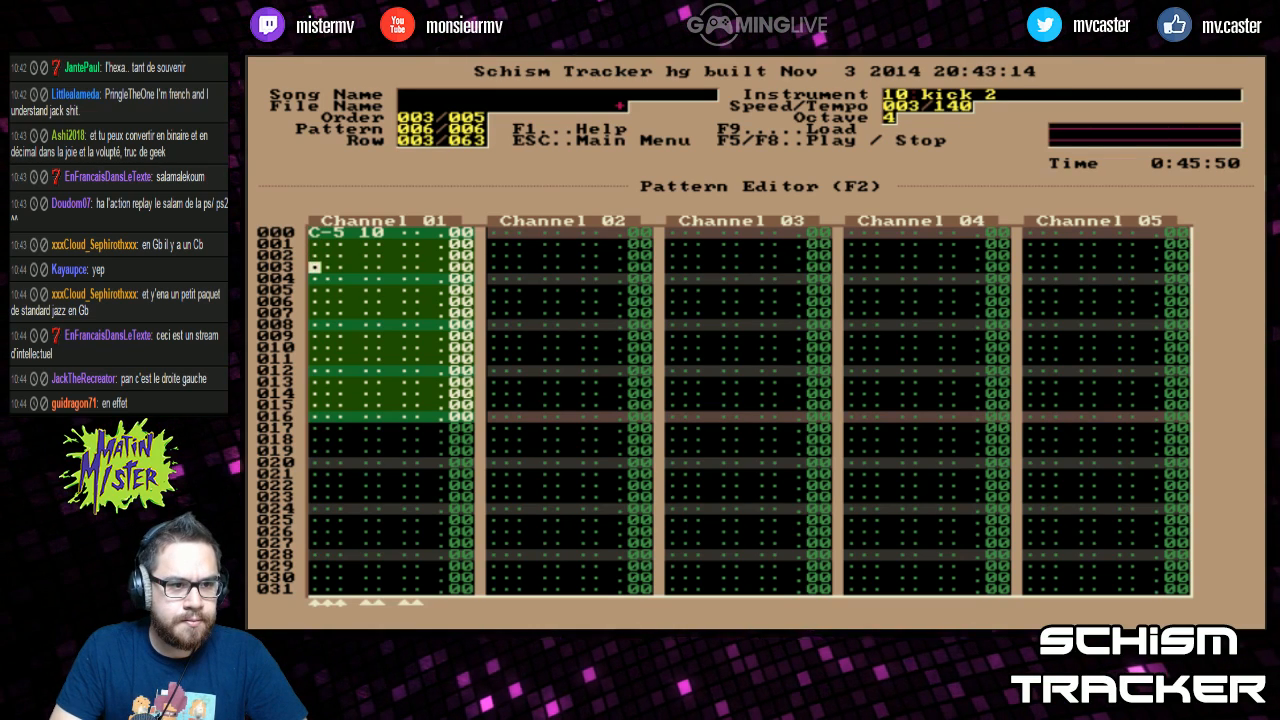
key("q")
key("Down")
key("greater")
key("q")
key("Down")
key("less")
key("Down")
key("Down")
key("q")
key("F6")
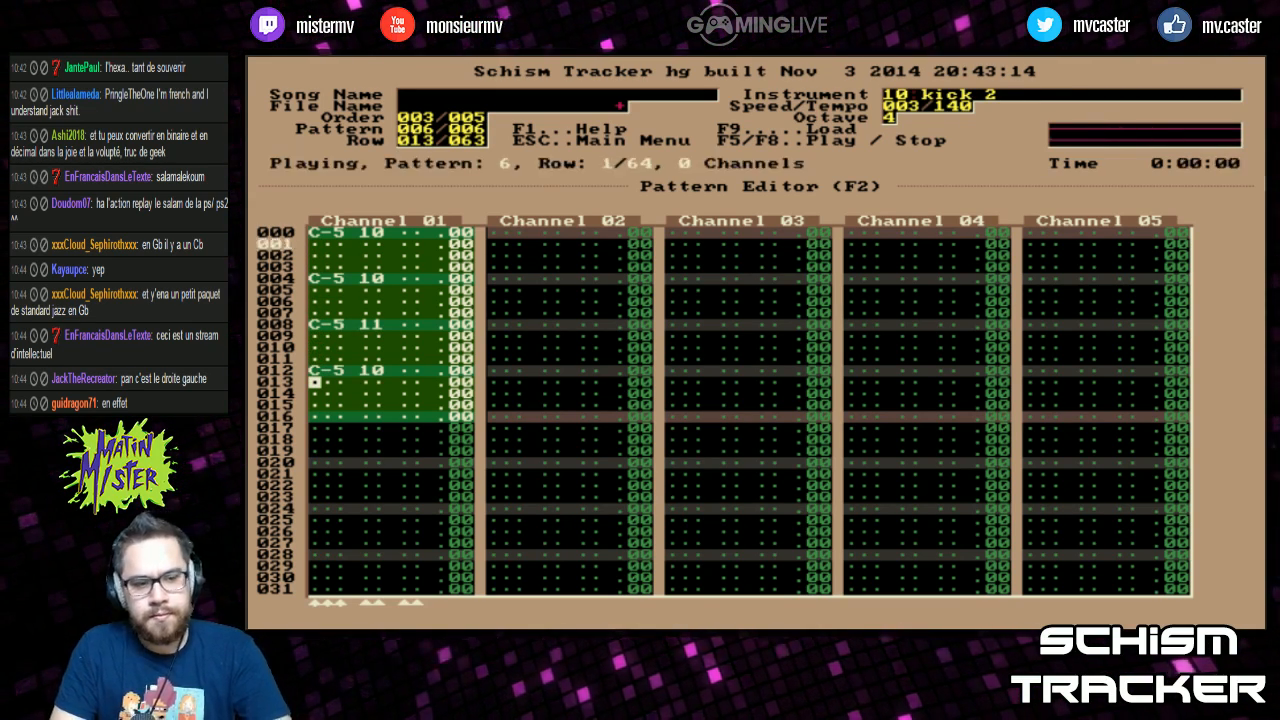
key("F8")
Step: Copy the beat to row 016 of Channel 01, place its first kick at row 018 instead, and play the pattern
key("Home")
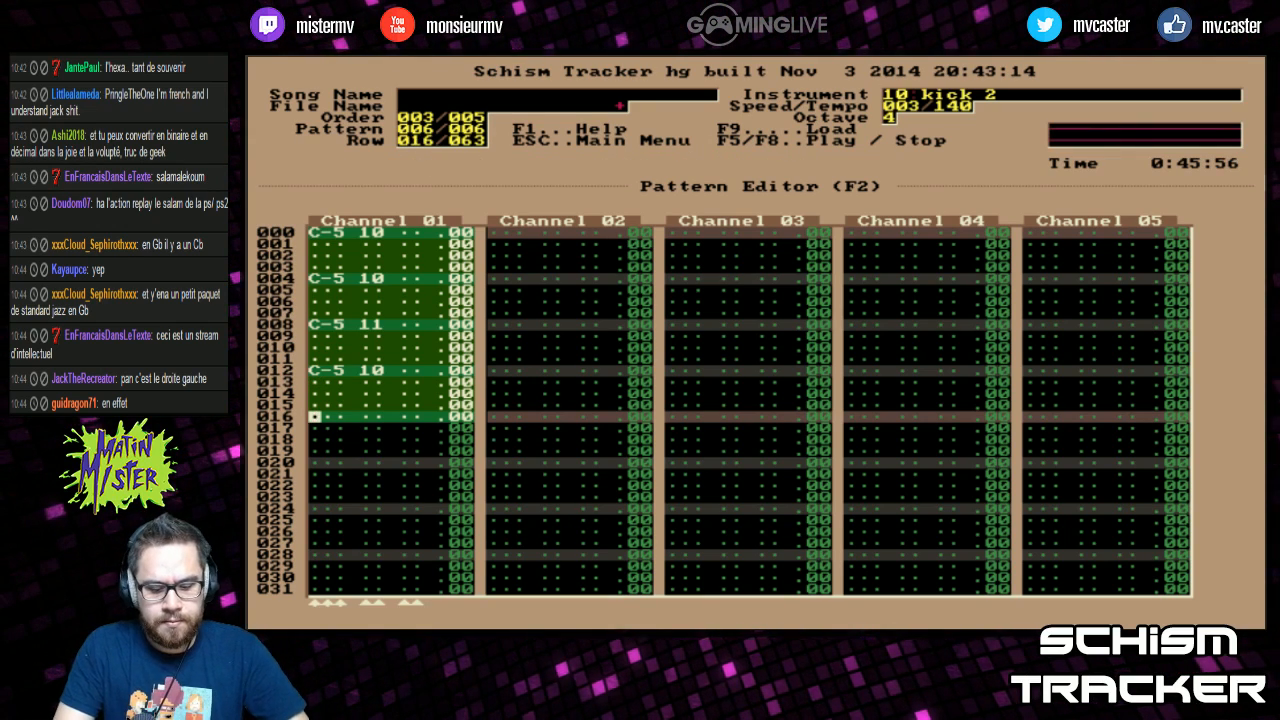
key("alt+c")
key("Page_Down")
key("Down")
key("Down")
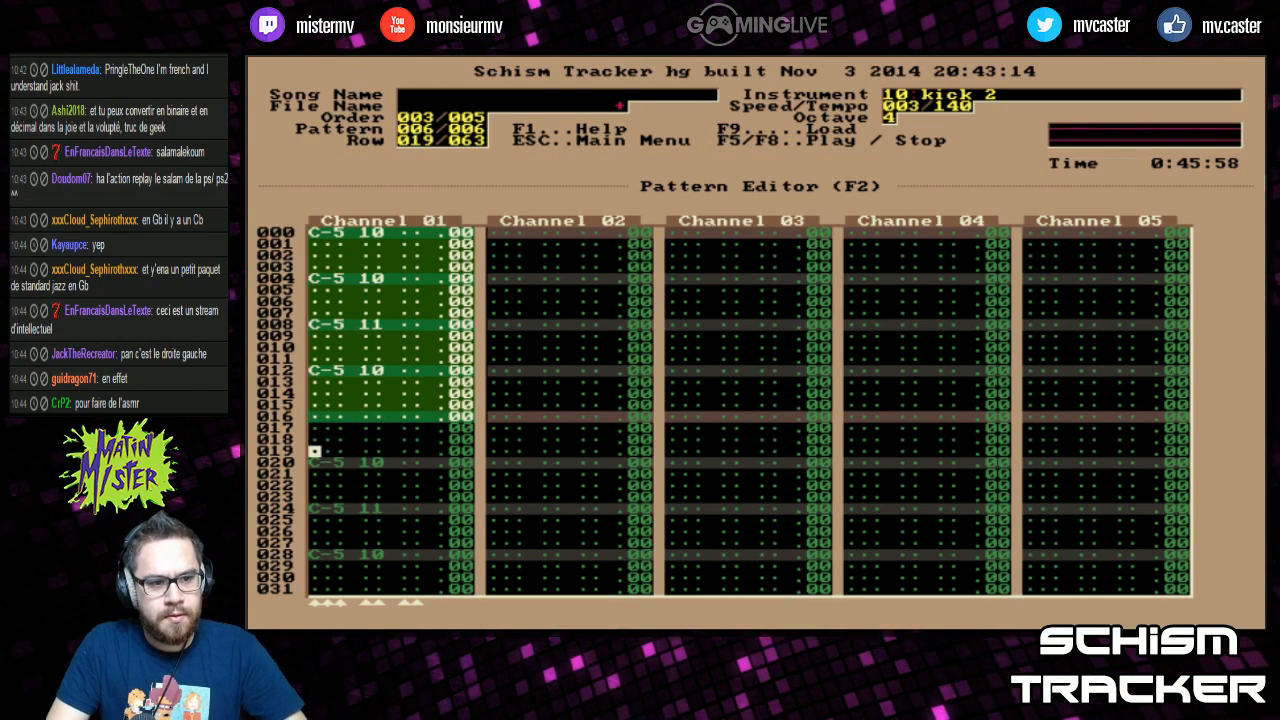
key("F6")
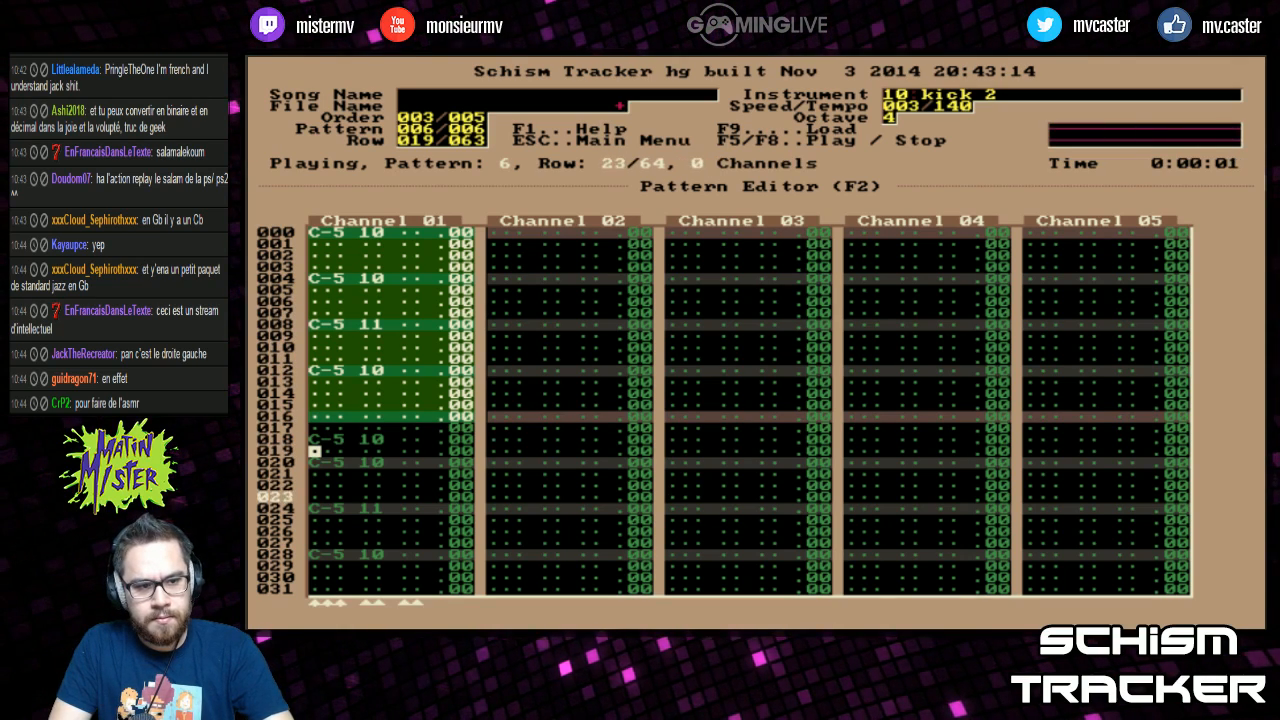
key("F8")
Step: Select Channel 01 from row 000 to row 032, copy the block, and paste it at row 032
key("shift+Page_Down")
key("shift+Page_Down")
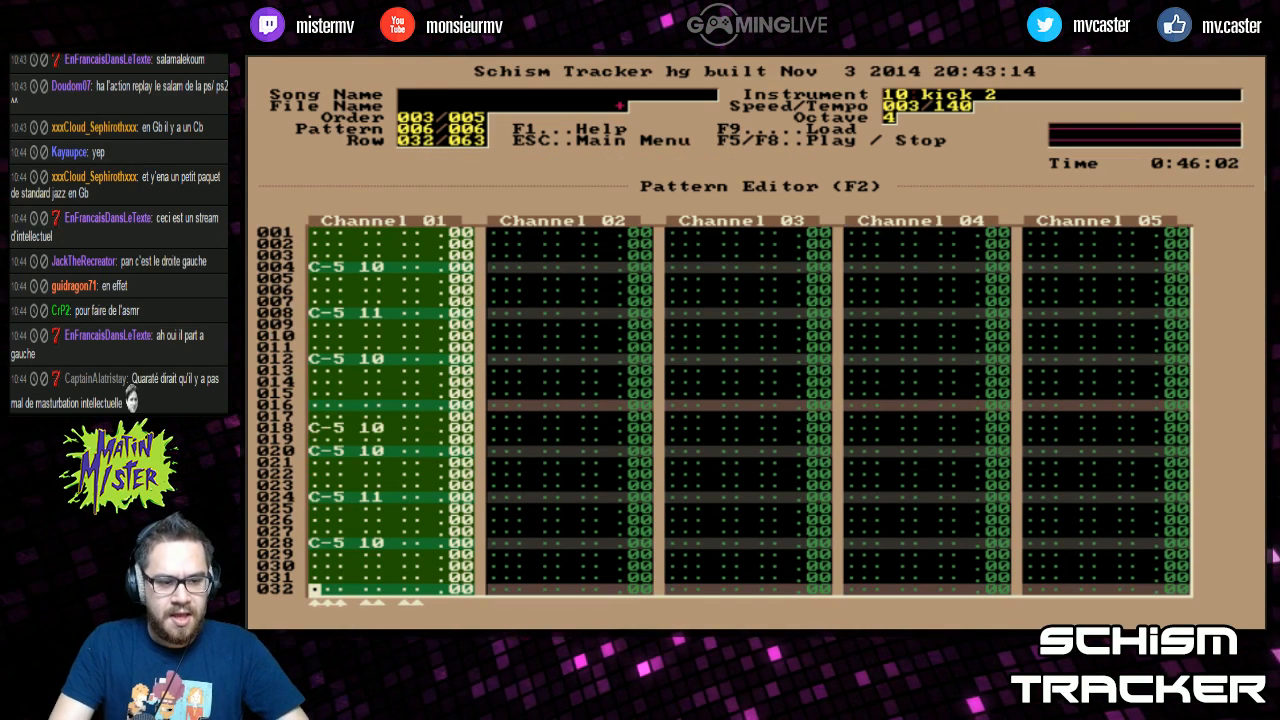
key("alt+c")
key("alt+p")
Step: Enter effect Q41 at row 000 of Channel 01 with Q00 on rows 001 to 003, and play the pattern
key("Home")
key("Tab")
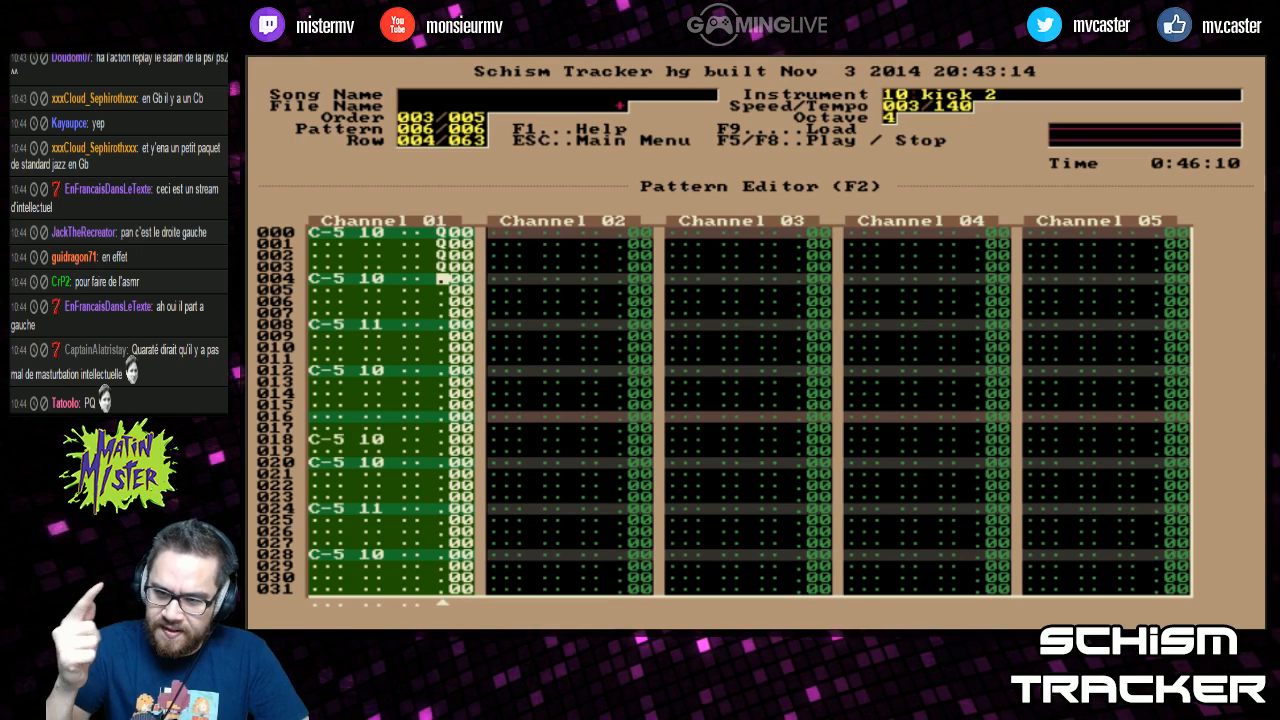
key("Up")
key("Up")
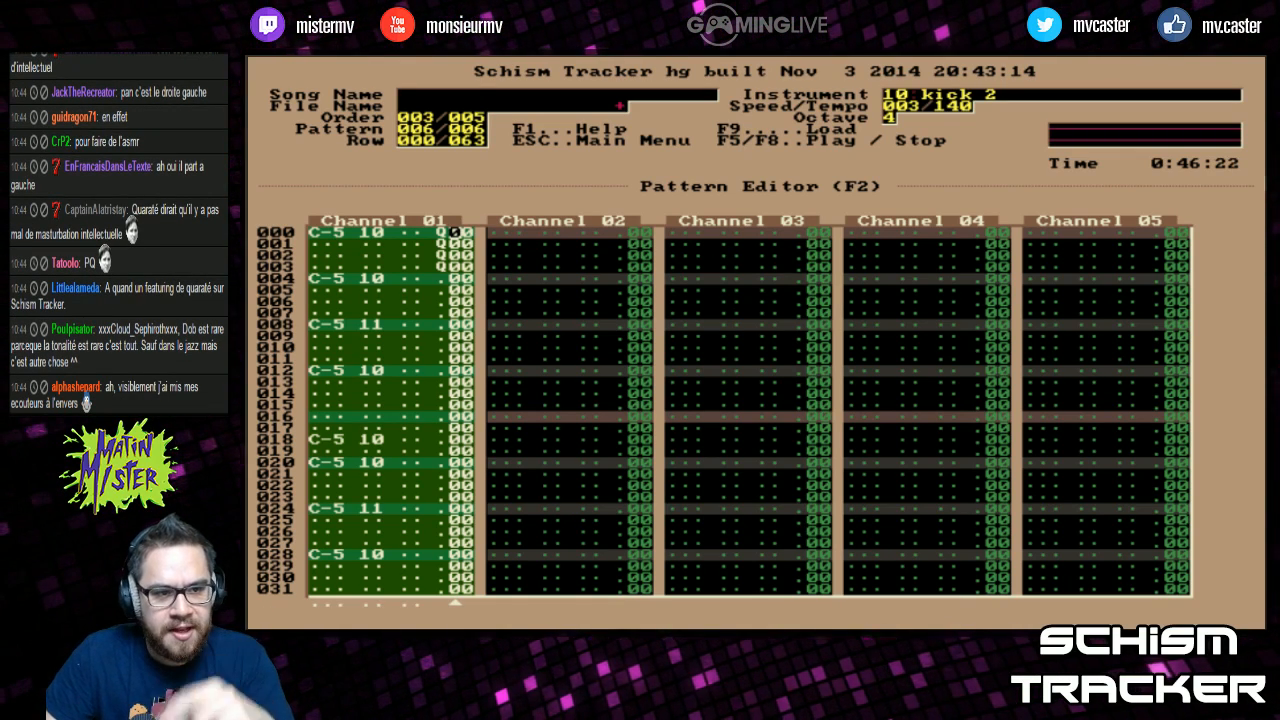
type("4")
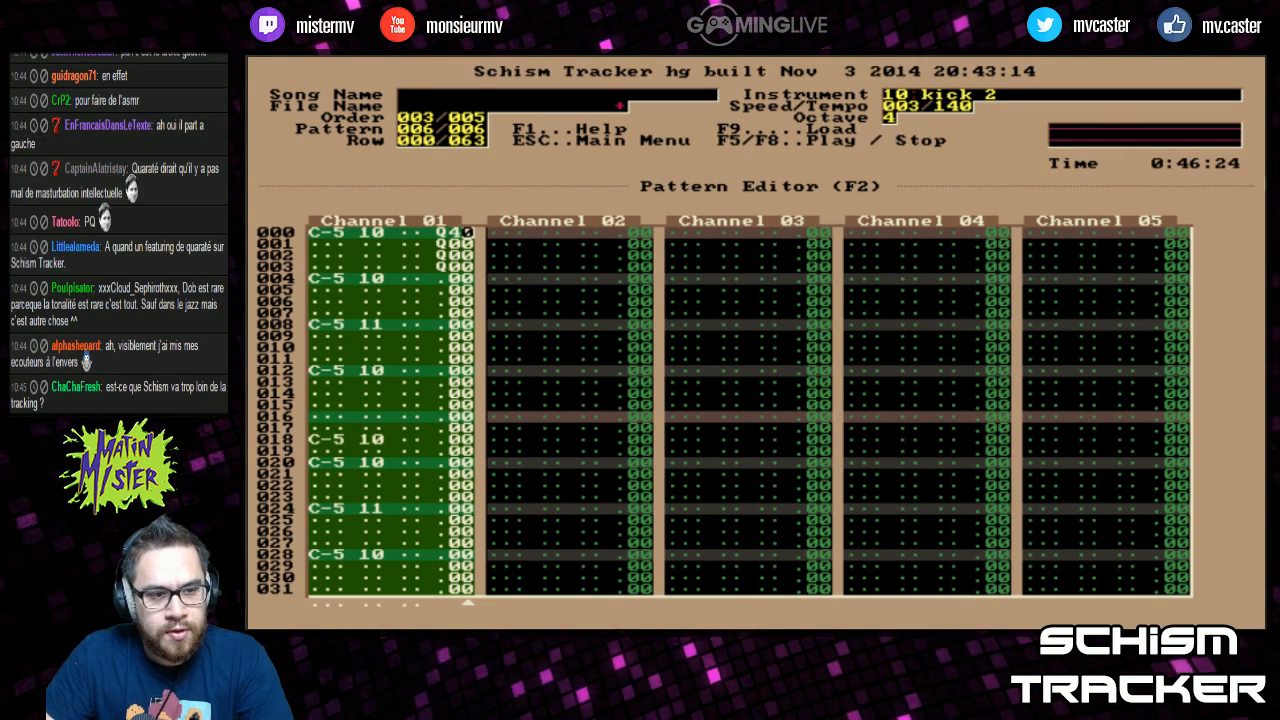
key("Left")
key("Right")
type("1")
key("F6")
key("F8")
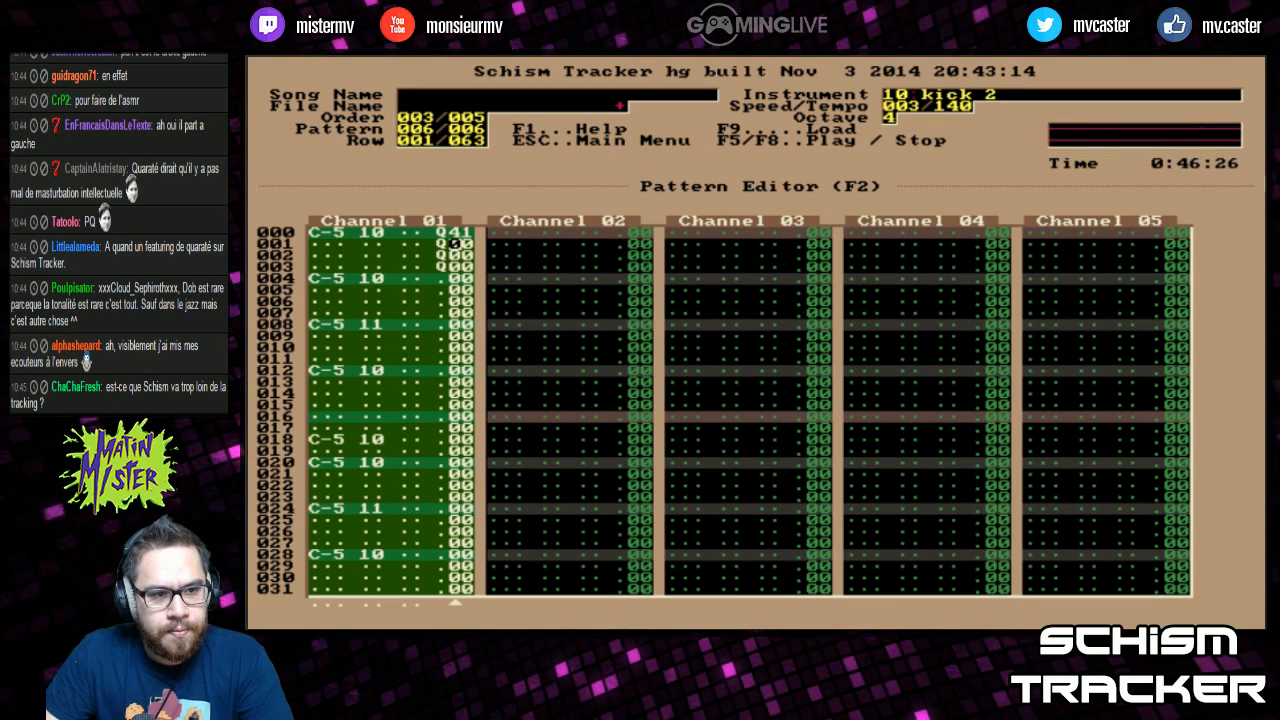
Step: Enter effect Q22 at row 008 of Channel 01 with Q00 on rows 009 to 011, and play the pattern
key("Down")
key("Down")
key("Down")
key("Down")
key("Down")
key("Down")
key("Down")
key("Left")
type("qqqq")
key("Right")
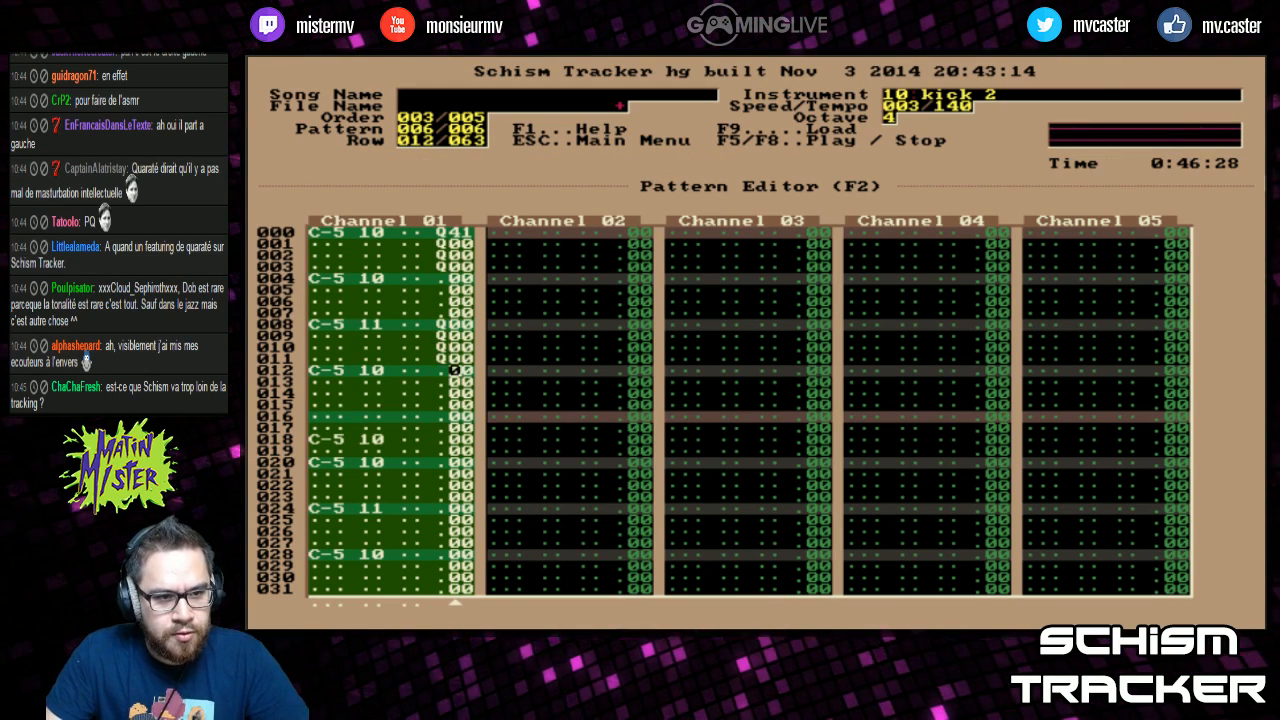
key("Up")
key("Up")
key("Up")
key("Up")
type("22")
key("F6")
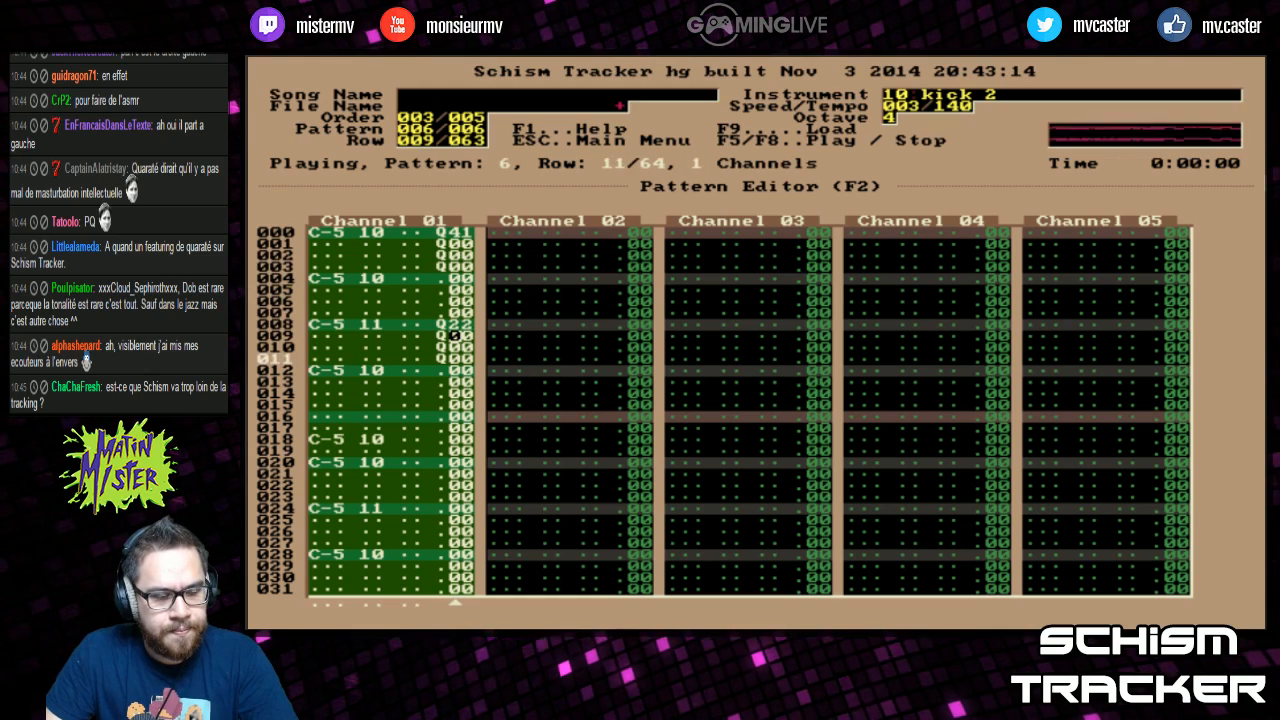
key("F8")
Step: Extend the Q00 effect over rows 012 to 017 of Channel 01, and play the pattern
key("F6")
key("Down")
key("Down")
key("Down")
key("Down")
key("Down")
key("Down")
key("F8")
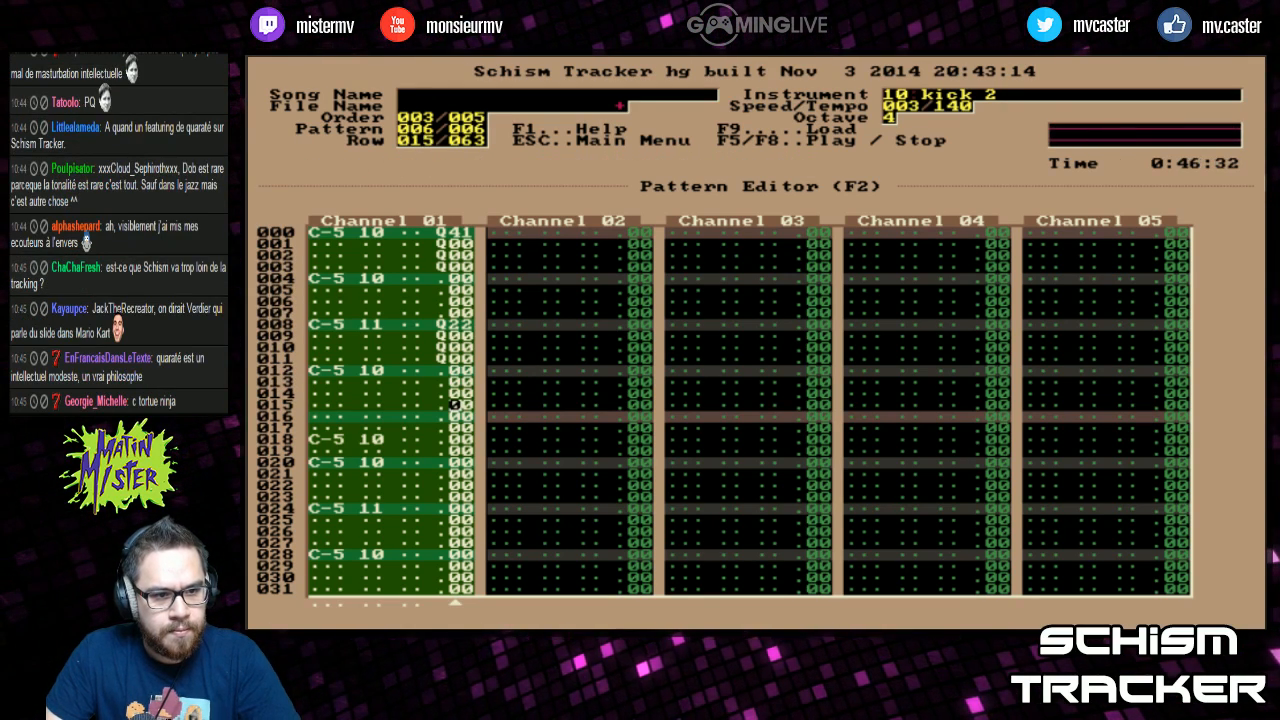
key("Up")
key("Up")
type("qq")
key("F6")
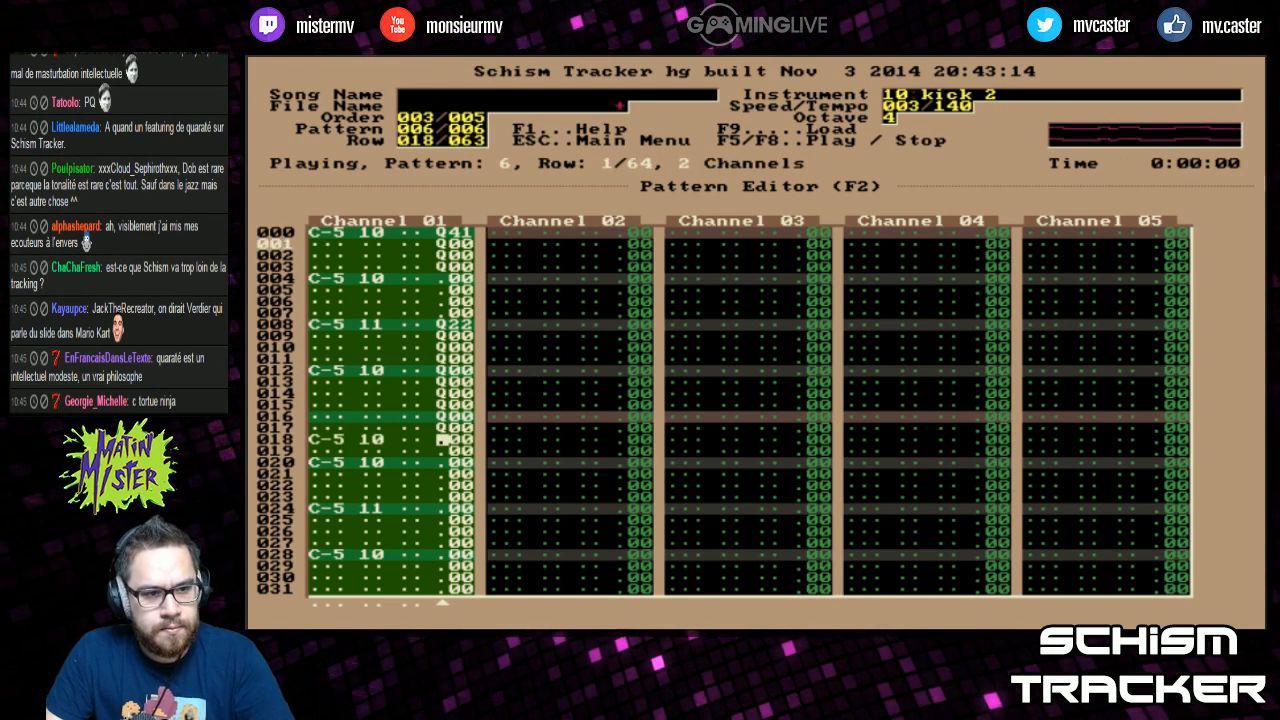
key("F8")
Step: Play the pattern, and enter effect Q41 at row 024 of Channel 01 with Q00 on rows 025 to 027
key("Up")
key("F6")
key("Down")
key("Down")
key("Down")
key("Down")
key("Down")
key("Down")
key("Down")
key("Down")
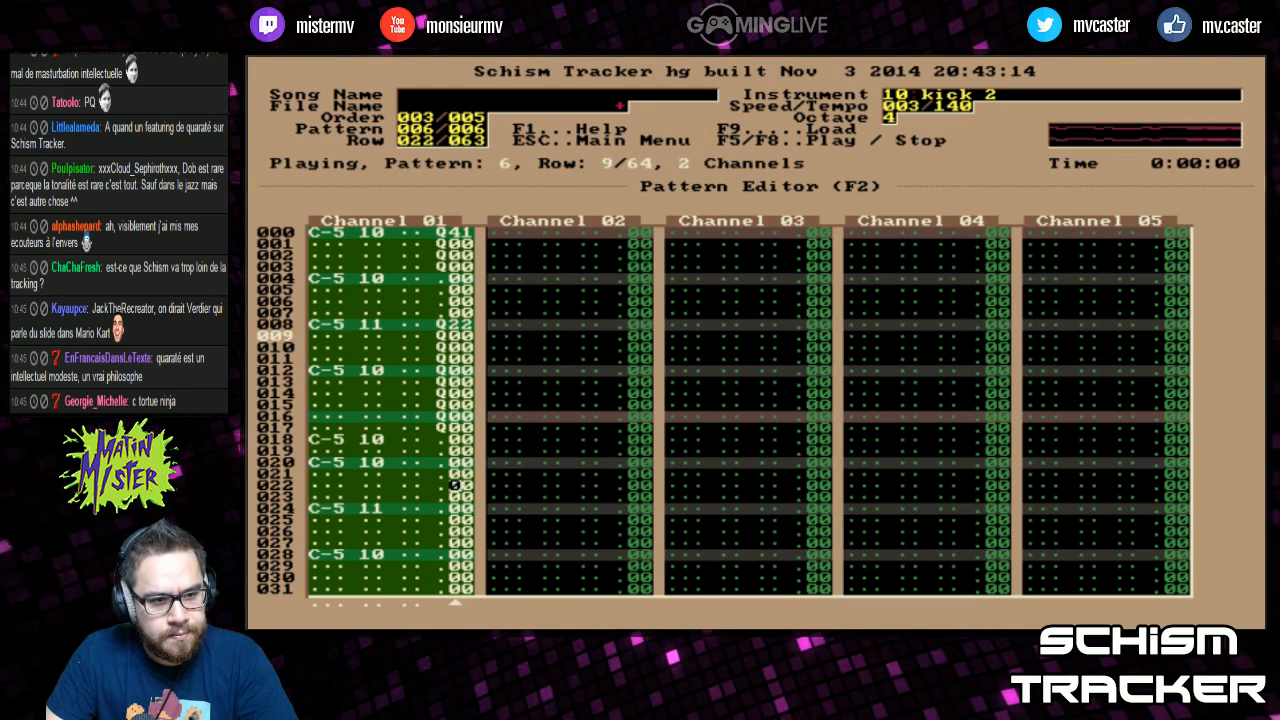
key("Left")
key("F8")
key("Up")
type("q")
key("Tab")
type("qq")
key("Left")
key("Left")
key("Left")
key("Up")
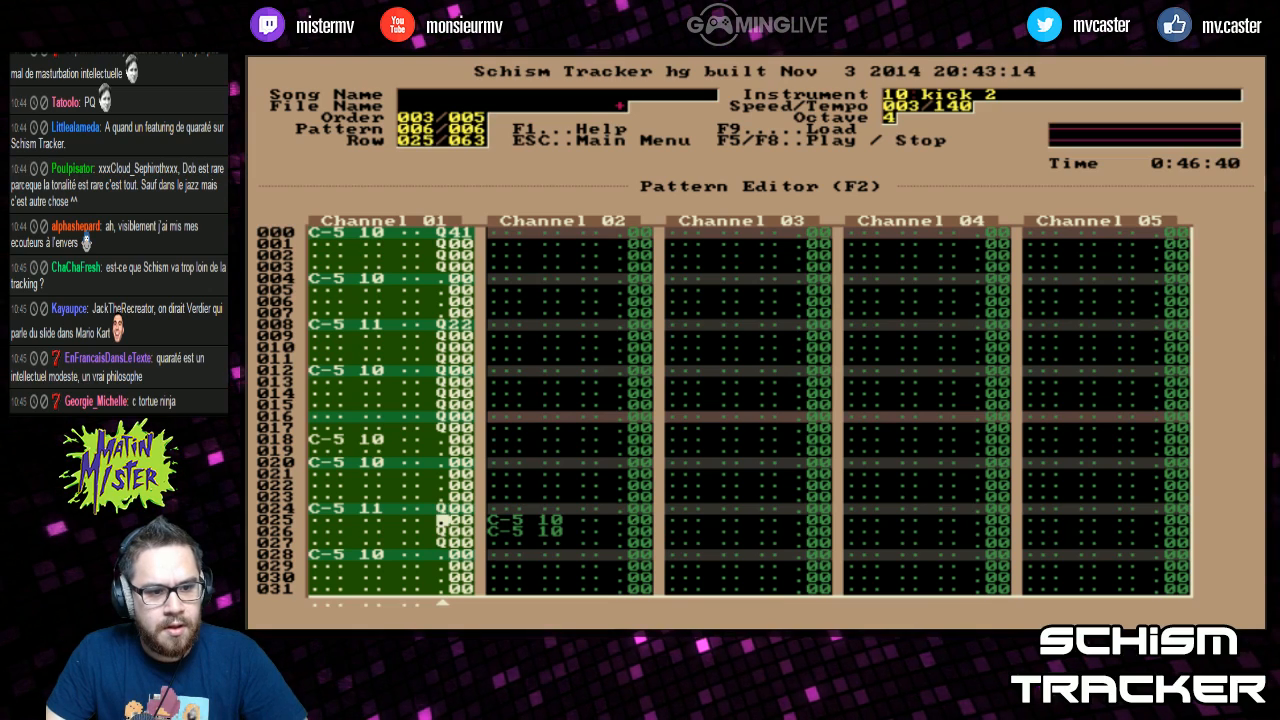
key("Up")
type("41")
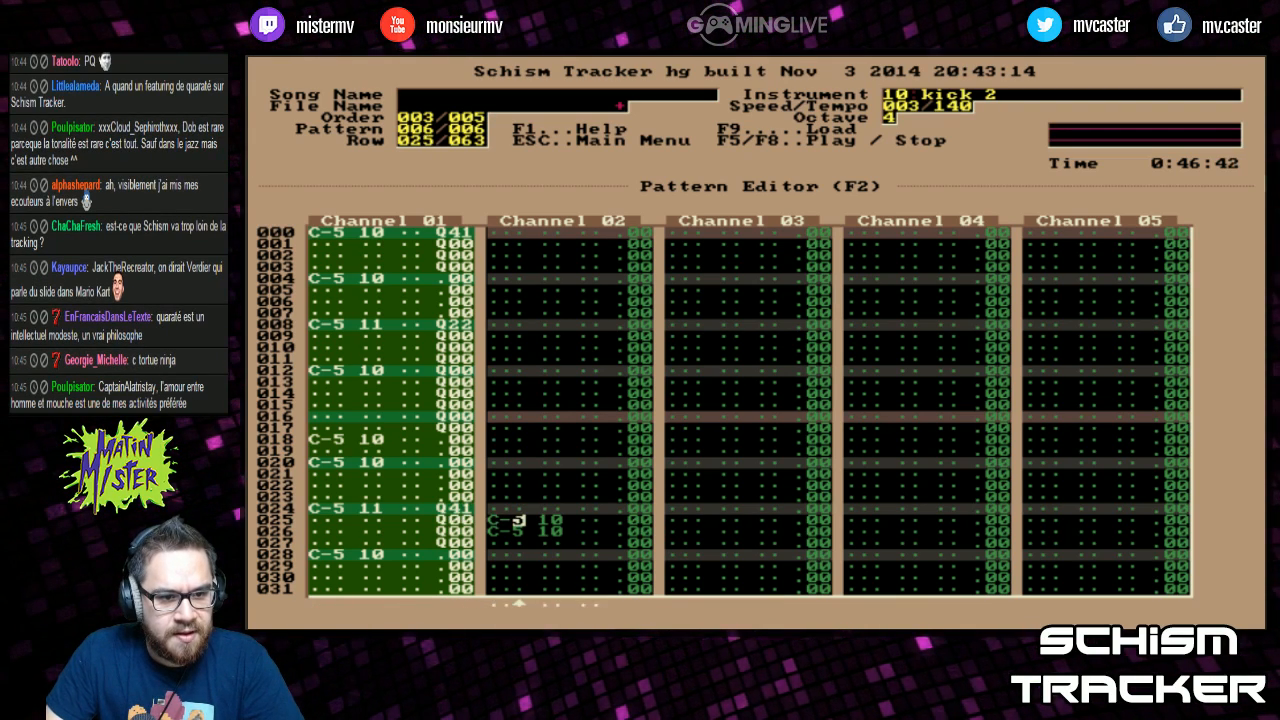
Step: Delete the stray notes at rows 025 and 026 of Channel 02, and play the pattern from the start
key("period")
key("period")
key("Page_Down")
key("Page_Down")
key("Page_Down")
key("Page_Up")
key("Page_Up")
key("Page_Up")
key("Page_Up")
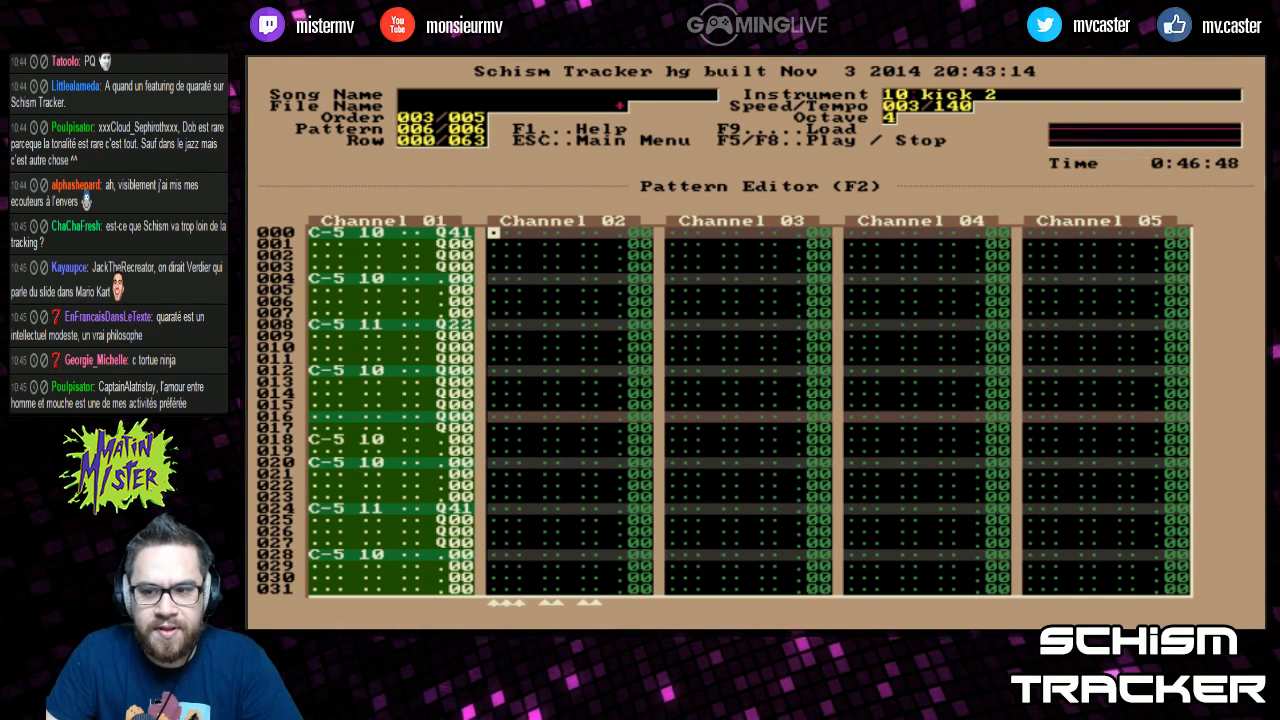
key("F6")
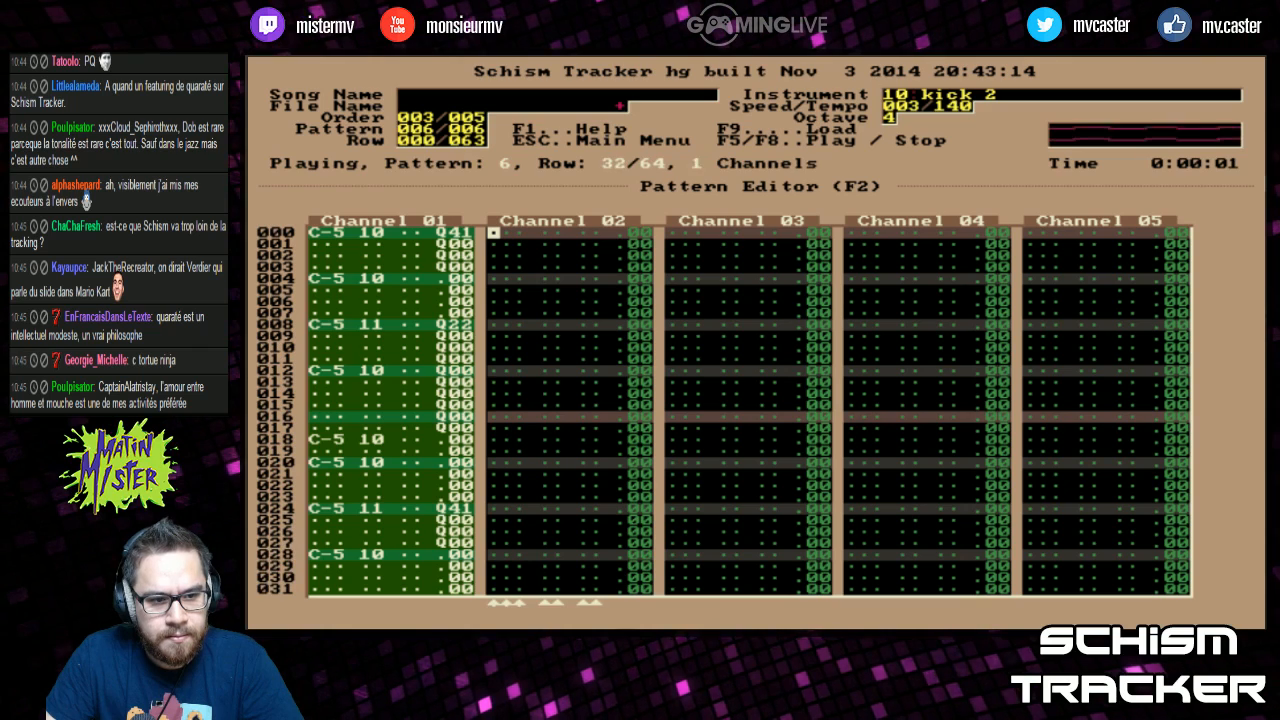
key("F8")
key("F6")
Step: Enter effect Q23 at row 040 of Channel 01 with Q00 on rows 041 to 043, and play the pattern
key("Page_Down")
key("Page_Down")
key("Page_Down")
key("Page_Up")
key("Left")
key("Left")
key("Left")
key("Left")
key("Left")
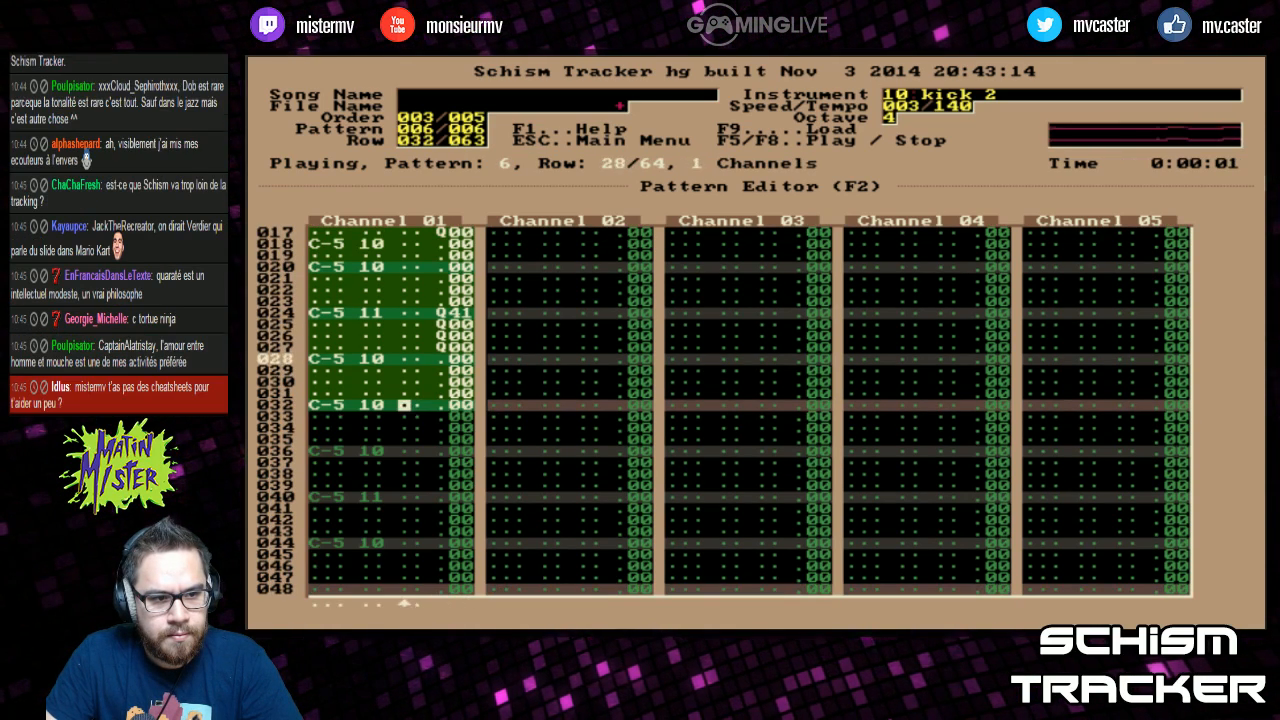
key("F8")
key("Left")
key("Left")
key("Left")
key("Down")
key("Down")
key("Down")
key("Down")
key("Down")
key("Down")
key("Down")
key("Down")
key("Down")
key("Left")
key("Right")
key("Right")
key("Right")
key("Right")
key("Right")
key("Up")
type("qqqq")
key("Right")
key("F6")
key("Up")
key("Up")
key("Up")
key("Up")
type("23")
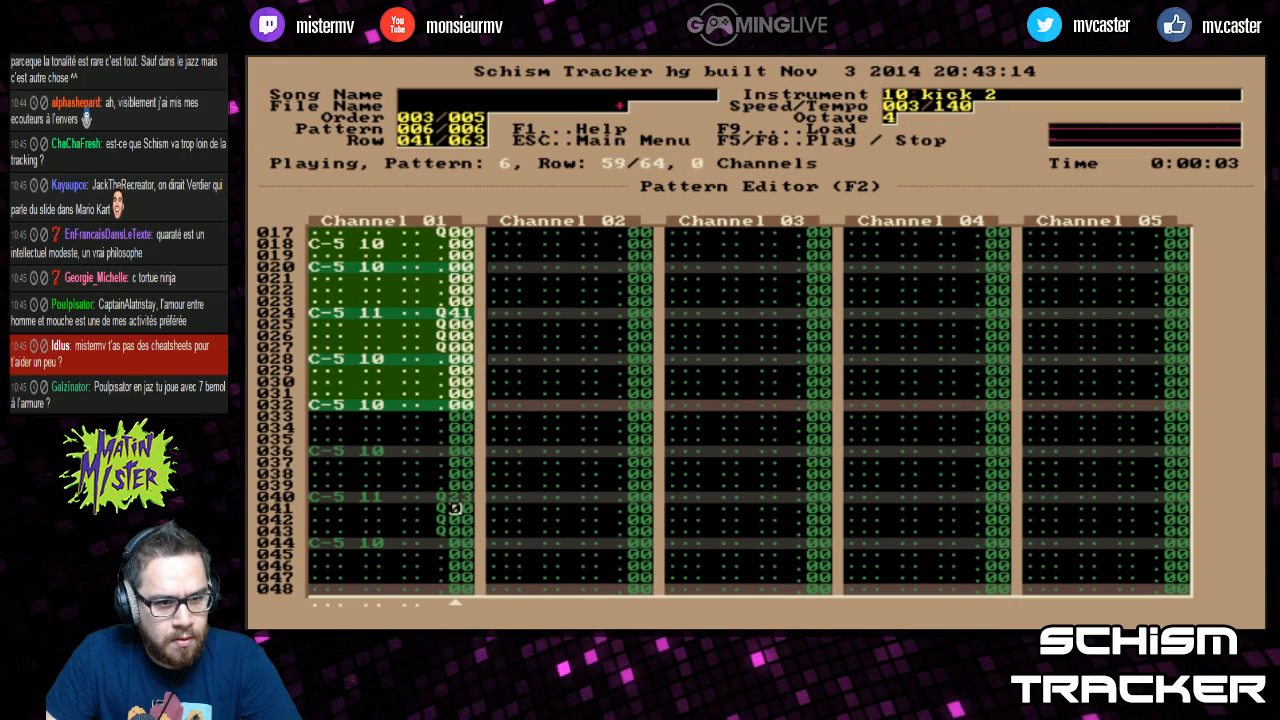
key("F6")
Step: Enter effect Q31 at row 044 of Channel 01 with Q00 on rows 045 to 049
key("Page_Down")
key("Page_Down")
key("Page_Up")
key("Left")
key("Left")
key("Down")
key("Down")
key("Right")
key("Right")
key("Down")
key("Up")
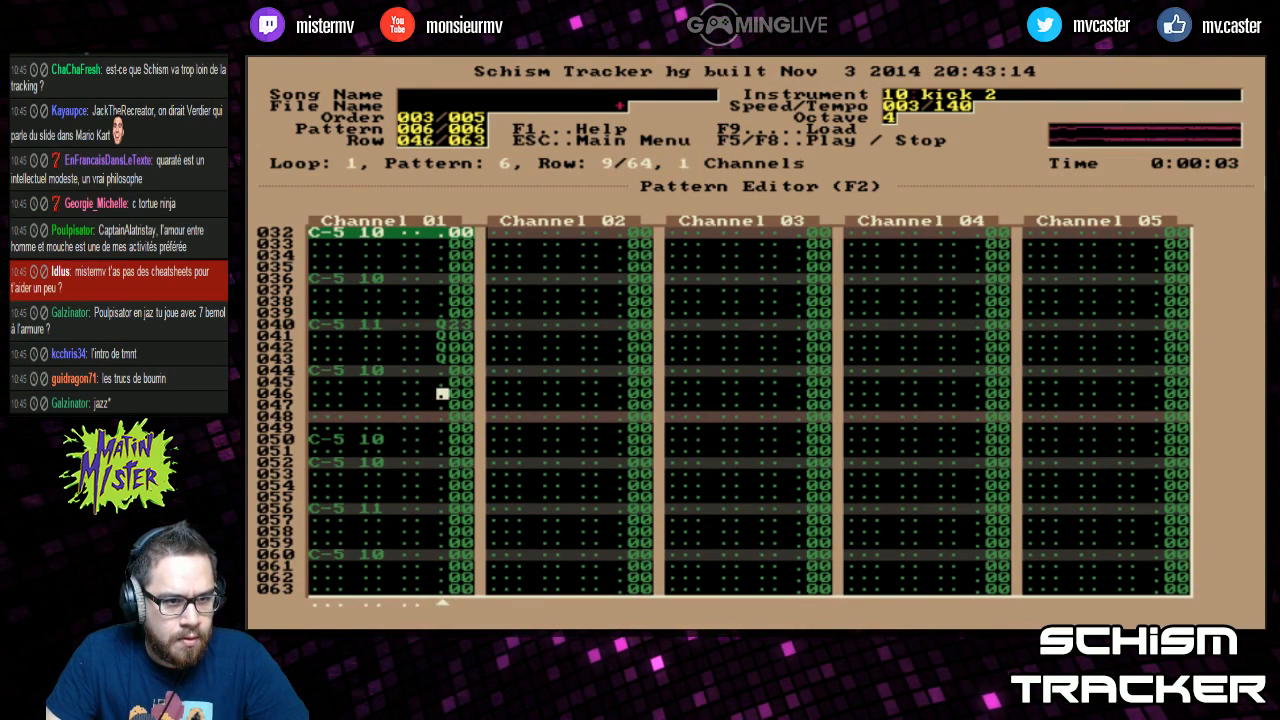
key("Up")
type("qq")
key("Right")
key("Up")
key("Up")
key("Up")
key("Up")
key("Up")
key("Up")
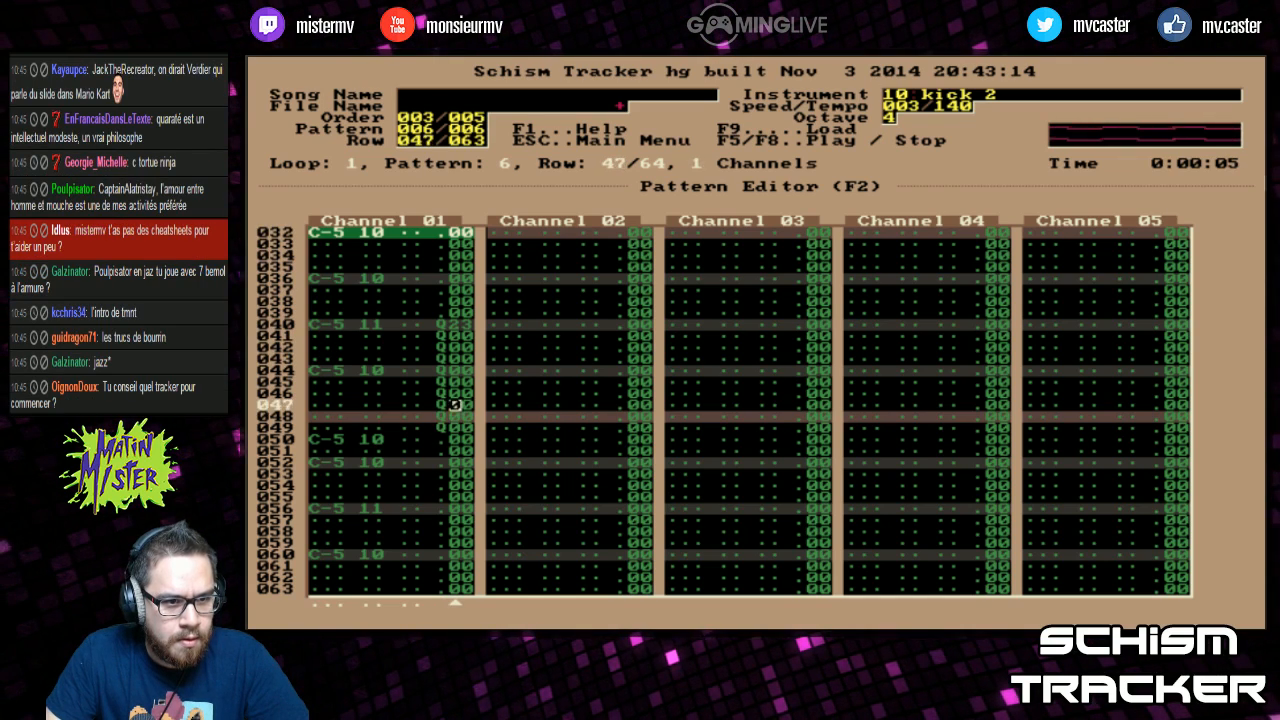
type("3")
Step: Enter effect Q00 on rows 056 to 059 of Channel 01
key("Left")
key("Down")
key("Down")
key("Down")
key("Down")
key("Down")
key("Down")
key("Down")
key("Down")
key("Down")
key("Down")
key("Down")
key("Down")
key("Down")
key("Down")
key("Up")
key("Up")
key("Up")
type("qqqq")
key("Right")
key("Up")
key("Up")
key("Up")
key("Up")
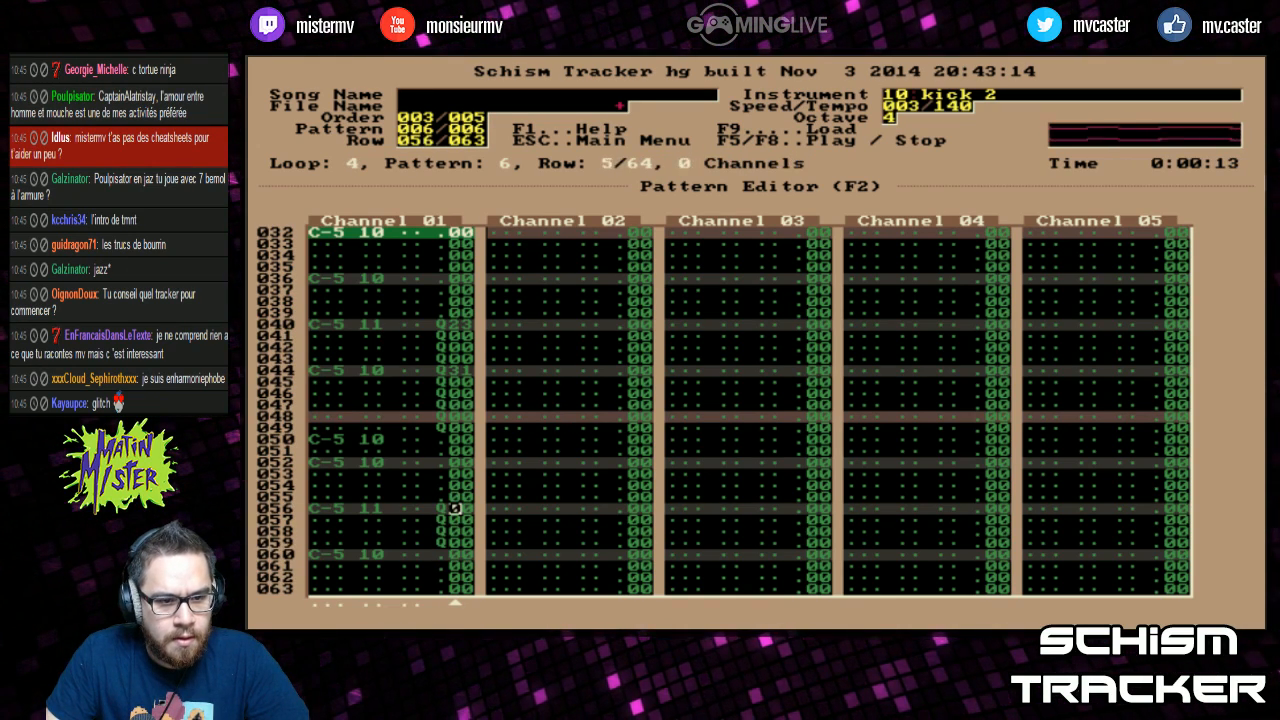
Step: Stop the playback and return to the note column at row 000 of Channel 01
key("Down")
key("Down")
key("Down")
key("Down")
key("Down")
key("Down")
key("Down")
key("Page_Up")
key("F8")
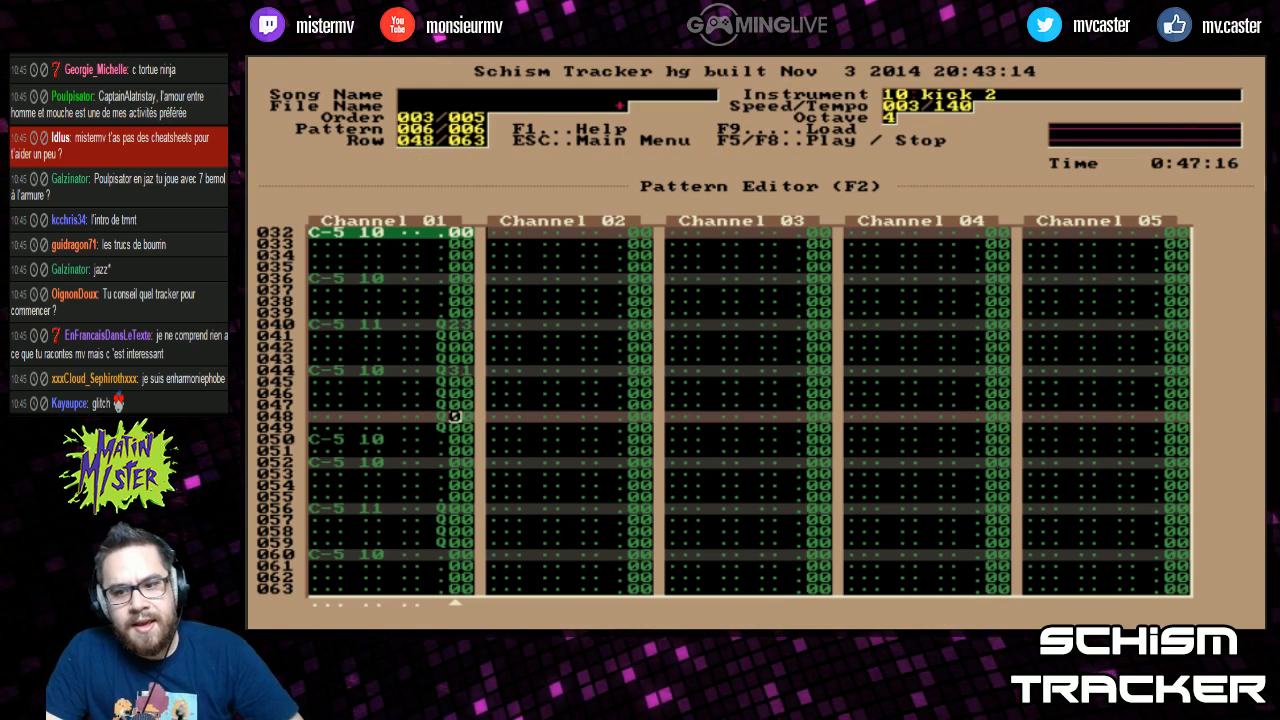
key("Page_Up")
key("Page_Up")
key("Page_Up")
key("Home")
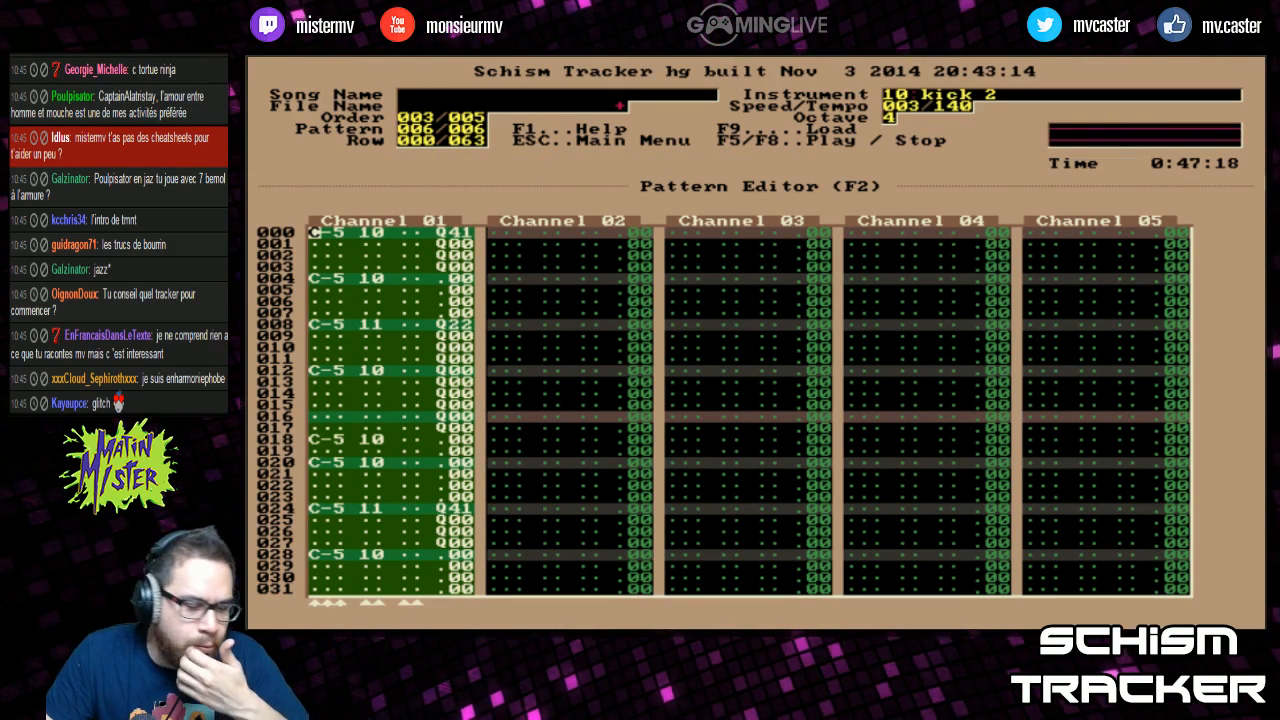
Step: Open the pattern editor help and examine the effects summary from the Q retrigger values through the S commands
key("F1")
key("Page_Down")
key("Page_Up")
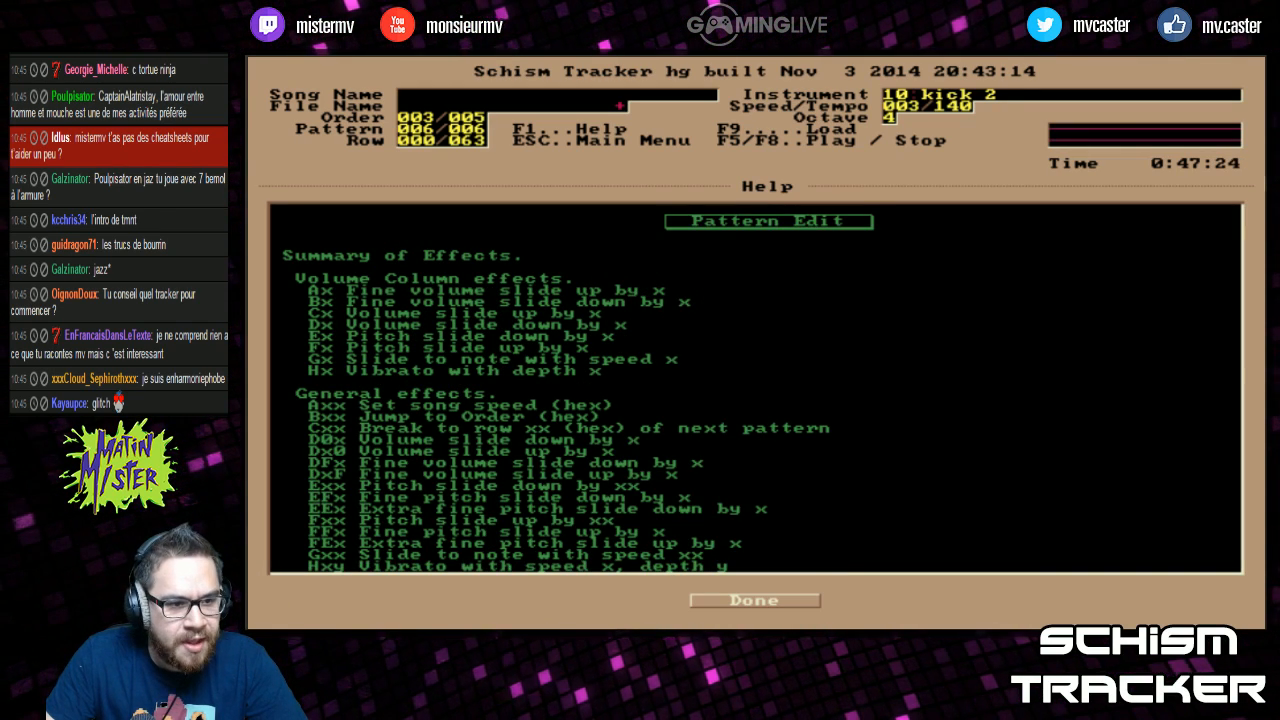
key("Page_Down")
key("Page_Down")
key("Page_Up")
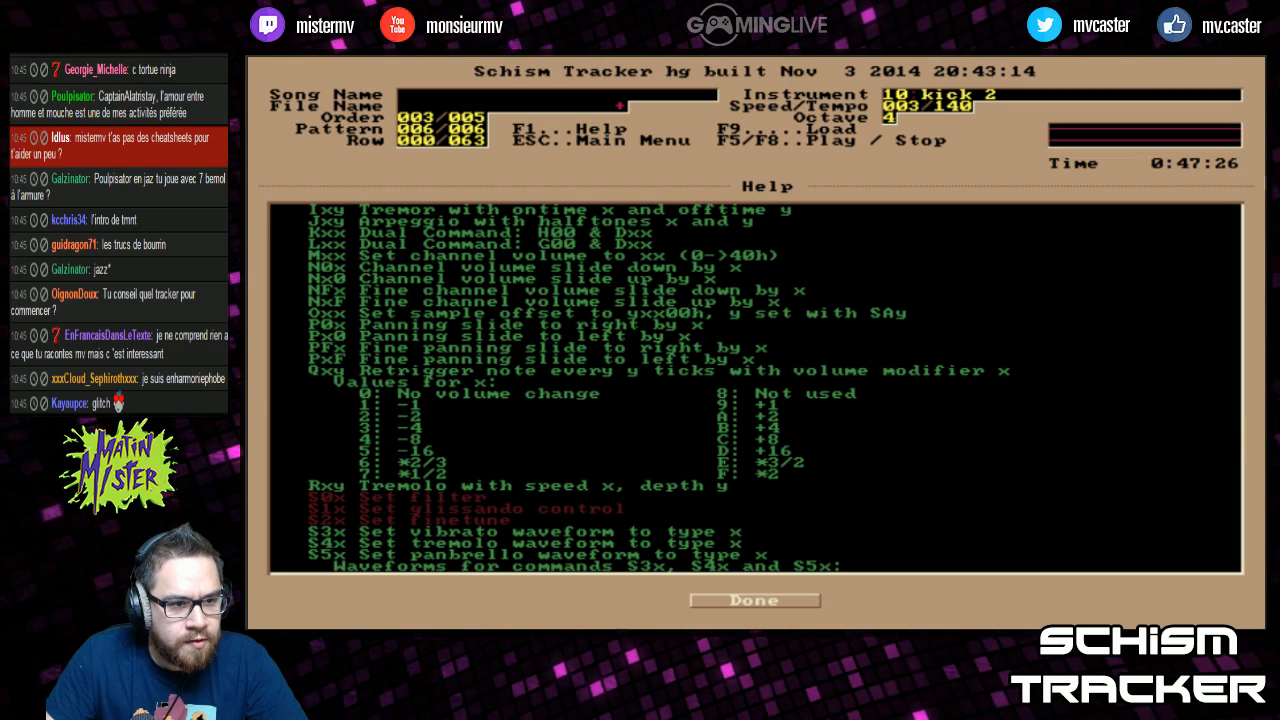
key("Down")
key("Down")
key("Down")
key("Down")
key("Down")
key("Down")
key("Down")
key("Down")
key("Down")
key("Down")
key("Down")
key("Down")
key("Down")
key("Down")
key("Down")
key("Down")
key("Down")
key("Down")
key("Down")
key("Down")
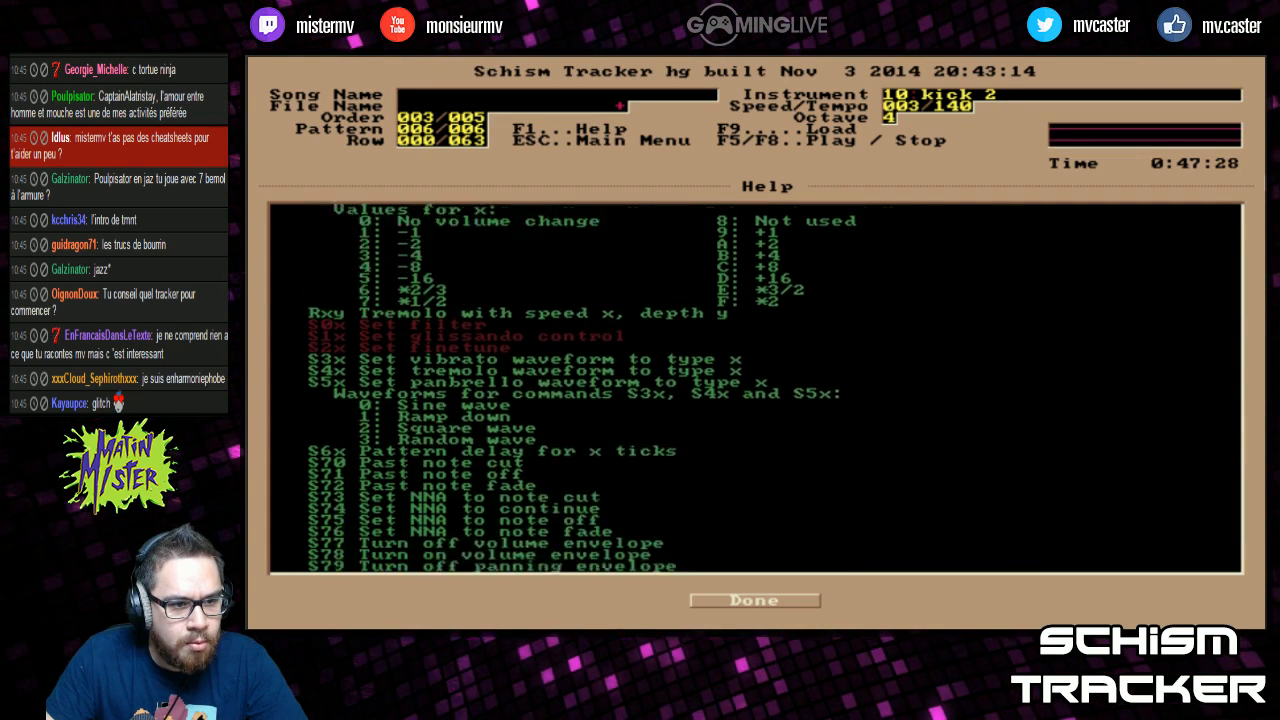
Step: Examine the rest of the effects summary, from the S7A panning envelope command through the Zxx MIDI macros, and close the help
key("Down")
key("Down")
key("Down")
key("Down")
key("Down")
key("Down")
key("Down")
key("Down")
key("Down")
key("Down")
key("Down")
key("Down")
key("Down")
key("Down")
key("Down")
key("Down")
key("Down")
key("Down")
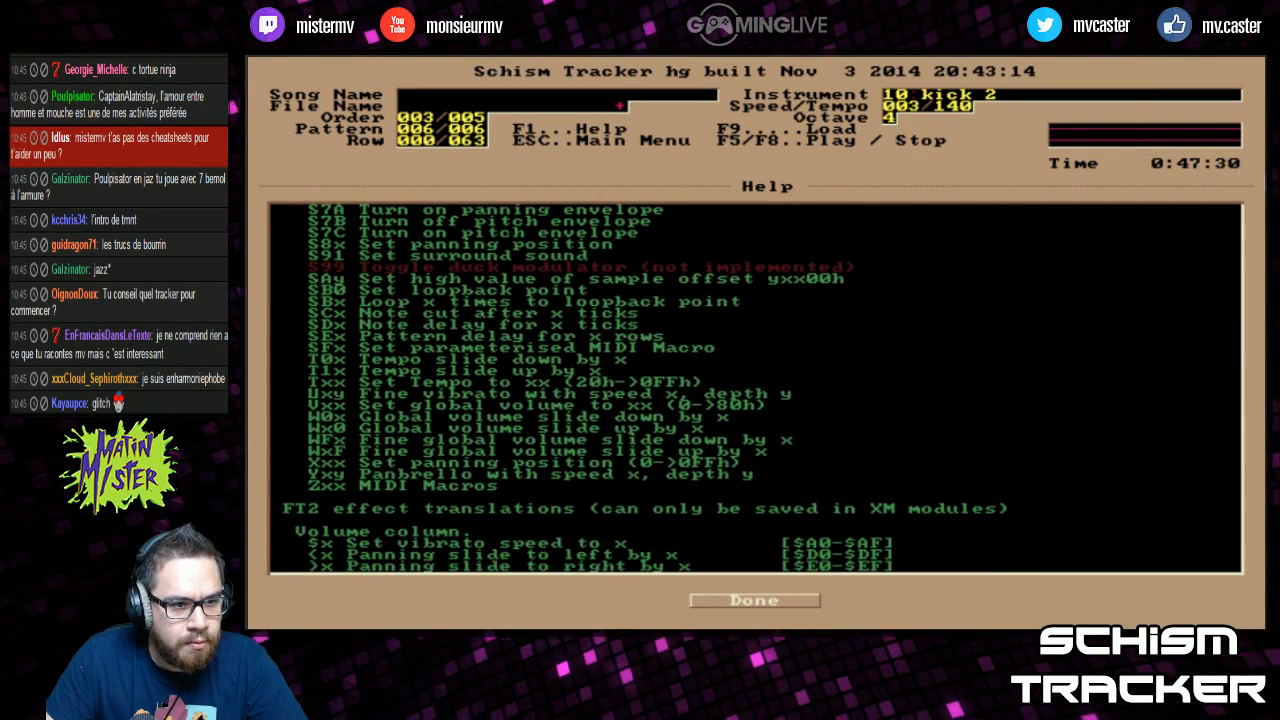
key("Escape")
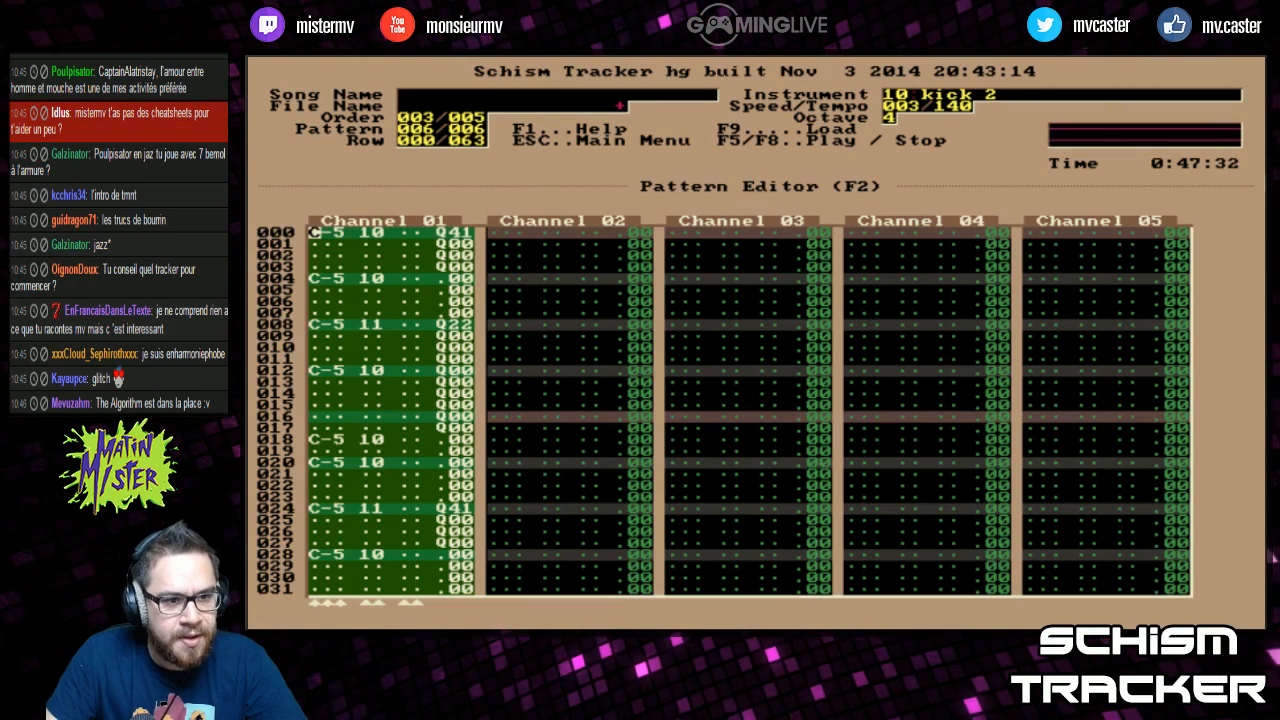
Step: Enter effect T00 on rows 000 to 047 of Channel 02 and return to row 000
key("Down")
key("Right")
key("Right")
key("Right")
key("Right")
key("Right")
key("Right")
key("Right")
key("Right")
key("Right")
key("Right")
key("Right")
key("Right")
key("Right")
key("Right")
key("Right")
key("Right")
key("Right")
key("Up")
key("Left")
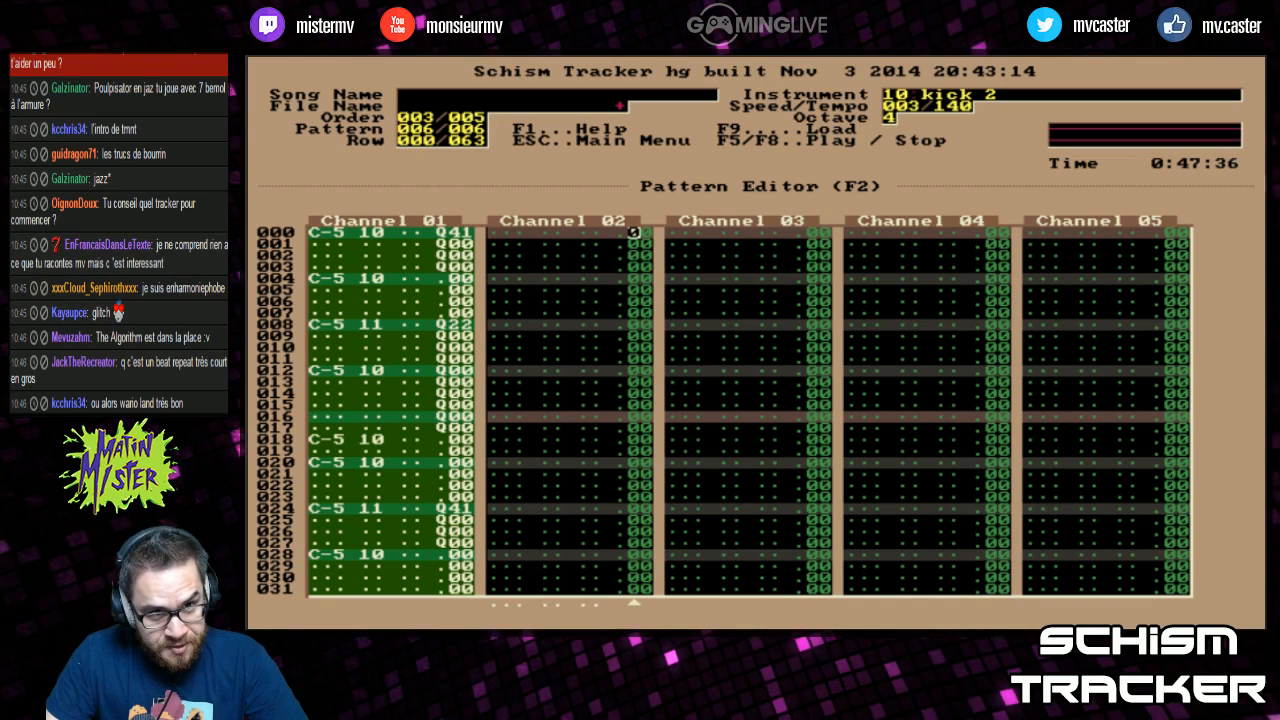
key("Left")
key("t")
key("t")
key("t")
key("t")
key("t")
key("t")
key("t")
key("t")
key("t")
key("t")
key("t")
key("t")
key("t")
key("t")
key("t")
key("t")
key("t")
key("t")
key("t")
key("t")
key("Page_Up")
key("Page_Up")
key("Page_Up")
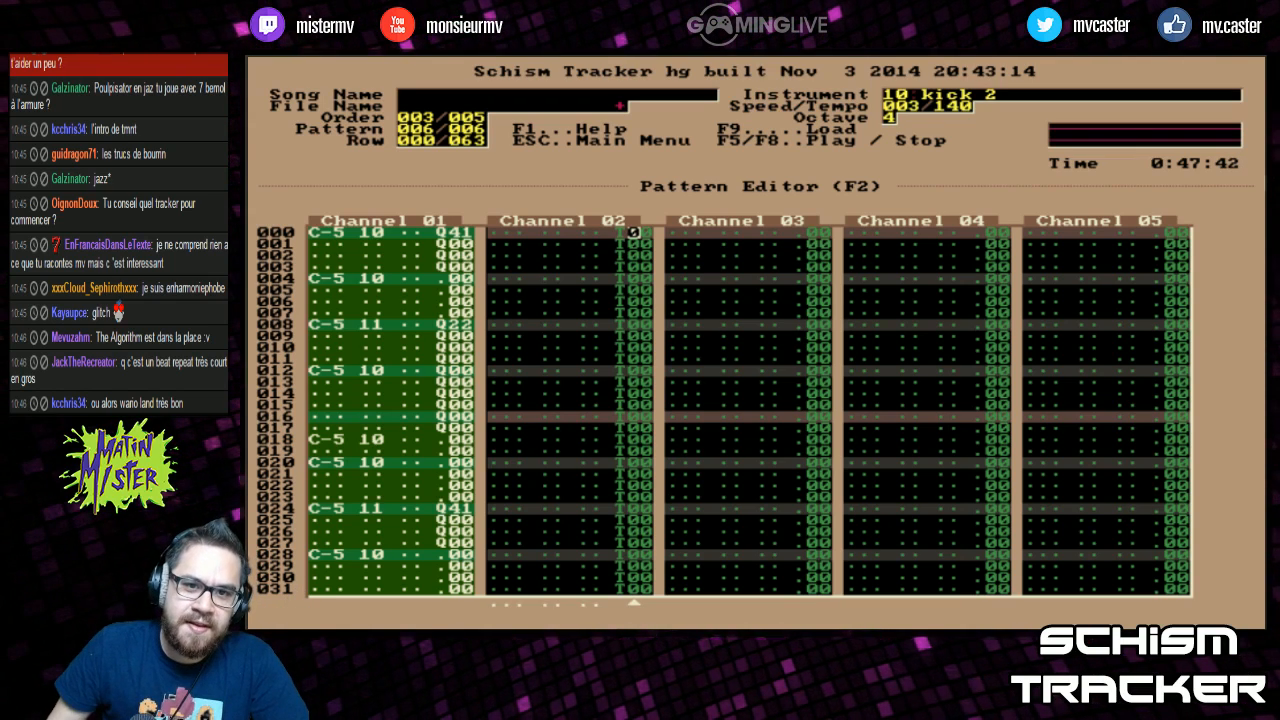
Step: Set the effect on row 000 of Channel 02 to T01 and play the pattern while moving through its rows
type("01")
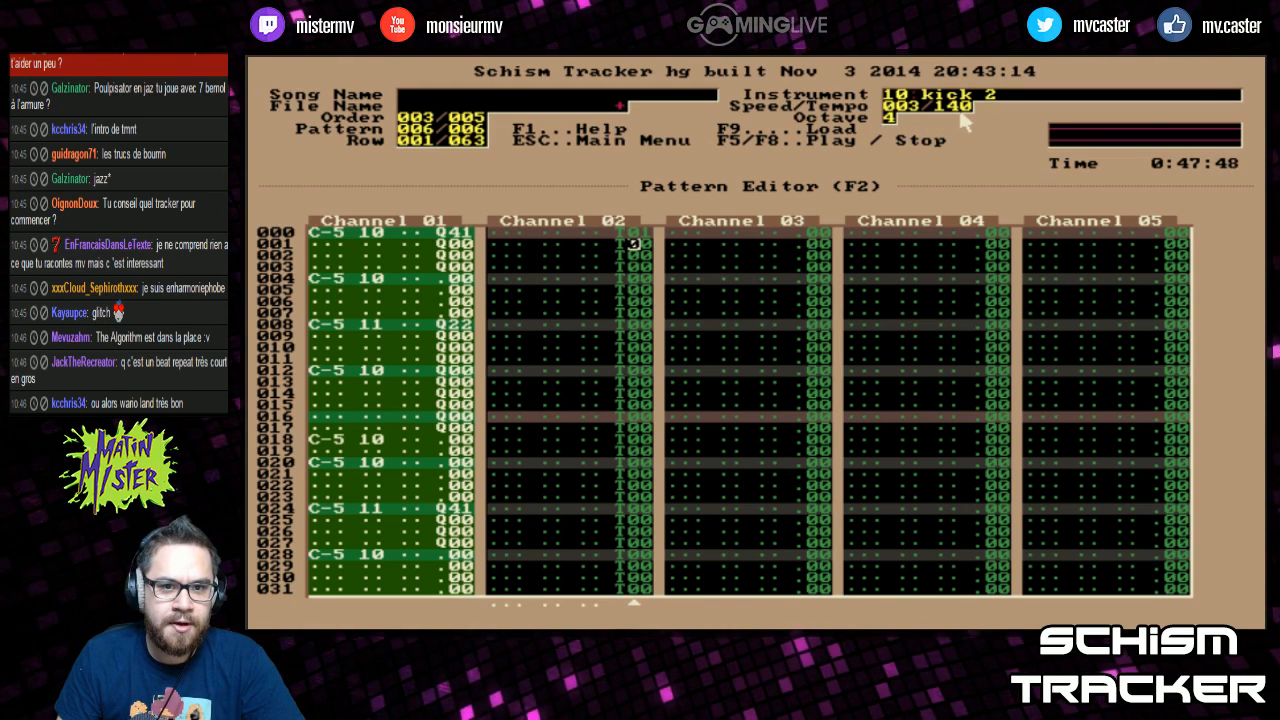
key("F6")
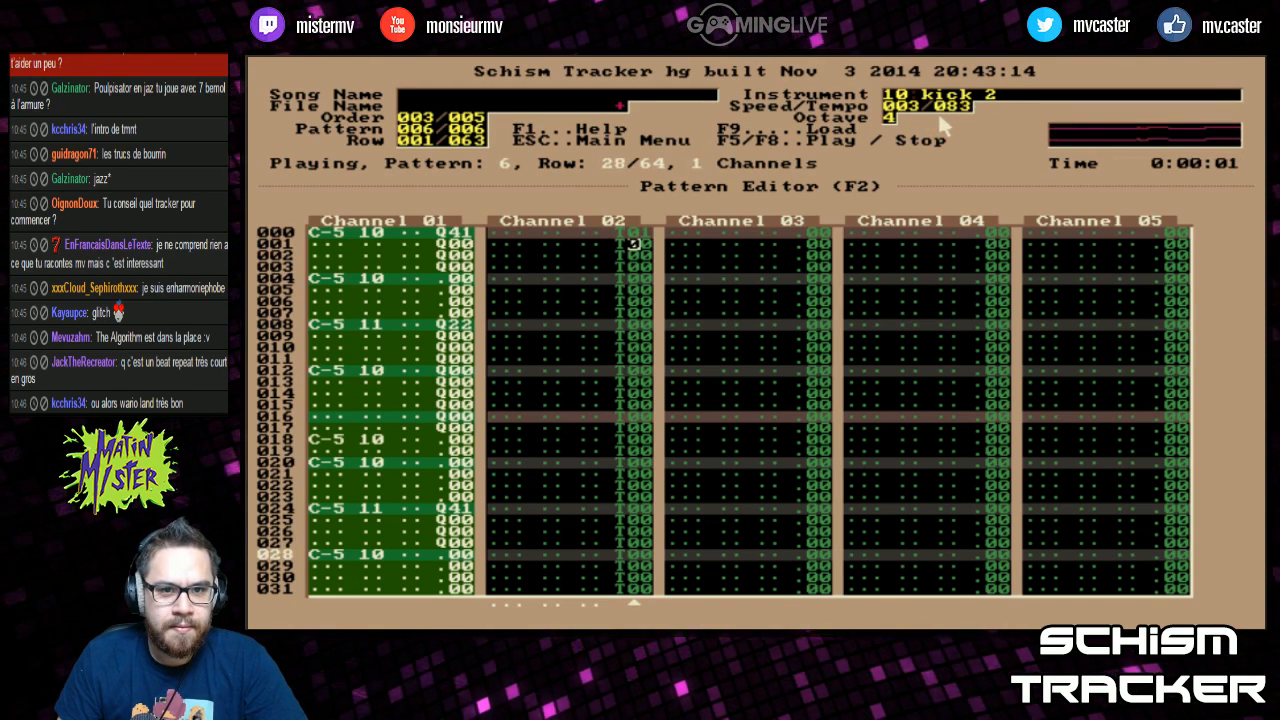
key("Down")
key("Down")
key("Down")
key("Down")
key("Down")
key("Down")
key("Down")
key("Down")
key("Down")
key("Down")
key("Down")
key("Down")
key("Down")
key("Down")
key("Down")
key("Down")
key("Down")
key("Down")
key("Down")
key("Down")
key("Down")
key("Down")
key("Down")
key("Down")
key("Down")
key("Down")
key("Down")
key("Down")
key("Down")
key("Down")
key("Down")
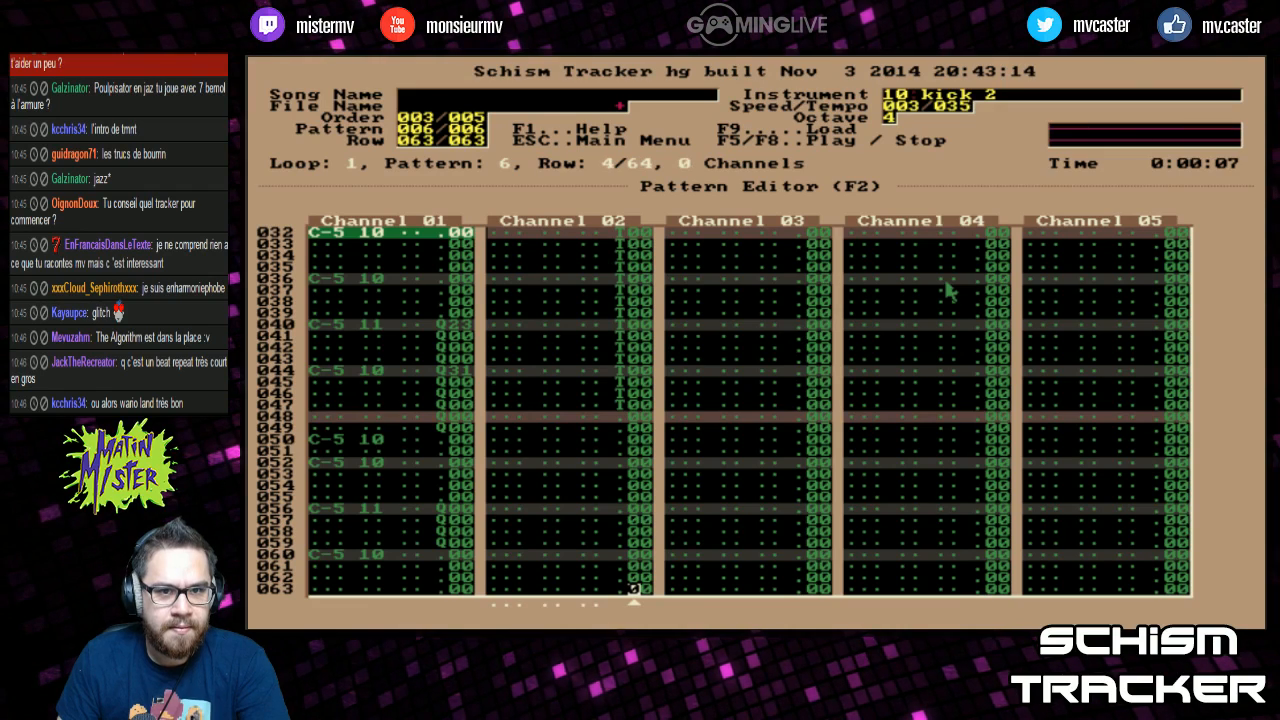
key("Down")
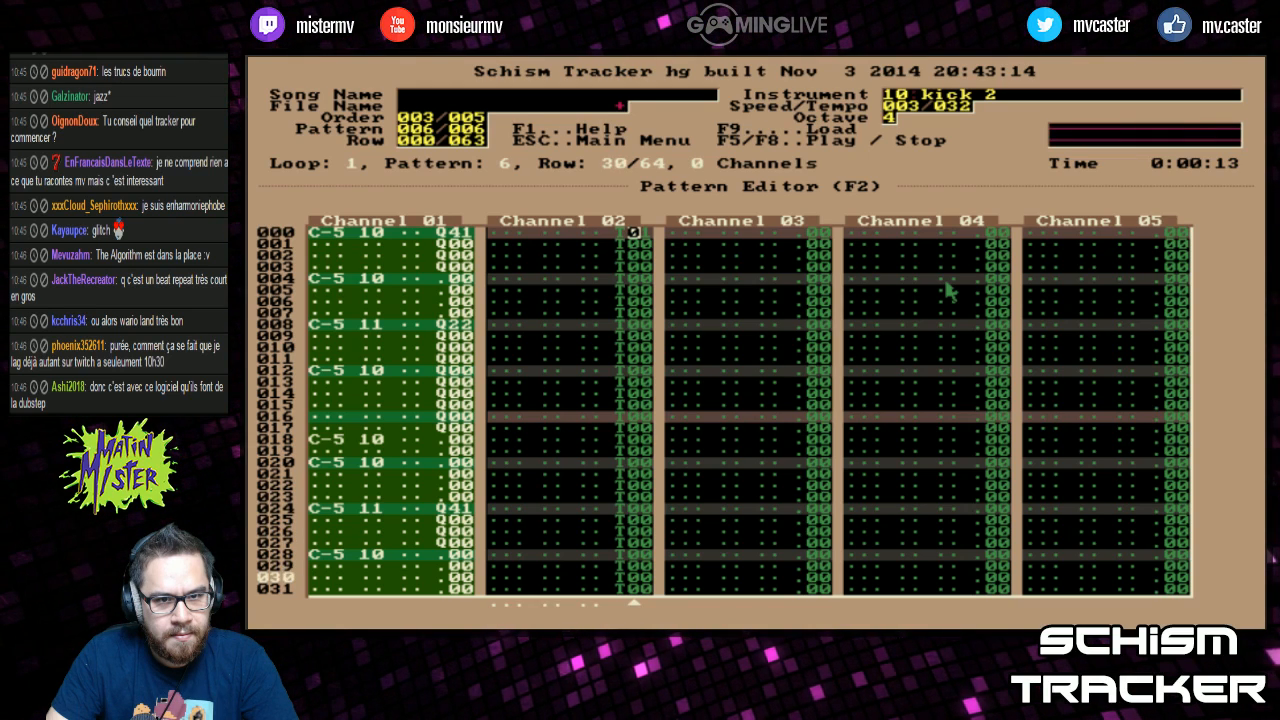
Step: Stop the playback, set the effect on row 000 of Channel 02 to T10 and play the pattern
key("F8")
key("Left")
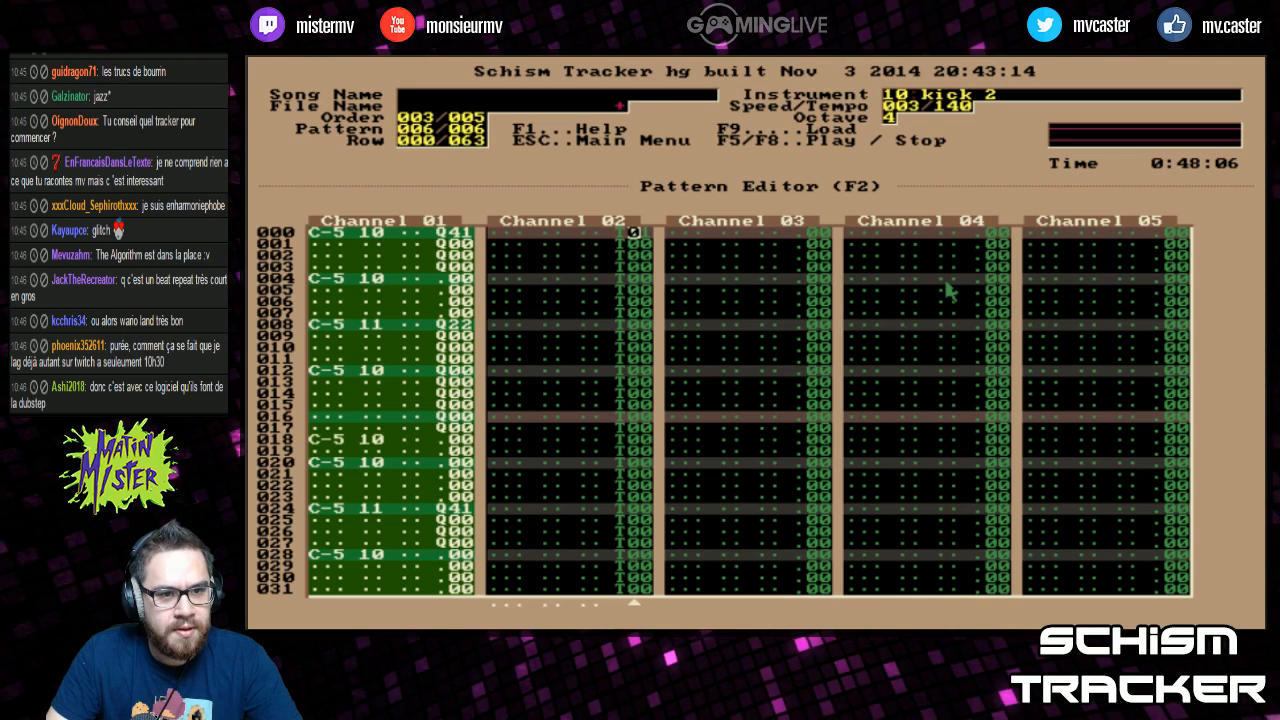
key("Down")
key("F7")
key("F8")
key("Left")
key("F6")
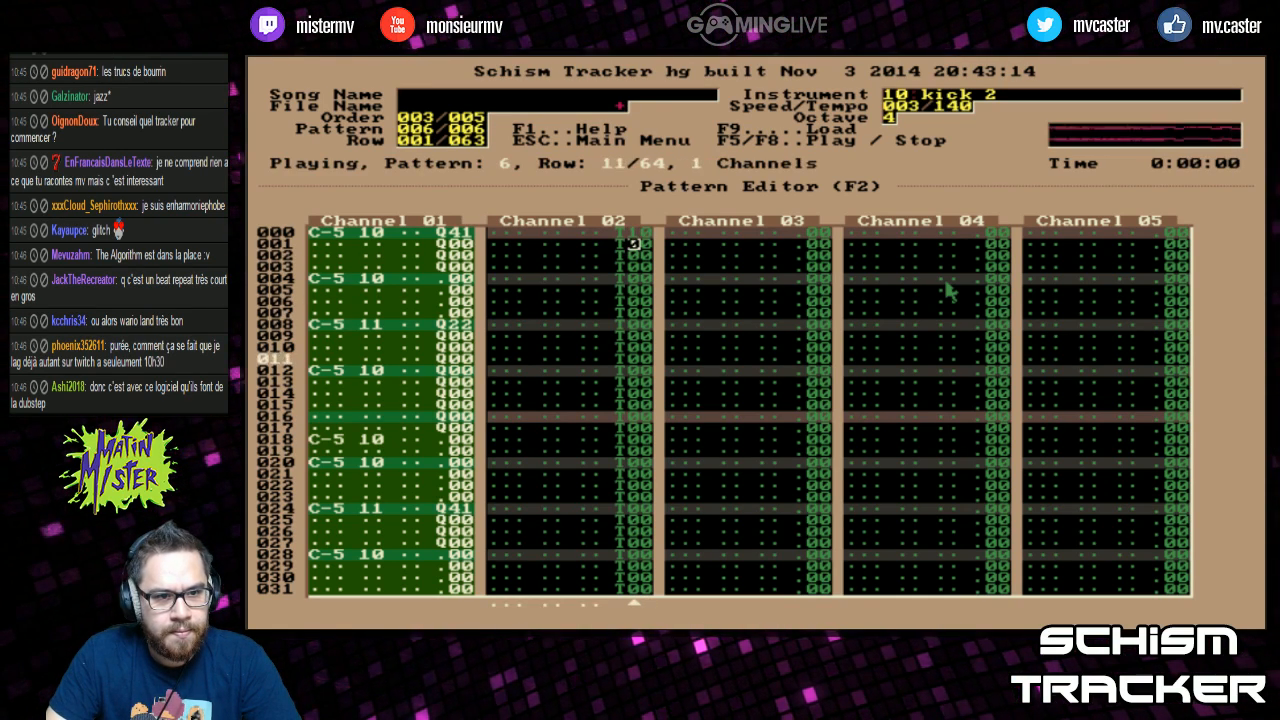
Step: Stop and replay the pattern from the start to listen to the T10 effect on Channel 02
key("F8")
key("Right")
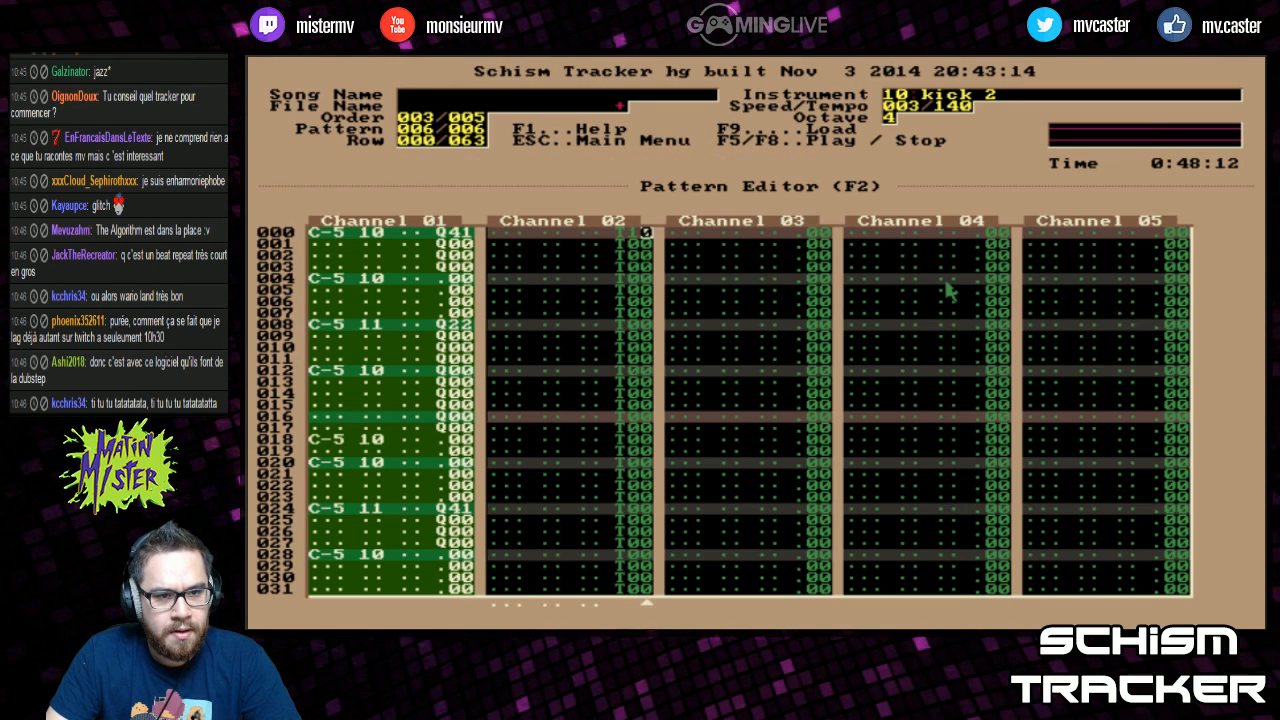
key("Up")
key("F6")
key("F8")
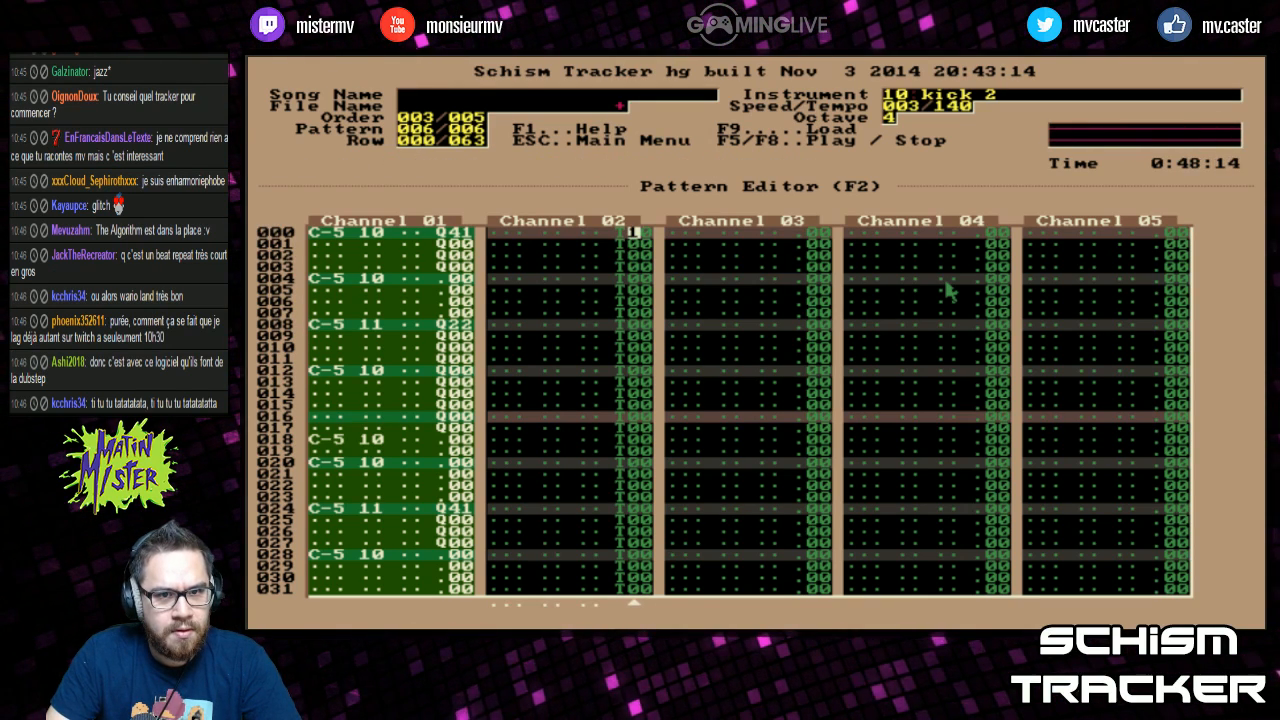
key("F6")
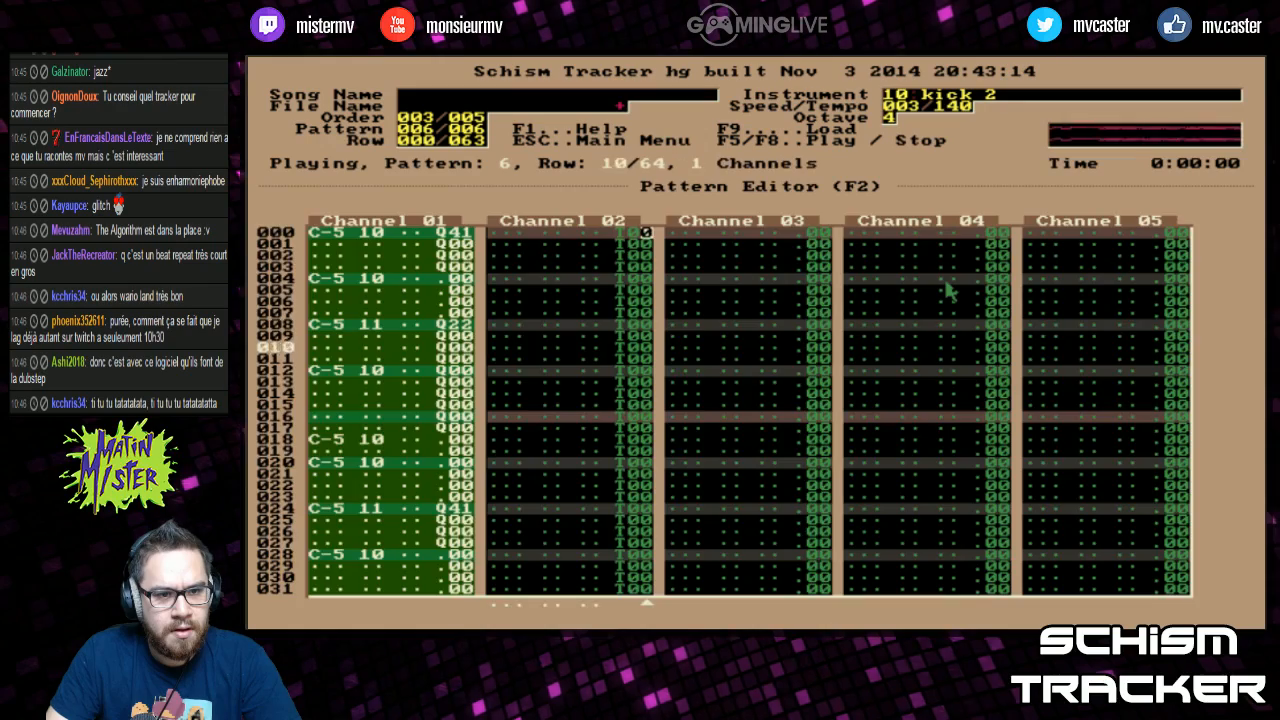
Step: Look up the T0x, T1x and Txx tempo commands in the pattern editor help and close it
key("F5")
key("F1")
scroll(944, 282, "down", 10)
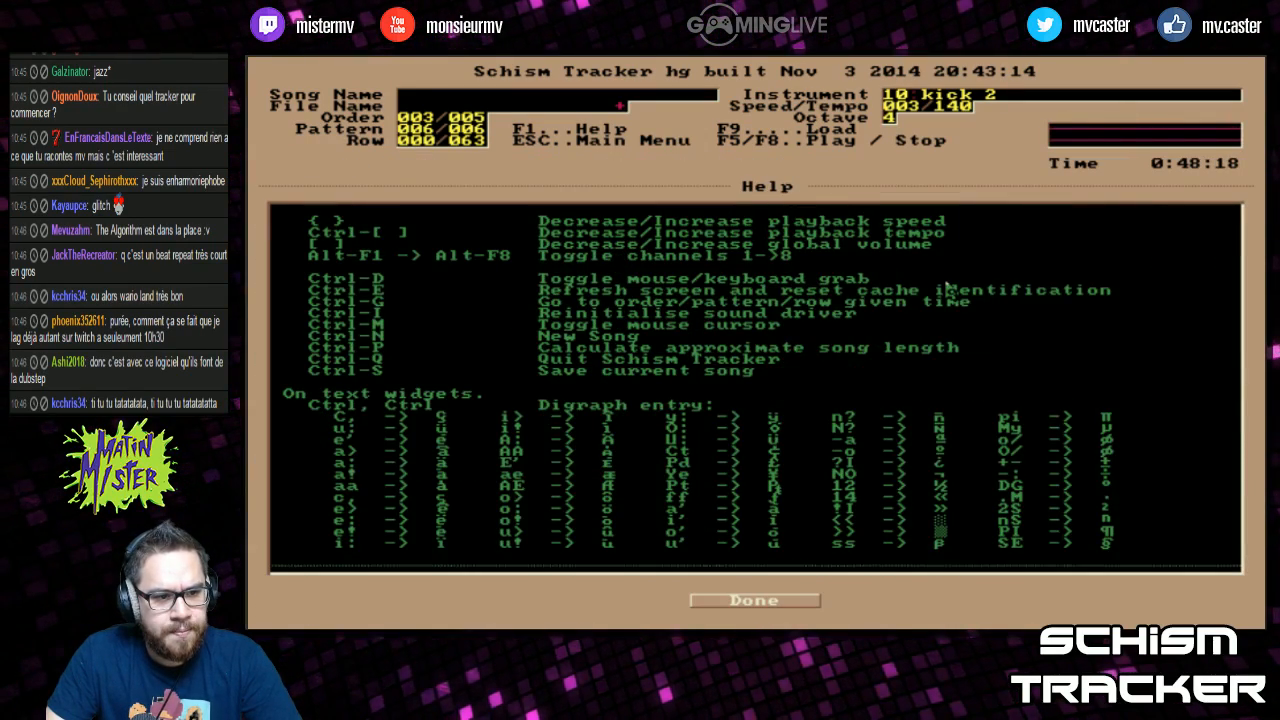
scroll(946, 288, "up", 5)
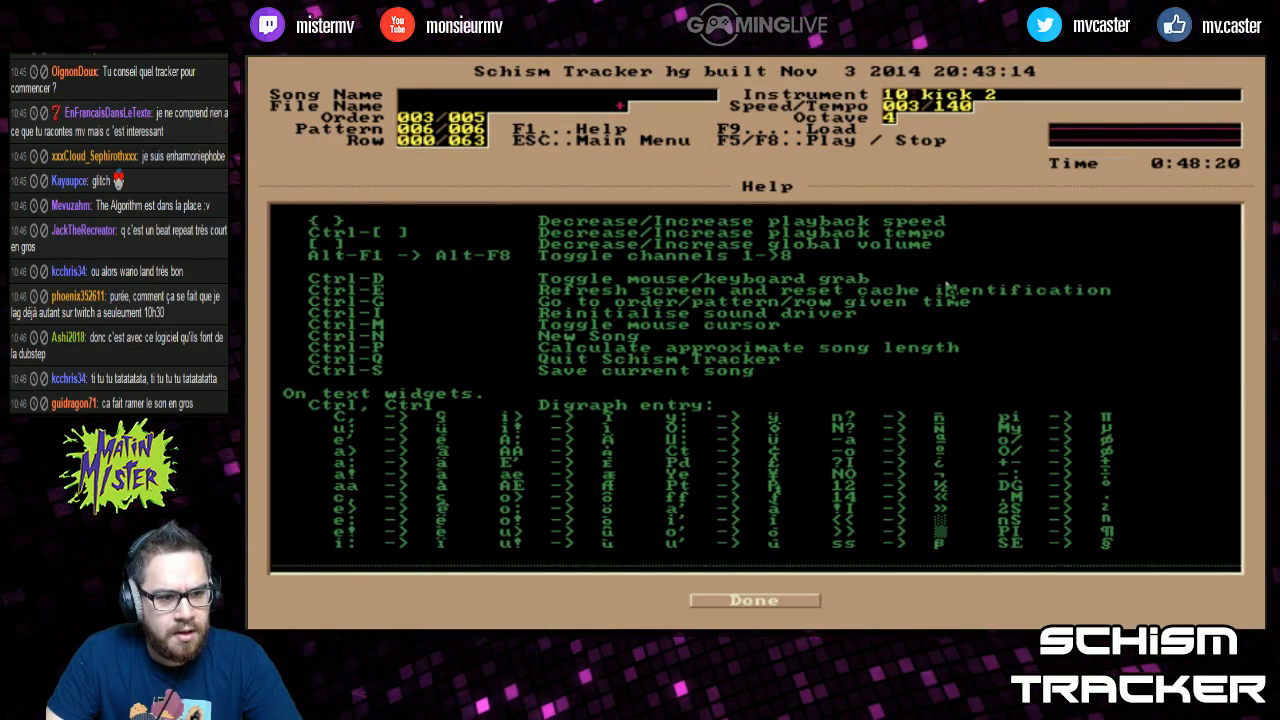
key("Page_Up")
key("Page_Up")
key("F2")
key("F1")
key("Page_Down")
key("Page_Down")
key("Page_Down")
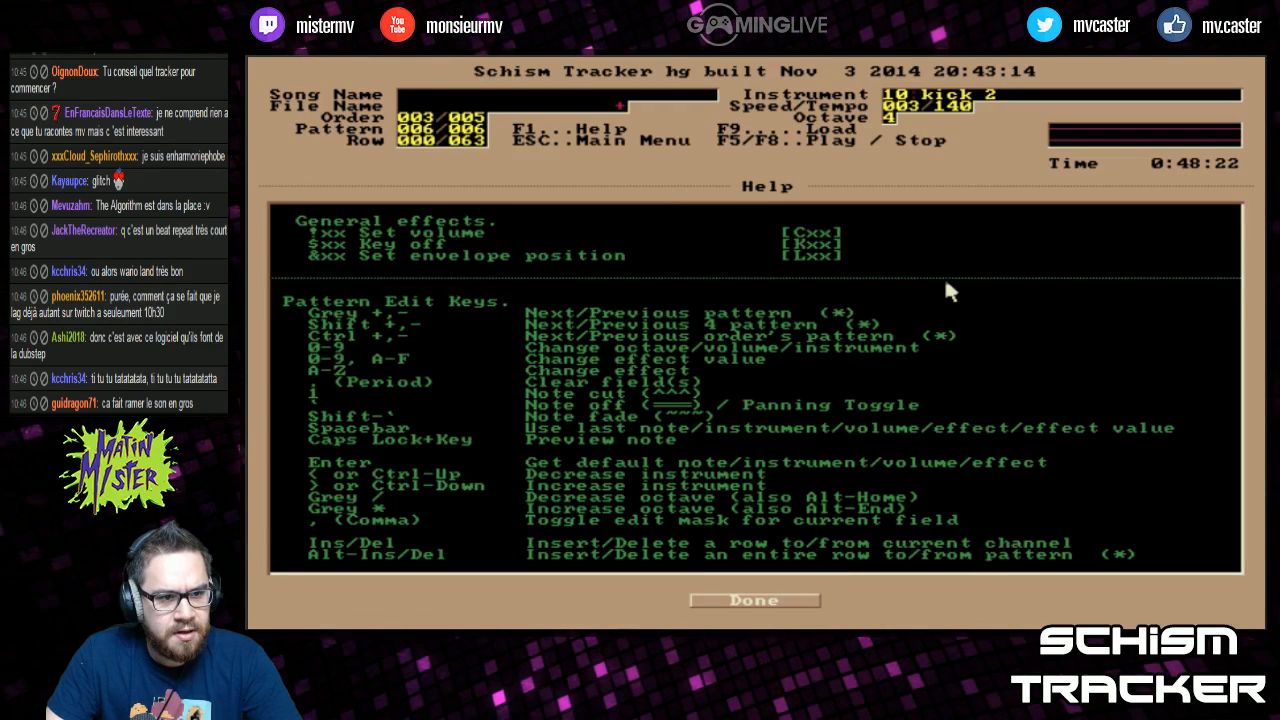
key("Page_Up")
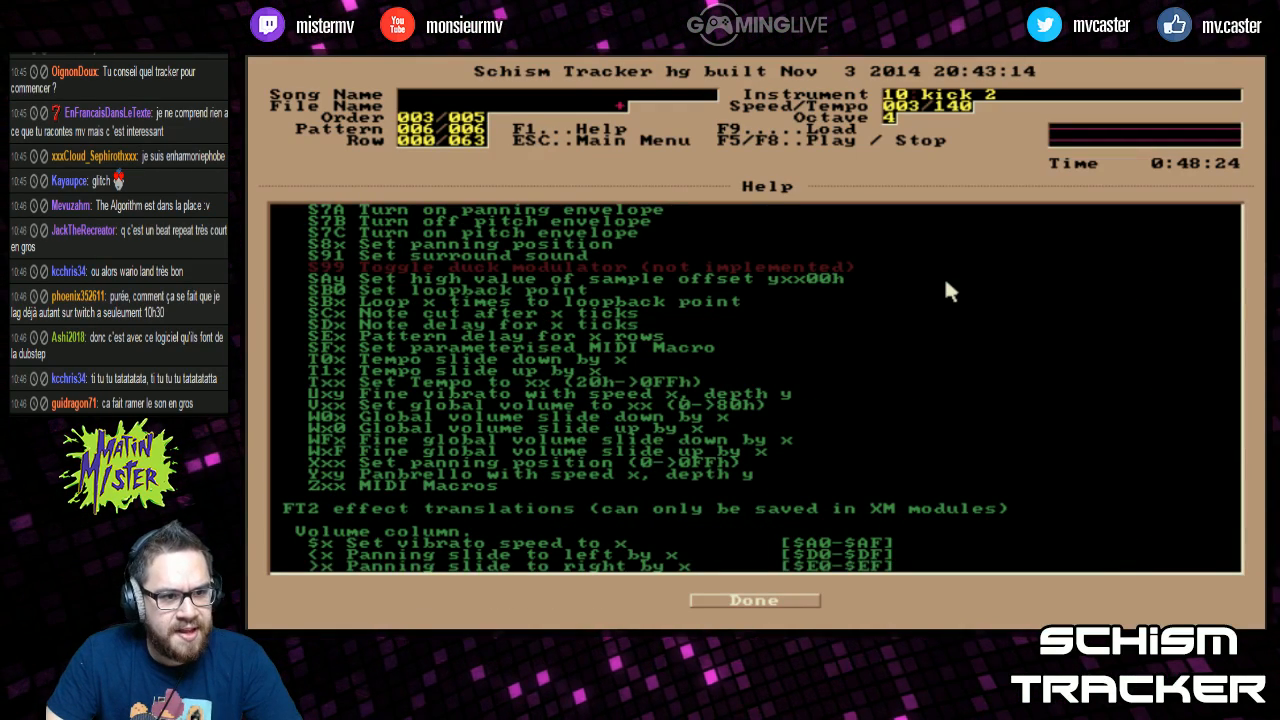
key("Escape")
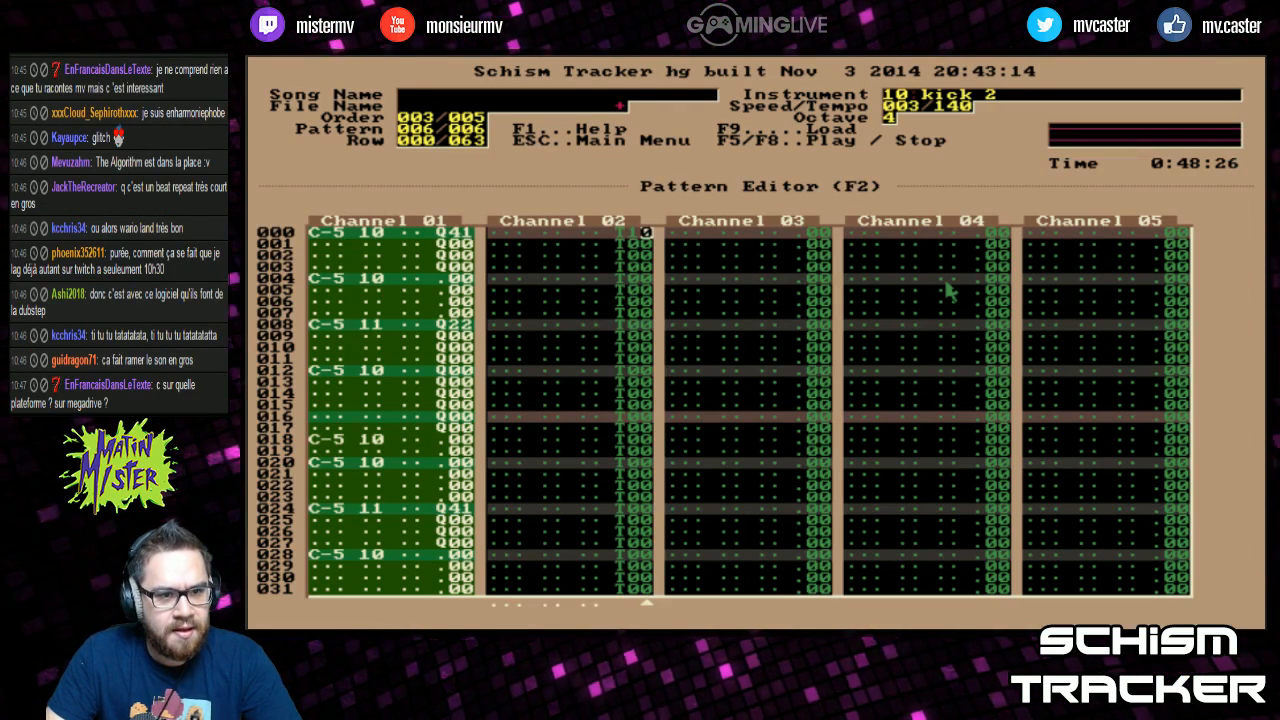
Step: Set the effect on row 000 of Channel 02 to T11 and play the pattern while looking through its rows
key("F5")
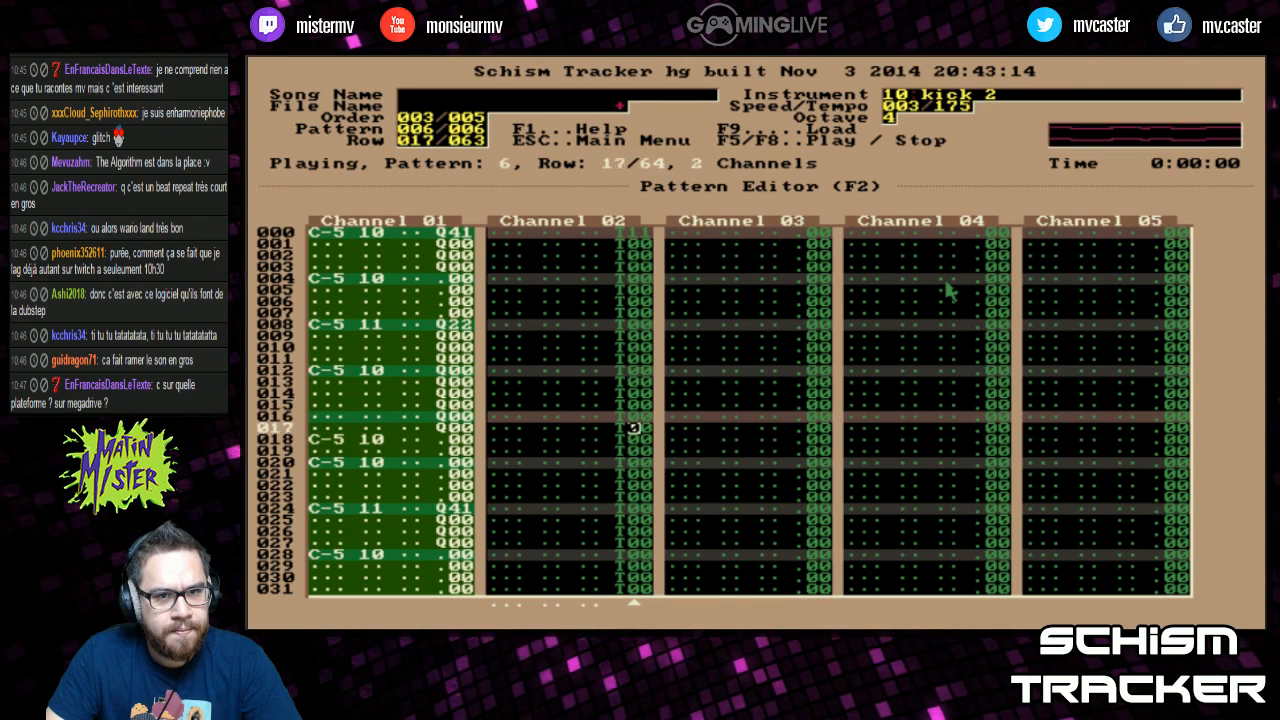
key("Page_Down")
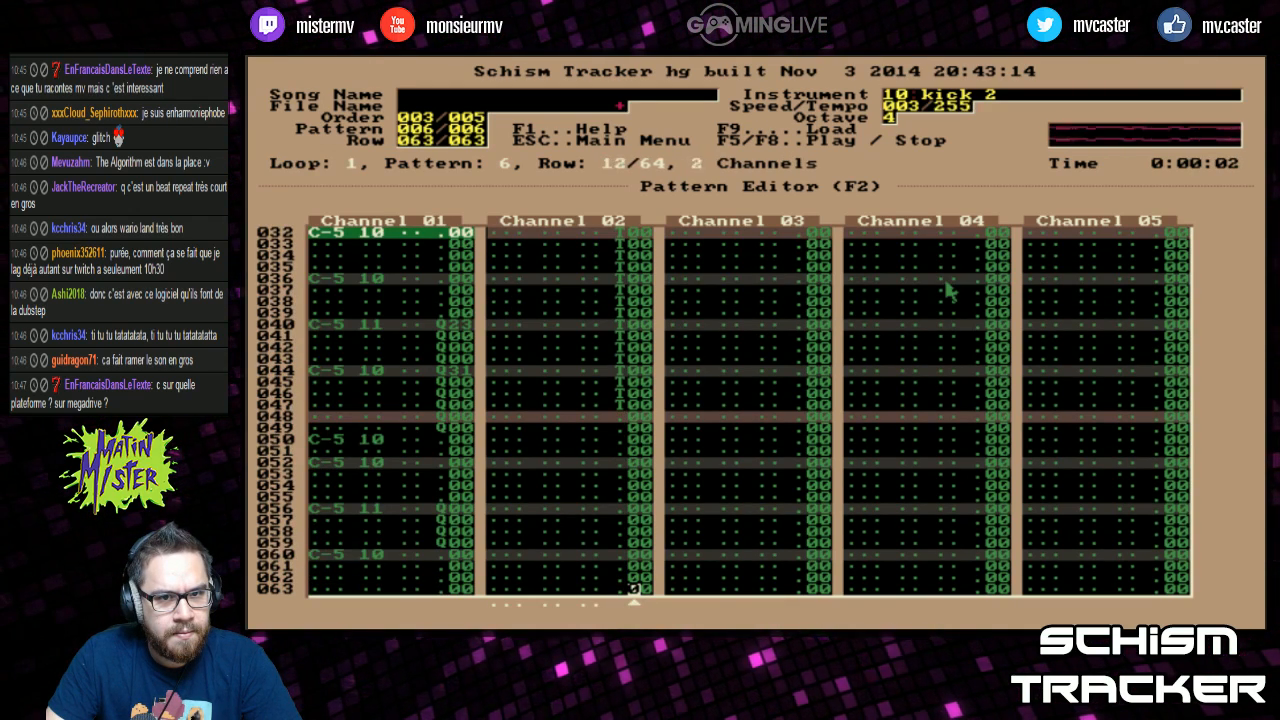
key("Page_Up")
key("Page_Up")
key("Page_Up")
key("Page_Down")
key("Page_Down")
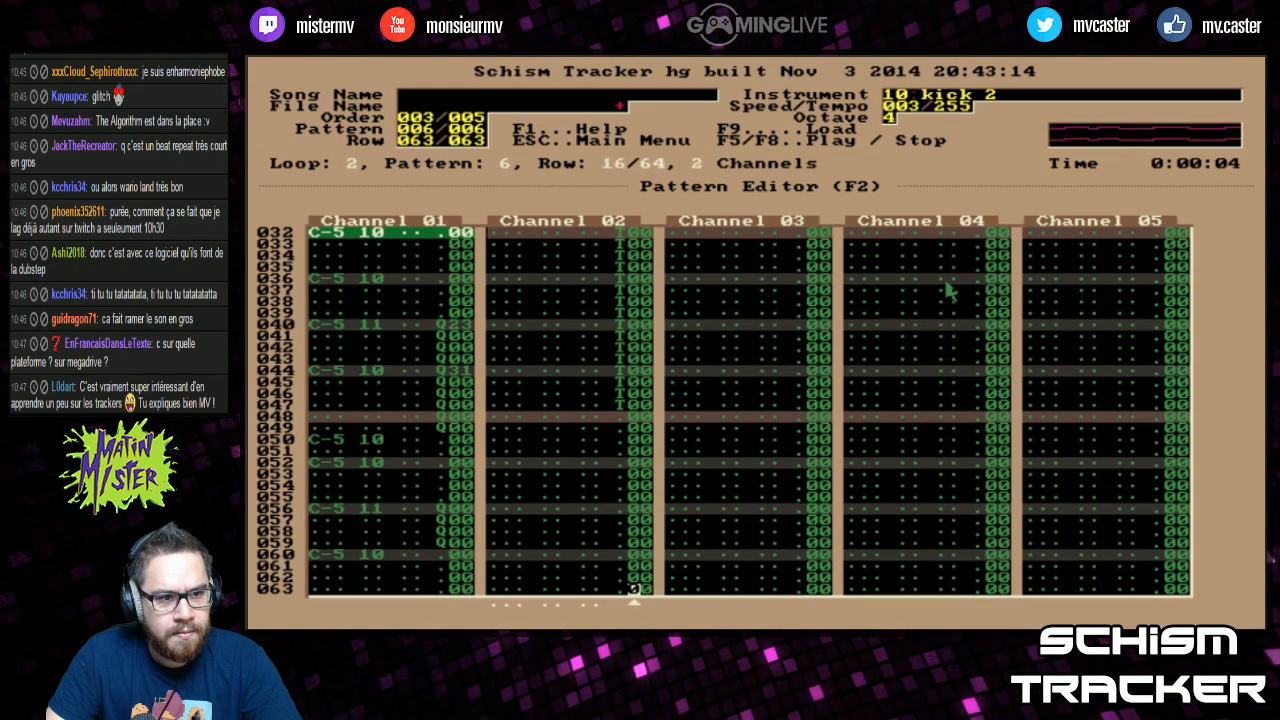
key("shift+Page_Up")
key("shift+Page_Up")
key("shift+Page_Up")
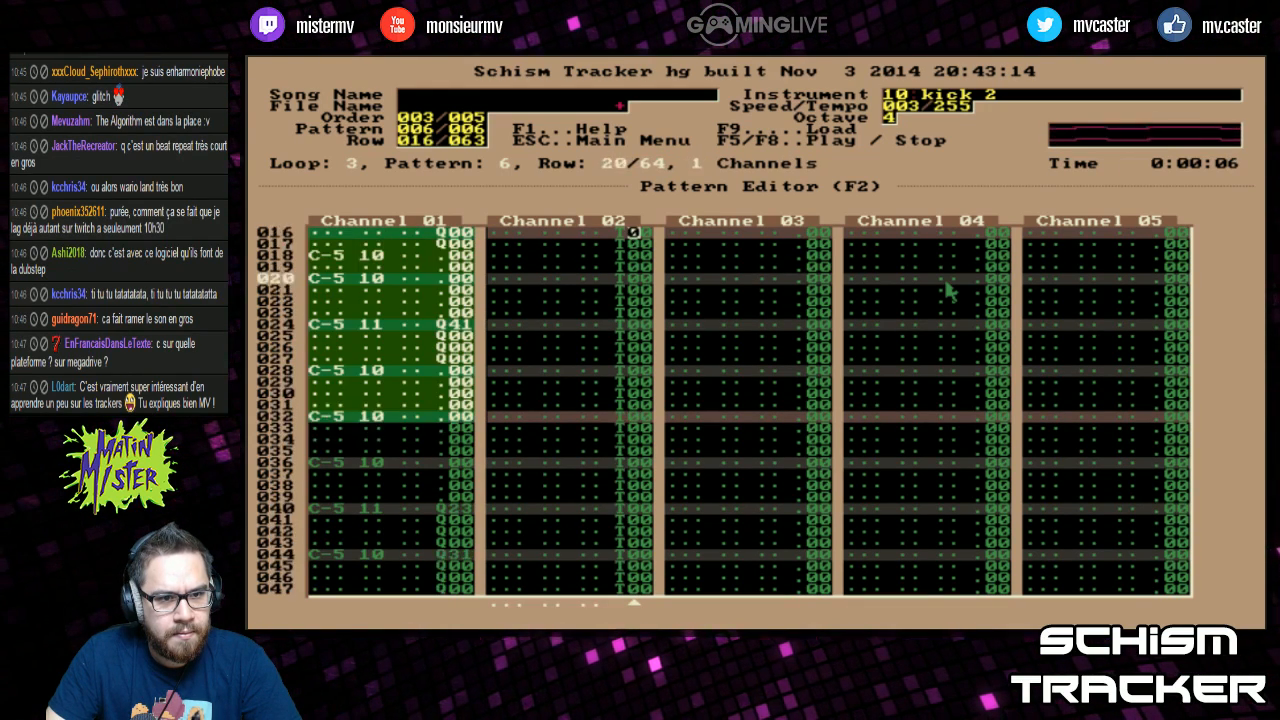
Step: Stop the playback and check the tempo commands in the pattern editor help again
key("F8")
key("Up")
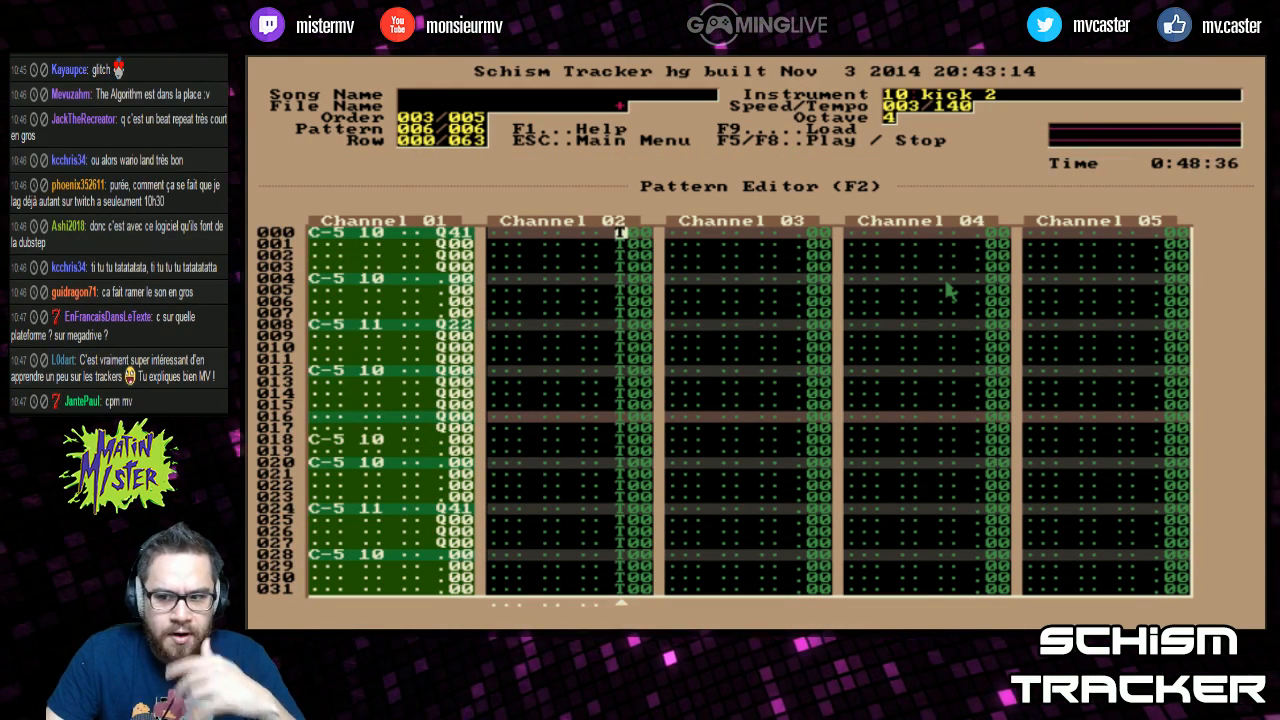
key("F1")
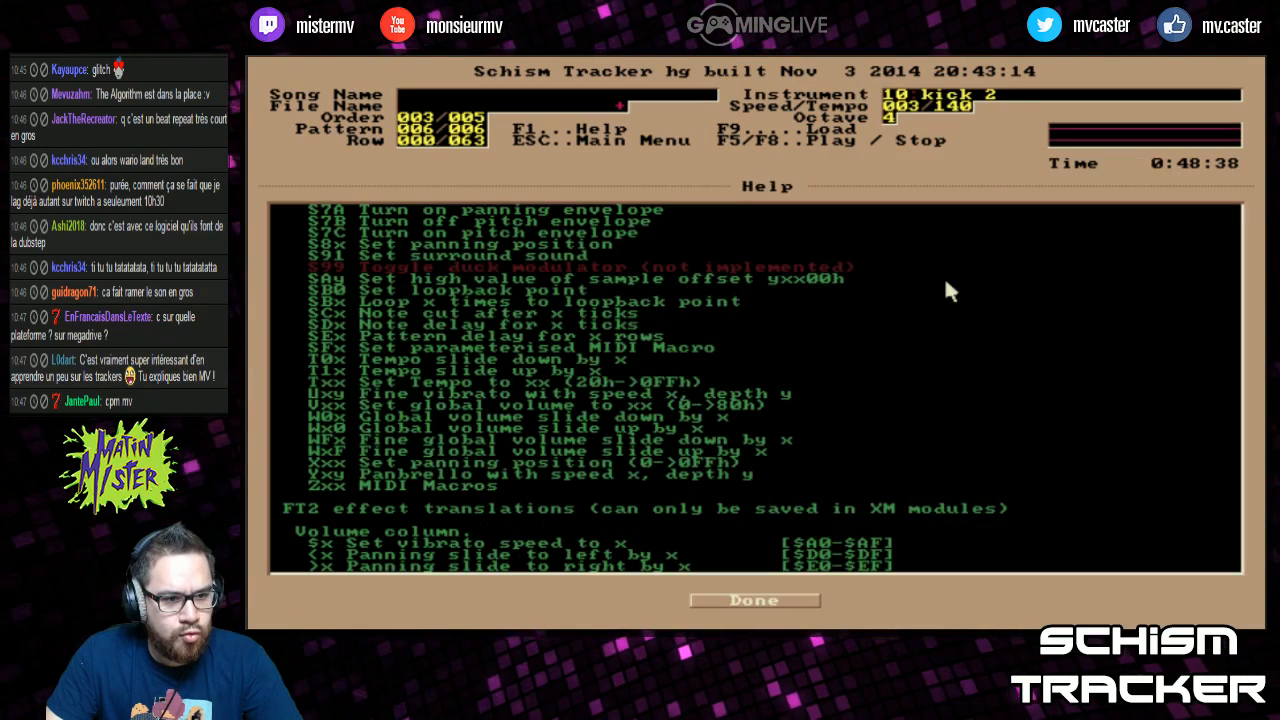
key("Escape")
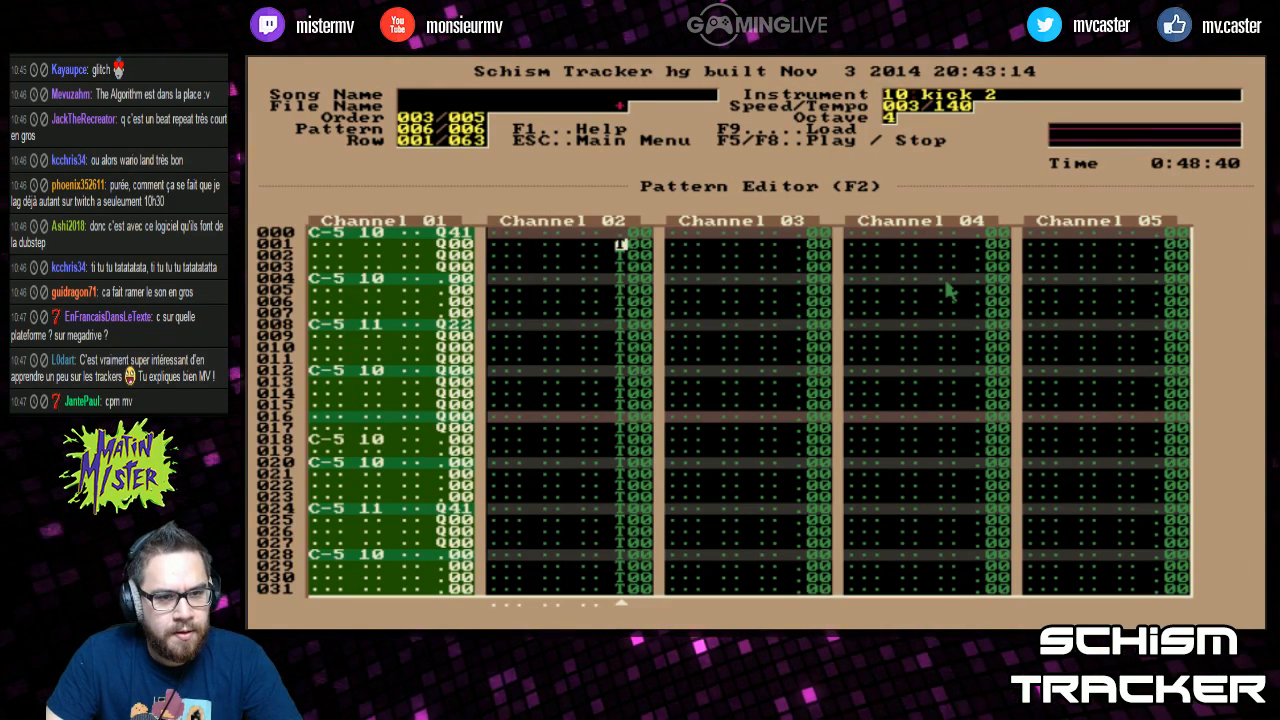
Step: Clear the T effects from the rows of Channel 02, working down from the start of the pattern
key("Delete")
key("Delete")
key("Delete")
key("Delete")
key("Delete")
key("Delete")
key("Delete")
key("Delete")
key("Delete")
key("Delete")
key("Delete")
key("Delete")
key("Delete")
key("Delete")
key("Delete")
key("Delete")
key("Delete")
key("Delete")
key("Delete")
key("Delete")
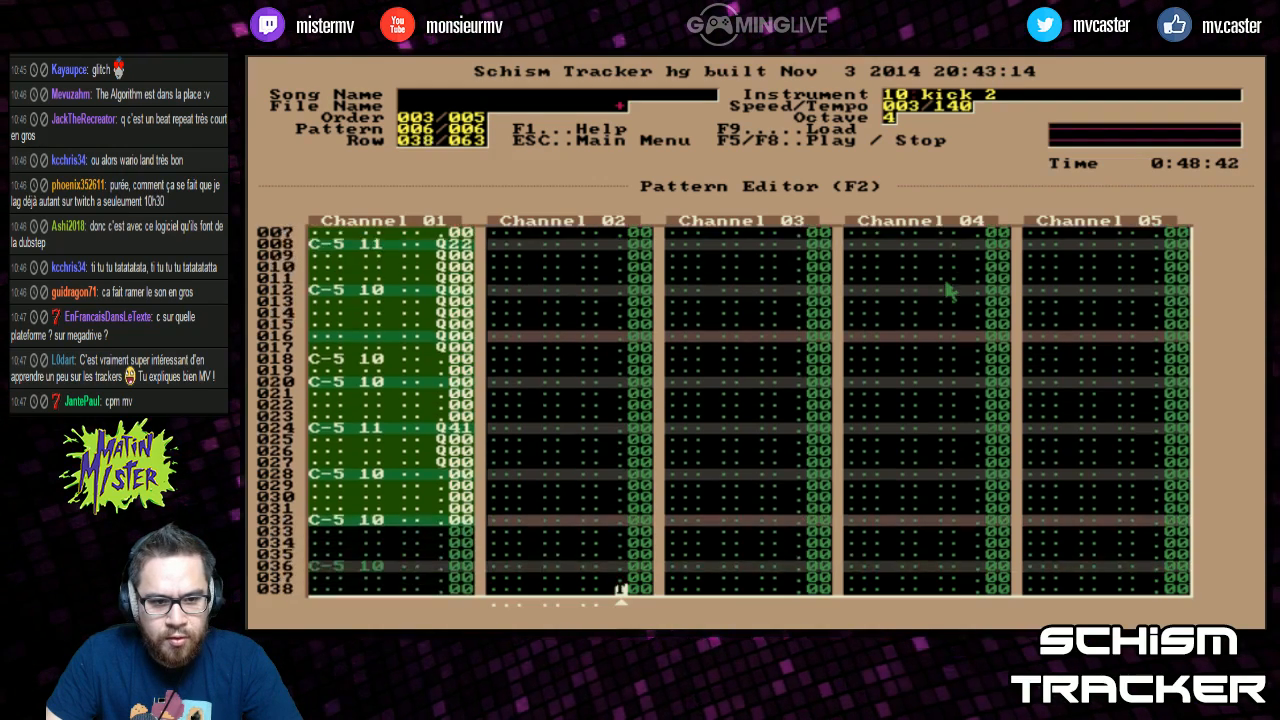
Step: Return to row 000 and open the song variables and directory configuration page
key("Home")
key("F5")
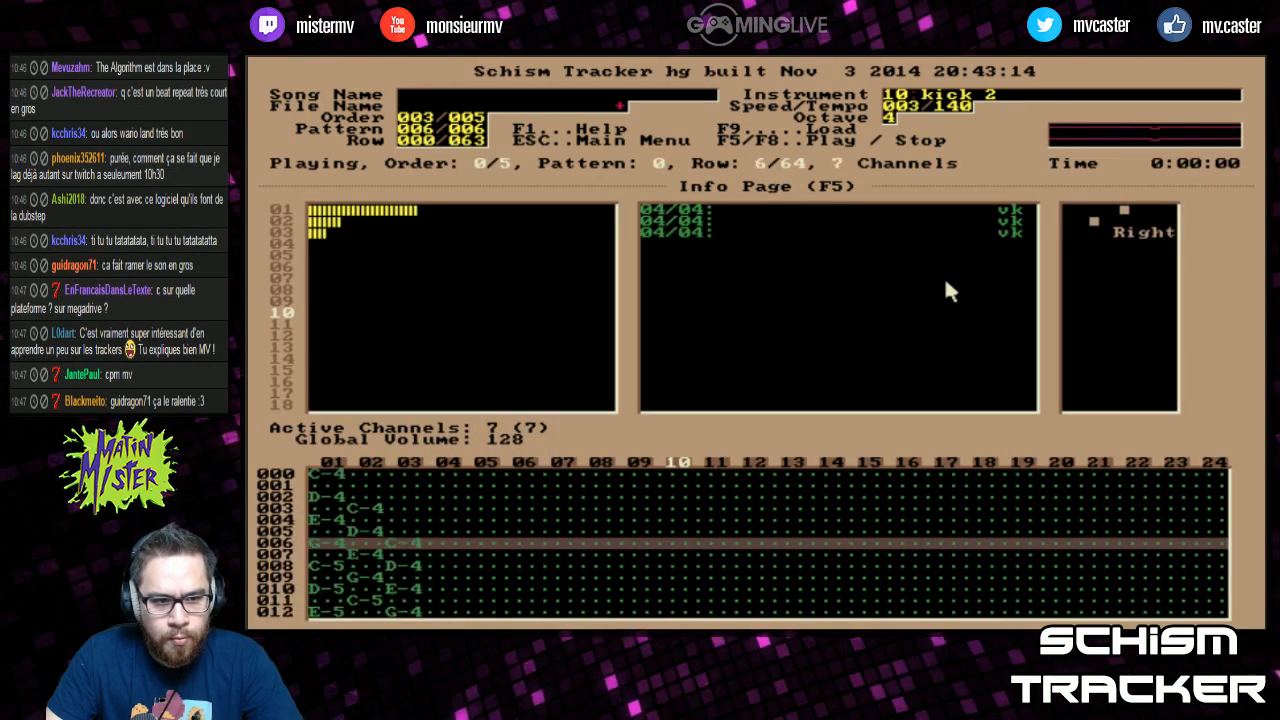
key("F12")
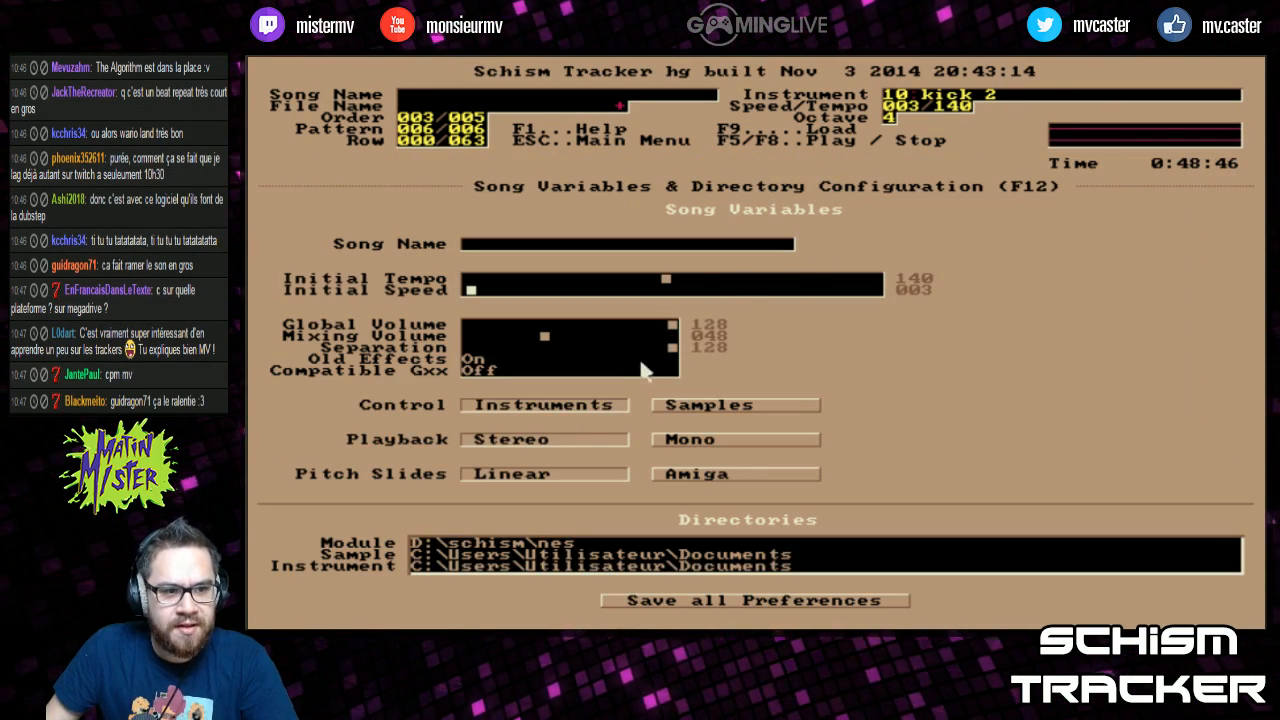
Step: Return to the pattern editor and enter the W01 global volume slide on row 000 of Channel 02
key("F2")
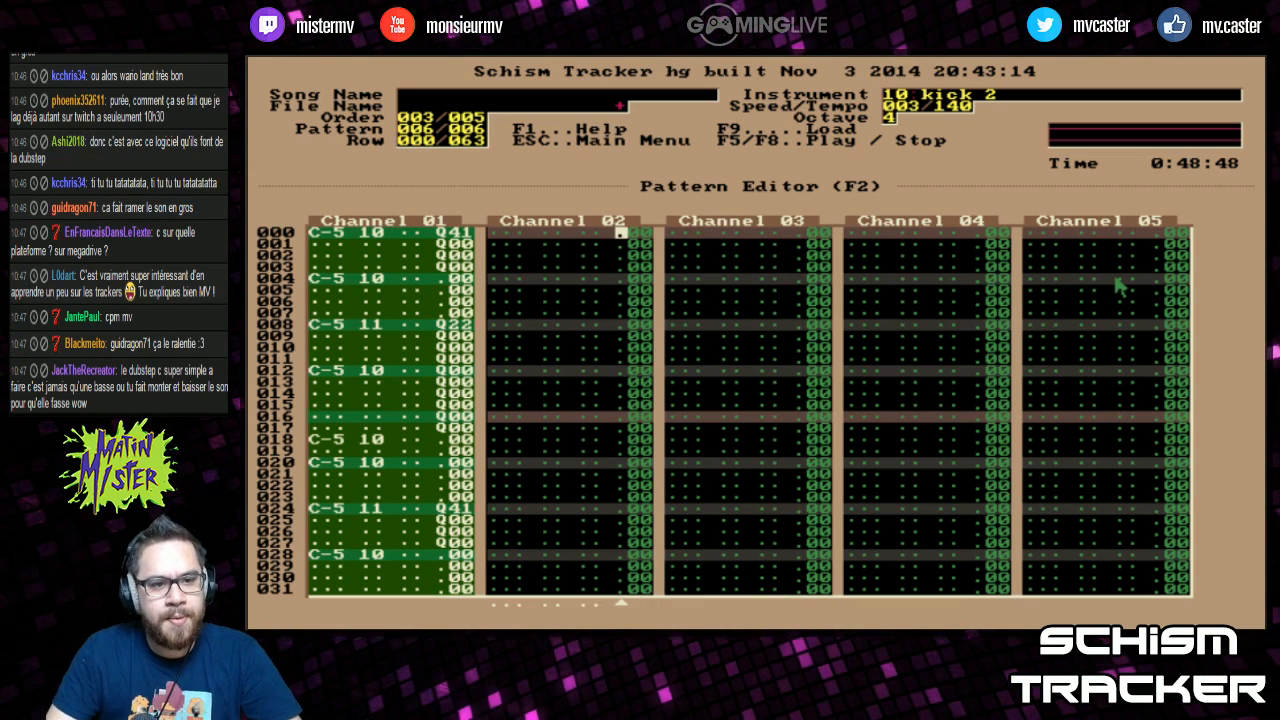
key("KP_Subtract")
key("KP_Add")
key("F6")
key("F8")
key("Right")
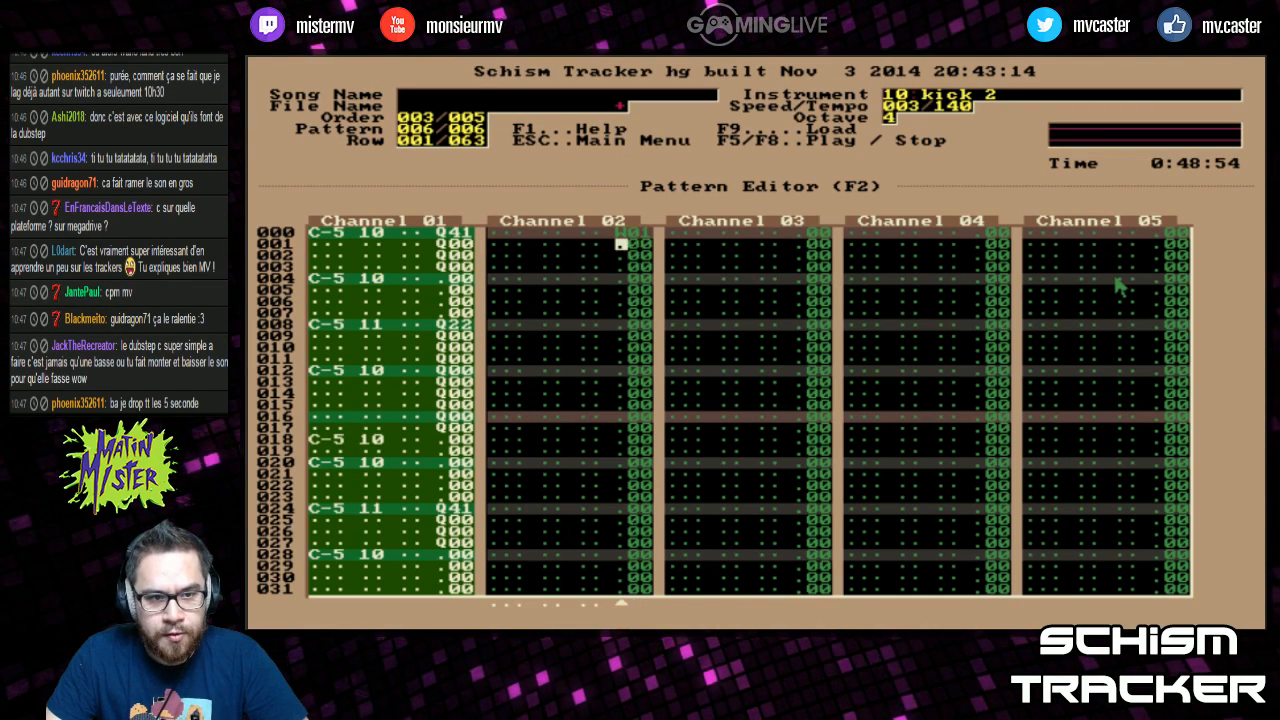
Step: Fill the effect column of Channel 02 with W commands from row 001 down to the end of the pattern
key("w")
key("w")
key("w")
key("w")
key("w")
key("w")
key("w")
key("w")
key("w")
key("w")
key("w")
key("w")
key("w")
key("w")
key("w")
key("w")
key("w")
key("w")
key("w")
key("w")
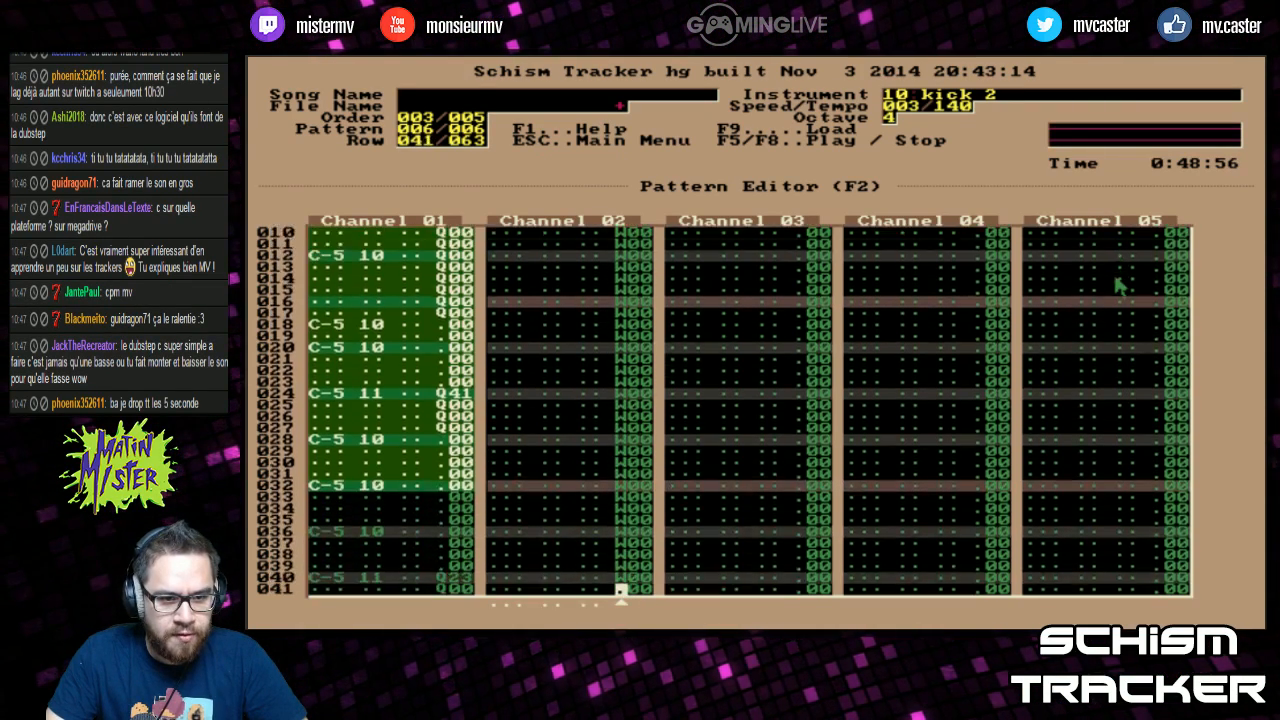
key("w")
key("w")
key("w")
key("w")
key("w")
key("w")
key("w")
key("w")
Step: Set the effect on row 000 of Channel 02 to WF1 and check the W commands down to row 063
key("Page_Up")
key("Page_Up")
key("Right")
type("f1")
key("Down")
key("Down")
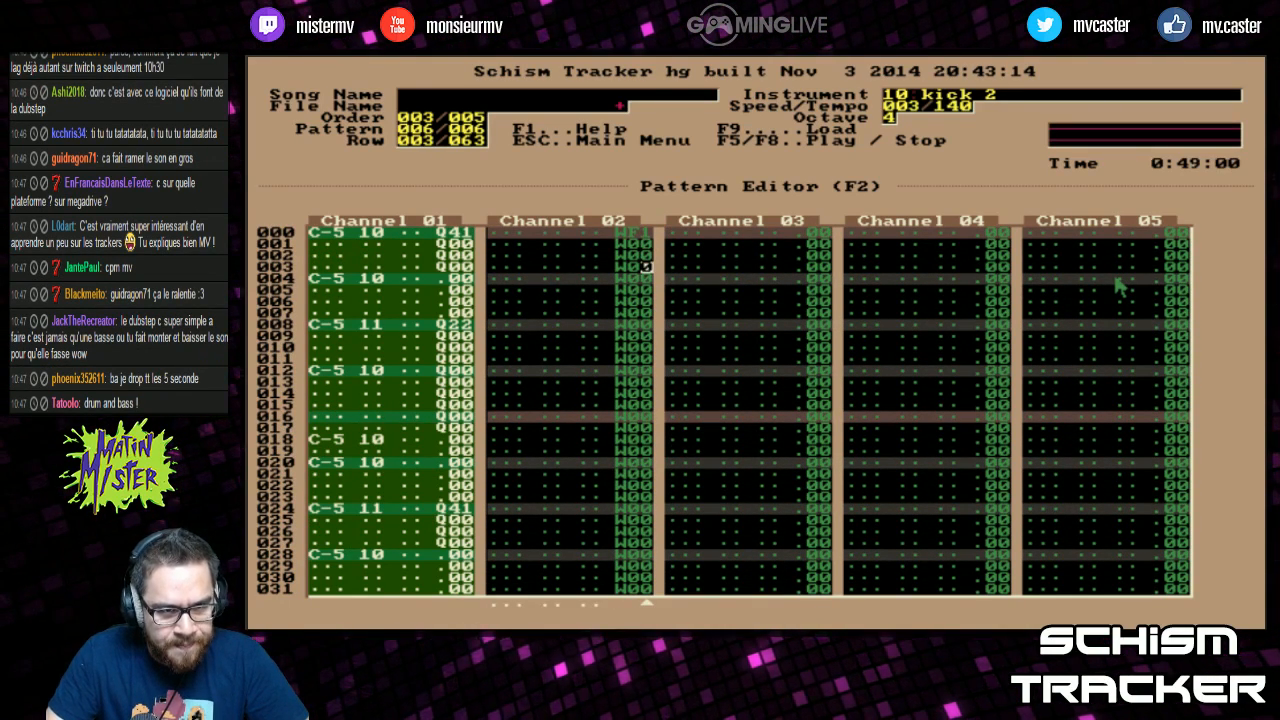
key("Down")
key("Down")
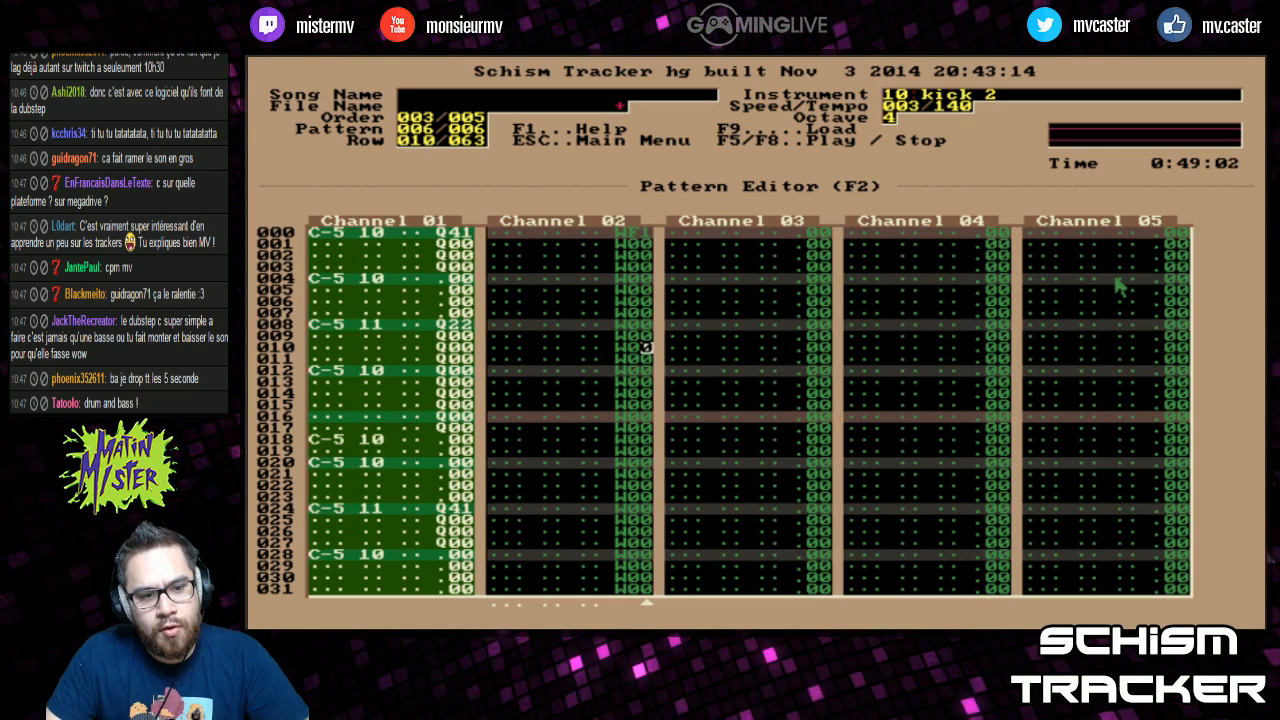
key("Page_Down")
key("Page_Down")
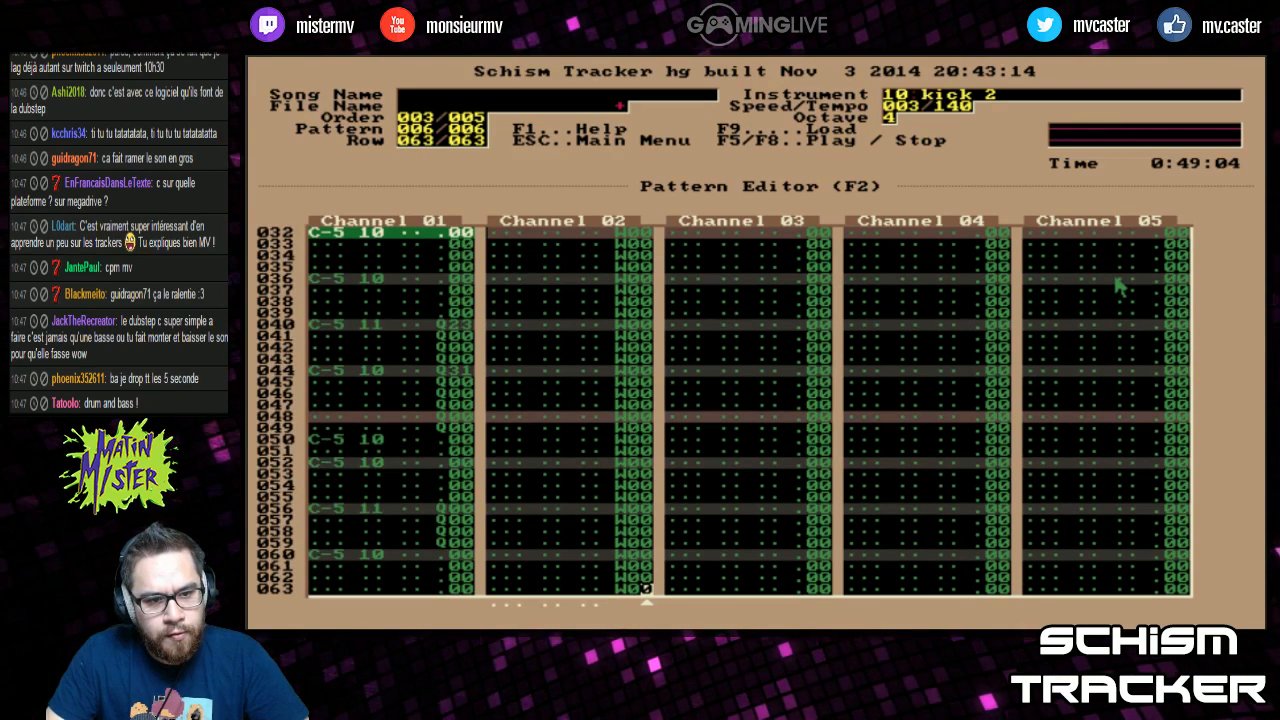
key("Down")
key("Up")
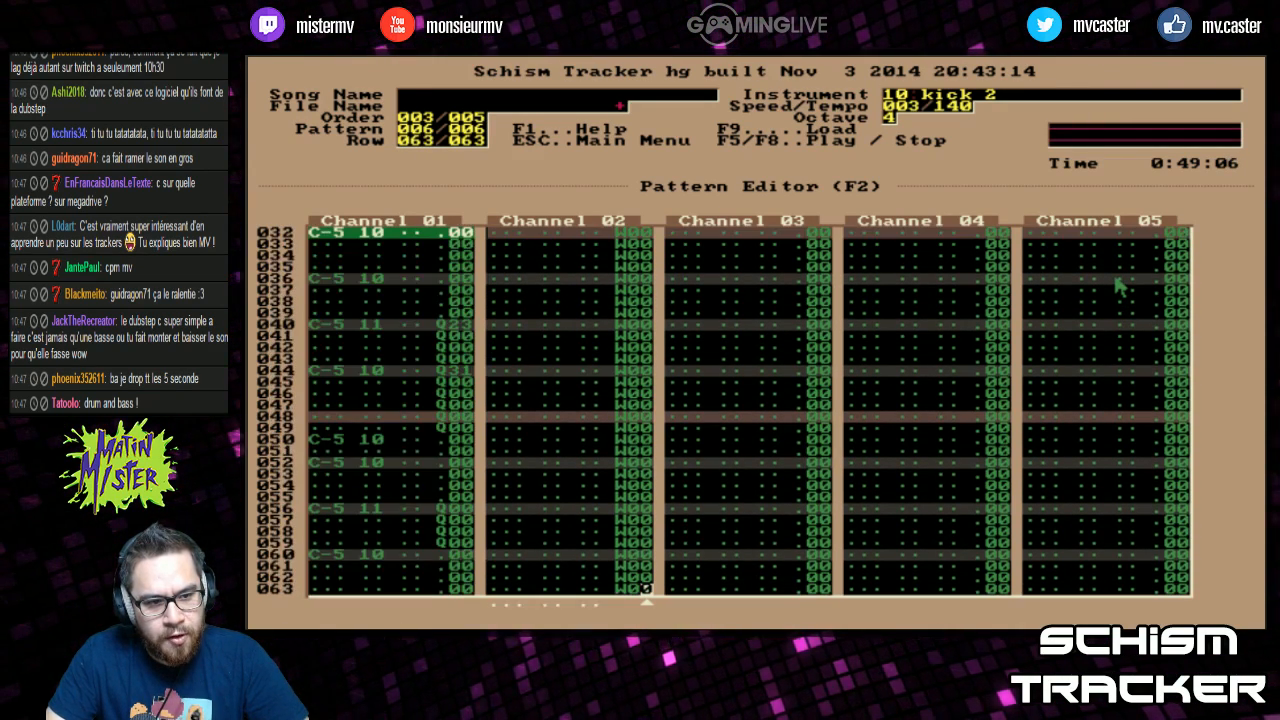
Step: Play the pattern from row 000, watch the global volume on the info page, and return to the pattern editor
key("Page_Up")
key("Page_Up")
key("Page_Up")
key("Page_Up")
key("Home")
key("Home")
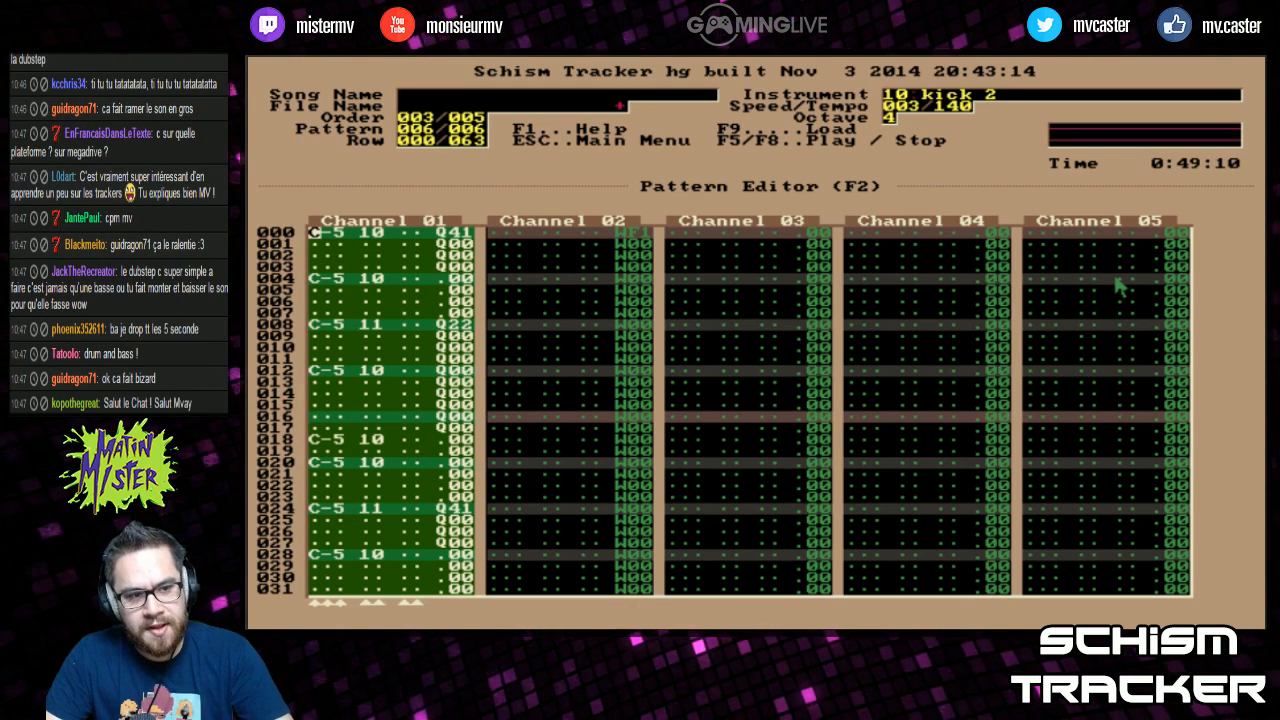
key("F6")
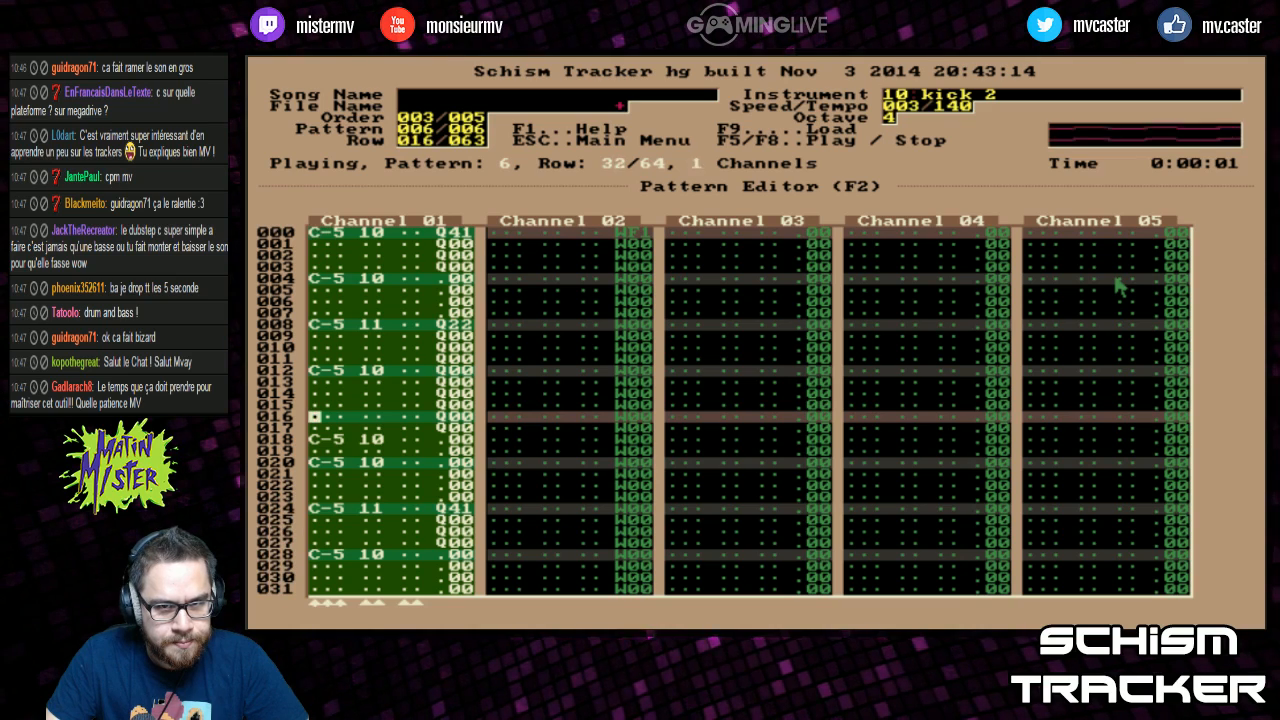
key("F5")
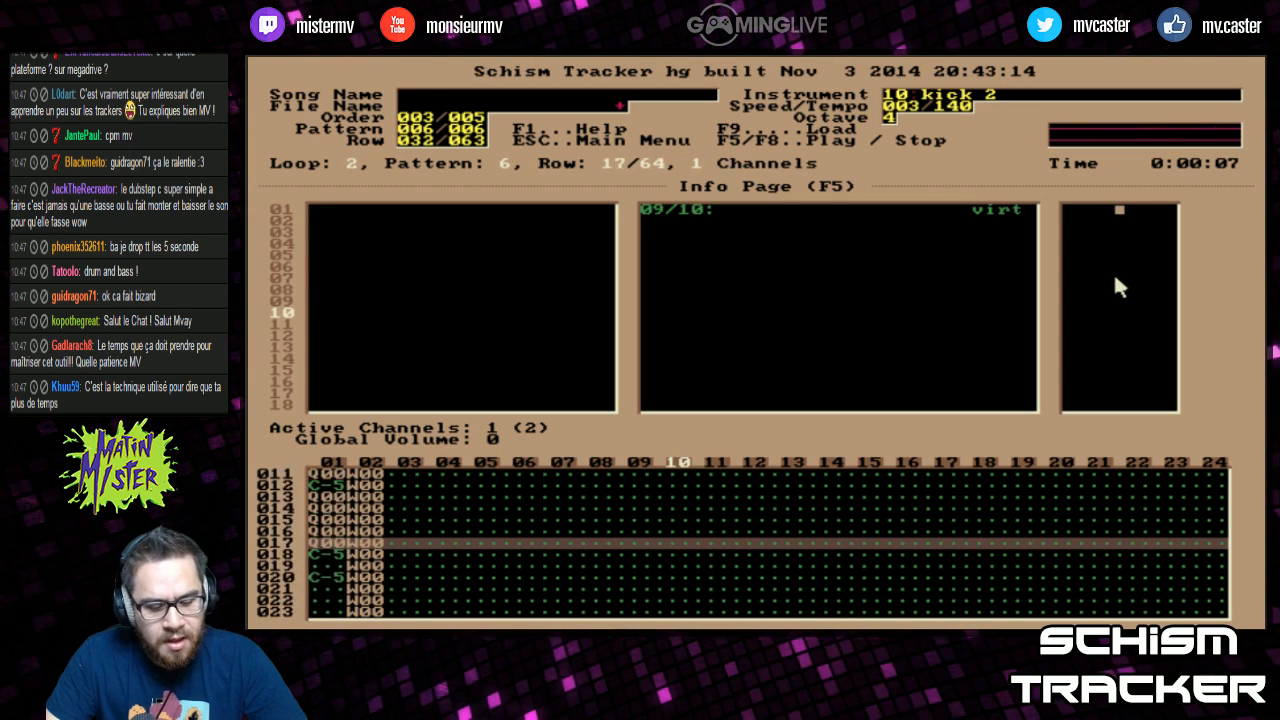
key("F2")
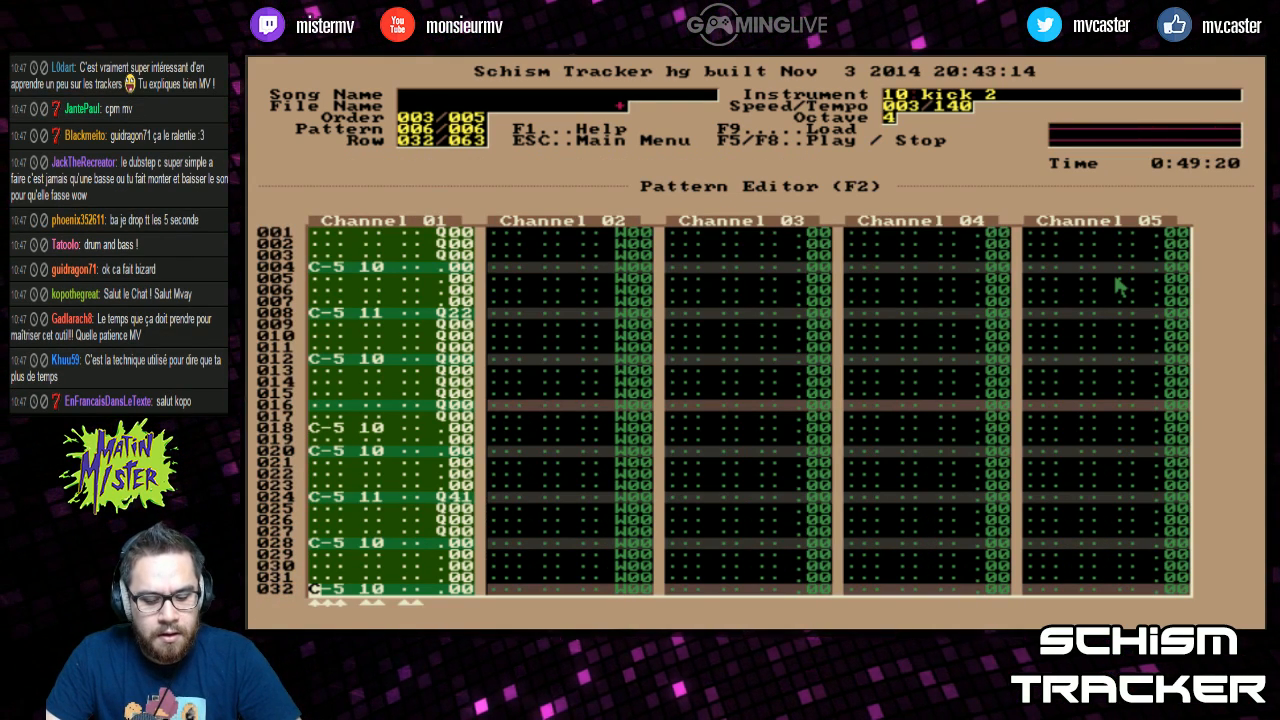
Step: Load the module st2-01.it from the D:\schism\nes directory
key("F9")
key("Up")
key("Up")
key("Up")
key("Up")
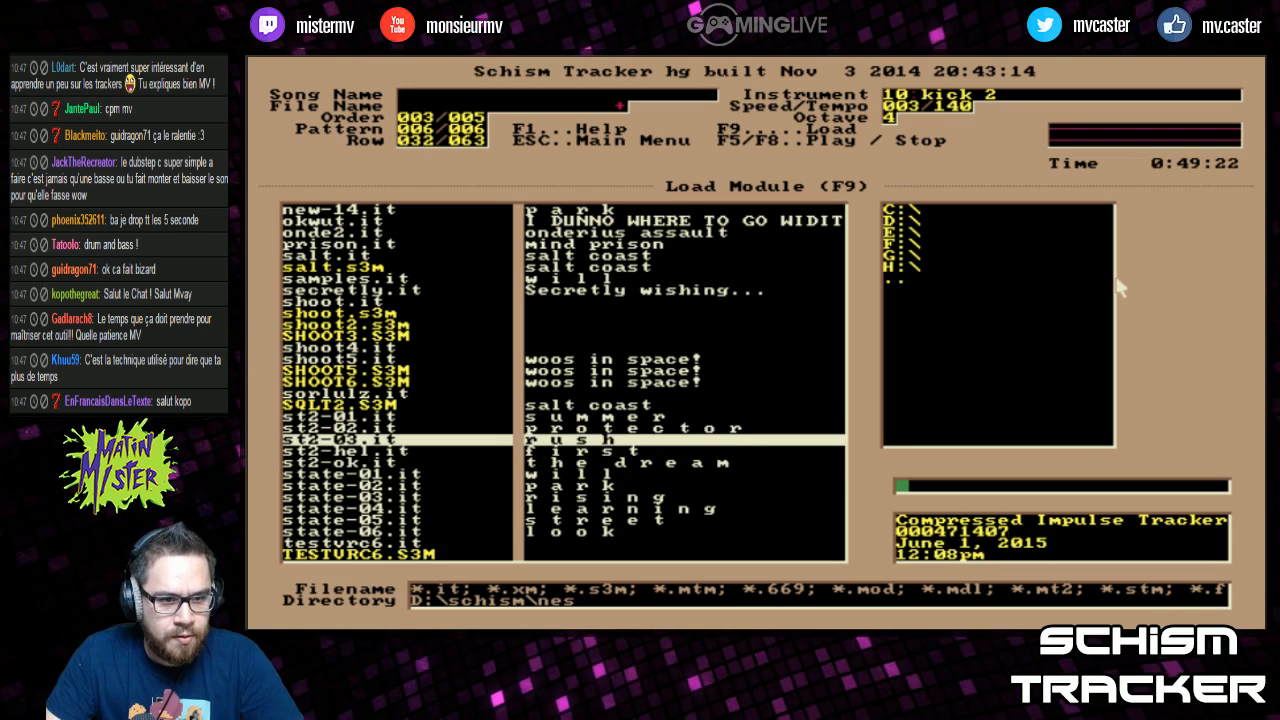
key("Return")
key("Left")
key("Return")
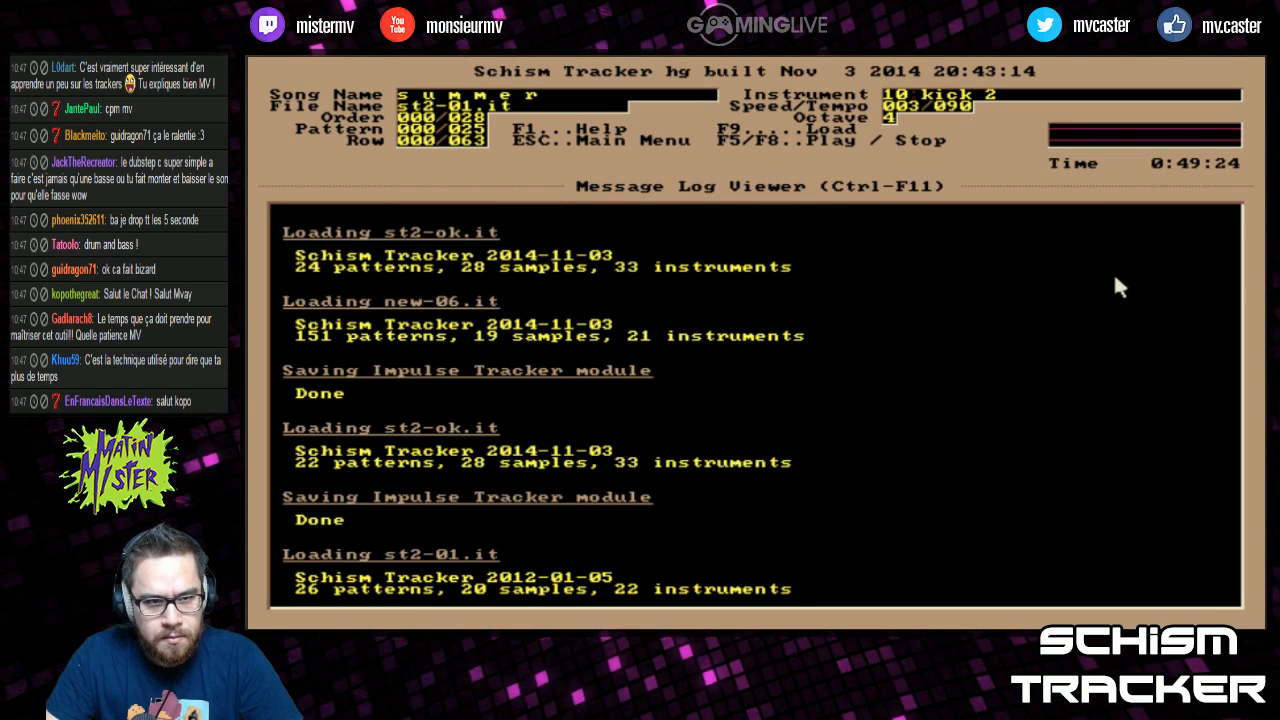
Step: Look at the loaded module's sample list, and examine its order list and channel panning settings
key("F3")
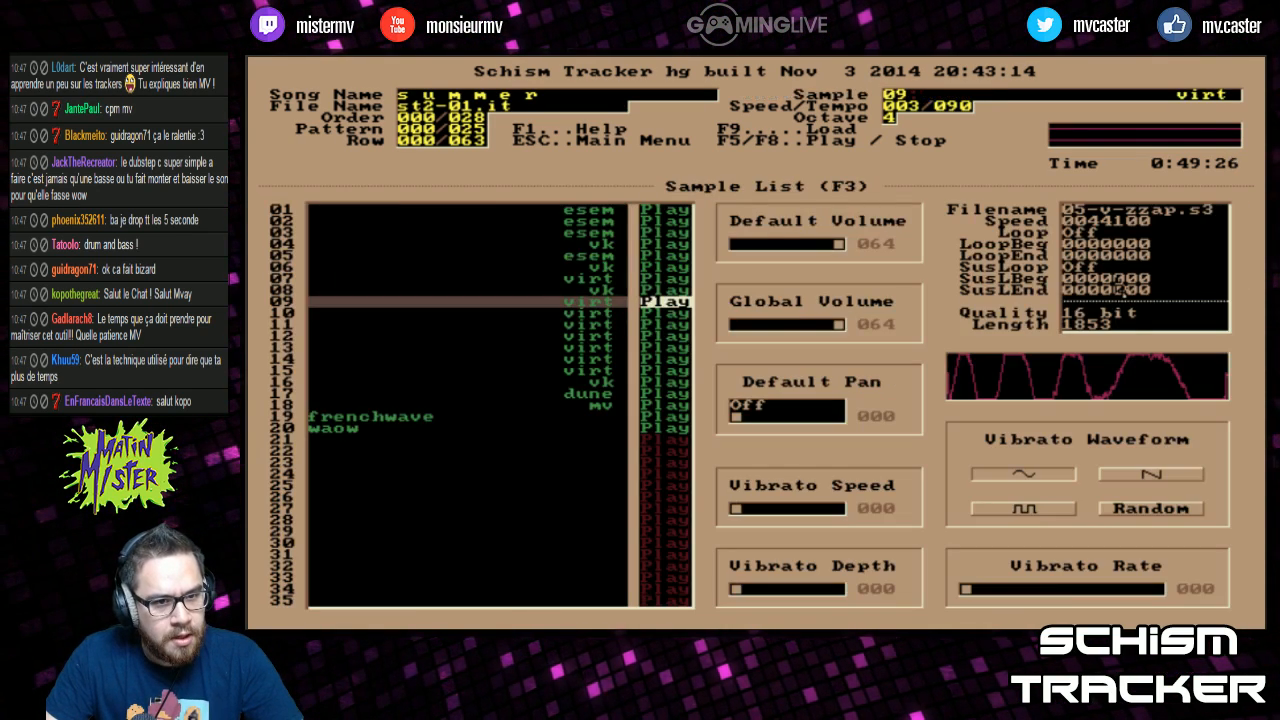
key("F11")
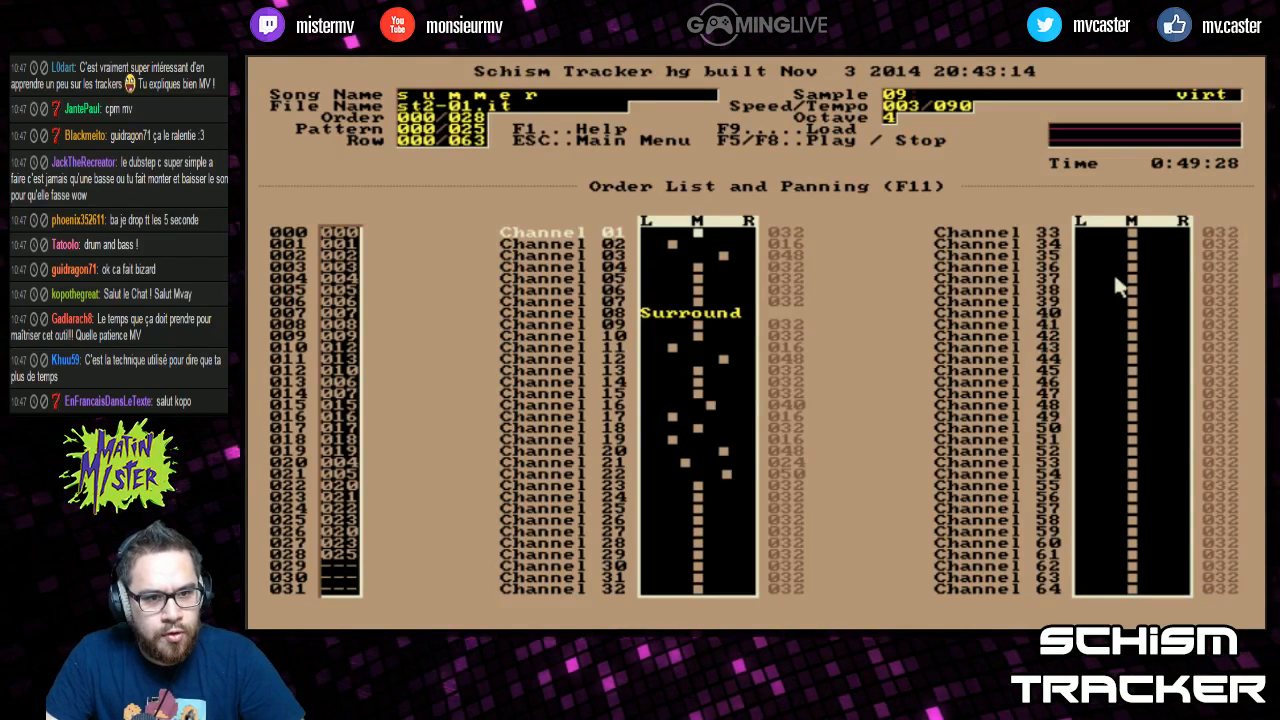
key("Tab")
key("Tab")
key("Tab")
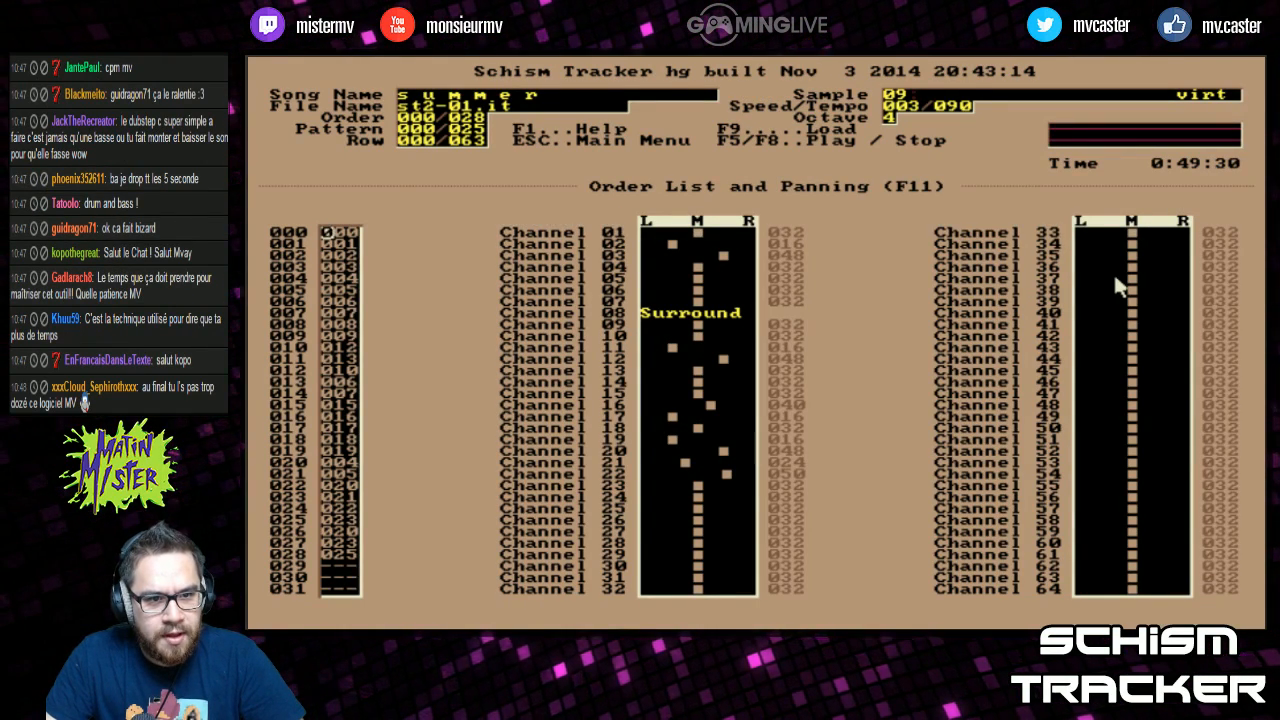
key("Tab")
key("Down")
key("Down")
key("Down")
key("Down")
key("Down")
key("Down")
key("Down")
key("Up")
key("Up")
key("Up")
key("Up")
key("Up")
key("Up")
key("Up")
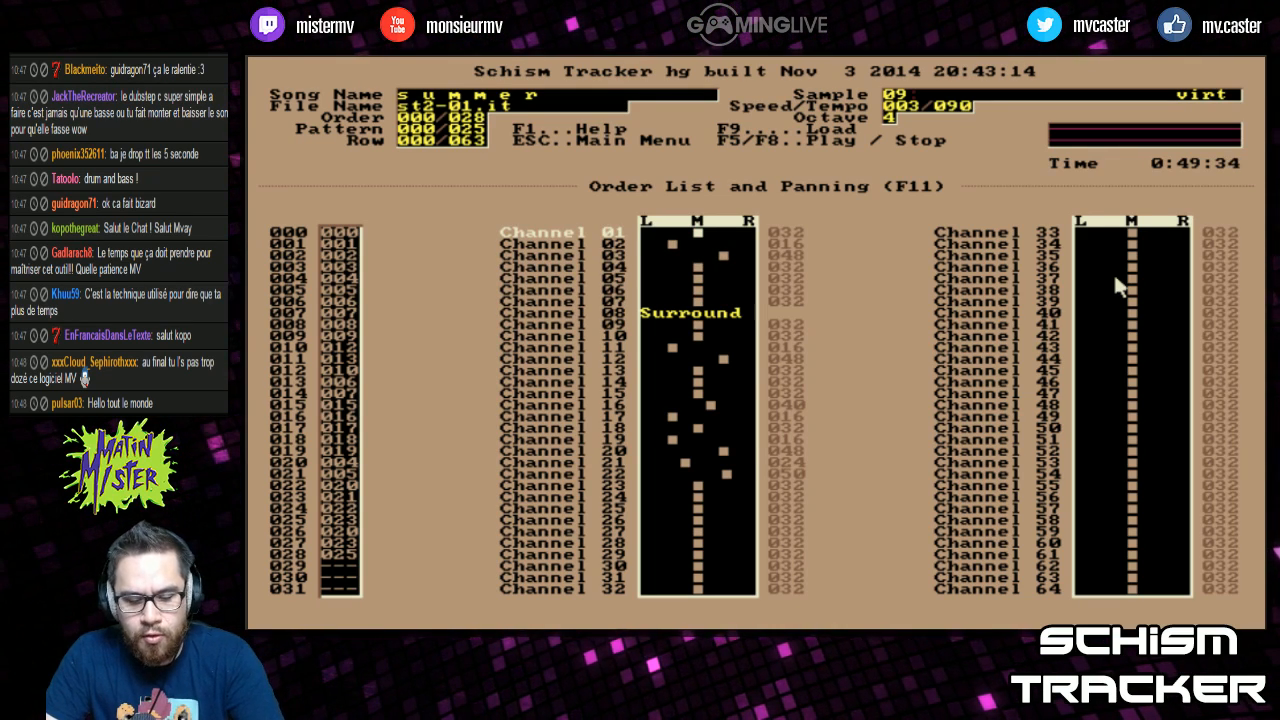
Step: Switch to the channel volume page and examine the volume settings from Channel 01 down to Channel 24
key("F11")
key("Down")
key("Down")
key("Down")
key("Down")
key("Up")
key("Up")
key("Up")
key("Up")
key("Down")
key("Down")
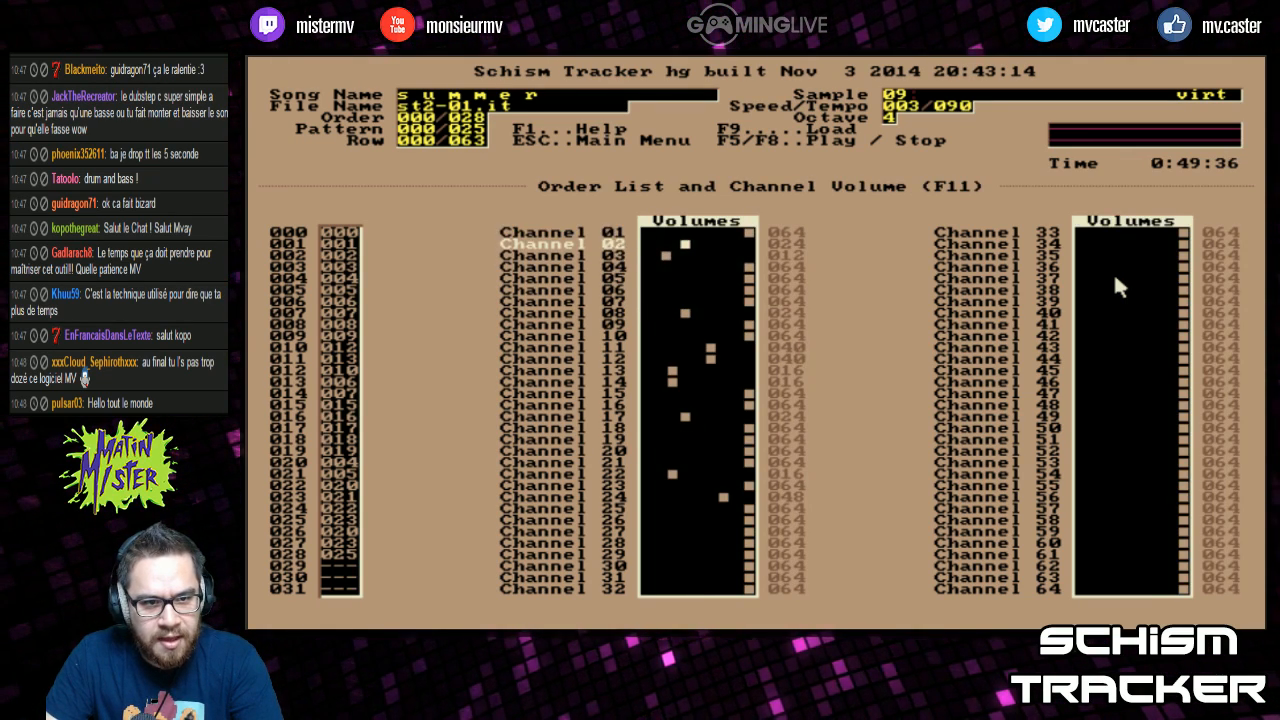
key("Up")
key("Up")
key("Down")
key("Down")
key("Down")
key("Down")
key("Down")
key("Down")
key("Down")
key("Down")
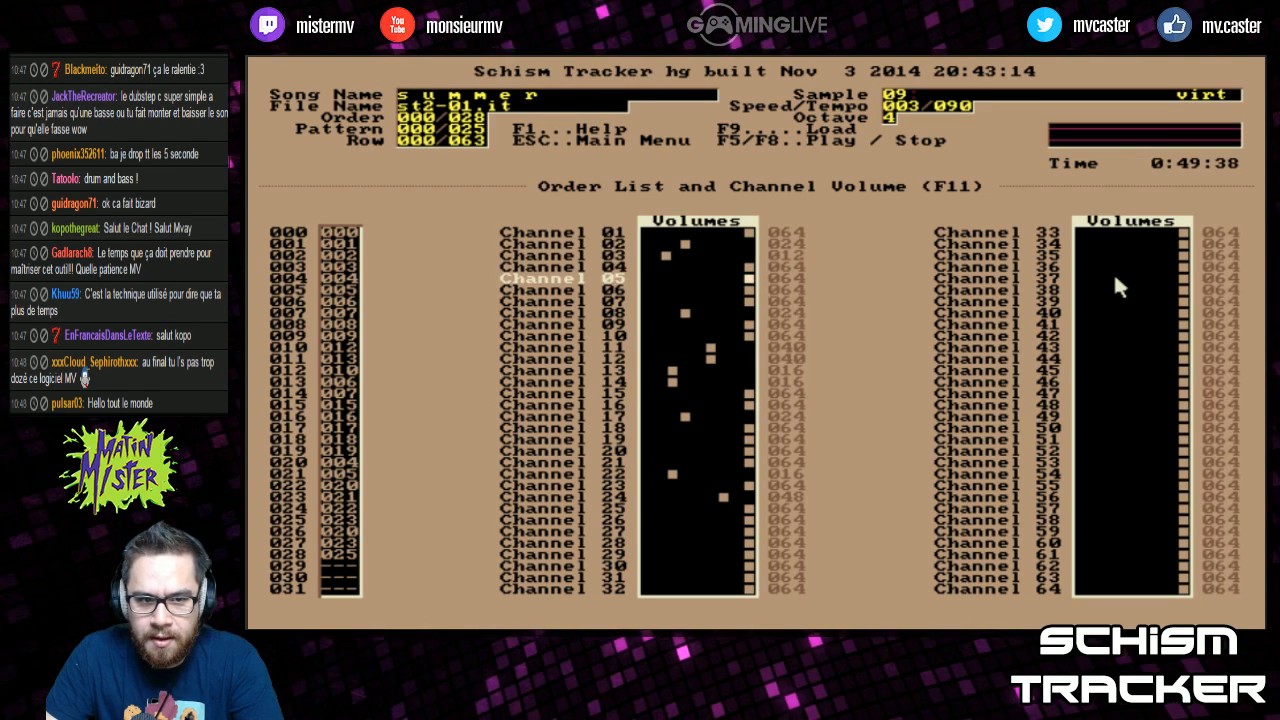
key("Down")
key("Down")
key("Down")
key("Down")
key("Down")
key("Down")
key("Up")
key("Up")
key("Up")
key("Up")
key("Up")
key("Down")
key("Down")
key("Down")
key("Down")
key("Down")
key("Down")
key("Down")
key("Down")
key("Down")
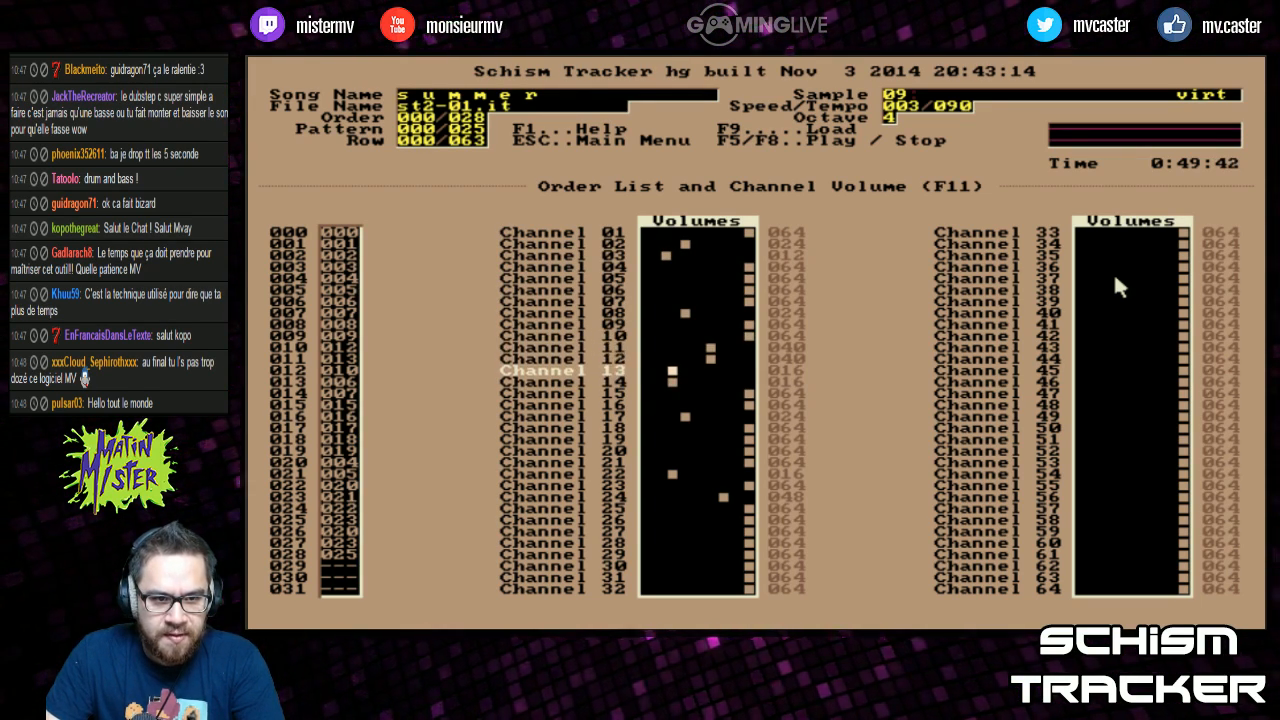
key("Down")
key("Down")
key("Down")
key("Down")
key("Down")
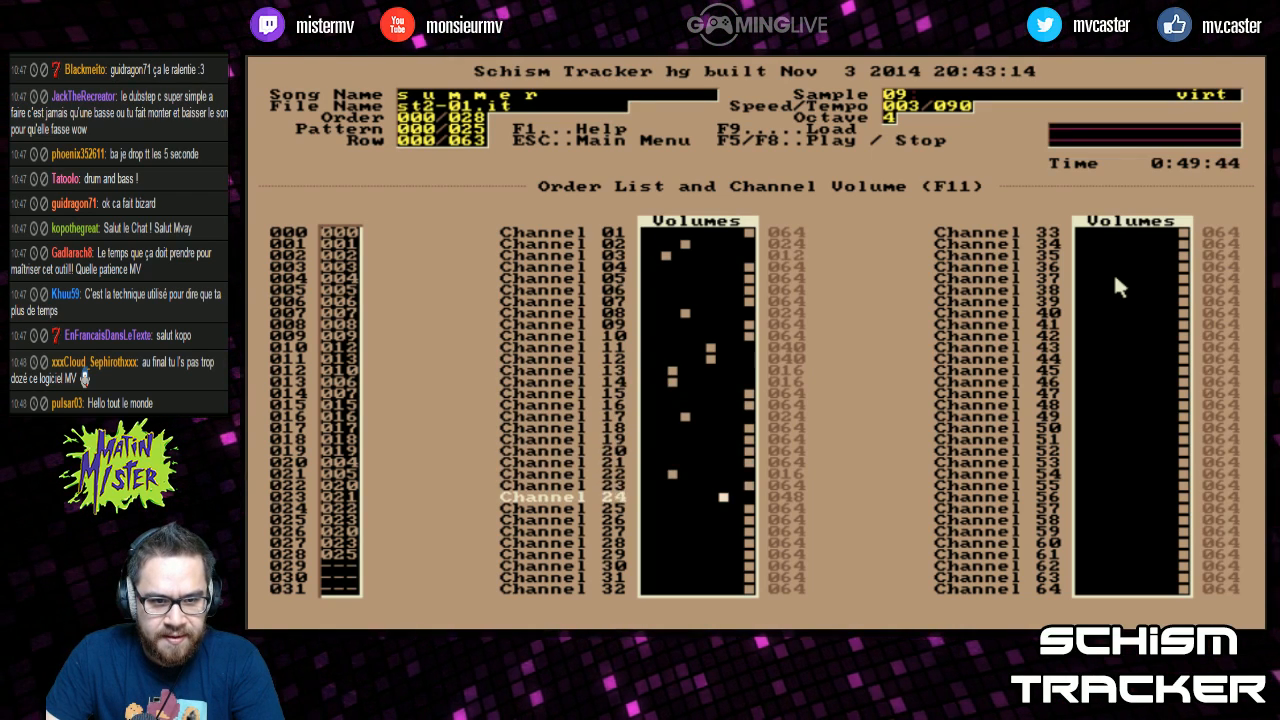
key("Up")
key("Up")
Step: Switch back to the panning page and look through the order list down to order 015
key("F11")
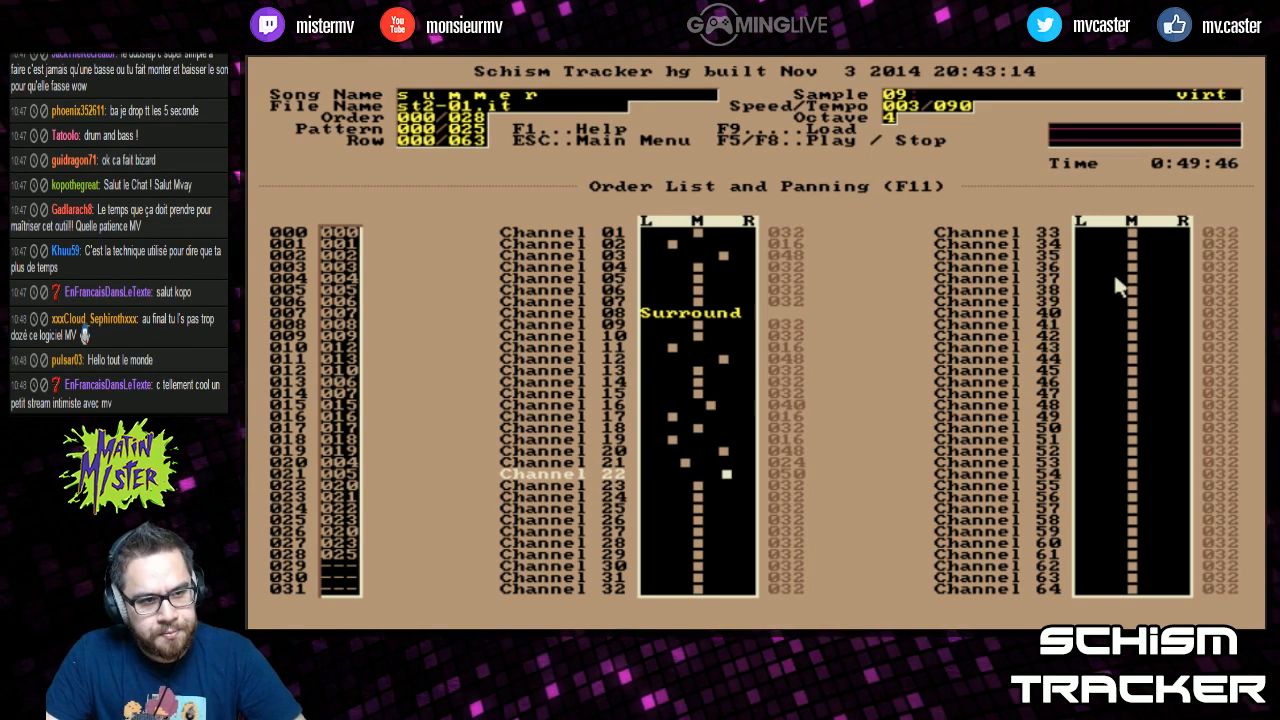
key("Tab")
key("Tab")
key("Down")
key("Down")
key("Down")
key("Down")
key("Down")
key("Down")
key("Down")
key("Down")
key("Down")
key("Down")
key("Down")
key("Down")
key("Down")
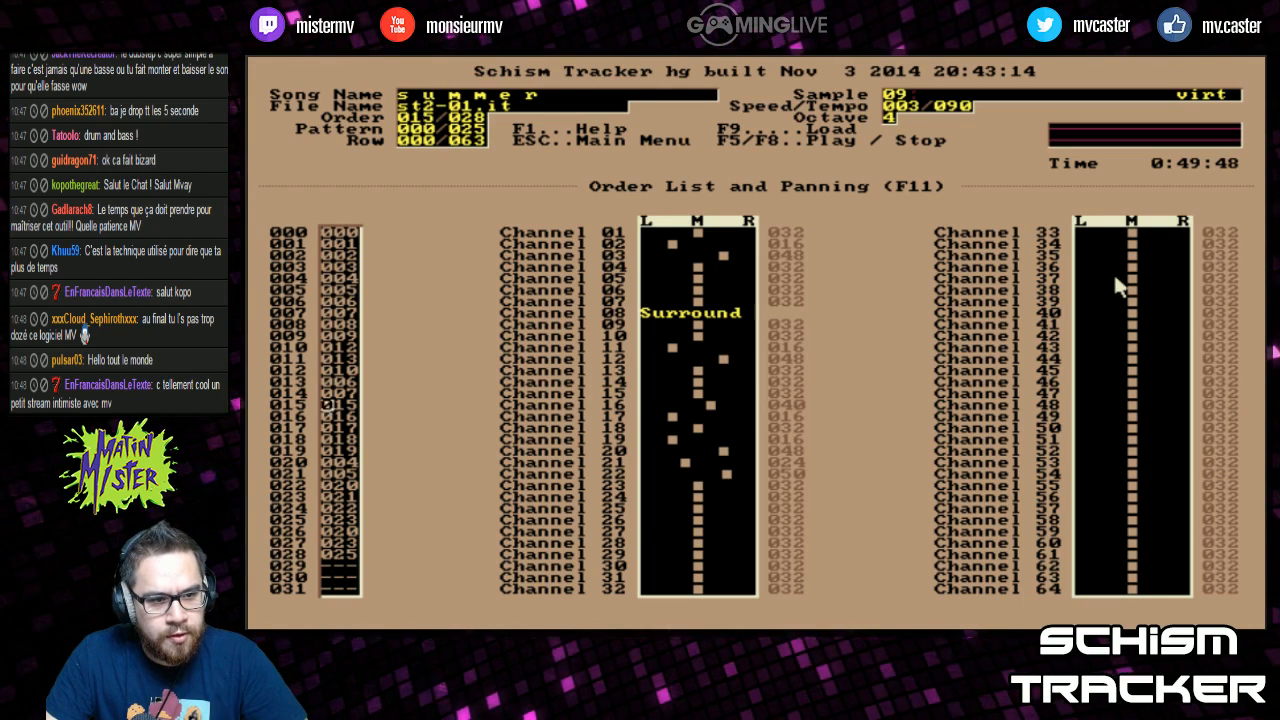
Step: Return to order 000 and examine the pattern sequence down to order 010
key("Home")
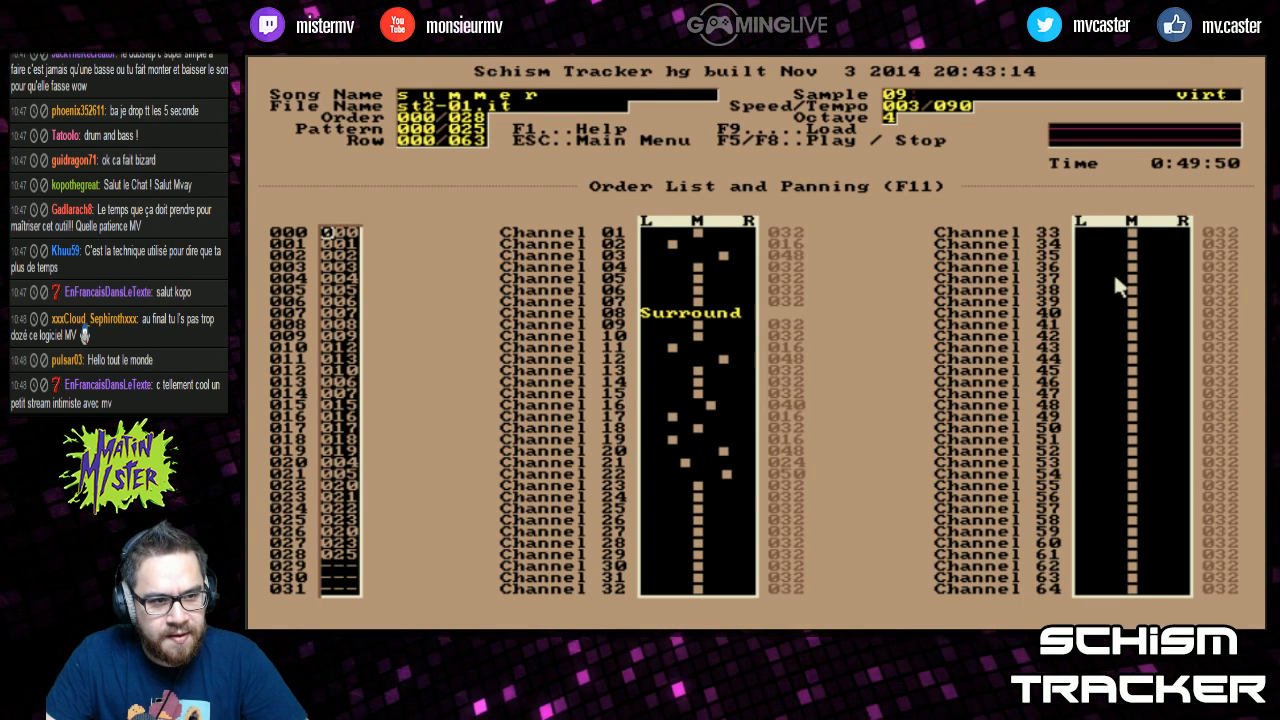
key("Down")
key("Down")
key("Down")
key("Down")
key("Down")
key("Down")
key("Down")
key("Down")
key("Down")
key("Down")
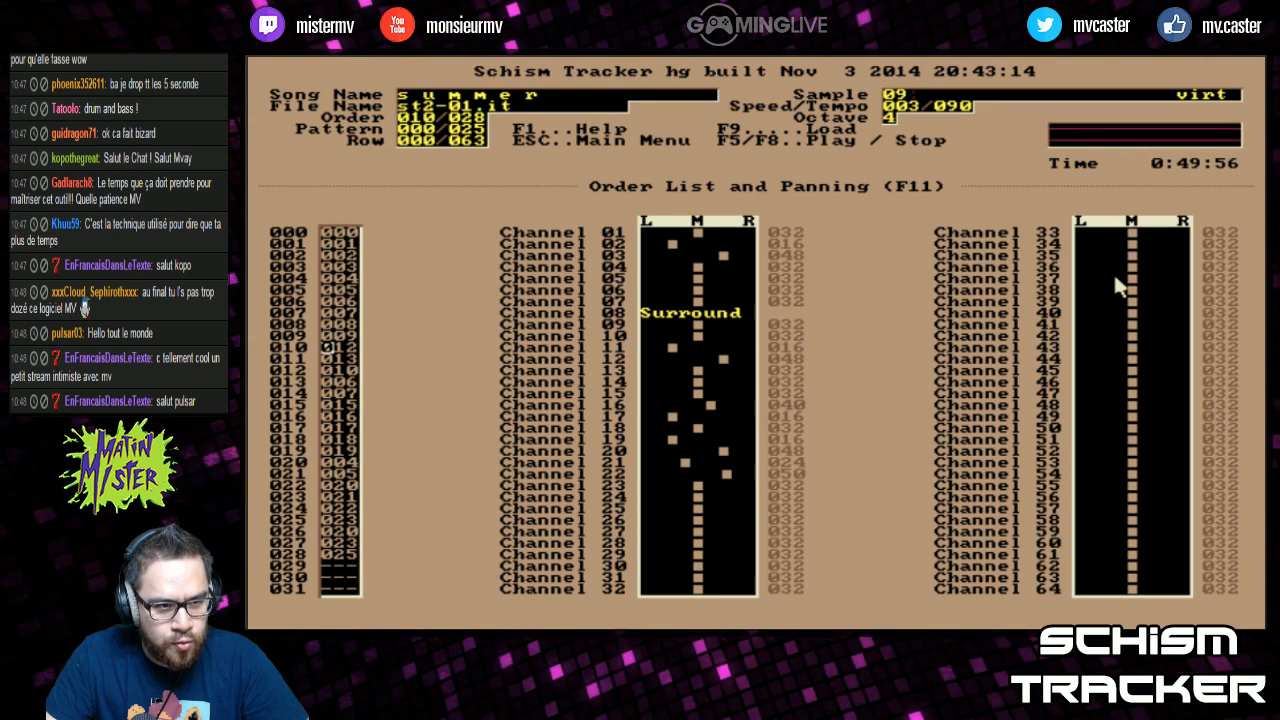
Step: Continue examining the order list's pattern sequence from order 010 down to order 018
key("Down")
key("Down")
key("Down")
key("Down")
key("Down")
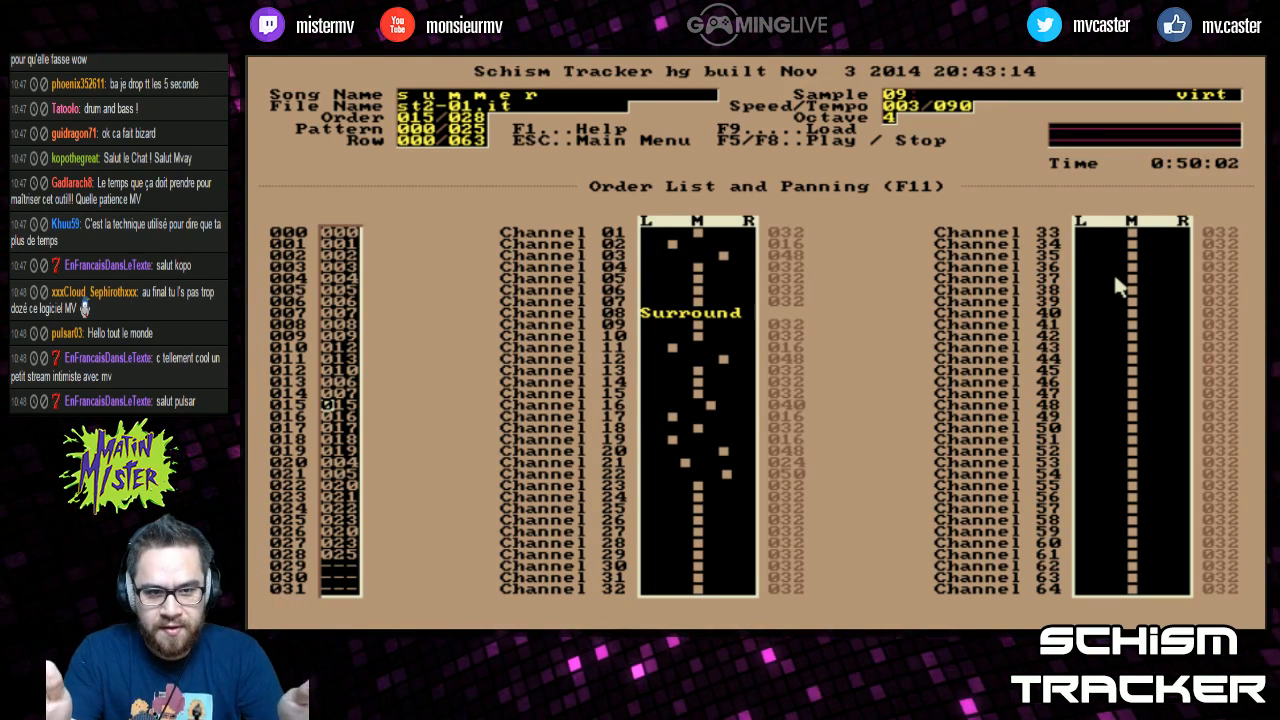
key("Down")
key("Down")
key("Down")
key("Down")
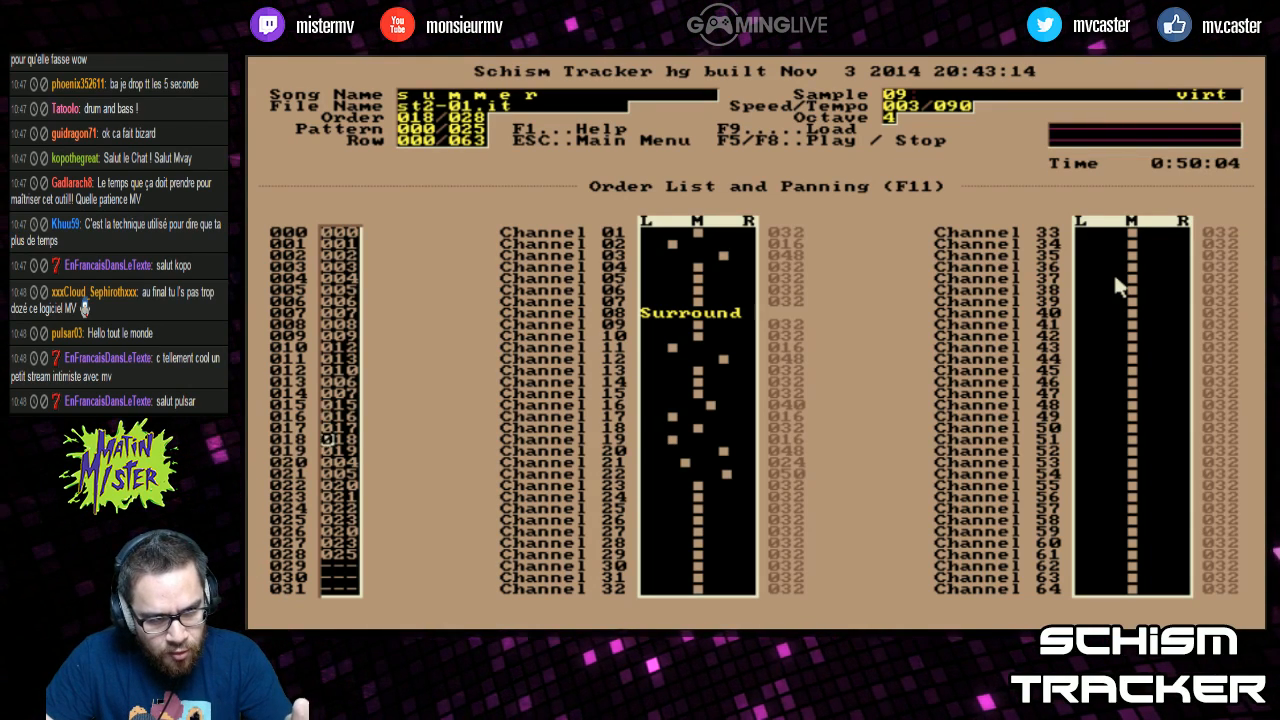
Step: Play the song from the start and check the order list and info page during playback
key("F5")
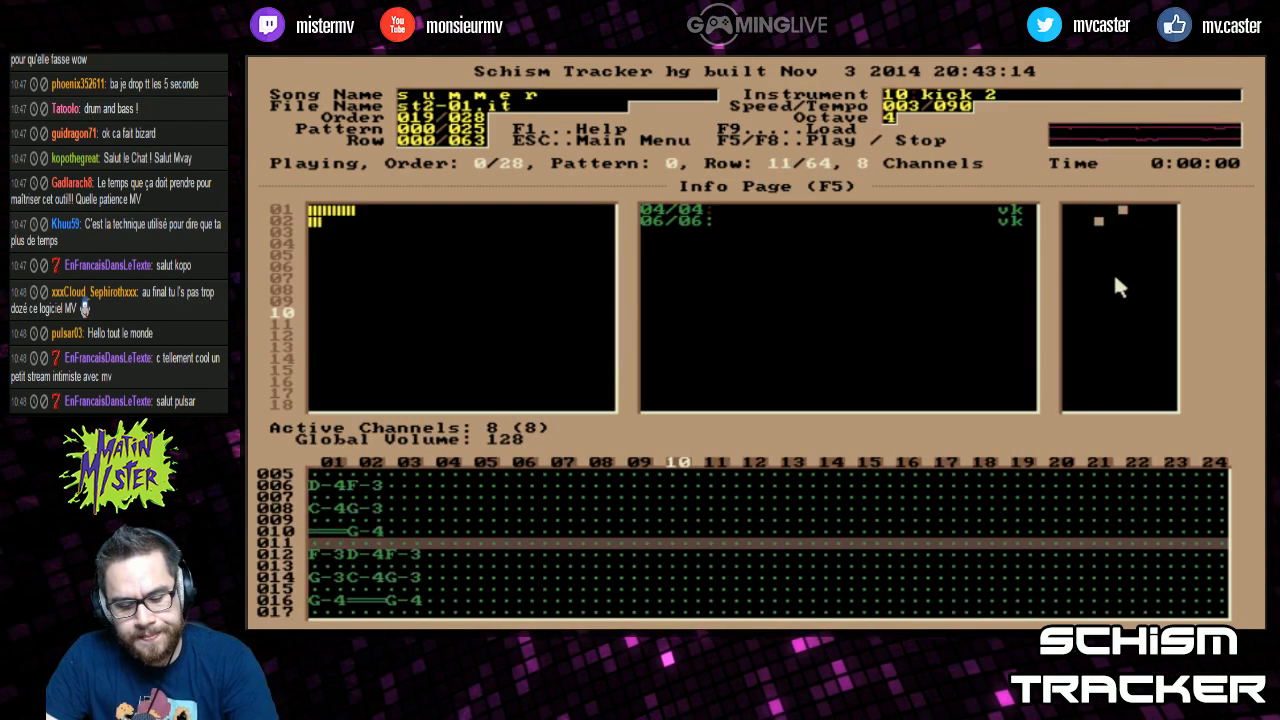
key("F11")
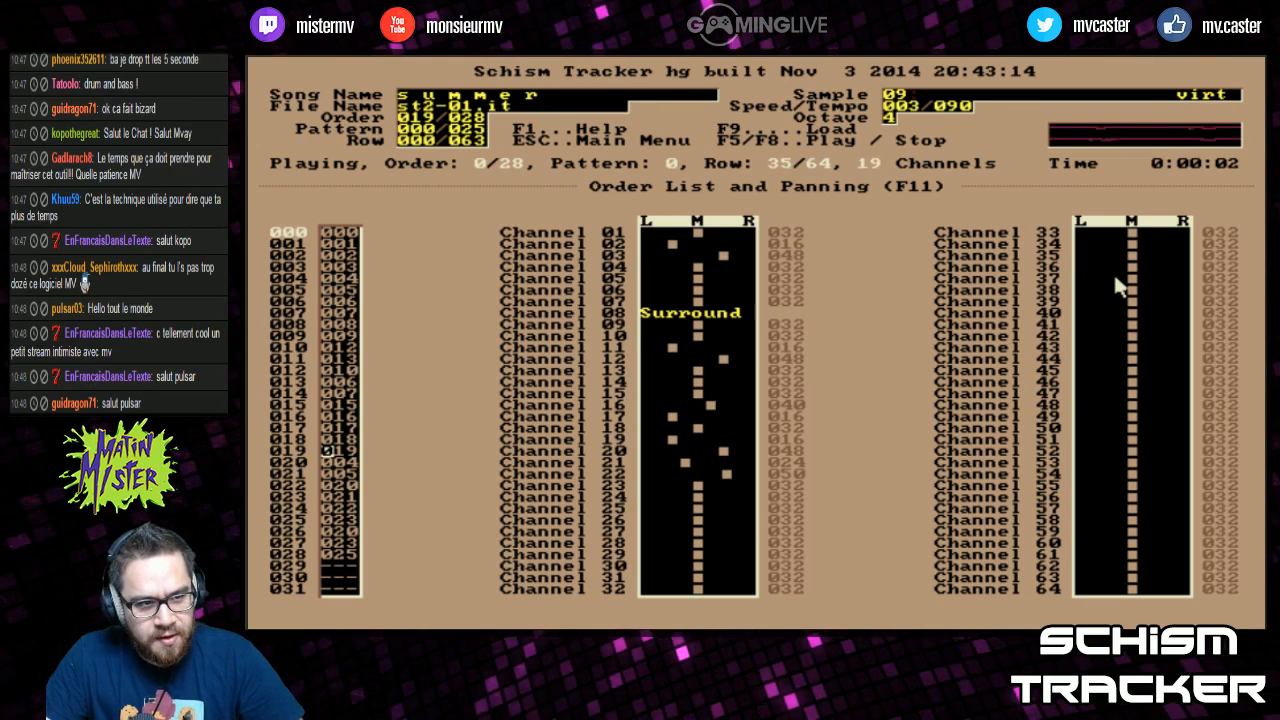
key("F5")
Step: Examine pattern 001 in the pattern editor down to row 063 while the song plays
key("F2")
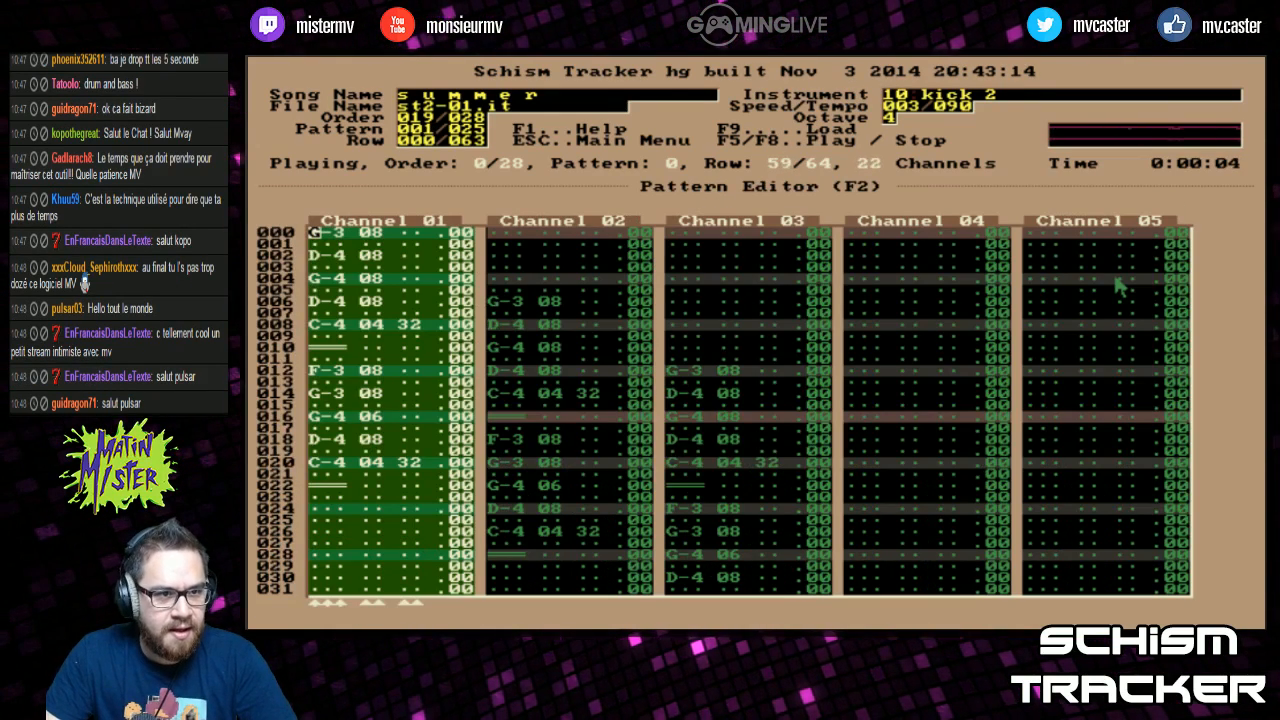
key("Down")
key("Down")
key("Down")
key("Down")
key("Down")
key("Down")
key("Down")
key("Down")
key("Down")
key("Down")
key("Down")
key("Down")
key("Down")
key("Down")
key("Down")
key("Down")
key("Down")
key("Down")
key("Down")
key("Down")
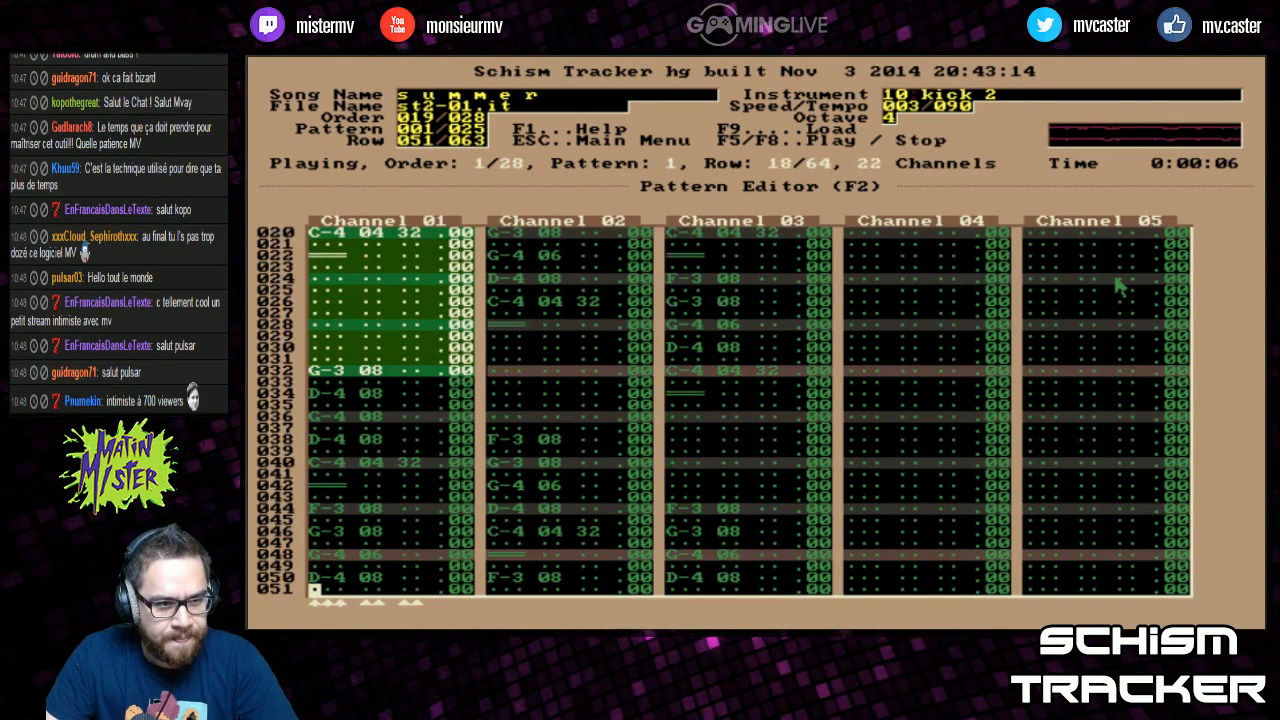
key("Down")
key("Down")
key("Down")
key("Down")
key("Down")
key("Down")
key("Down")
key("Down")
key("Down")
key("Down")
key("Down")
key("Down")
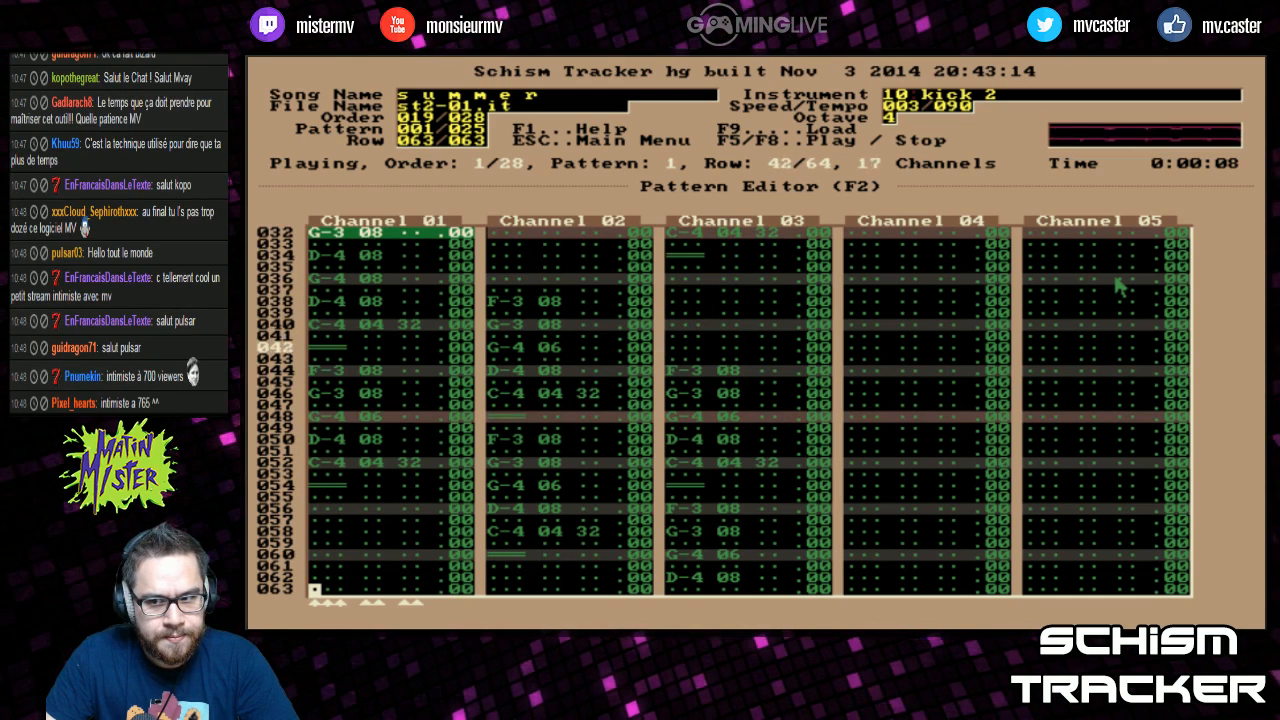
Step: Follow the playing song on the info page, check pattern 002, and stop playback in the pattern editor
key("F5")
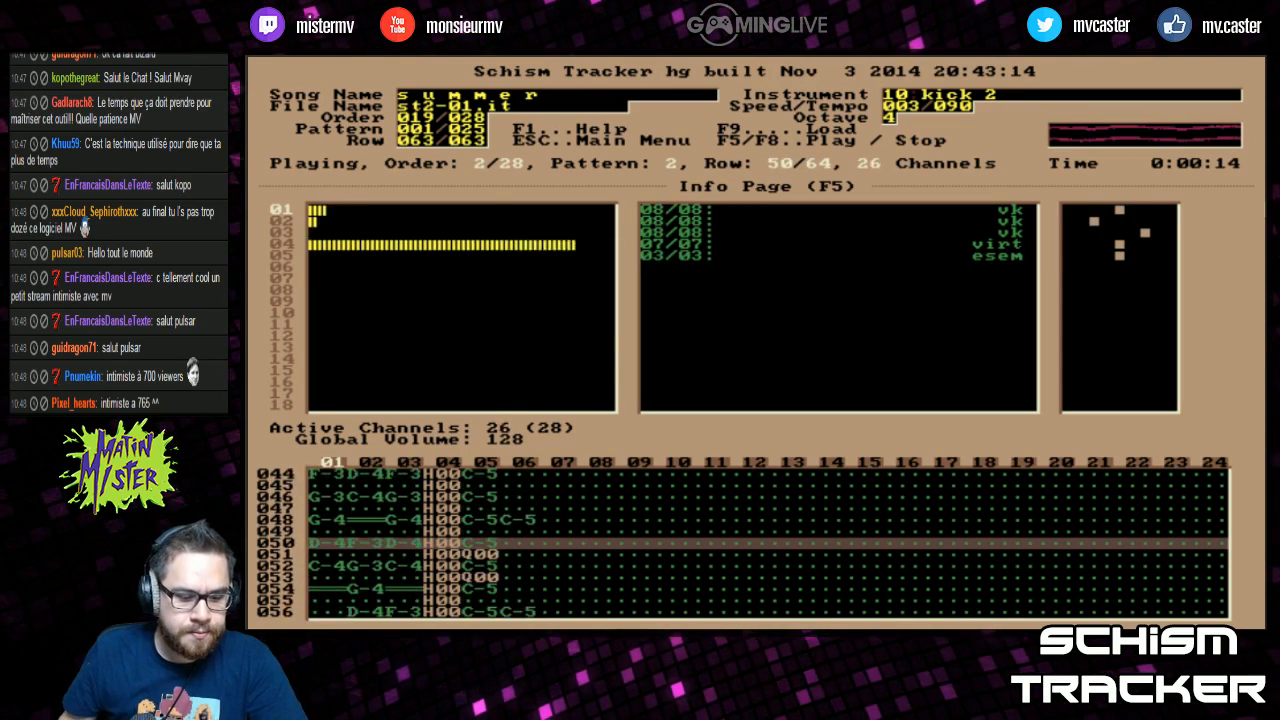
key("F2")
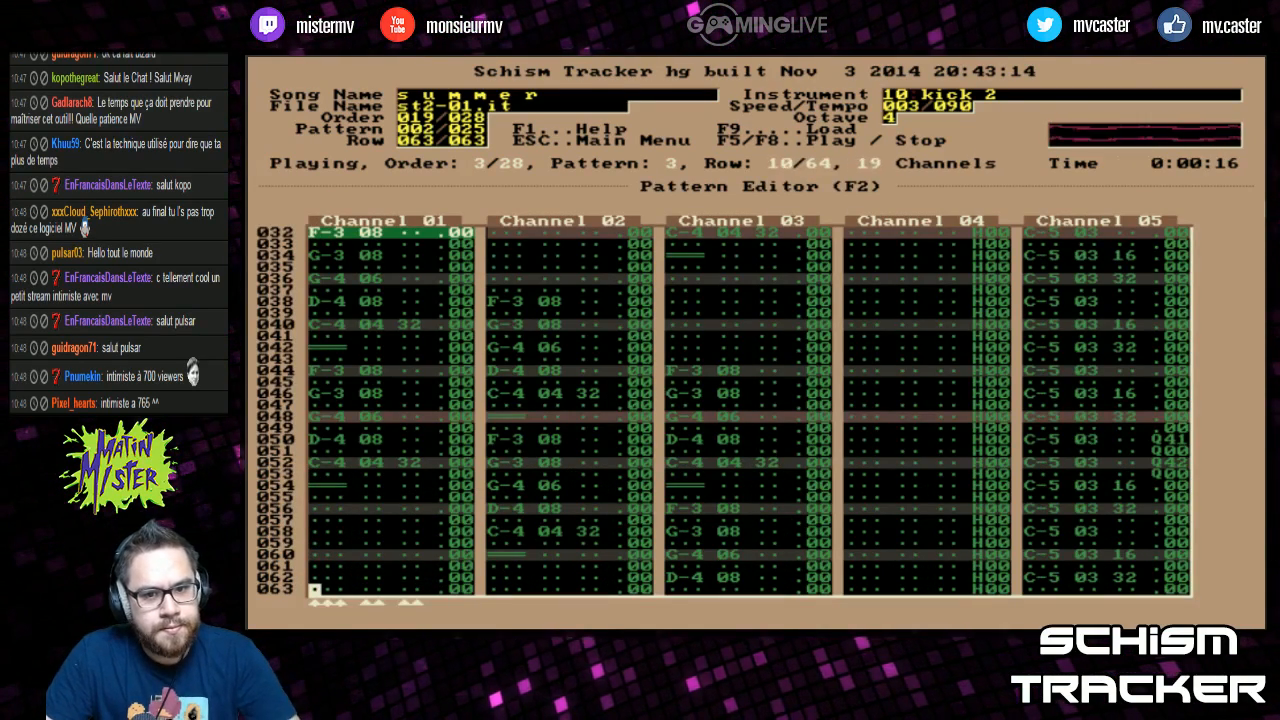
key("F5")
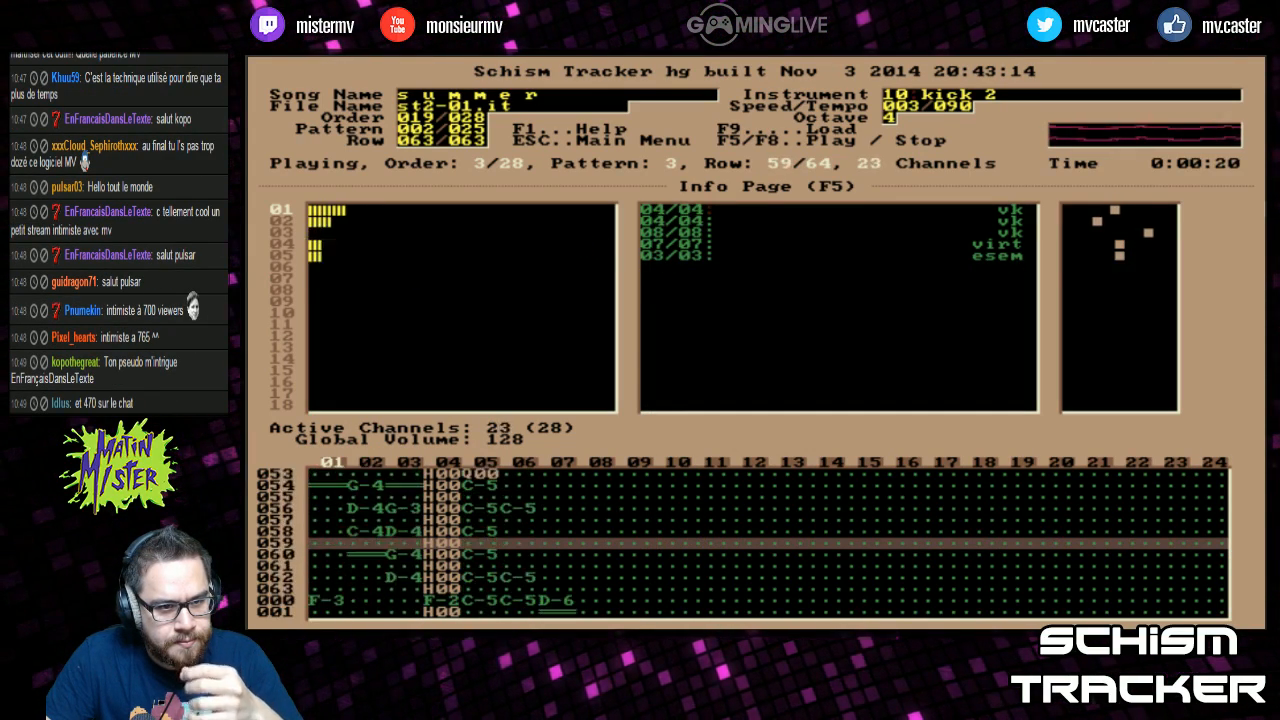
key("F8")
key("F2")
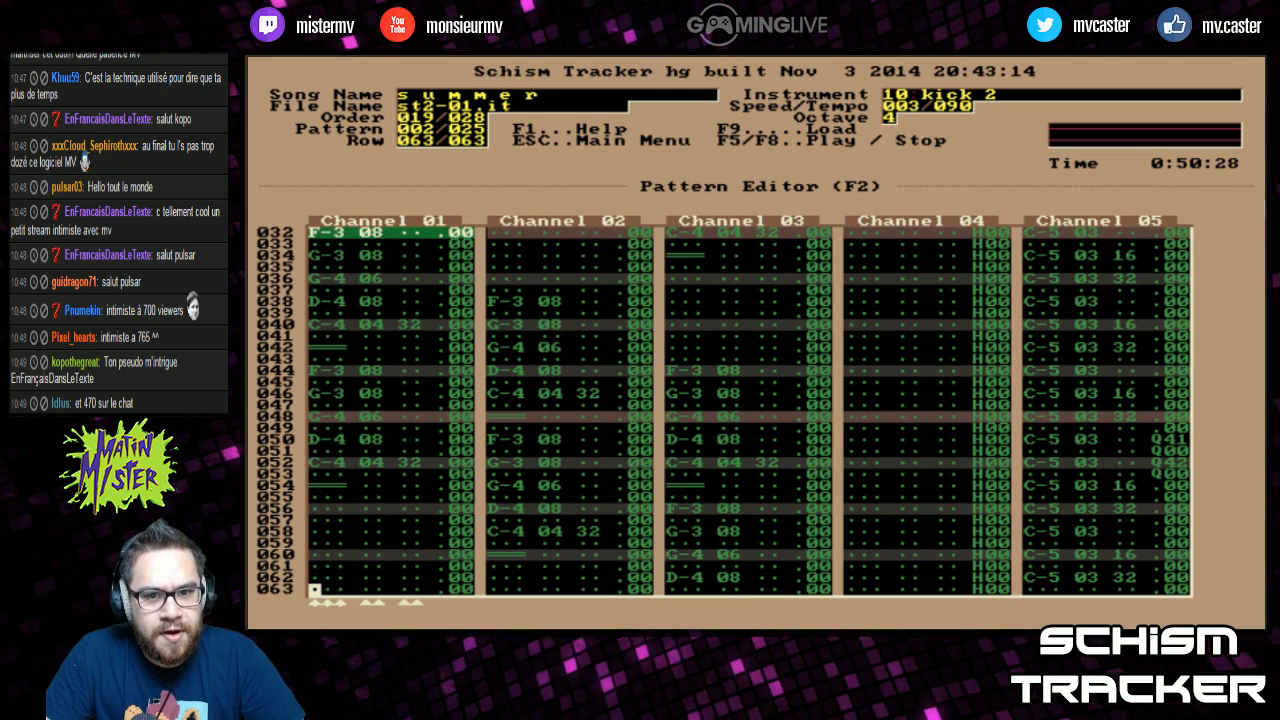
Step: Examine pattern 002 across the channels, finishing in the effect column of Channel 05 at row 000
key("Tab")
key("Tab")
key("Tab")
key("Tab")
key("Tab")
key("Tab")
key("Left")
key("Left")
key("Left")
key("Left")
key("Left")
key("Left")
key("Left")
key("Left")
key("Left")
key("Page_Up")
key("Page_Up")
key("Page_Up")
key("Page_Up")
key("Left")
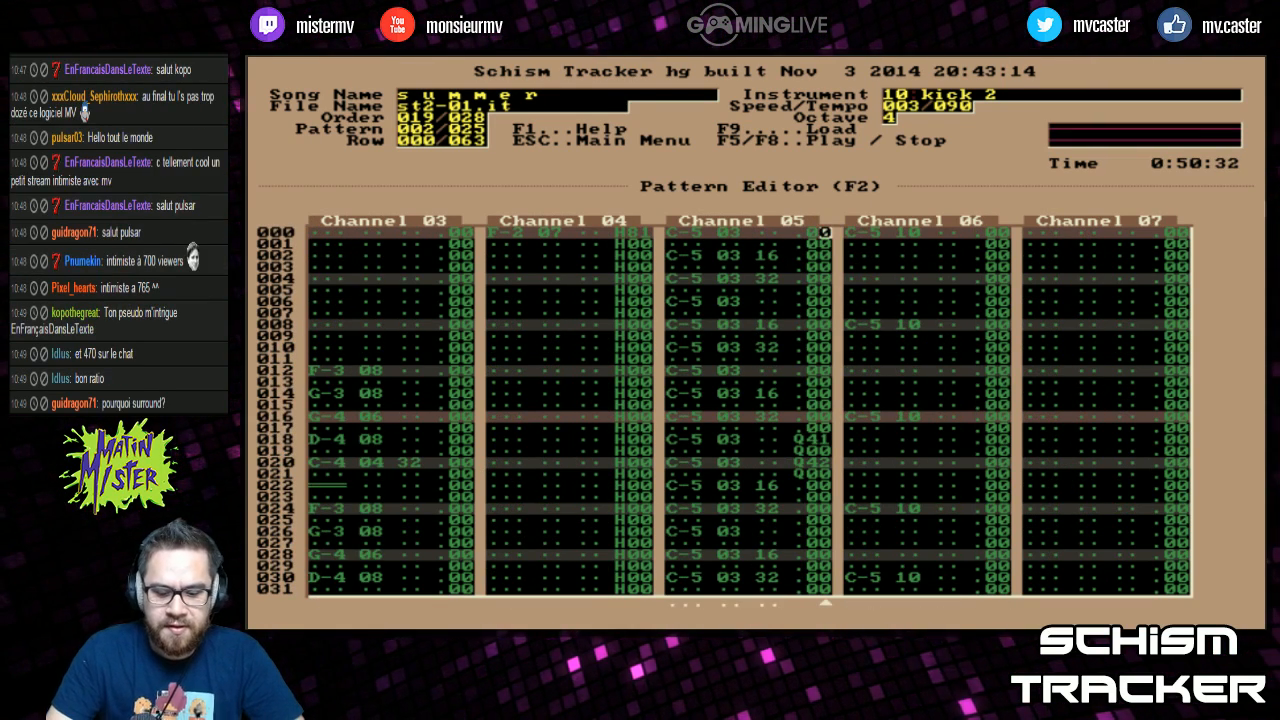
Step: Play pattern 003 on its own, look through it down to row 063, and stop playback
key("F5")
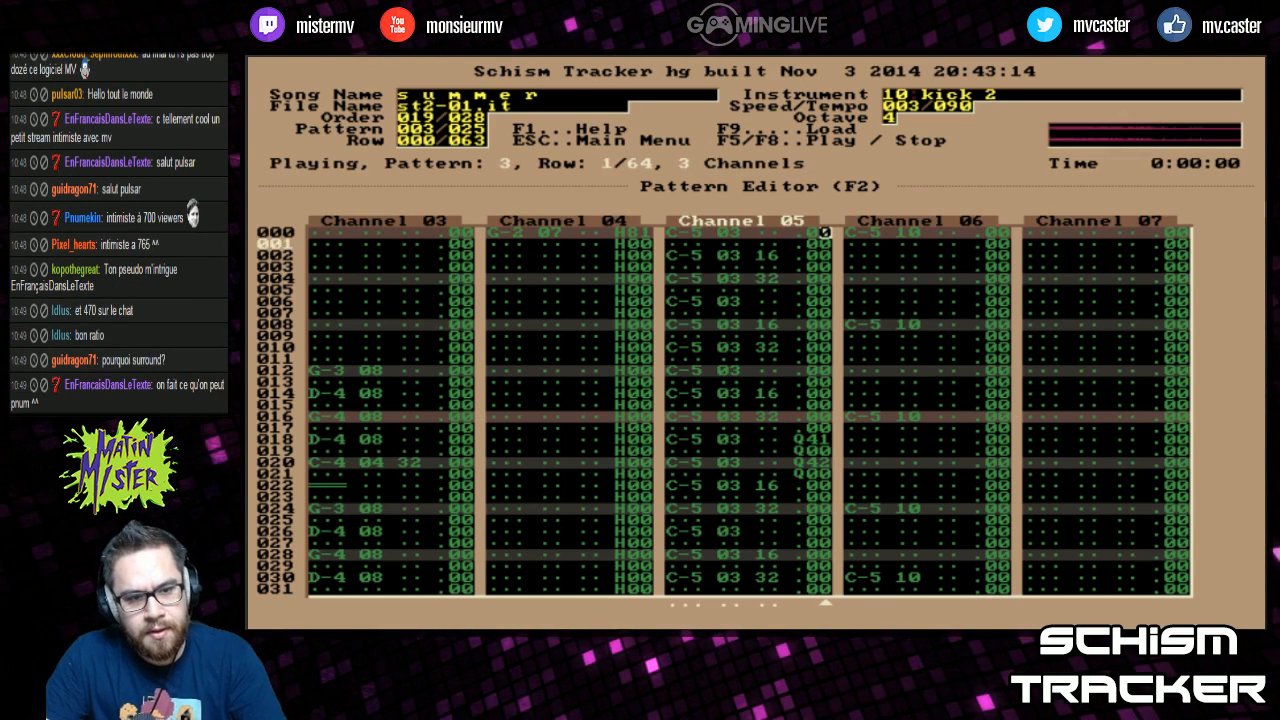
key("Page_Down")
key("Page_Down")
key("Page_Down")
key("Page_Down")
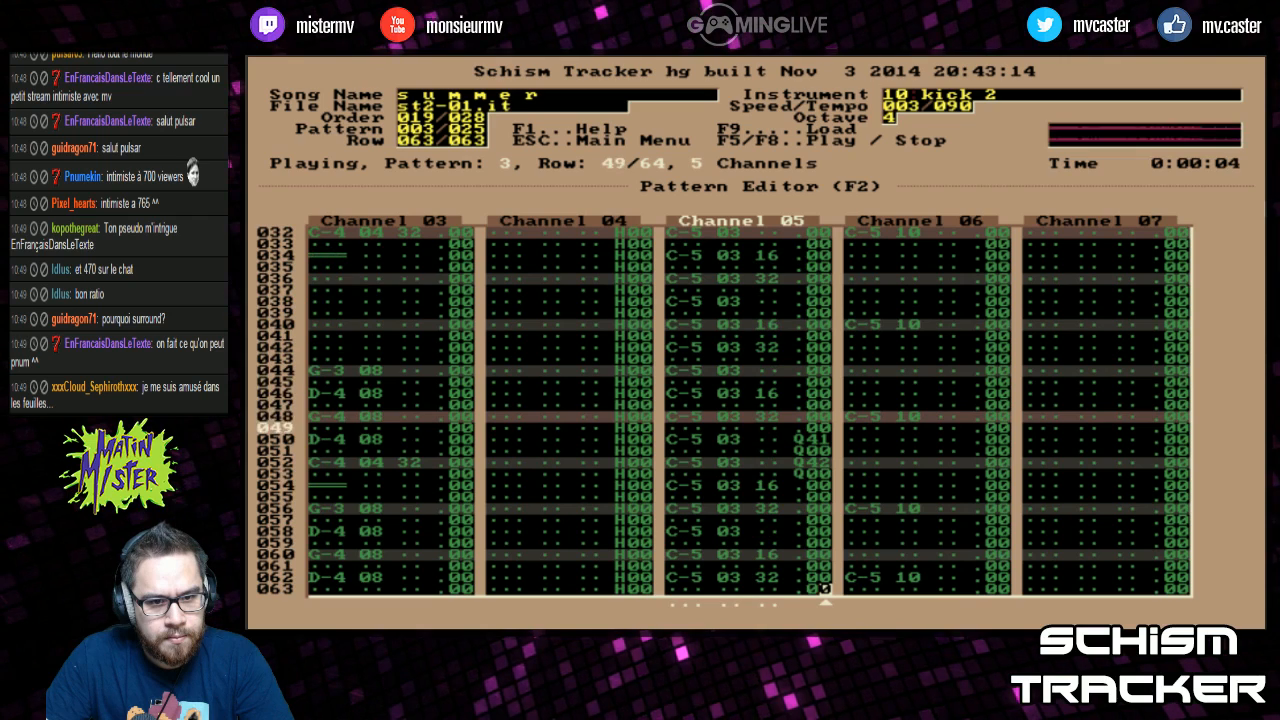
key("F8")
Step: Examine row 000 of pattern 004 across the channels from Channel 05 back to Channel 01
key("Down")
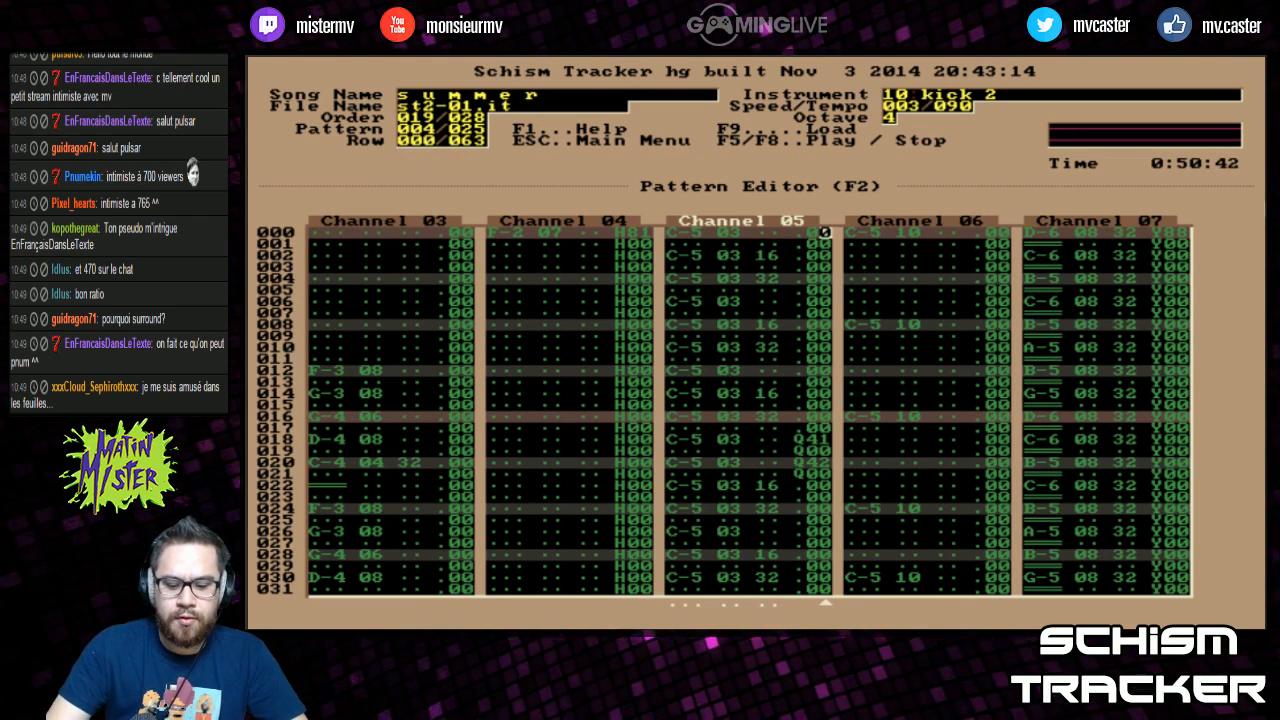
key("alt+F10")
key("Left")
key("Left")
key("Left")
key("Left")
key("Left")
key("Left")
key("Left")
key("Left")
key("Left")
key("Left")
key("Left")
key("Left")
key("Left")
key("Left")
key("Left")
key("Left")
key("Left")
key("Left")
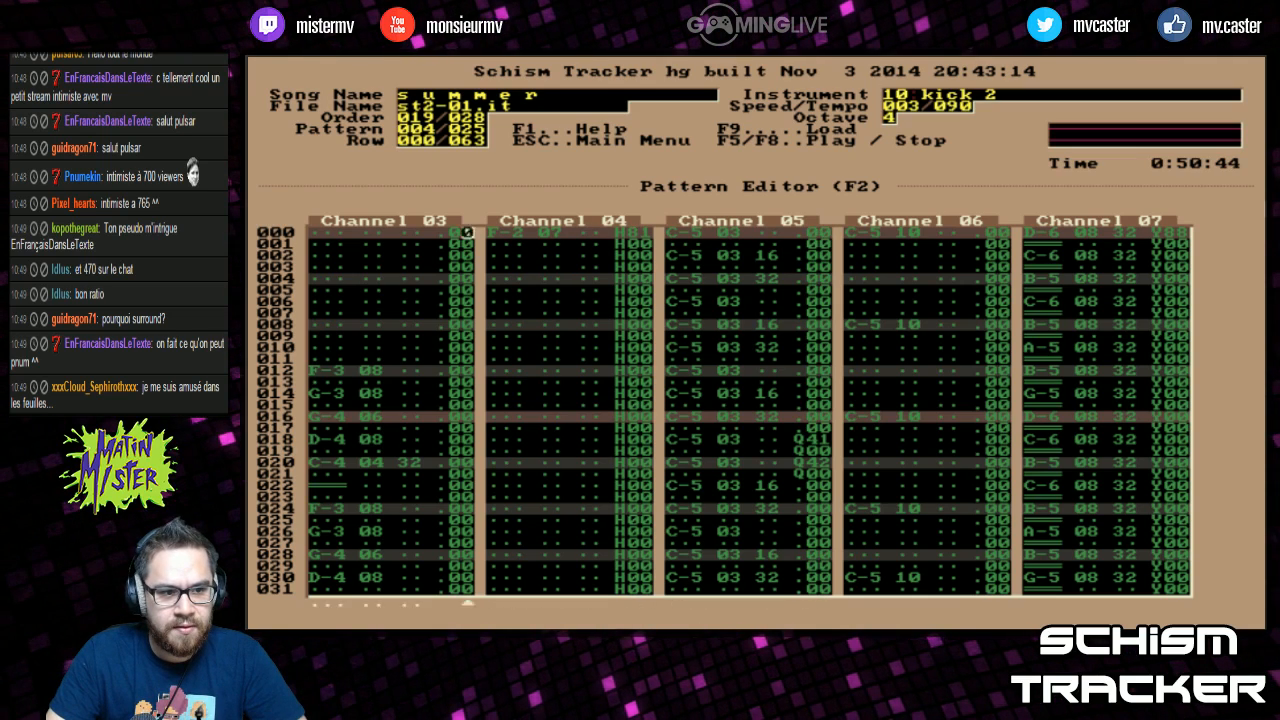
key("Left")
key("Left")
key("Left")
key("Left")
key("Left")
key("Left")
key("Left")
key("Left")
key("Left")
key("Left")
key("Left")
key("Left")
key("Left")
key("Left")
key("Left")
key("Left")
key("Left")
key("Left")
key("Left")
key("Left")
key("Right")
key("Right")
key("Right")
key("Right")
key("Right")
key("Right")
key("Right")
key("Right")
key("Right")
key("Right")
key("Right")
key("Right")
key("Right")
key("Right")
key("Right")
key("Right")
key("Right")
key("Left")
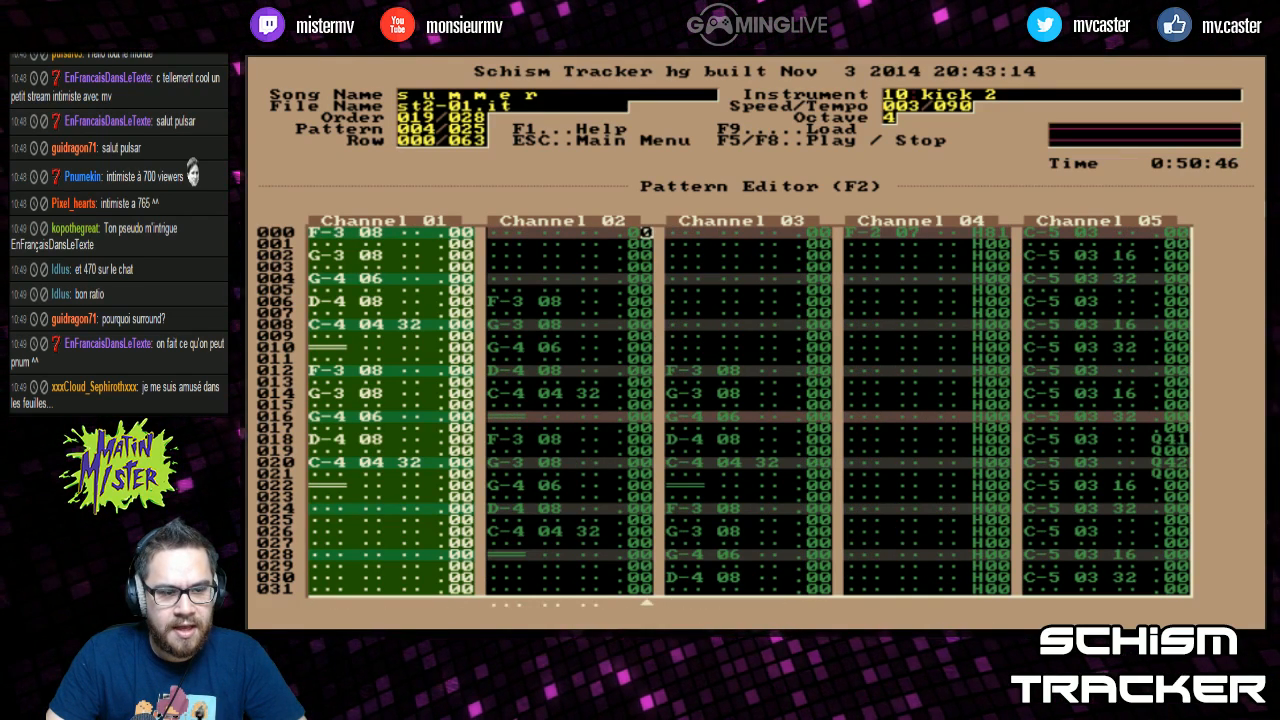
key("Left")
key("Left")
key("Left")
key("Left")
key("Left")
key("Left")
key("Left")
key("Left")
key("Left")
key("Left")
key("Left")
key("Left")
key("Left")
Step: Examine the notes of Channel 01 in pattern 004 down to the note-off at row 022
key("Page_Down")
key("Down")
key("Down")
key("Down")
key("Down")
key("Down")
key("Down")
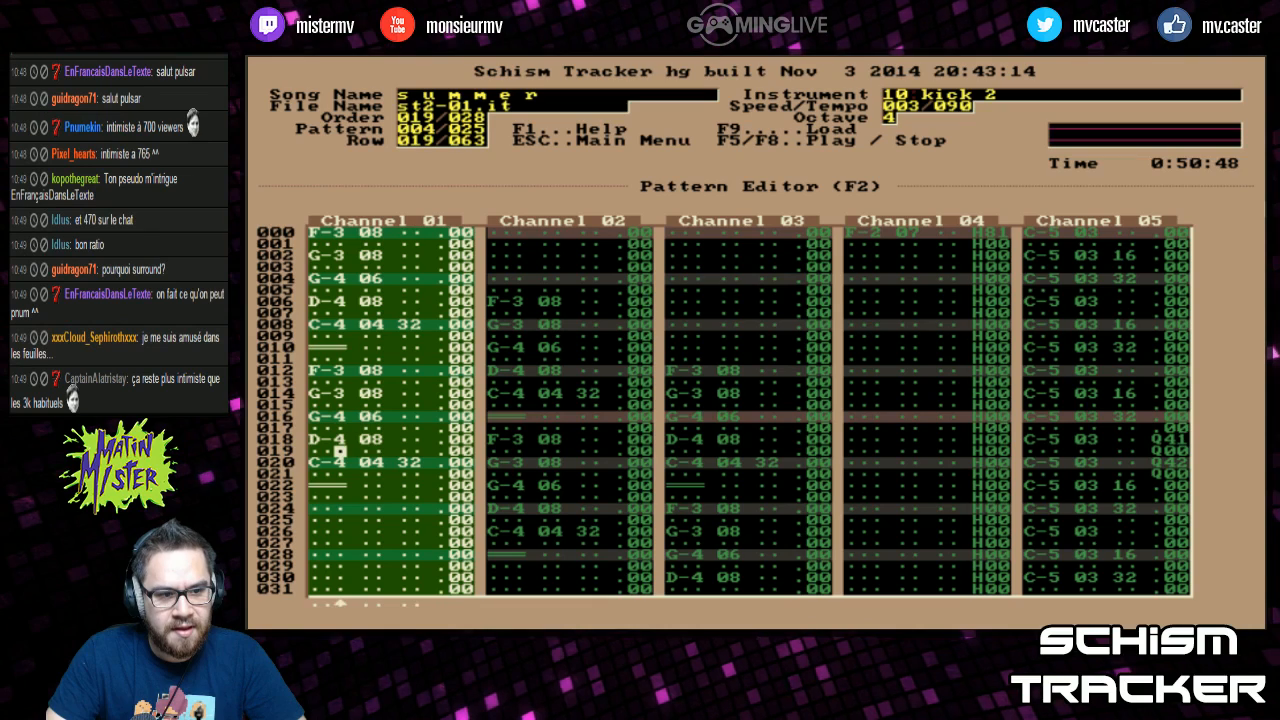
key("Left")
key("Down")
key("Down")
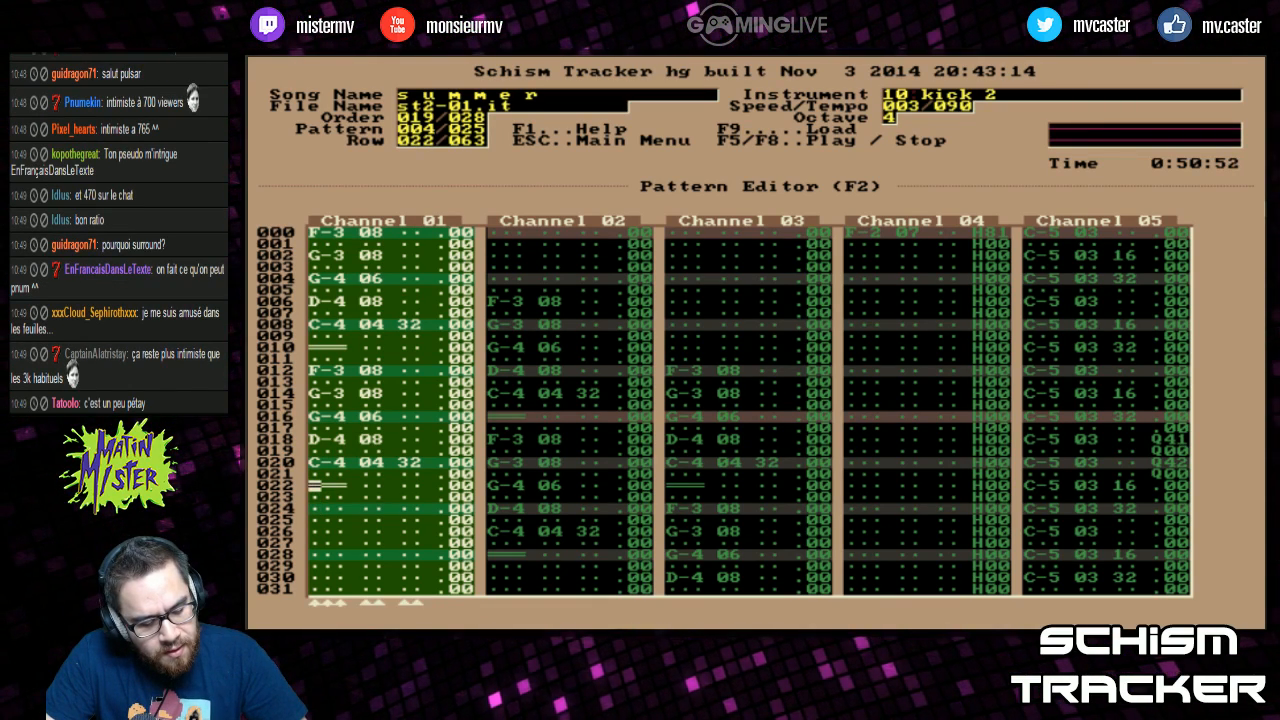
key("Up")
key("Up")
key("Up")
key("Down")
key("Down")
key("Home")
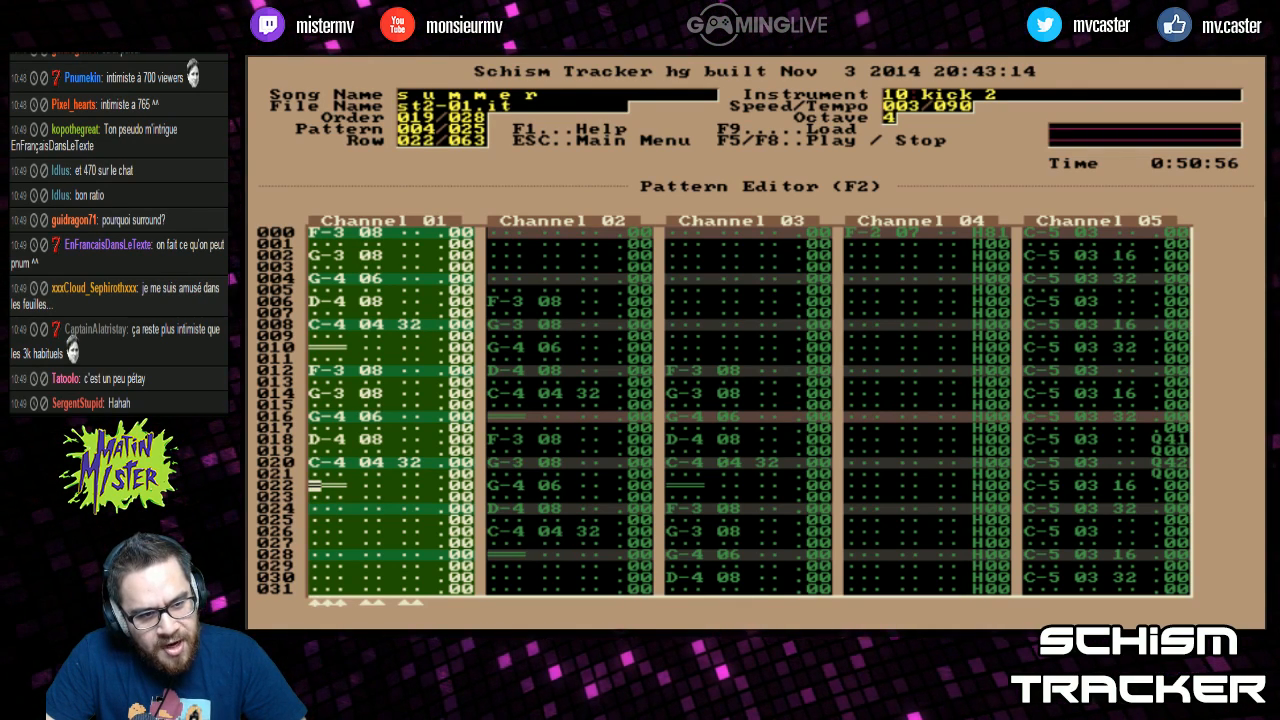
Step: Go to the empty pattern 035 and enter a C-5 note with instrument 08 at row 000 of Channel 01
key("KP_Add")
key("KP_Add")
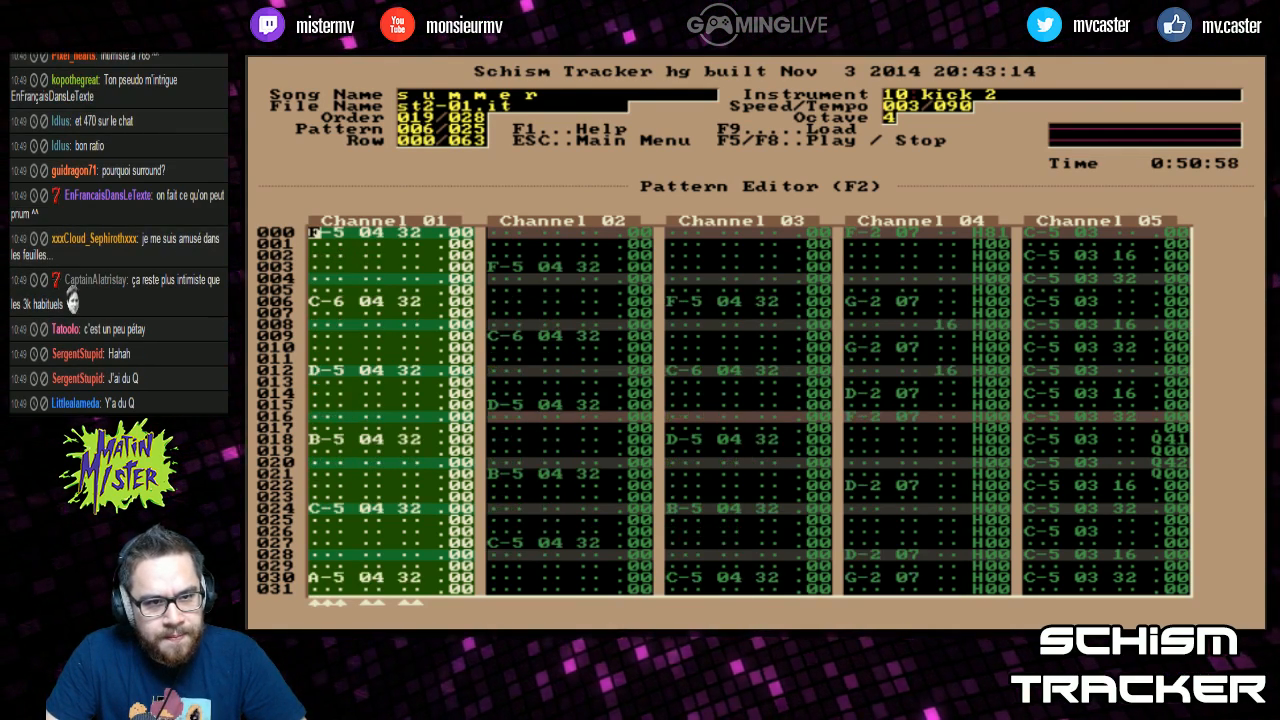
key("KP_Add")
key("KP_Add")
key("KP_Add")
key("KP_Add")
key("KP_Add")
key("KP_Add")
key("KP_Add")
key("KP_Add")
key("KP_Add")
key("KP_Add")
key("KP_Add")
key("KP_Add")
key("KP_Add")
key("KP_Add")
key("KP_Add")
key("KP_Add")
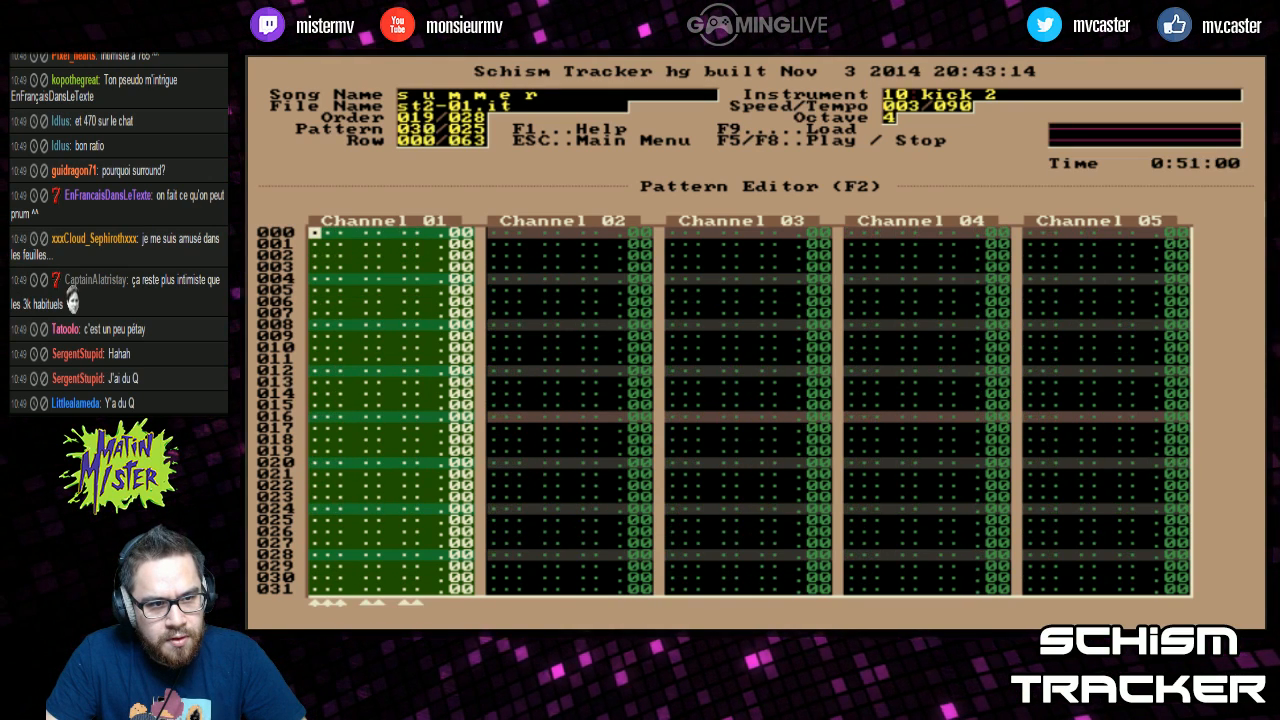
key("q")
key("less")
key("less")
key("q")
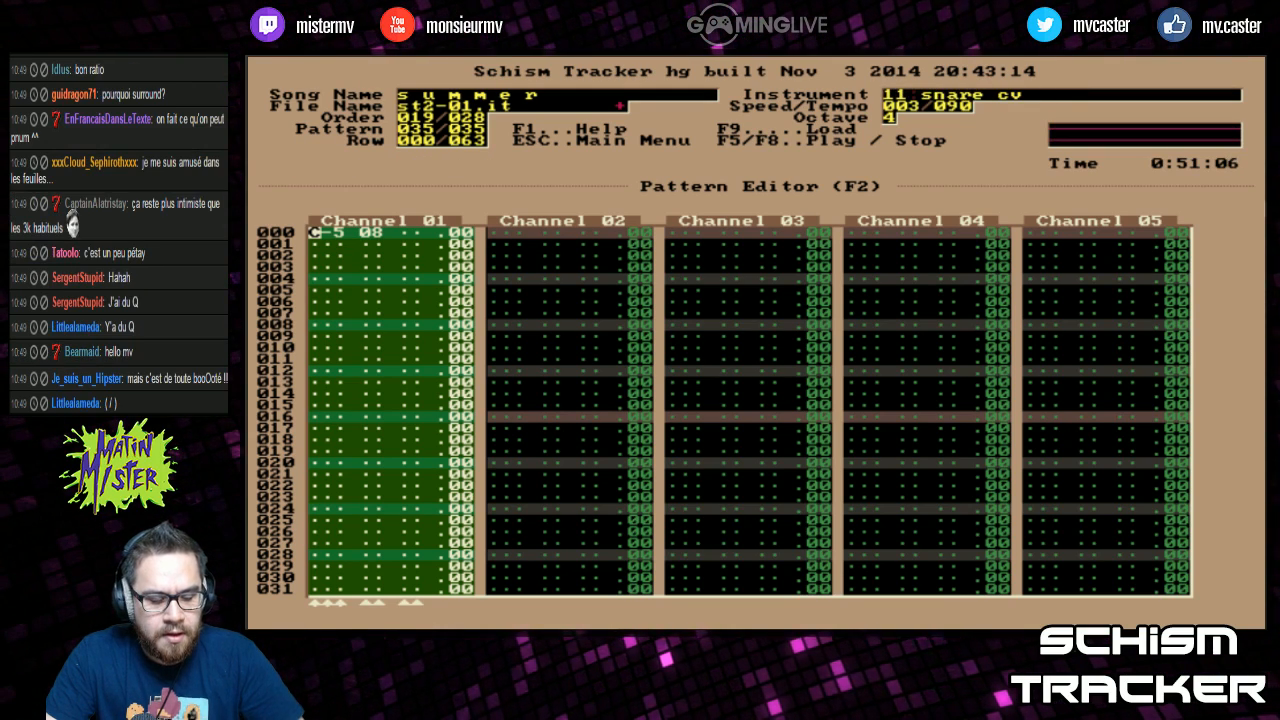
Step: Open the instrument list and look at the frequency envelope settings of instrument 11, snare cv
key("F3")
key("F4")
key("Tab")
key("Tab")
key("Tab")
key("Tab")
key("Tab")
key("Tab")
key("Tab")
key("Tab")
key("Tab")
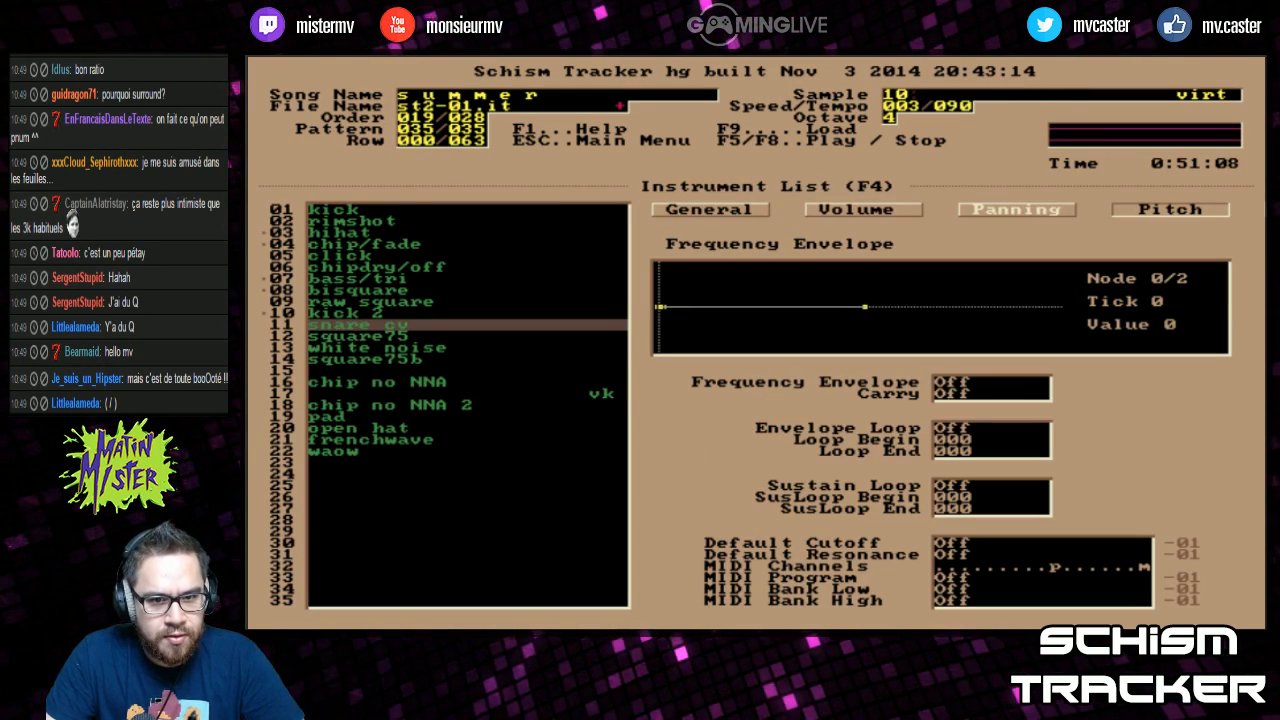
key("Tab")
key("Tab")
key("Tab")
key("Tab")
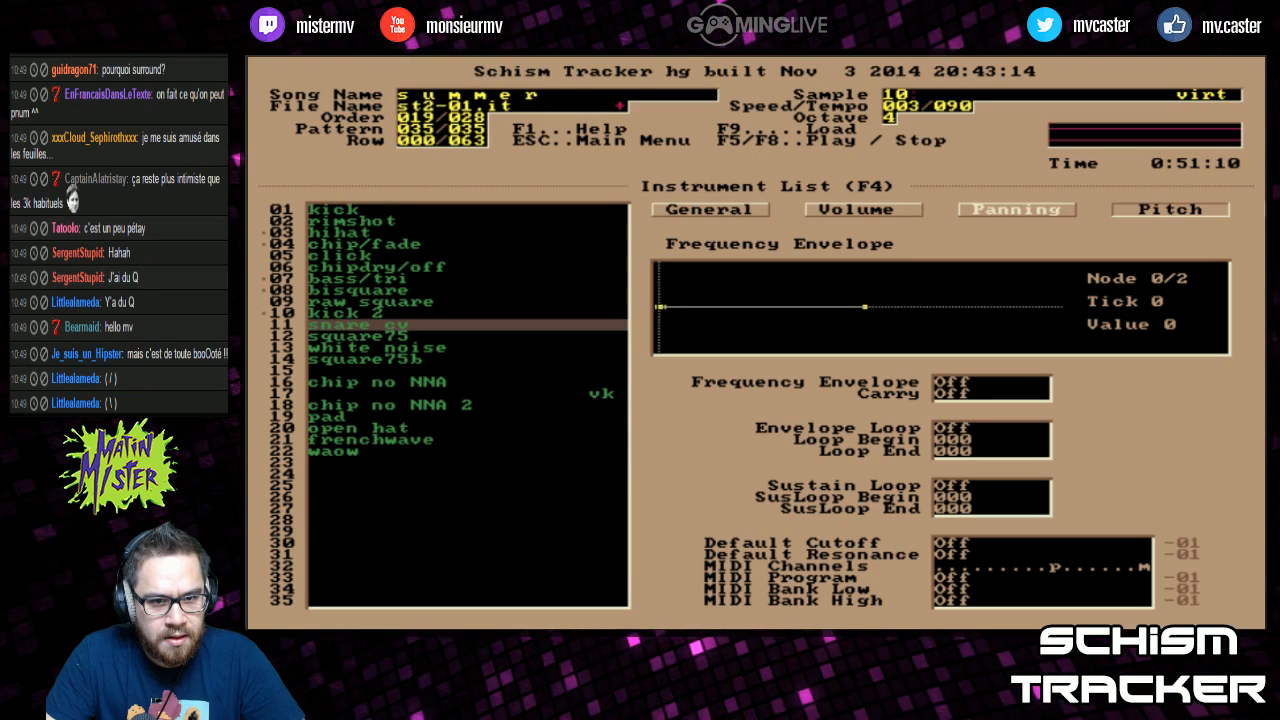
Step: Select instrument 08, bisquare, and display its volume envelope settings
key("Up")
key("Up")
key("Up")
key("Tab")
key("Tab")
key("Return")
key("Tab")
key("Tab")
key("Tab")
key("Tab")
key("Tab")
key("Tab")
key("Tab")
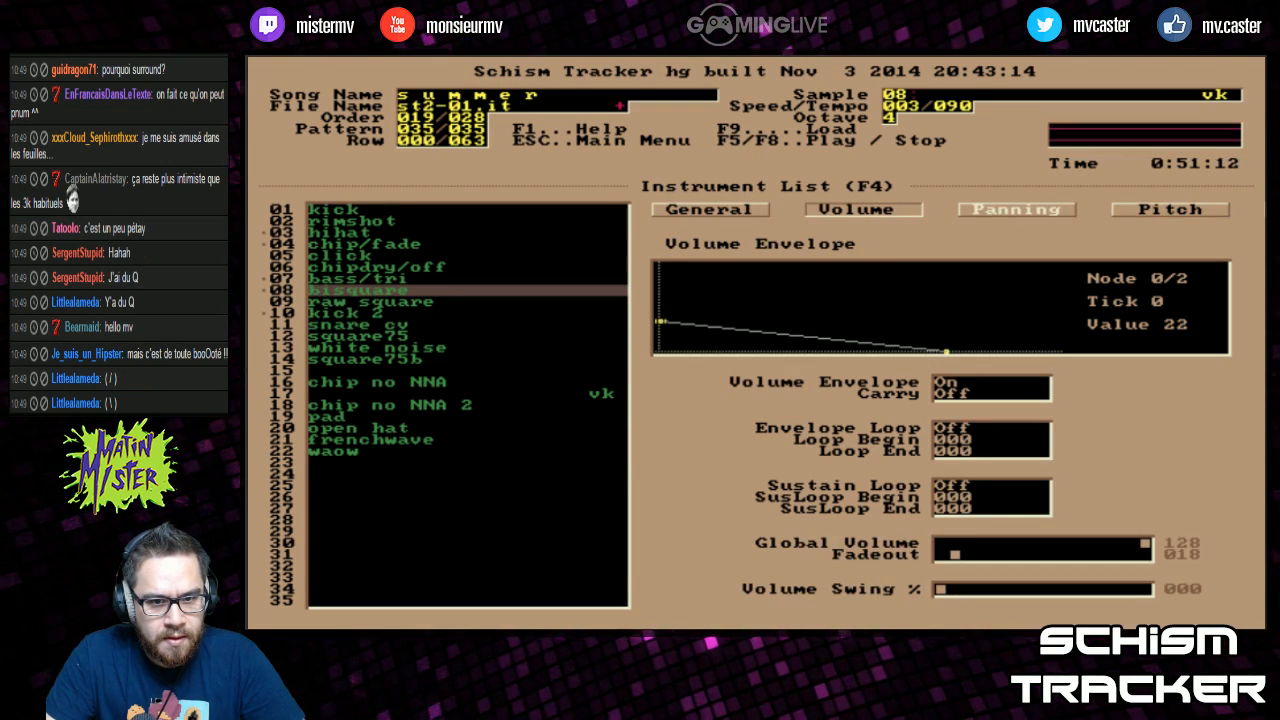
Step: Look through the volume envelopes of the other instruments down to instrument 22, waow
key("Tab")
key("Up")
key("Up")
key("Up")
key("Up")
key("Up")
key("Down")
key("Down")
key("Down")
key("Down")
key("Down")
key("Down")
key("Down")
key("Down")
key("Down")
key("Down")
key("Down")
key("Down")
key("Down")
key("Down")
key("Down")
key("Down")
key("Down")
key("Down")
key("Down")
key("Down")
key("Down")
key("Down")
key("Down")
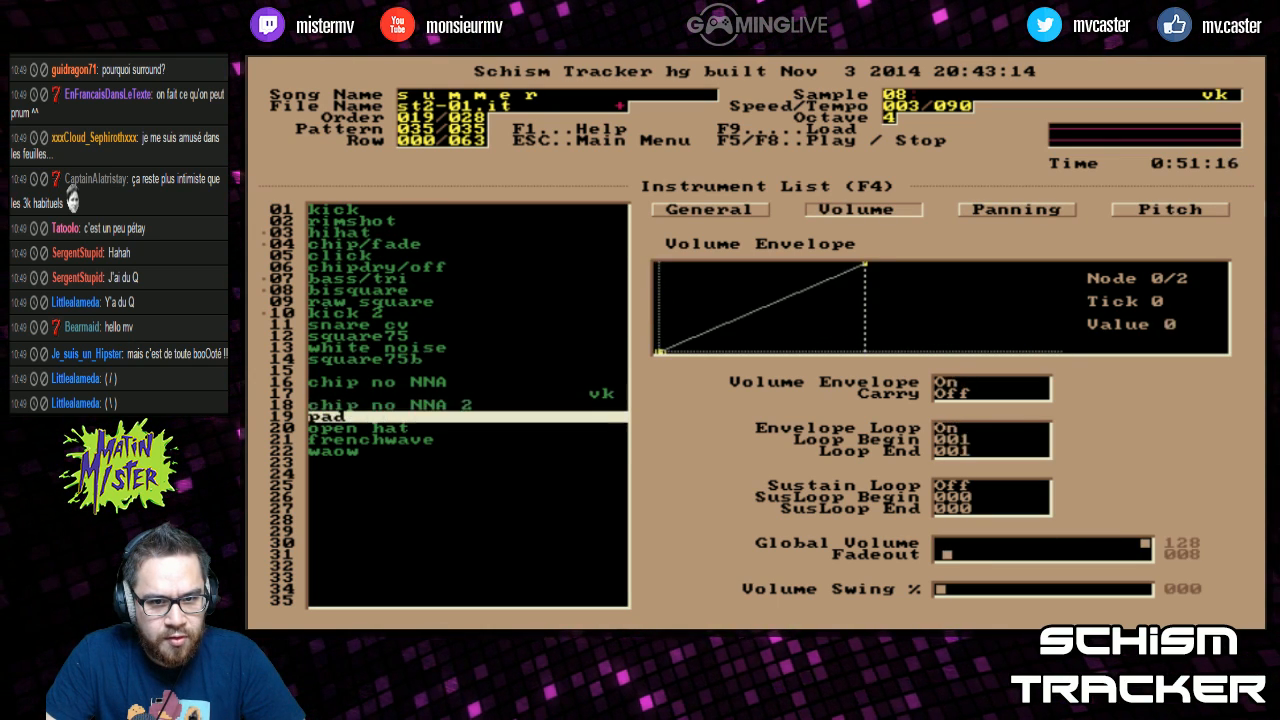
key("Up")
key("Up")
key("Up")
key("Up")
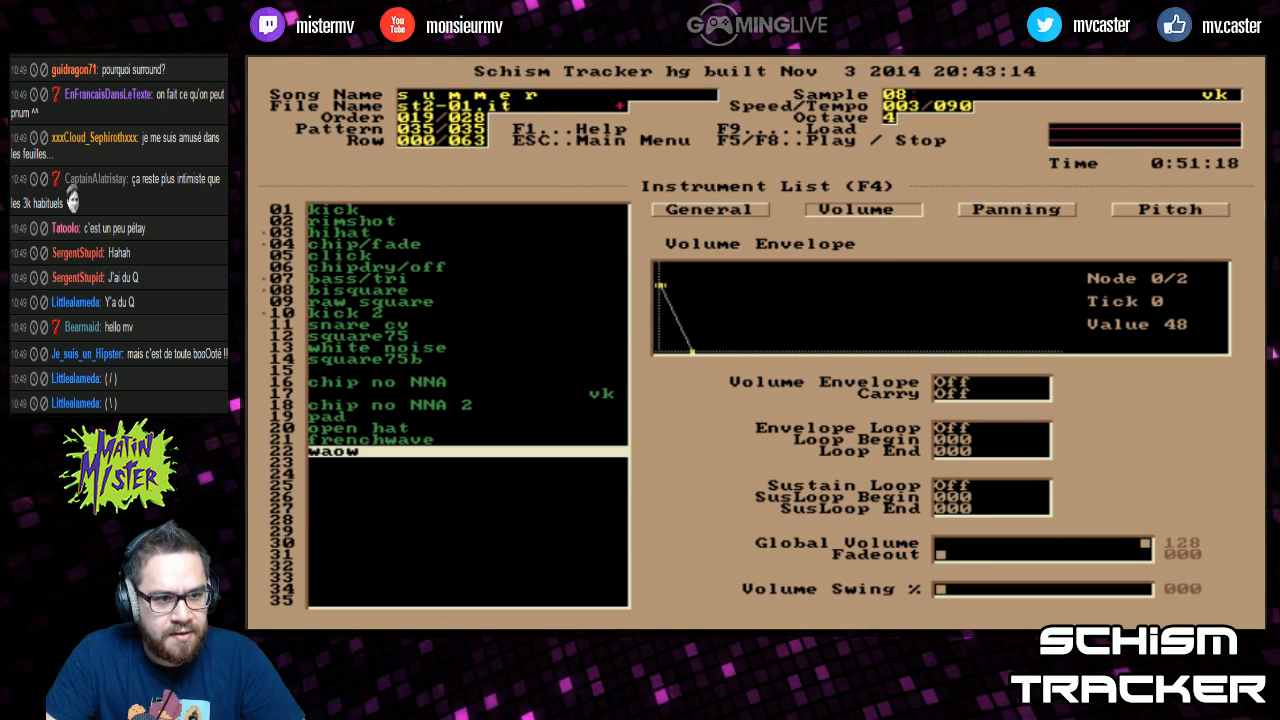
Step: Go back up the instrument list to instrument 04, chip/fade, and examine its volume envelope
key("Up")
key("Up")
key("Up")
key("Up")
key("Up")
key("Up")
key("Up")
key("Up")
key("Up")
key("Up")
key("Up")
key("Up")
key("Up")
key("Up")
key("Up")
key("Up")
key("Up")
key("Up")
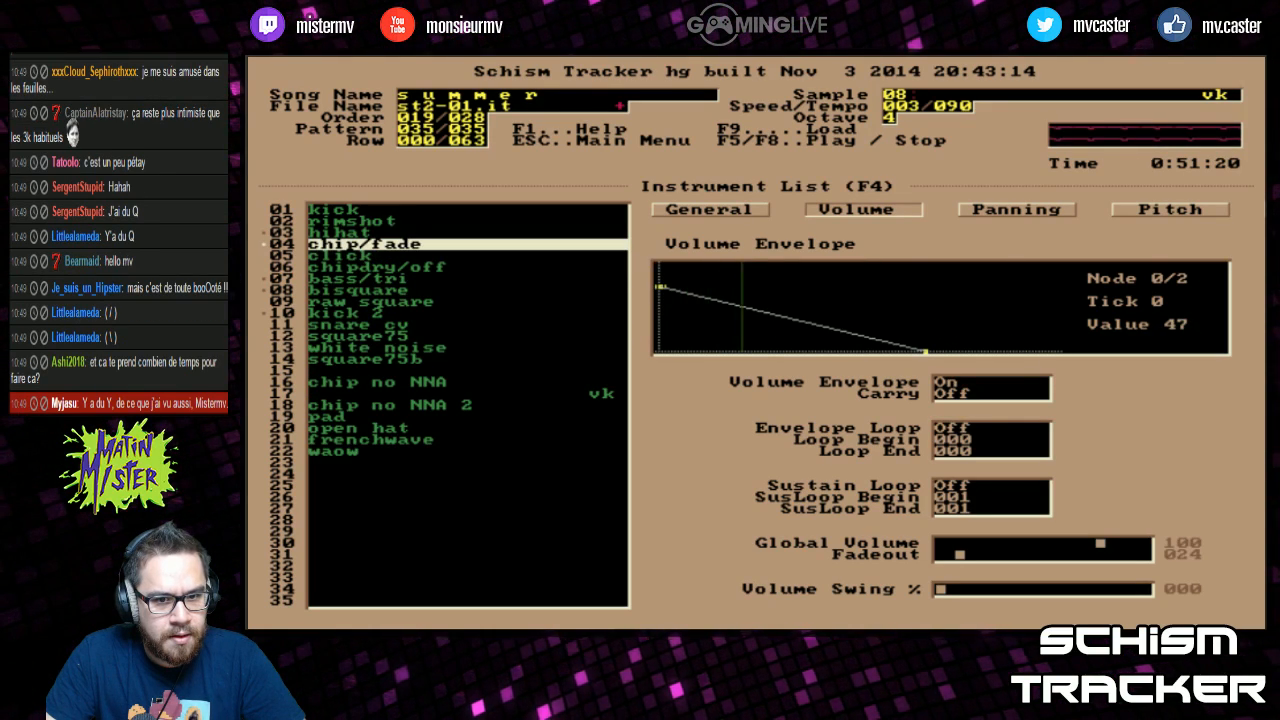
key("Tab")
key("Right")
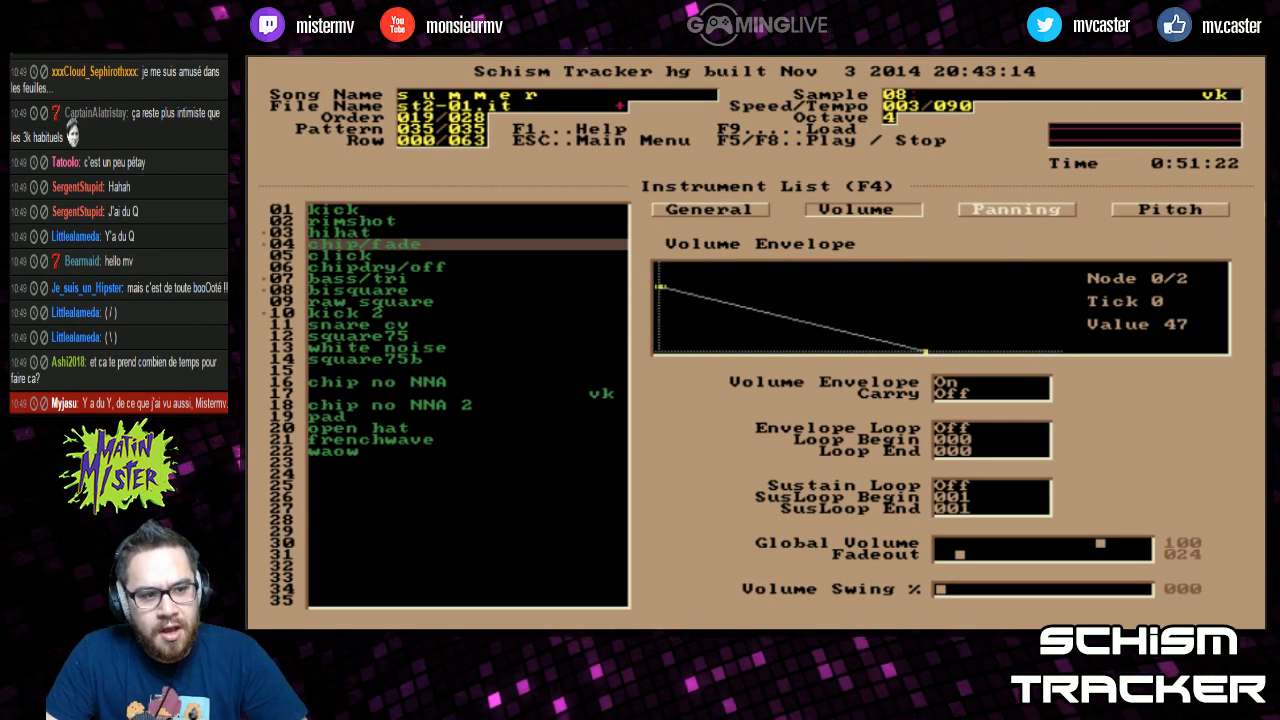
key("Tab")
key("Tab")
key("Tab")
key("Right")
key("Right")
key("Right")
key("Tab")
key("F5")
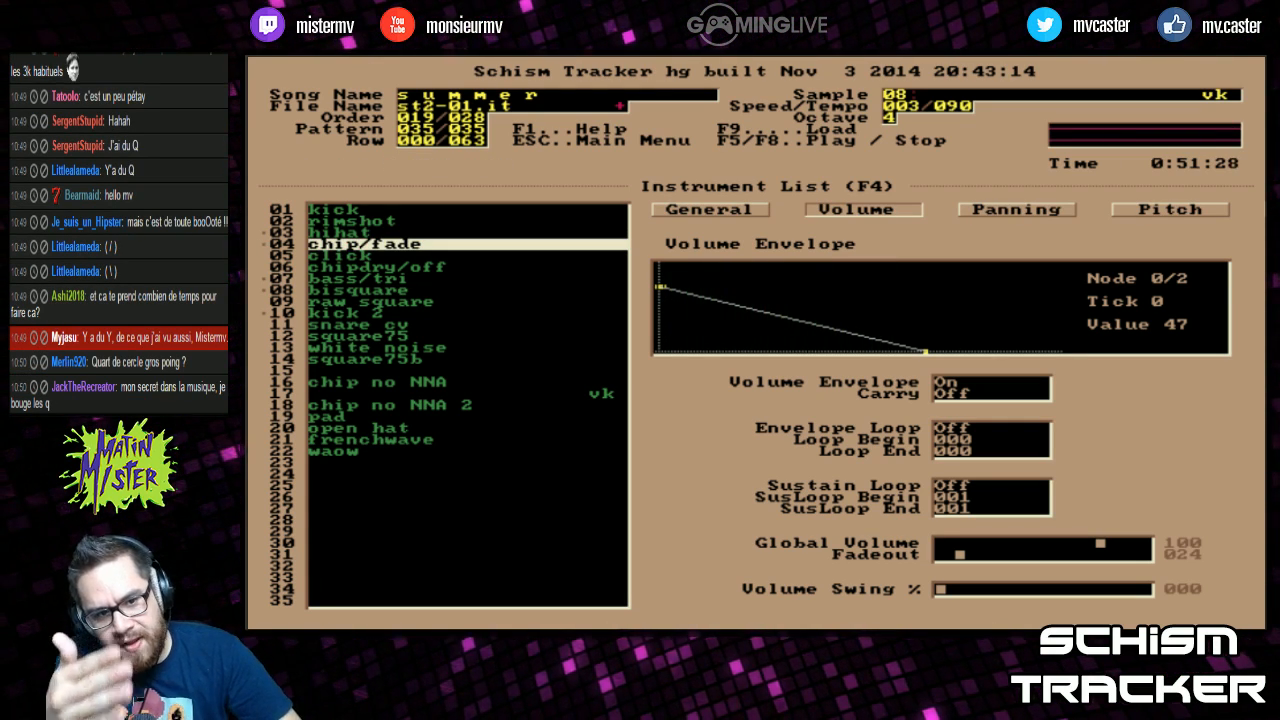
Step: Turn on the sustain loop in the volume envelope of chip/fade, with both SusLoop Begin and SusLoop End set to 000
key("Tab")
key("Right")
key("Down")
key("Down")
key("Down")
key("space")
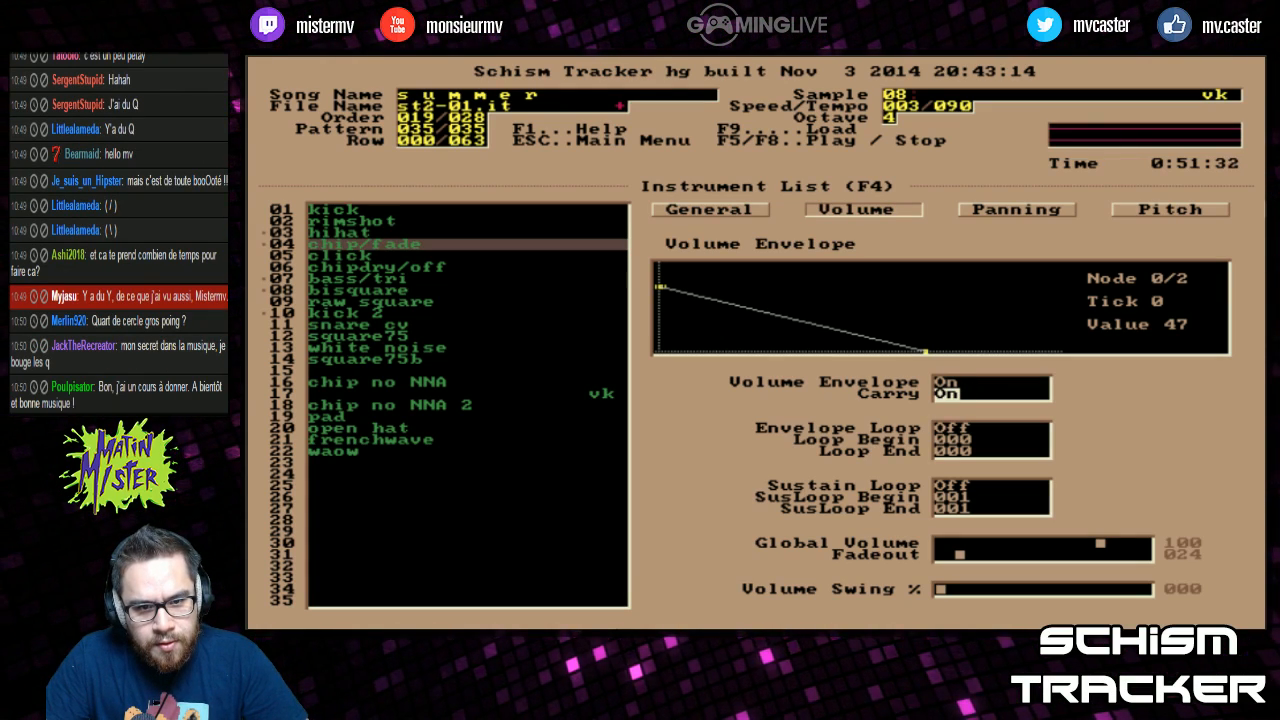
key("Down")
key("Down")
key("Down")
key("Down")
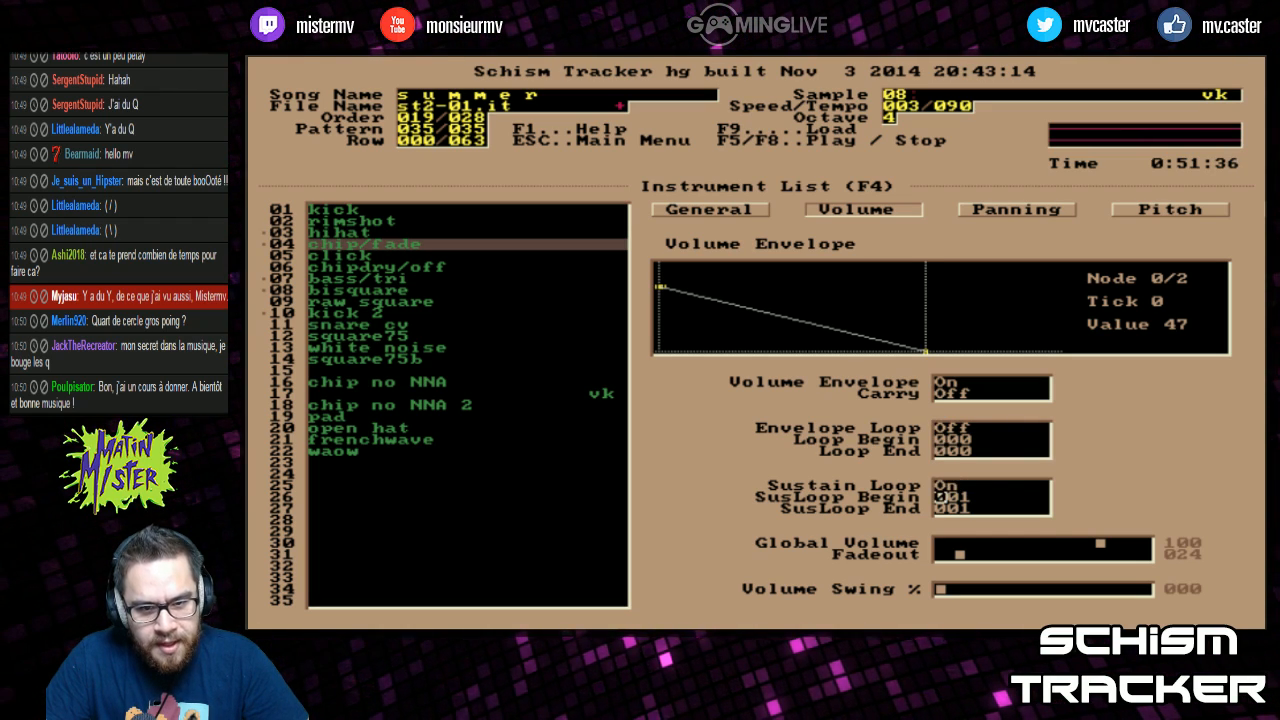
key("Down")
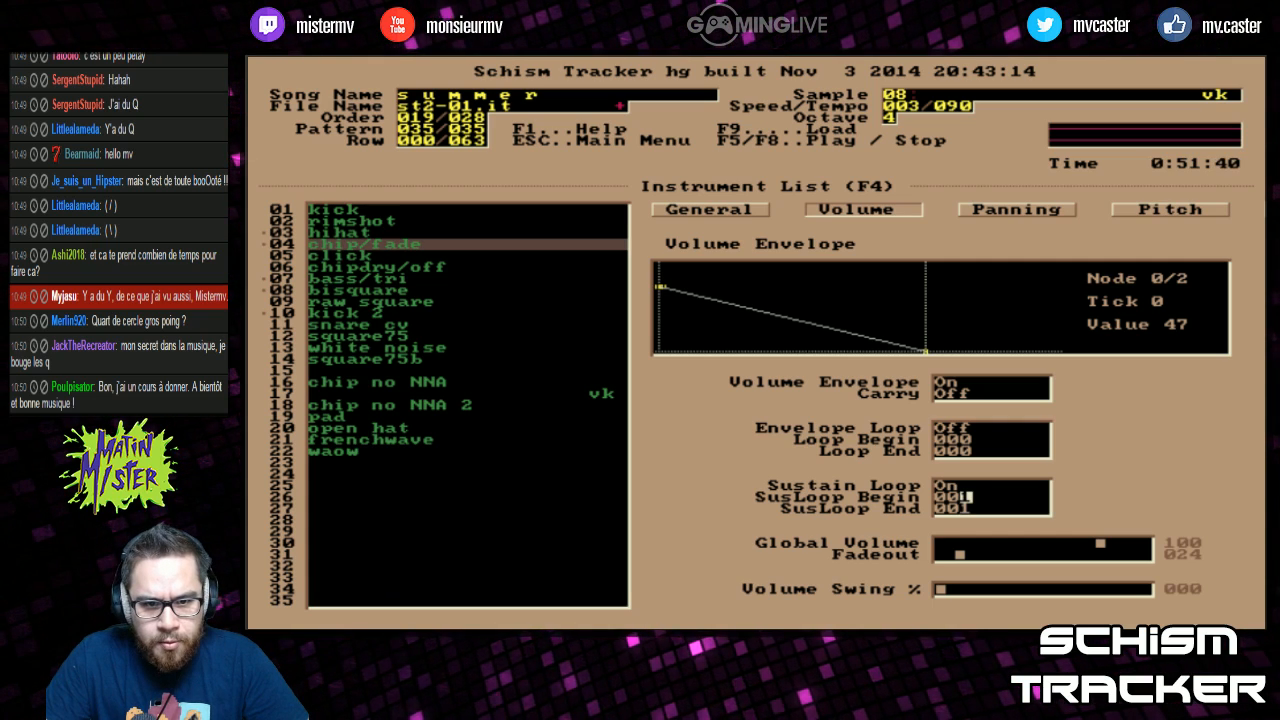
type("0")
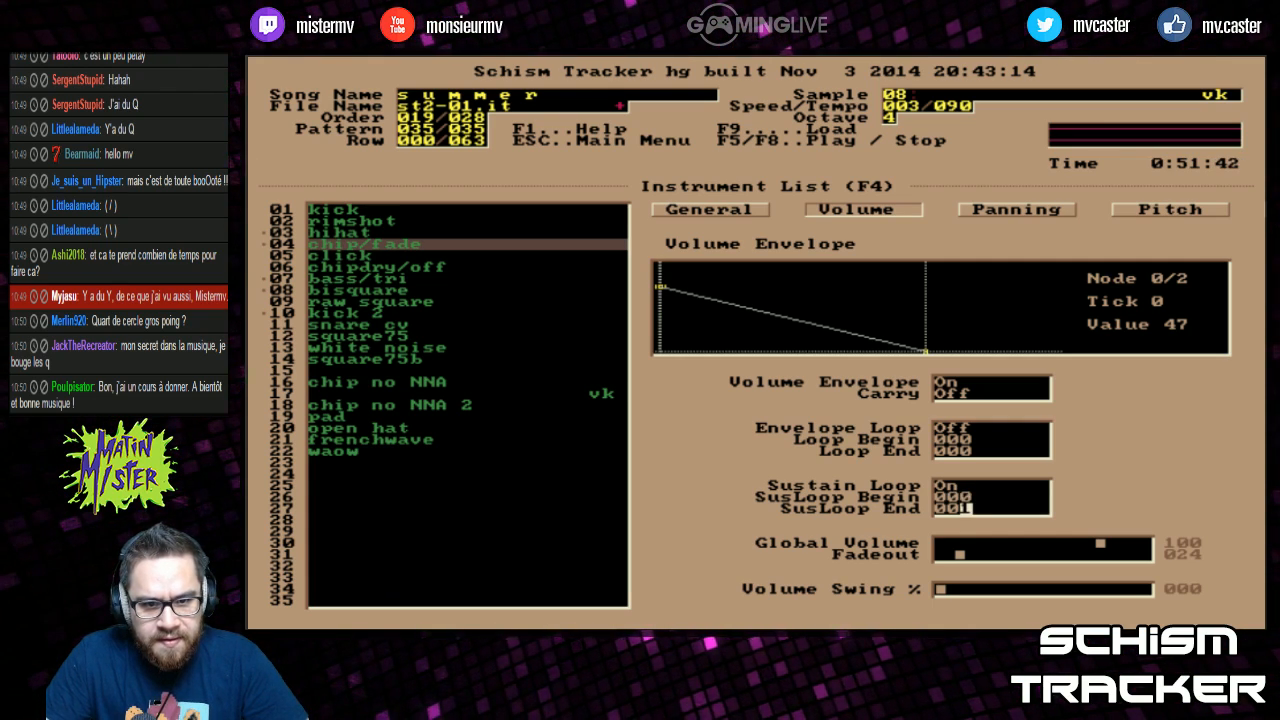
type("3")
Step: Return to chip/fade in the instrument list and audition the C-5 note several times to hear the sustain
key("Tab")
key("q")
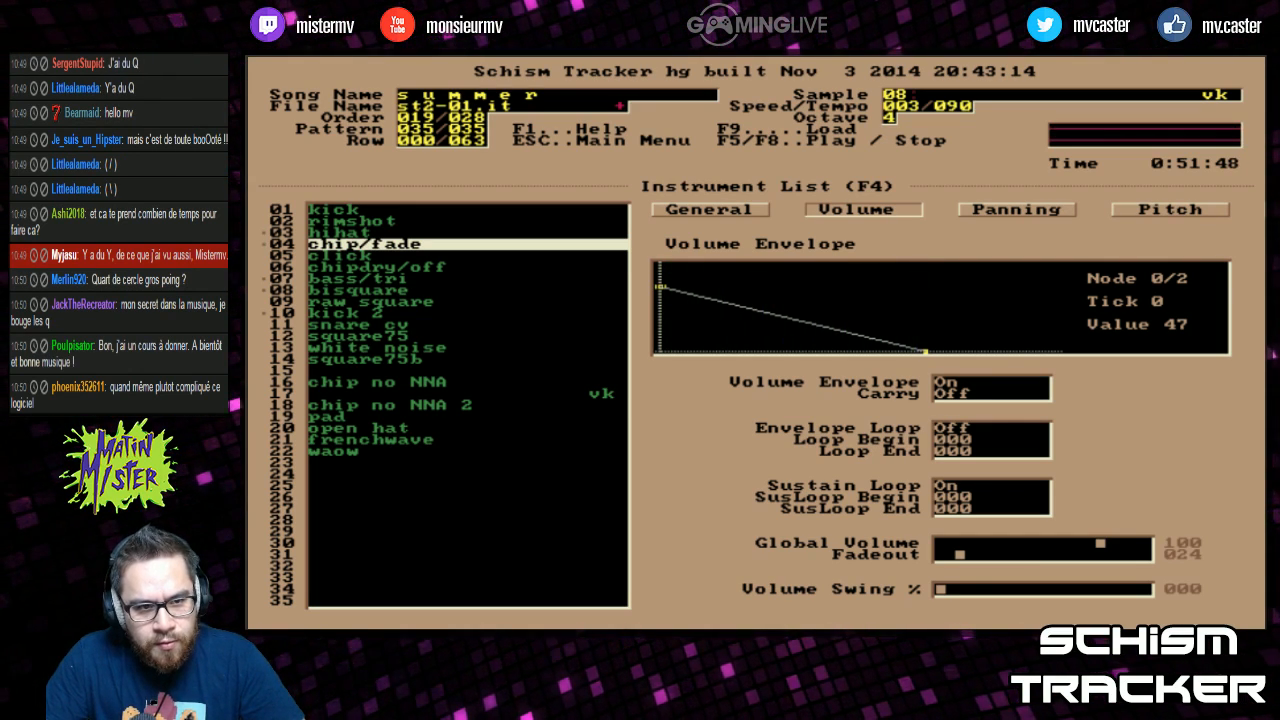
key("q")
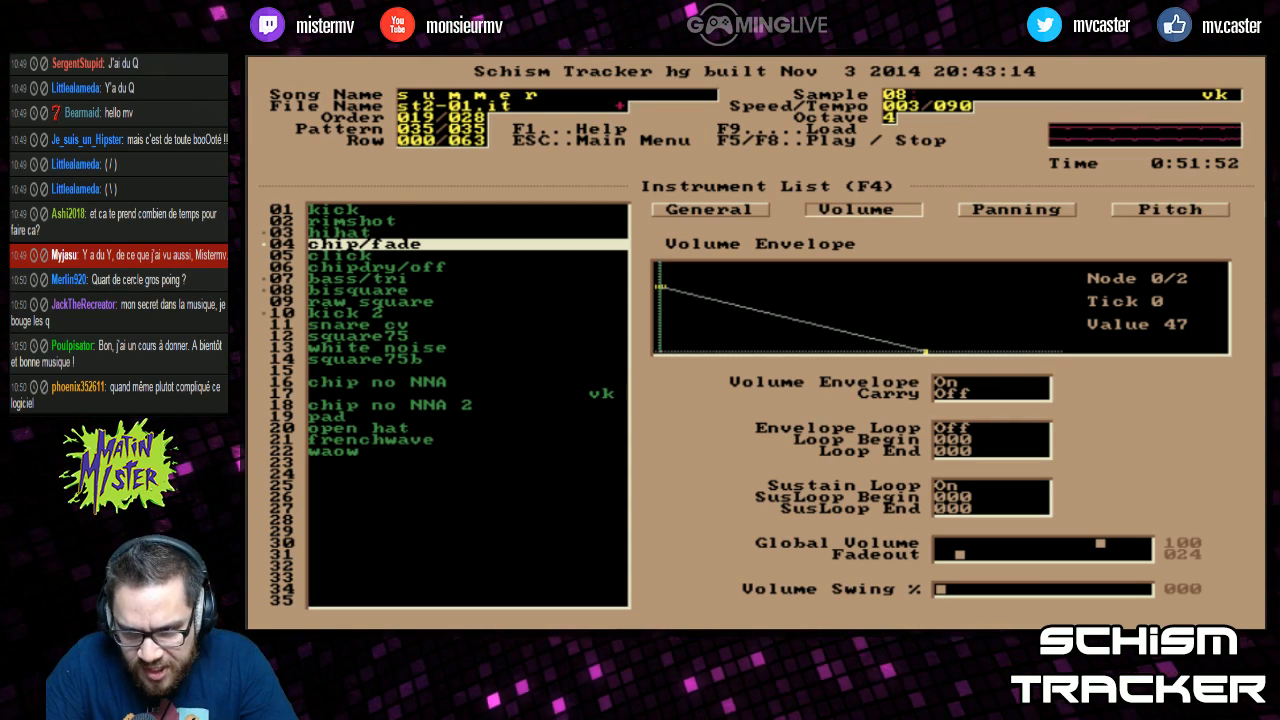
key("q")
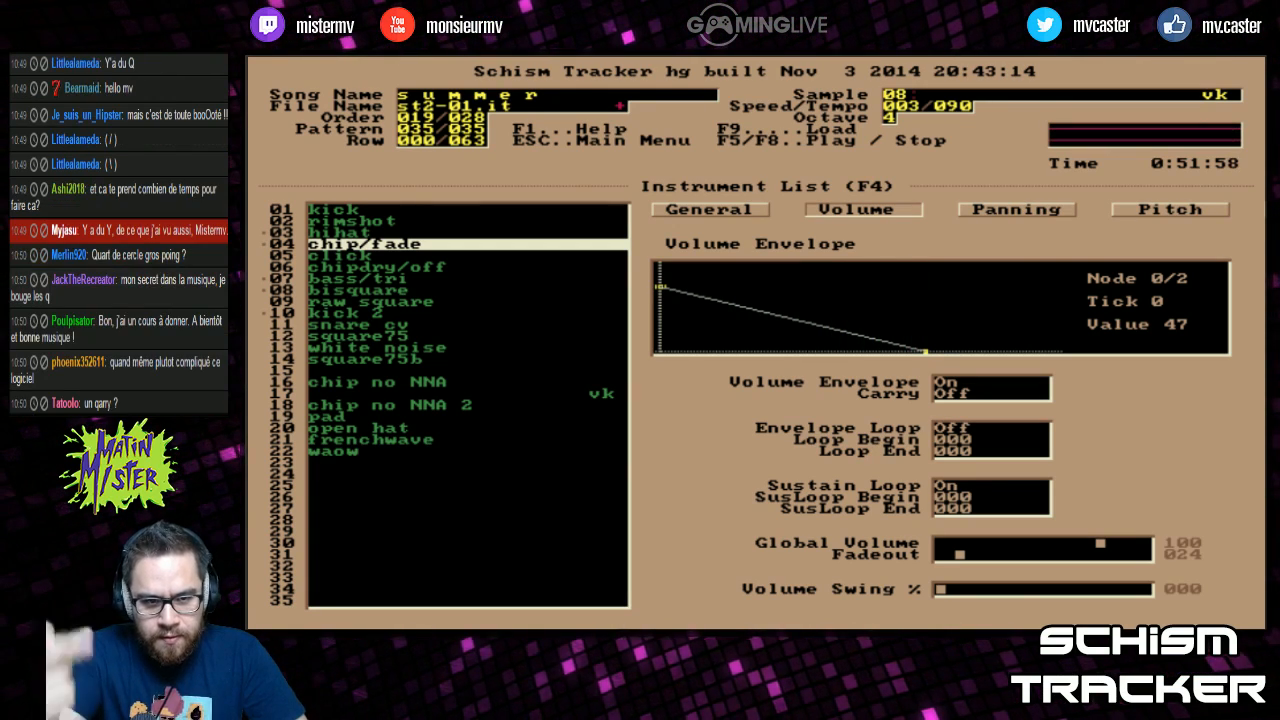
Step: In Channel 01 of pattern 035, enter F-5 at row 004 and A-5 at row 008 with instrument 04, and play the pattern briefly
key("F2")
key("Down")
key("Down")
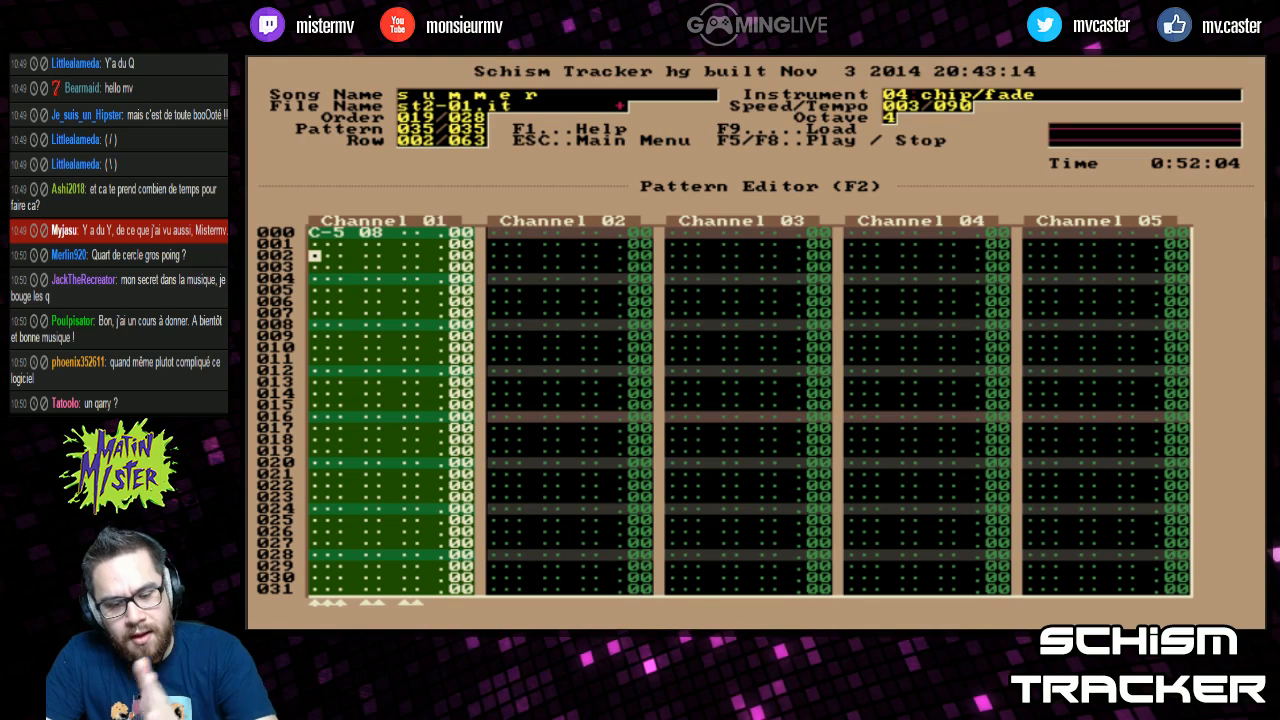
key("Down")
key("Up")
key("r")
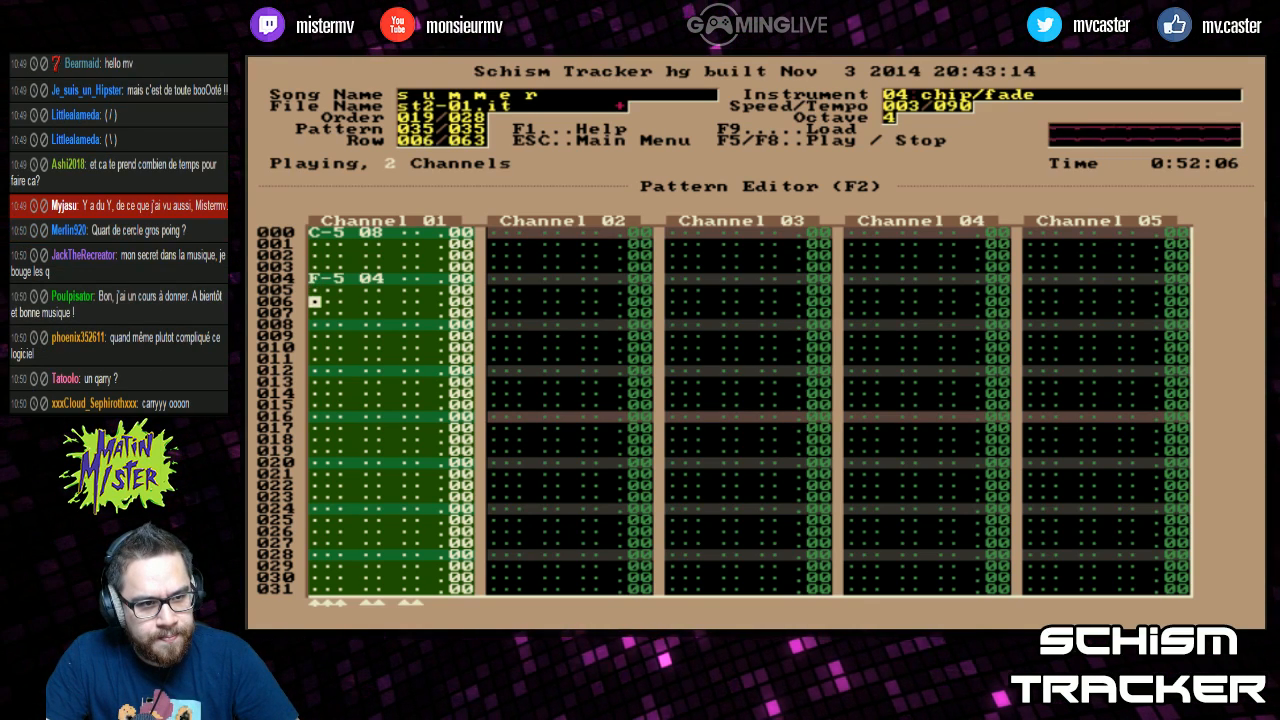
key("Up")
key("y")
key("Down")
key("Down")
key("Down")
key("F6")
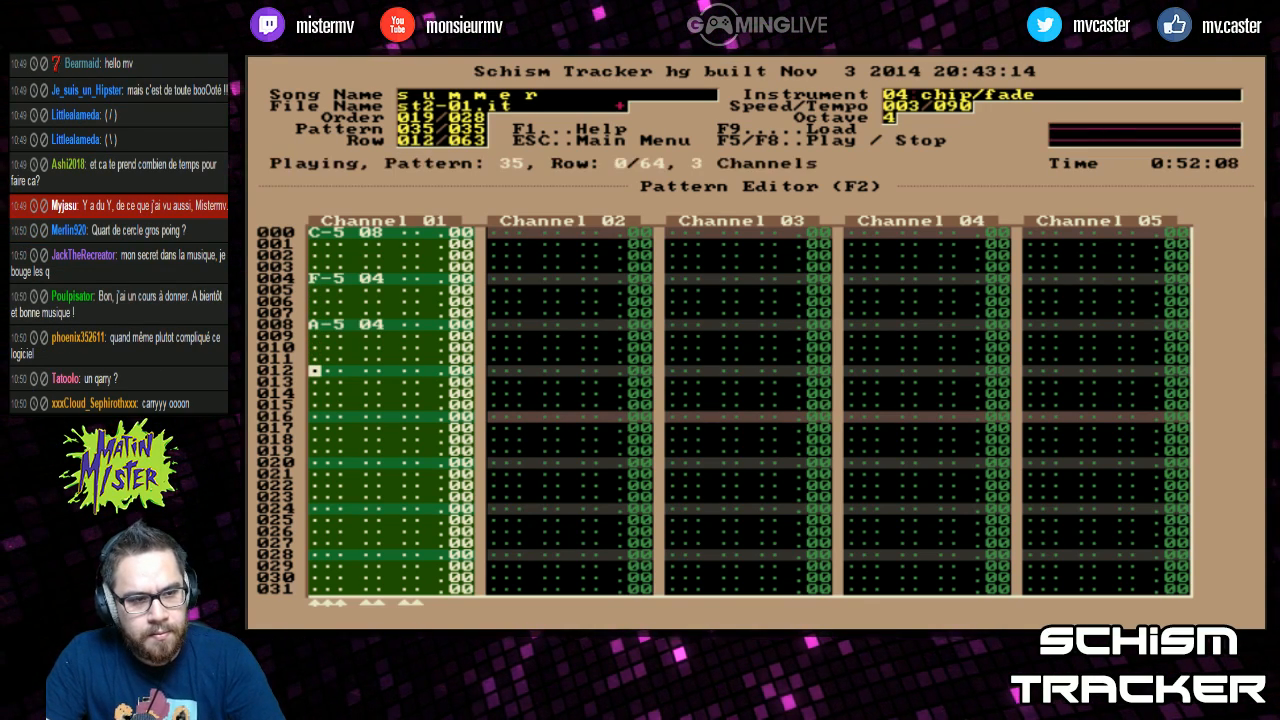
key("F8")
Step: Change the instrument of the C-5 note at row 000 to 04, and play the pattern briefly
key("Home")
key("Right")
key("Right")
type("04")
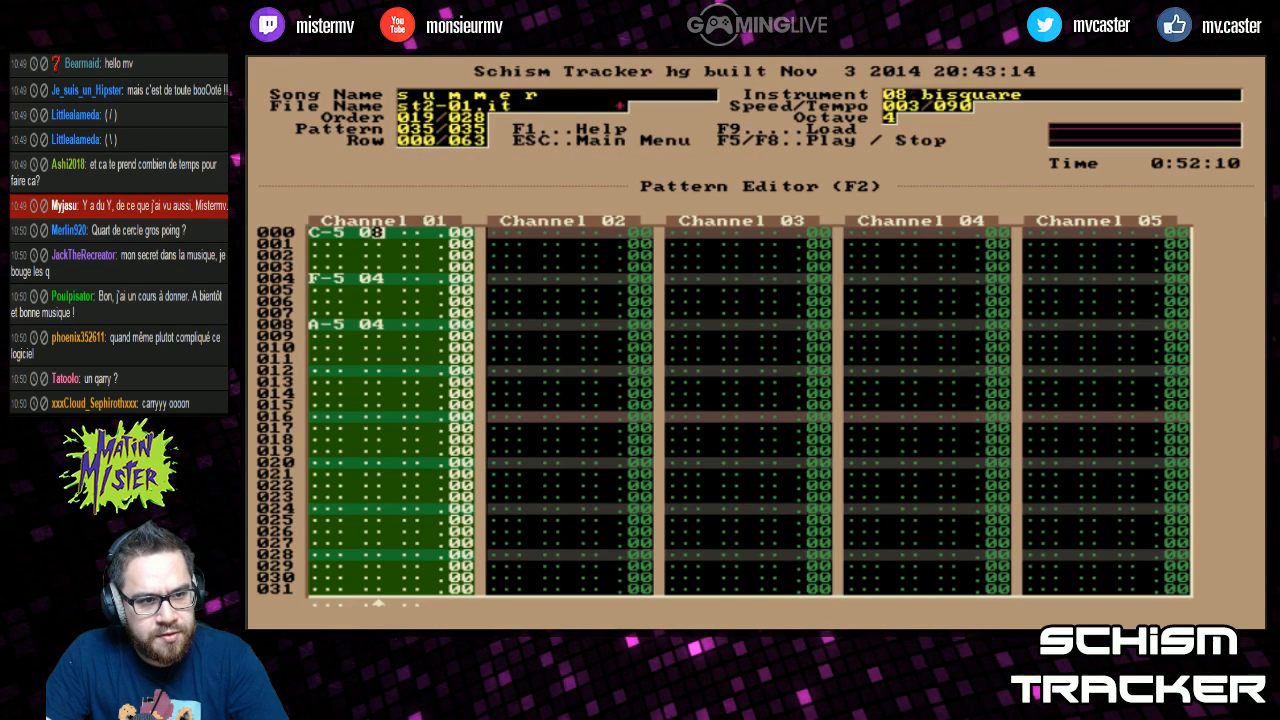
key("F6")
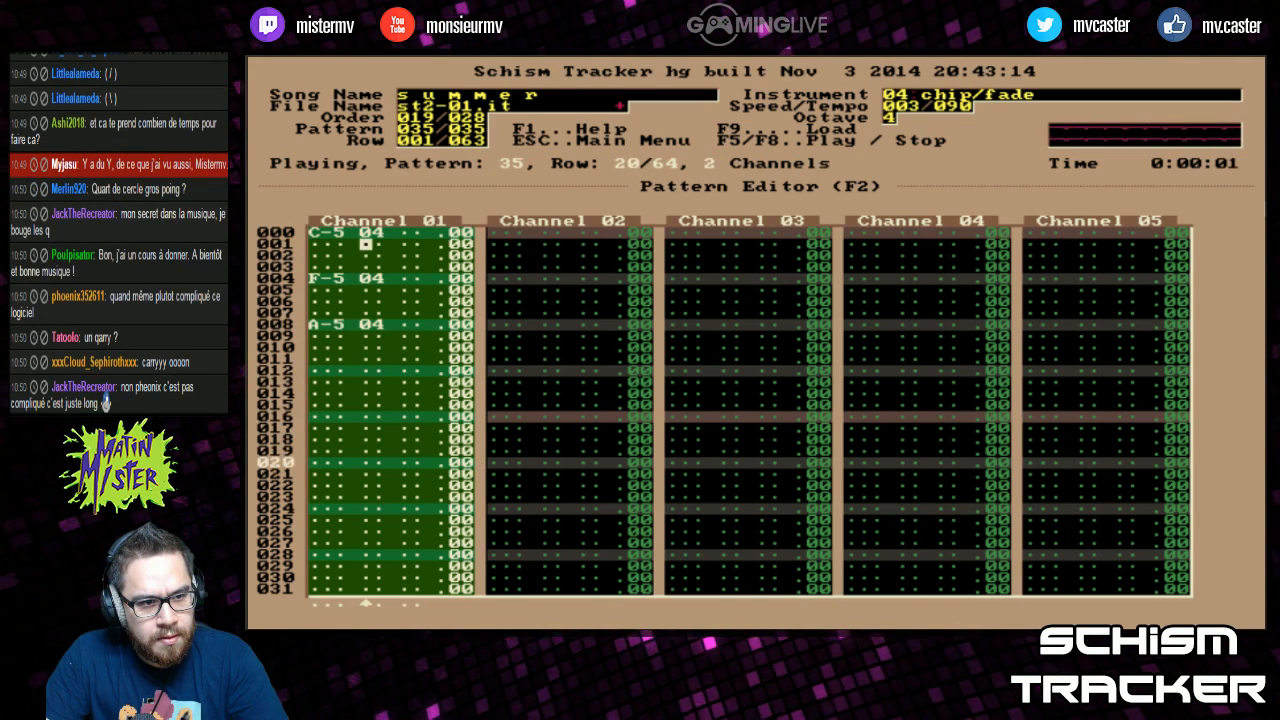
key("F8")
Step: Place a note-off at row 016 of Channel 01, play the pattern, and stop playback
key("Page_Down")
key("Left")
key("Left")
key("Down")
key("Down")
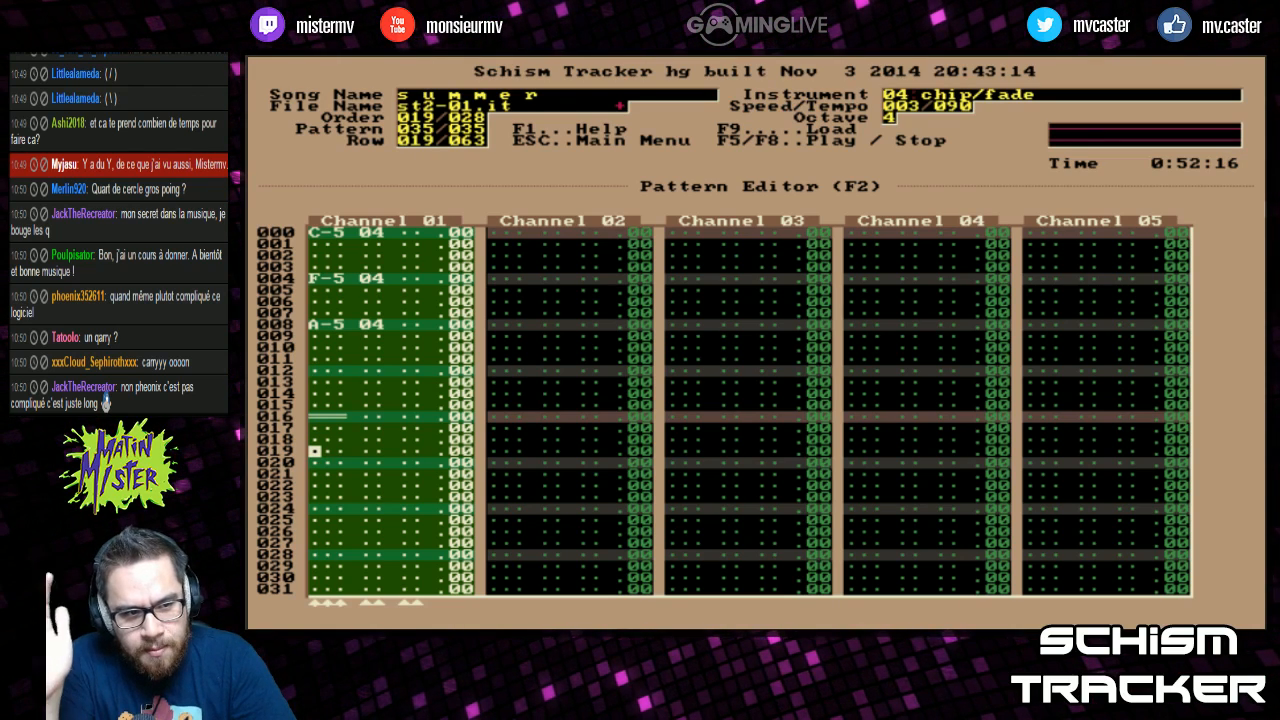
key("F6")
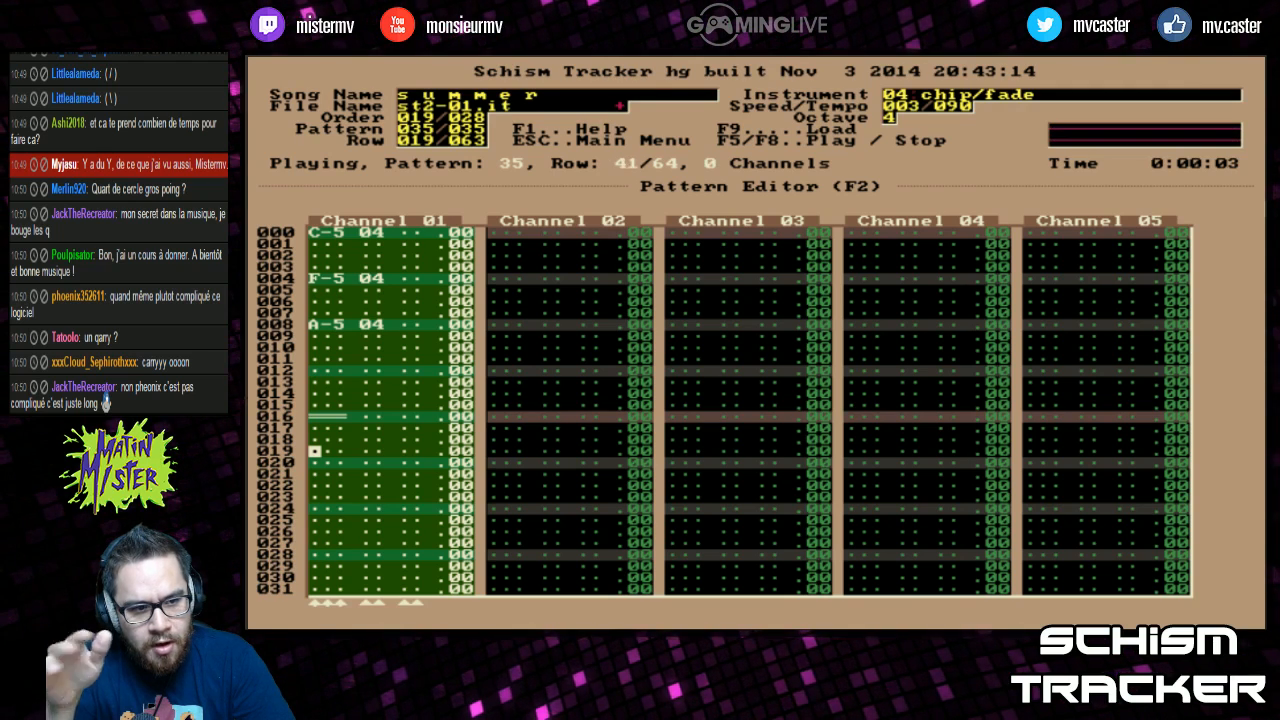
key("F8")
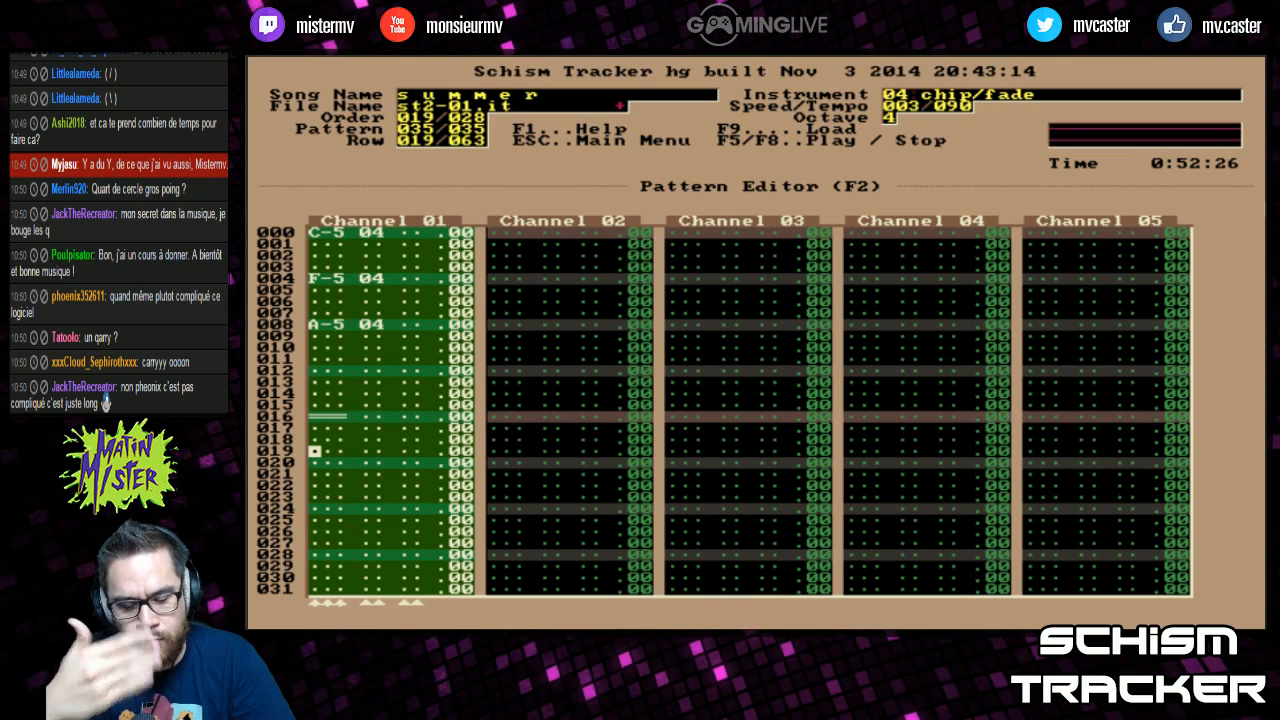
Step: Replace the note-off at row 016 of Channel 01 with a note cut, play the pattern, and stop playback
key("F4")
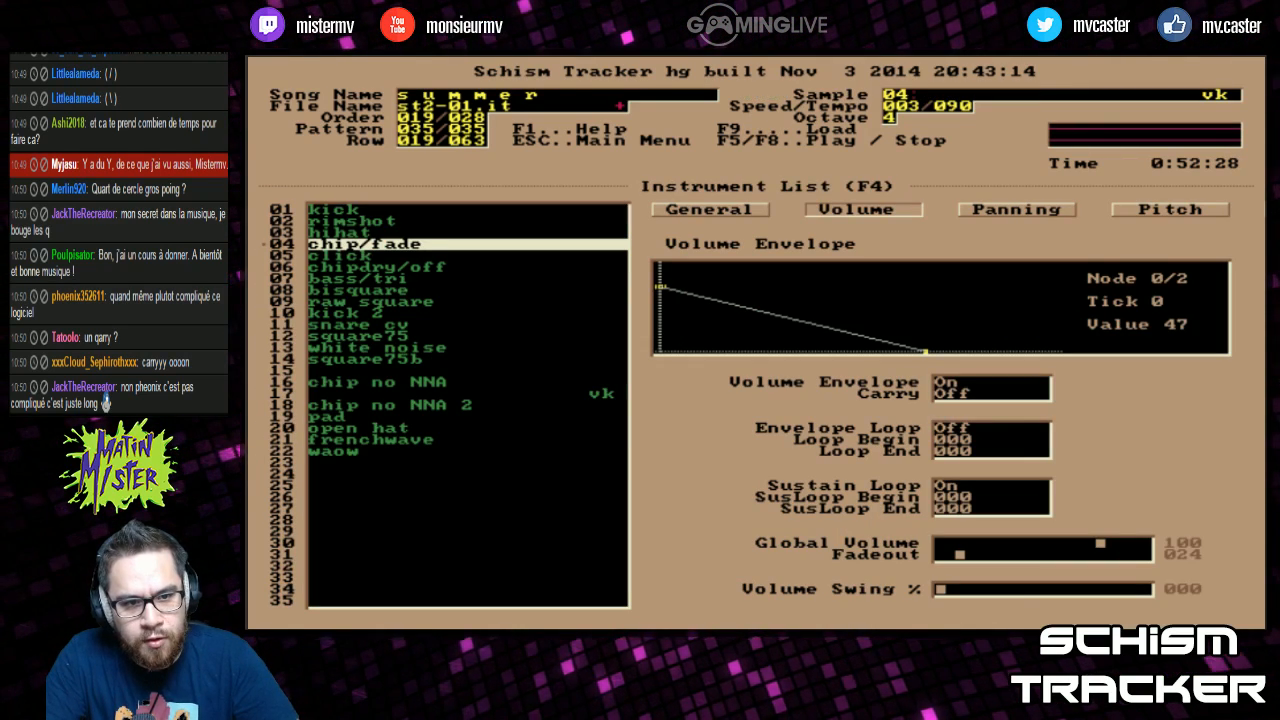
key("F2")
key("Up")
key("Up")
key("Up")
key("1")
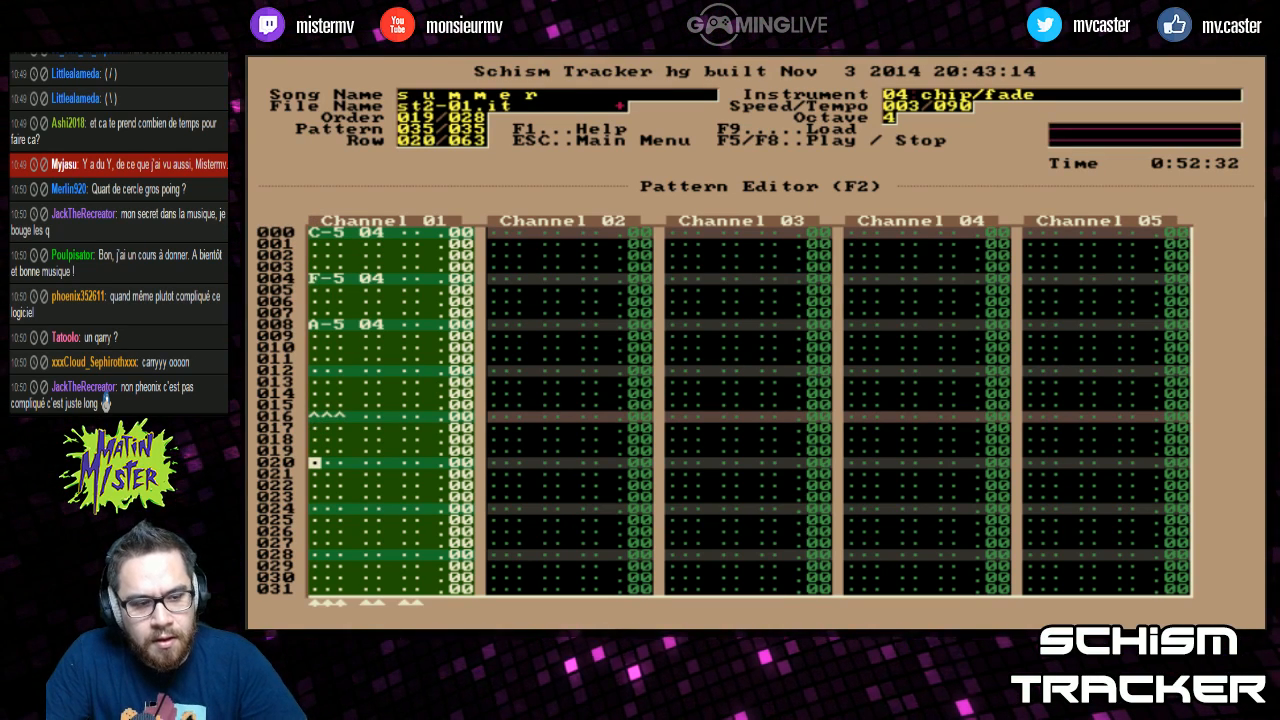
key("F6")
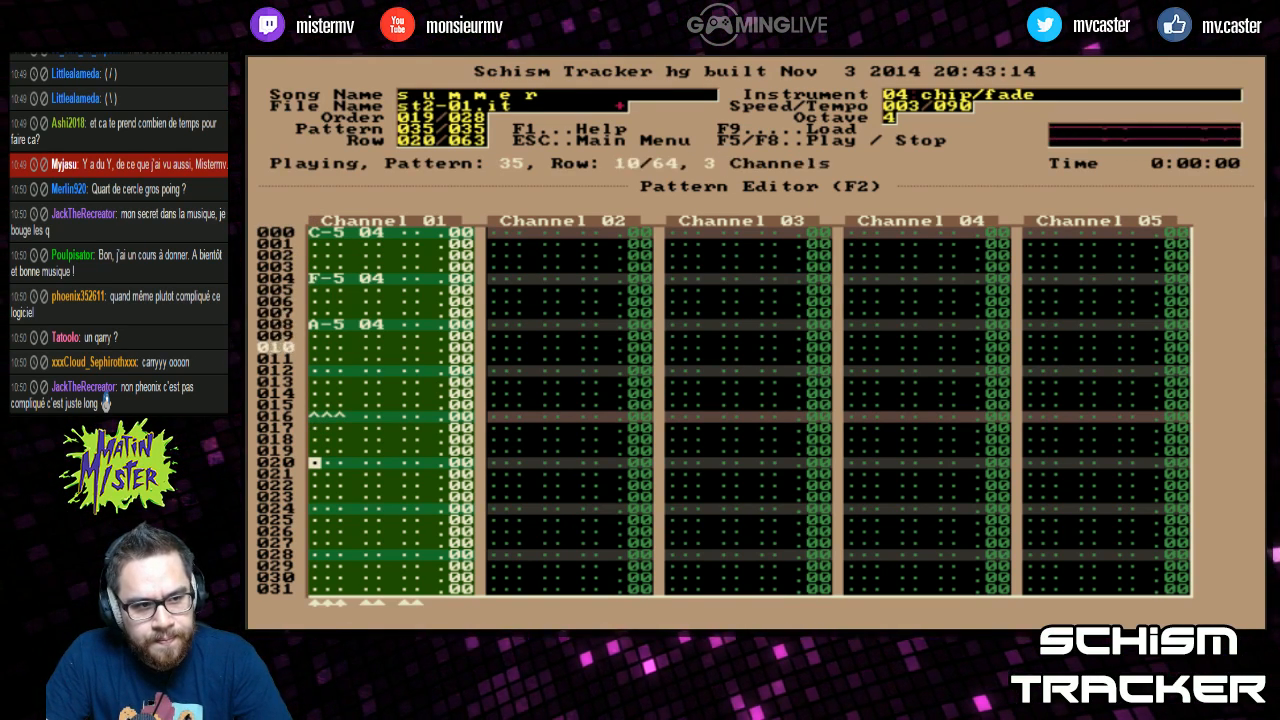
key("F8")
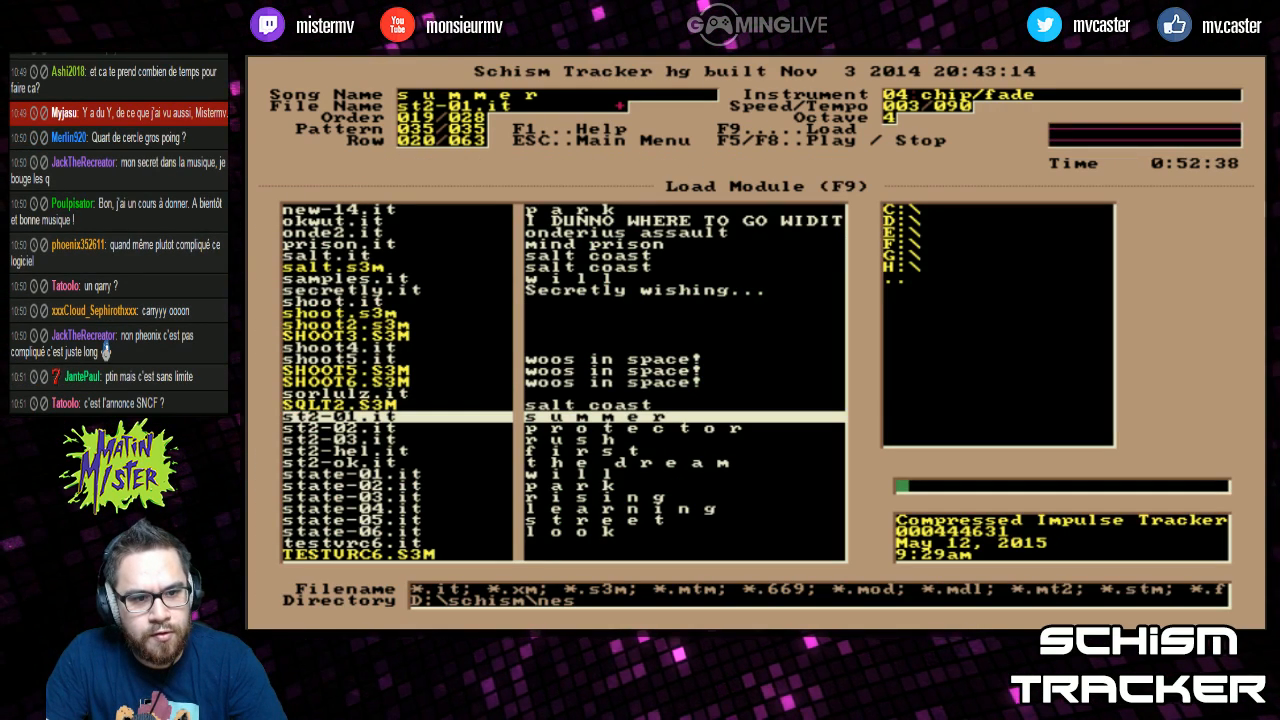
Step: Return to the pattern editor, go to pattern 014, and look across its channels up to Channel 09
key("F1")
key("F2")
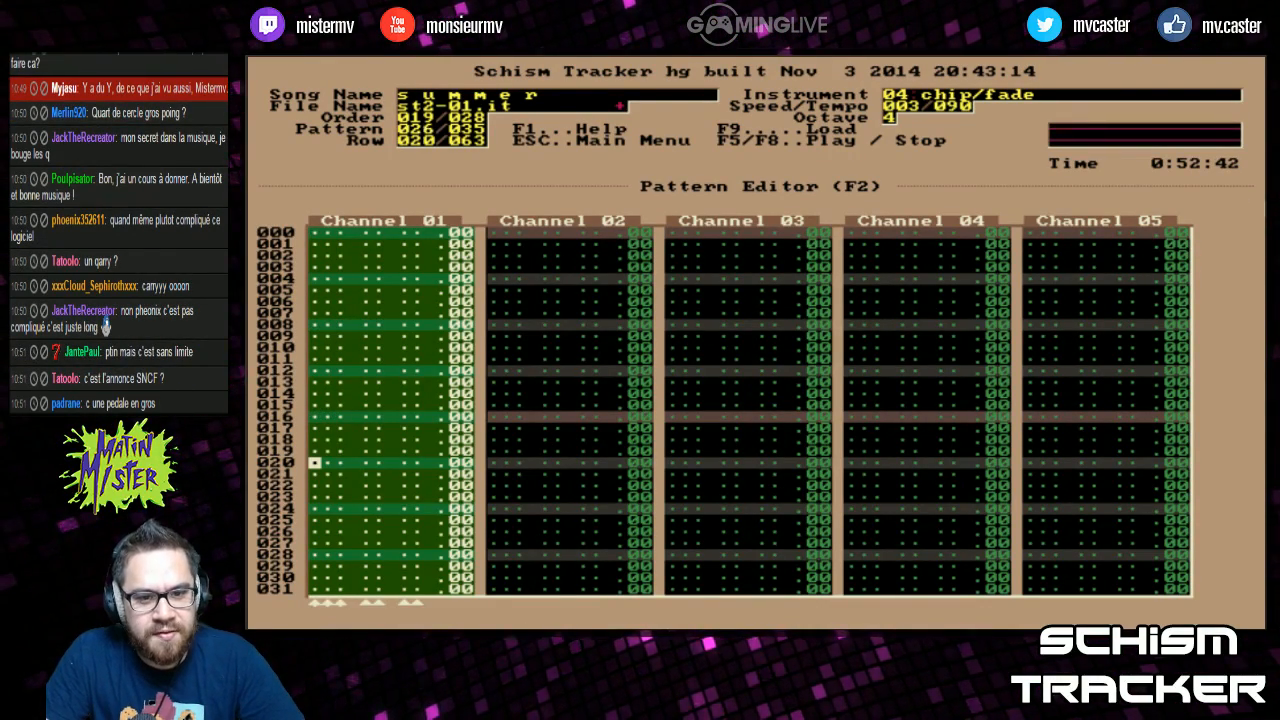
key("KP_Subtract")
key("KP_Subtract")
key("KP_Subtract")
key("KP_Subtract")
key("KP_Subtract")
key("KP_Subtract")
key("KP_Subtract")
key("KP_Subtract")
key("KP_Subtract")
key("KP_Subtract")
key("KP_Subtract")
key("KP_Subtract")
key("Tab")
key("Tab")
key("Tab")
key("Tab")
key("Tab")
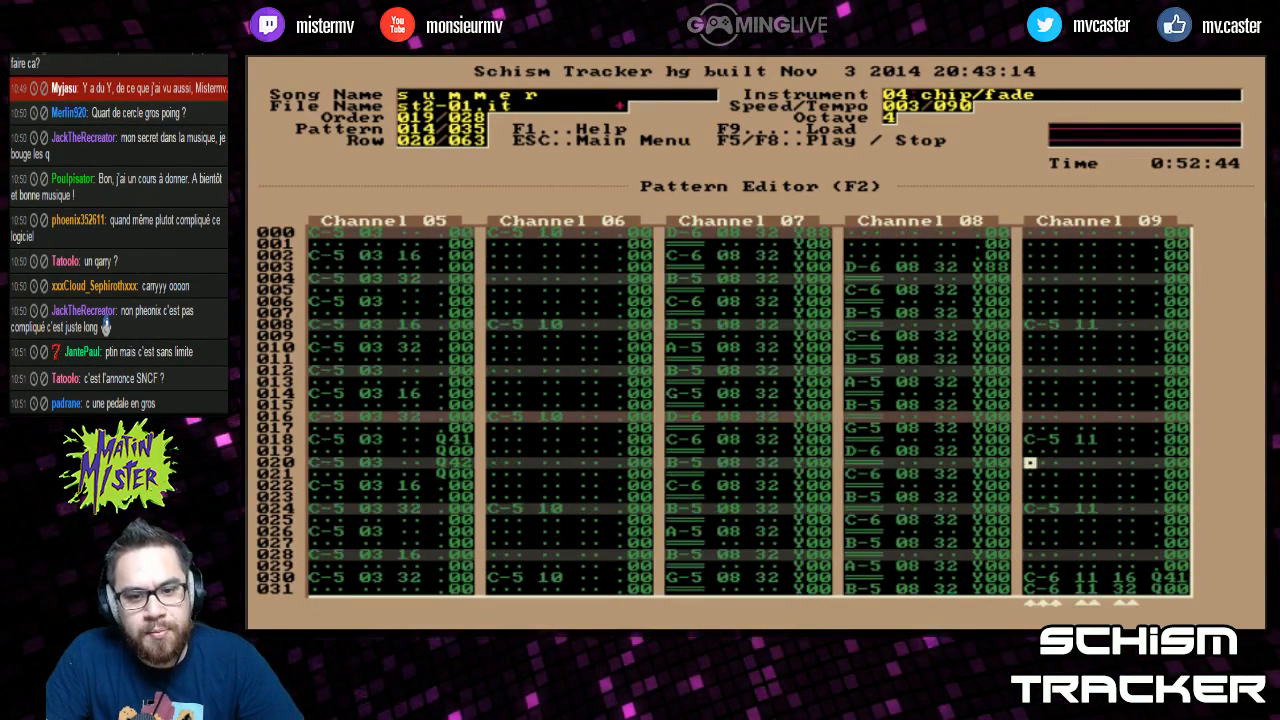
Step: Examine the Y88 effect at row 000 of Channel 07, play pattern 014, stop playback, and go to row 002
key("Home")
key("Home")
key("Tab")
key("Tab")
key("Tab")
key("Tab")
key("Tab")
key("Tab")
key("Tab")
key("Tab")
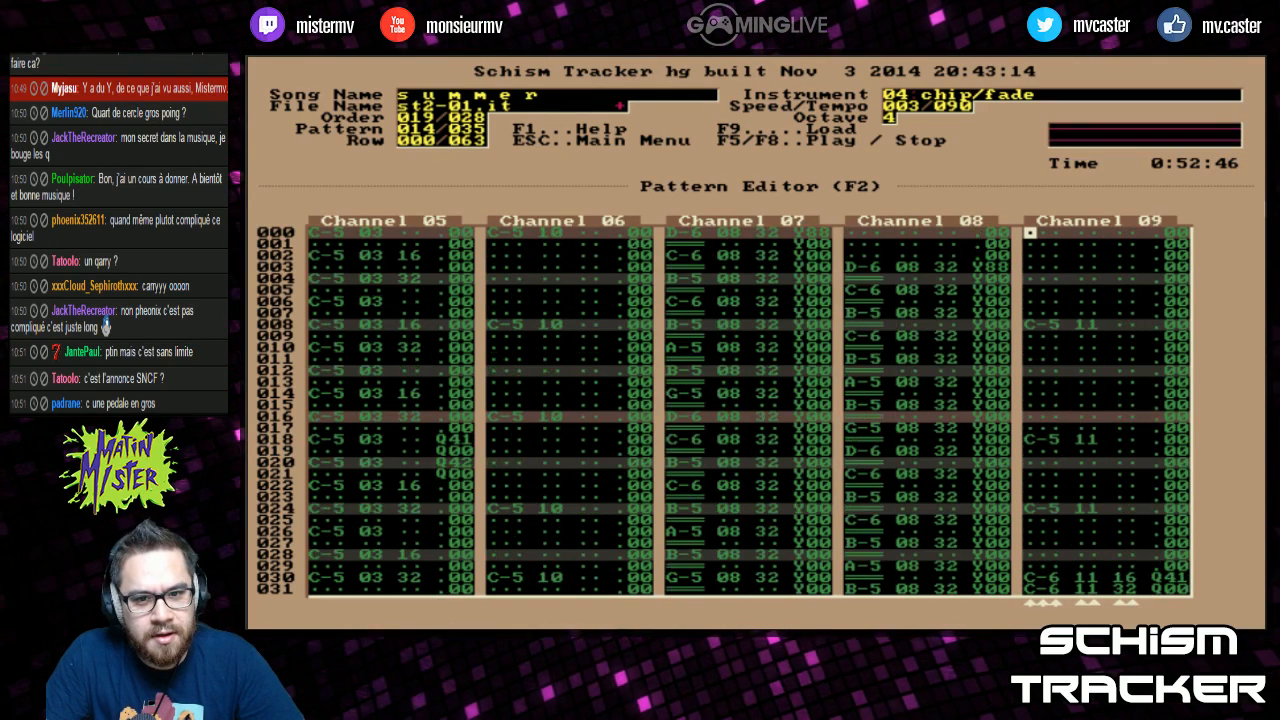
key("Left")
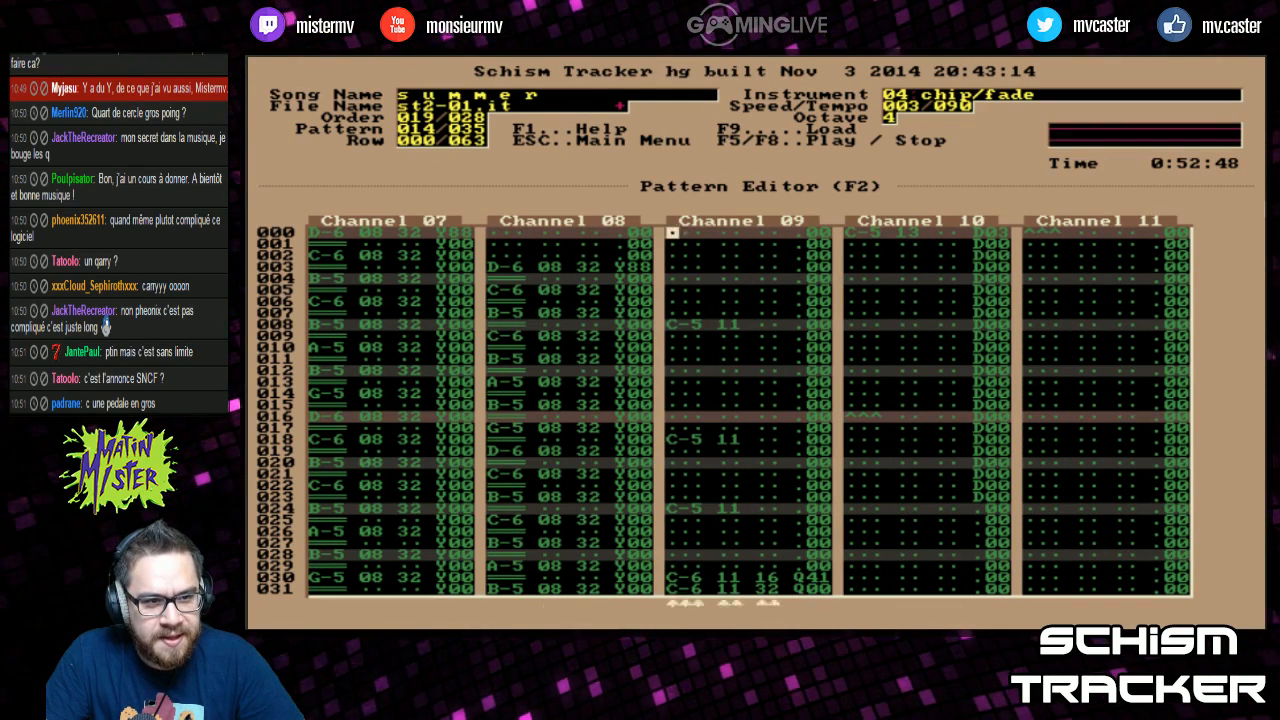
key("shift+Tab")
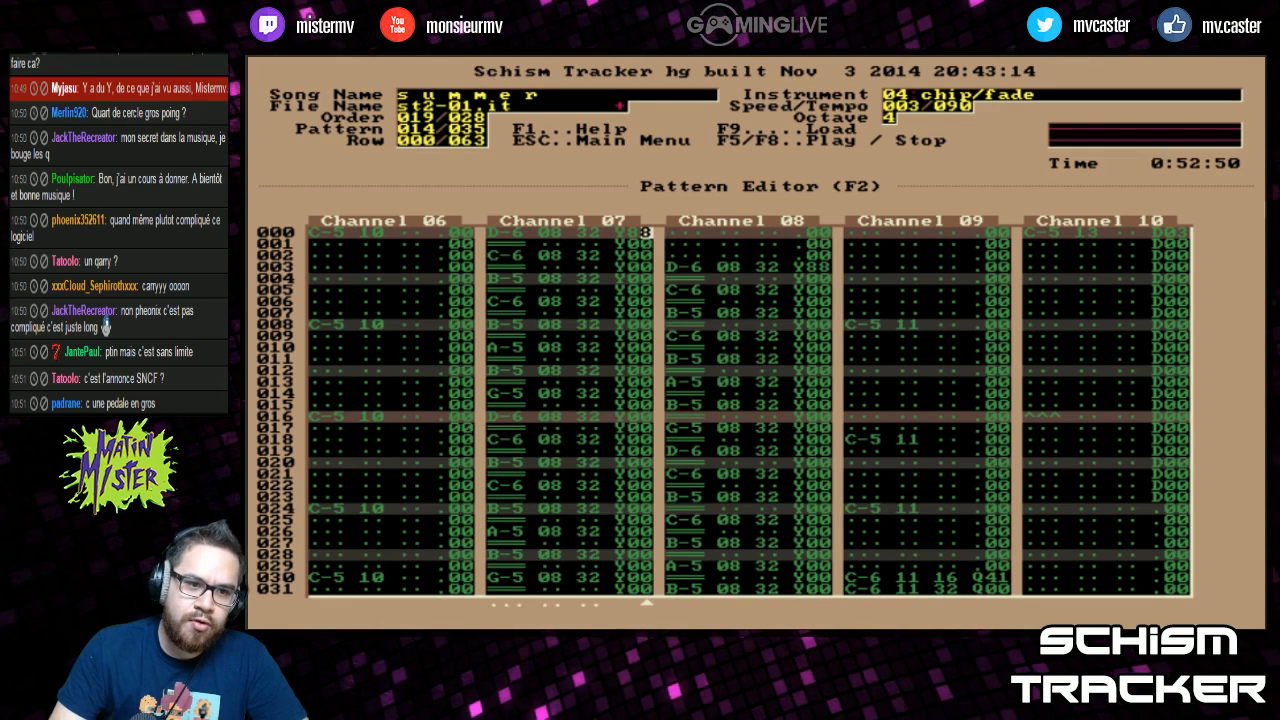
key("F6")
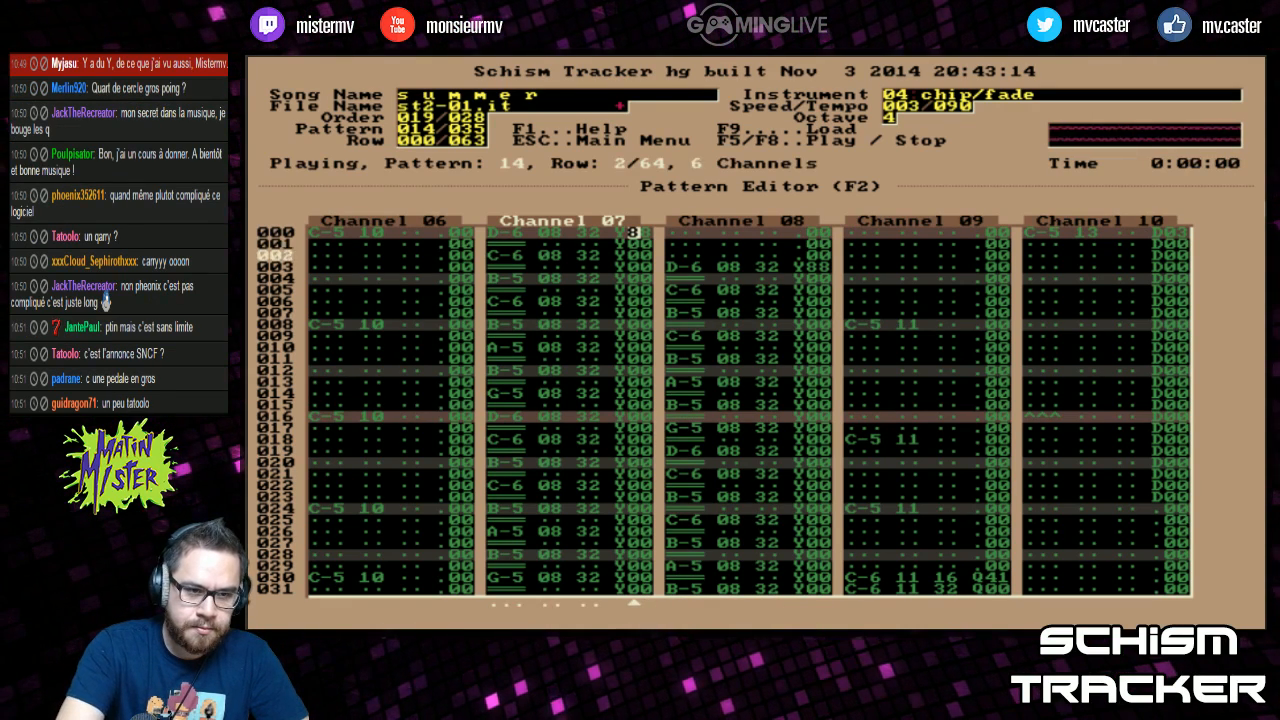
key("F8")
key("Down")
key("Down")
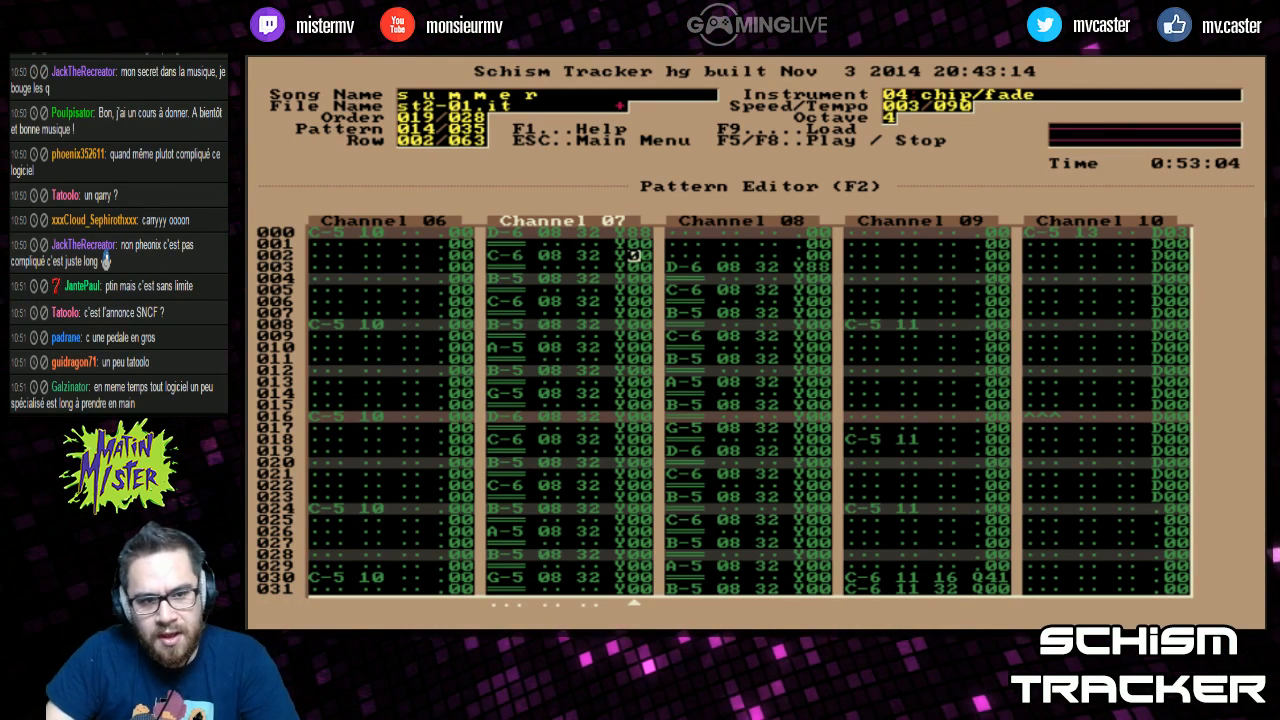
Step: Watch the looping pattern 014 on the info page and look through its channels in the pattern editor
key("F5")
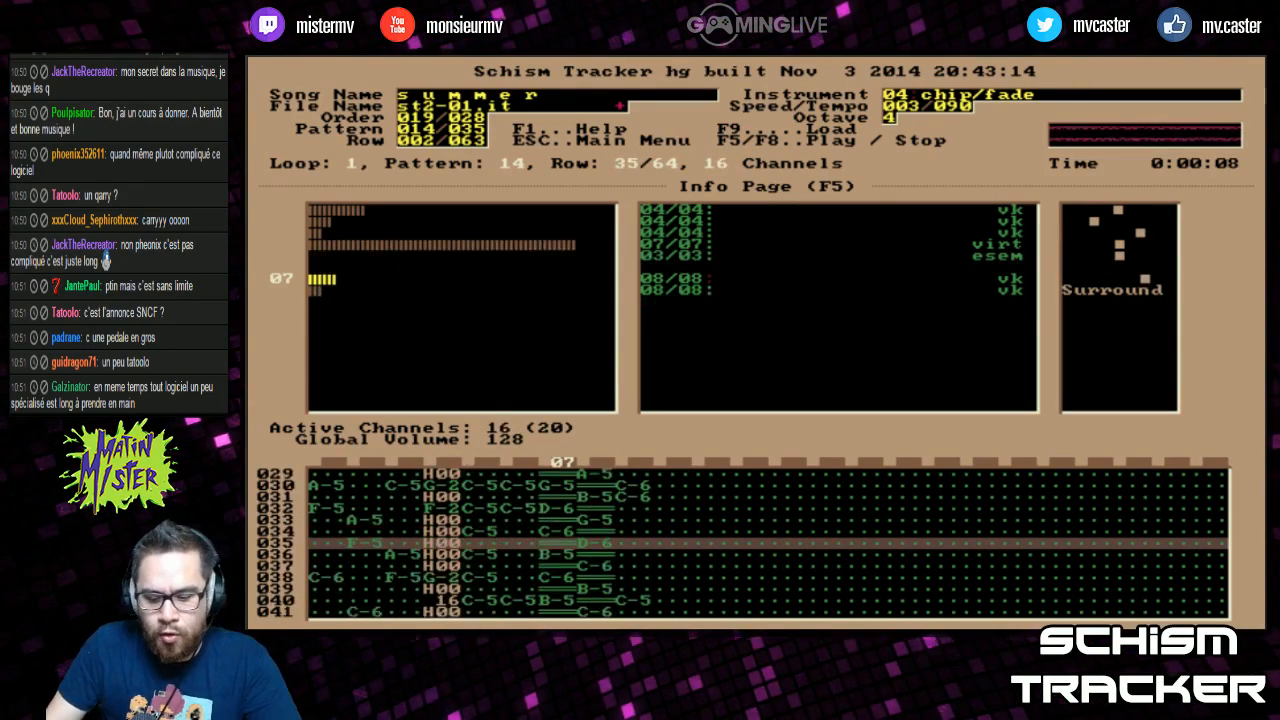
key("F2")
key("Tab")
key("Tab")
key("Tab")
key("Tab")
key("Tab")
key("Tab")
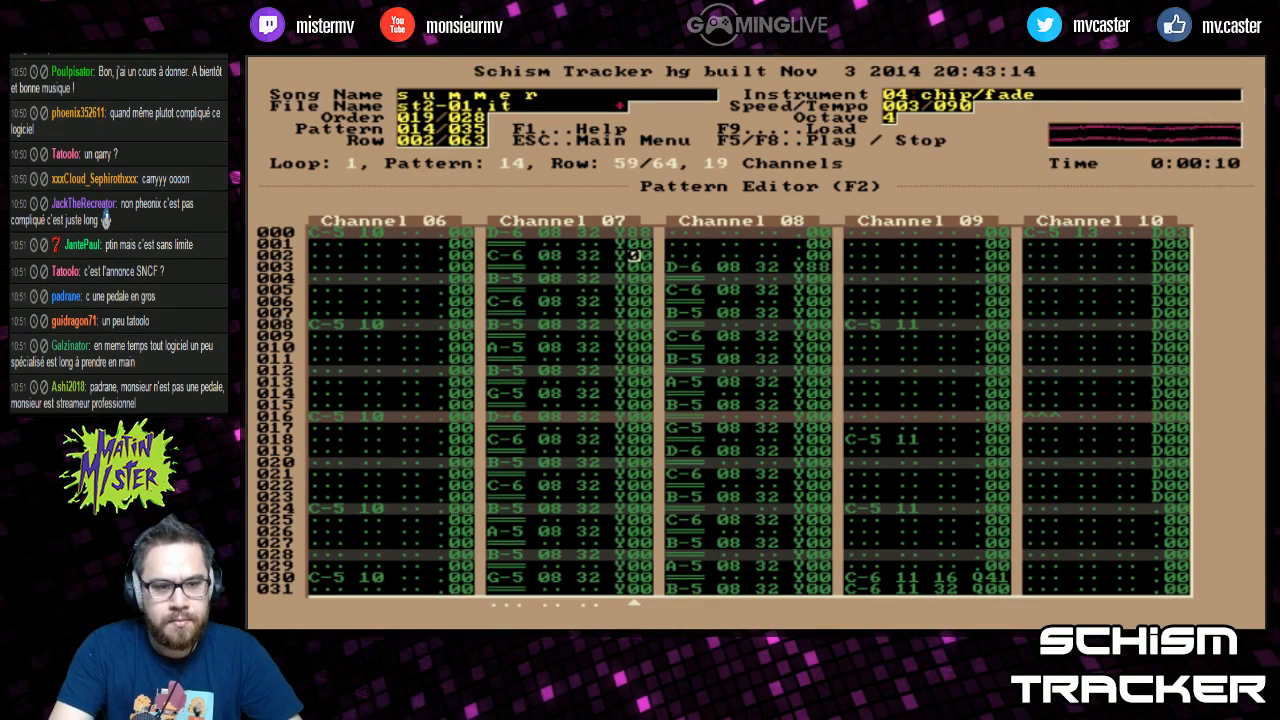
key("Tab")
key("Tab")
key("Tab")
key("Tab")
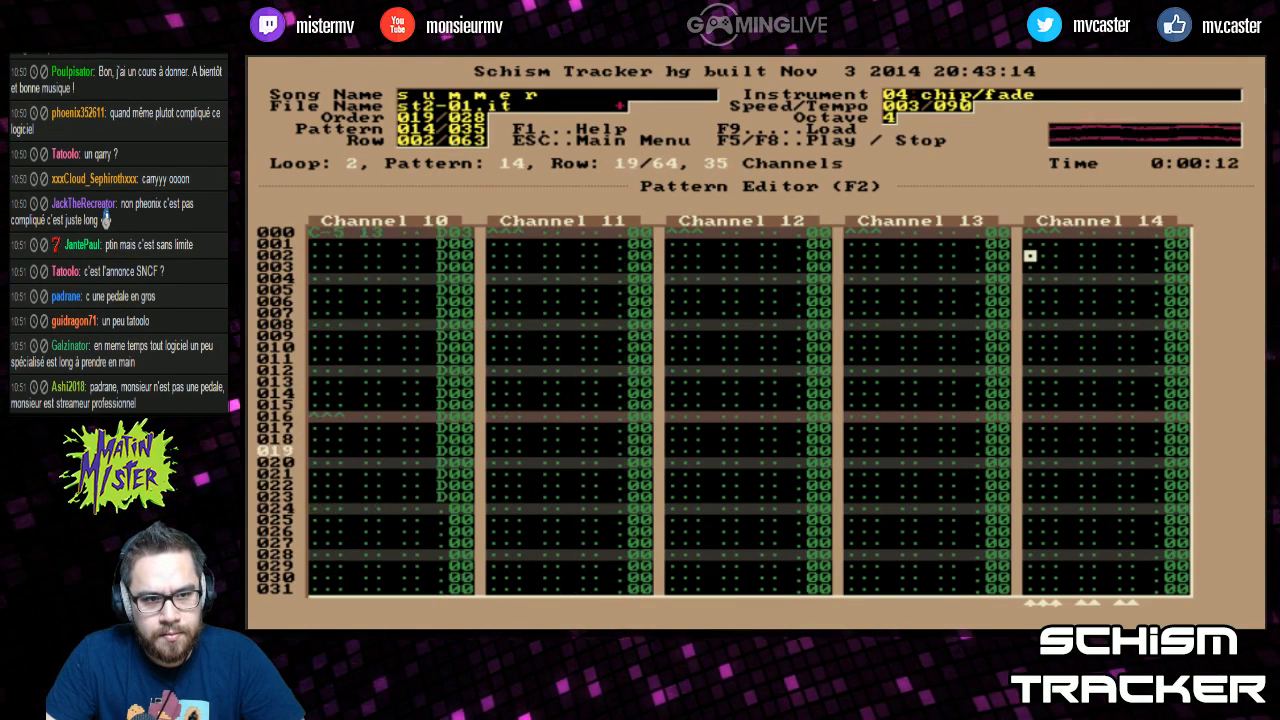
key("Home")
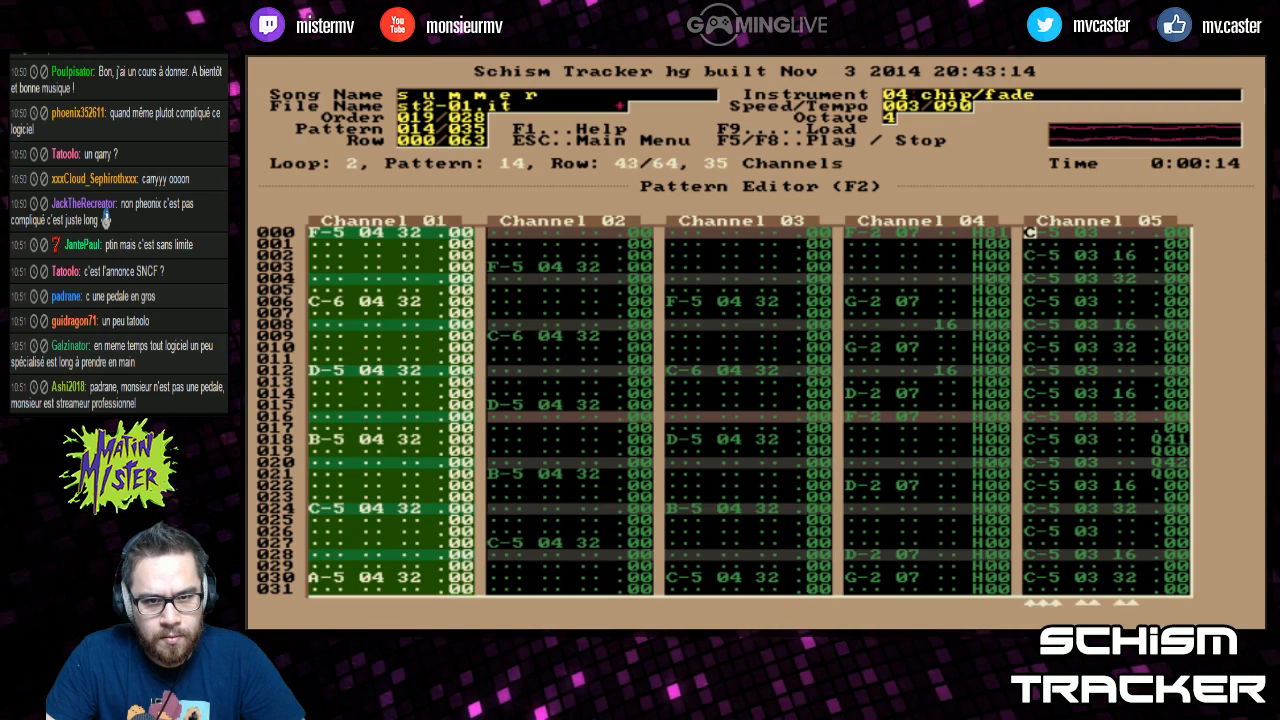
key("Tab")
key("Tab")
key("Tab")
key("Tab")
key("Tab")
key("Tab")
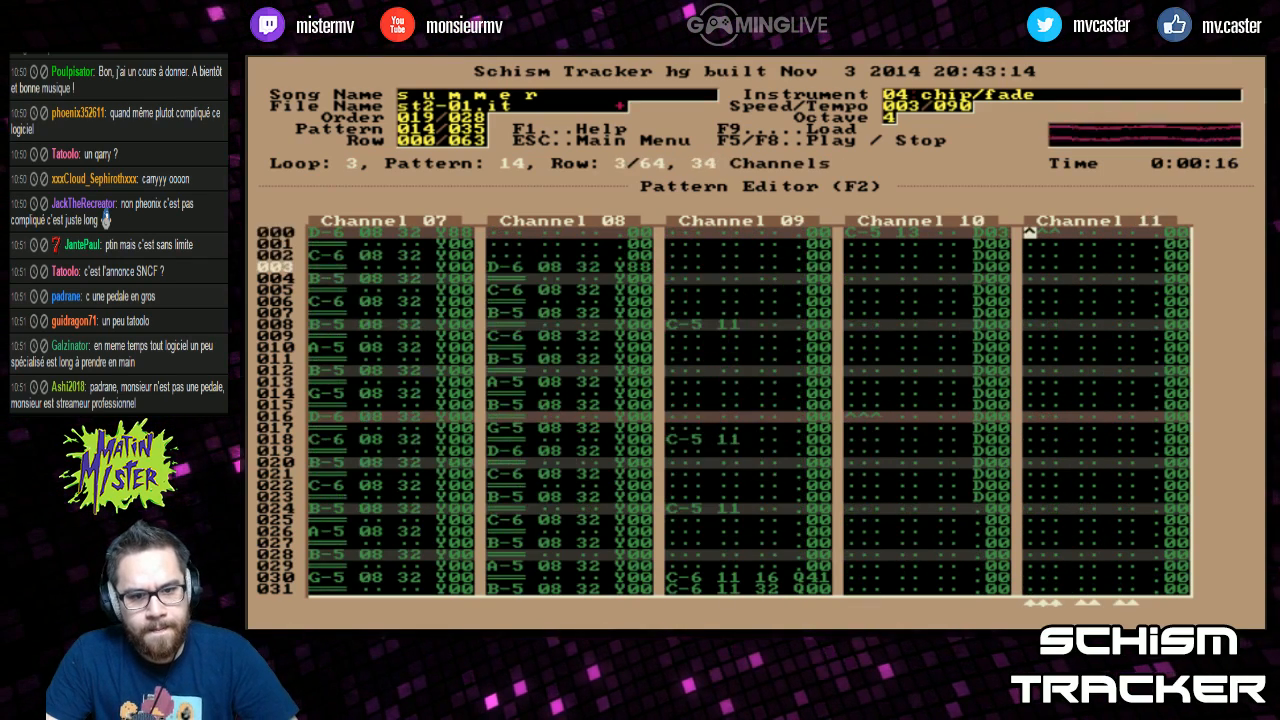
key("Left")
key("Tab")
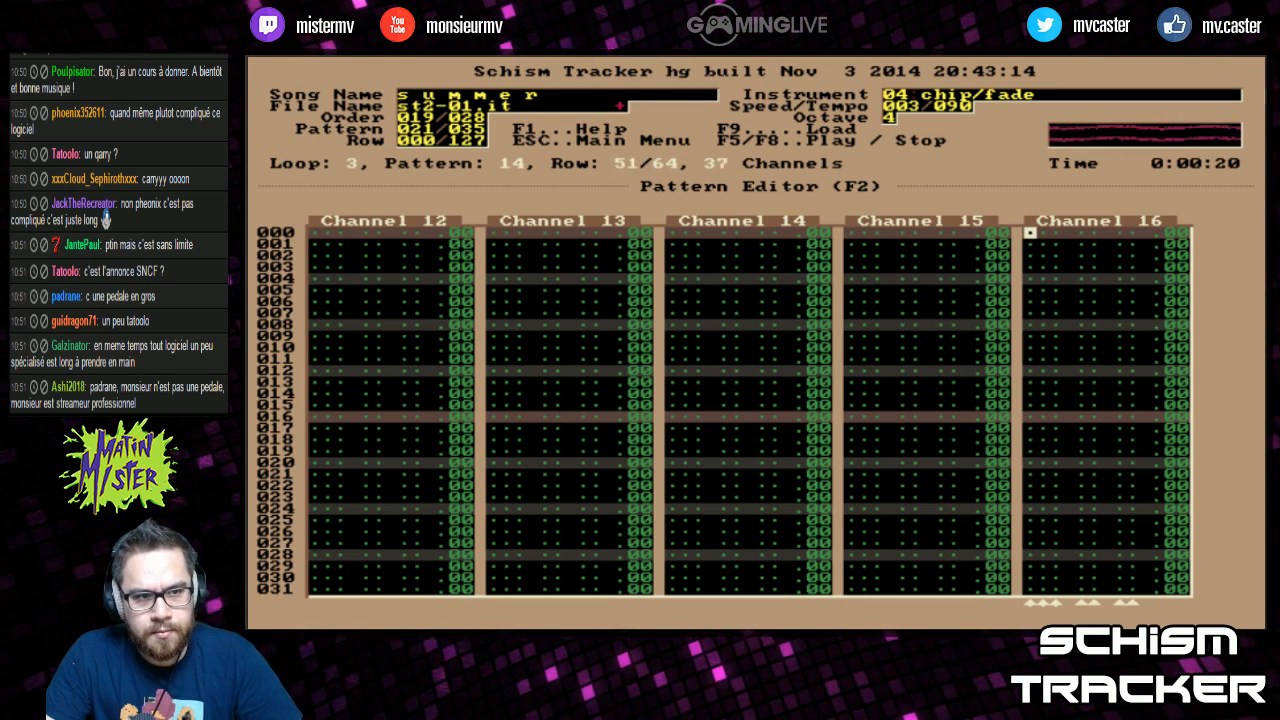
Step: Open pattern 023 and look through its channels from Channel 01 to Channel 15
key("plus")
key("plus")
key("Home")
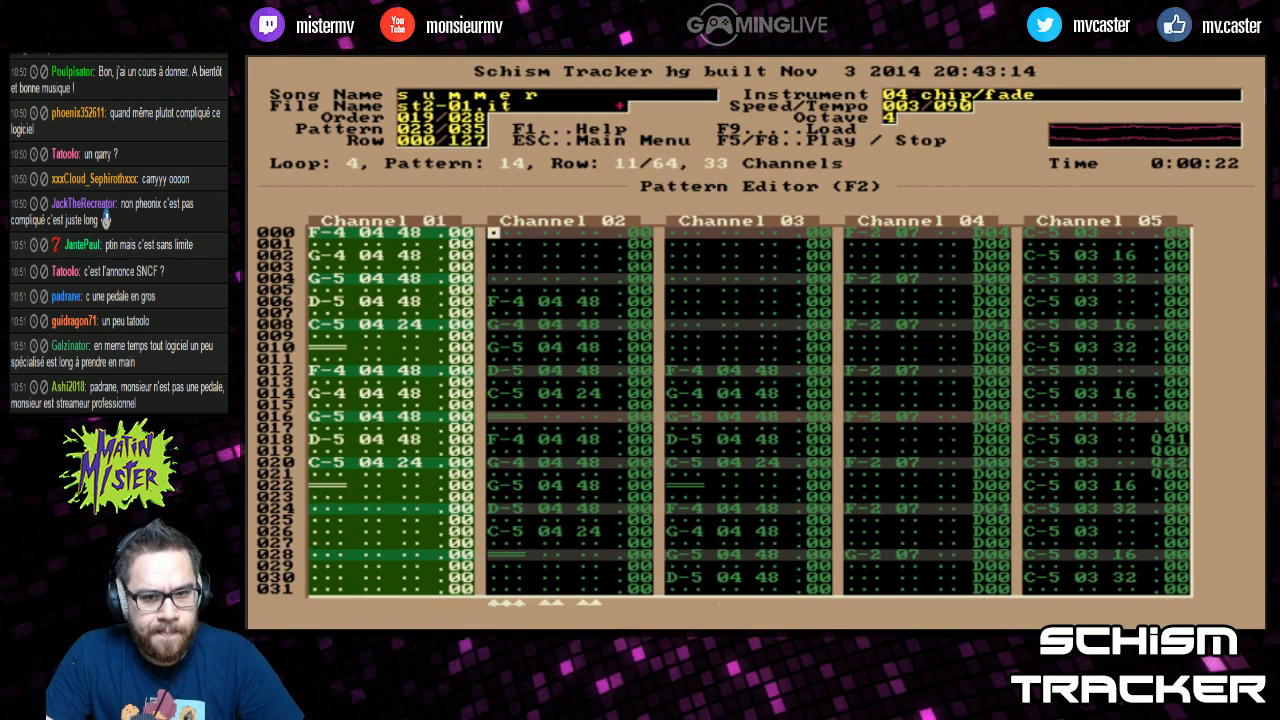
key("Tab")
key("Tab")
key("Tab")
key("Tab")
key("Tab")
key("Tab")
key("Tab")
key("Tab")
key("Tab")
key("Tab")
key("Tab")
key("Tab")
key("Tab")
key("Tab")
key("Tab")
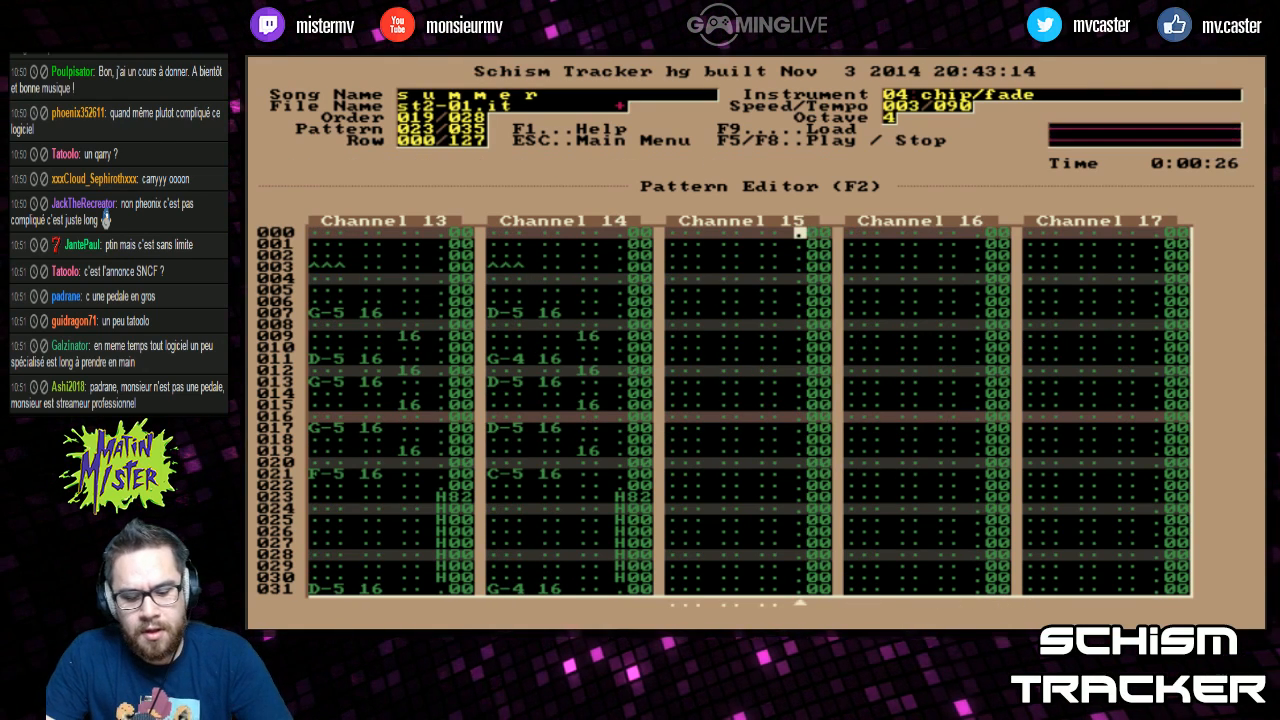
Step: Stop playback and reload the module st2-01.it, discarding the unsaved changes
key("F8")
key("F9")
key("Return")
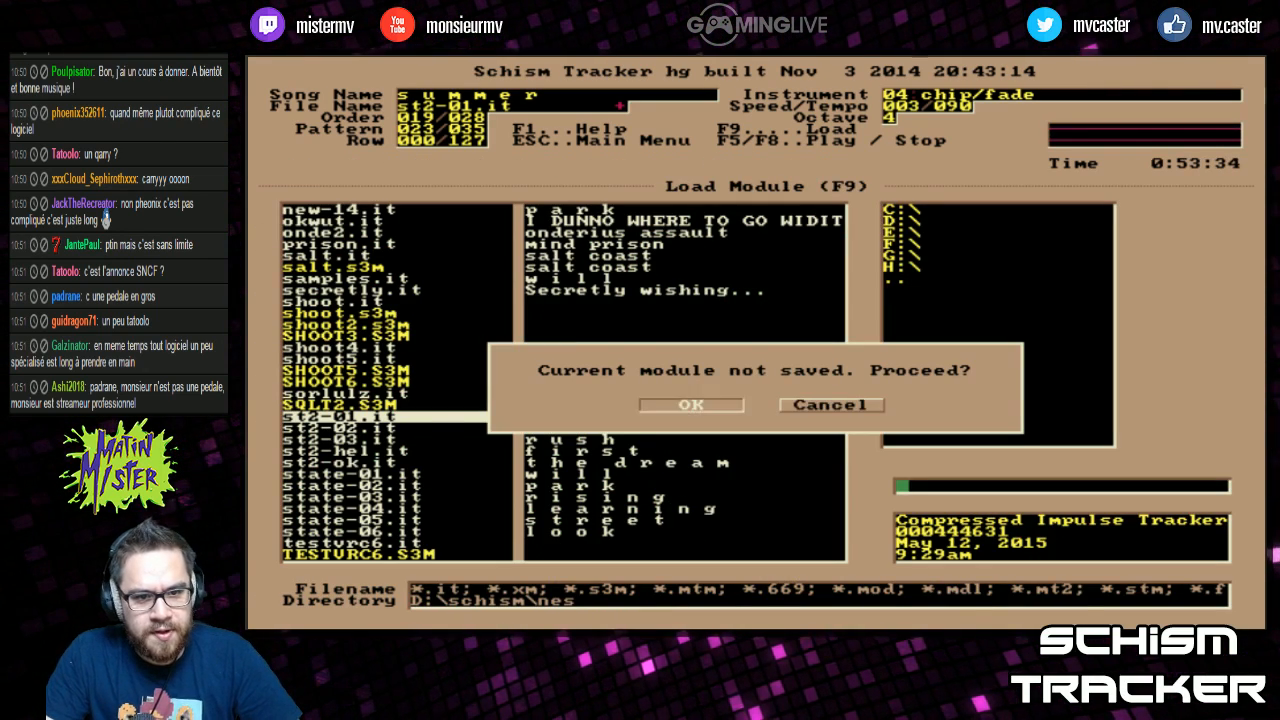
key("Return")
Step: Play the song from the start, restart it once, check the sample and instrument lists, and return to the info page
key("F5")
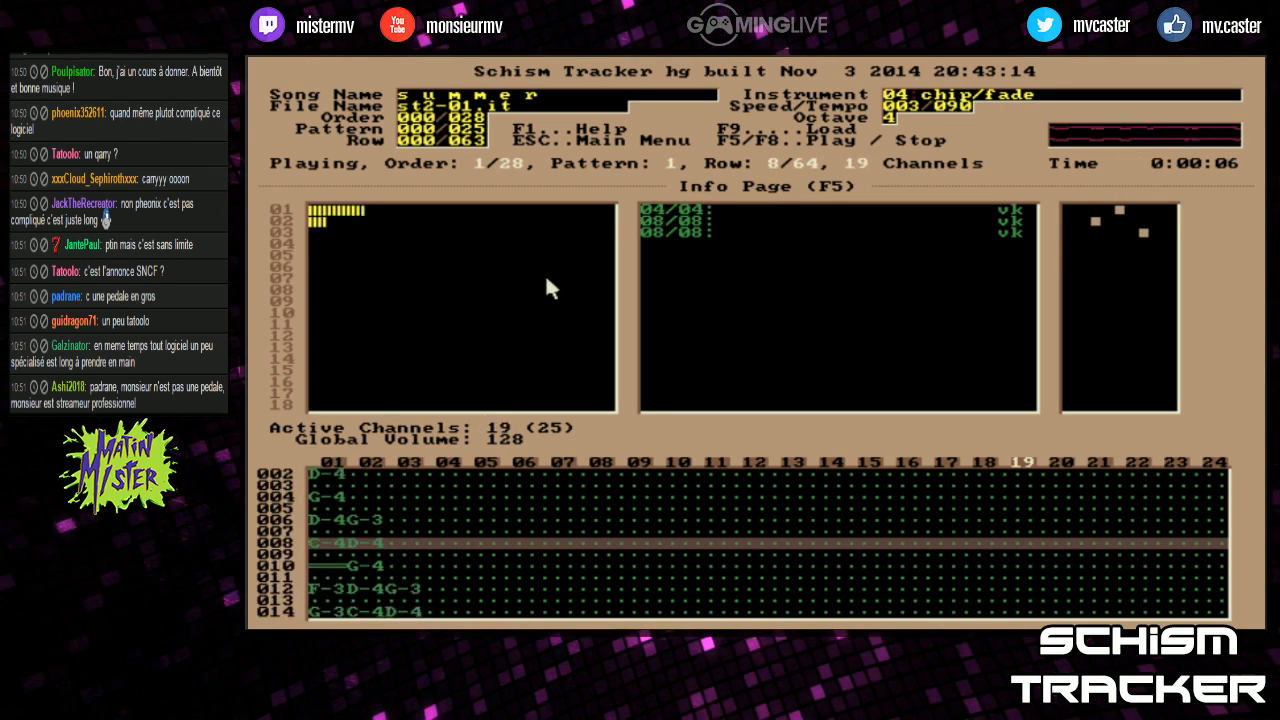
key("F8")
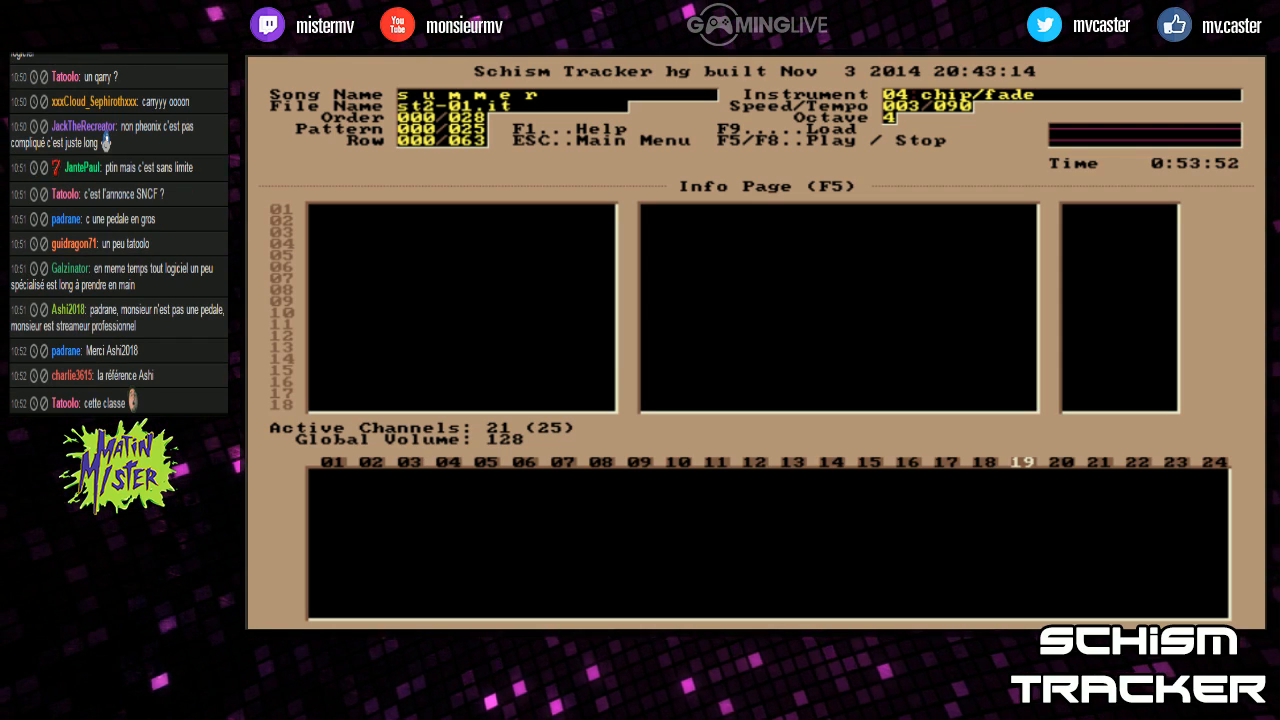
key("F5")
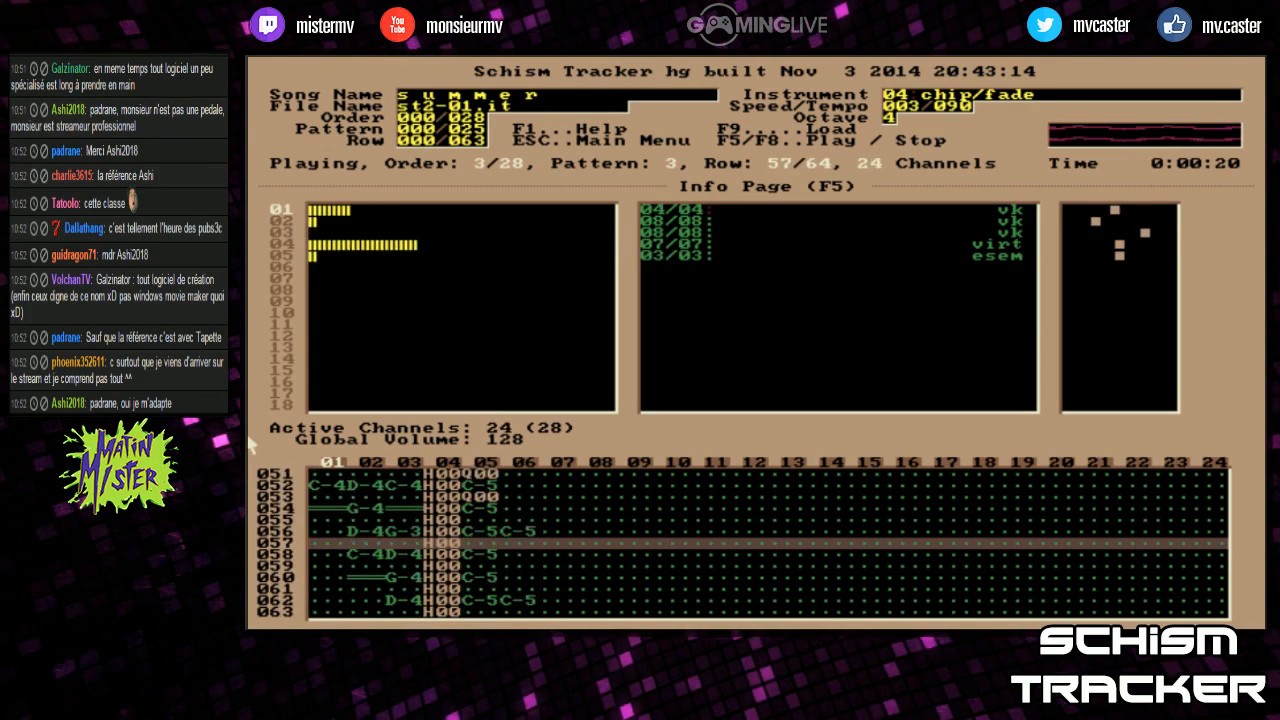
key("F3")
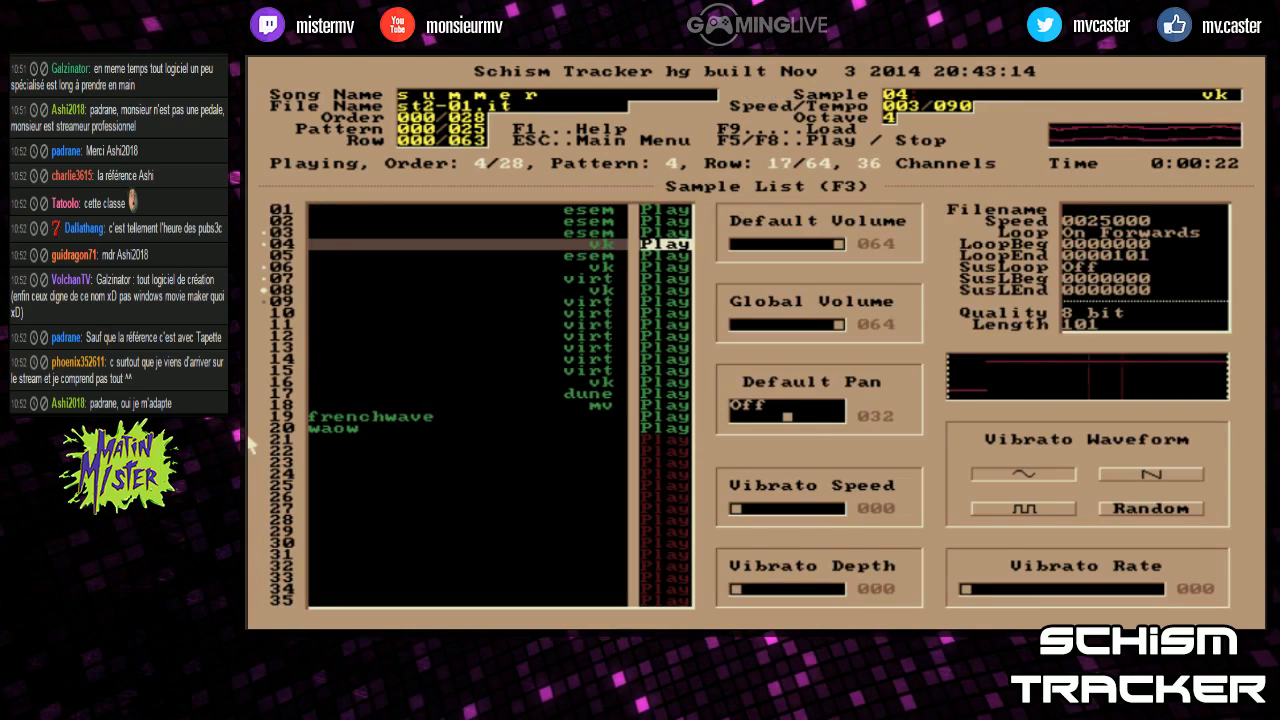
key("F4")
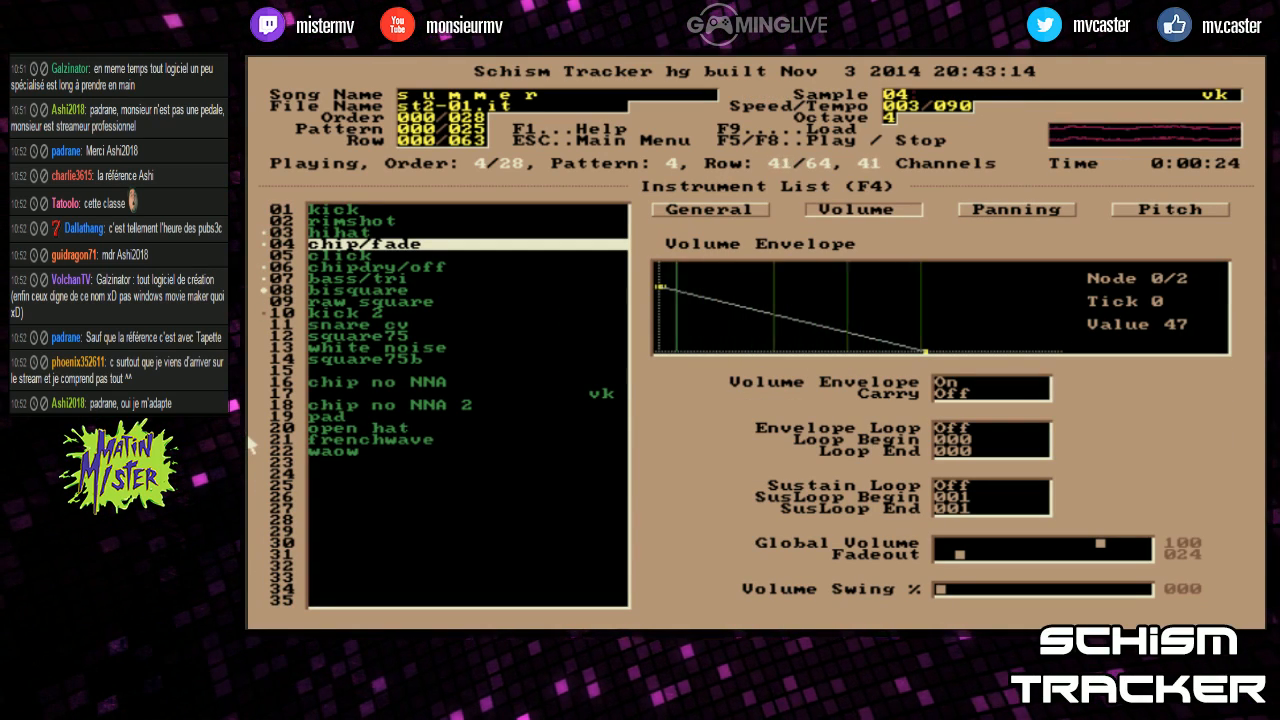
key("F5")
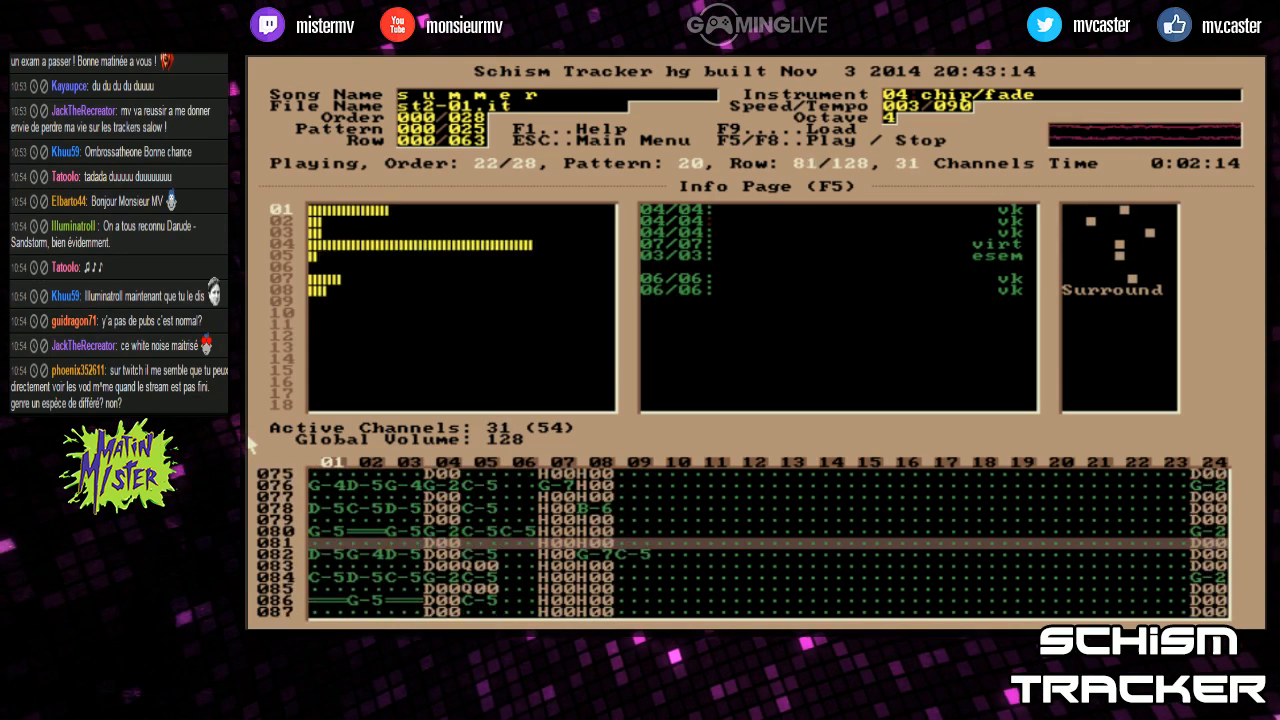
Step: Look through the channels up to 32 on the info page during playback and return to Channel 01
key("Right")
key("Right")
key("Right")
key("Right")
key("Right")
key("Right")
key("Right")
key("Right")
key("Right")
key("Right")
key("Right")
key("Right")
key("Right")
key("Right")
key("Right")
key("Right")
key("Right")
key("Right")
key("Right")
key("Right")
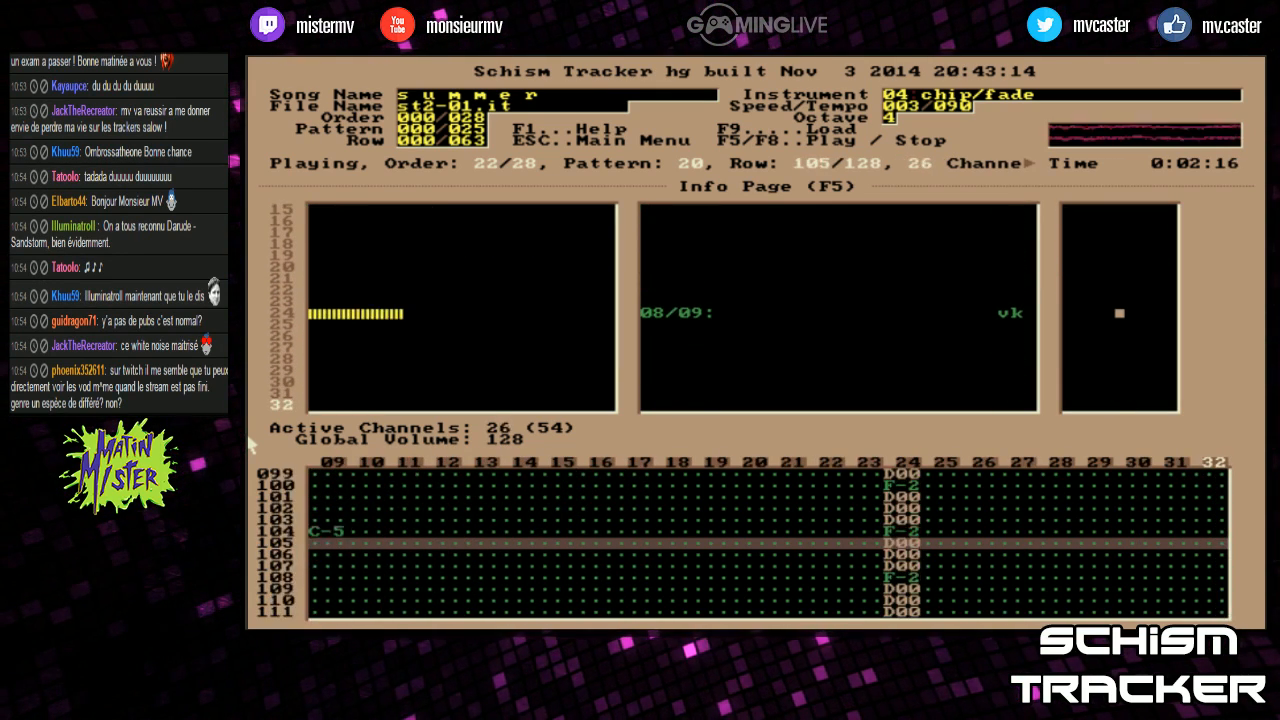
key("Left")
key("Left")
key("Left")
key("Left")
key("Left")
key("Left")
key("Left")
key("Left")
key("Left")
key("Left")
key("Left")
key("Left")
key("Left")
key("Left")
key("Left")
key("Left")
key("Left")
key("Left")
key("Left")
key("Left")
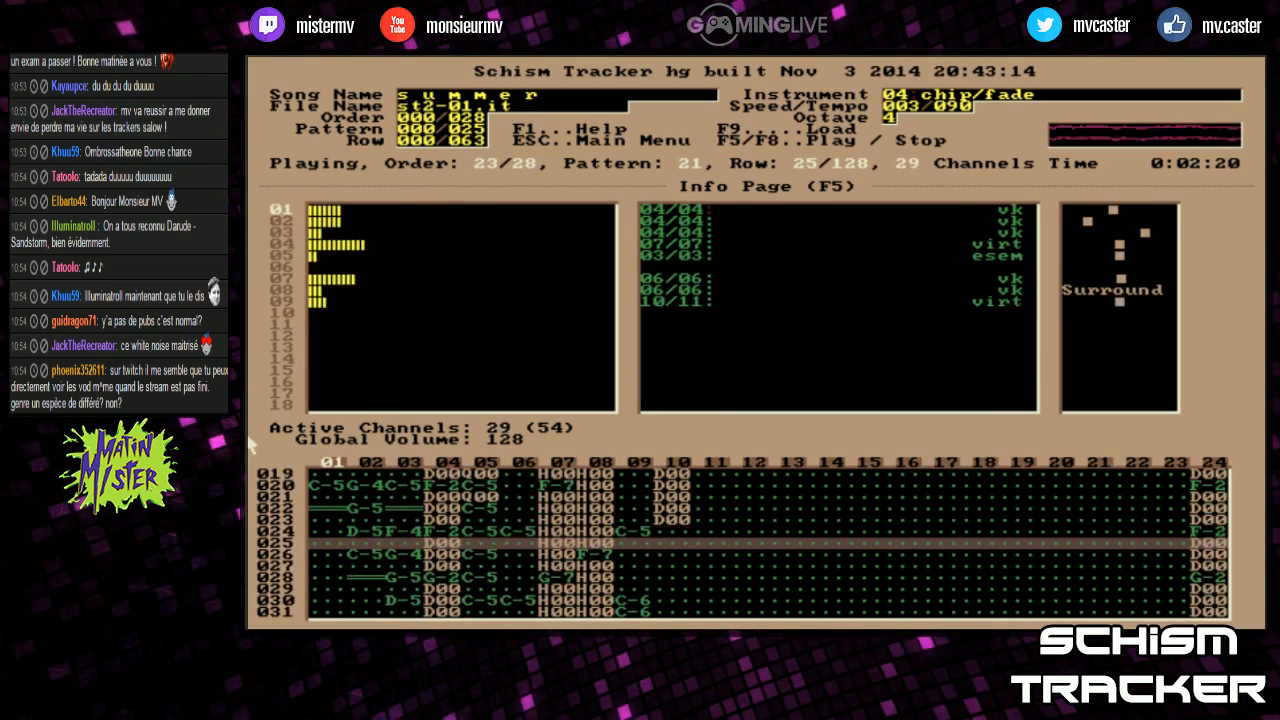
key("Right")
key("Right")
key("Right")
key("Right")
key("Right")
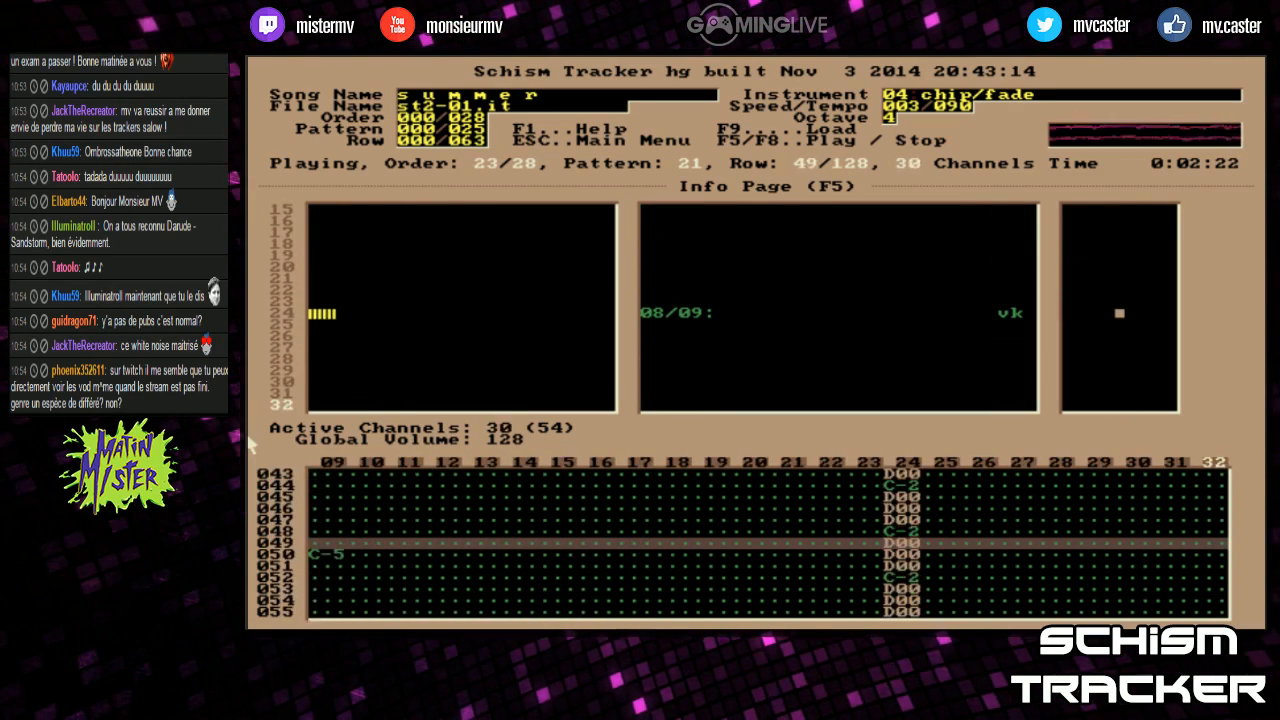
key("Home")
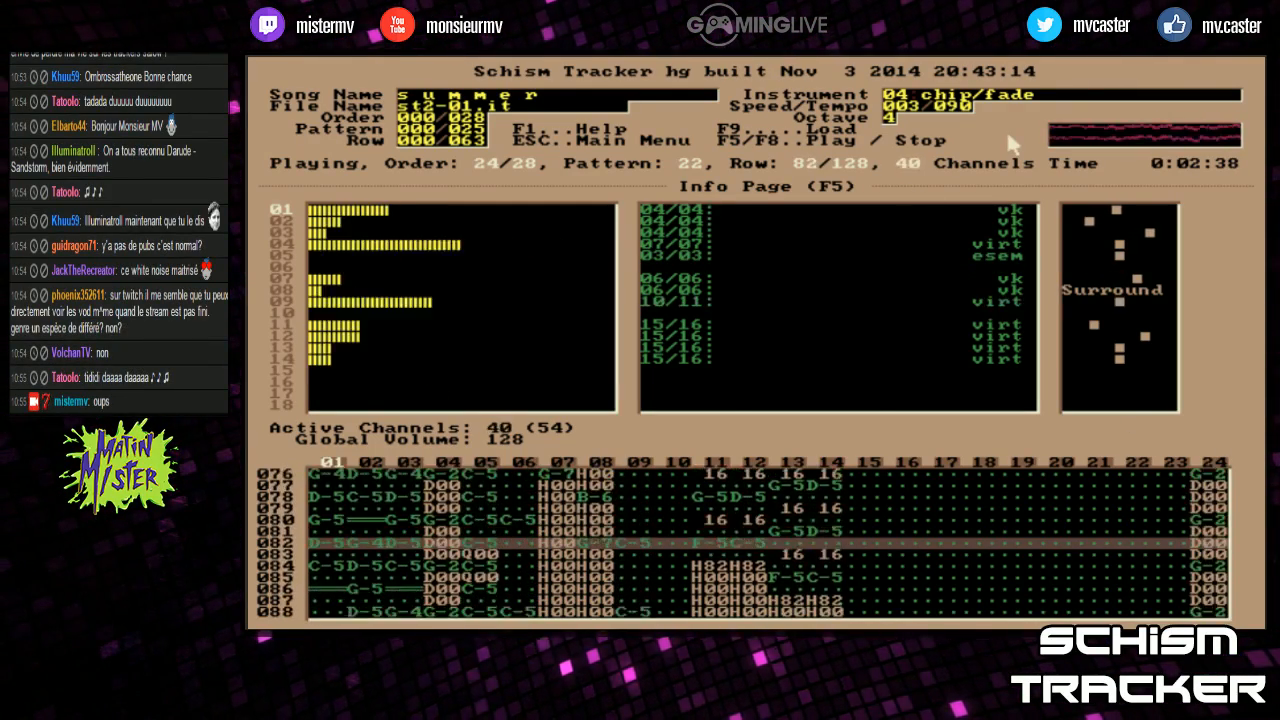
Step: Cycle the upper info page window through its pattern track views up to the note dots view
key("Page_Down")
key("Page_Up")
key("Page_Down")
key("Page_Up")
key("Page_Down")
key("Page_Down")
key("Page_Down")
key("Page_Down")
key("Page_Down")
key("Page_Down")
key("Page_Down")
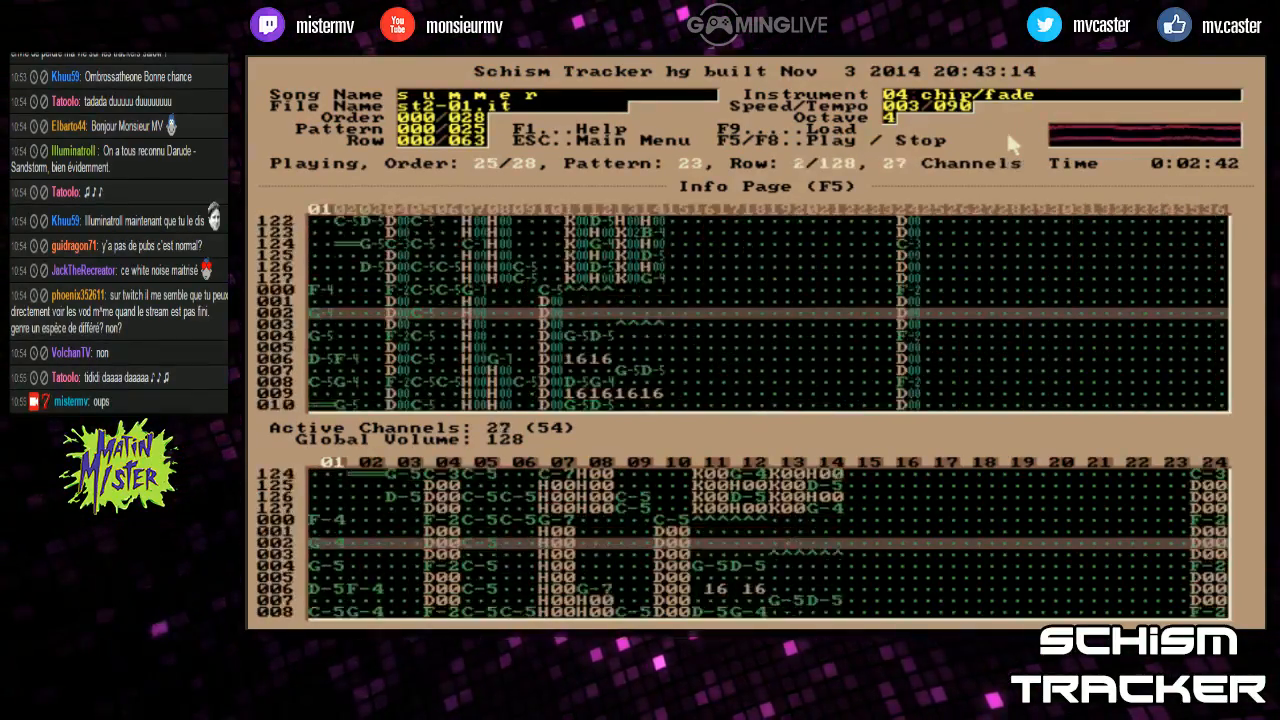
key("Page_Down")
key("Page_Down")
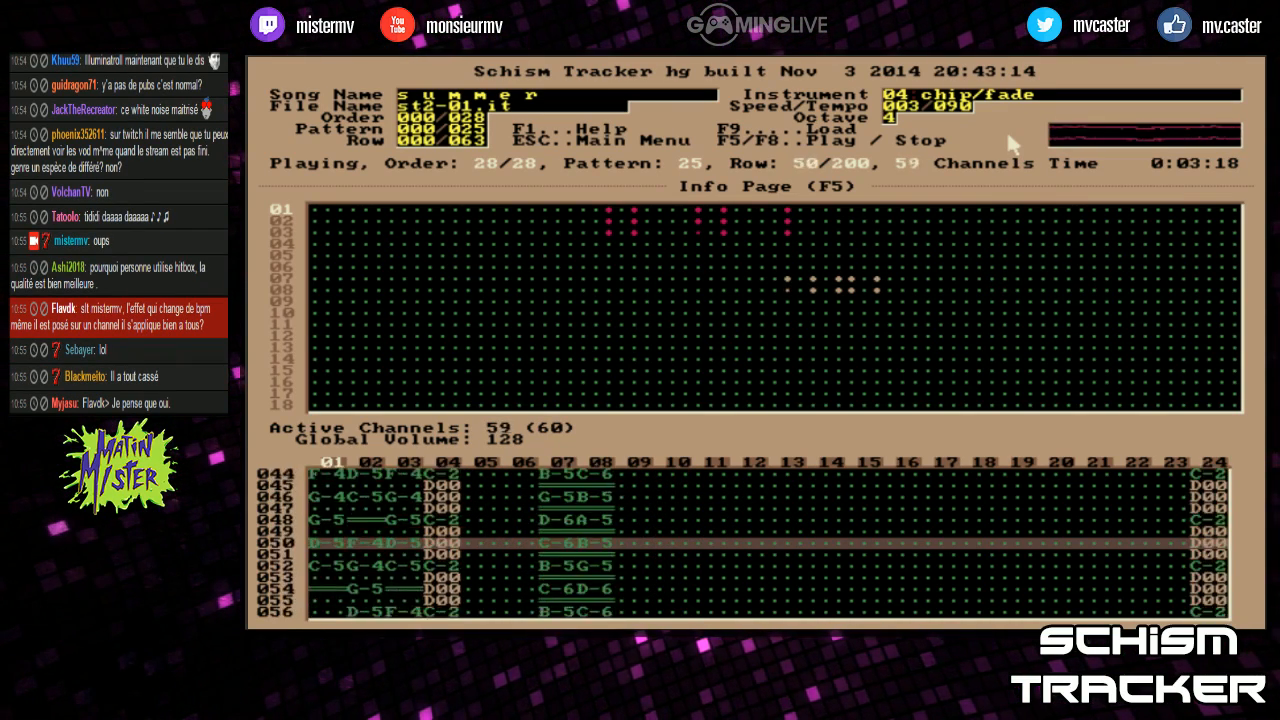
Step: Show the technical channel data, return to the volume bars and sample names, select Channel 13, and stop playback
key("Page_Down")
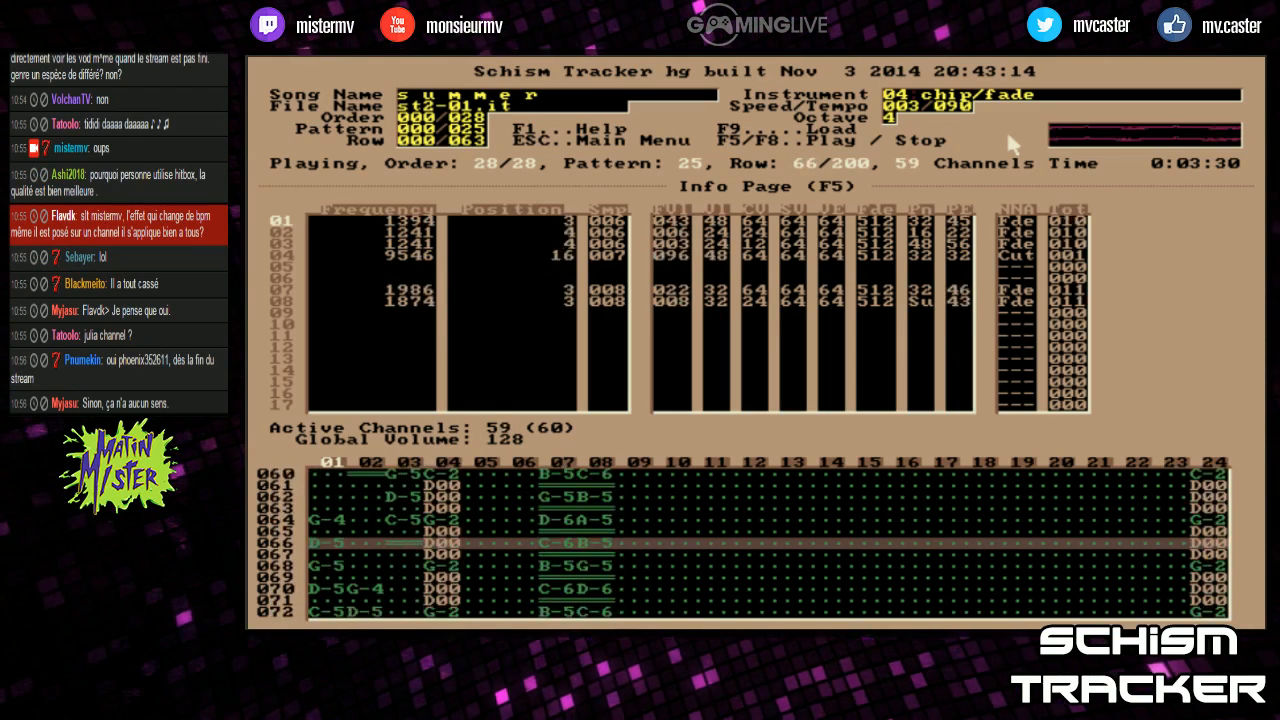
key("Page_Down")
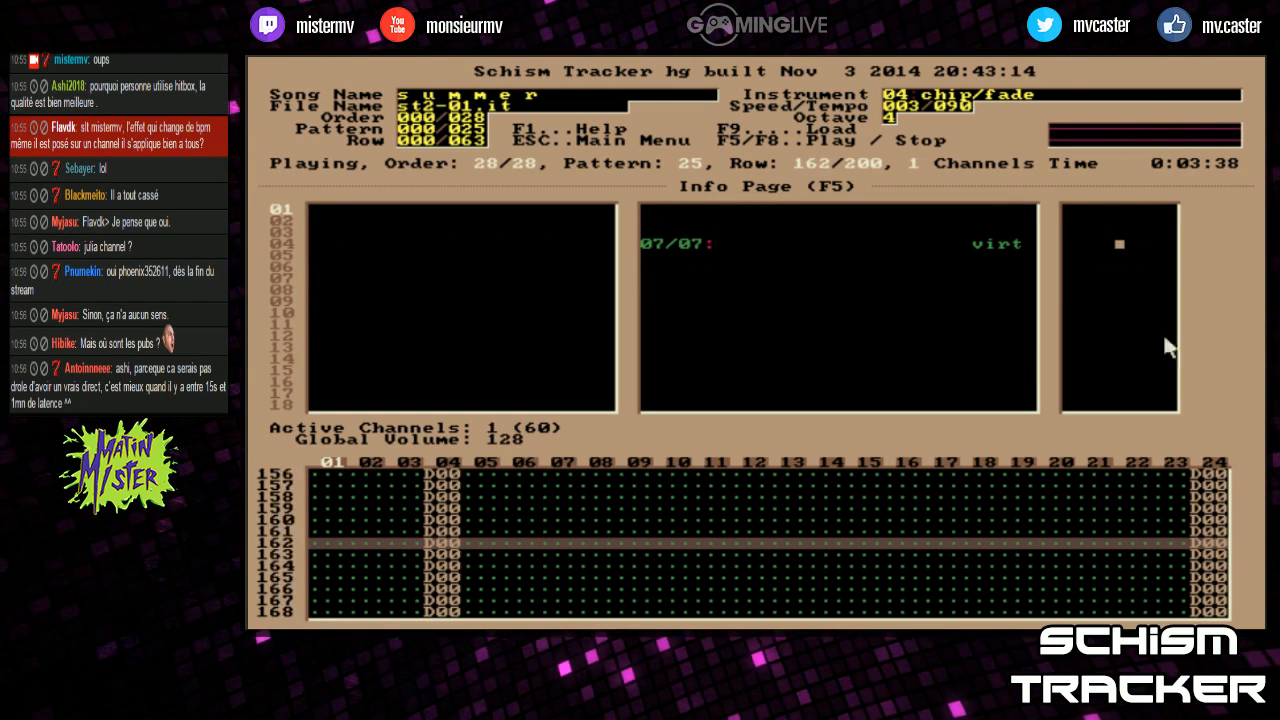
left_click(1004, 350)
key("F8")
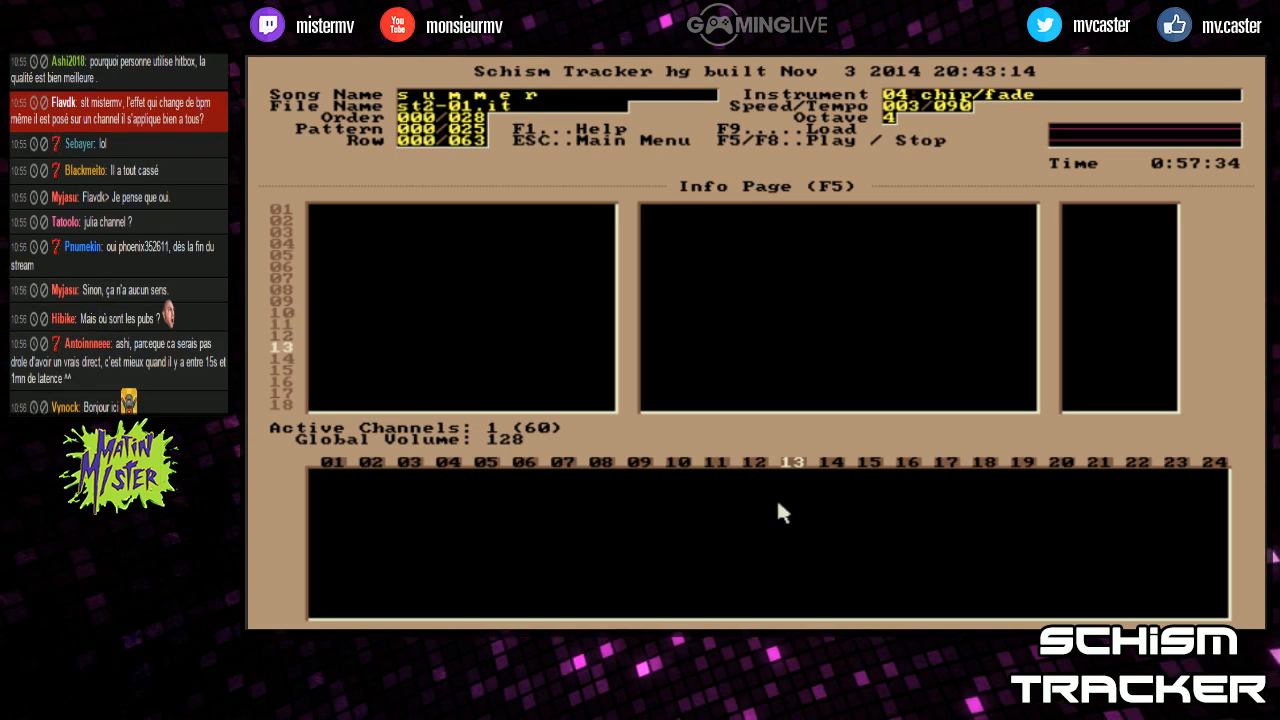